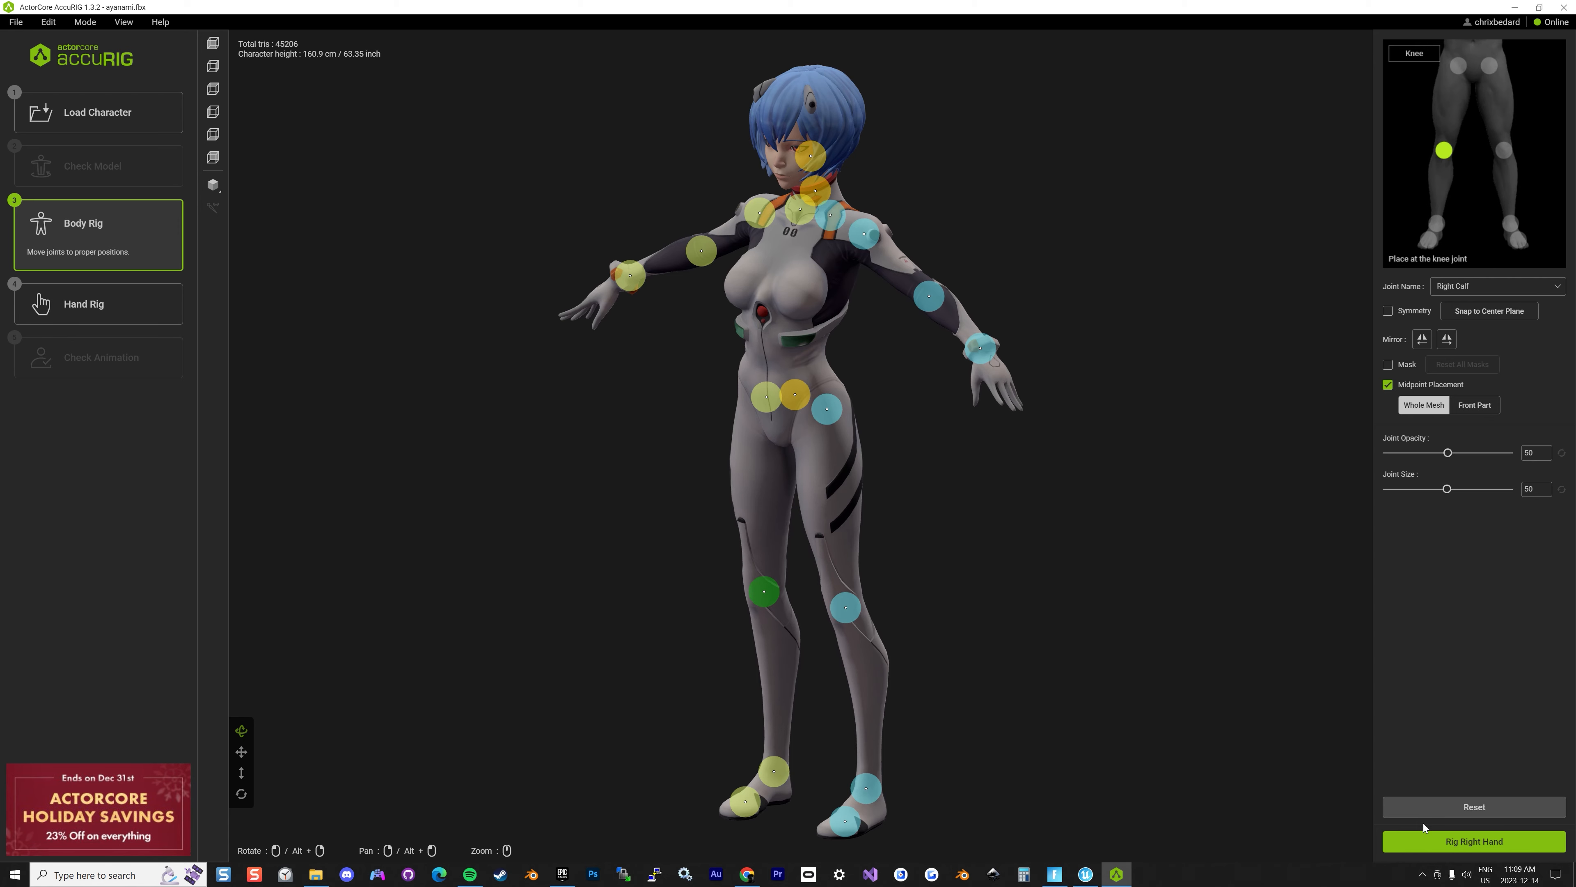
Rig the right hand with 5 fingers and check its finger joint placement
left_click(1455, 843)
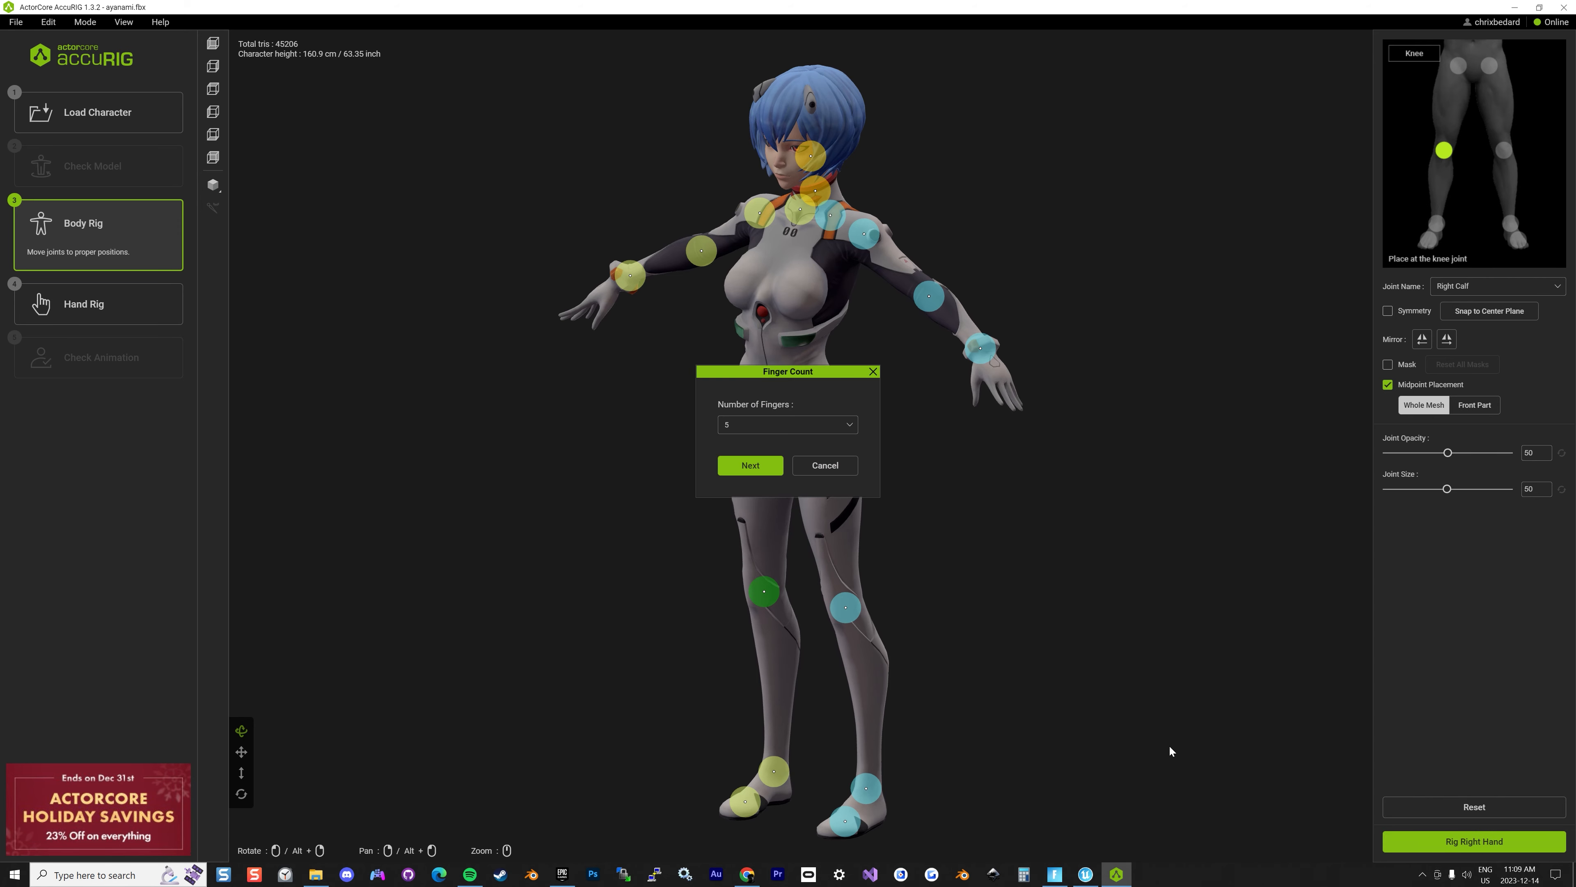
left_click(751, 466)
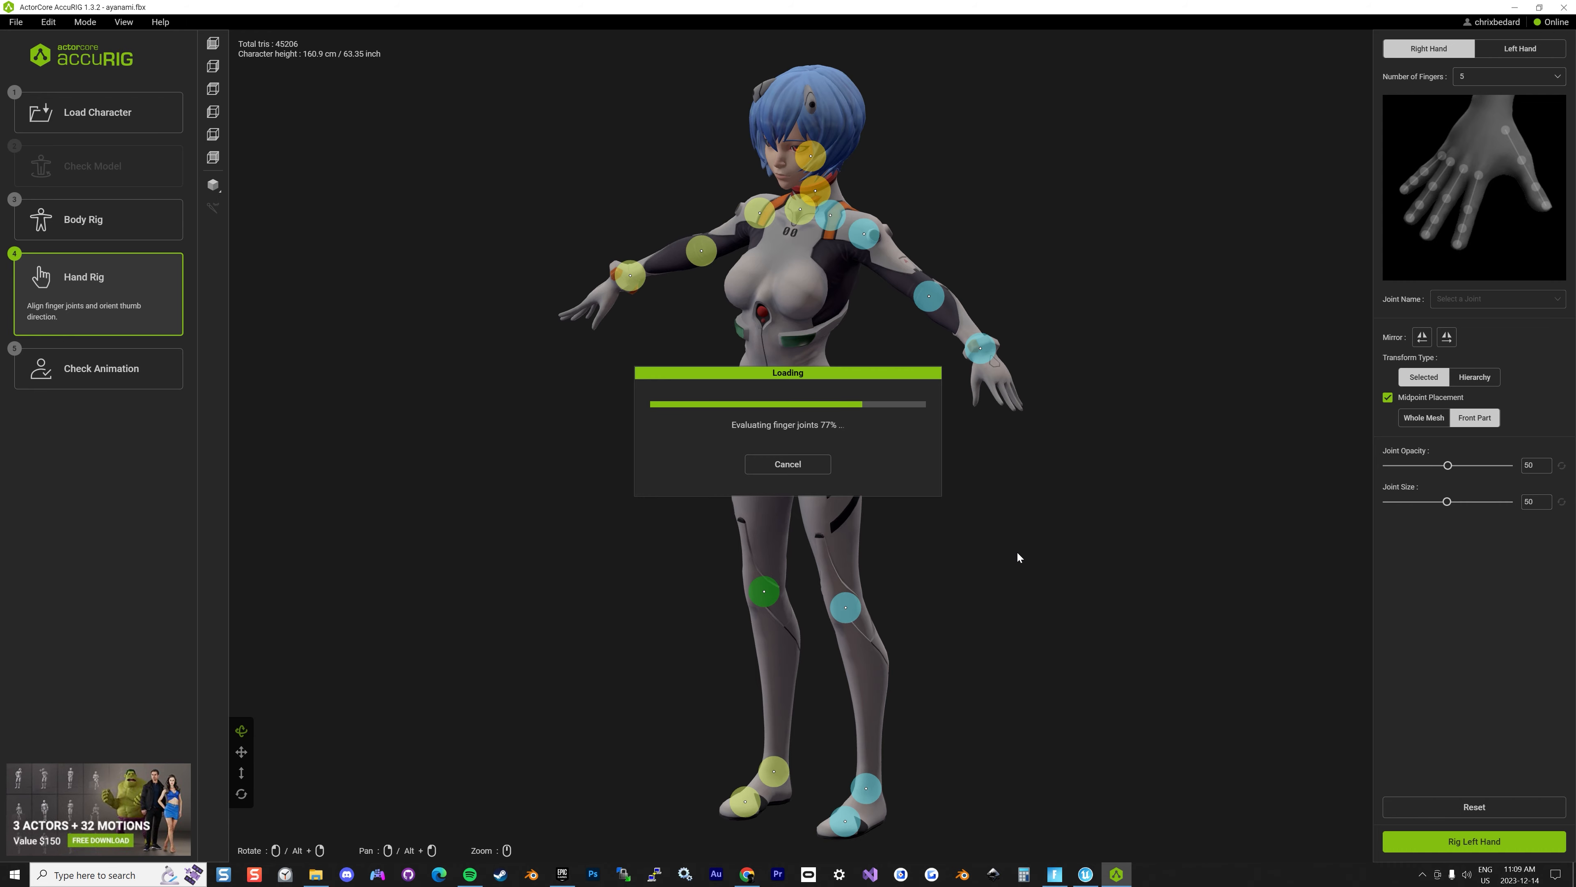
left_click_drag(1017, 551, 837, 487)
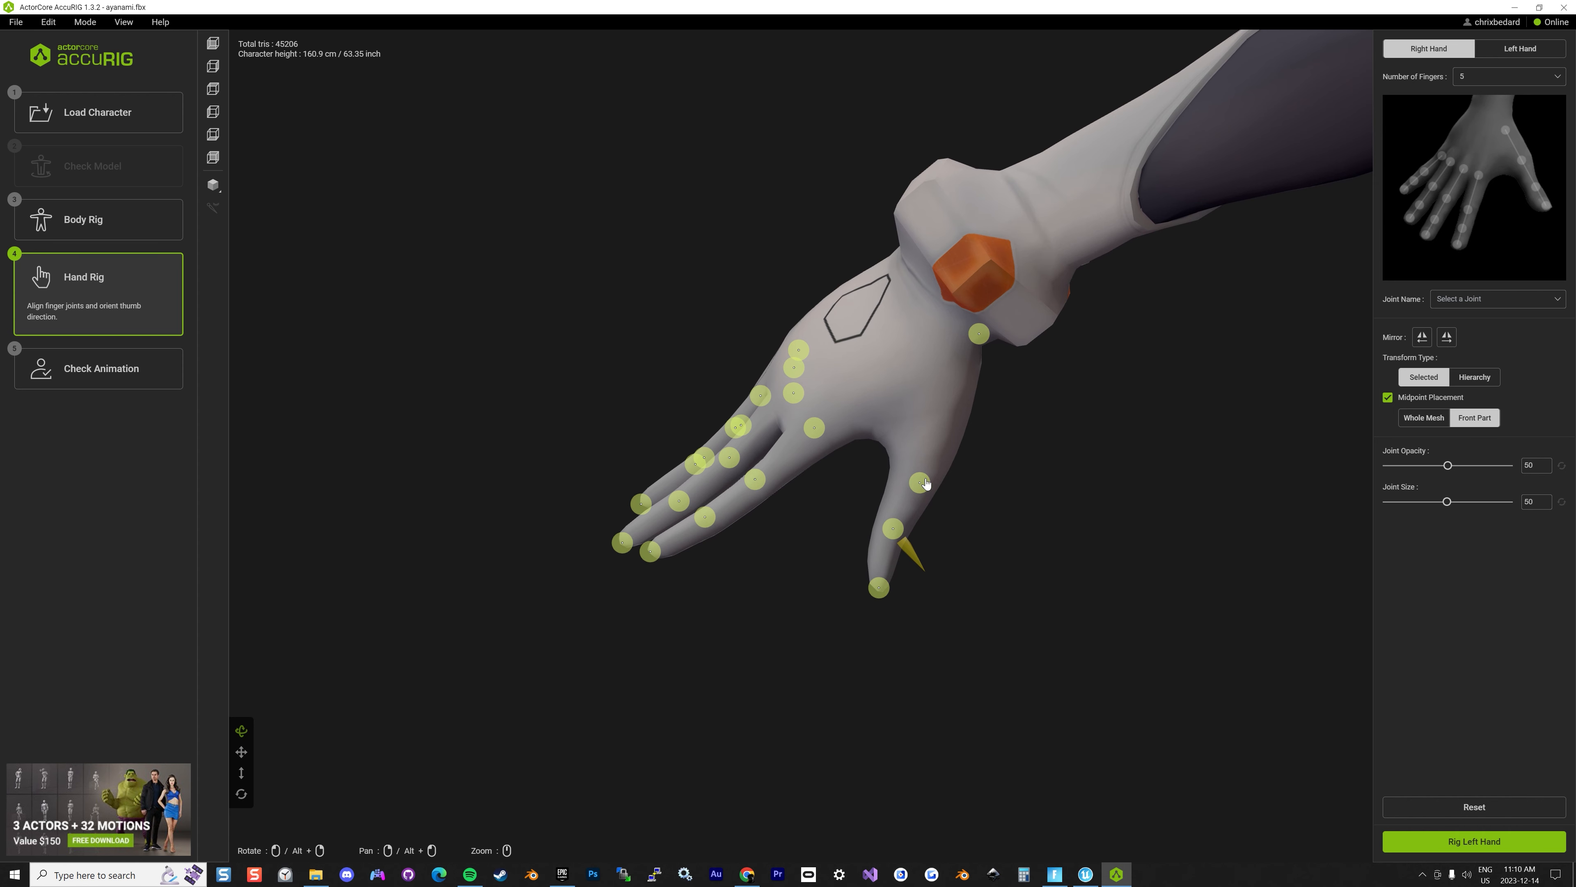
left_click_drag(901, 517, 905, 512)
Rig the left hand, check its finger joints, and finalize the character
left_click(1442, 839)
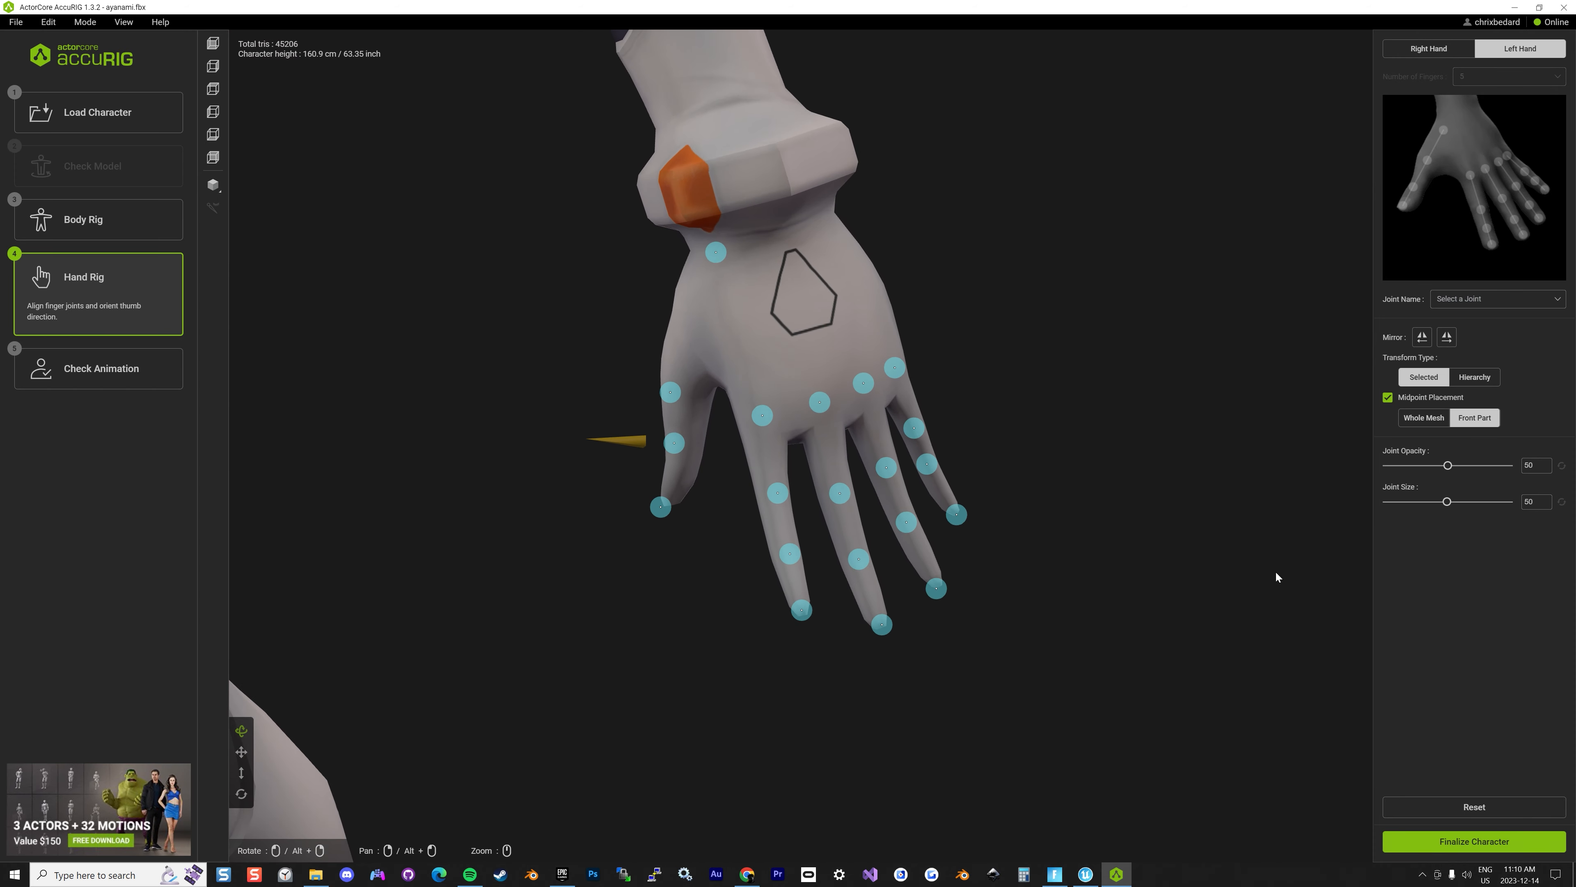
left_click_drag(807, 657, 889, 613)
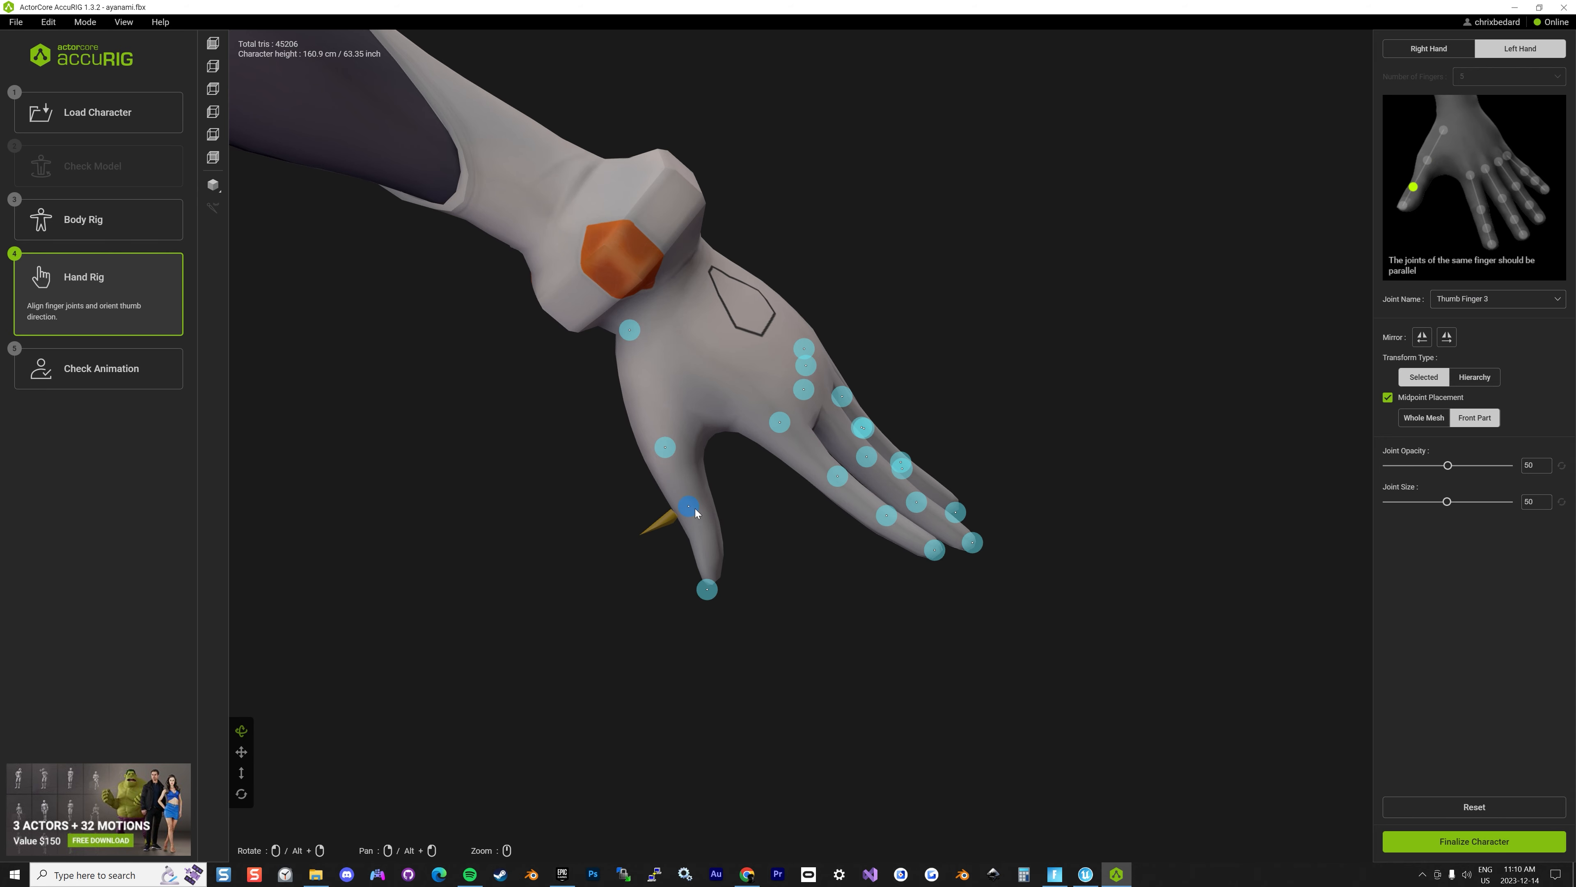
left_click(1468, 844)
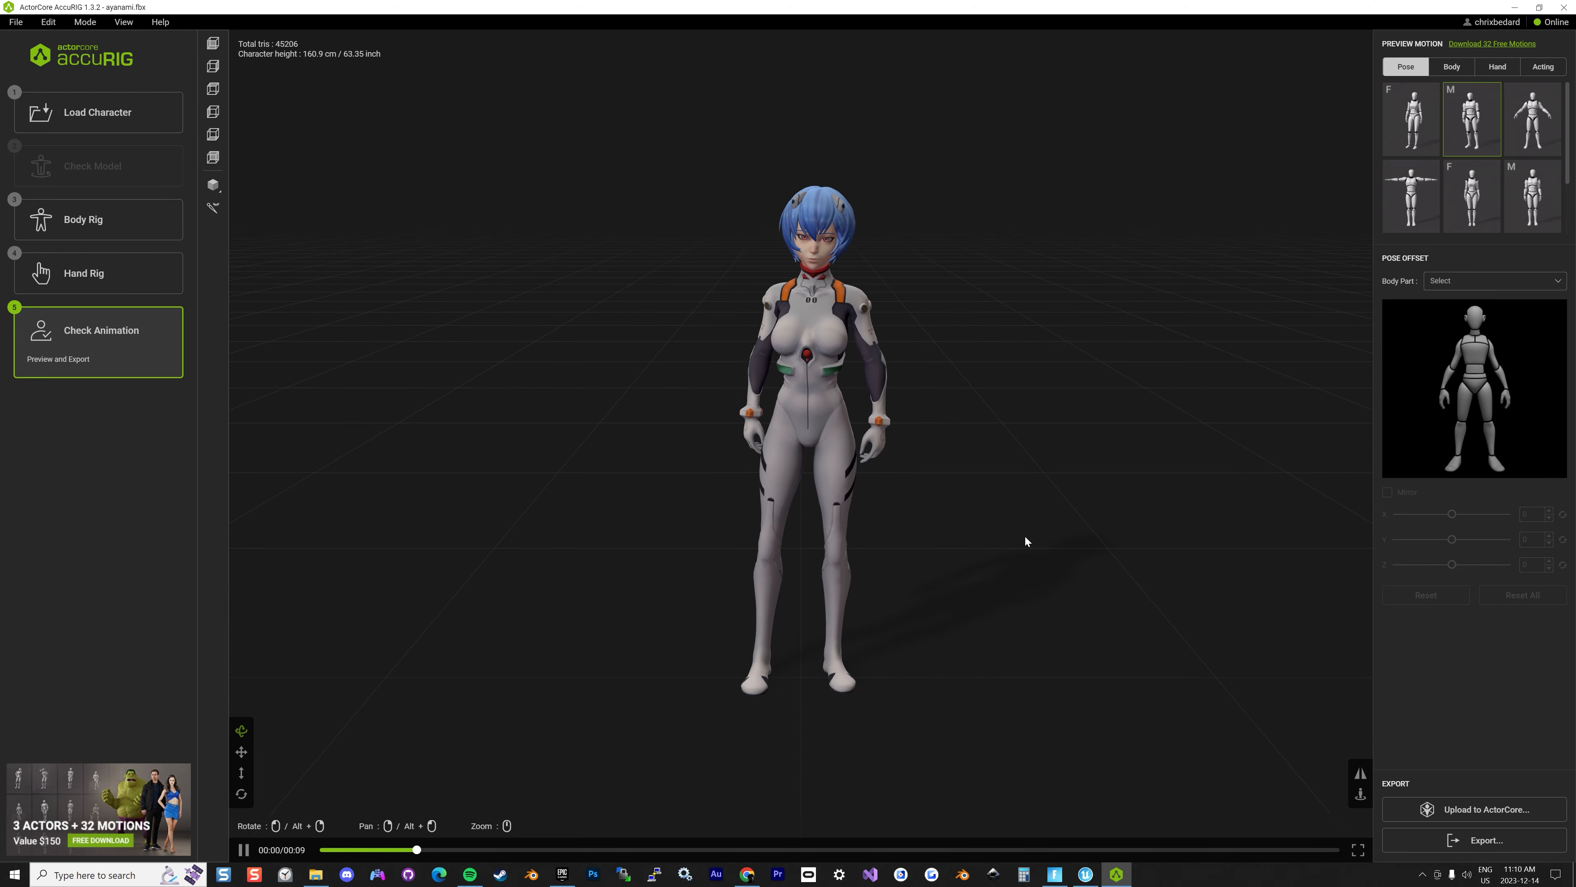
Preview the rigged character with a female pose, a body motion and the third acting motion, a female walk
left_click_drag(786, 522, 1020, 518)
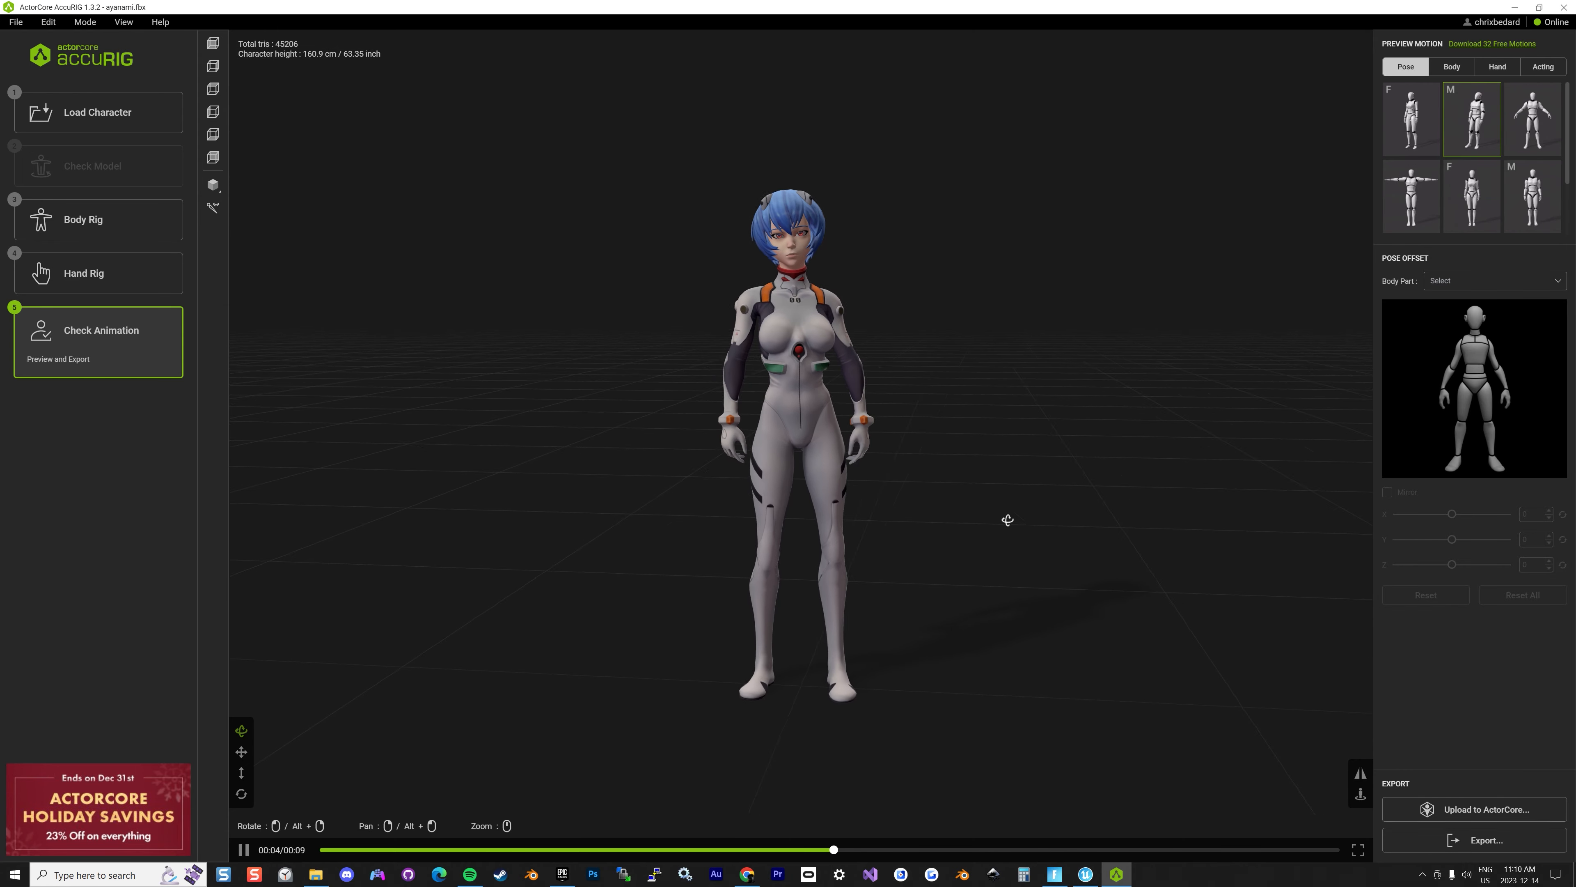
left_click(1385, 147)
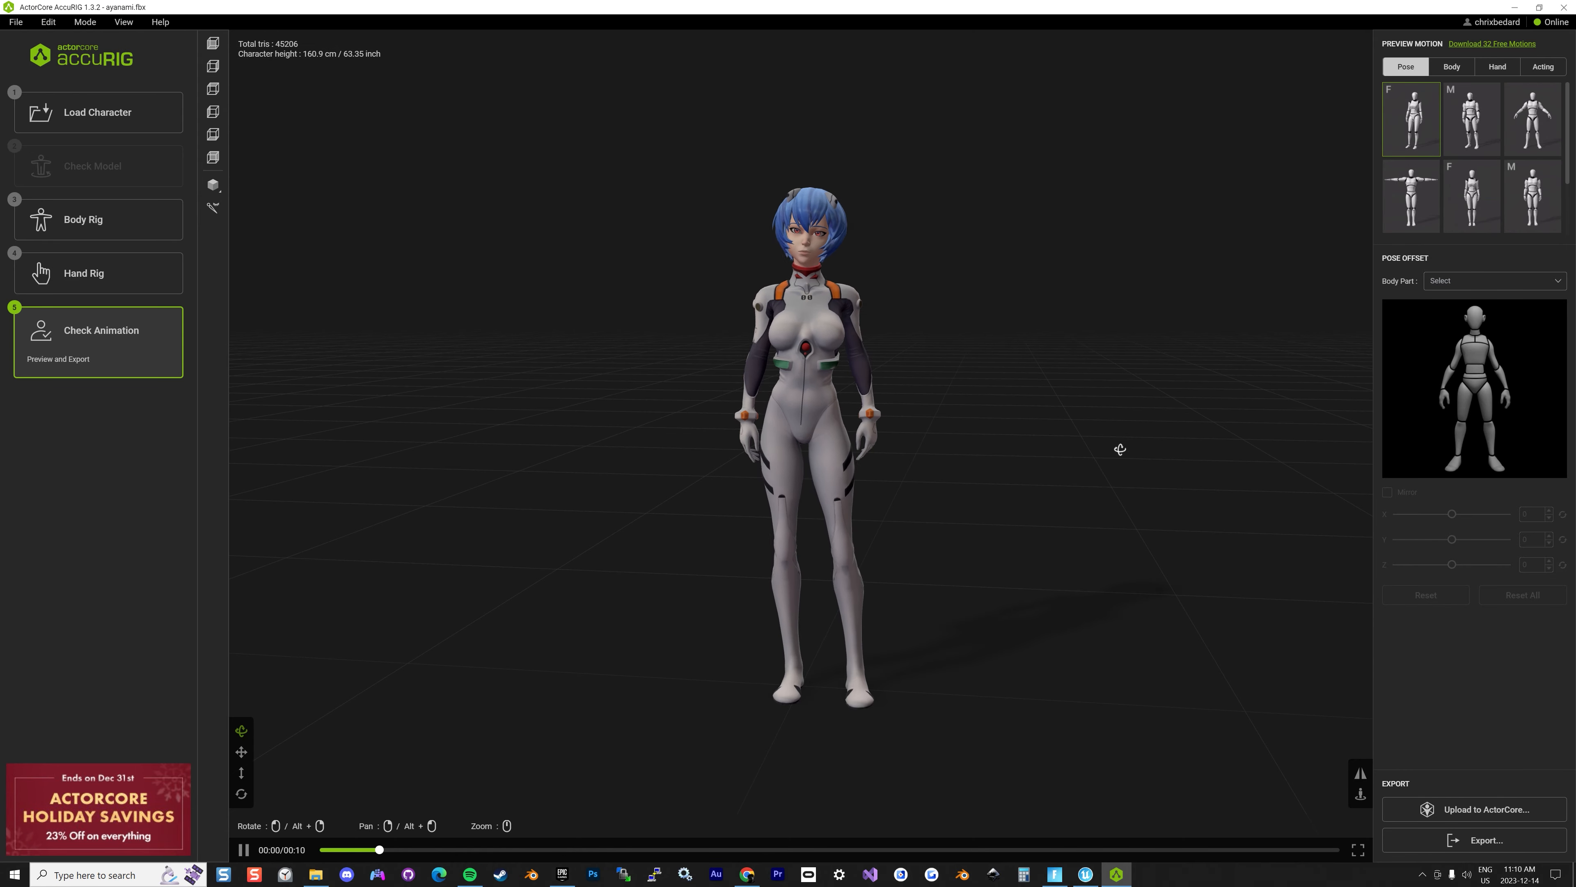
left_click(1451, 66)
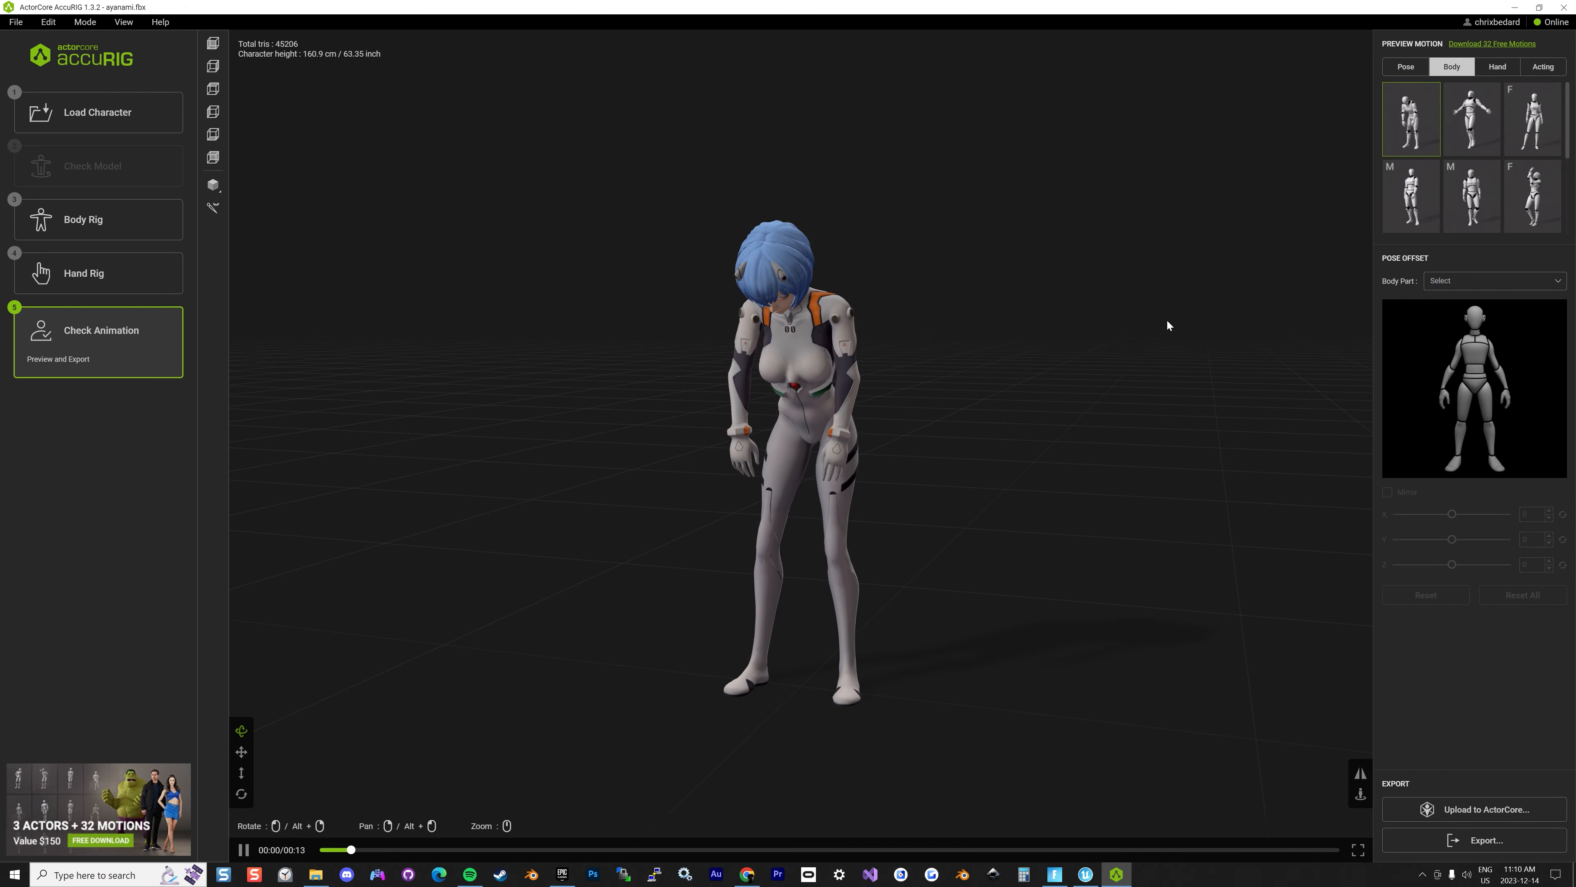
left_click_drag(1168, 326, 1136, 373)
left_click(1544, 67)
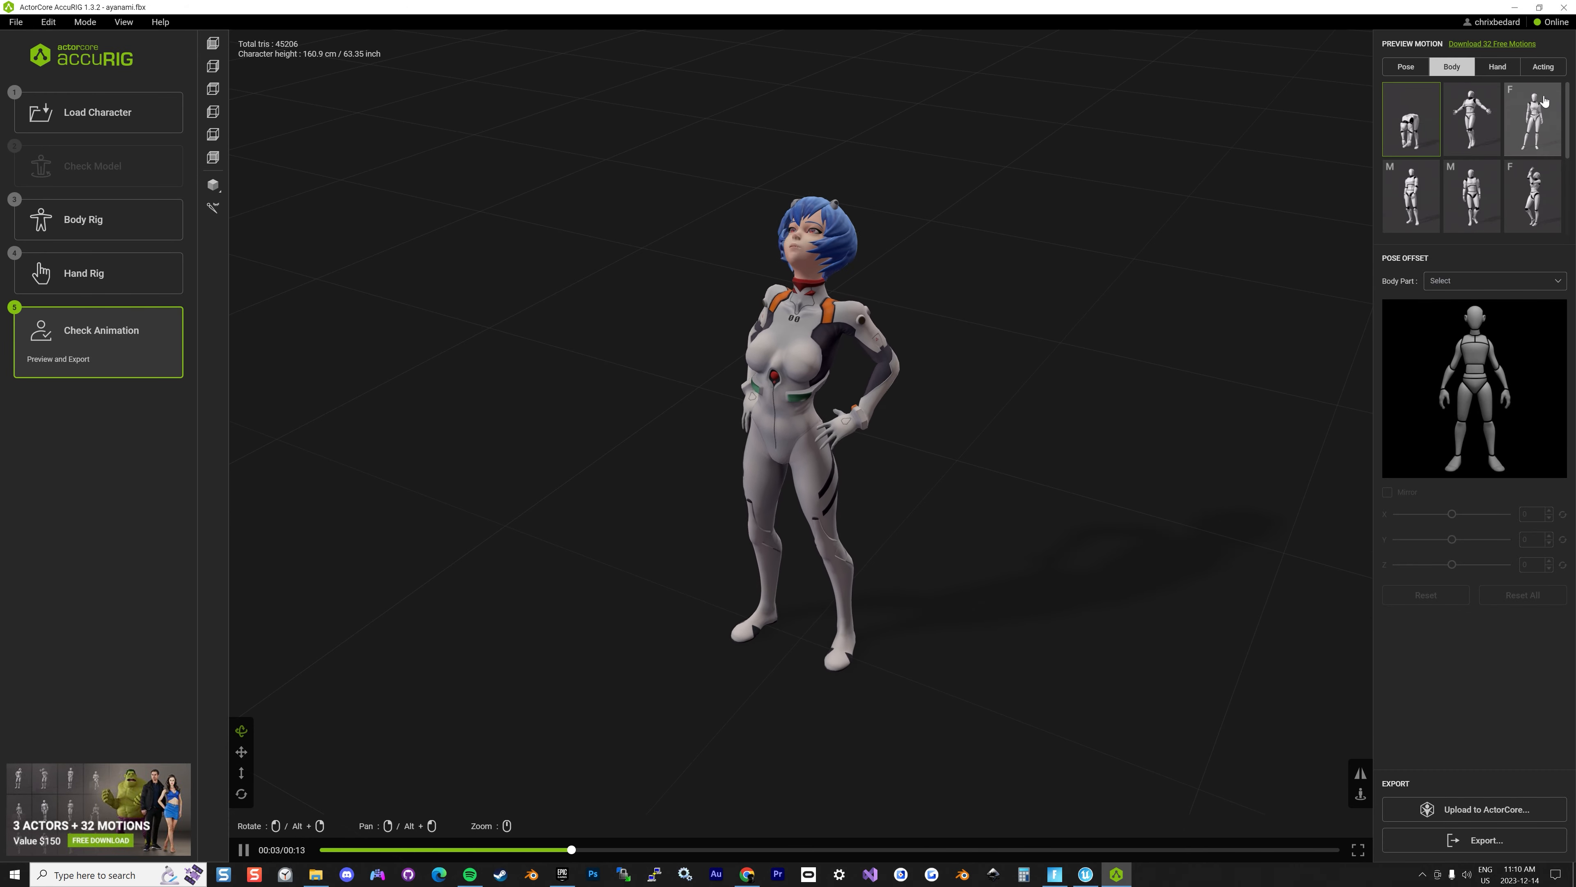
left_click(1544, 133)
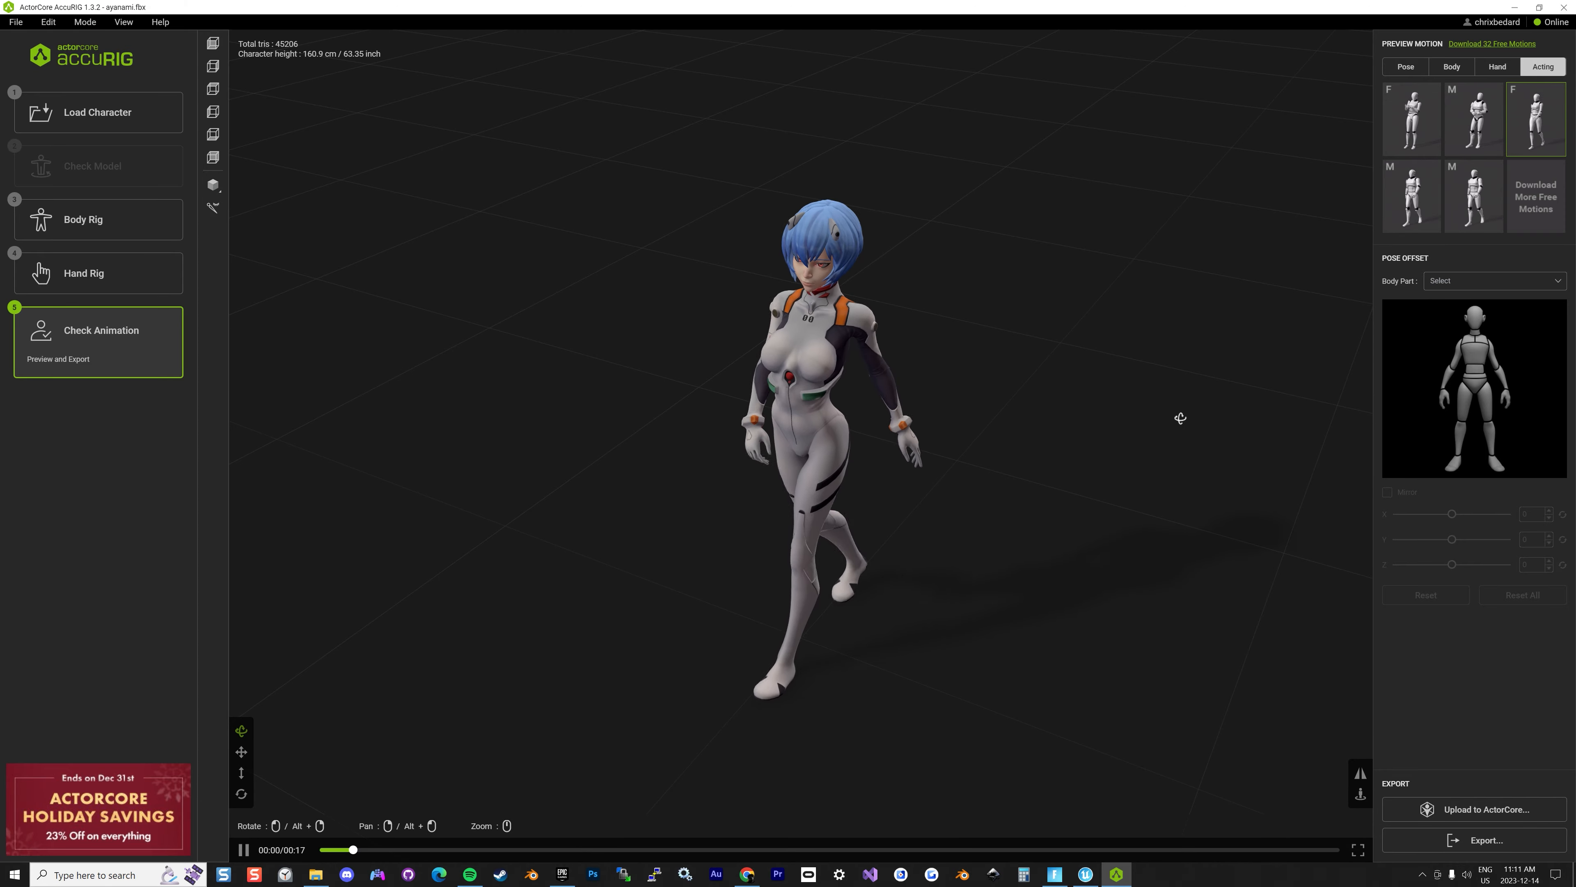
left_click_drag(1032, 306, 950, 308)
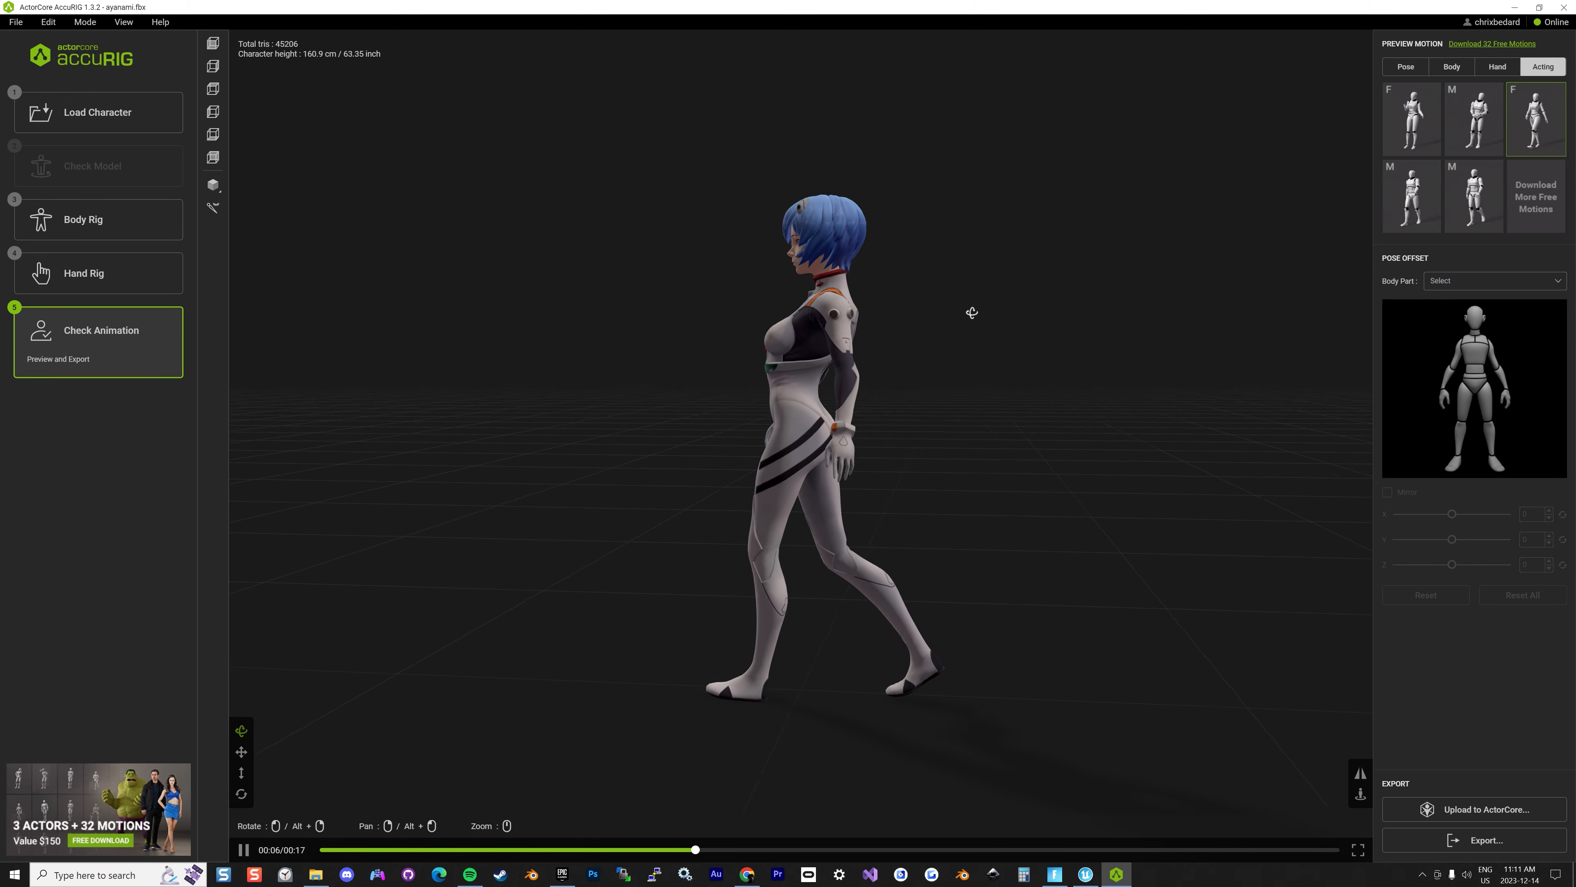
Set the Spine Top pose offset to X 1 and check the walking character from different angles
left_click(1474, 353)
mouse_move(1451, 514)
left_mouse_down()
mouse_move(1355, 507)
mouse_move(1510, 512)
mouse_move(1055, 482)
mouse_move(1452, 514)
left_mouse_up()
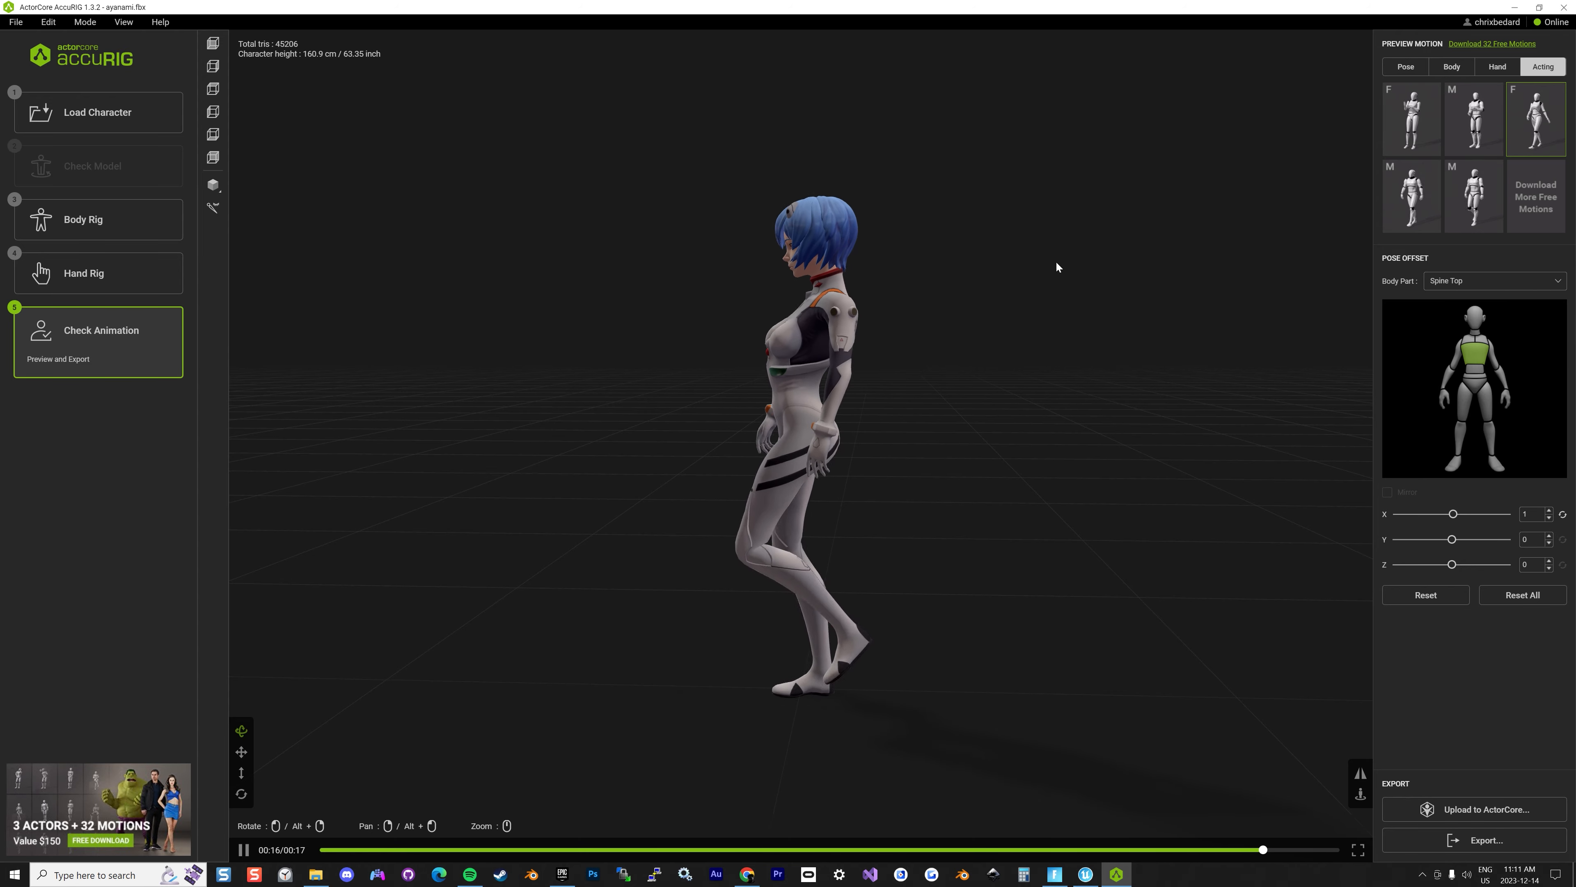
left_click_drag(1049, 395, 1092, 435)
left_click_drag(954, 345, 1011, 386)
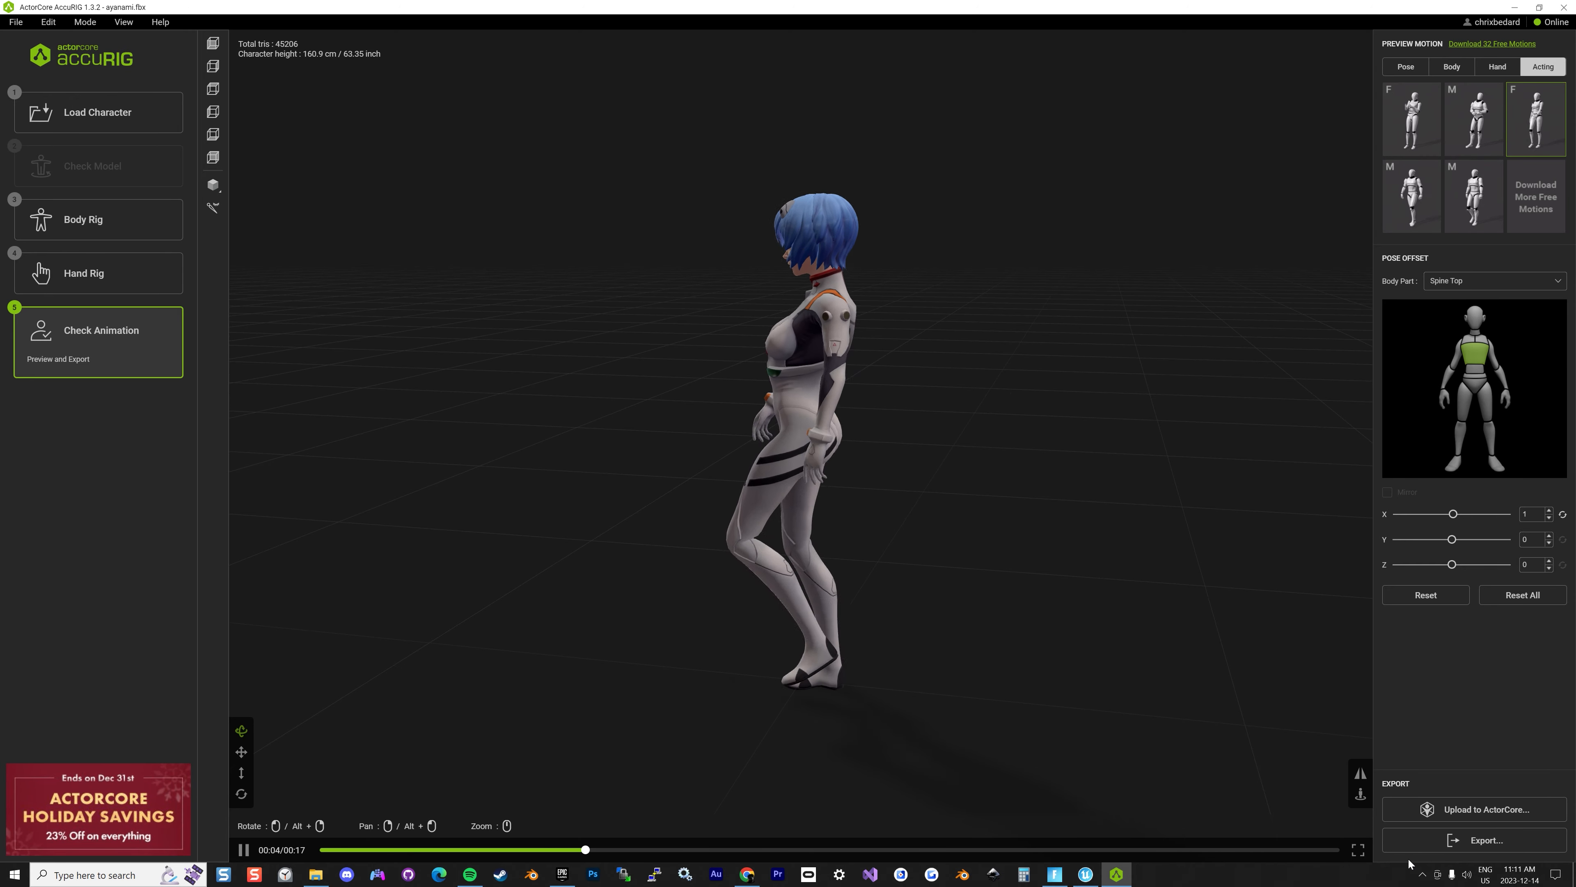
Upload the rigged character to ActorCore and dismiss the completion dialog
left_click(1491, 815)
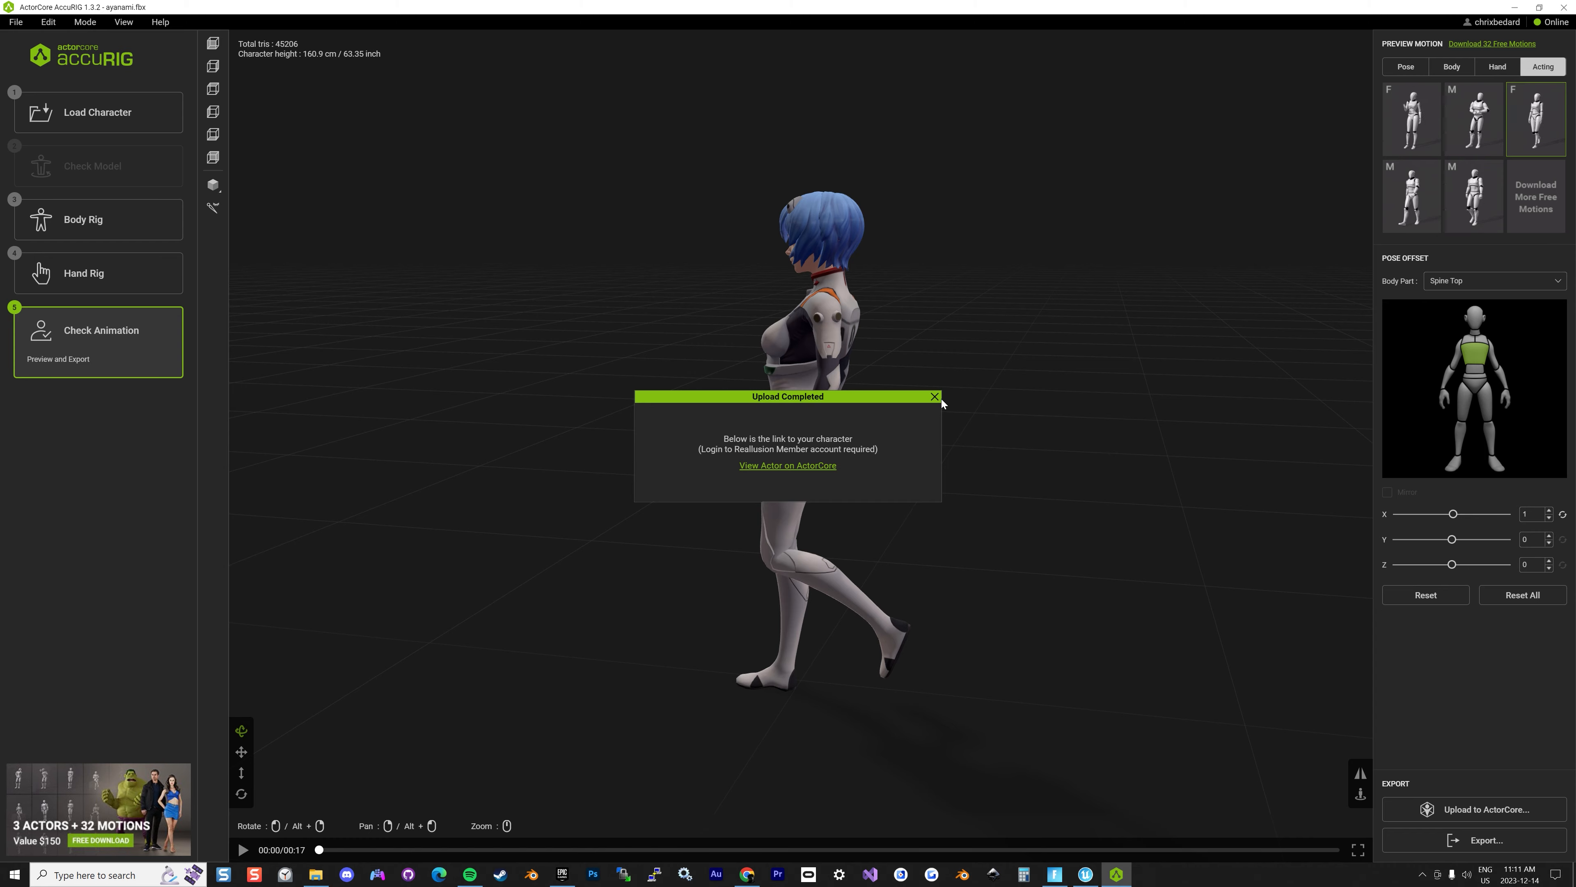
left_click(936, 398)
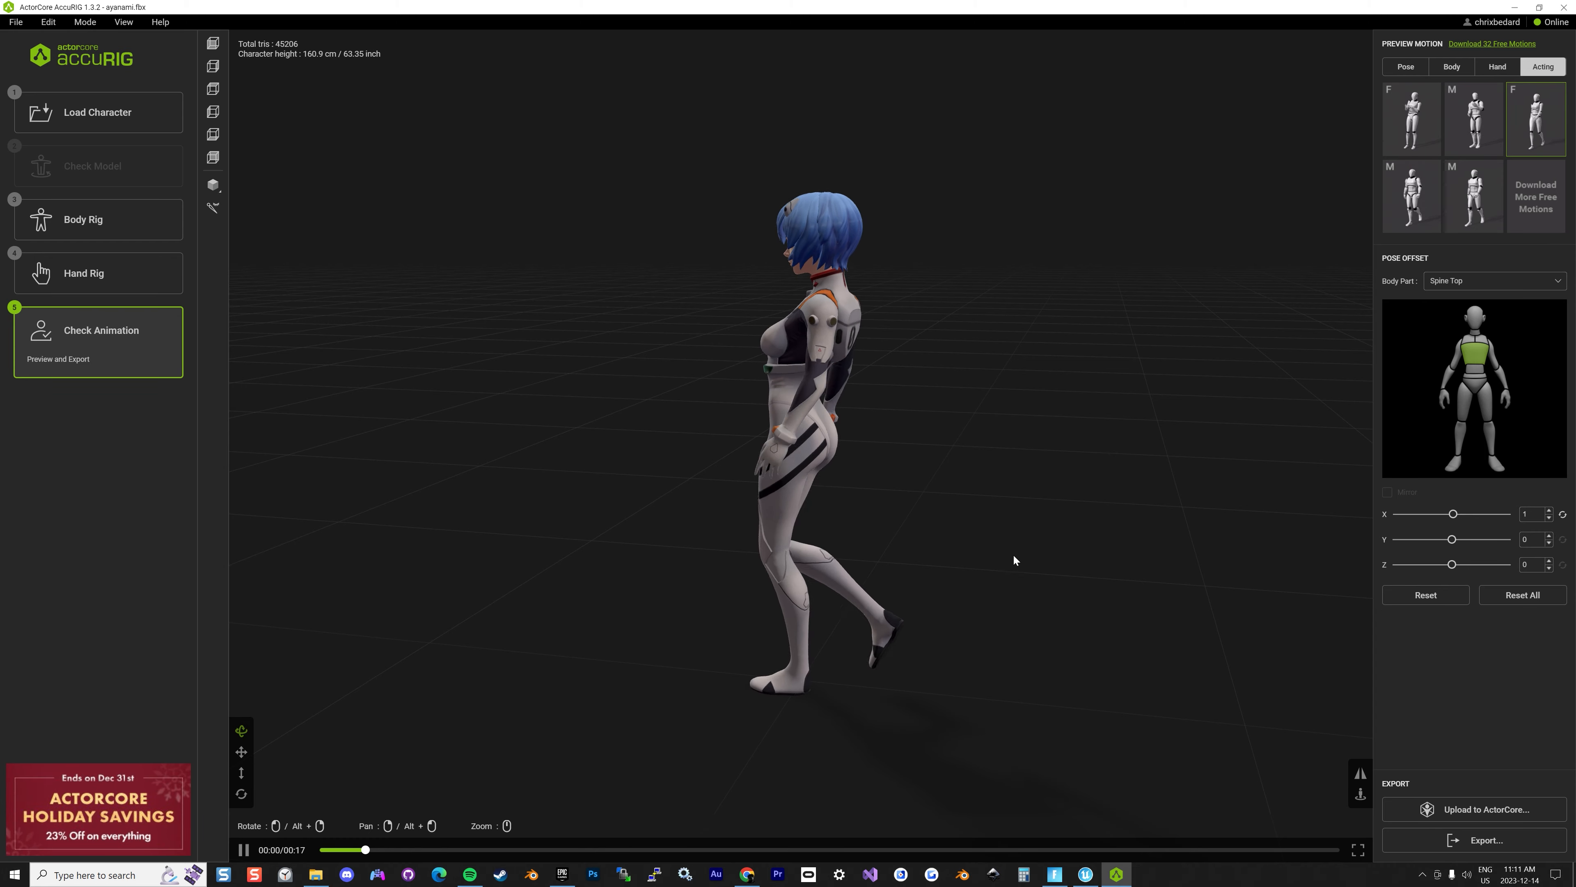
Switch to the ActorCore website in Chrome and open the uploaded ayanami actor in the preview
left_click(749, 873)
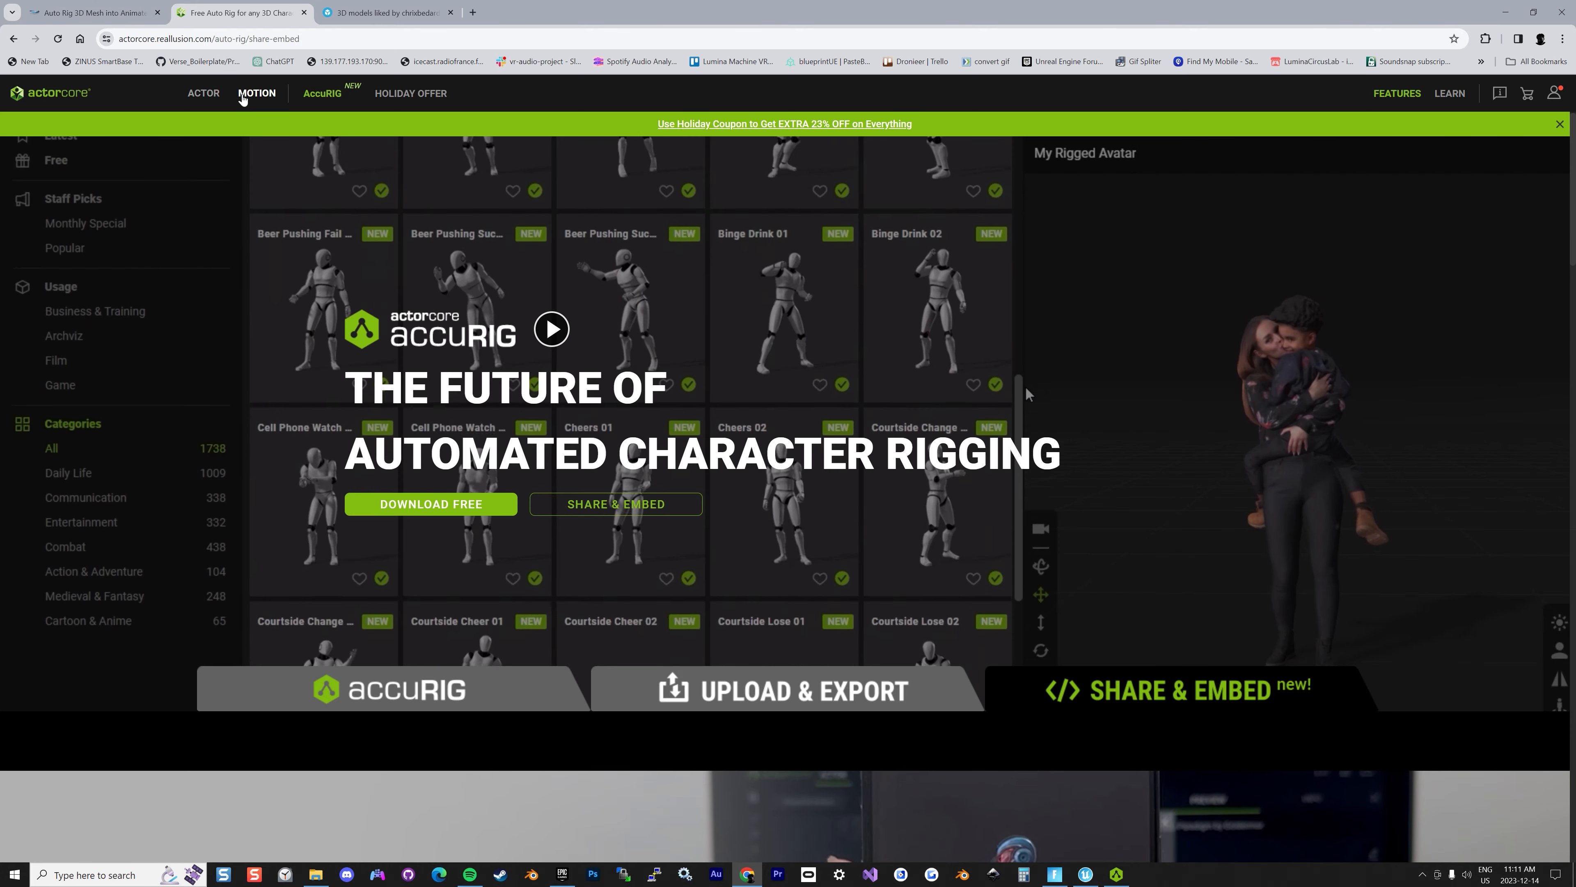
left_click(252, 96)
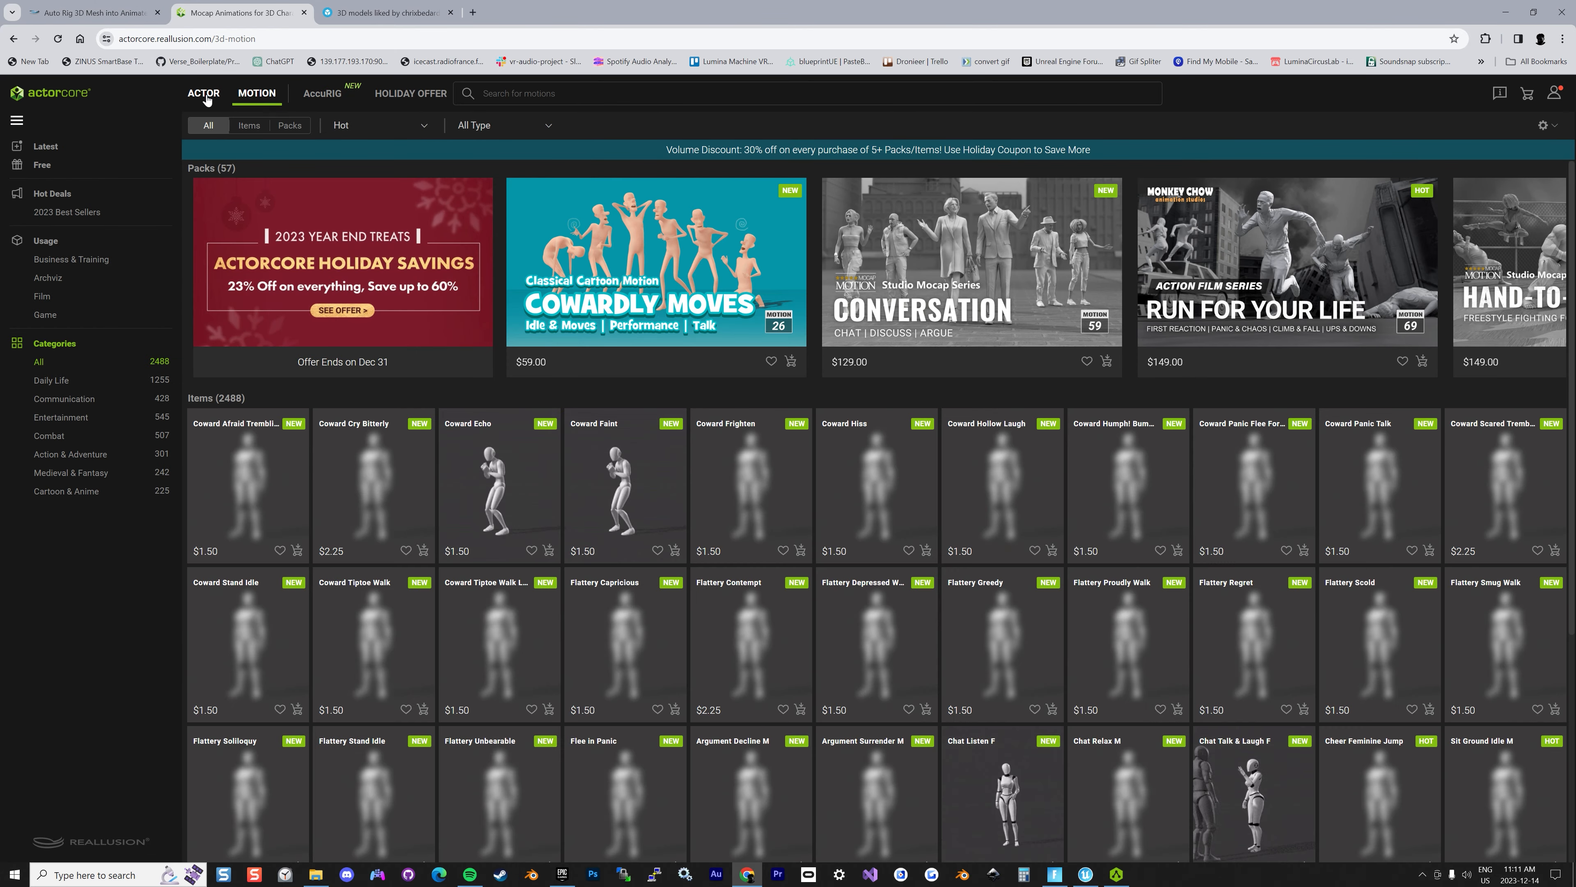
left_click(204, 93)
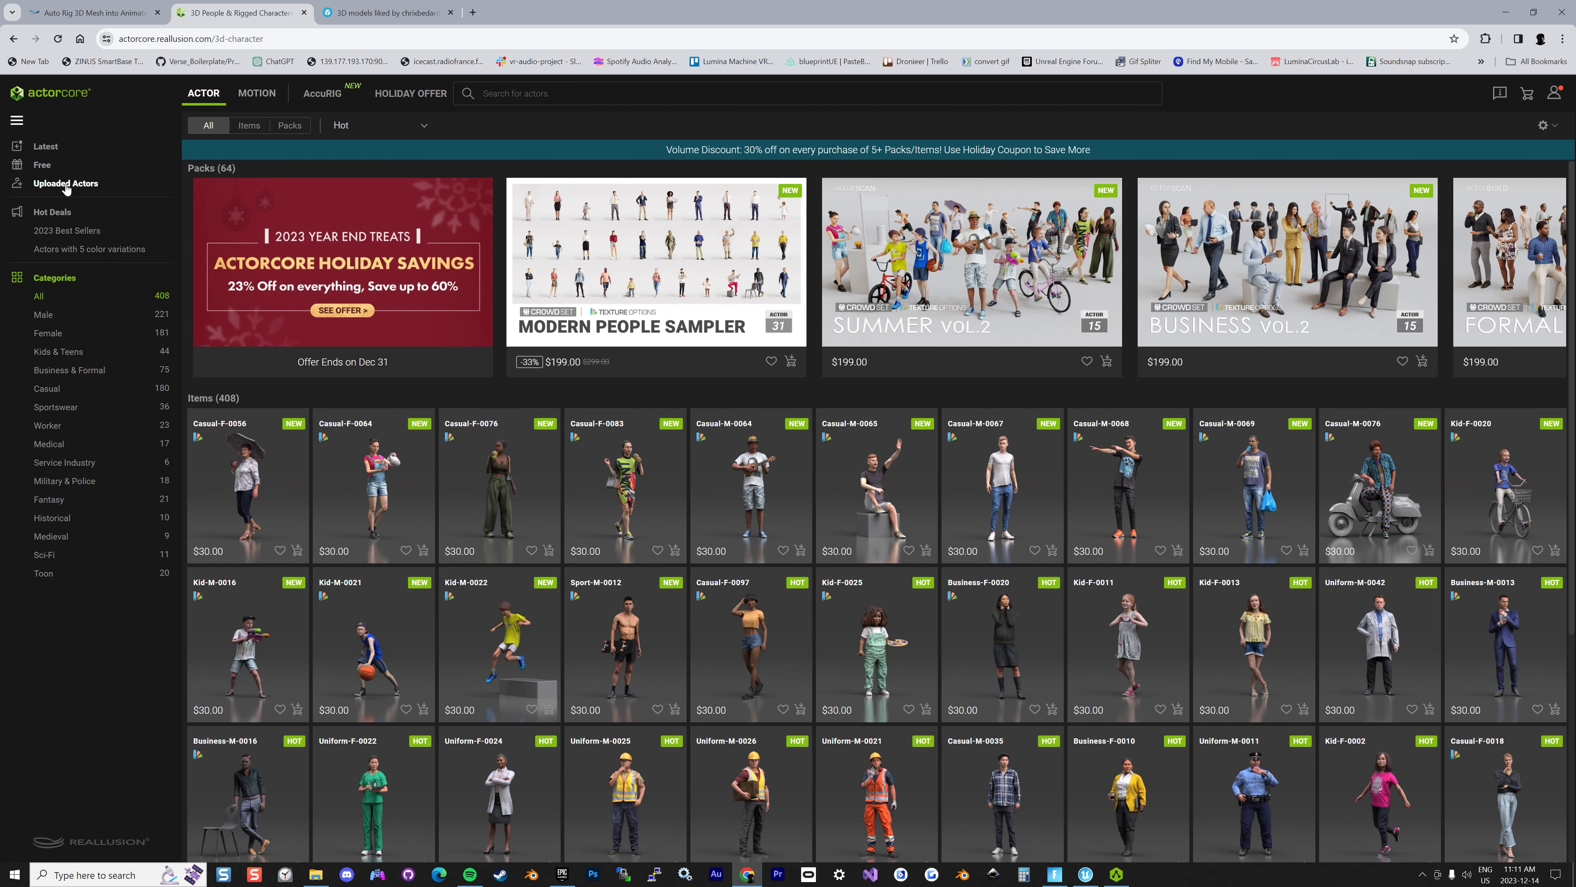
left_click(66, 185)
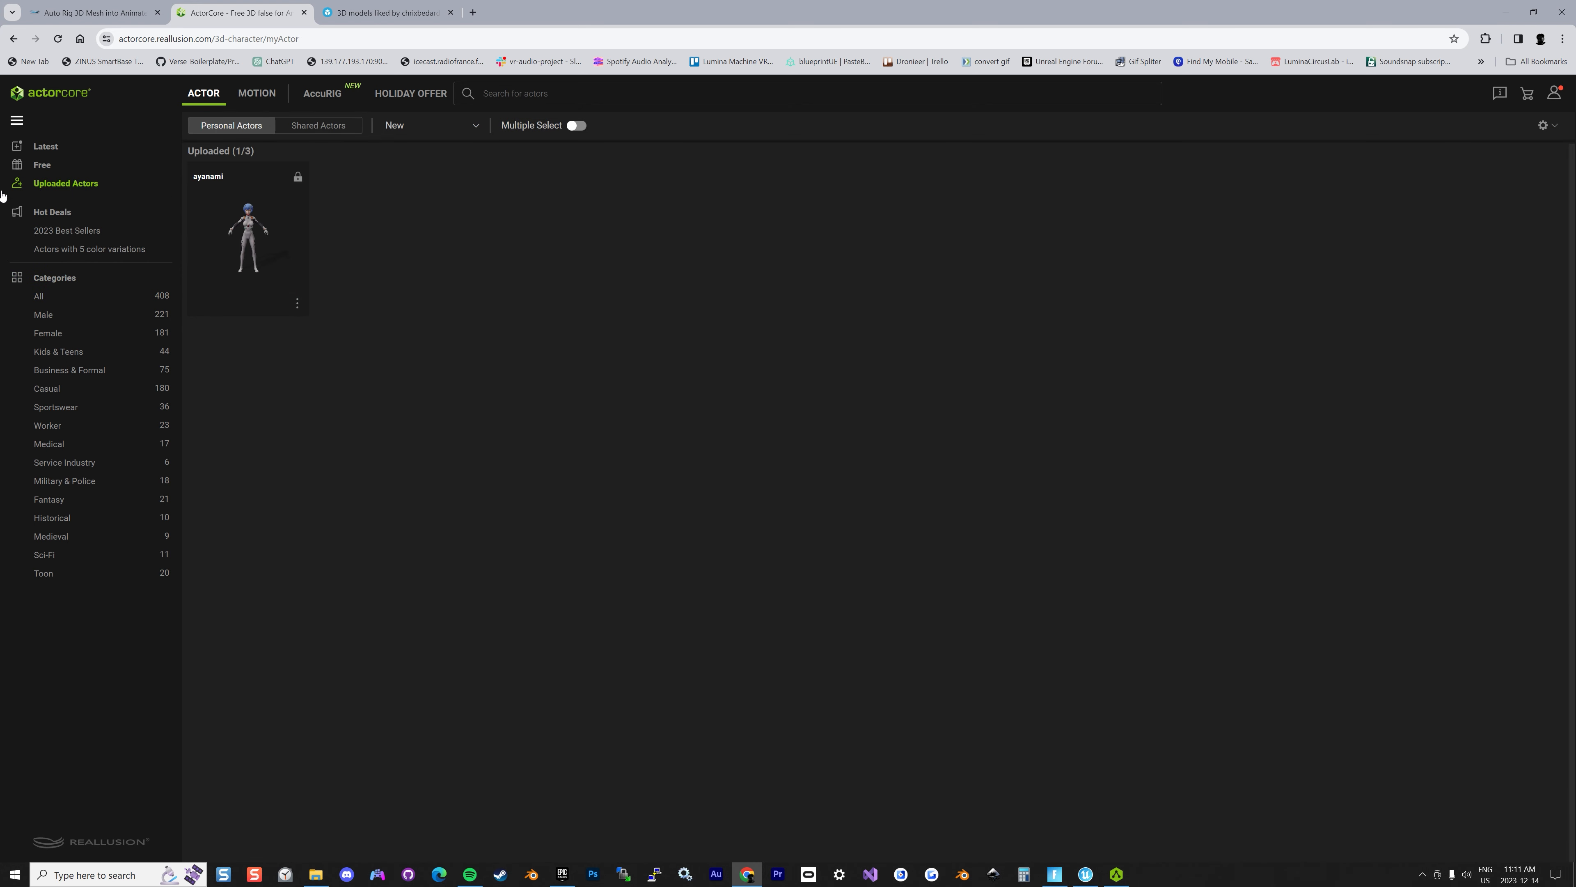
left_click(249, 238)
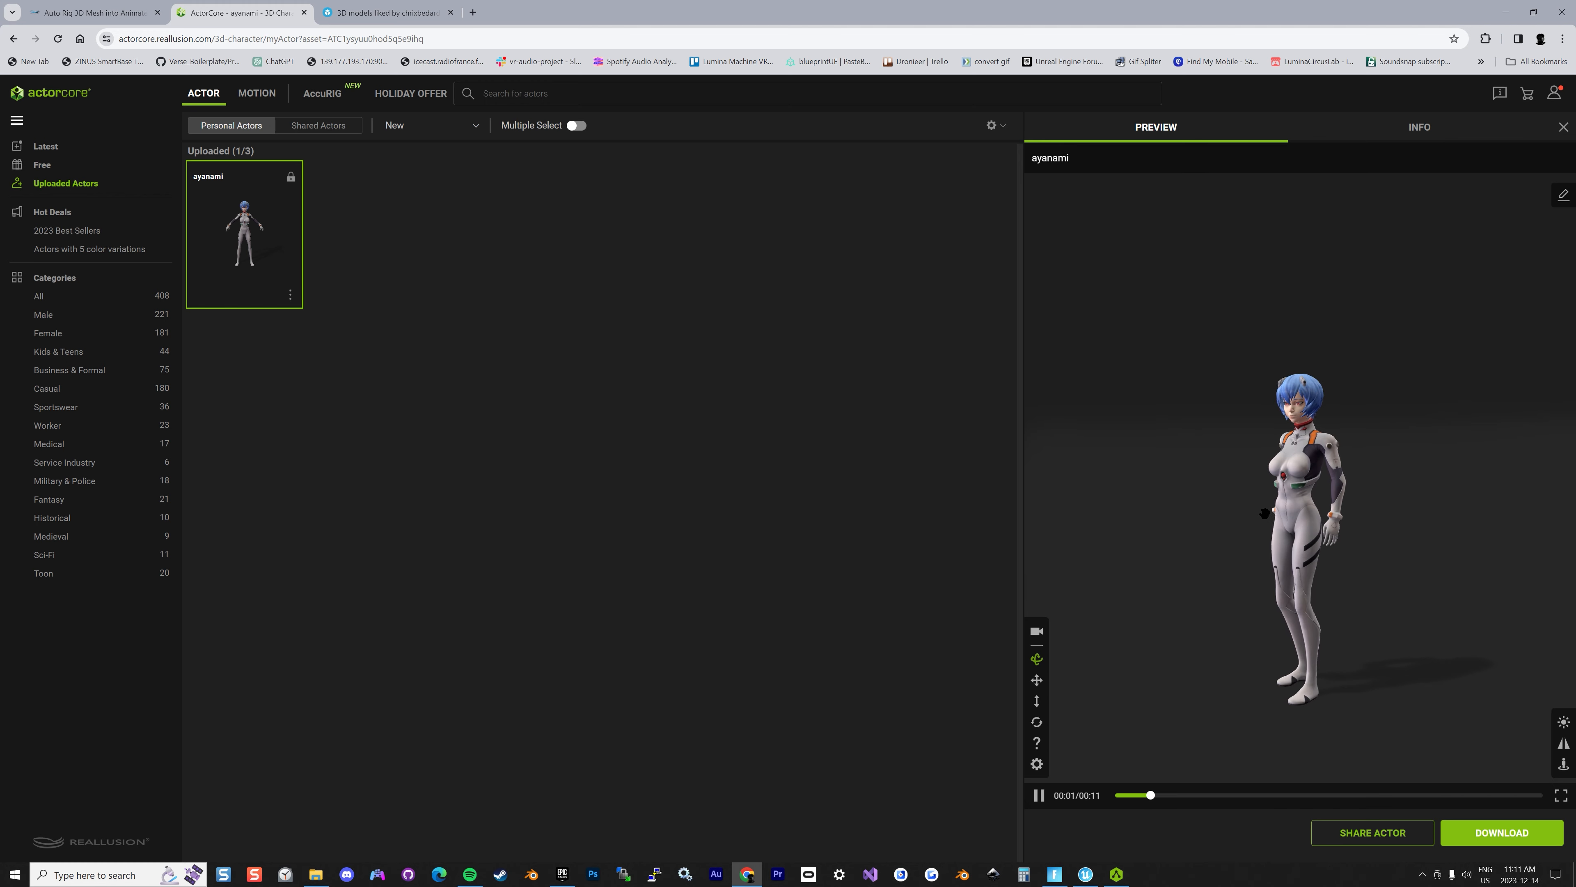
Preview the Coward Afraid Trembling and Coward Frighten motions on the uploaded actor
left_click(257, 94)
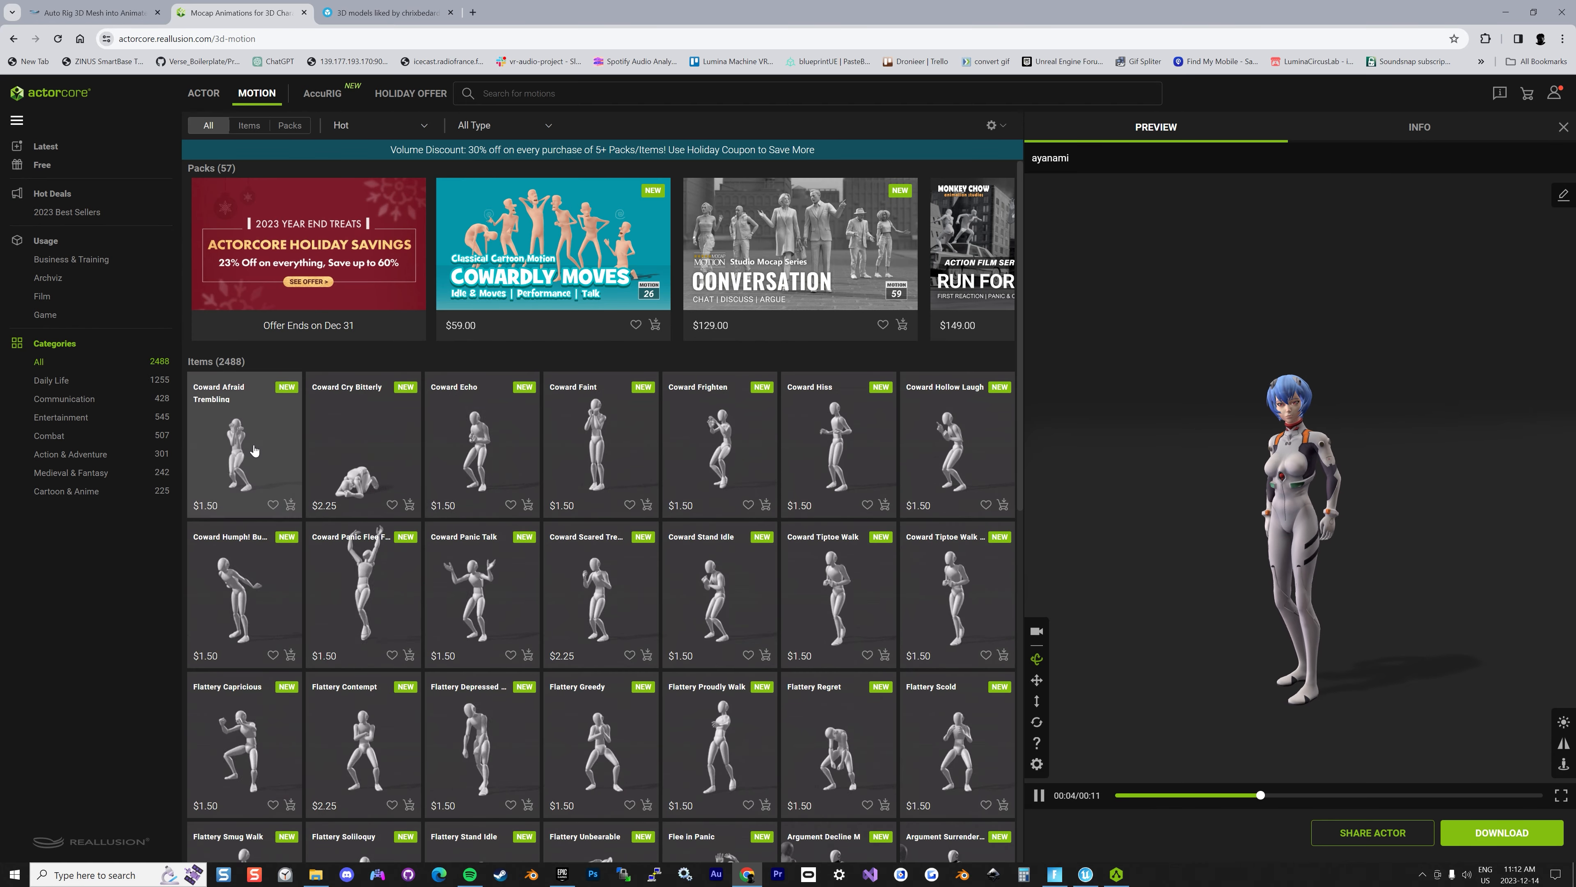
left_click(253, 449)
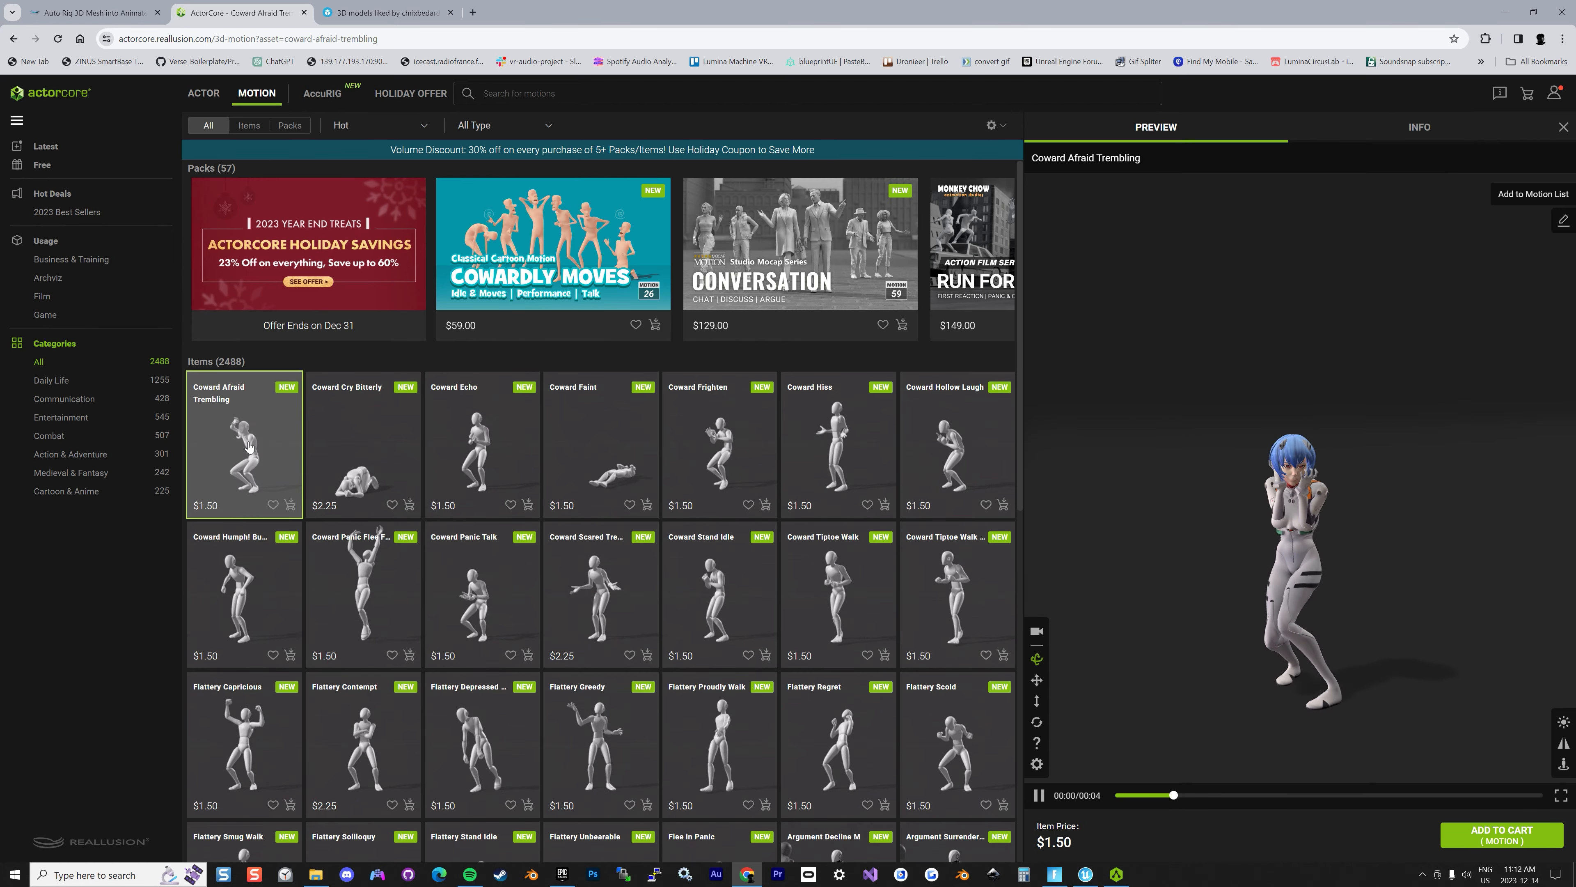
left_click(683, 459)
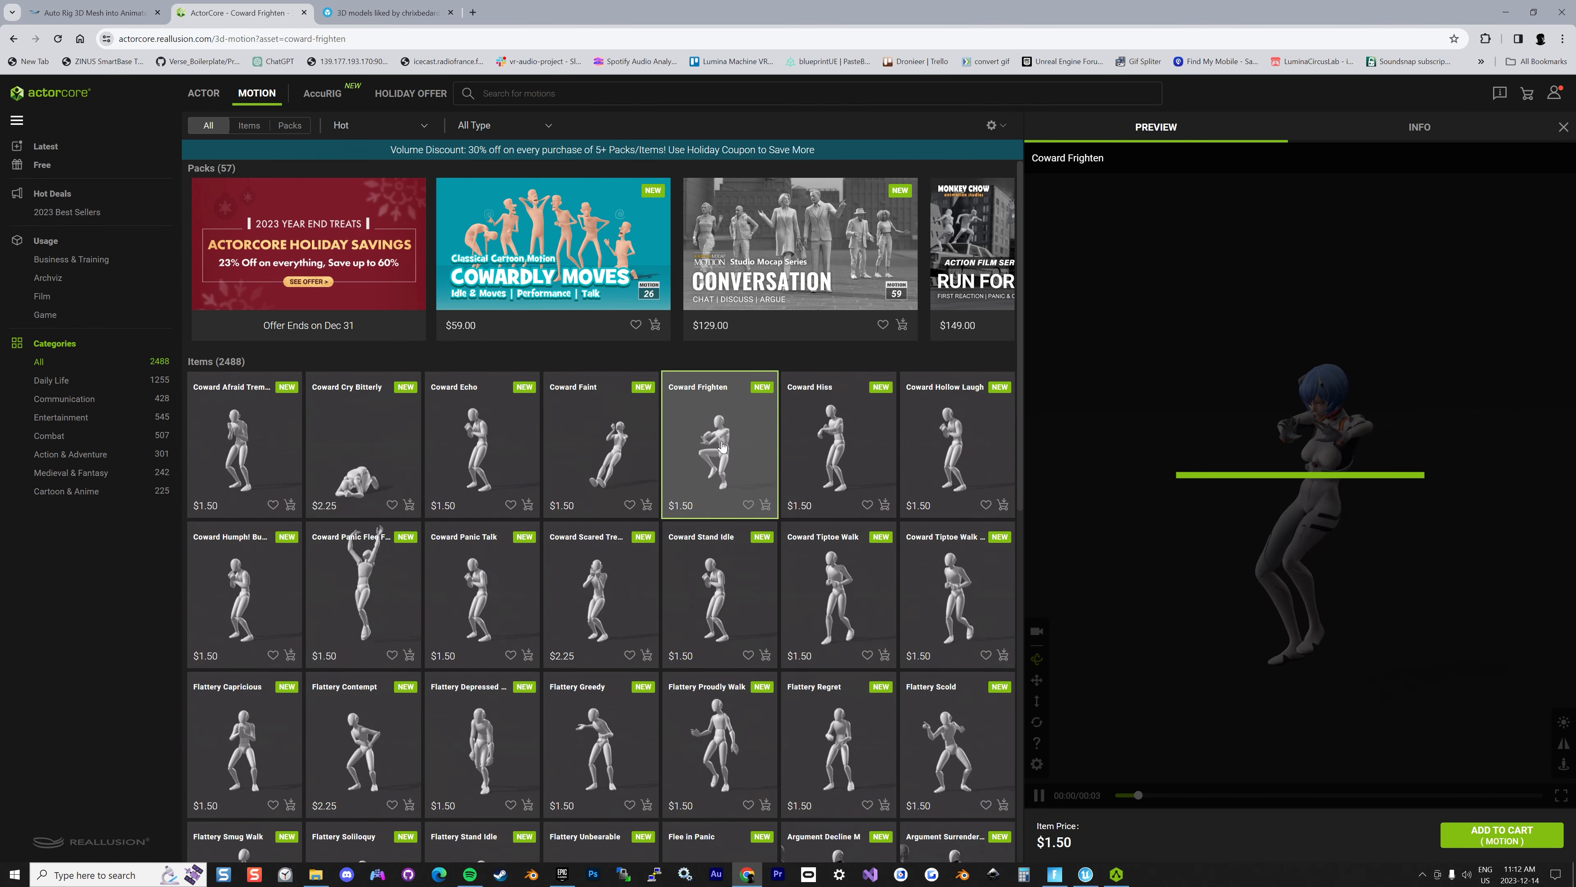
Filter the motions to free ones and preview Ain't Your Mama and Customer Cloth Try On on the actor
left_click(43, 164)
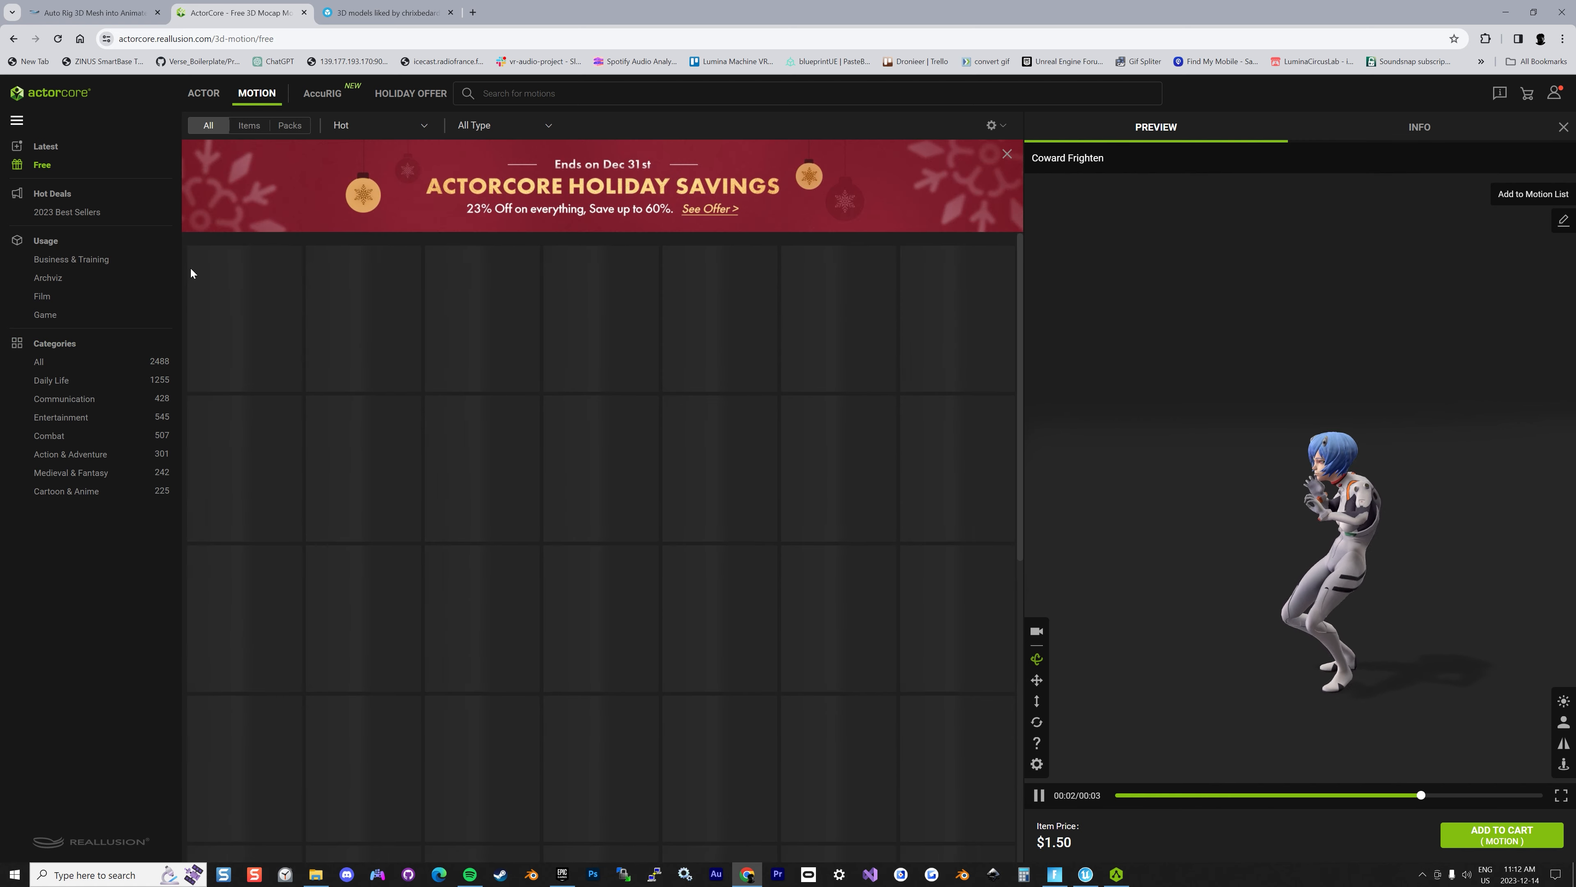
left_click(259, 316)
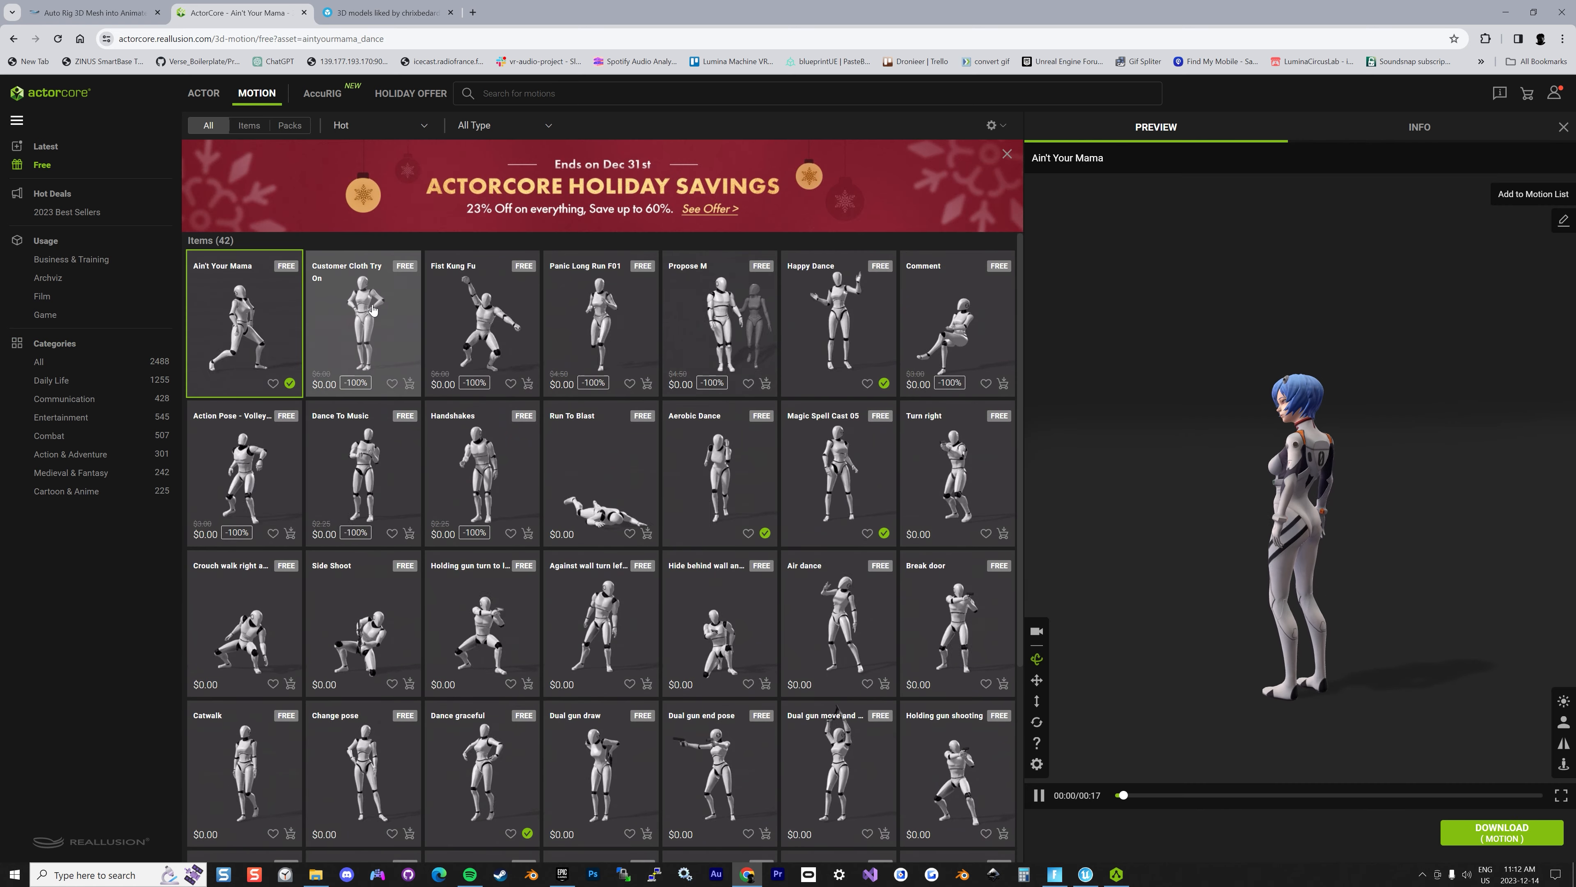
left_click(363, 323)
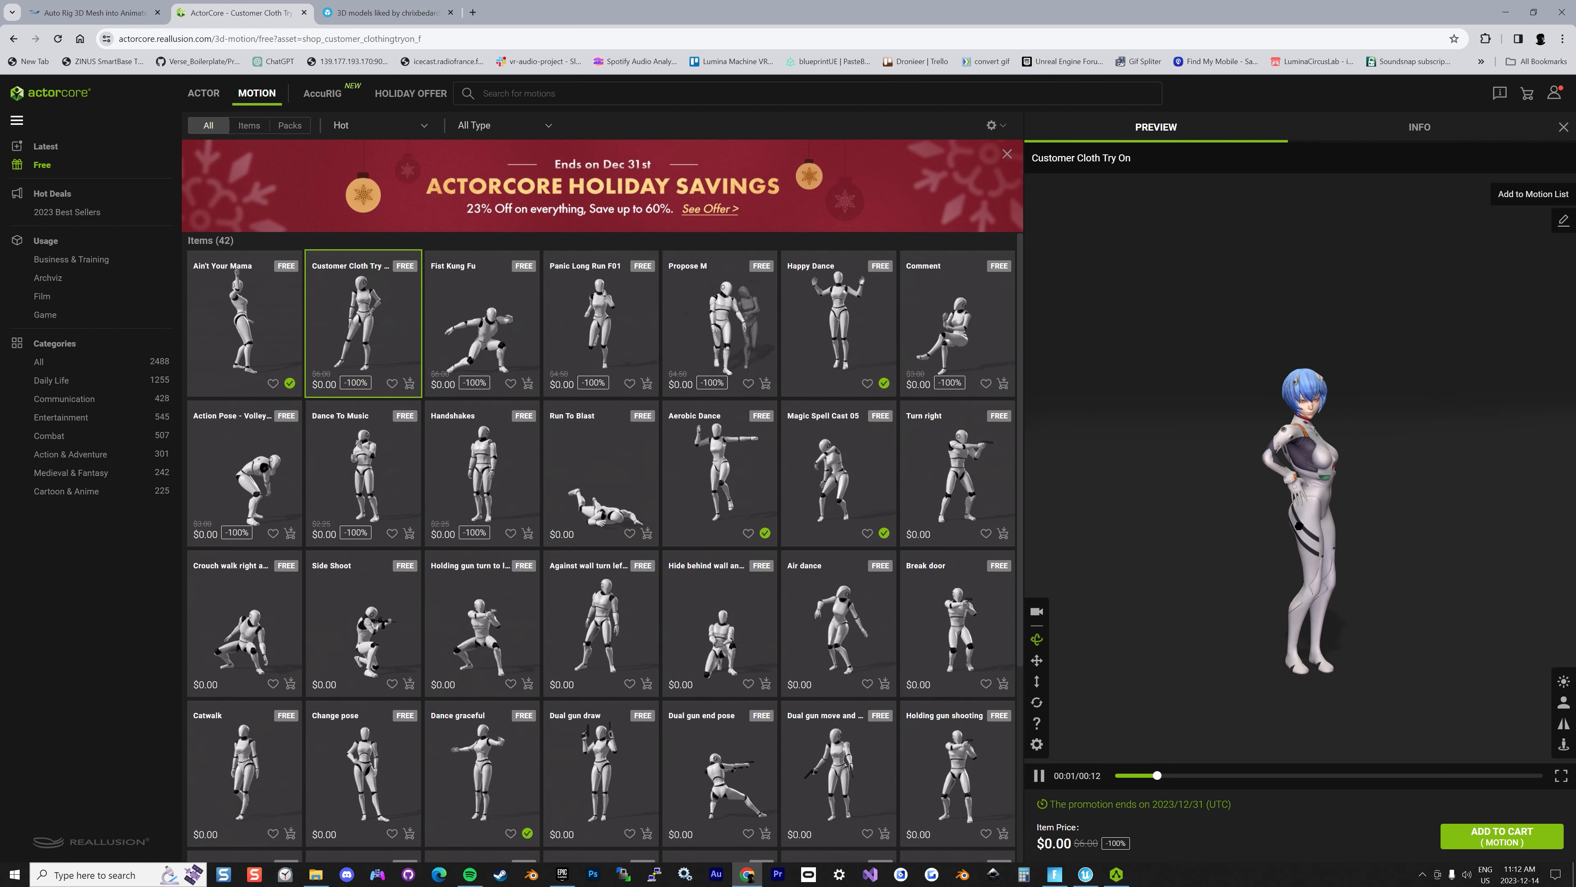
left_click_drag(1213, 513, 1105, 514)
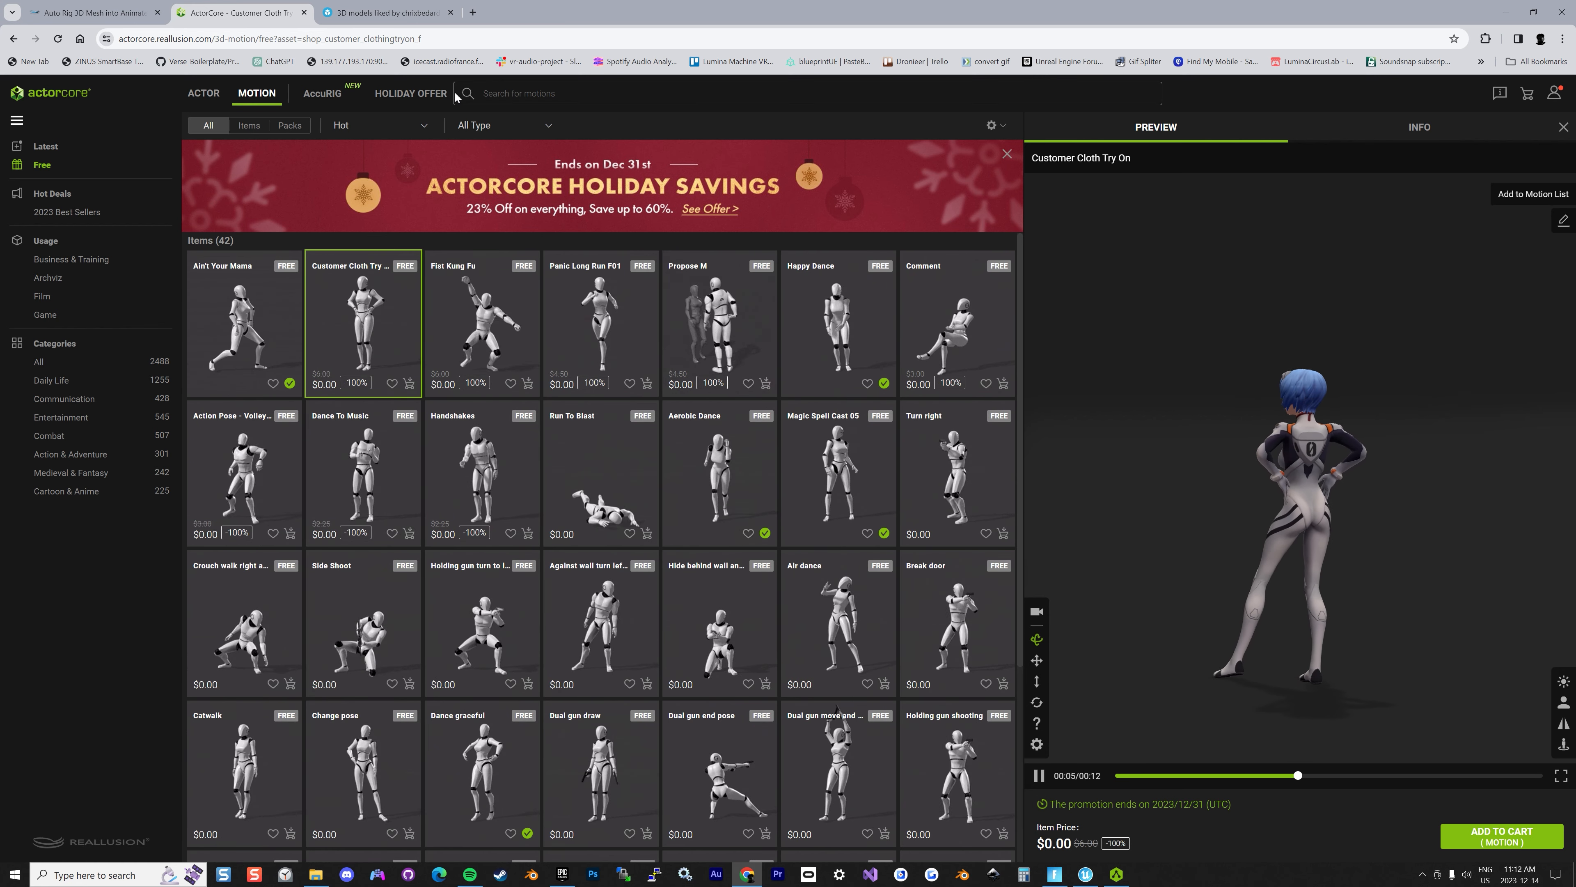
Switch back to AccuRIG and set up an FBX export with Unreal as the target application
left_click(1117, 875)
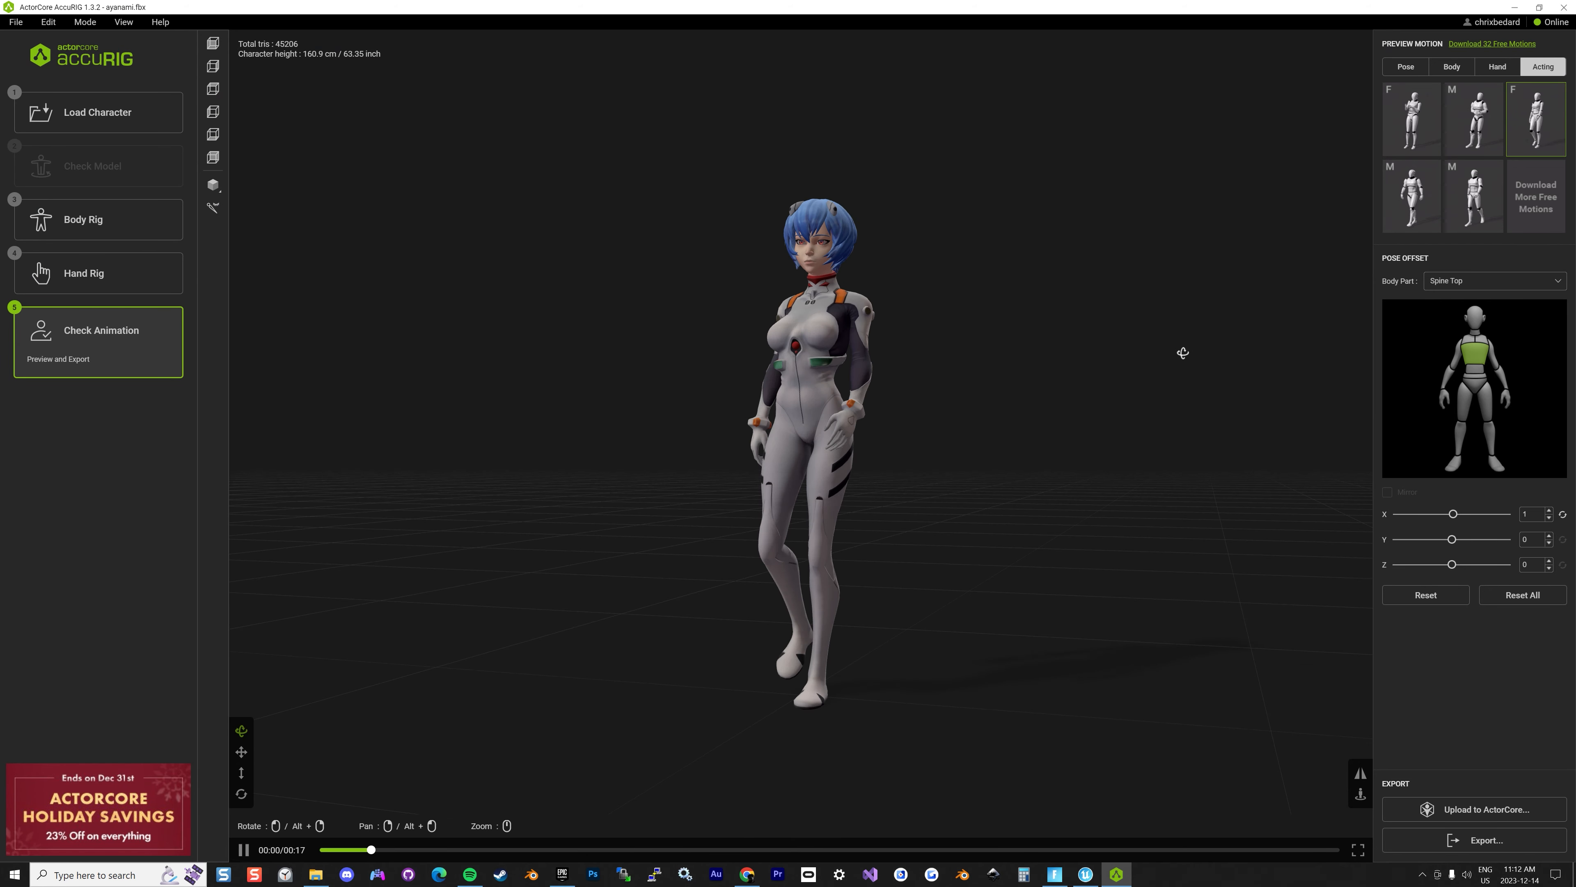
left_click(1483, 842)
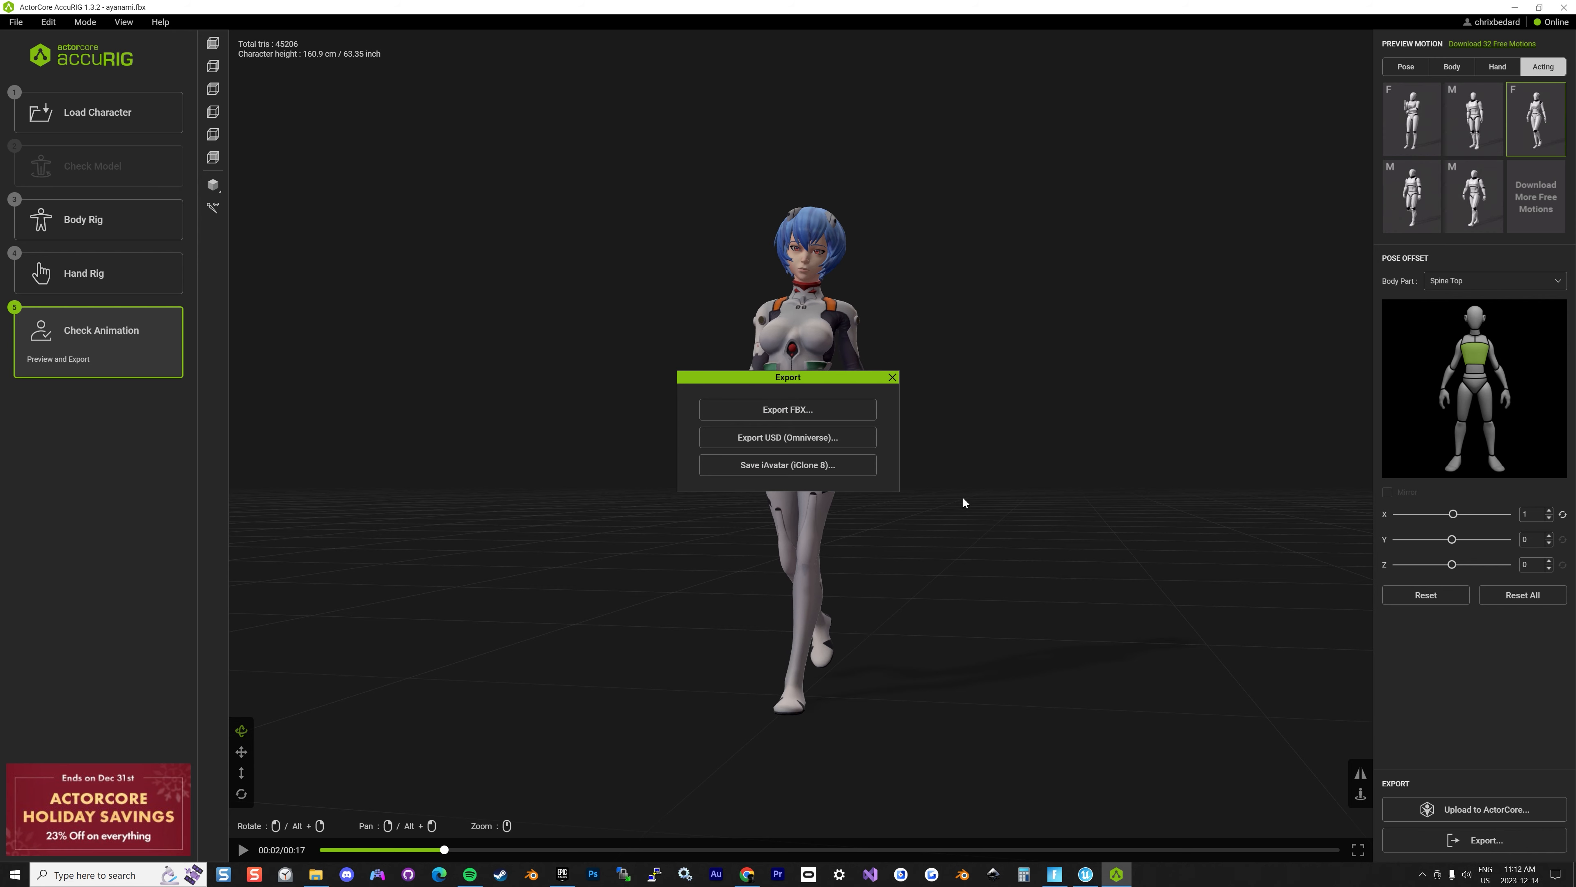
left_click(783, 412)
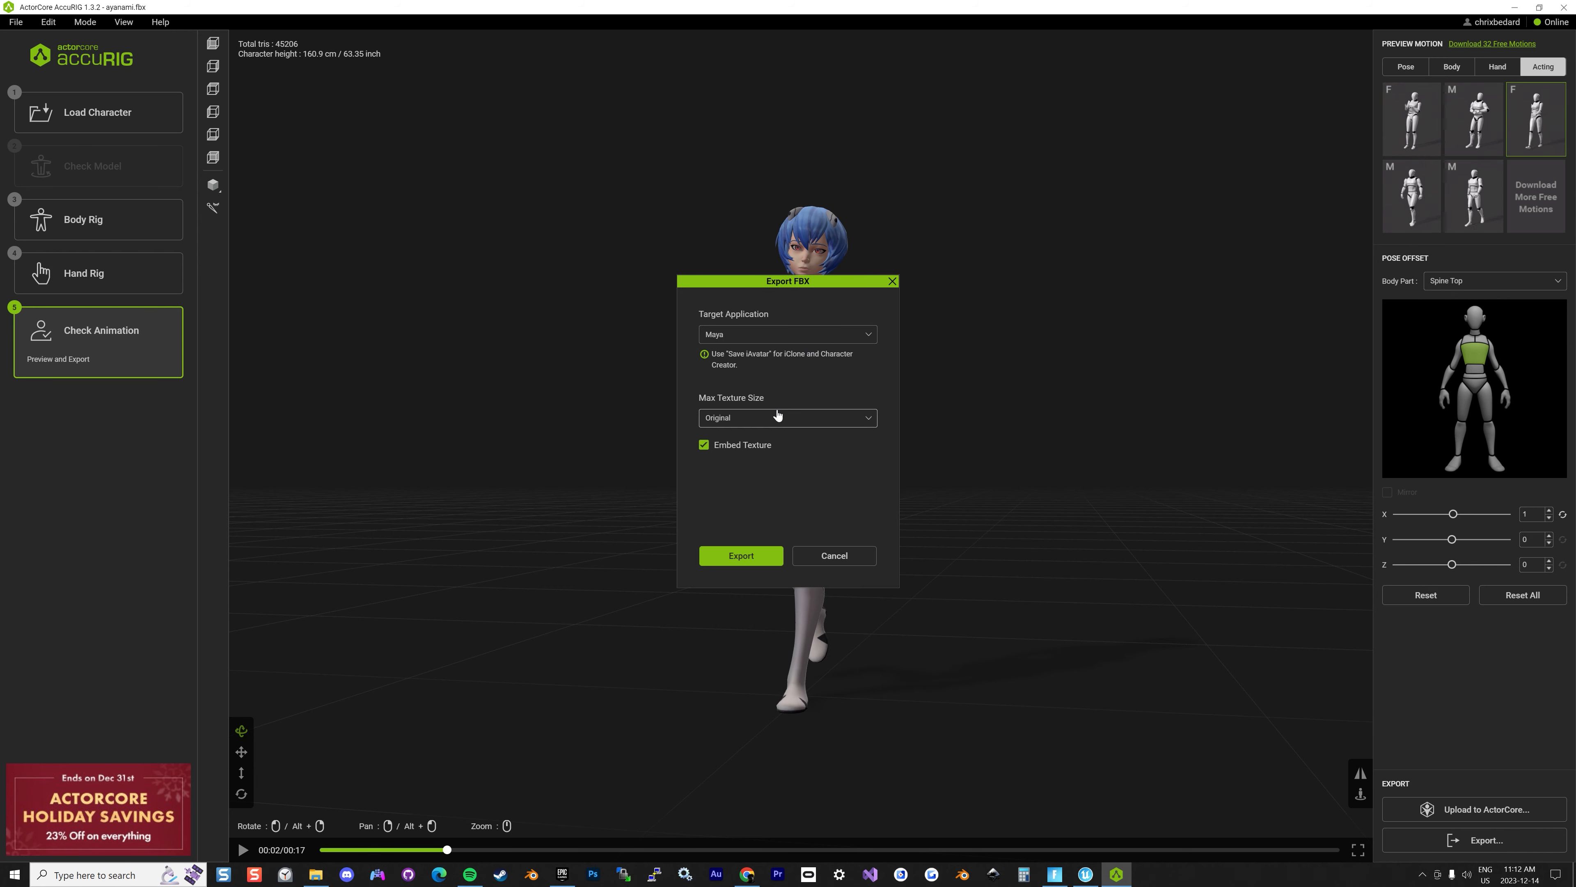
left_click(809, 341)
left_click(744, 417)
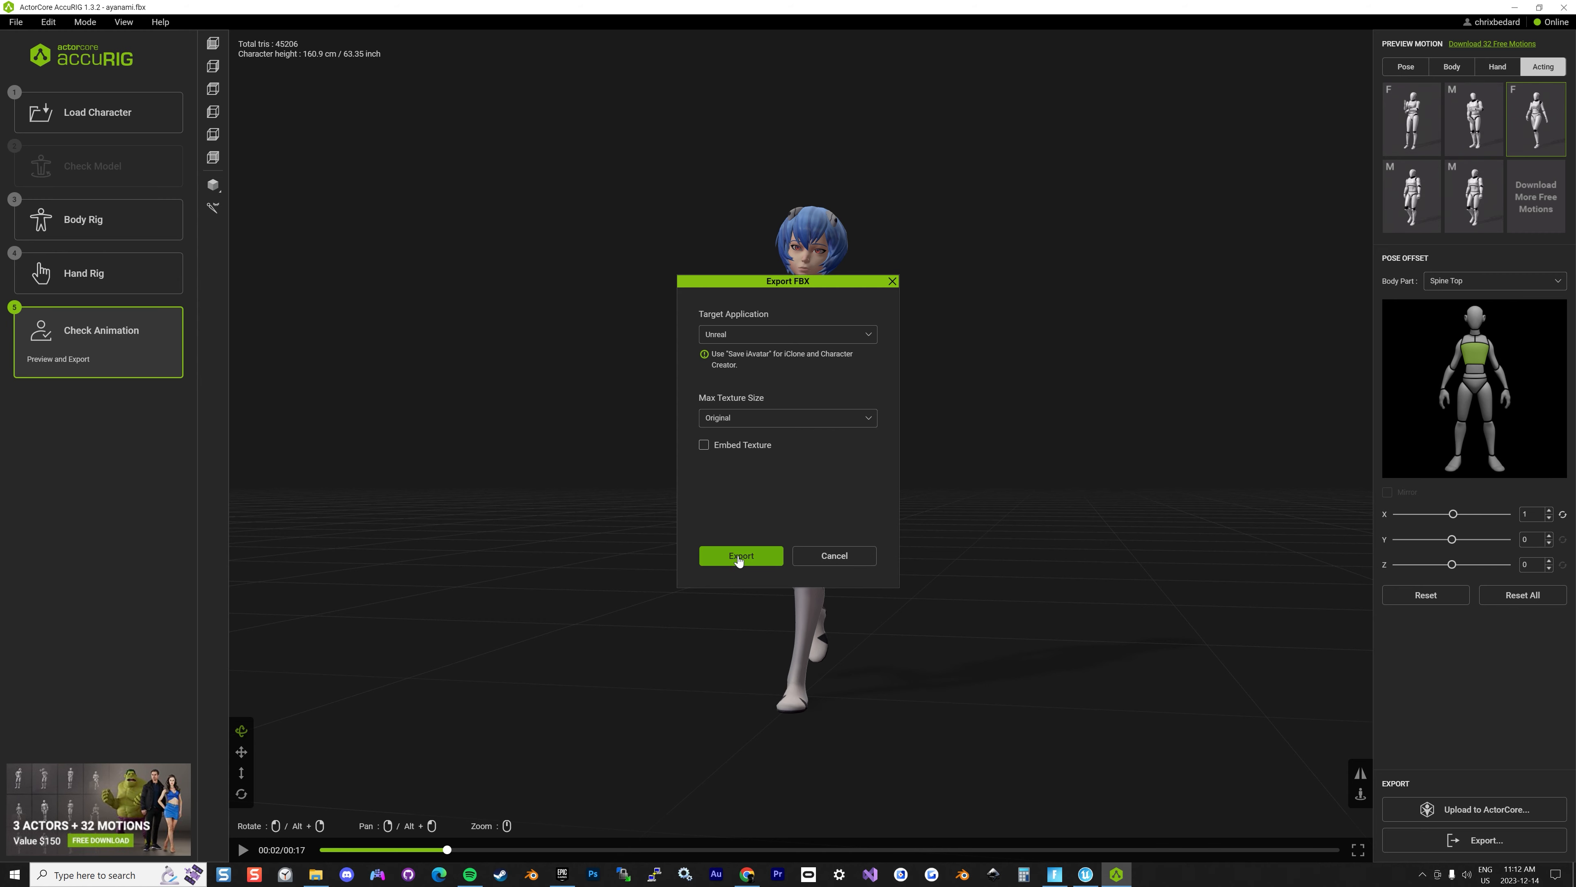
Export the character as ayanami_rig.fbx into the ayanami-rei-a-pose folder
left_click(738, 560)
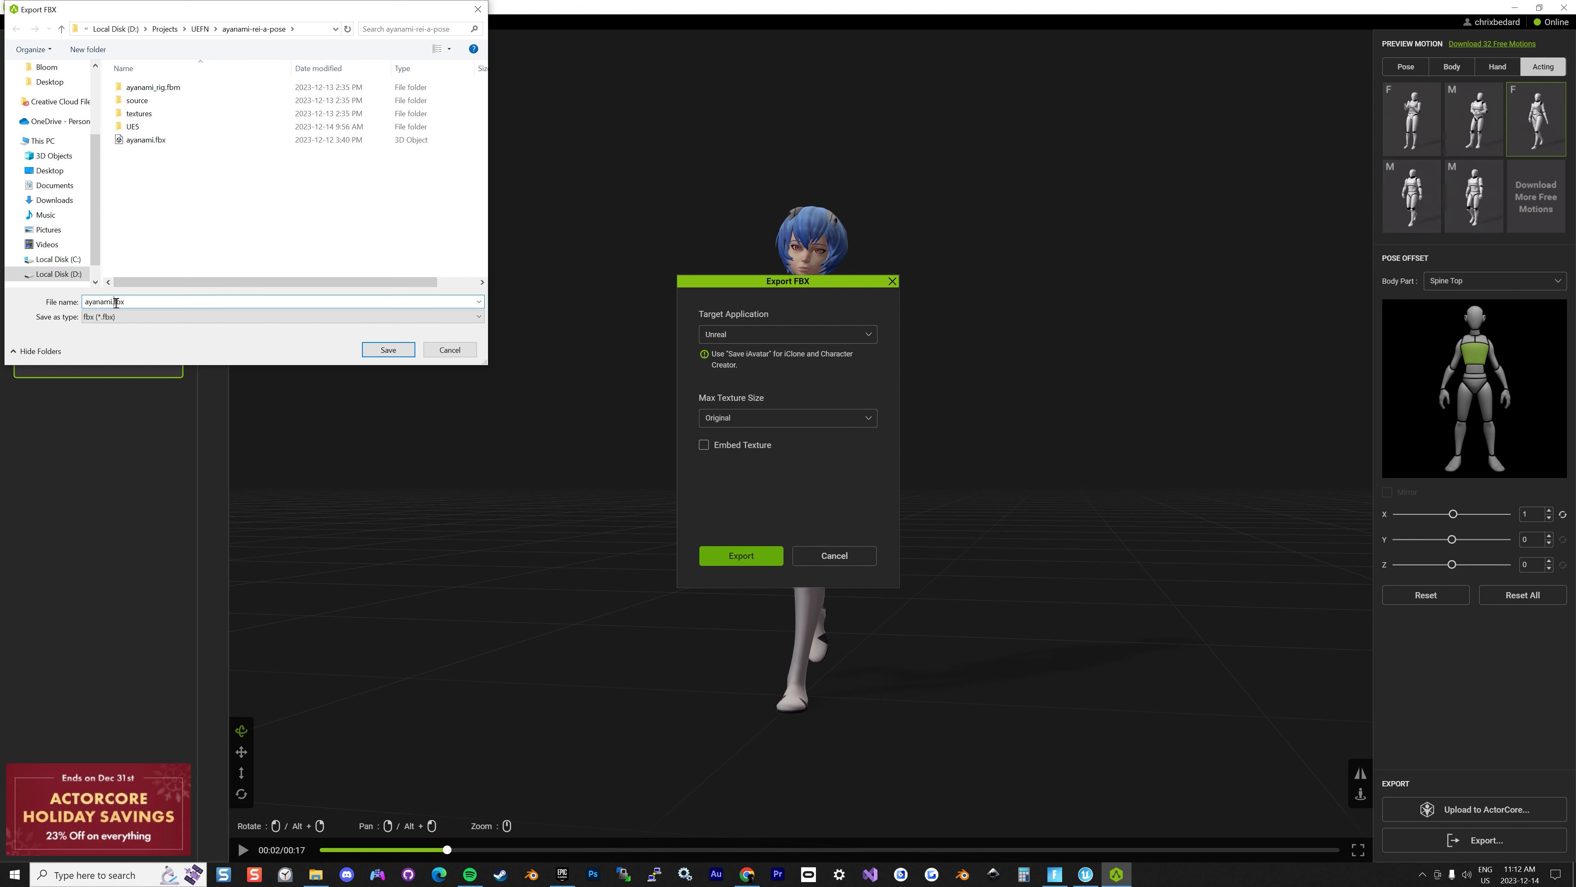
type("_rig")
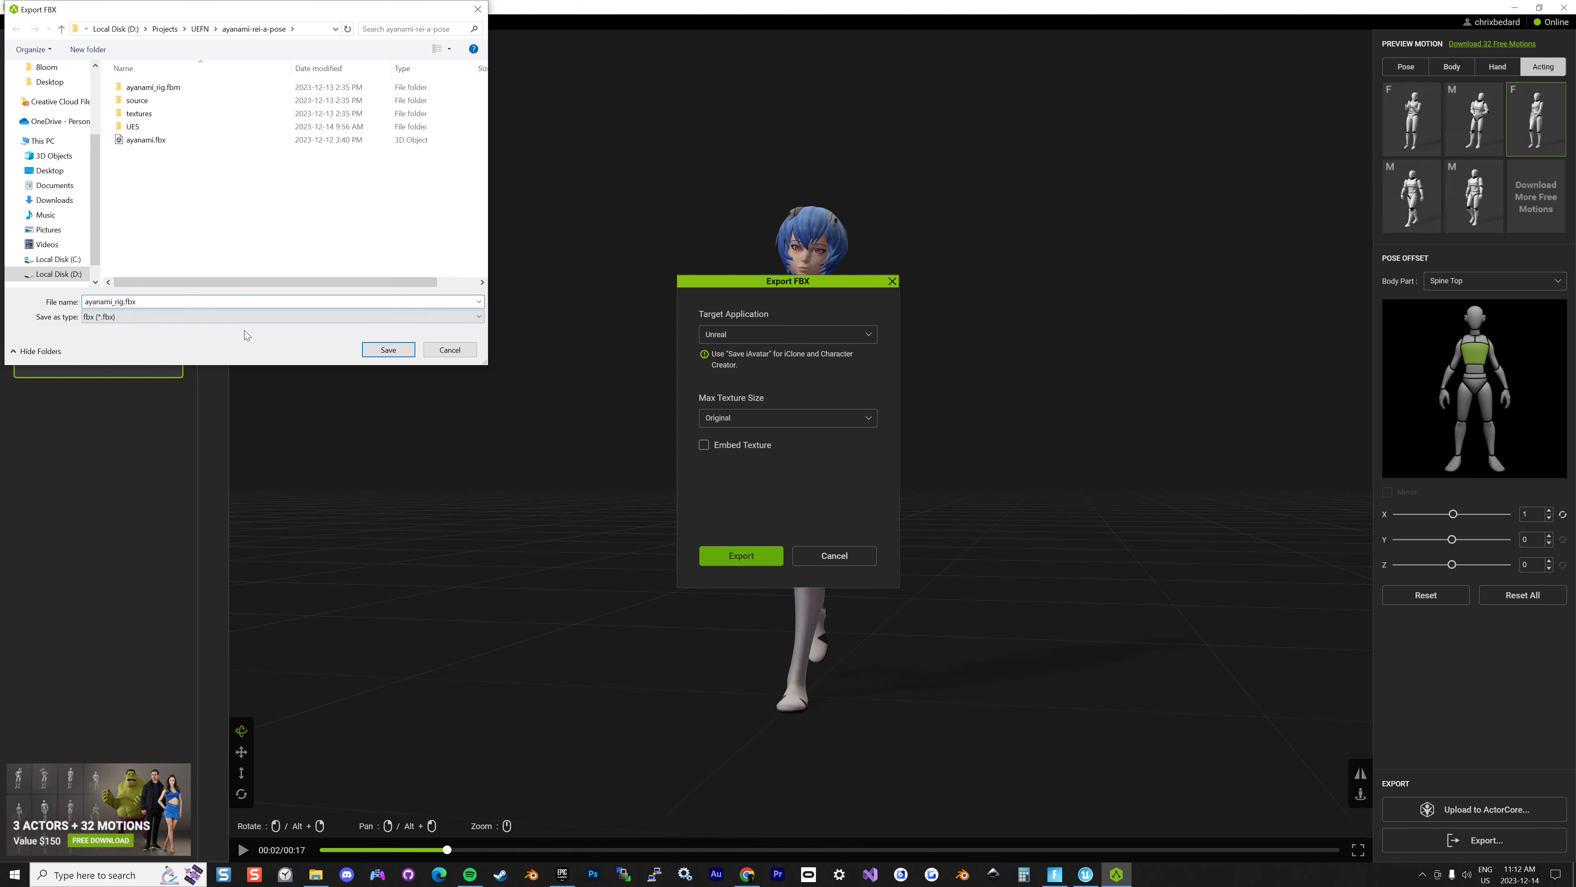
left_click(387, 350)
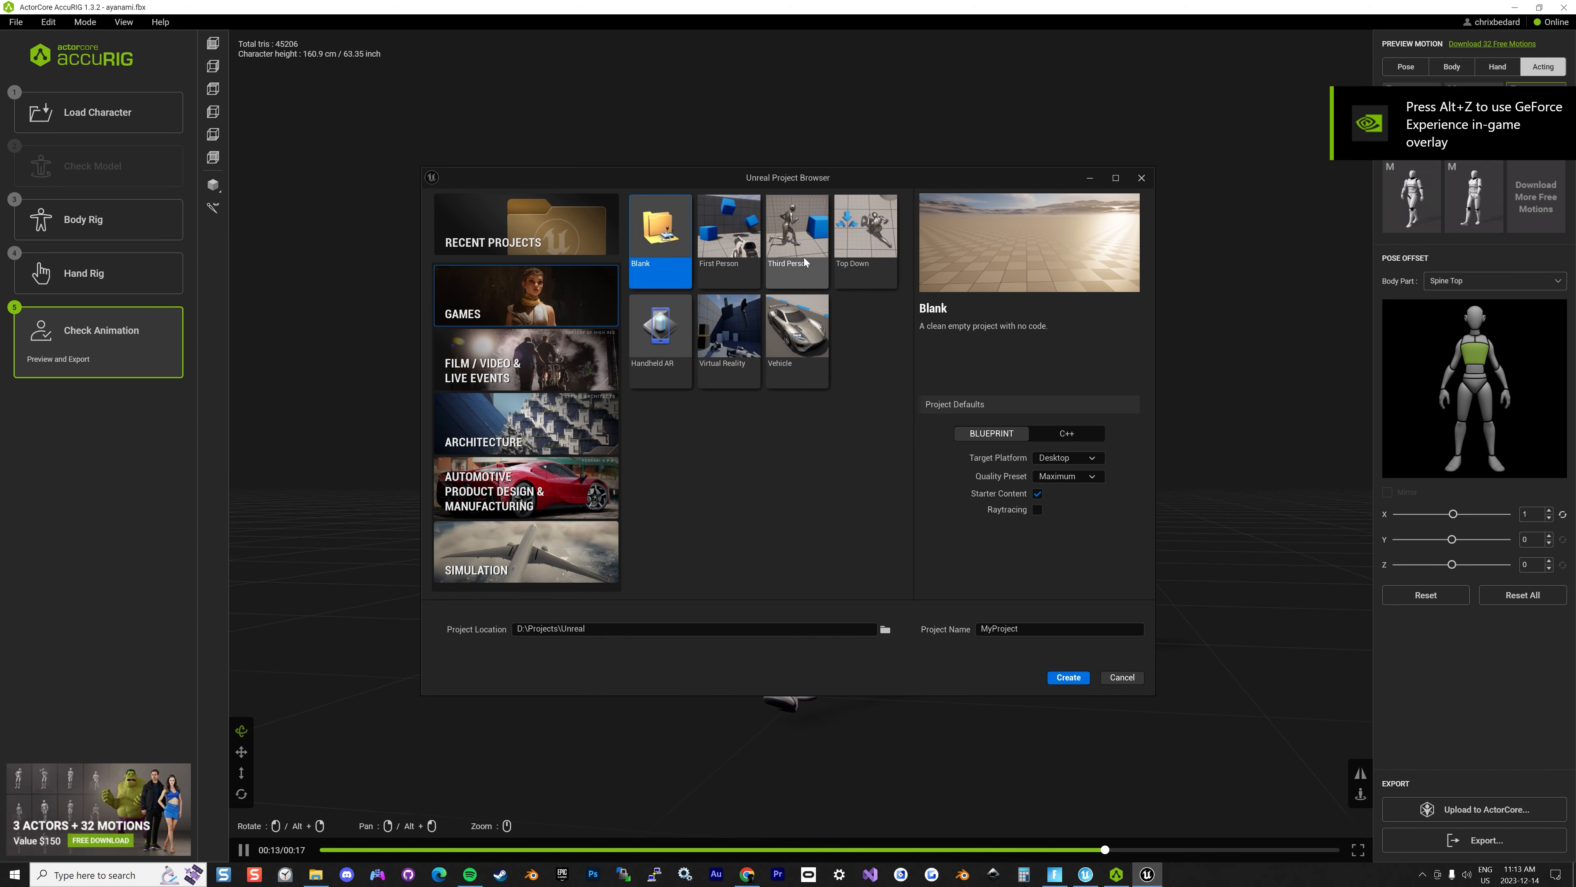
Create a Third Person Blueprint project named MyAccurigDemo in the Unreal Project Browser
left_click(804, 263)
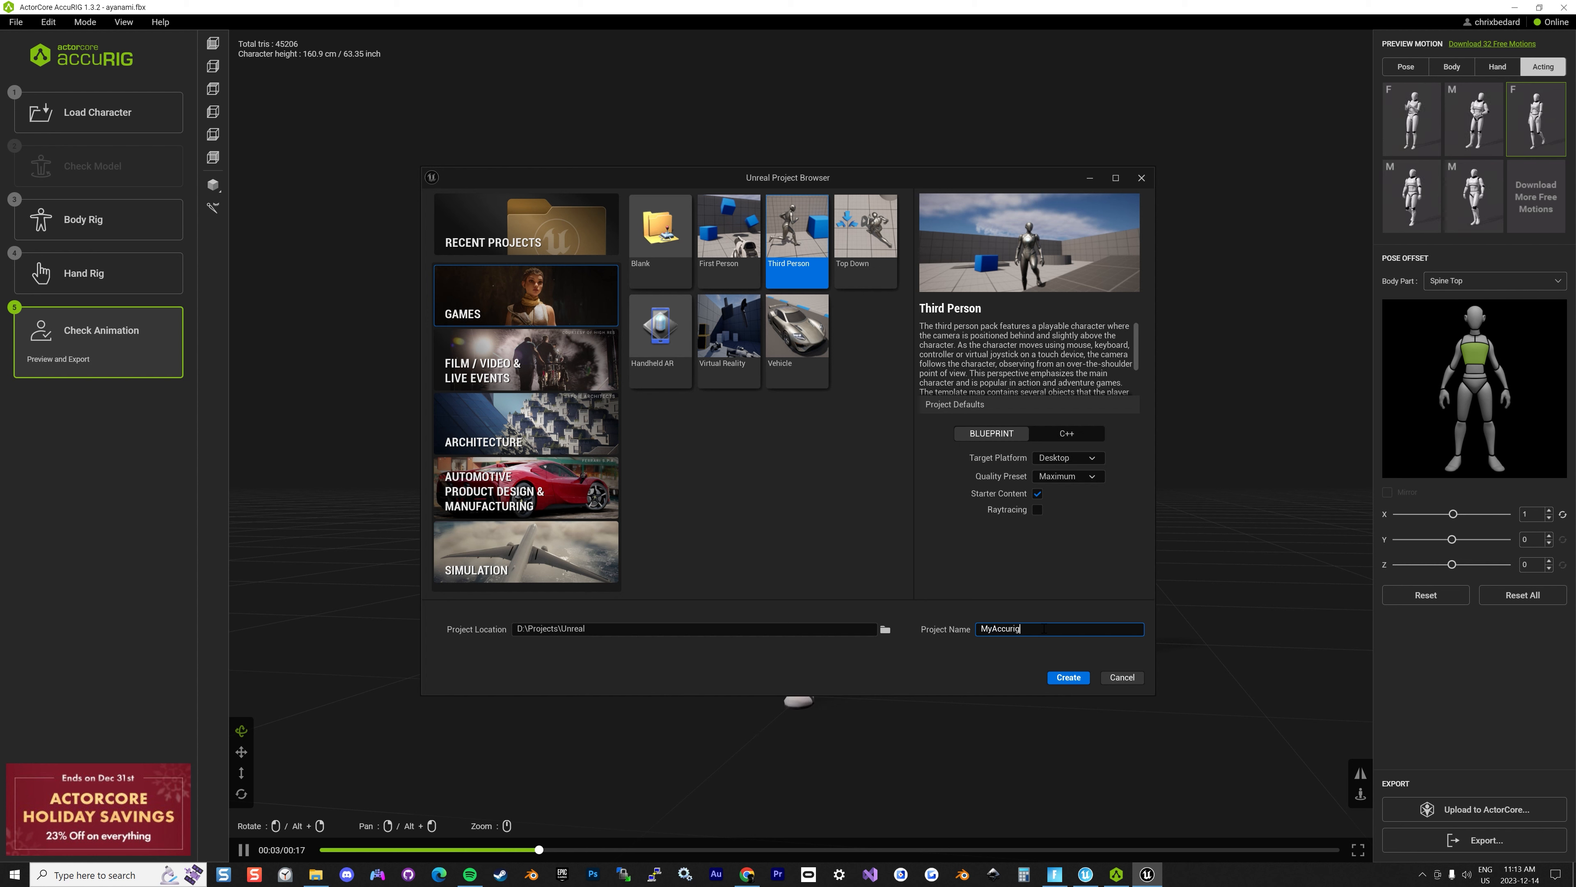
type("mo")
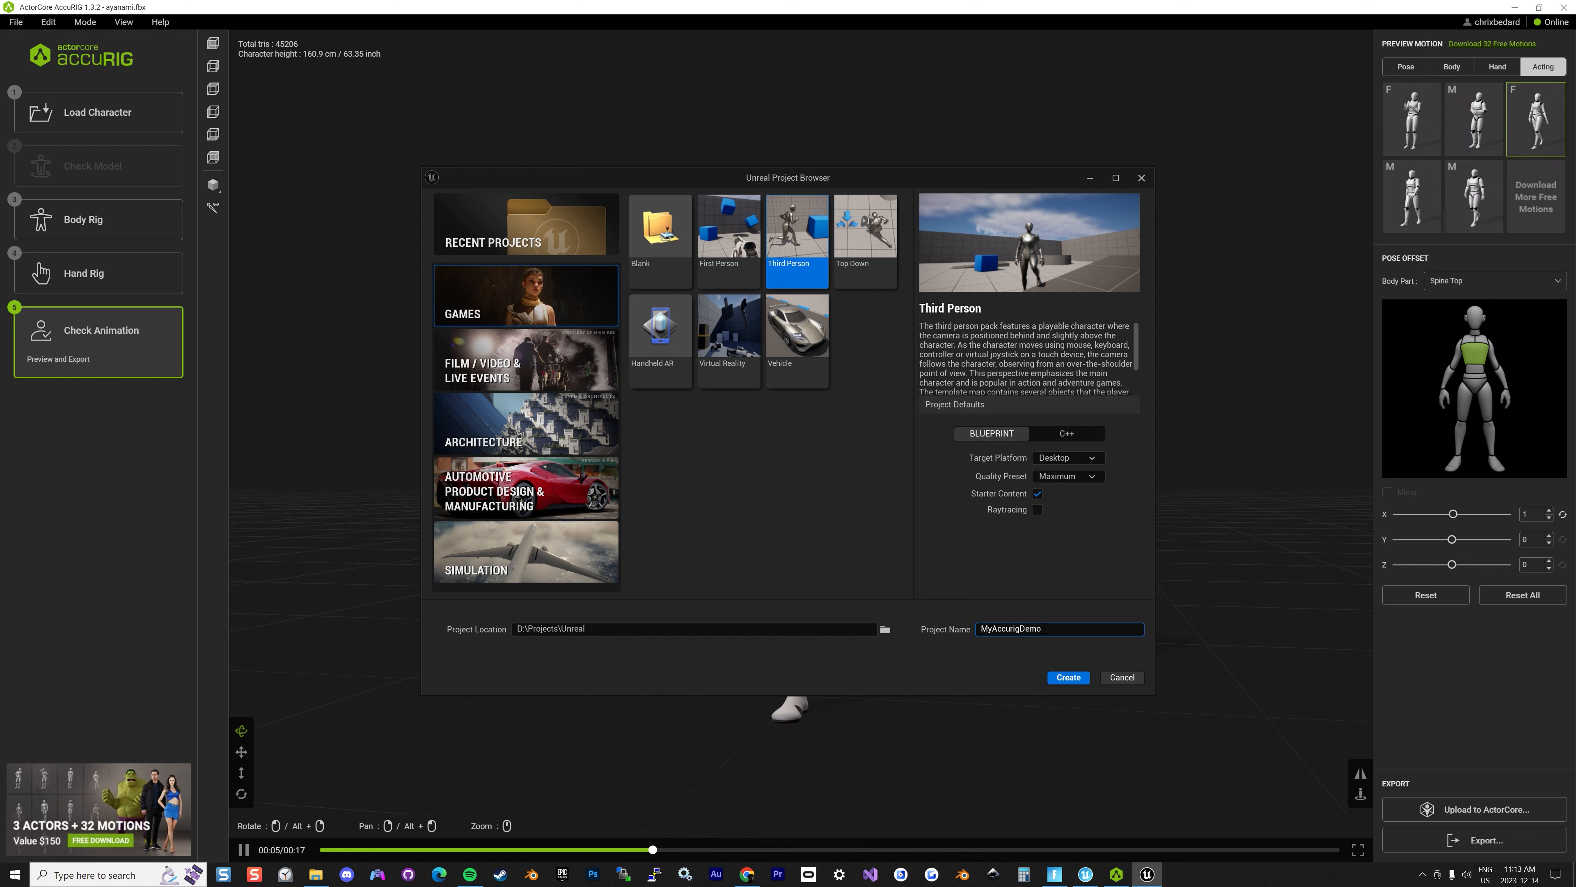
left_click(1067, 678)
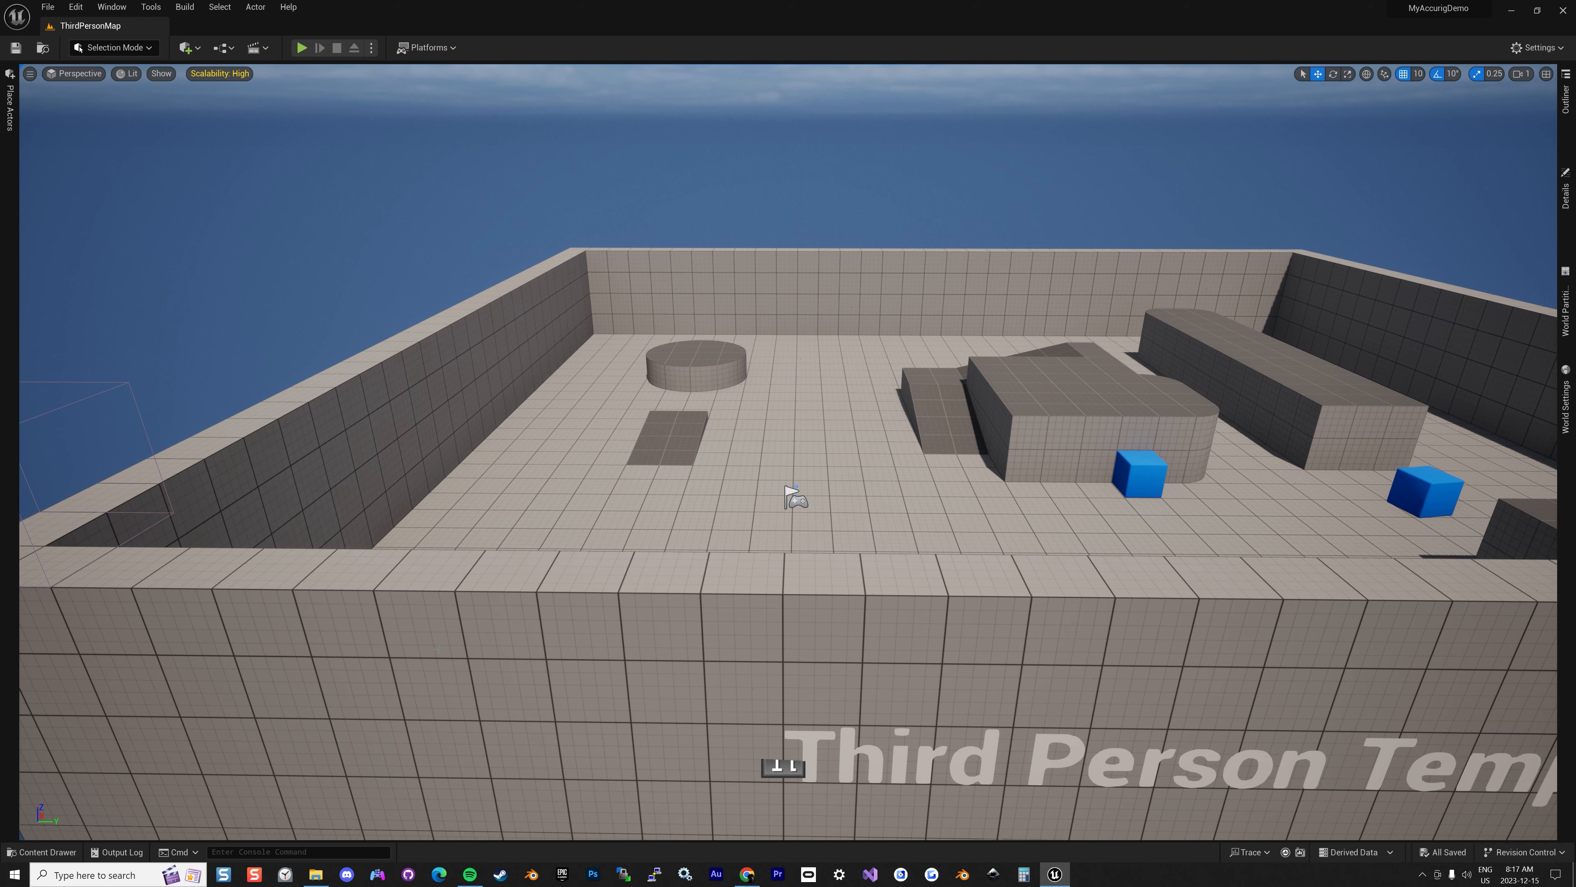
Create a folder named Accurig in the project's Content folder and open it
left_click(43, 852)
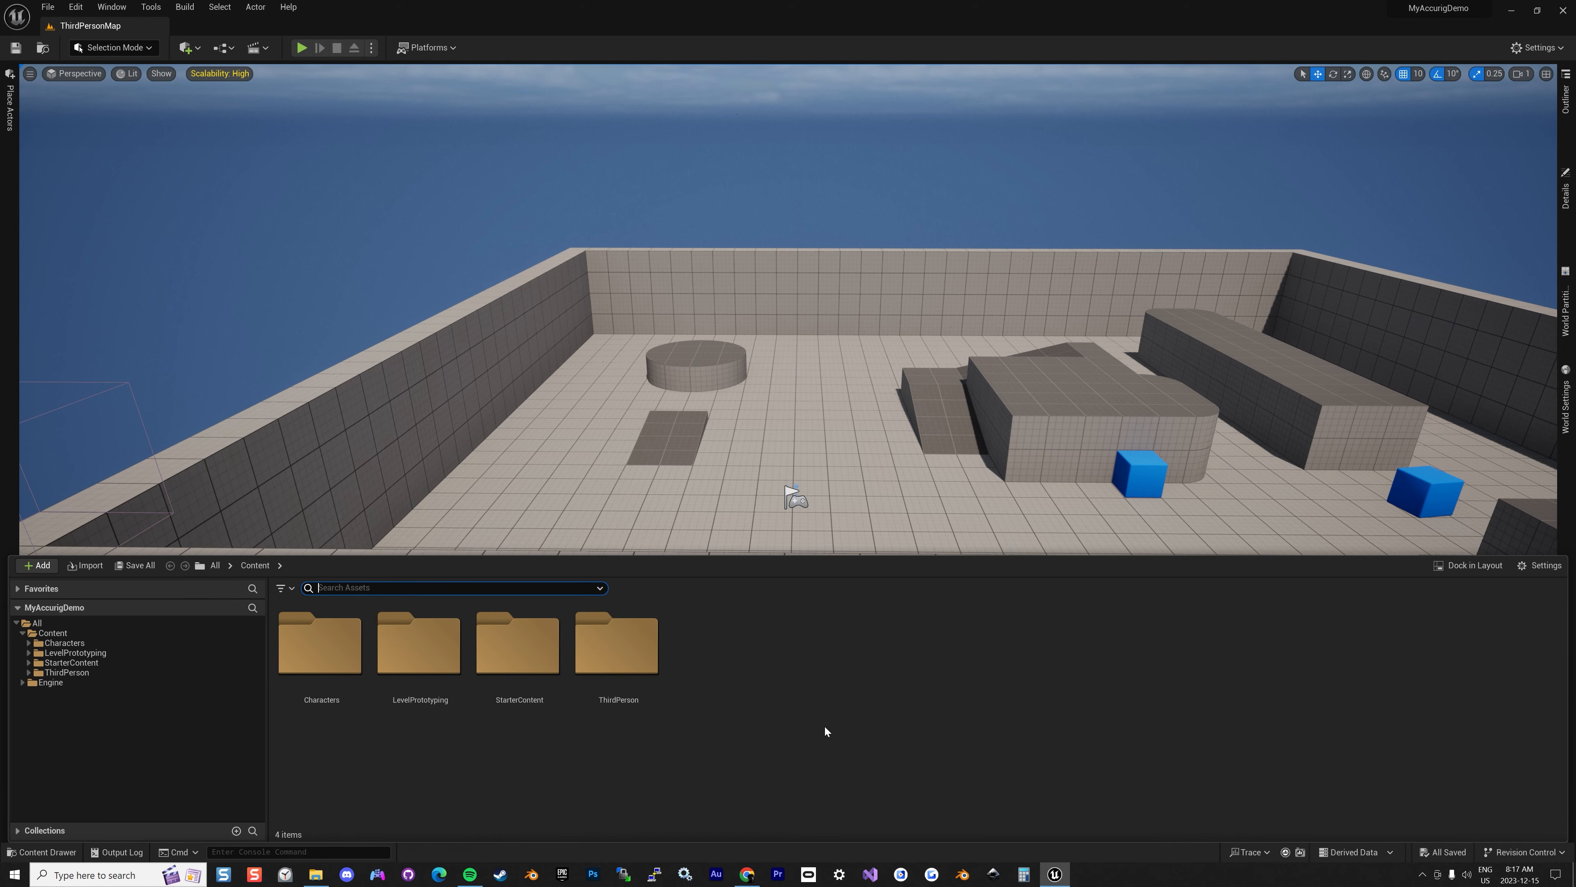
right_click(784, 651)
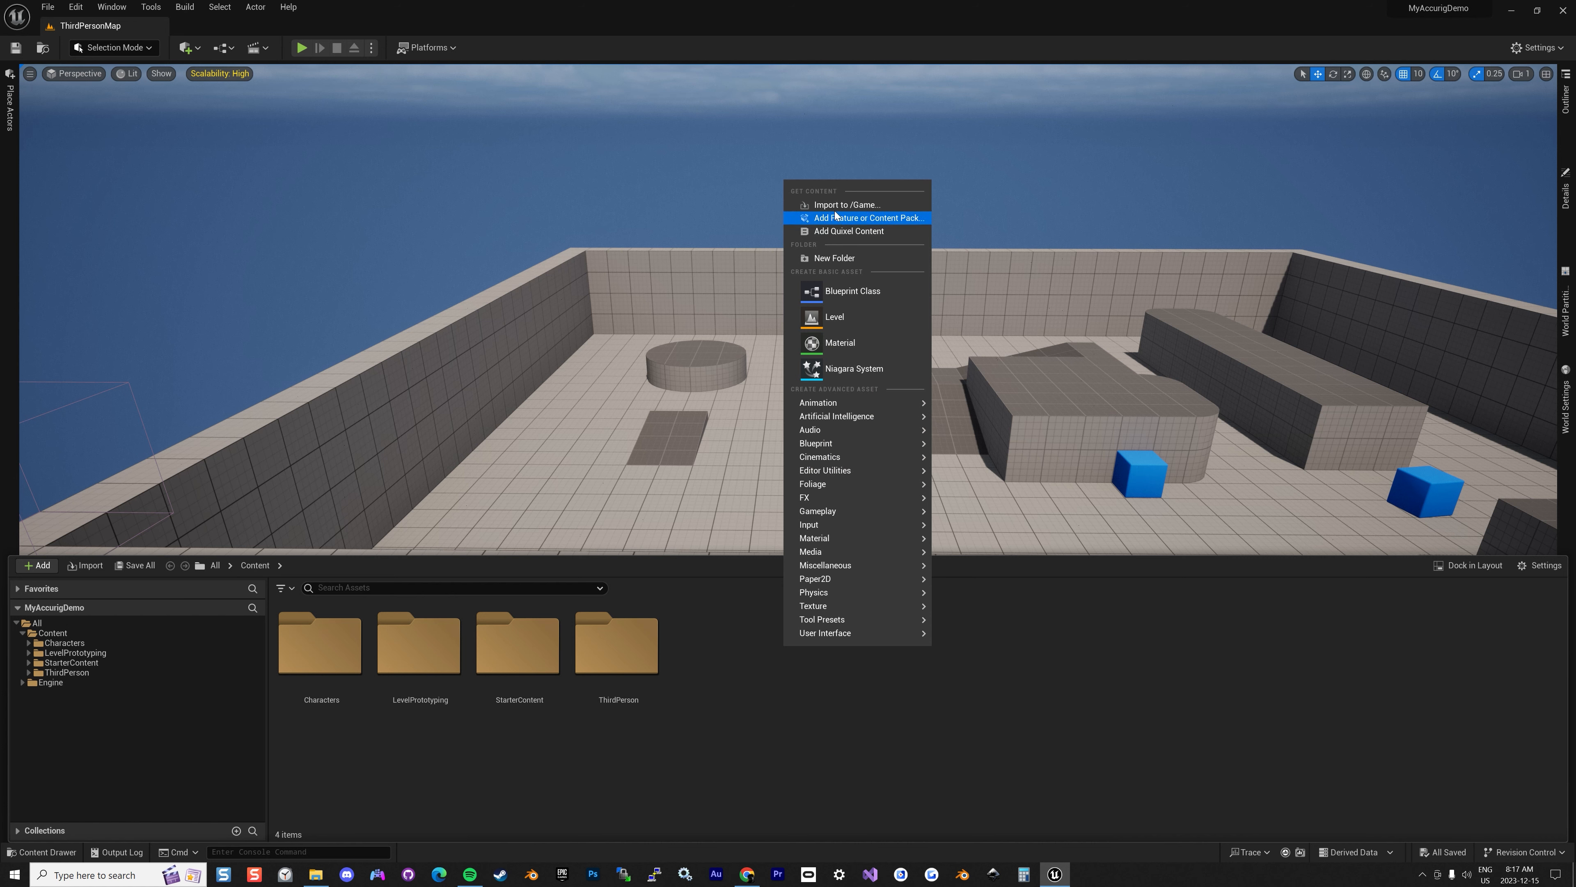
left_click(831, 257)
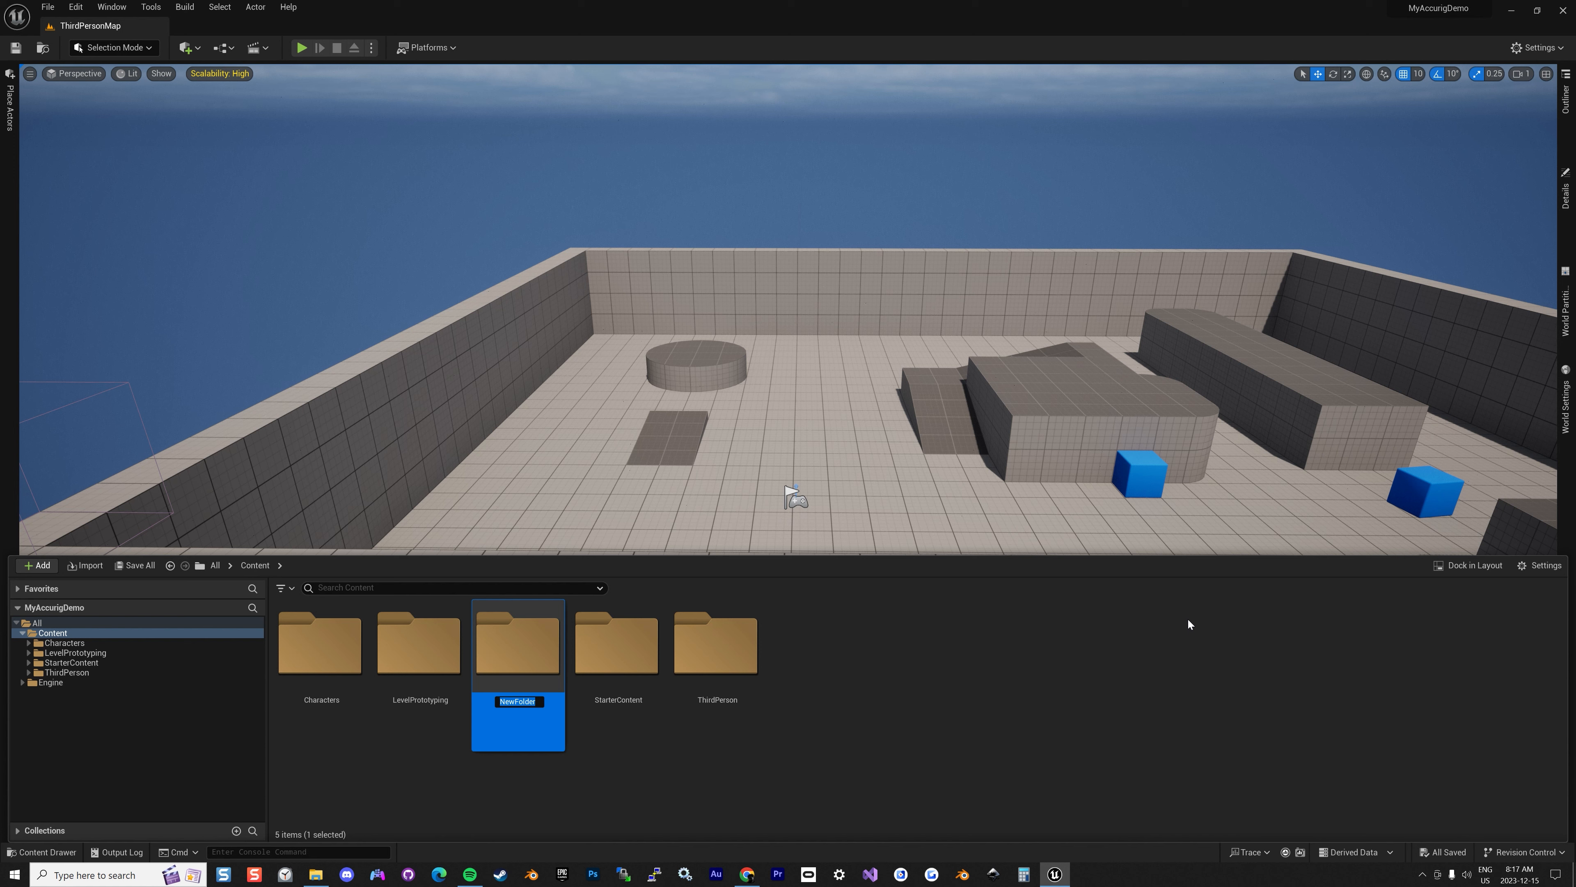
type("Accurig")
key("Return")
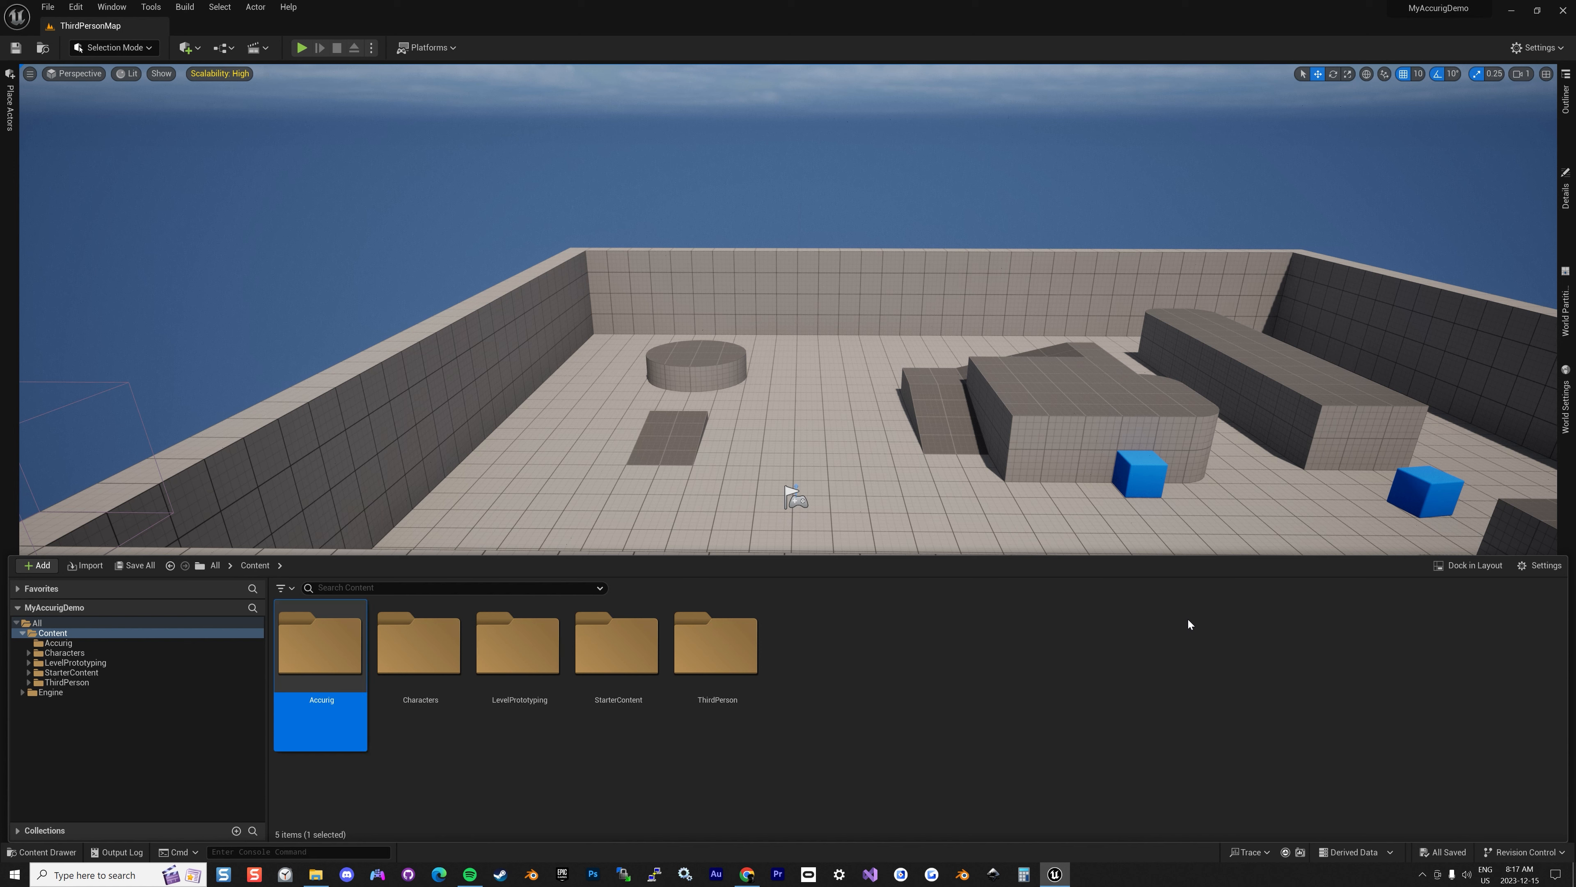
key("Return")
Choose ayanami_rig.fbx from the ayanami-rei-a-pose folder for import into the Accurig folder
right_click(537, 739)
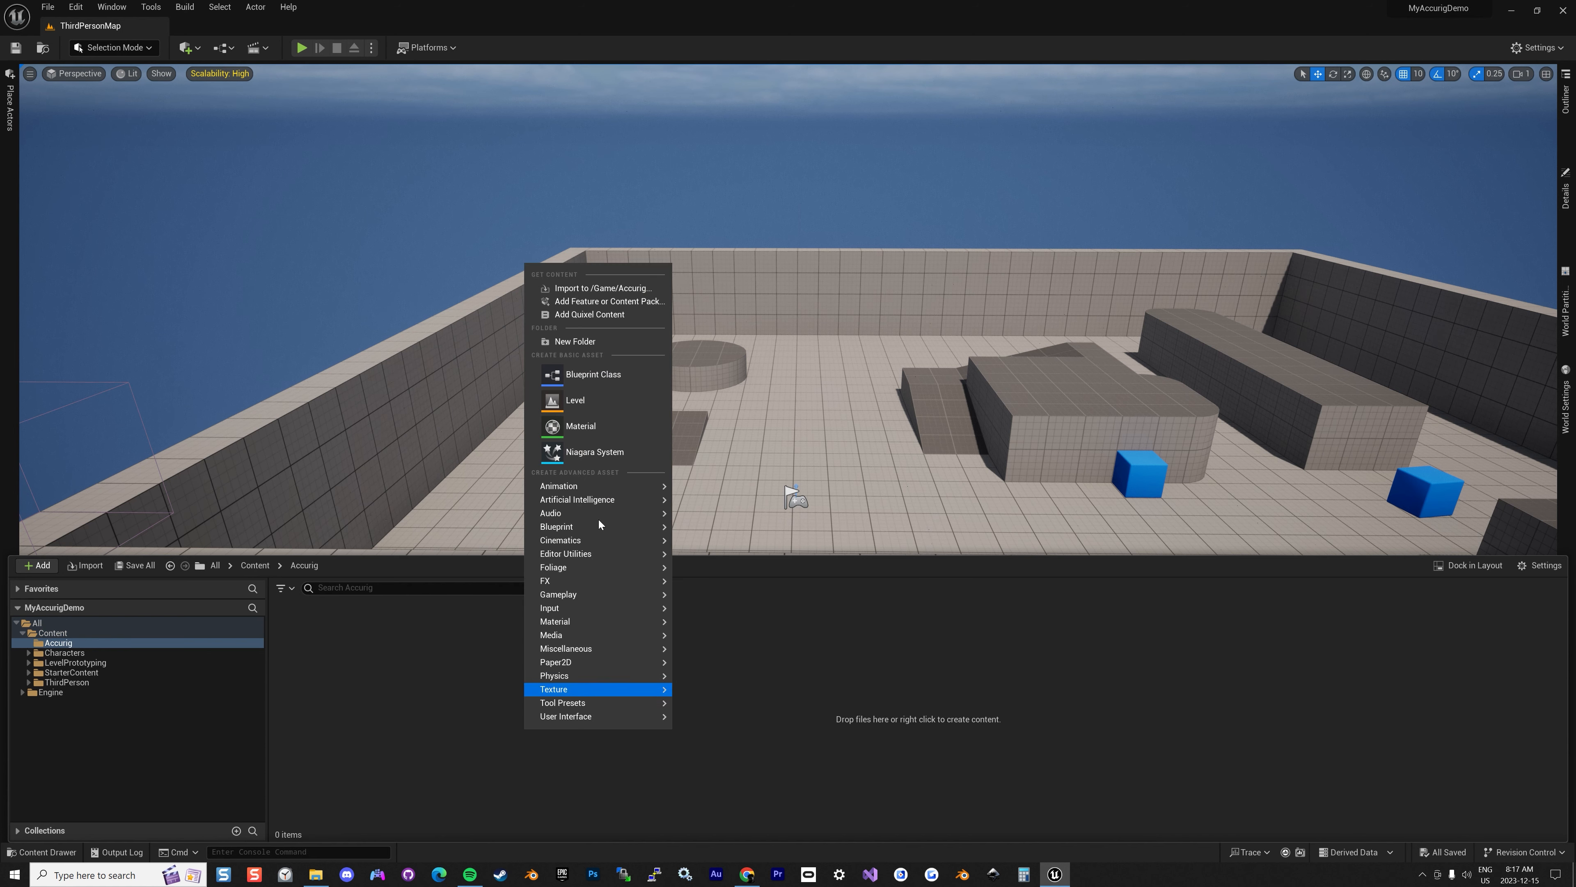
left_click(593, 289)
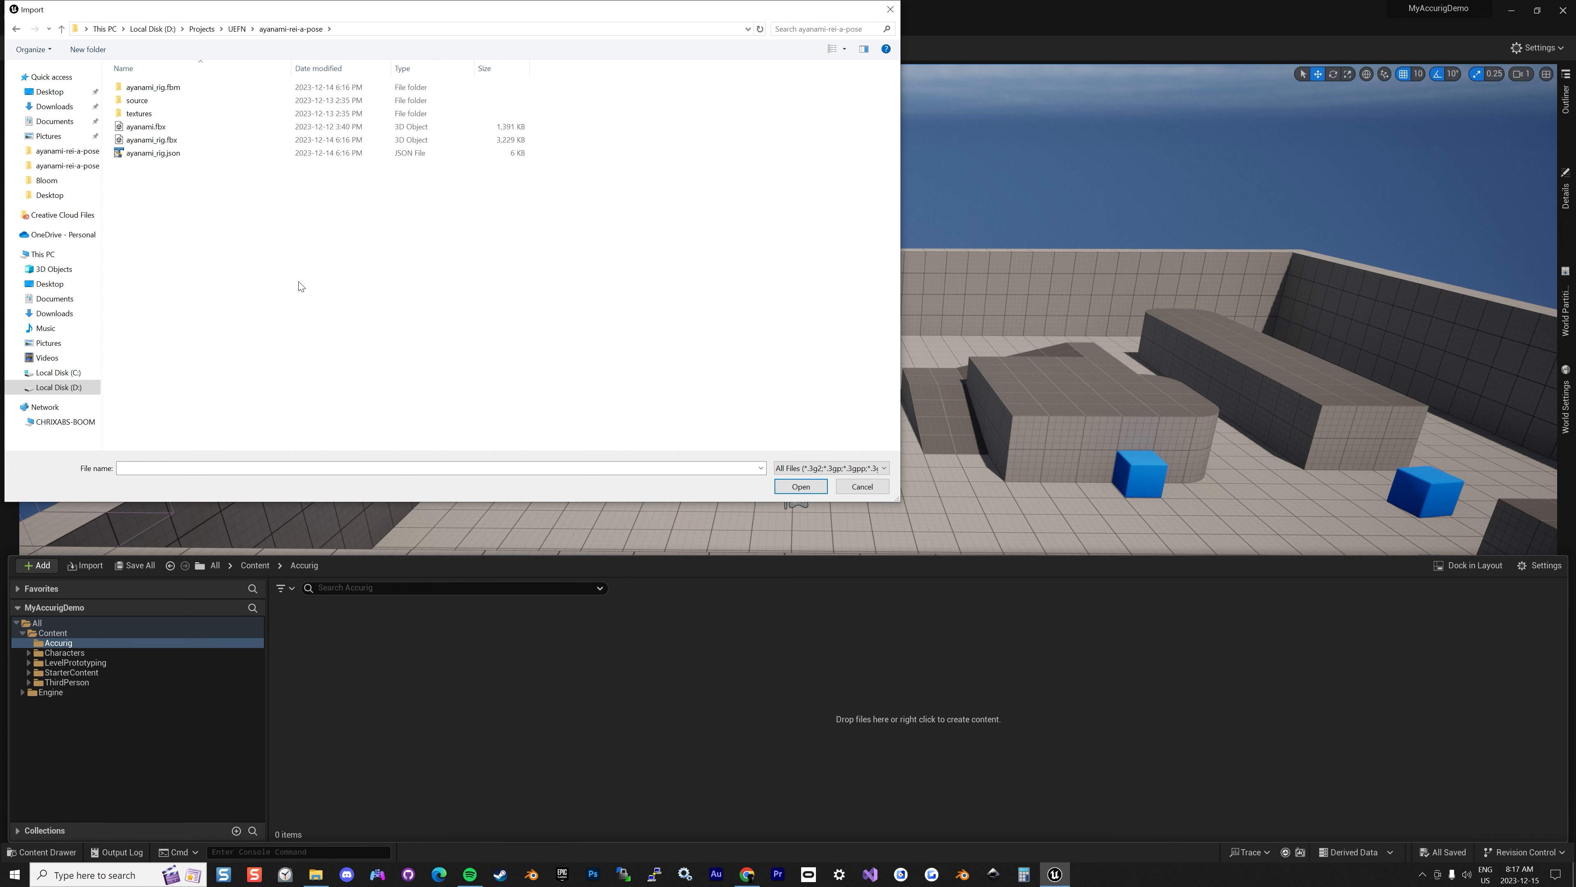
left_click_drag(250, 11, 662, 243)
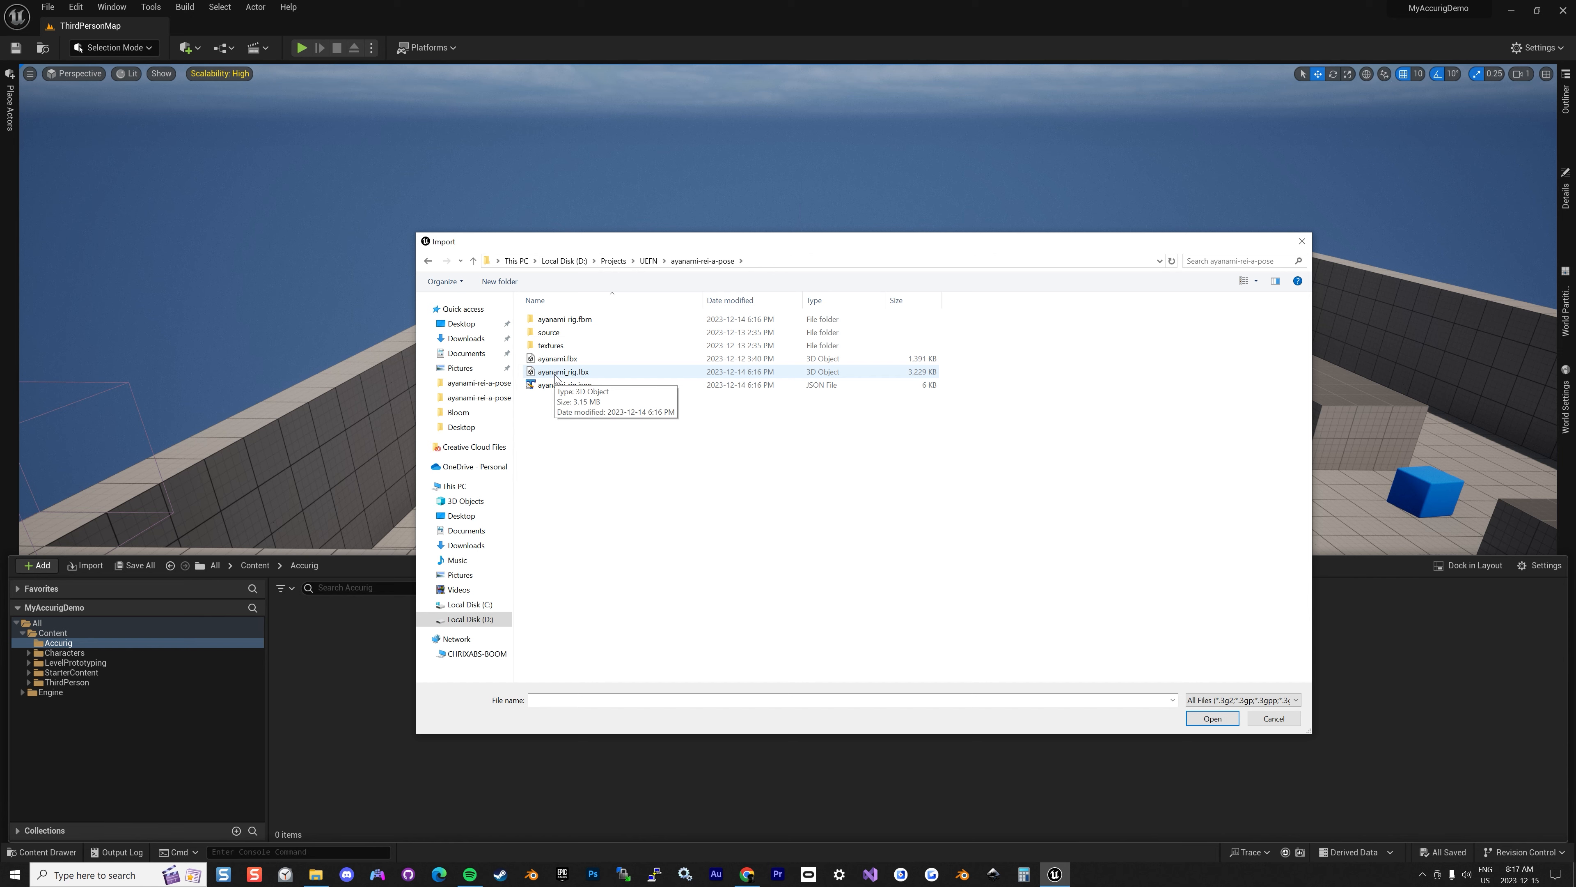
left_click(556, 374)
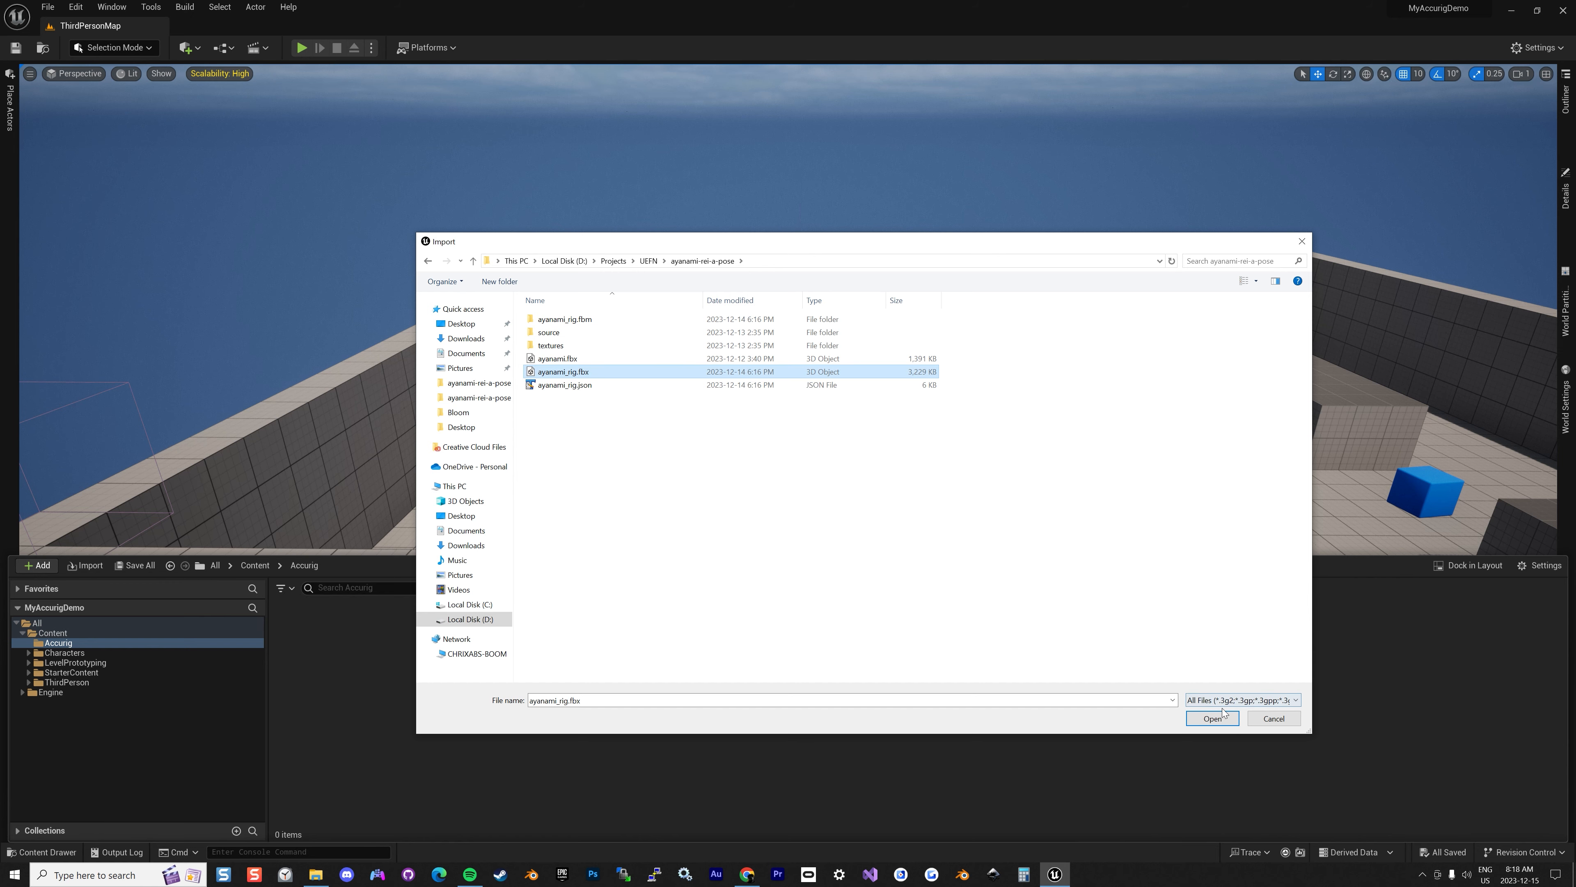
left_click(1206, 716)
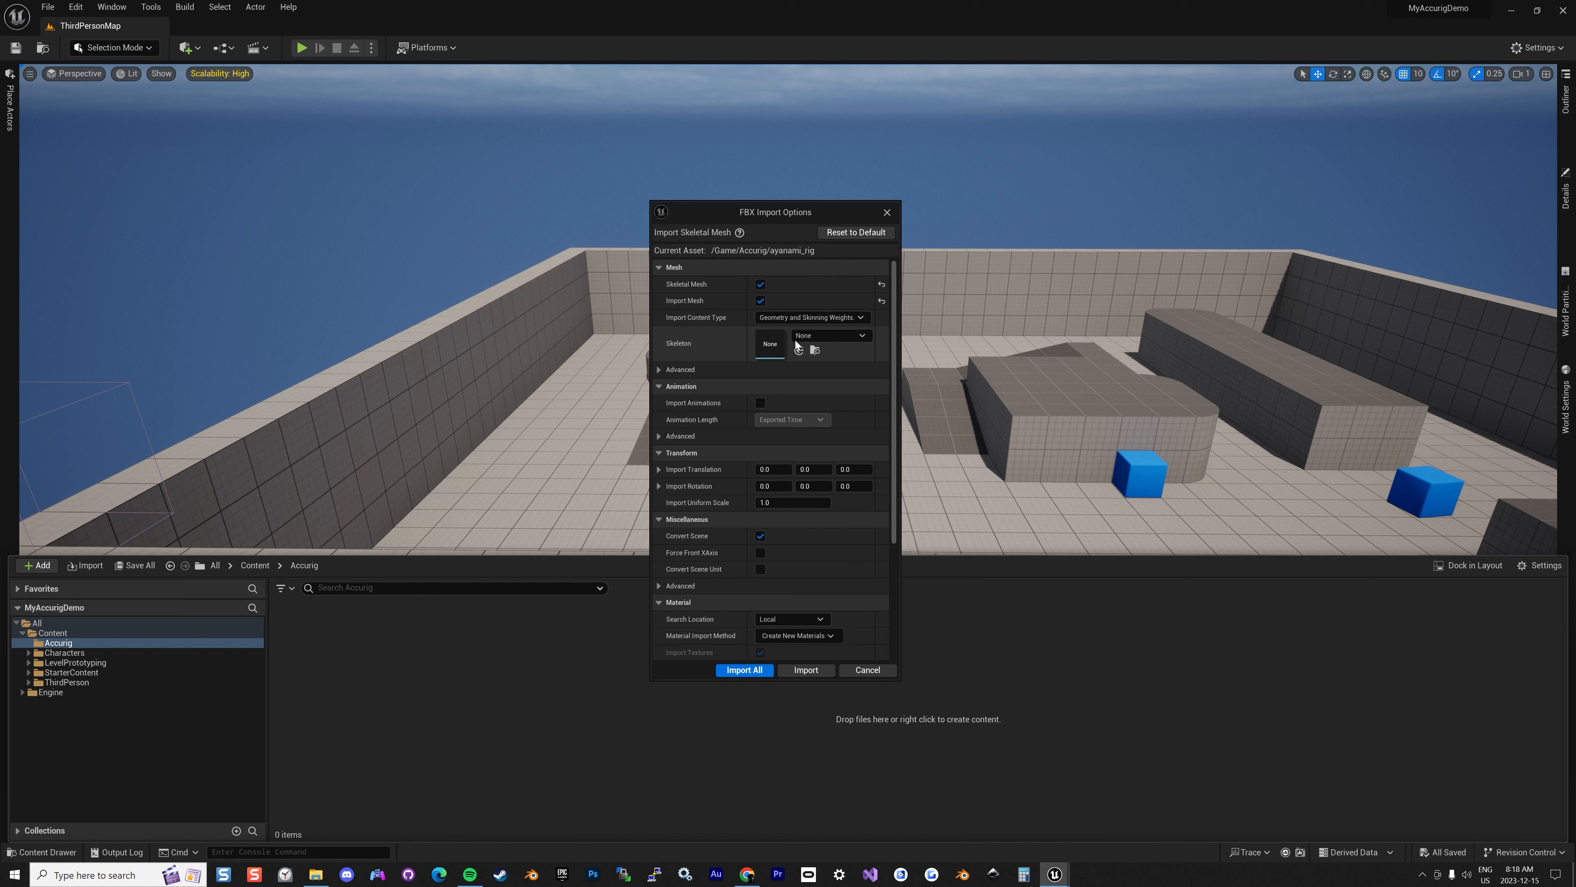
Import the ayanami_rig skeletal mesh with no existing skeleton assigned, and close the import message log
left_click(828, 336)
mouse_move(968, 493)
left_mouse_down()
mouse_move(969, 534)
mouse_move(966, 520)
left_mouse_up()
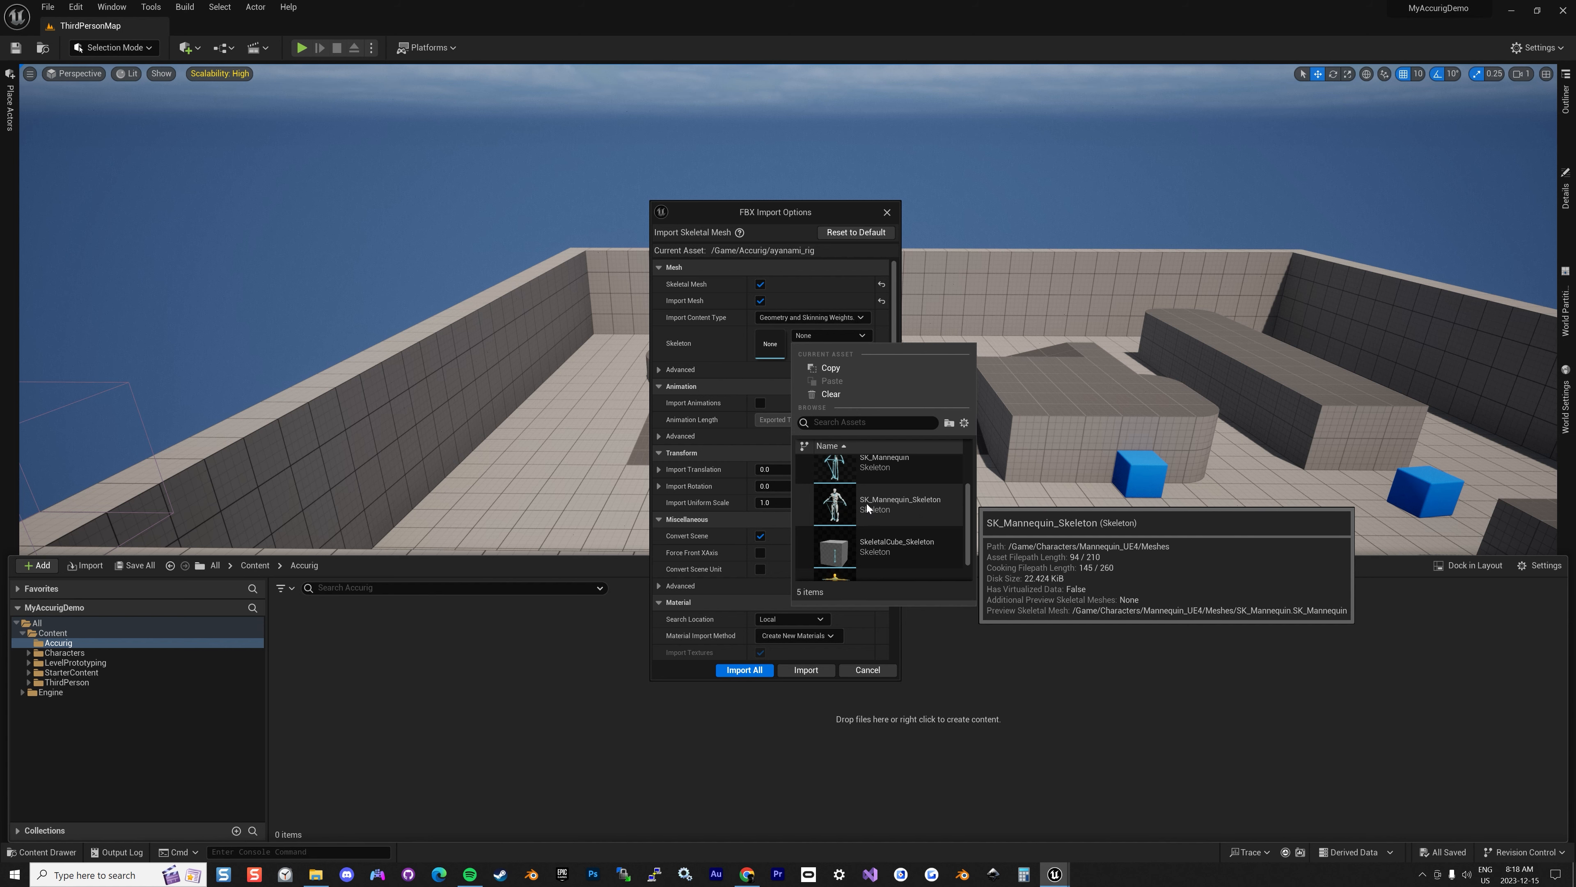
left_click(726, 208)
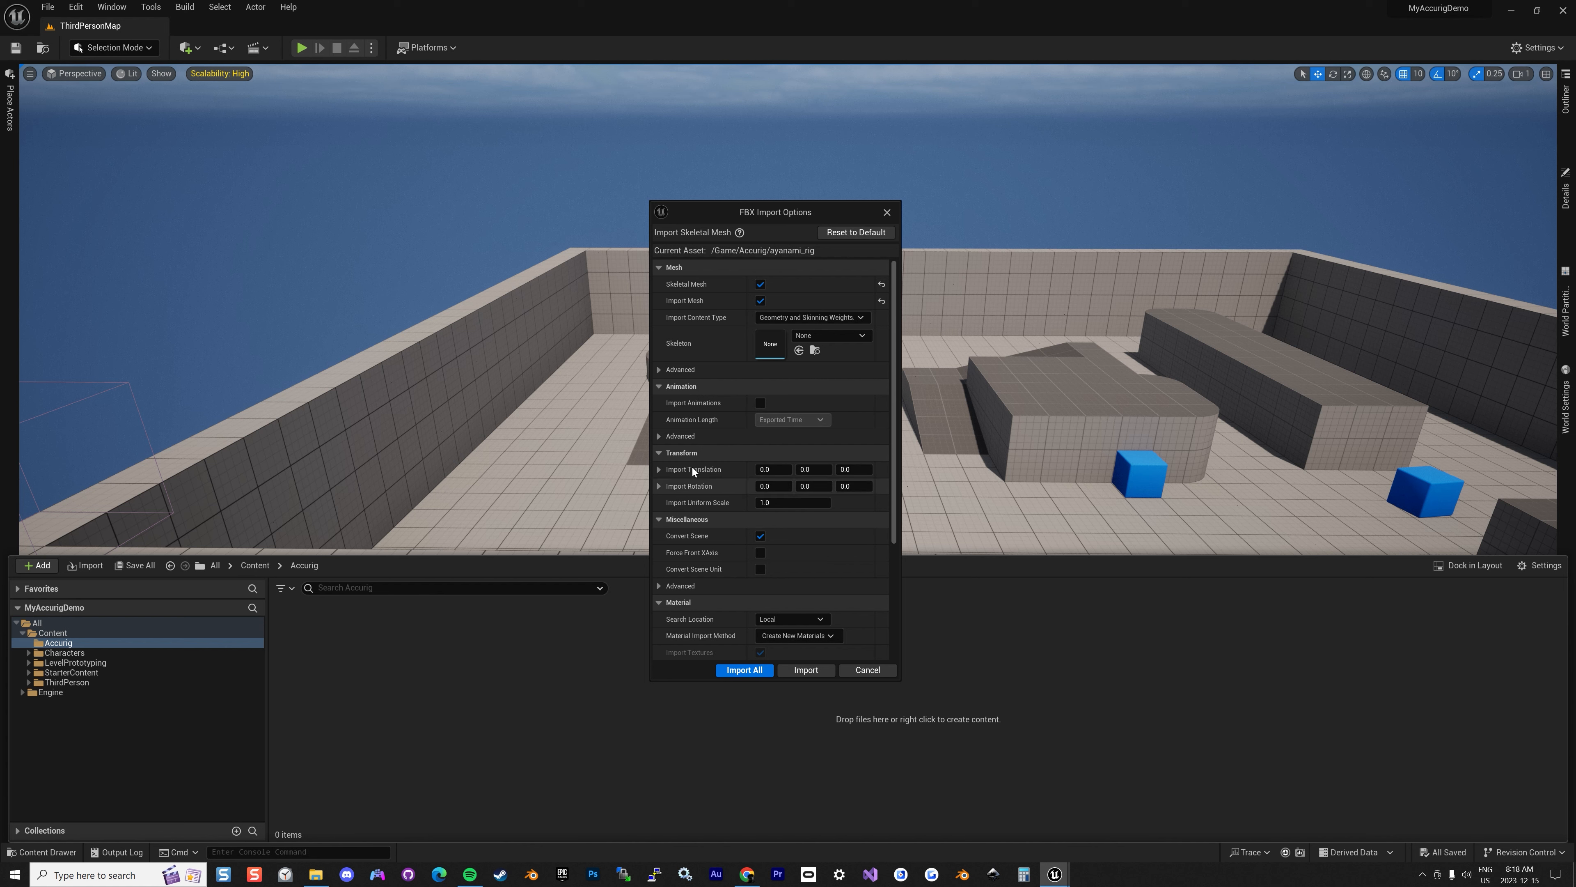
left_click(659, 370)
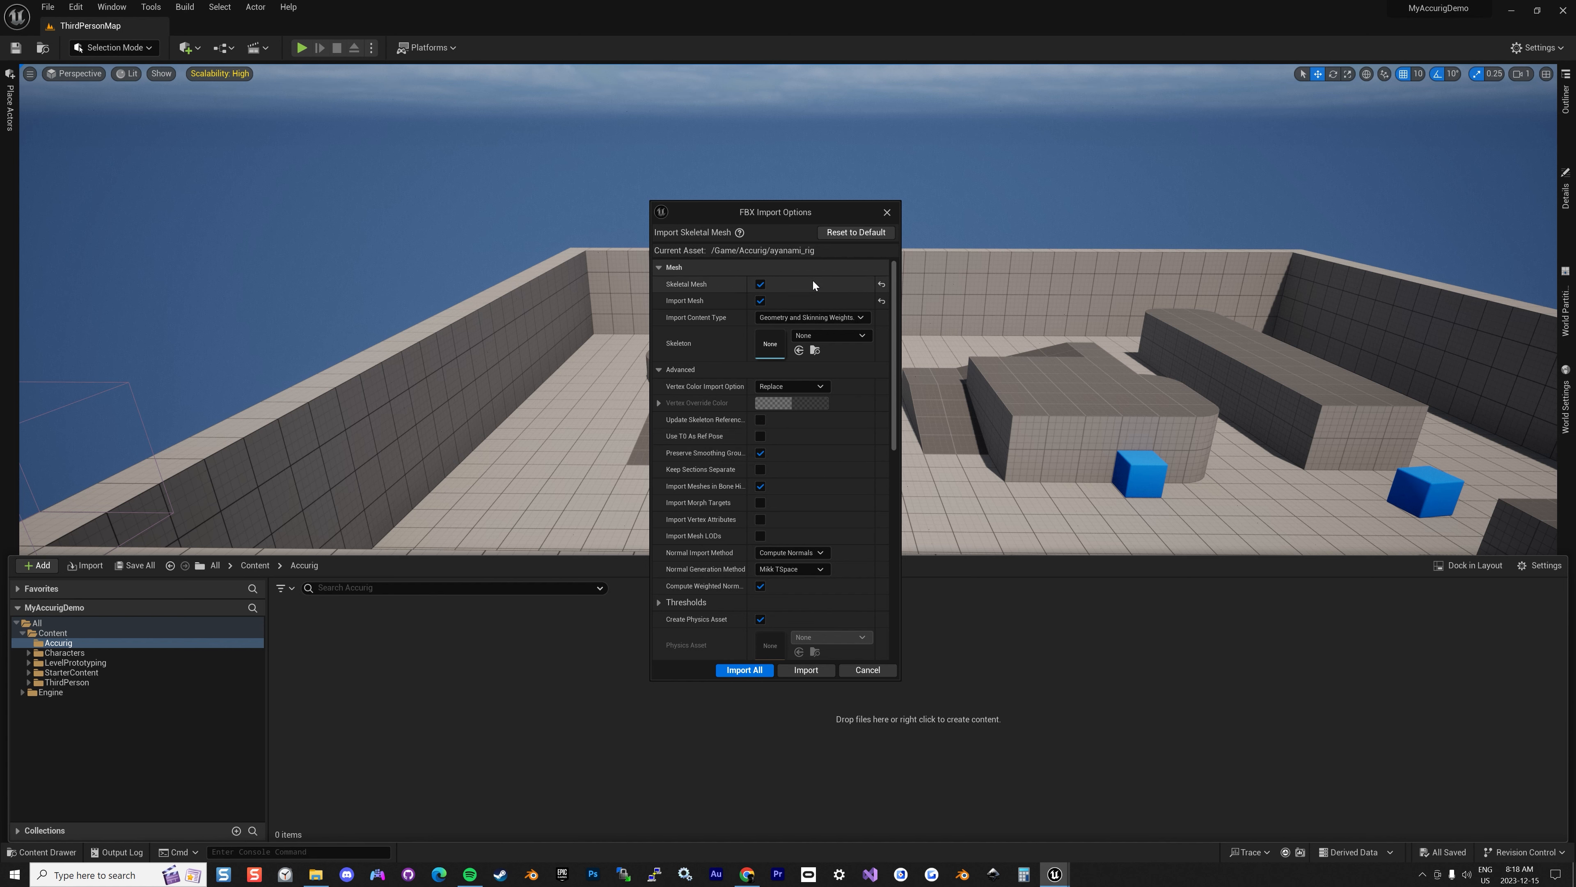
left_click(752, 672)
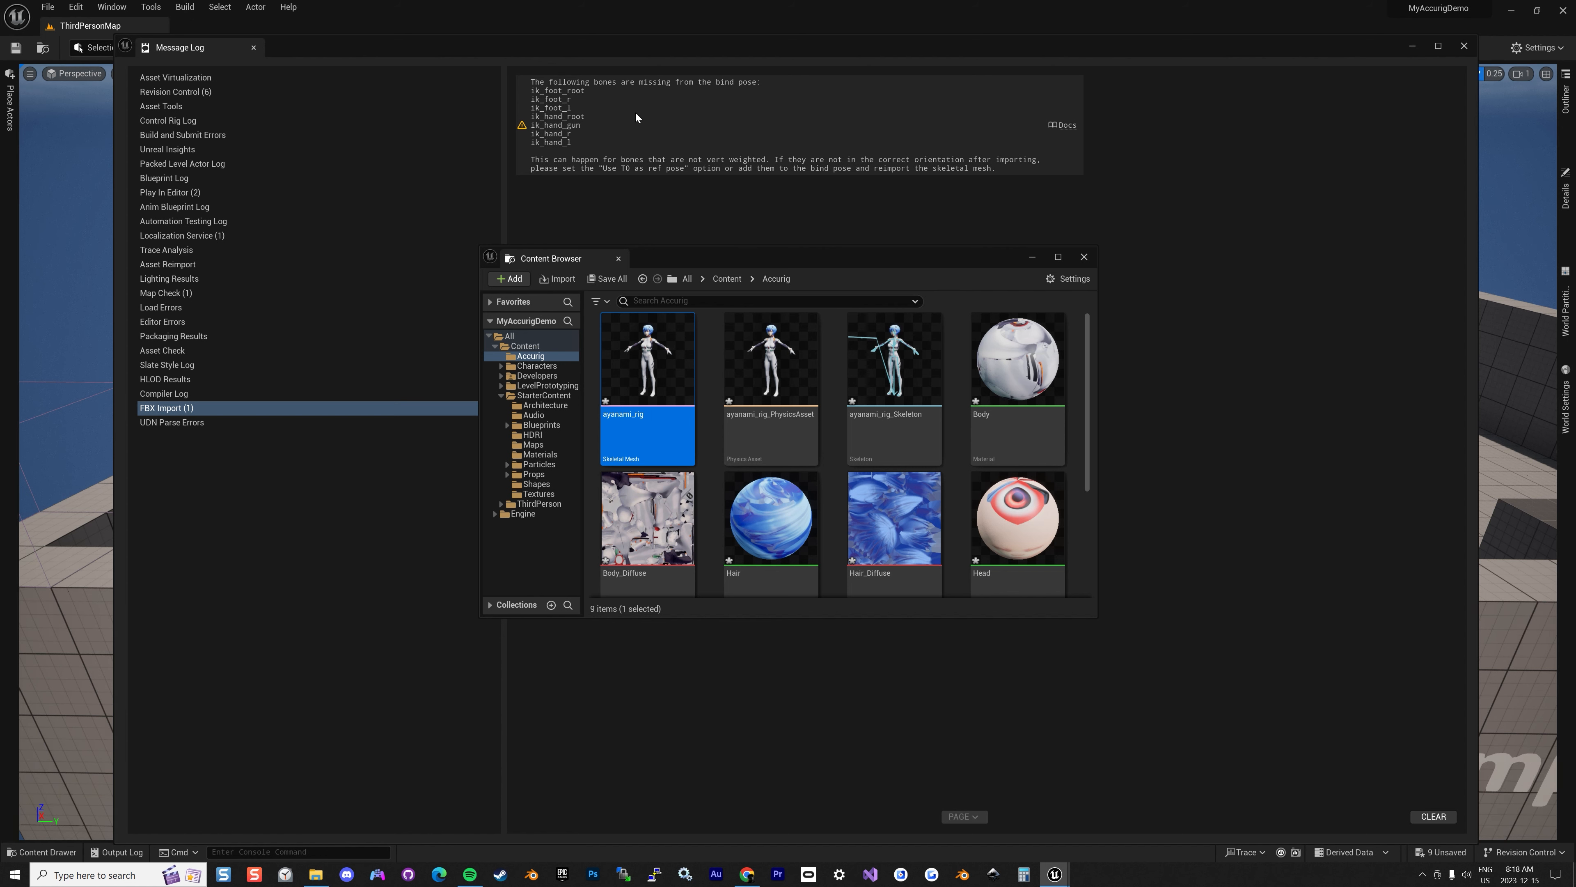
left_click(1084, 257)
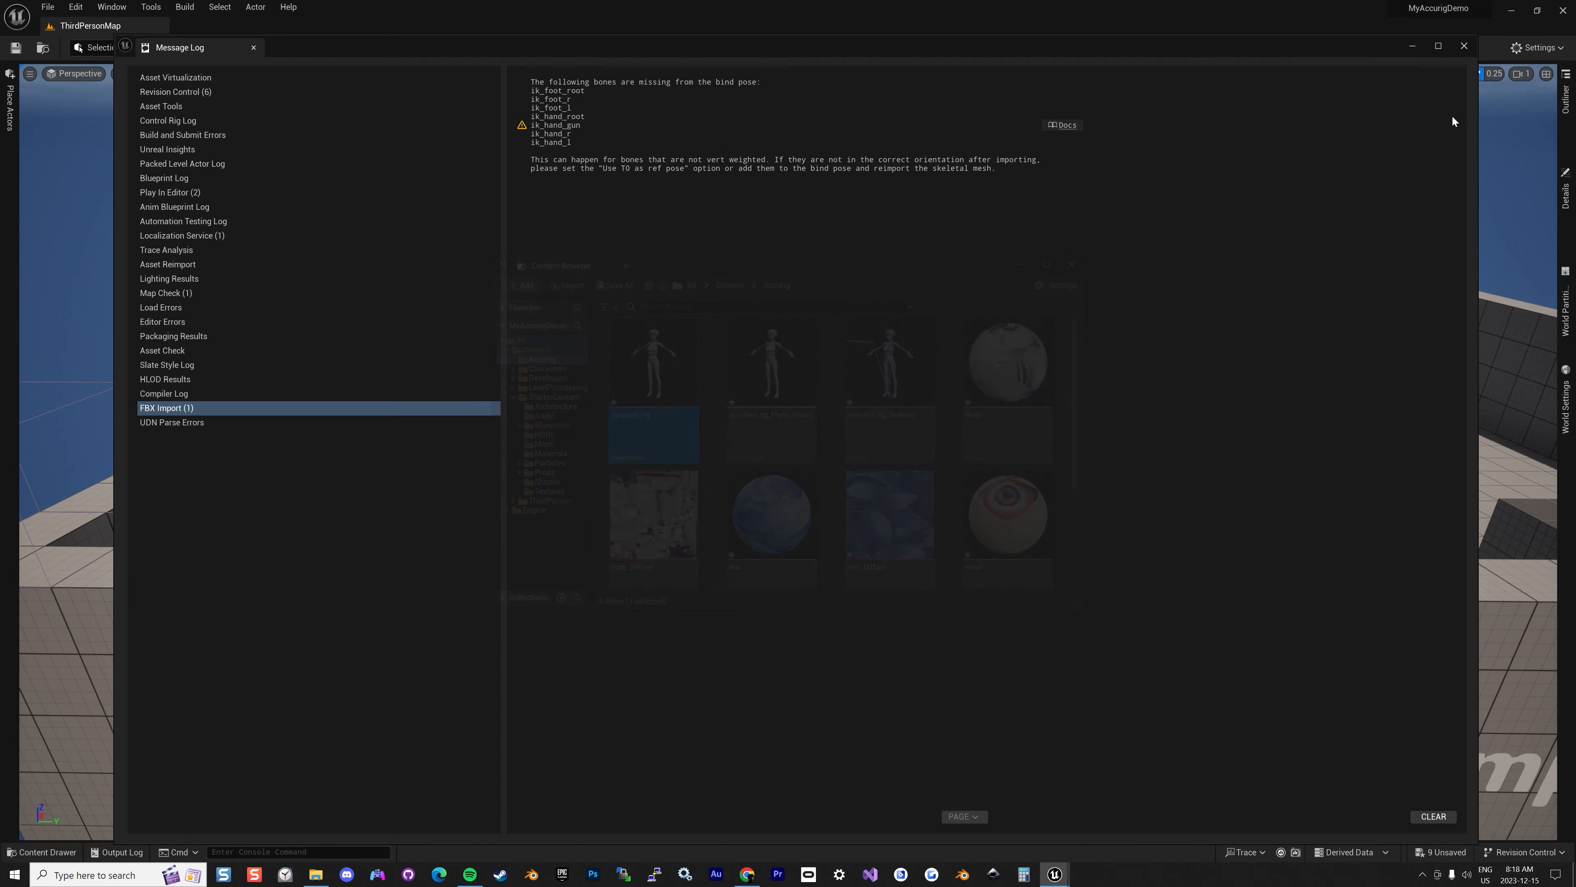
left_click(1463, 48)
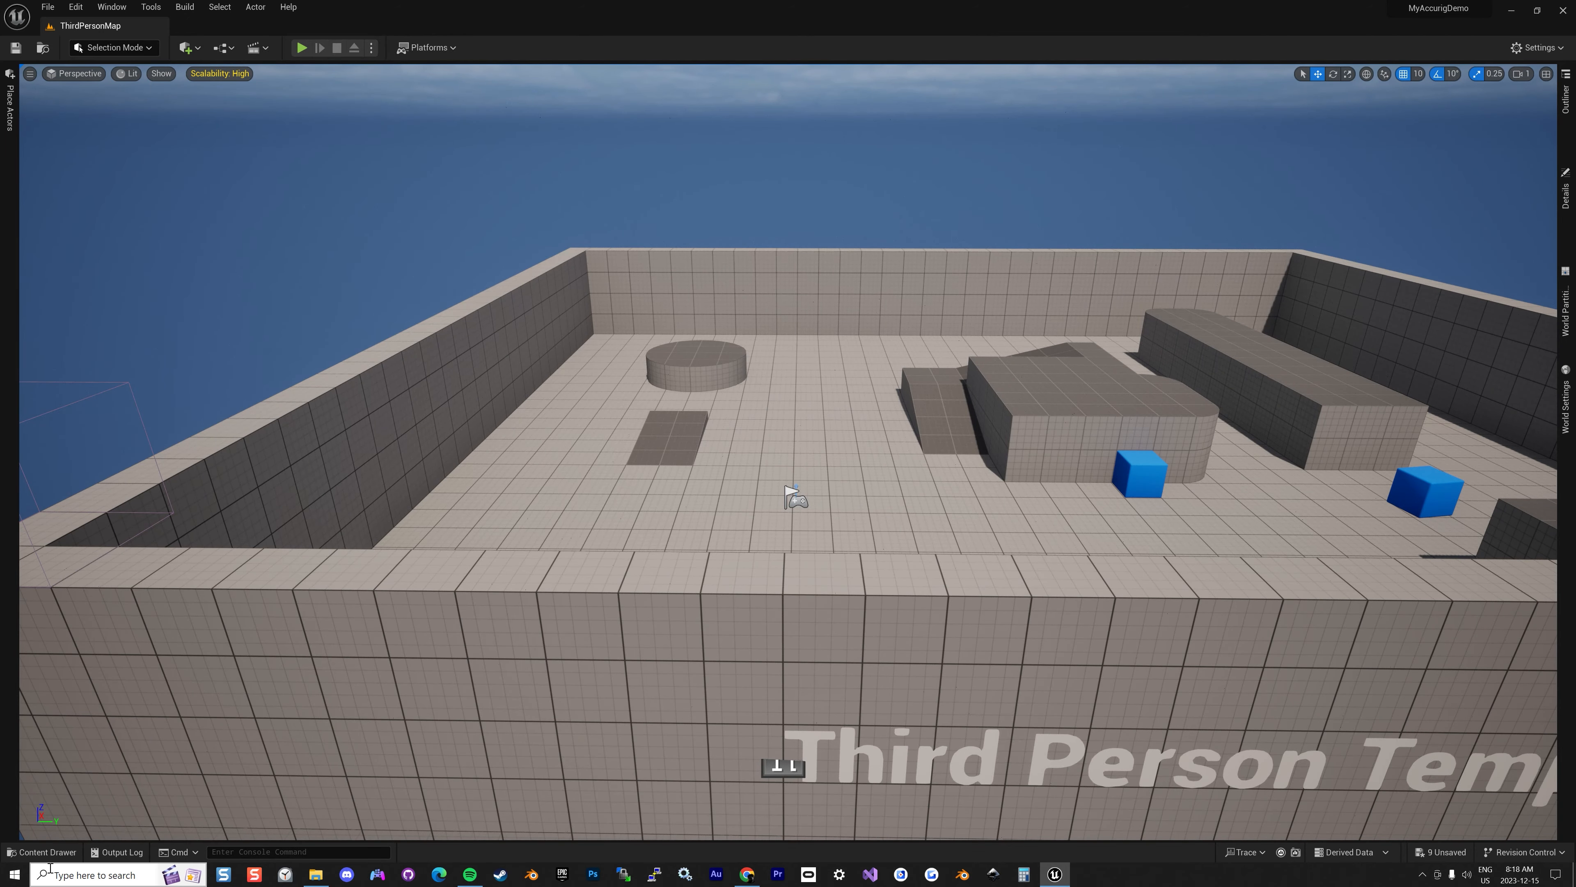
Delete all the imported ayanami_rig assets, materials and textures from the Accurig folder
left_click(34, 851)
left_click(320, 646)
left_click(1109, 666, "shift")
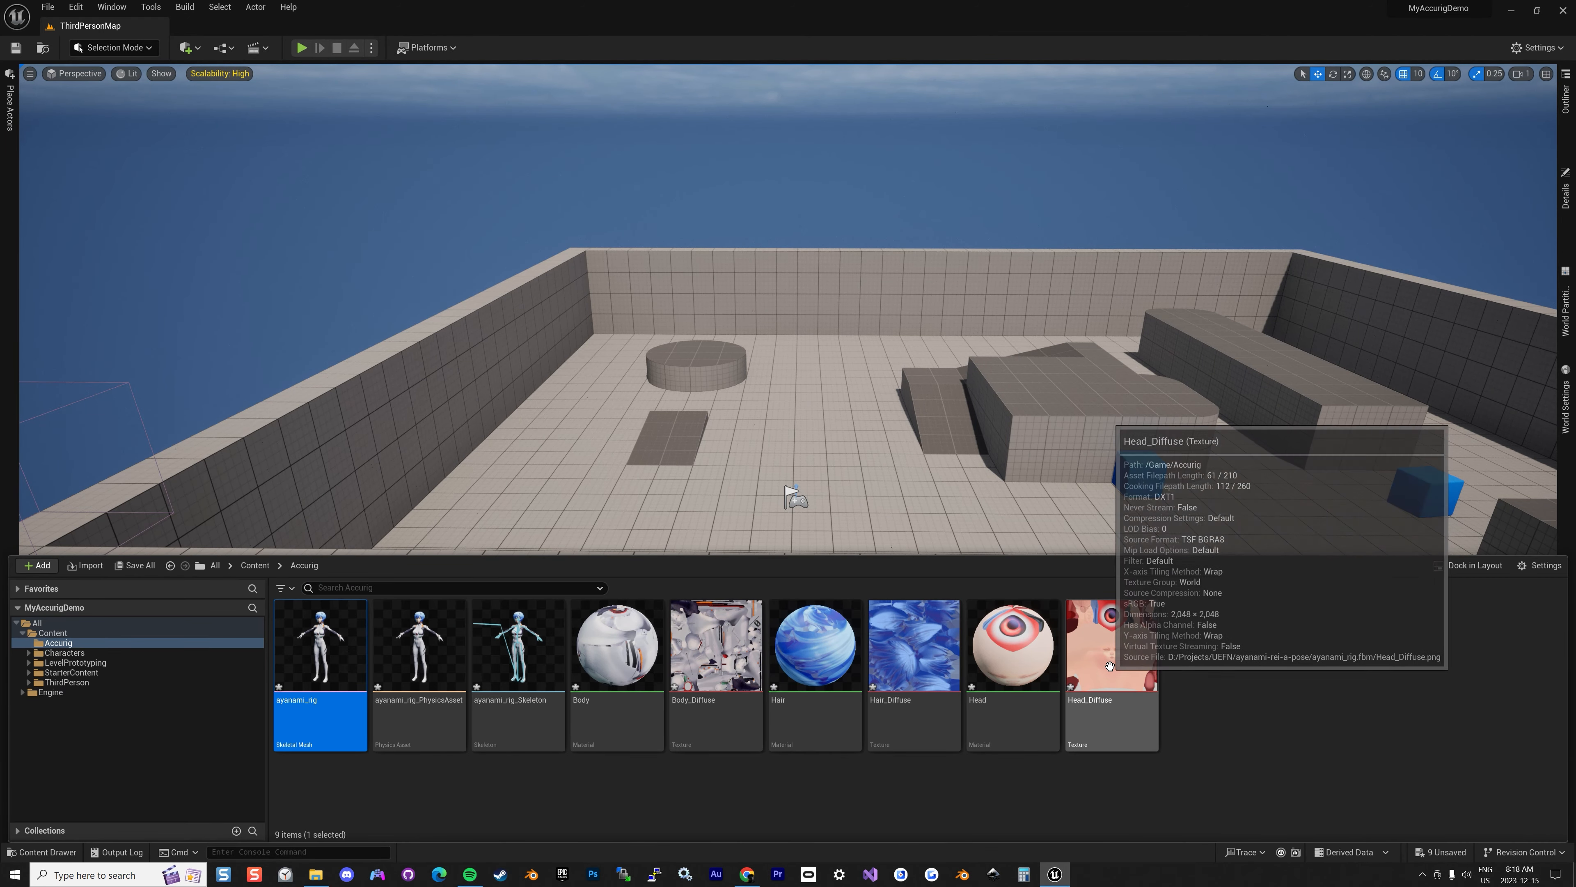
key("Delete")
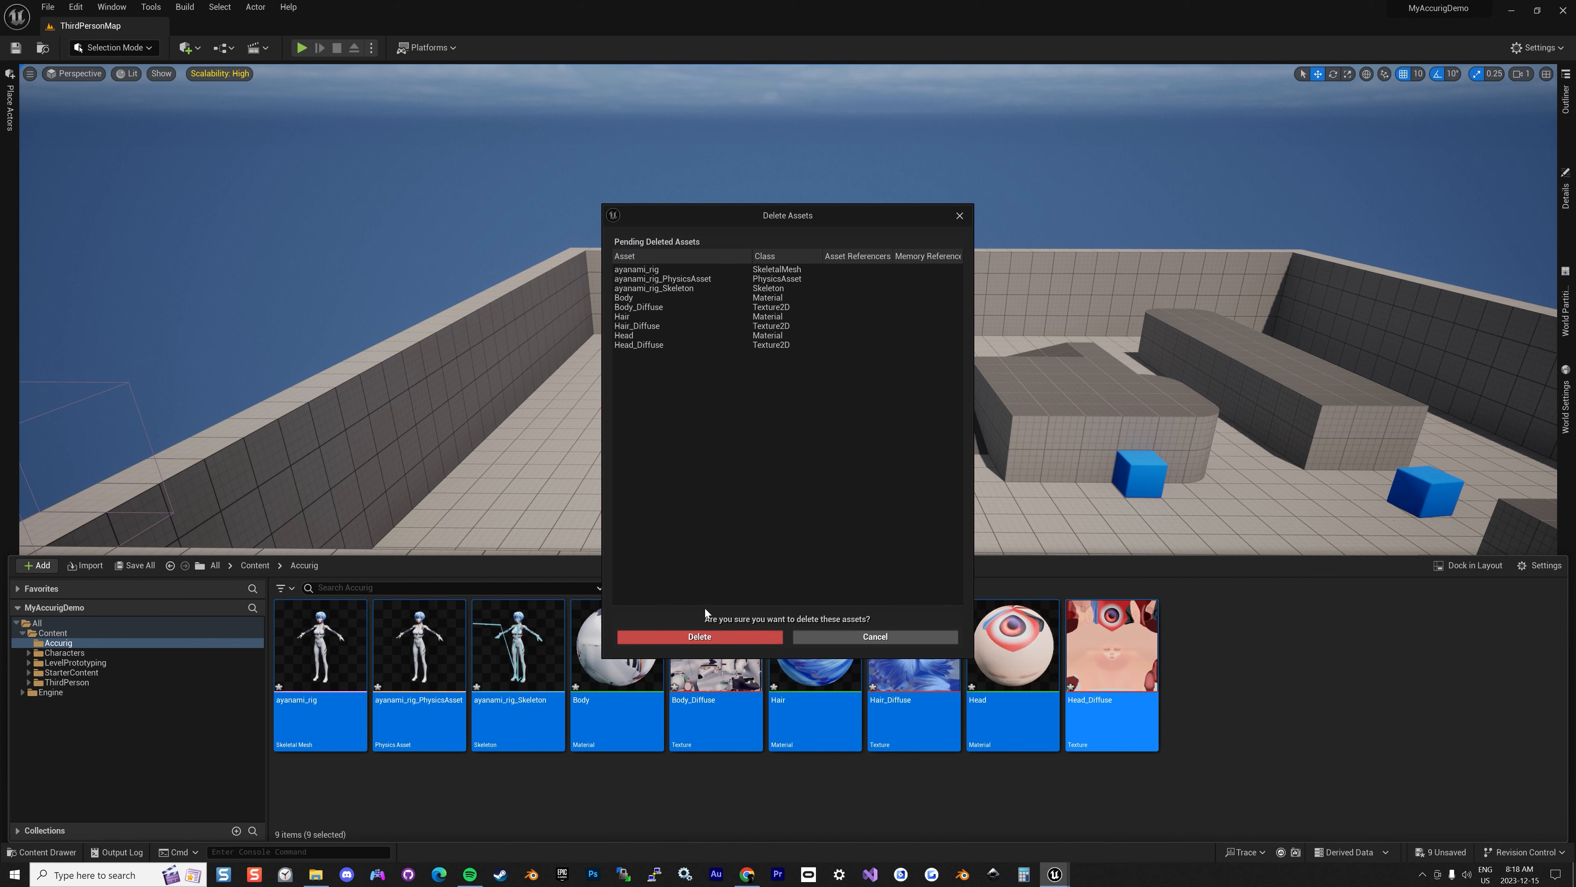
left_click(709, 638)
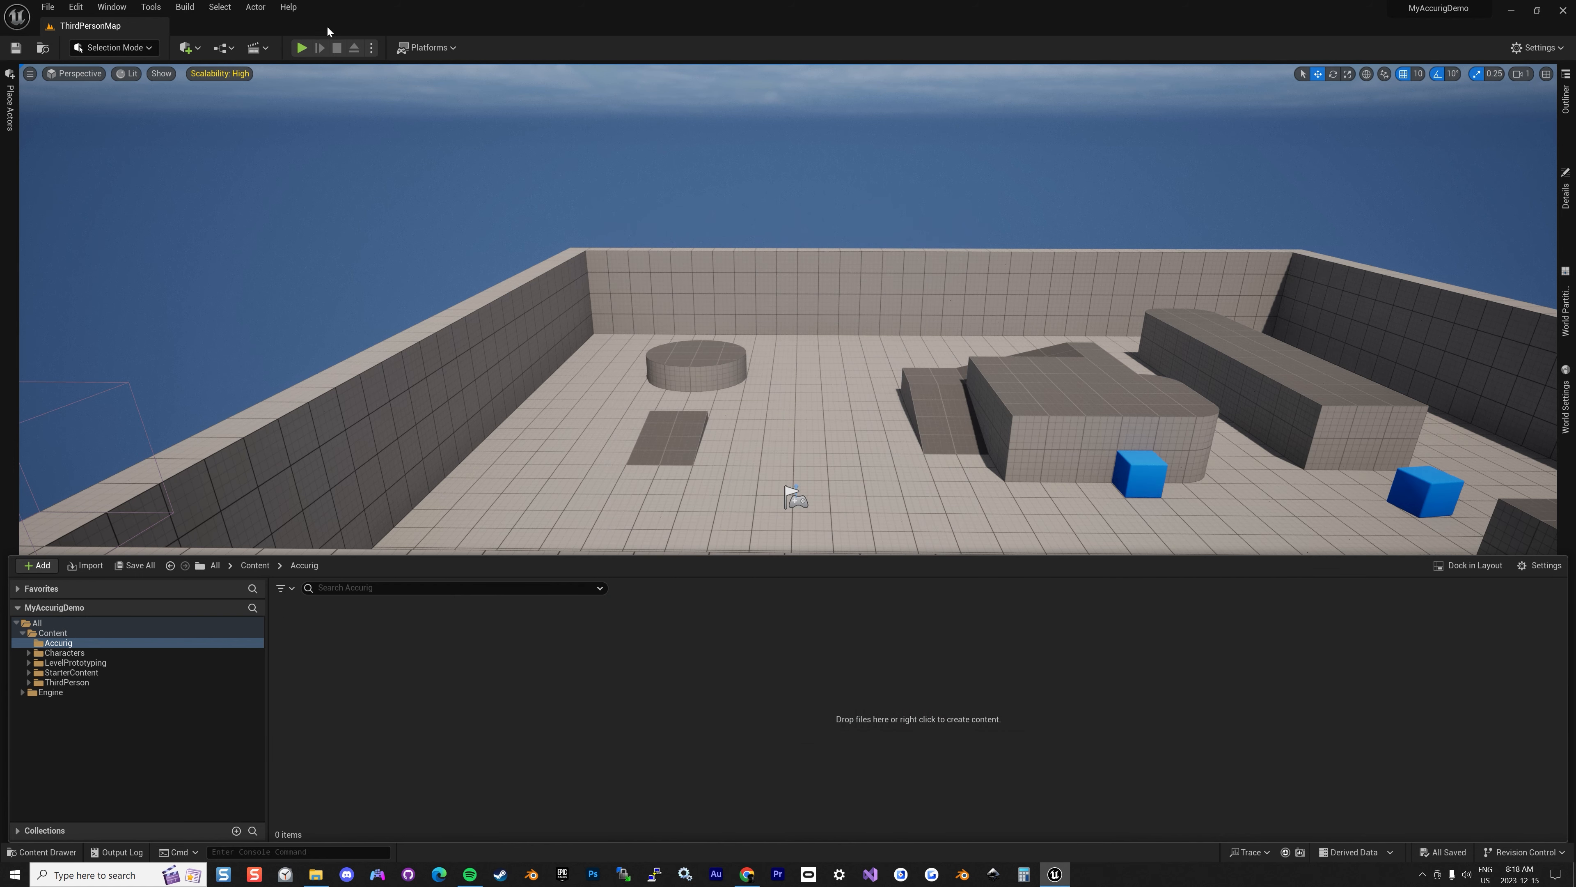
Import ayanami_rig.fbx into the Accurig folder with Use T0 As Ref Pose enabled and no skeleton assigned
right_click(482, 654)
mouse_move(520, 415)
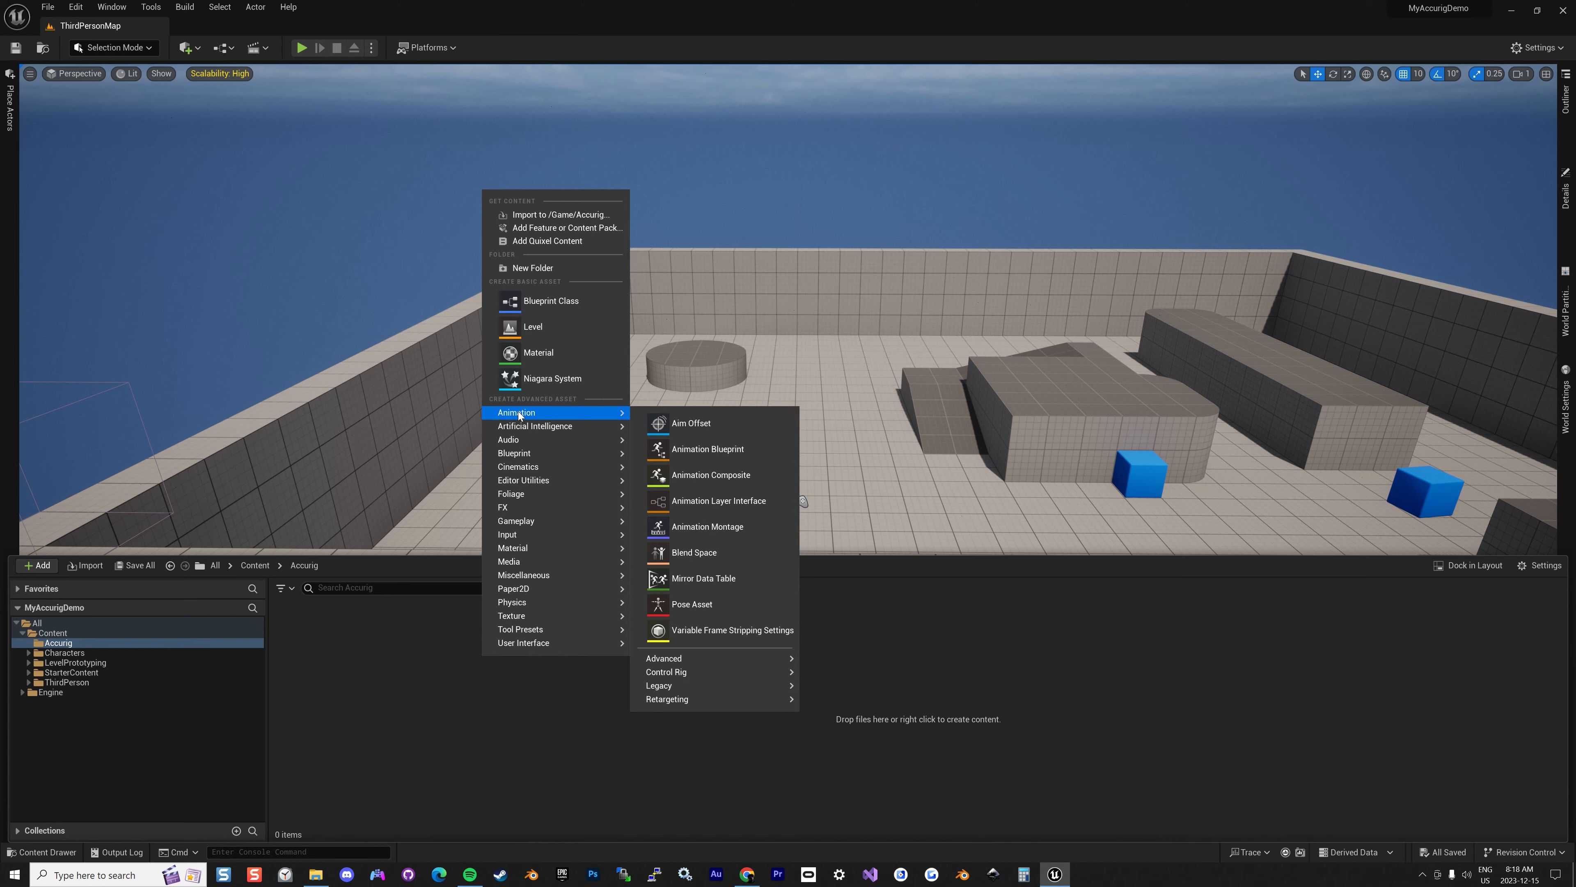
left_click(552, 217)
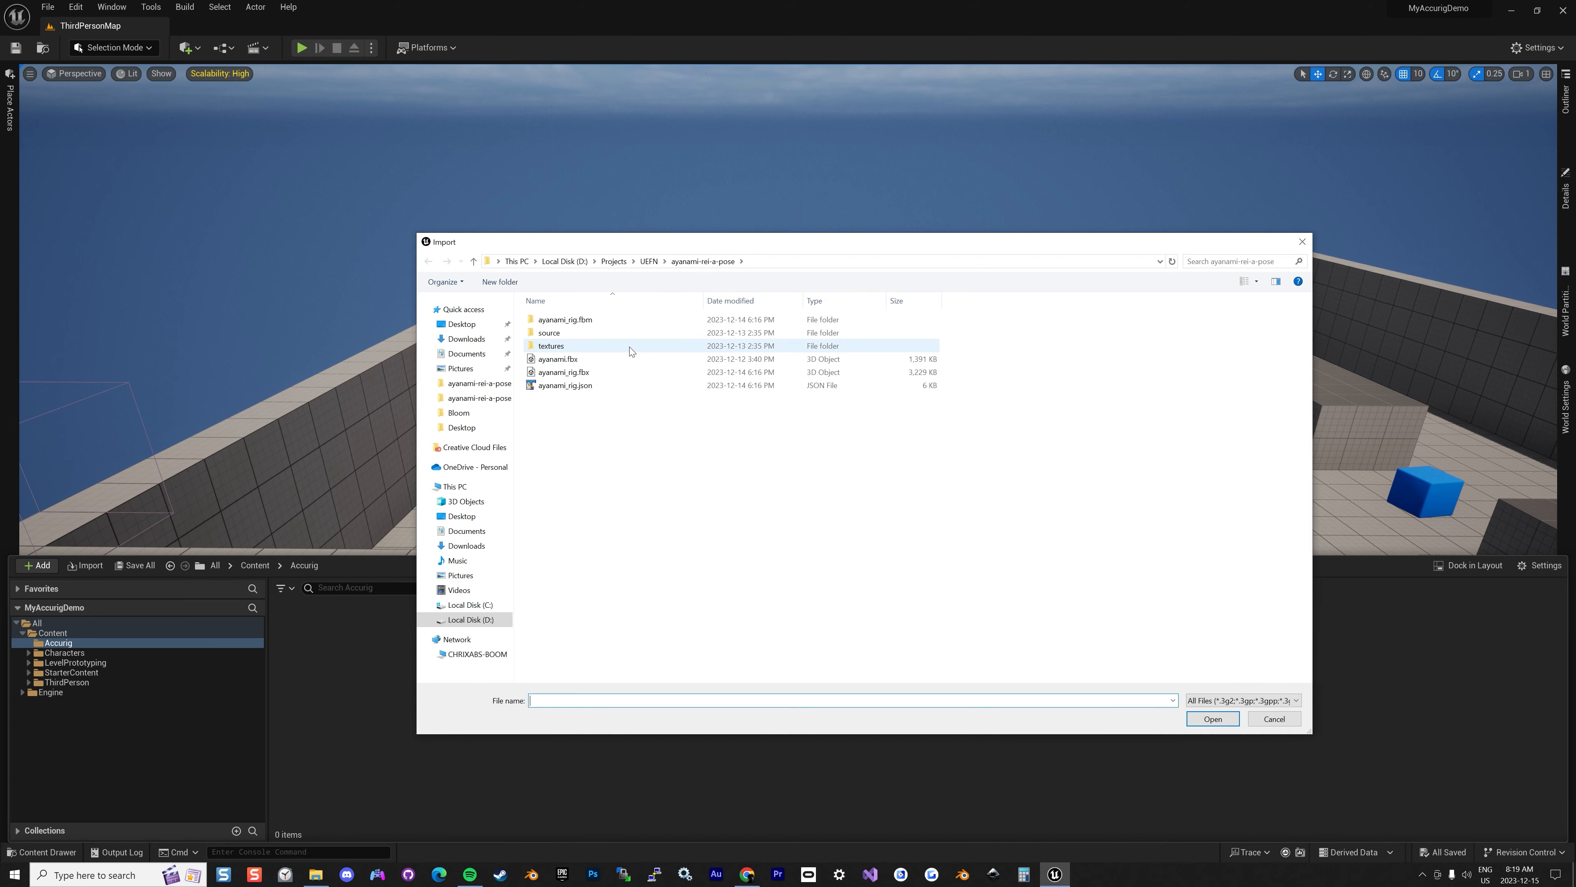
left_click(627, 372)
left_click(1210, 718)
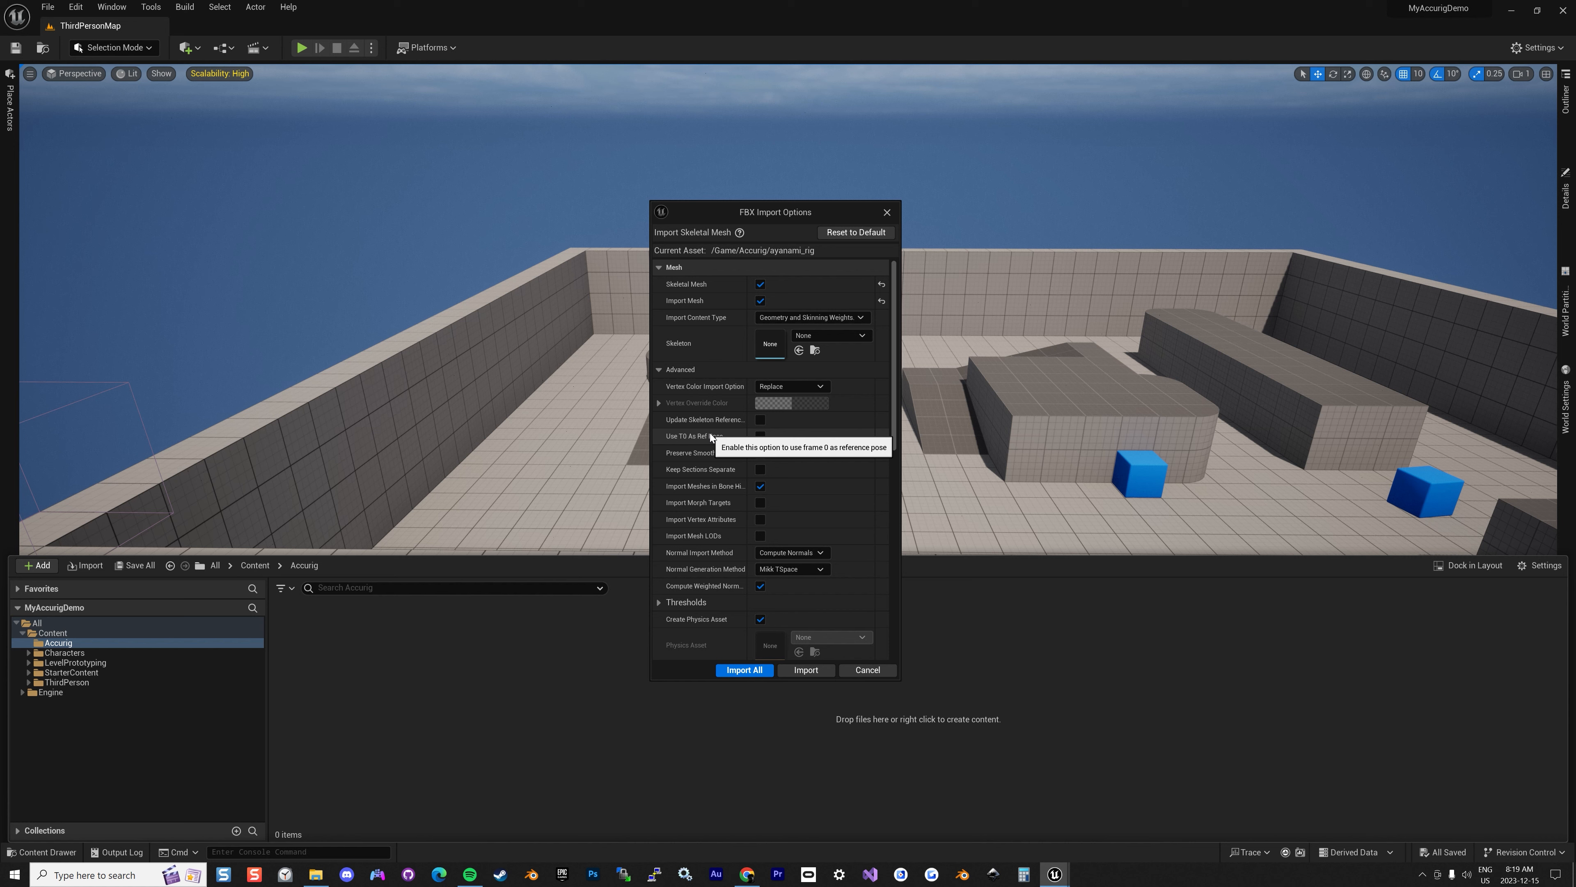
left_click(760, 436)
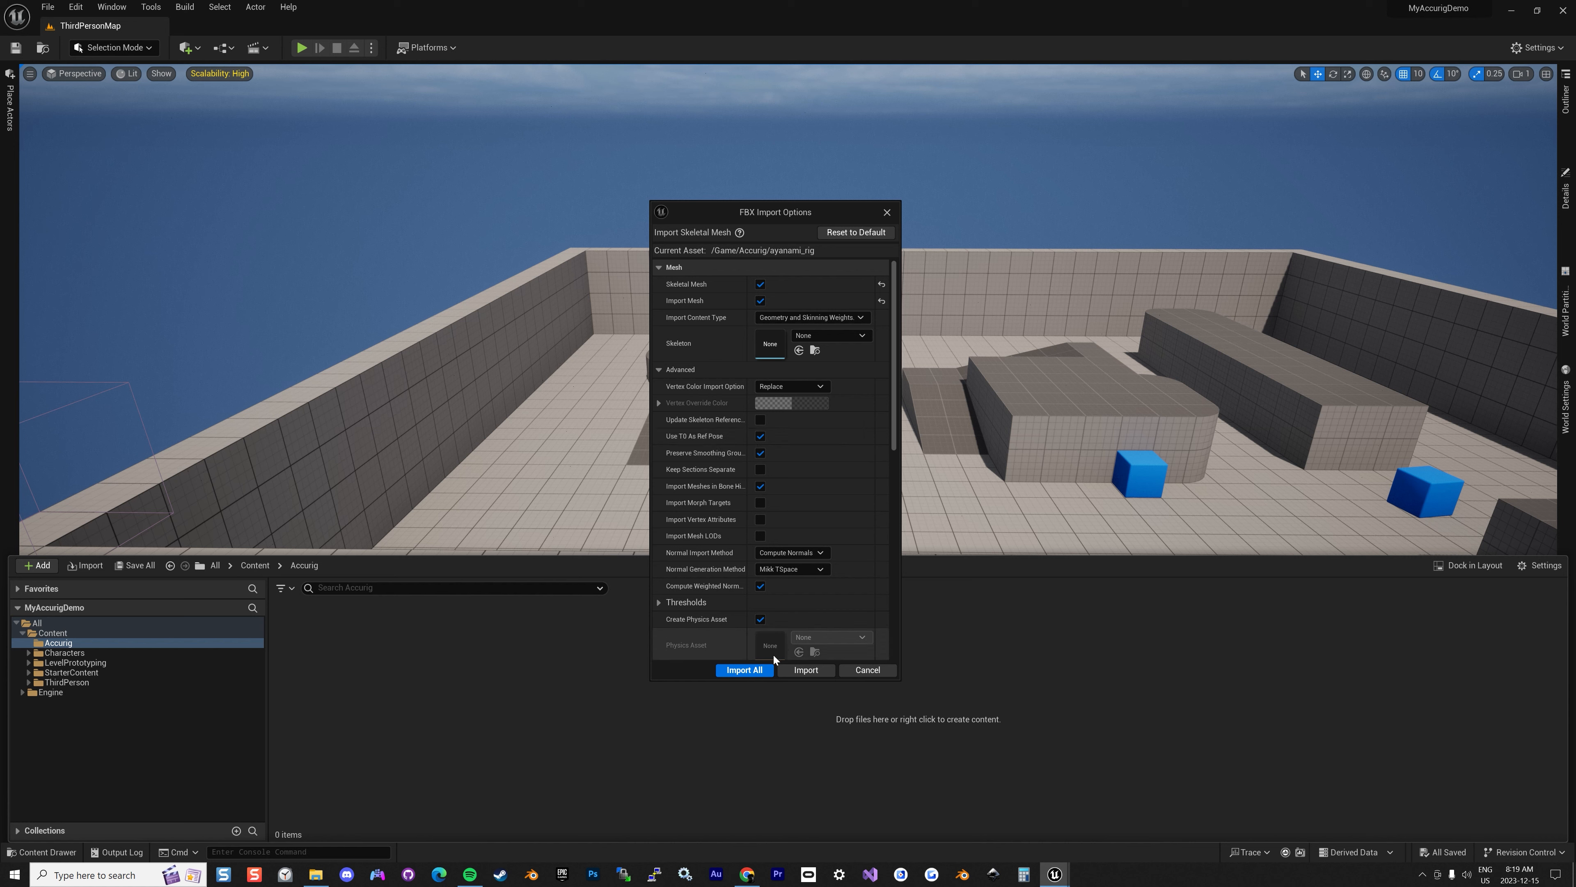
left_click(742, 671)
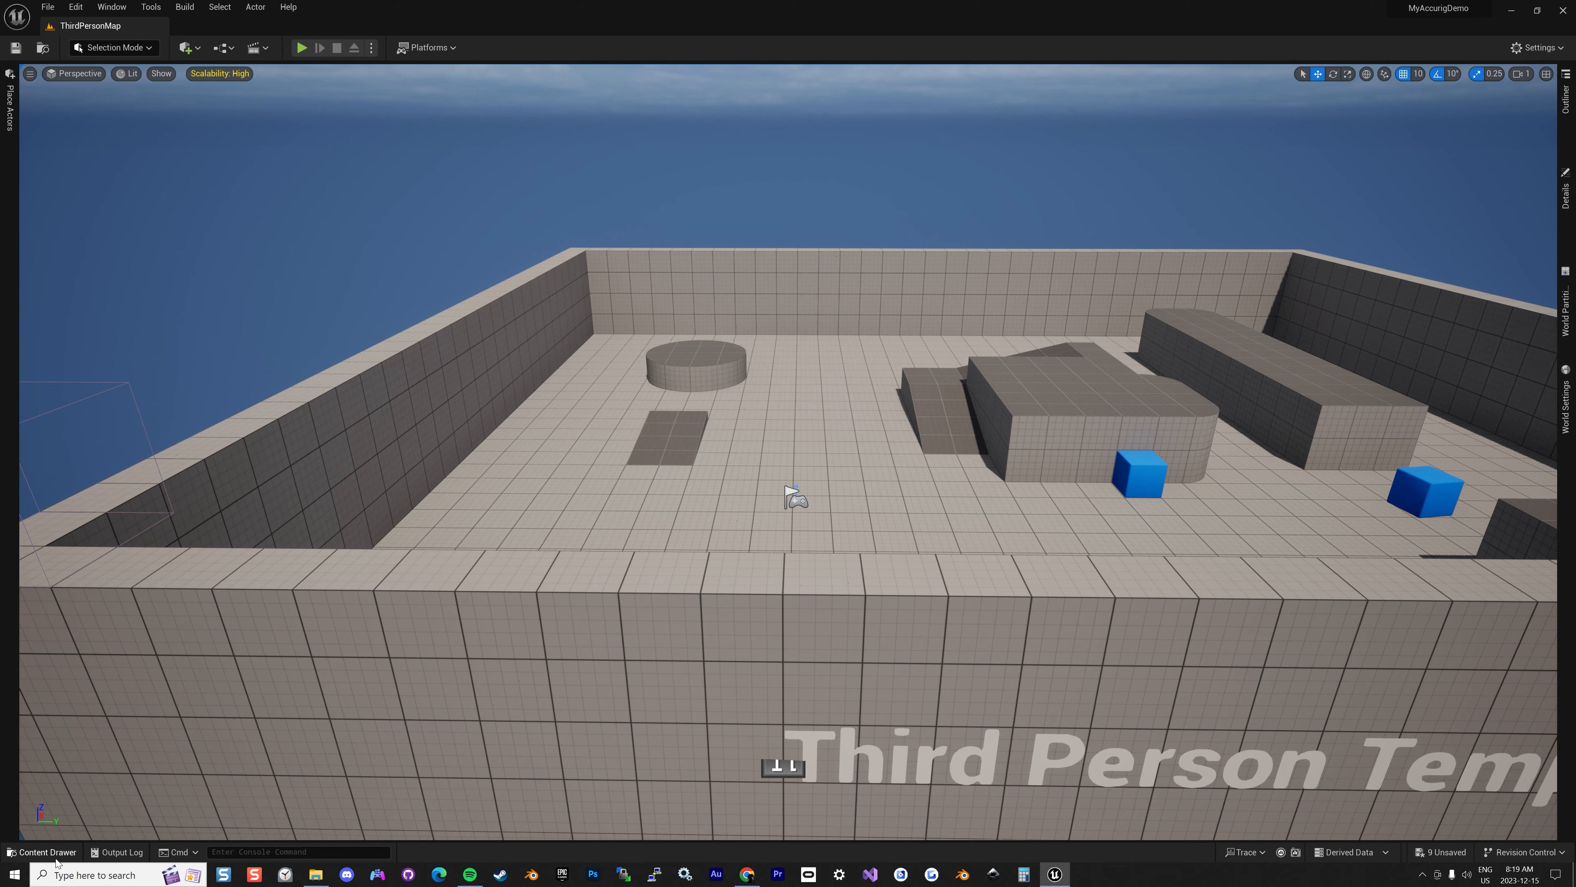
Examine the IK rig and the UE4-to-UE5 Manny retargeter in the Rigs folder of Mannequin_UE4
left_click(41, 851)
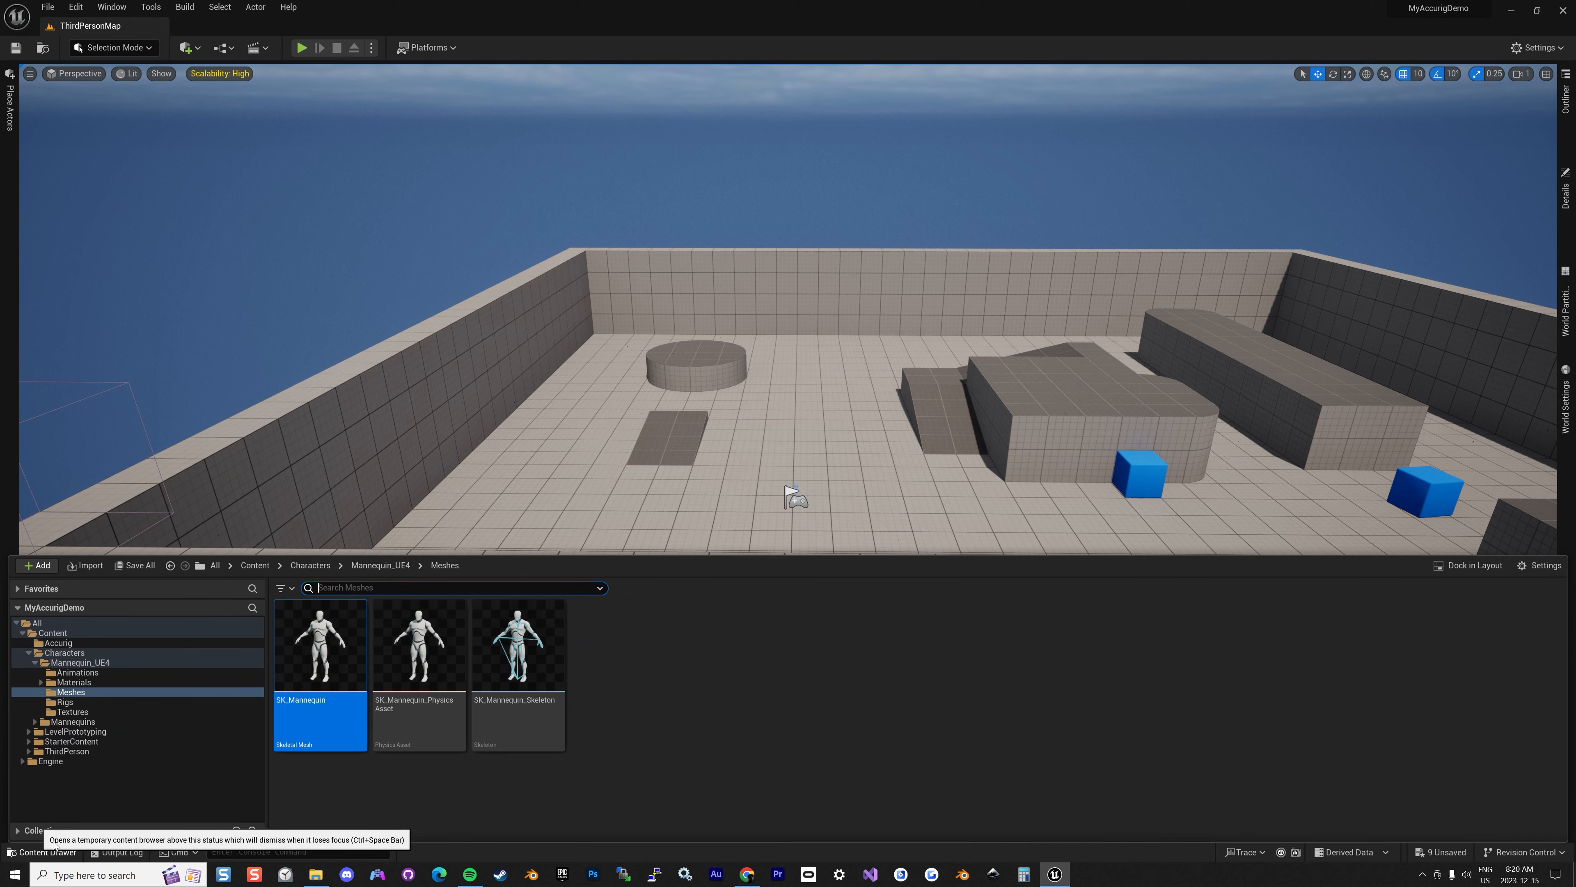
left_click(715, 683)
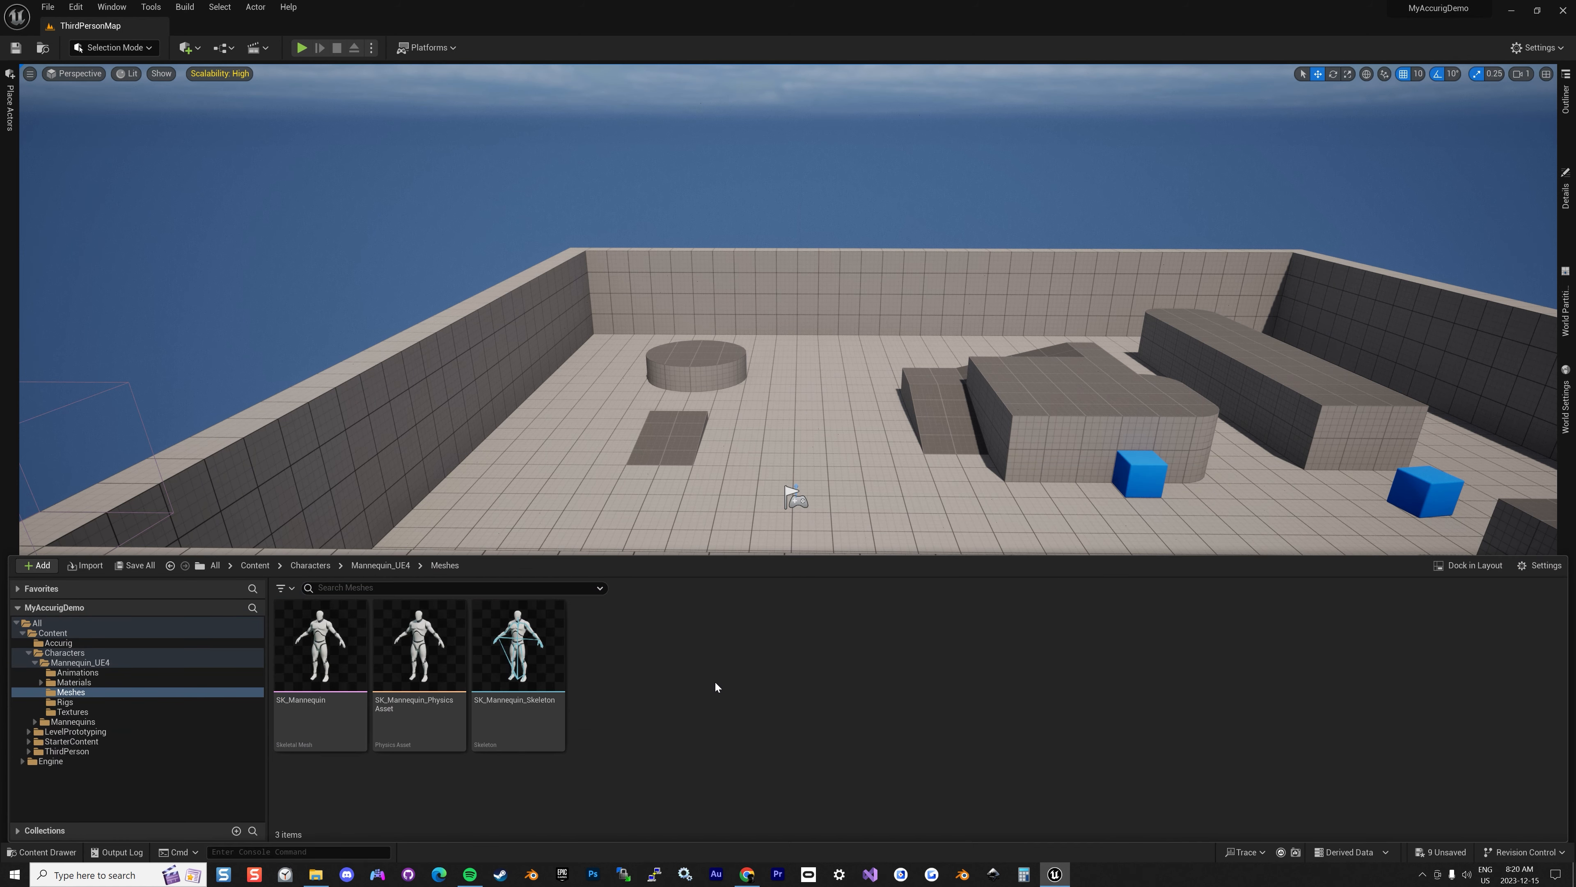
left_click(62, 654)
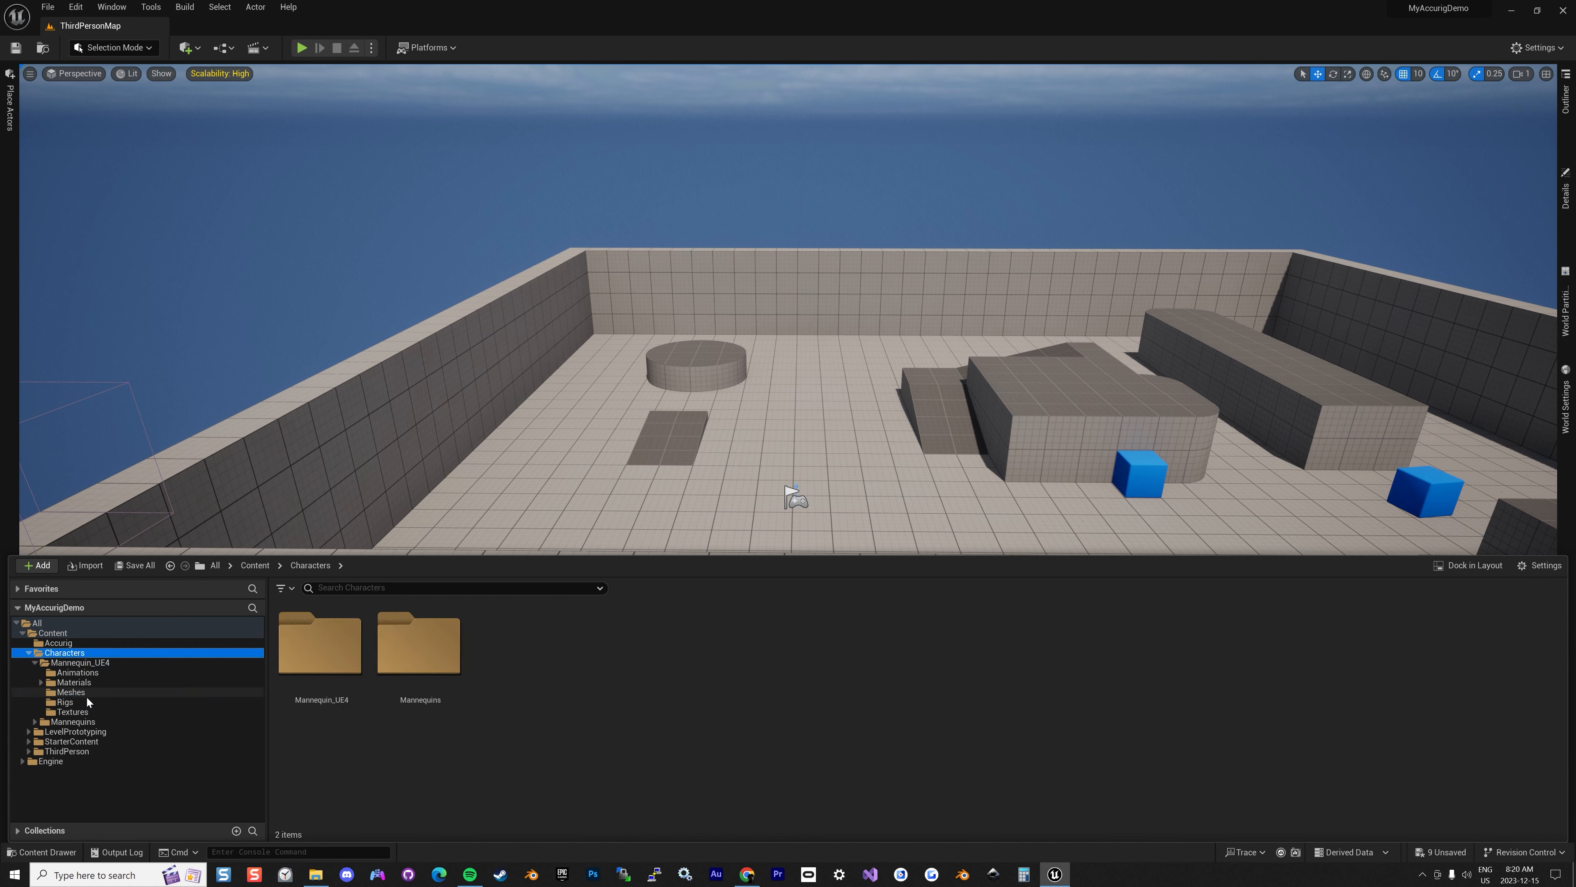
left_click(74, 703)
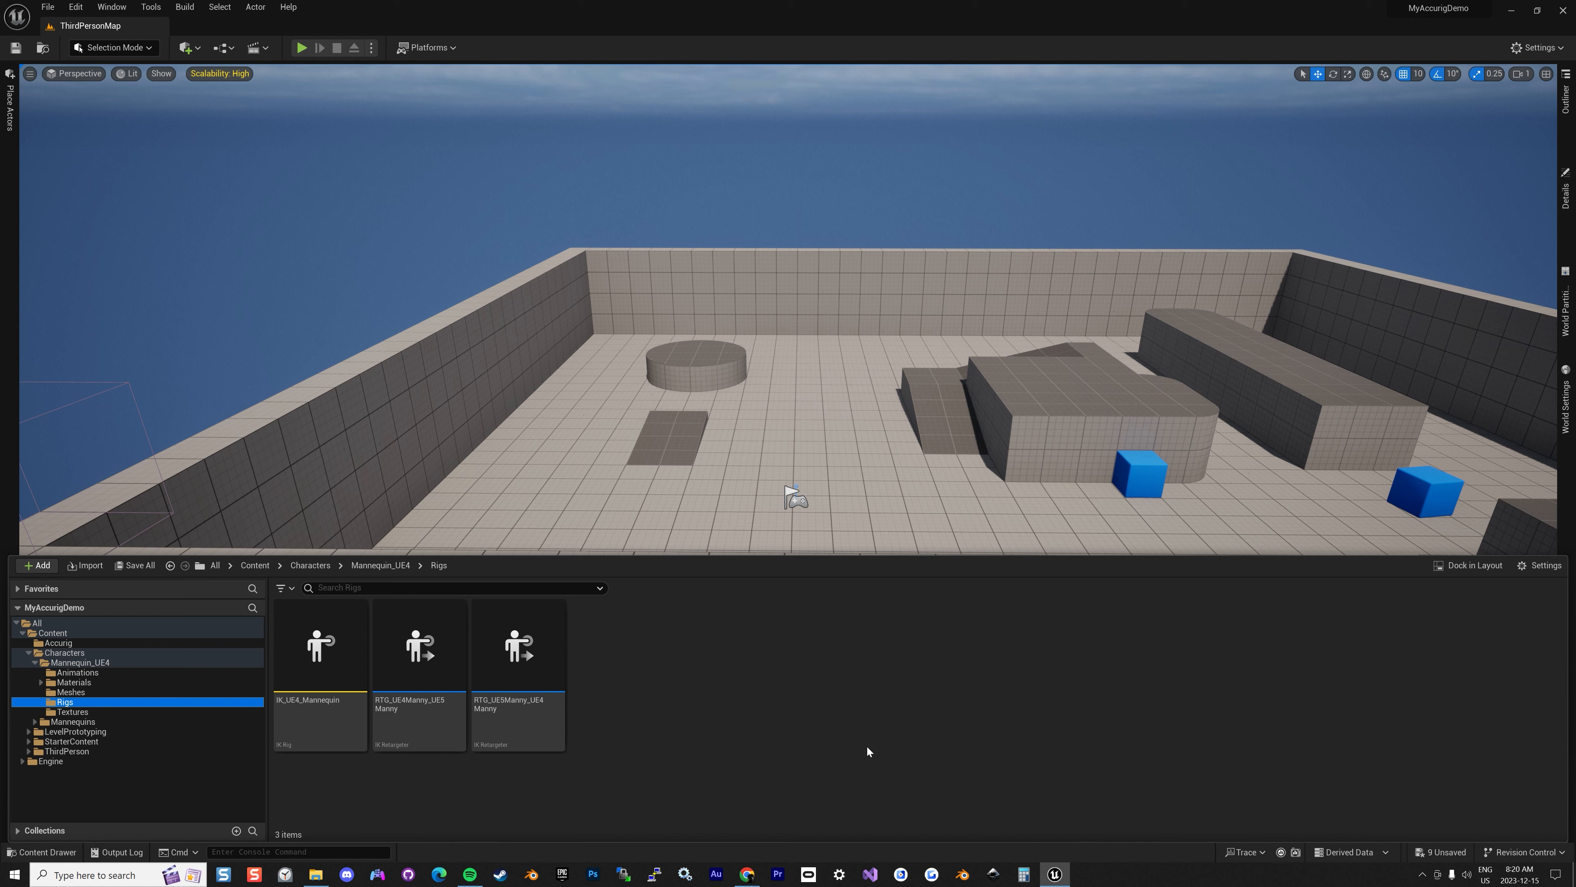
left_click(312, 728)
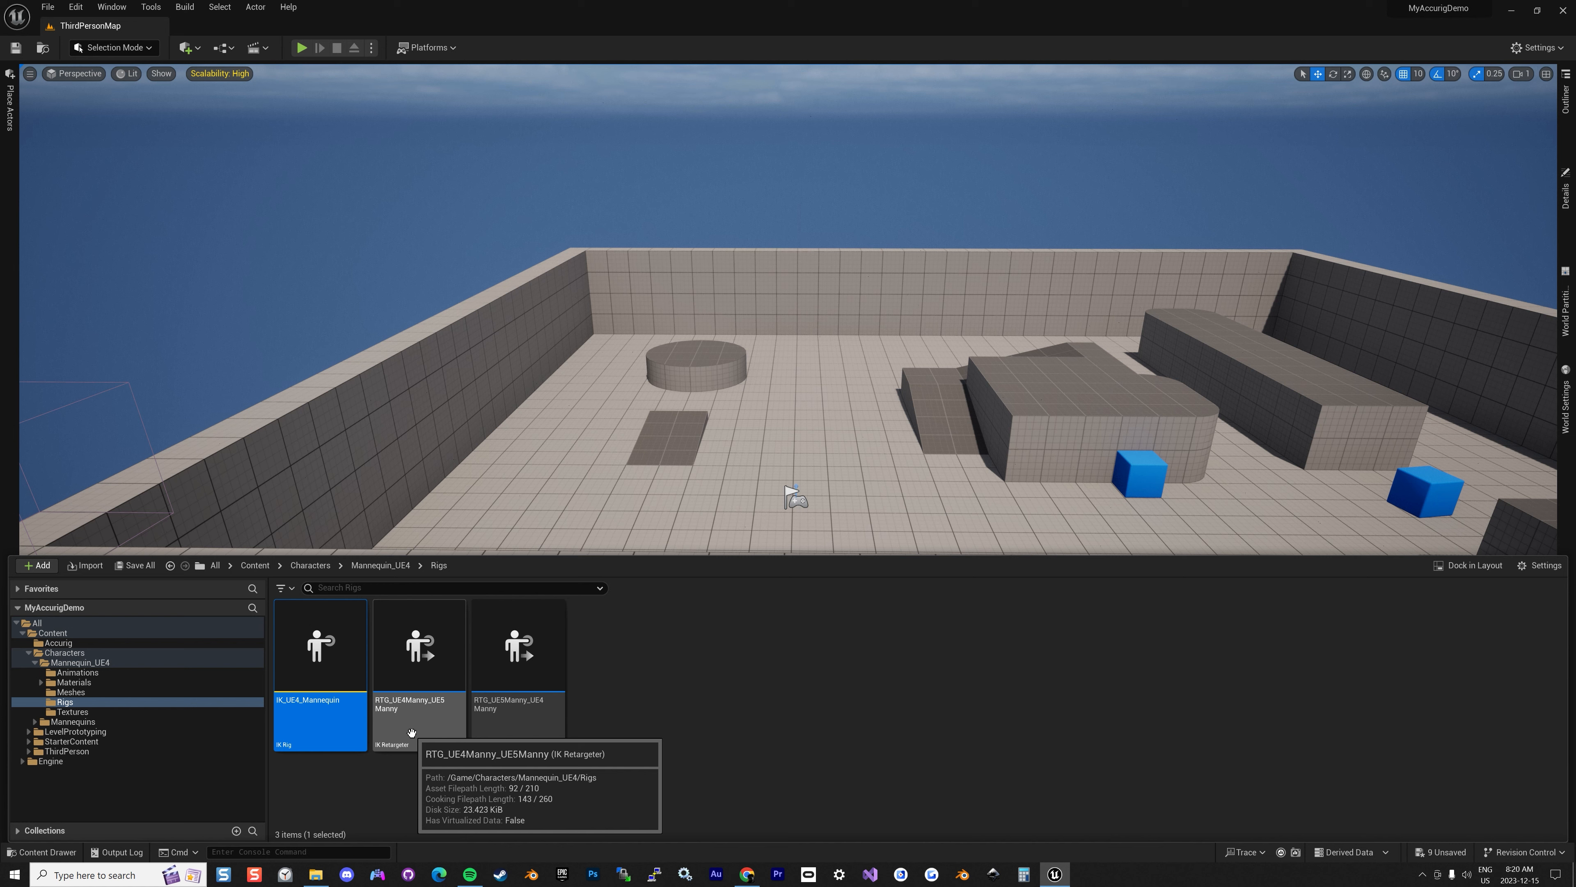
left_click(411, 732)
left_click(340, 716)
left_click(443, 731, "ctrl")
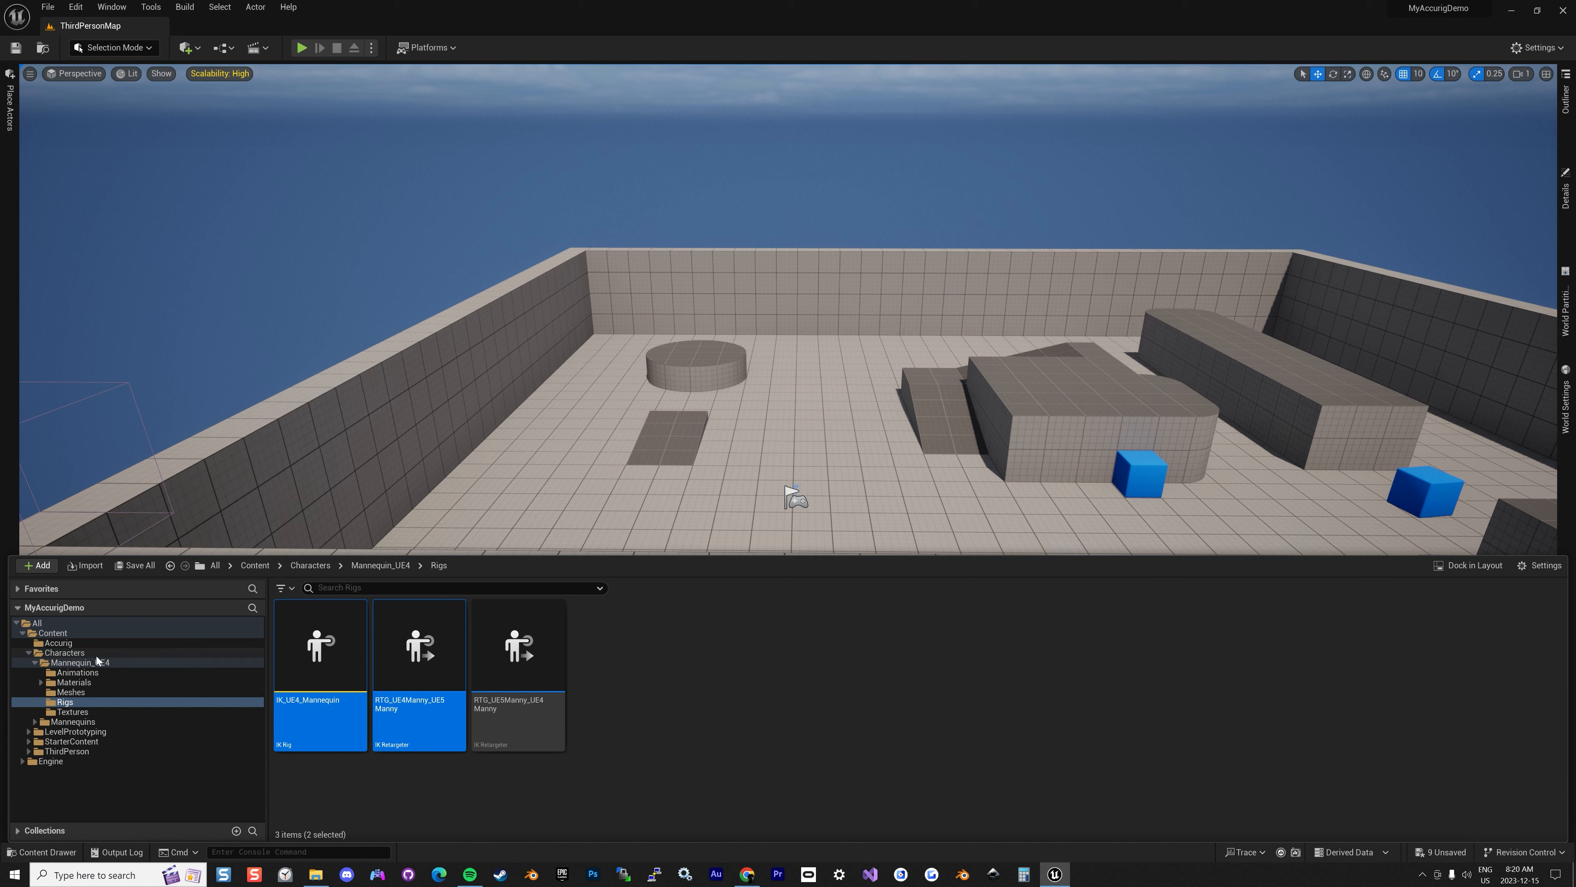
Create a Rigs folder inside Accurig and paste the copied IK_UE4_Mannequin rig and RTG_UE4Manny_UE5Manny retargeter into it
left_click(73, 644)
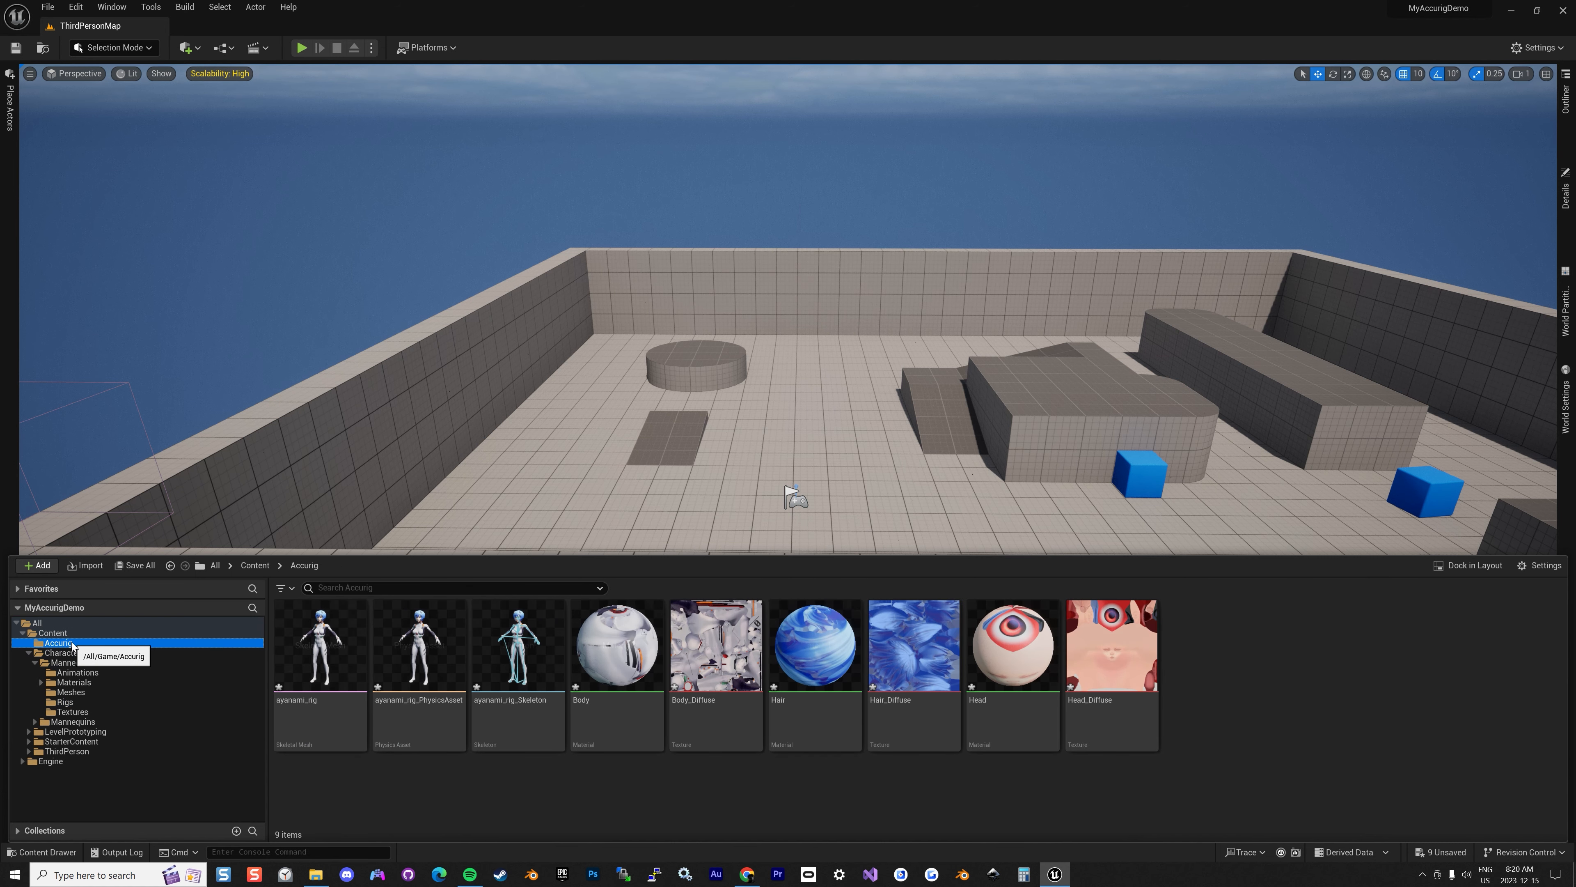
right_click(1374, 661)
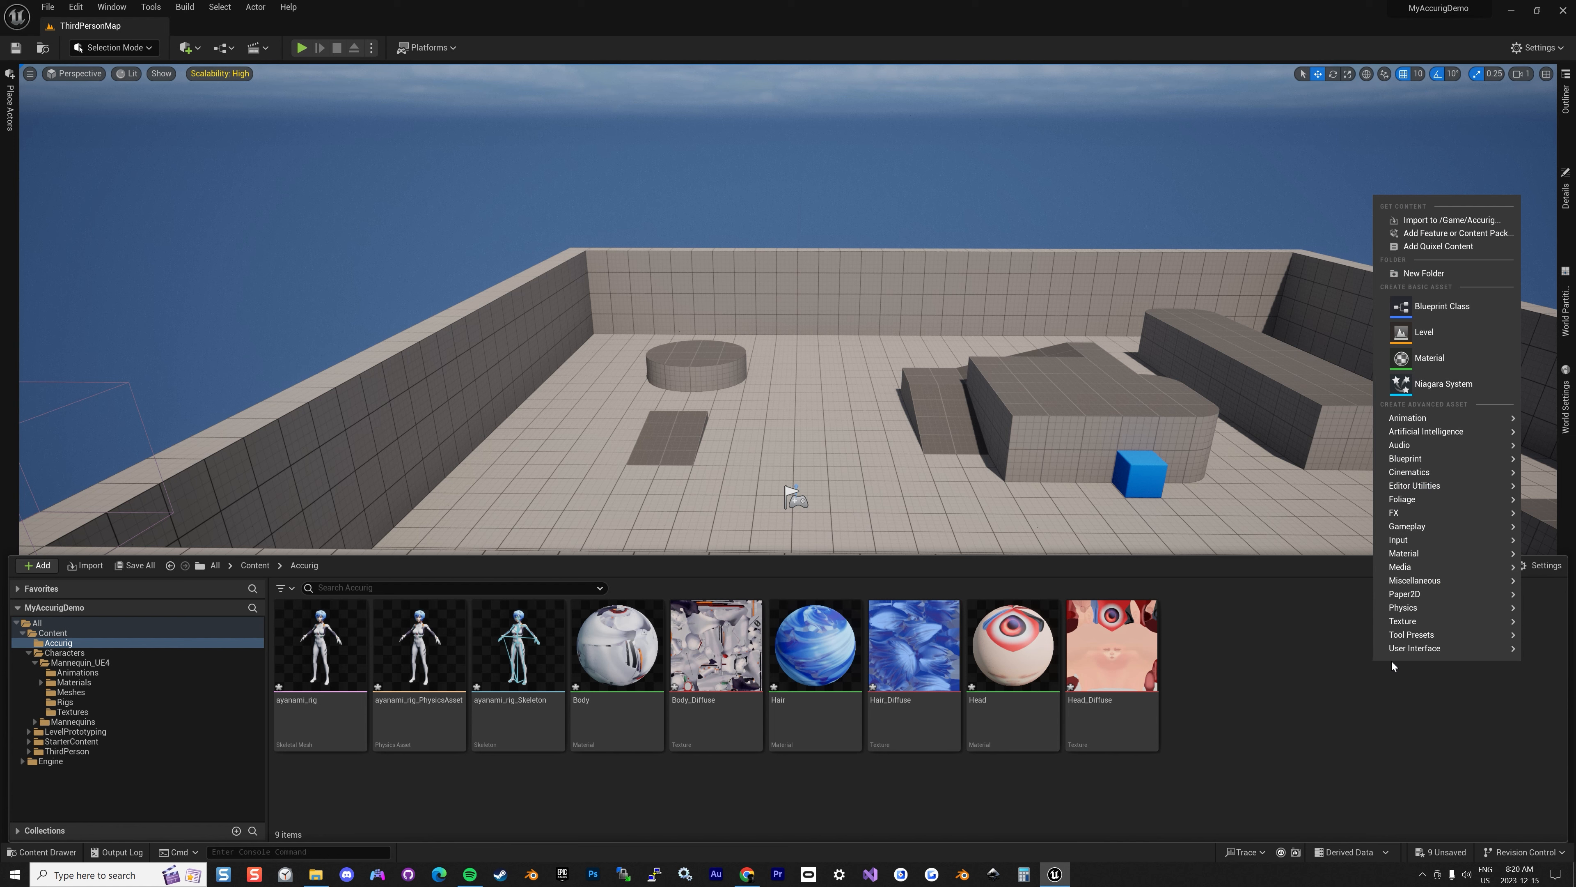
left_click(1428, 273)
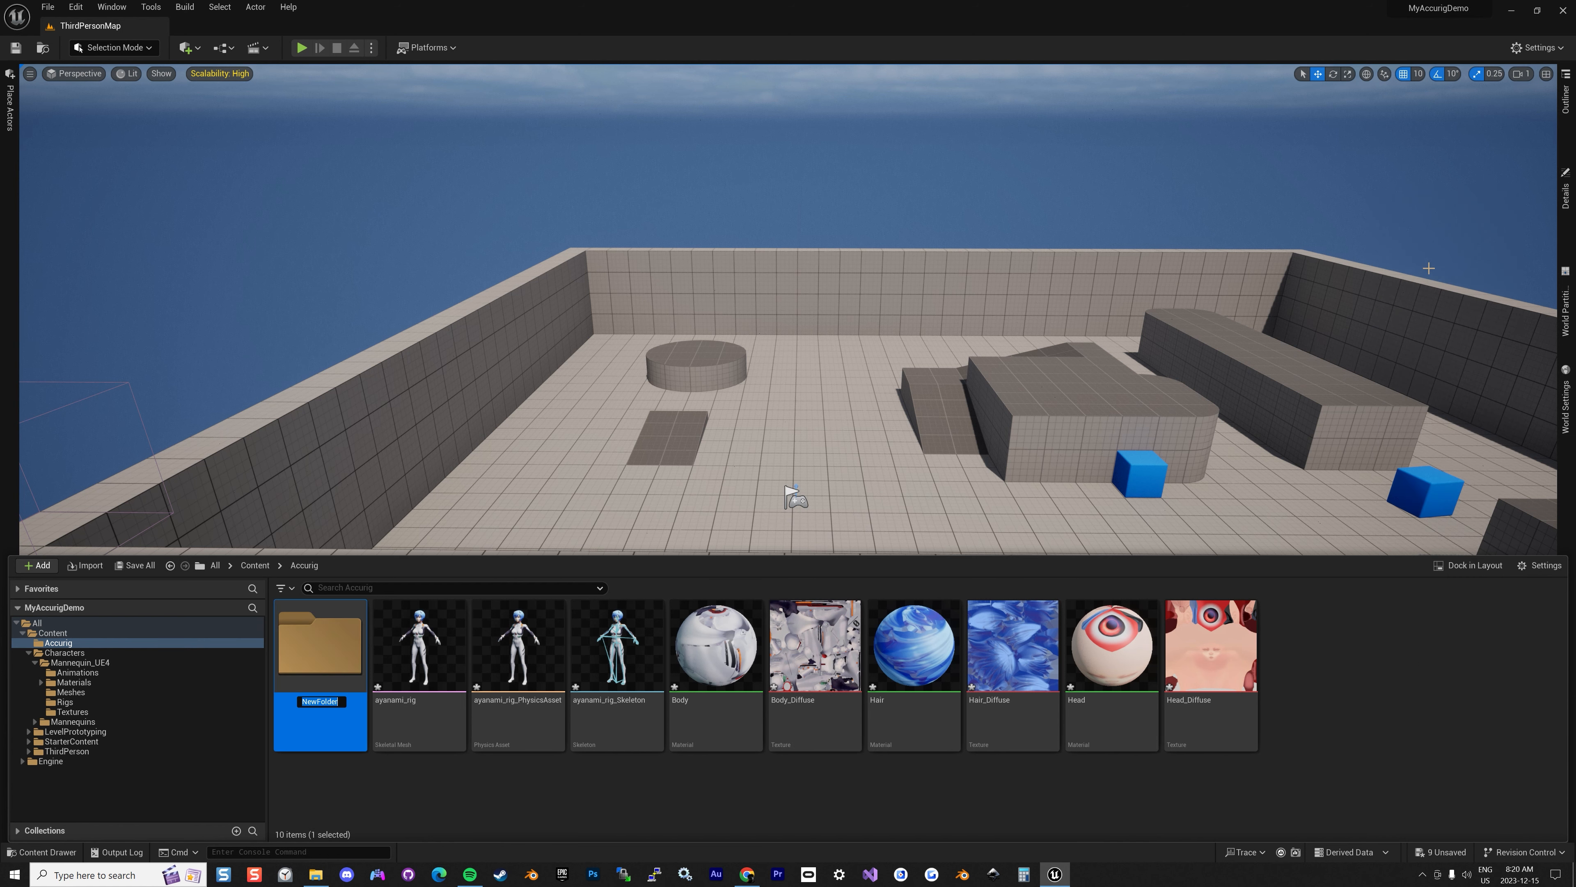
type("Rigs")
key("Return")
key("Return")
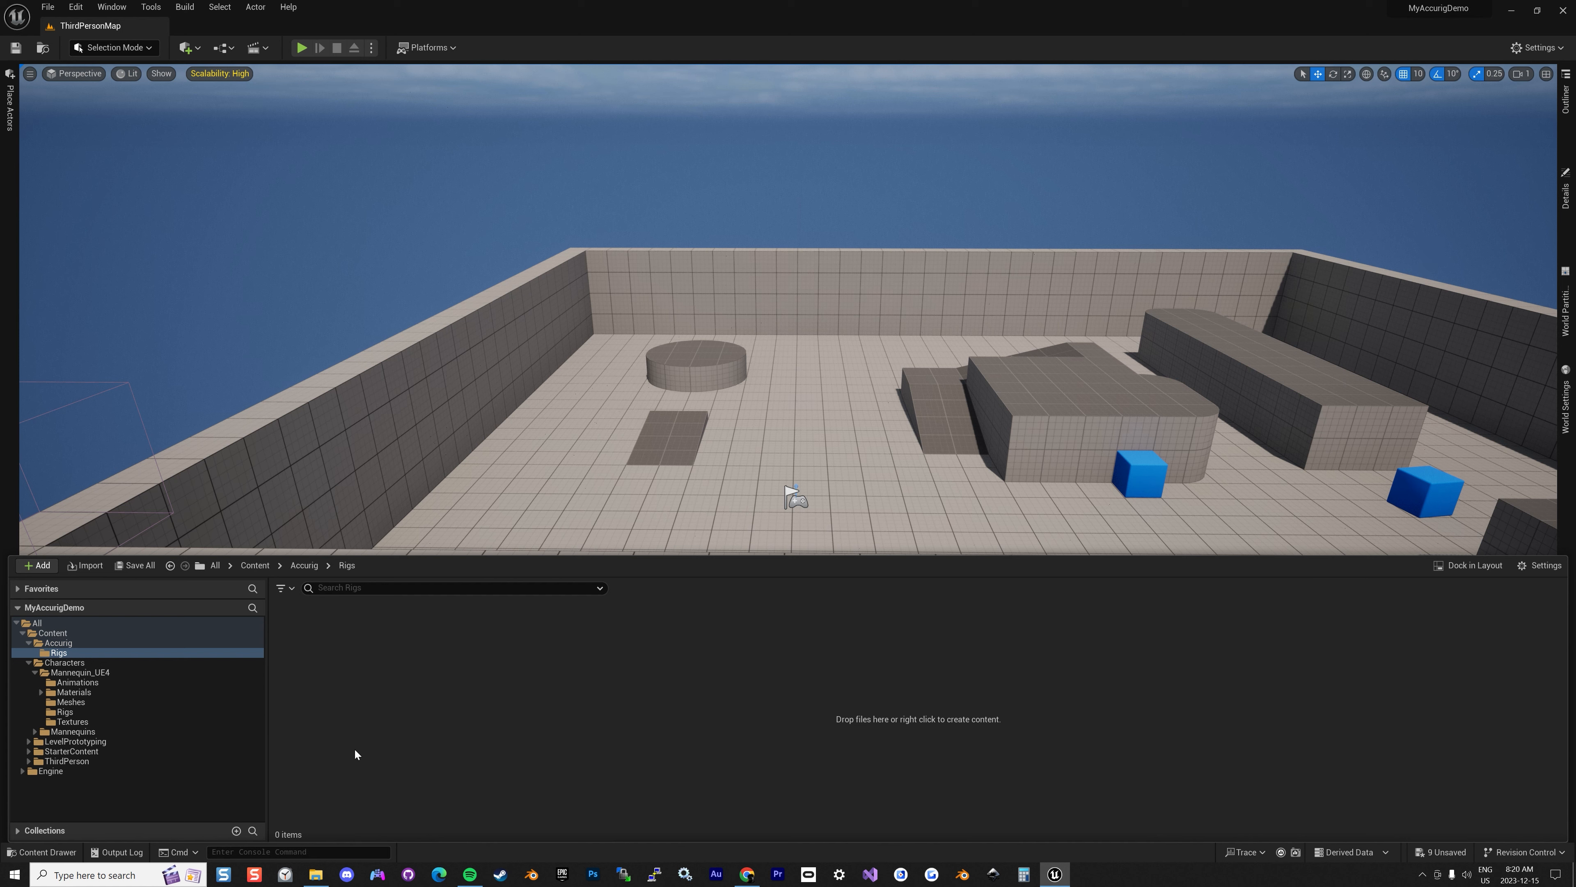
key("ctrl+v")
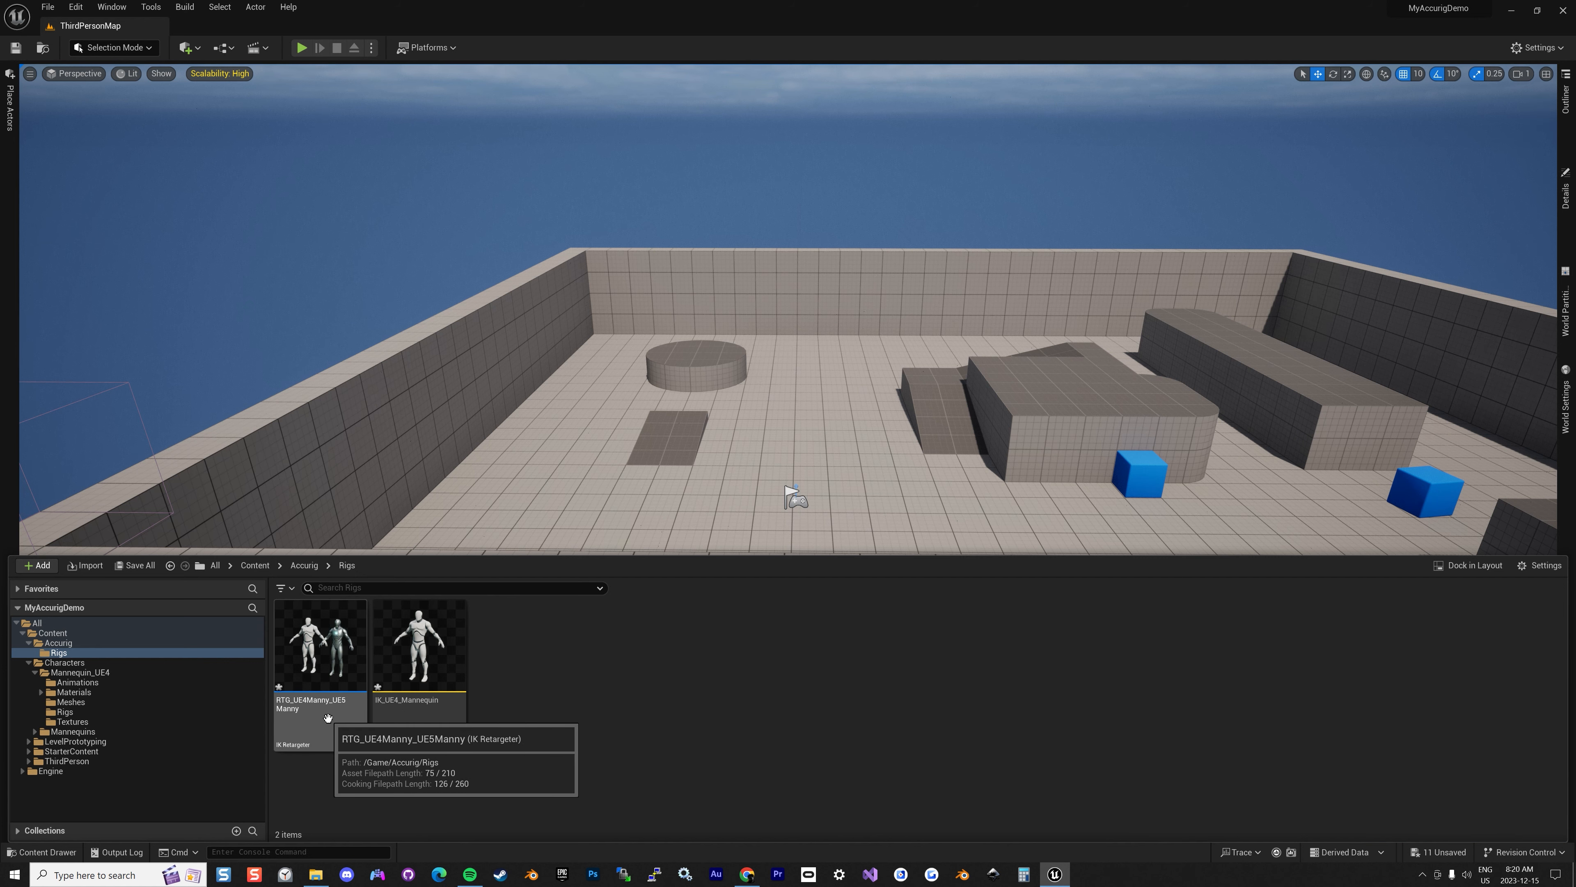
Open the copied IK_UE4_Mannequin rig and set its preview skeletal mesh to ayanami_rig
double_click(435, 732)
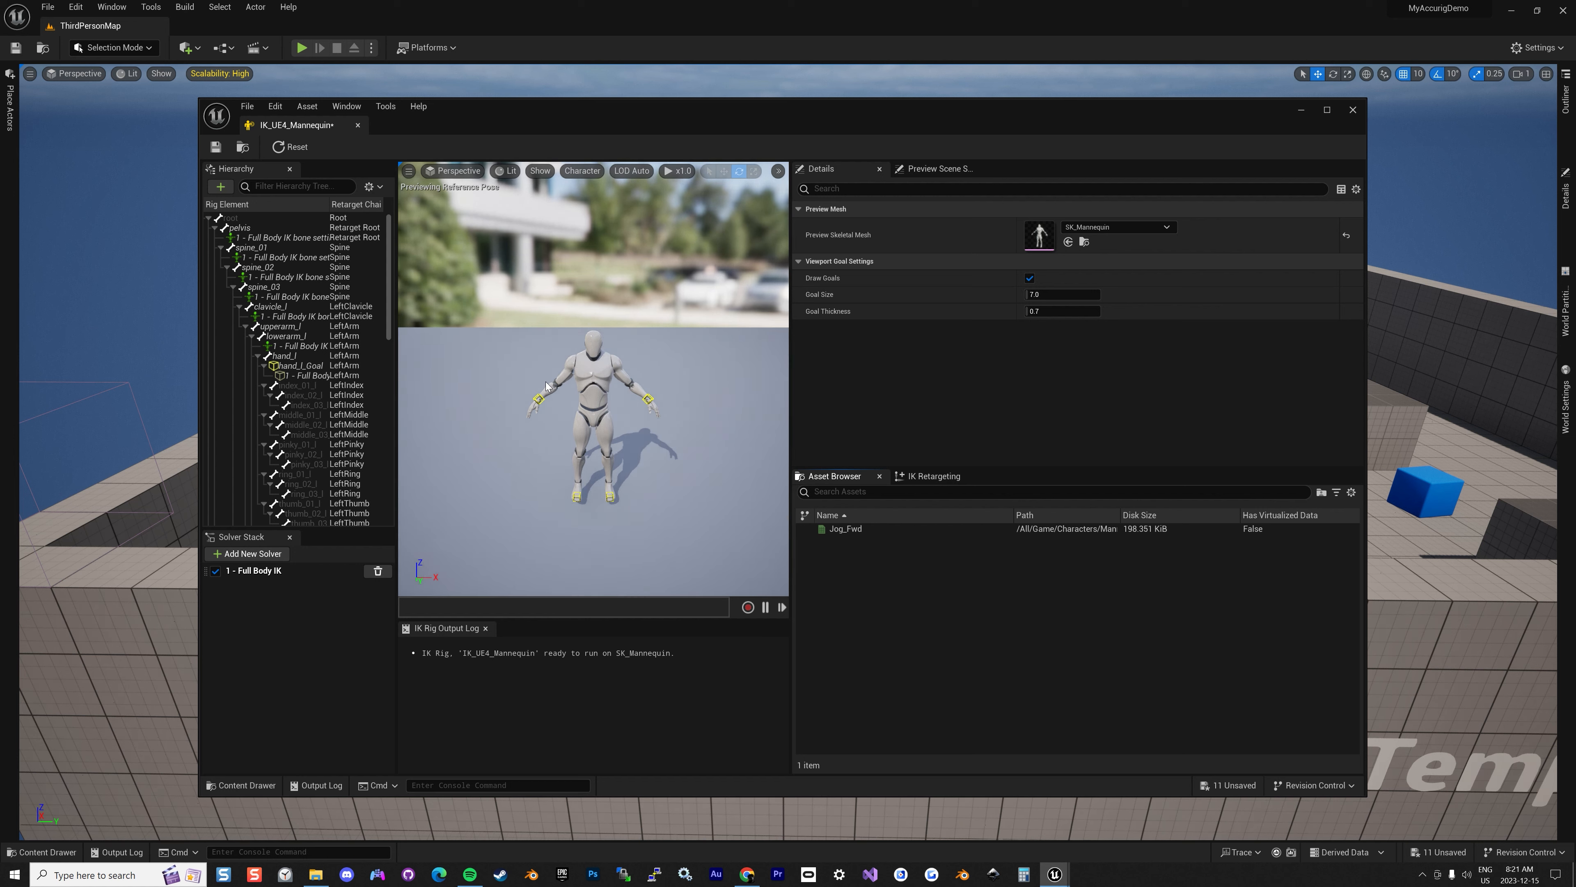
scroll(606, 459, "up", 6)
scroll(606, 459, "down", 4)
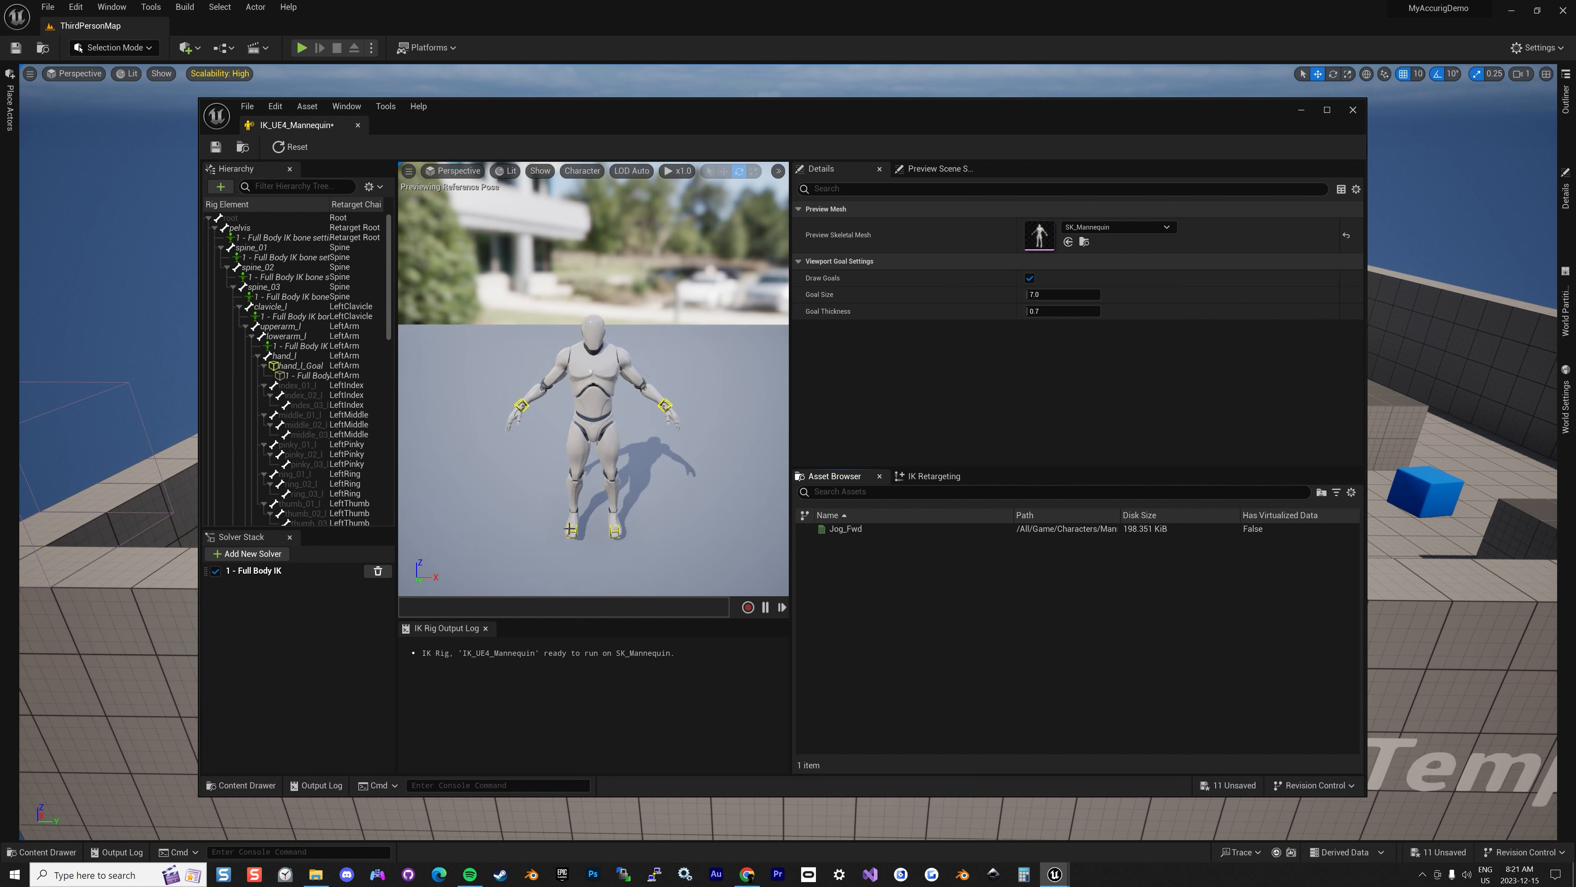
left_click(522, 404)
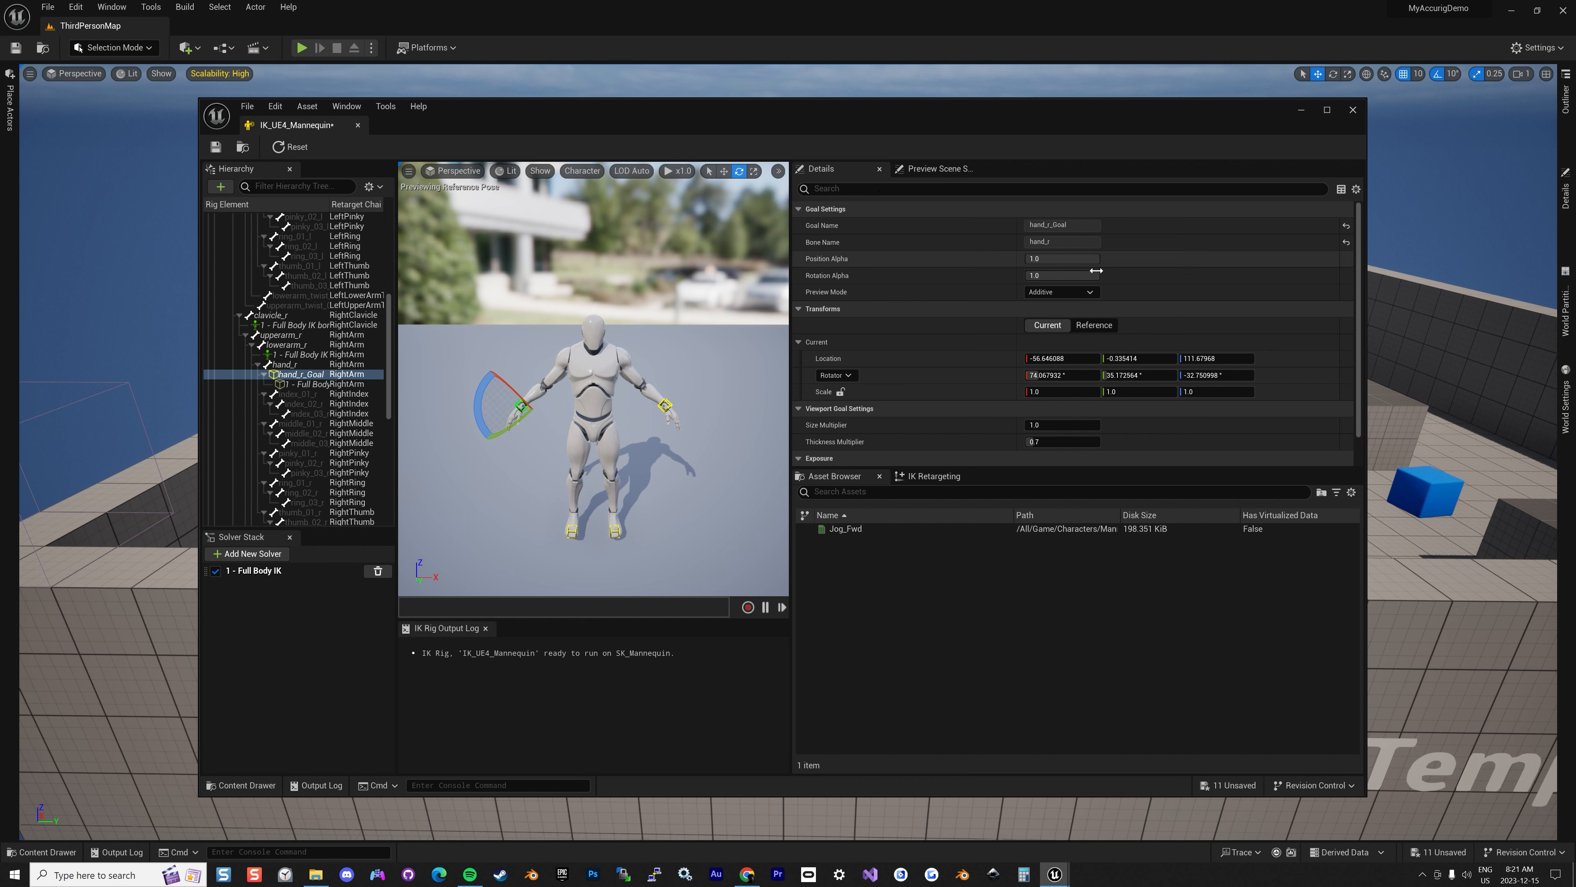
left_click(586, 386)
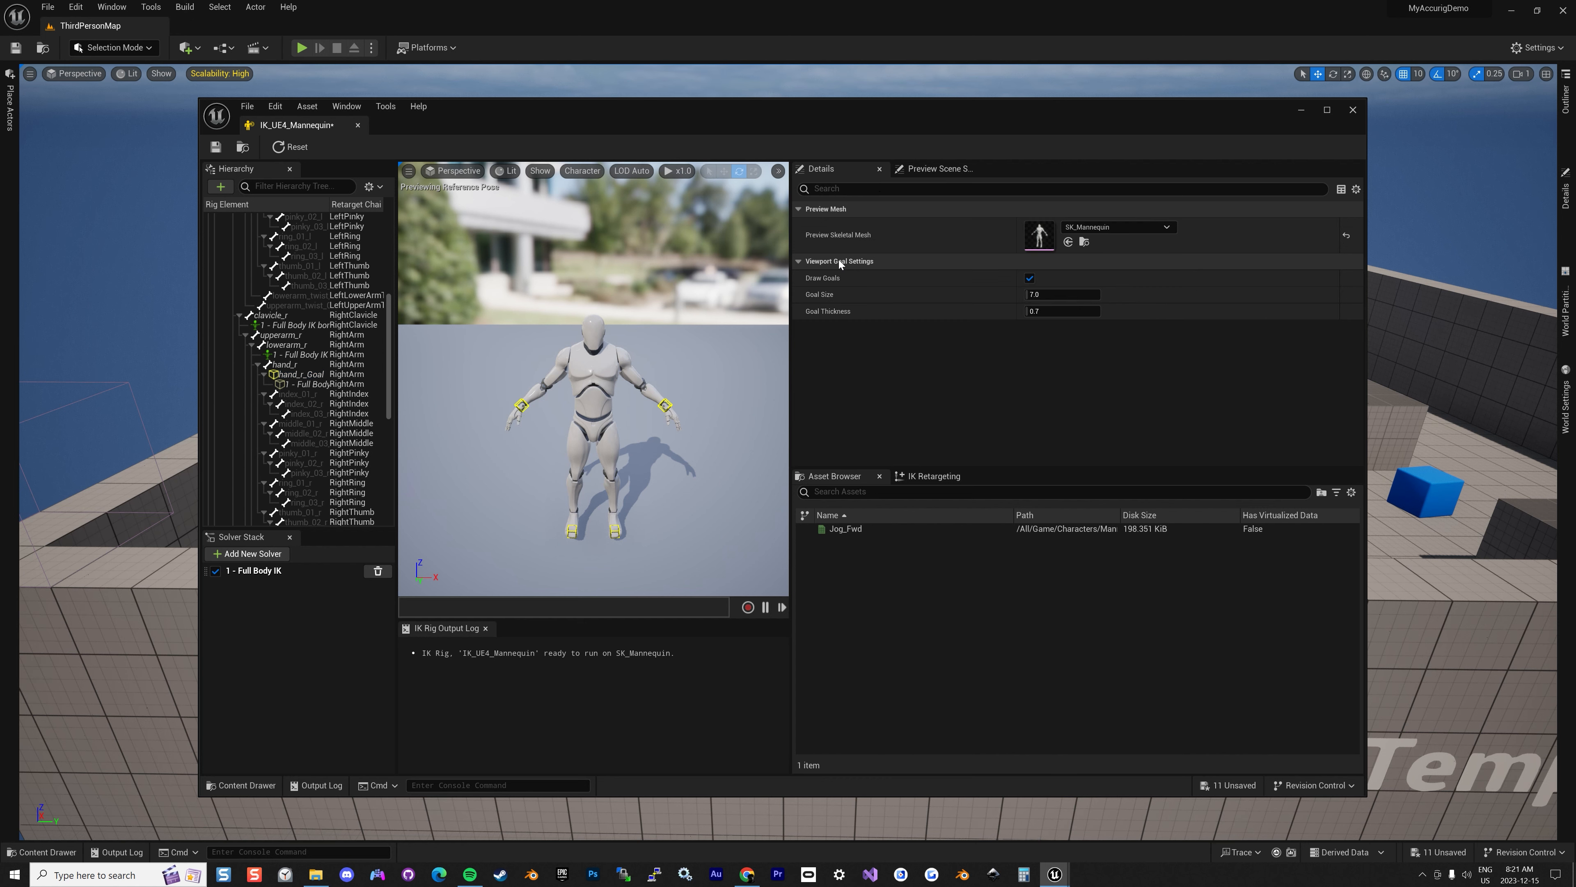
left_click(1121, 227)
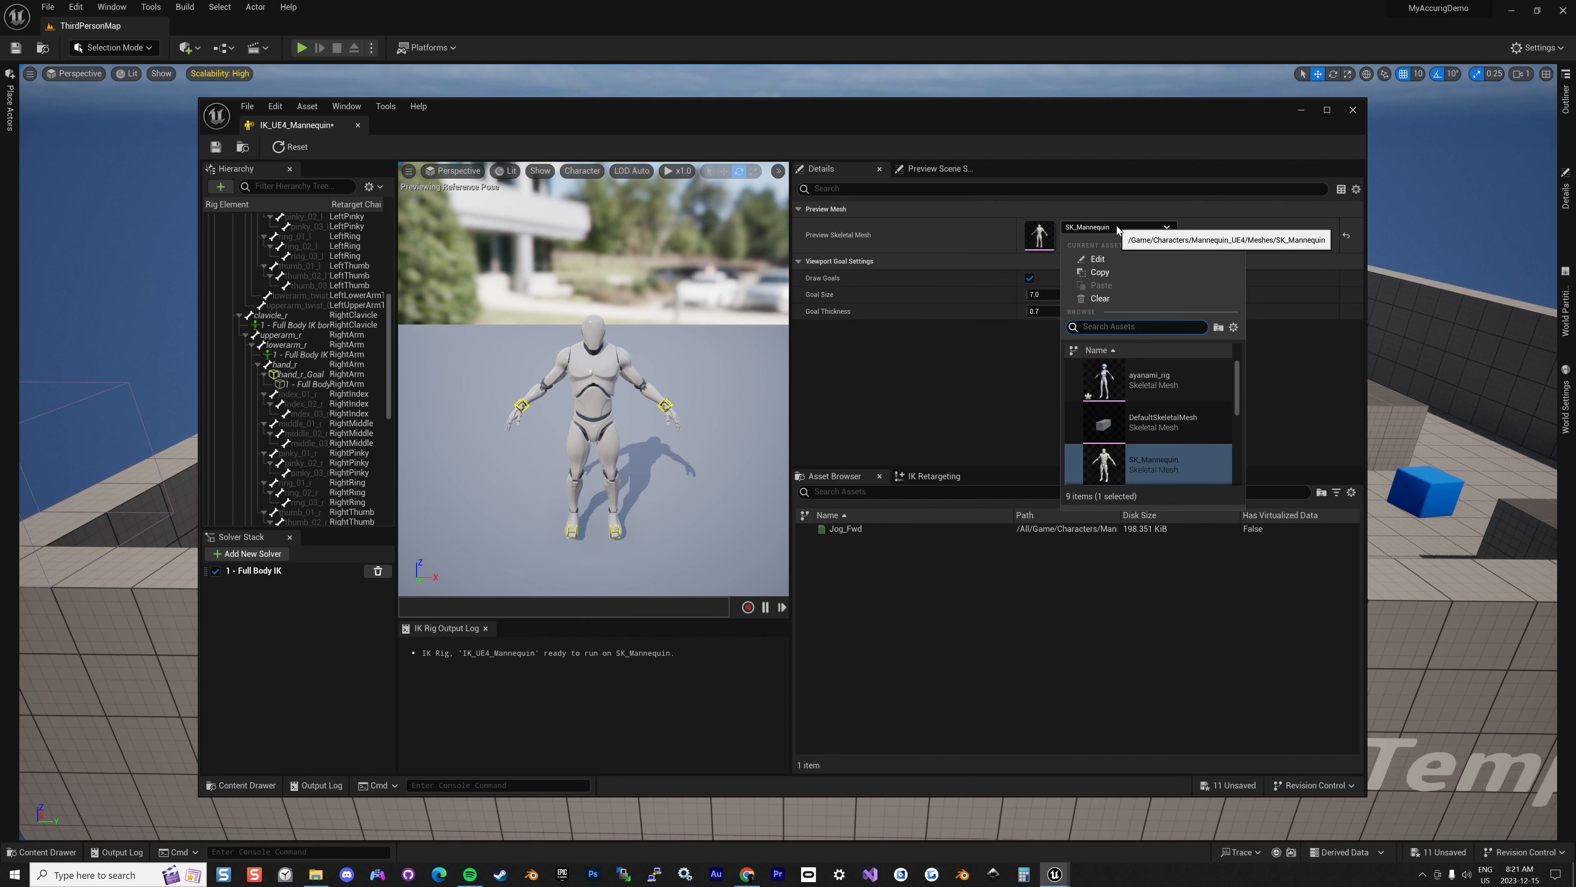
left_click(1150, 378)
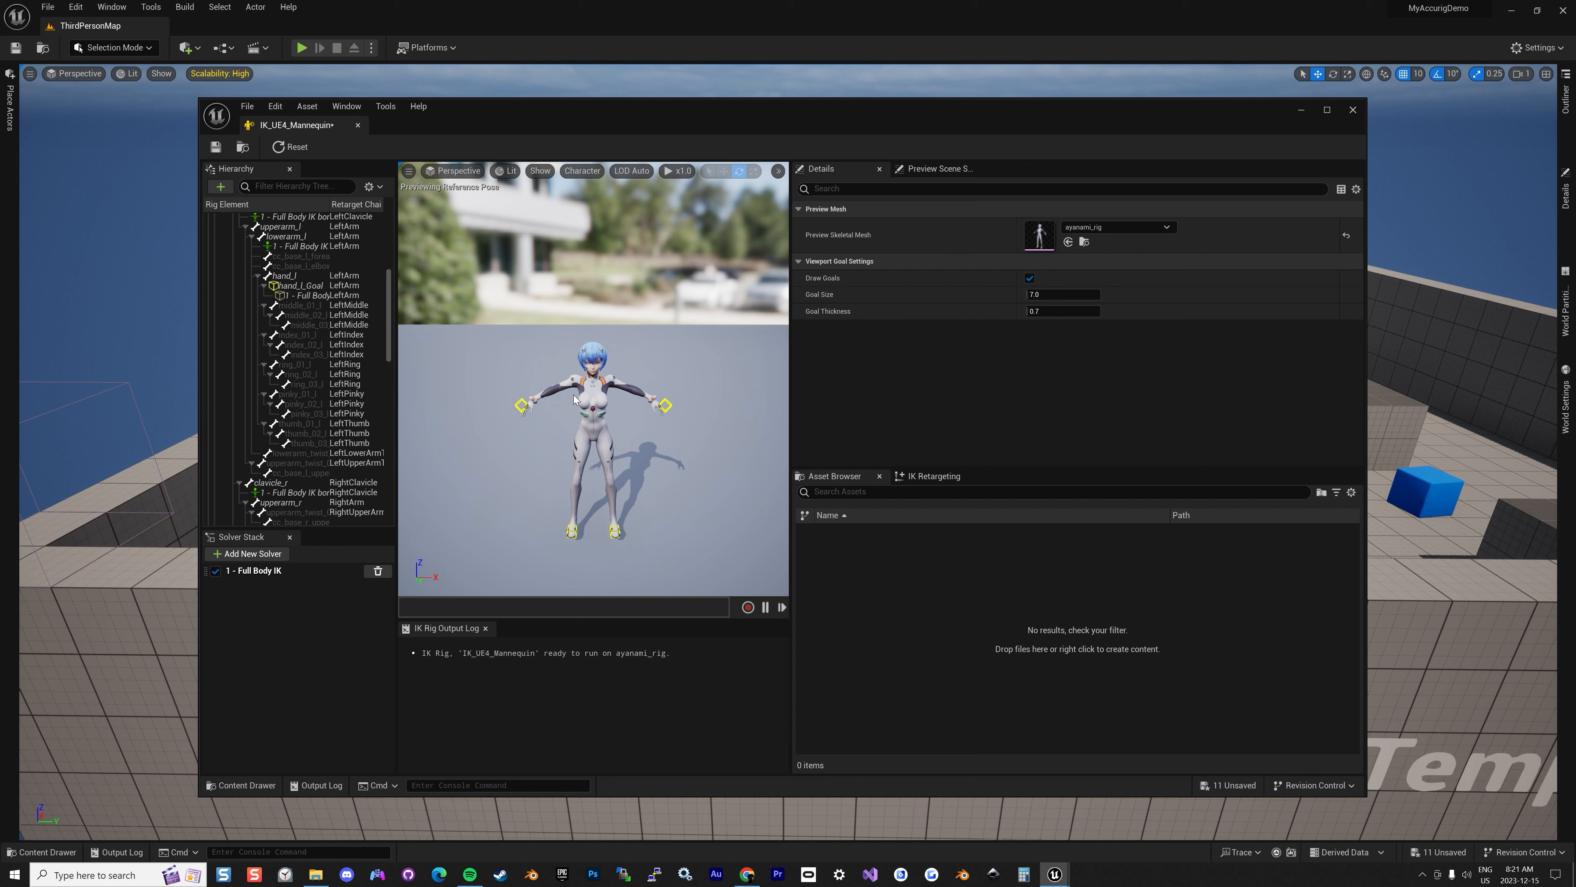
Reset the IK rig so its goals match the ayanami mesh, and save and close the rig
scroll(574, 399, "up", 5)
scroll(521, 404, "down", 5)
left_click(294, 147)
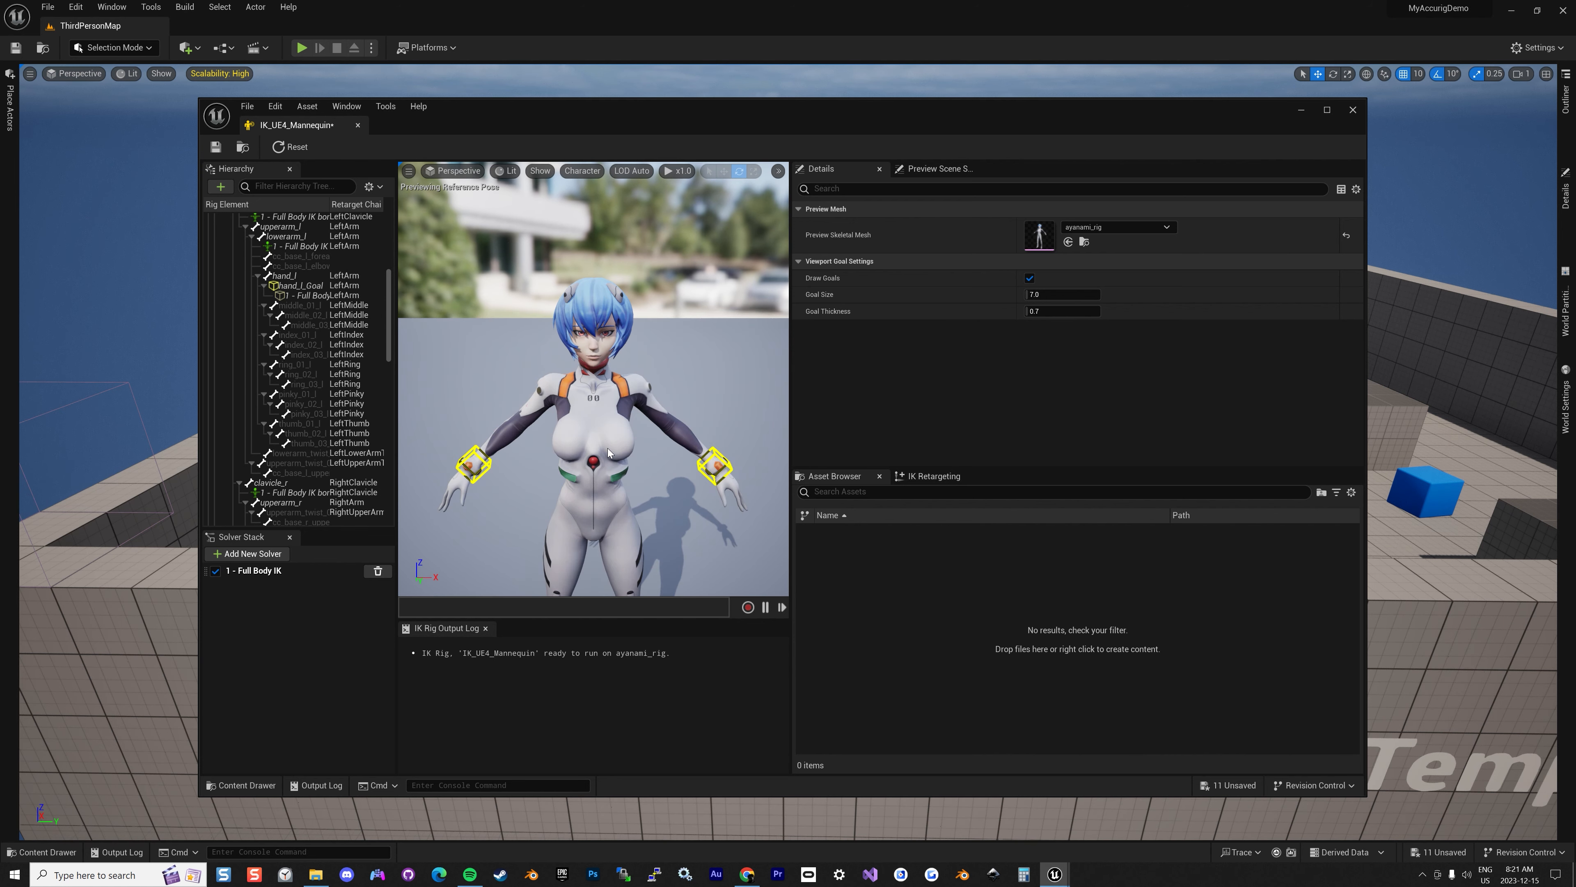
scroll(587, 414, "down", 5)
mouse_move(617, 444)
left_mouse_down()
mouse_move(624, 403)
mouse_move(633, 424)
left_mouse_up()
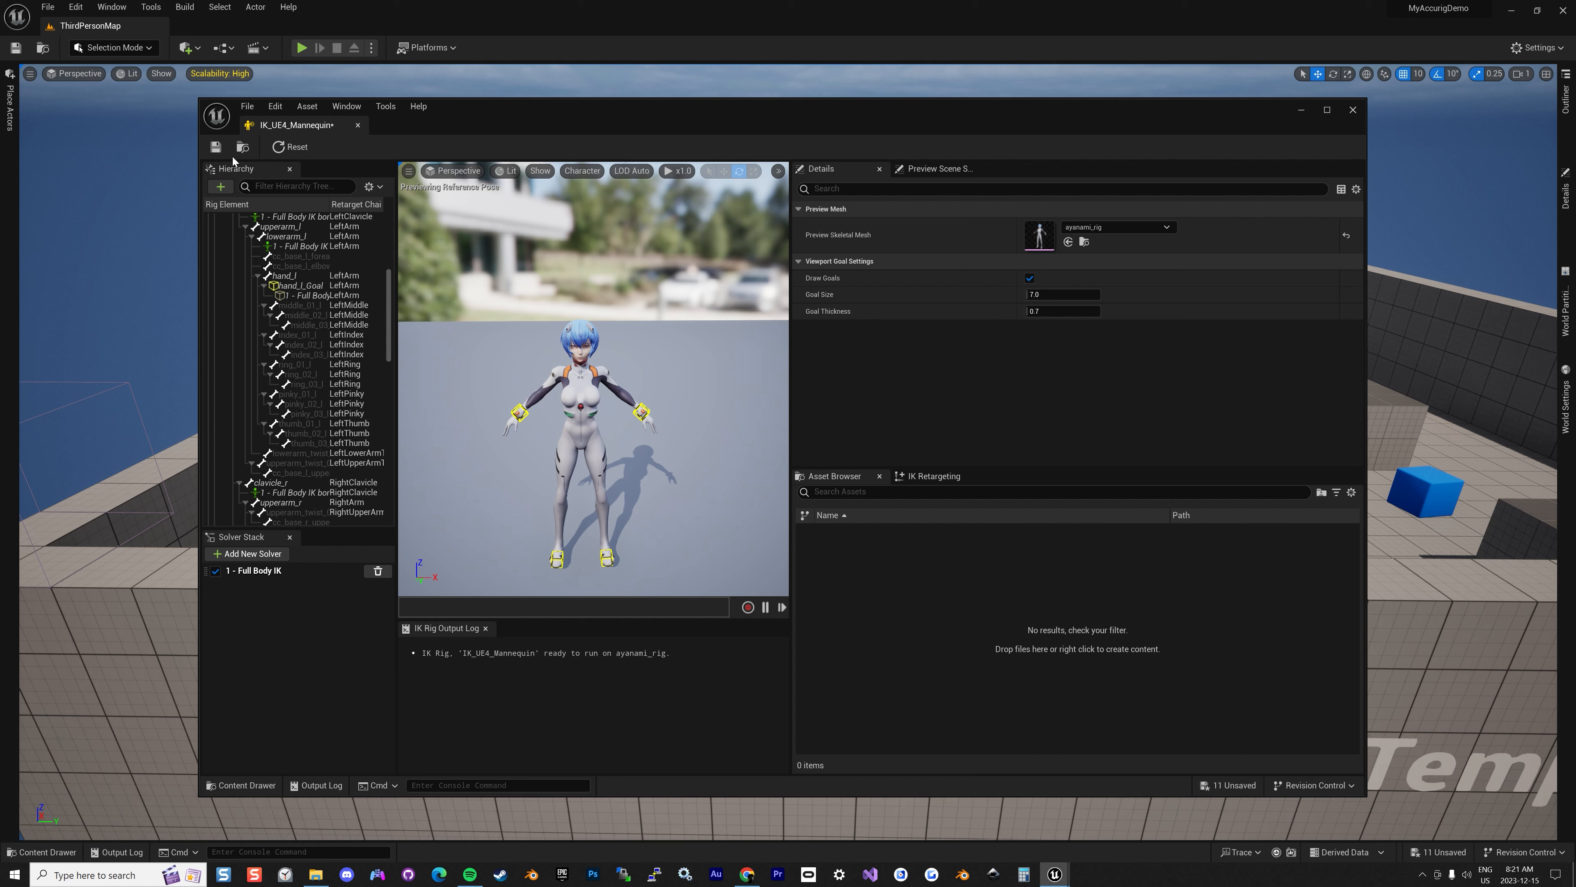
left_click(220, 152)
left_click(1353, 110)
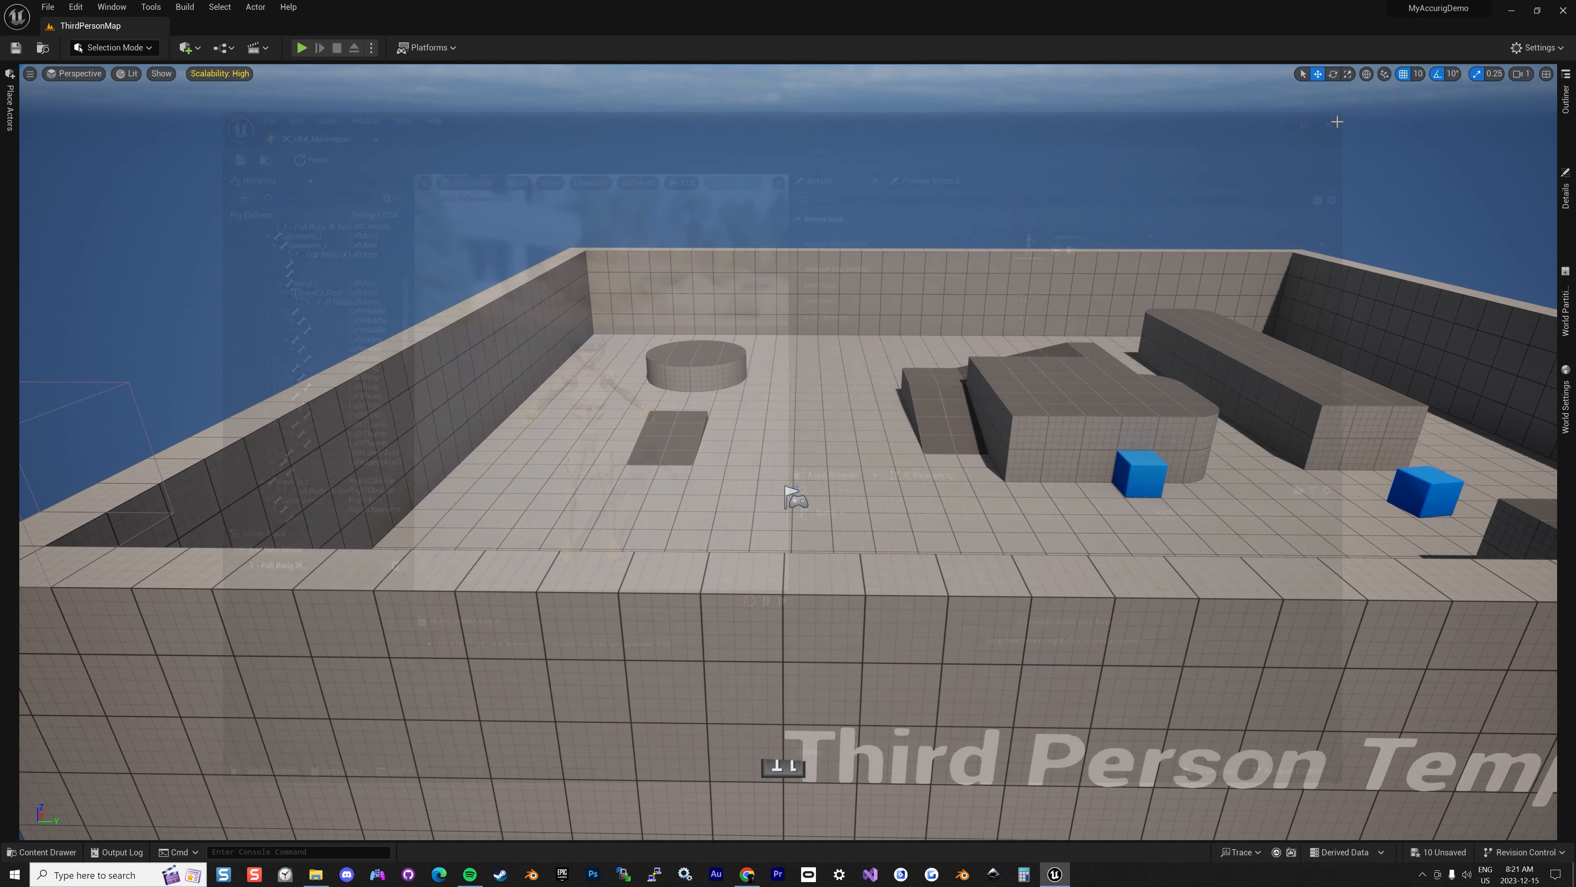
Preview the Jog_Fwd animation in the copied retargeter, check the available target IK rigs, and close the retargeter
left_click(41, 852)
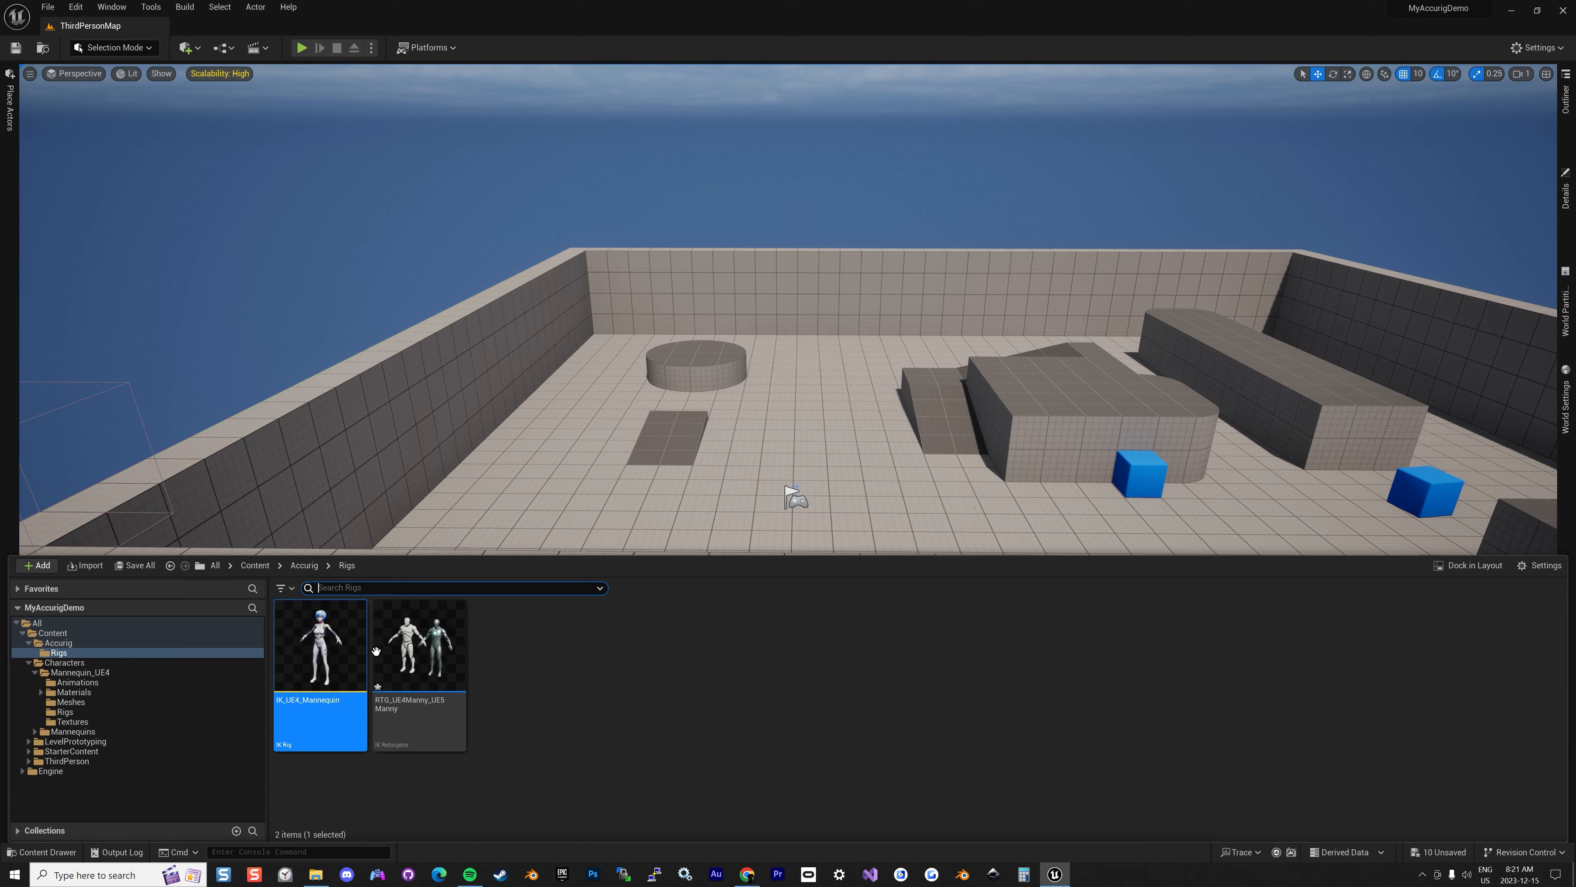
double_click(450, 646)
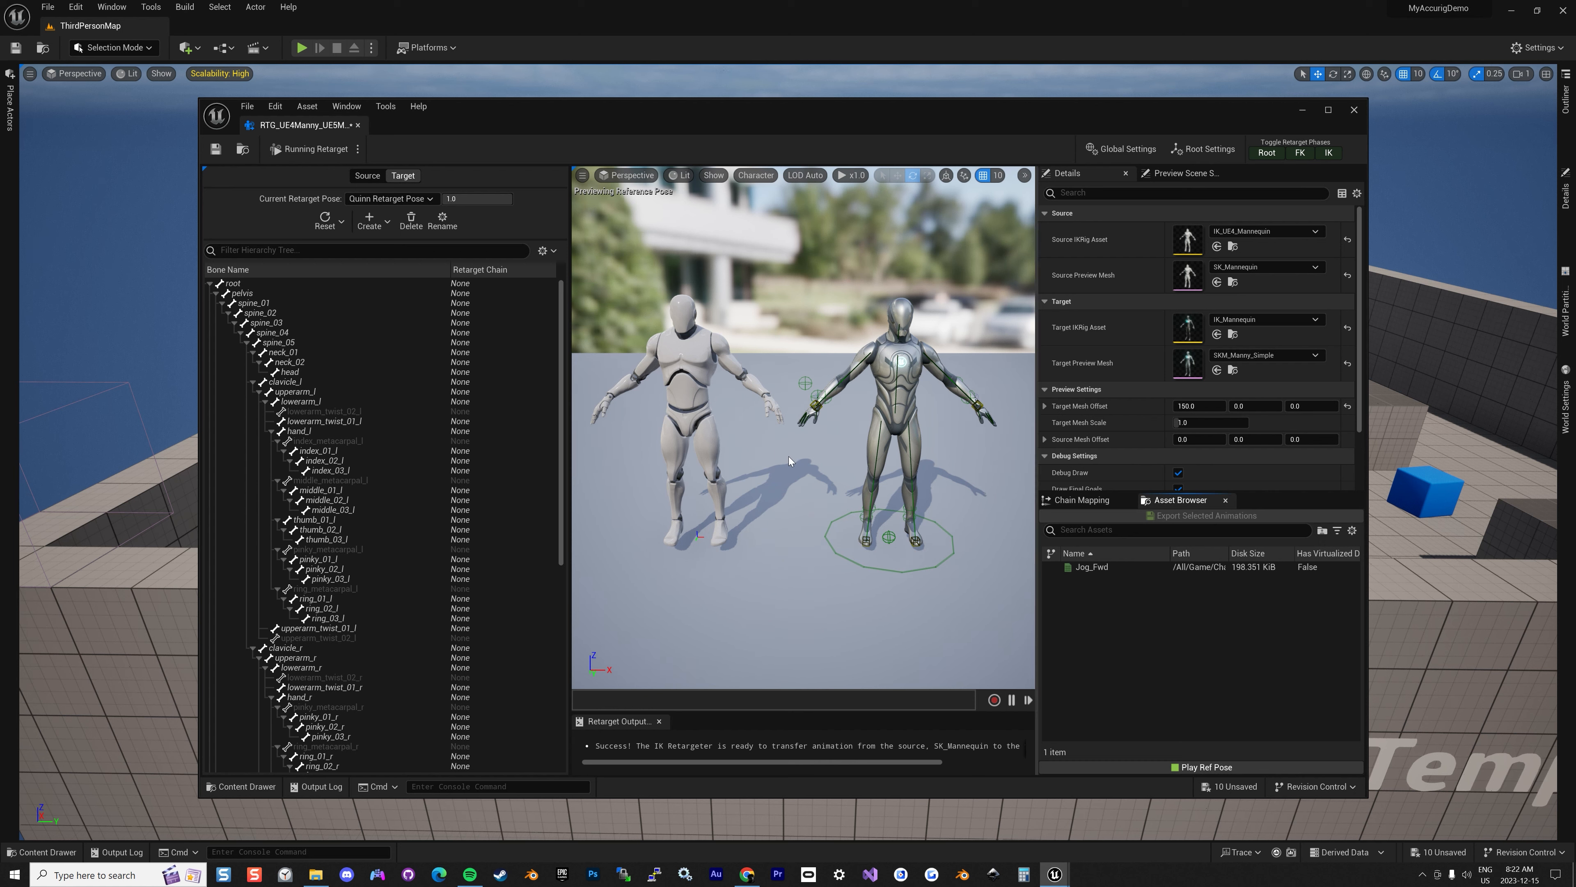
left_click(1115, 567)
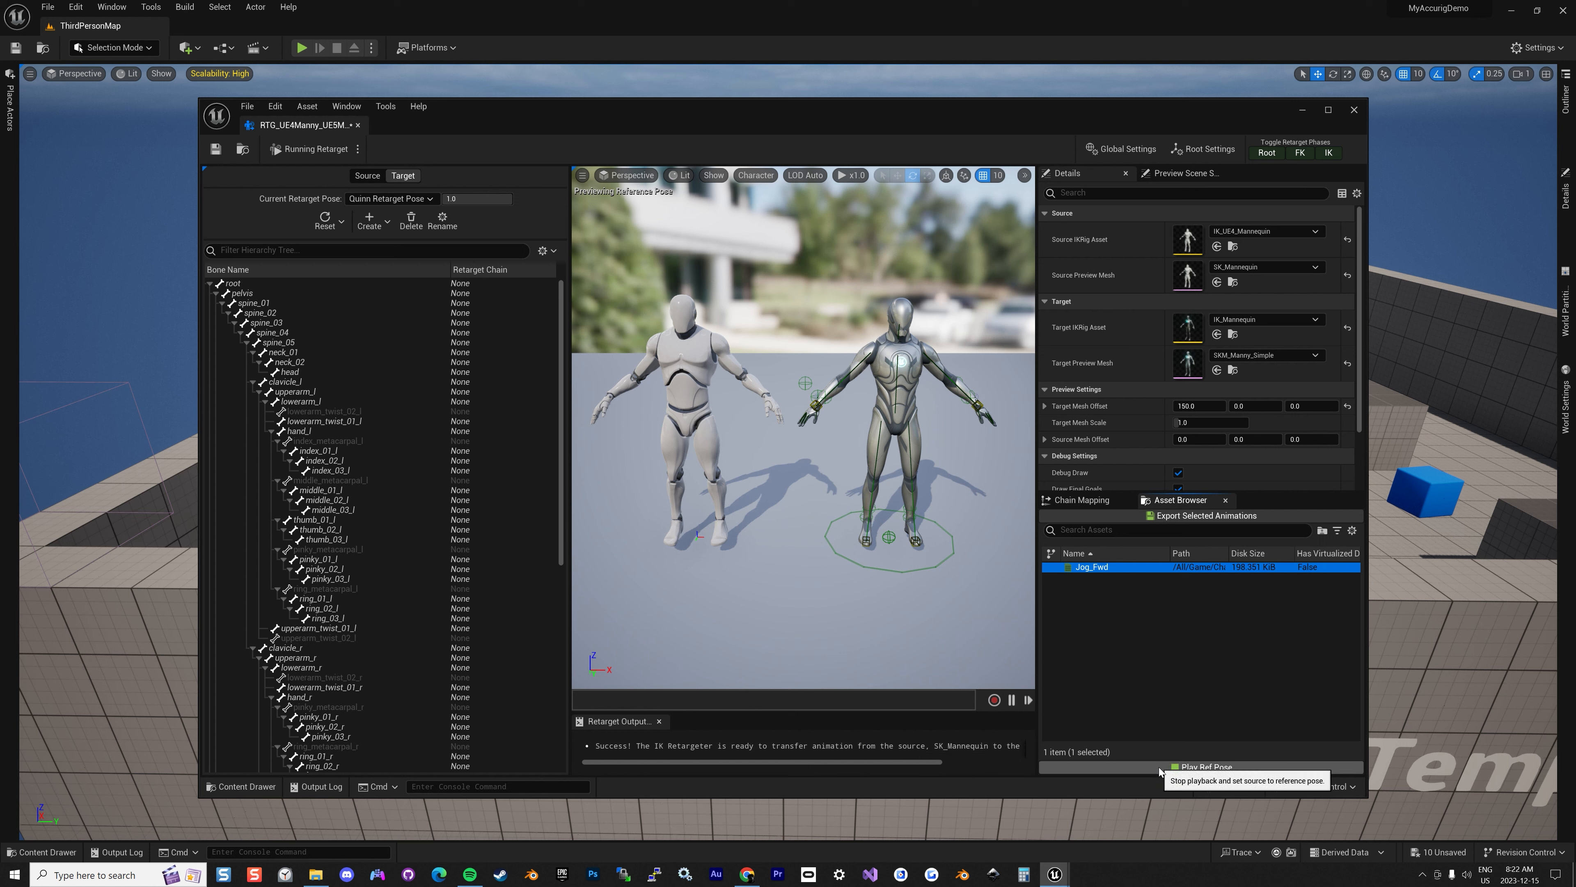
double_click(1133, 571)
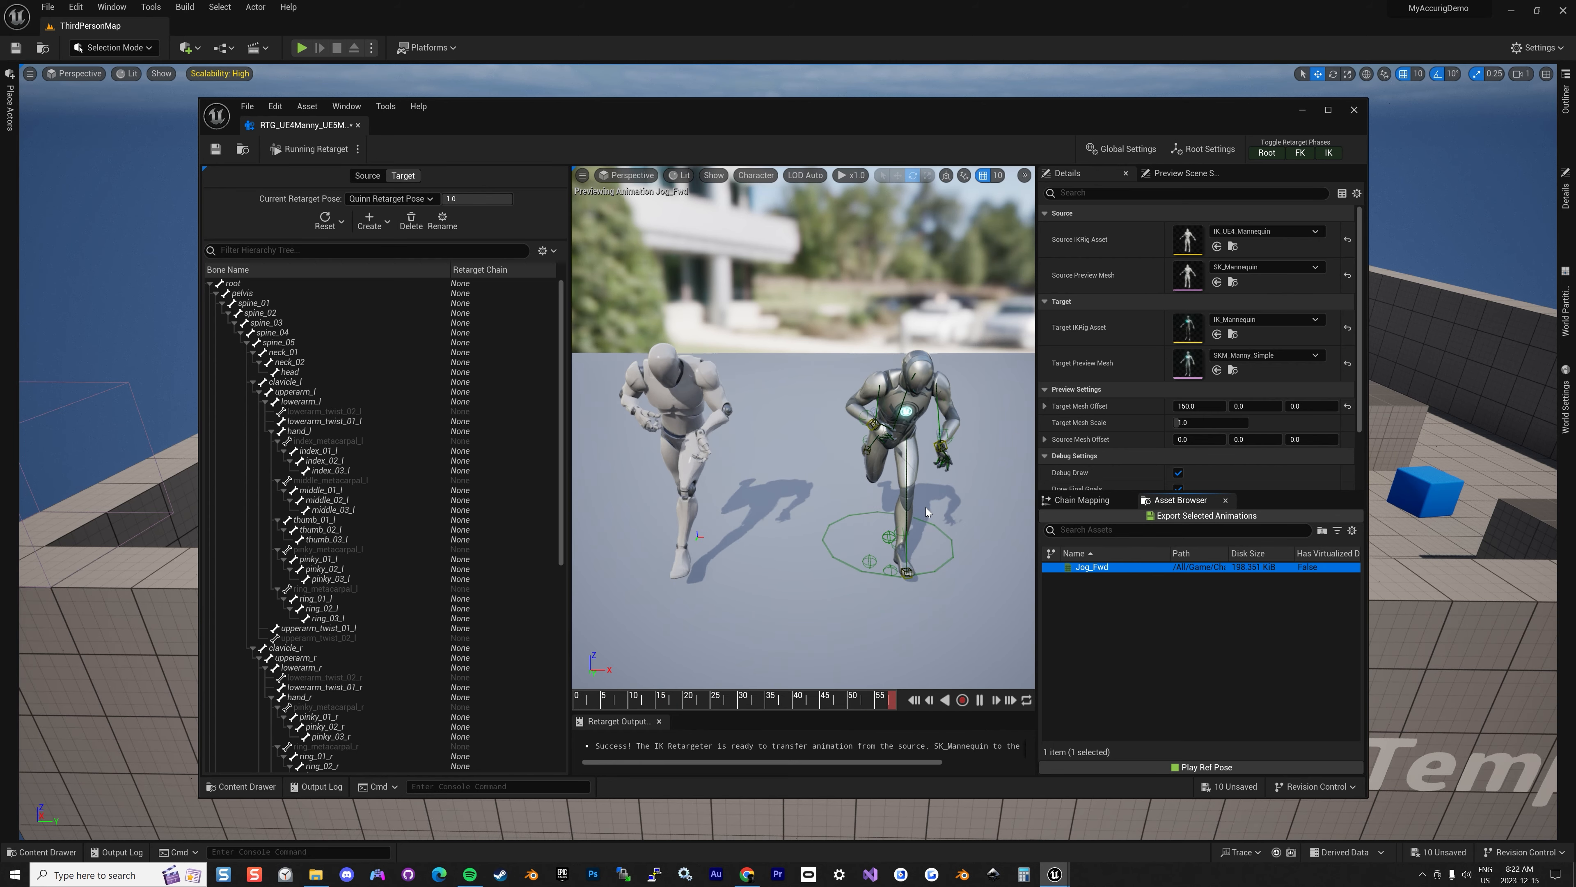
left_click(1277, 319)
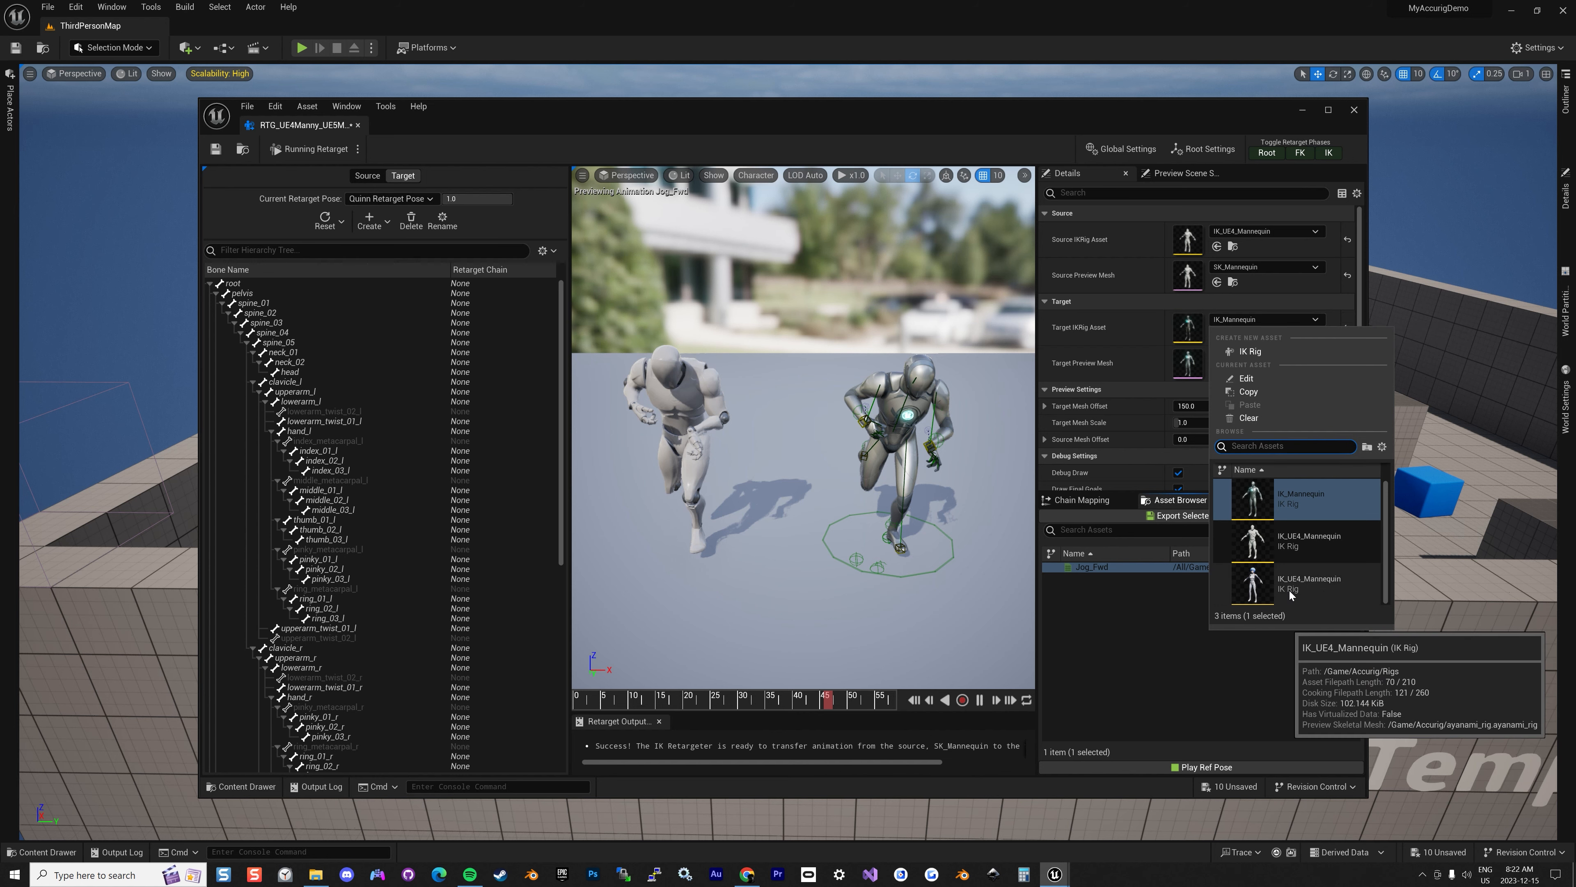
left_click(1354, 109)
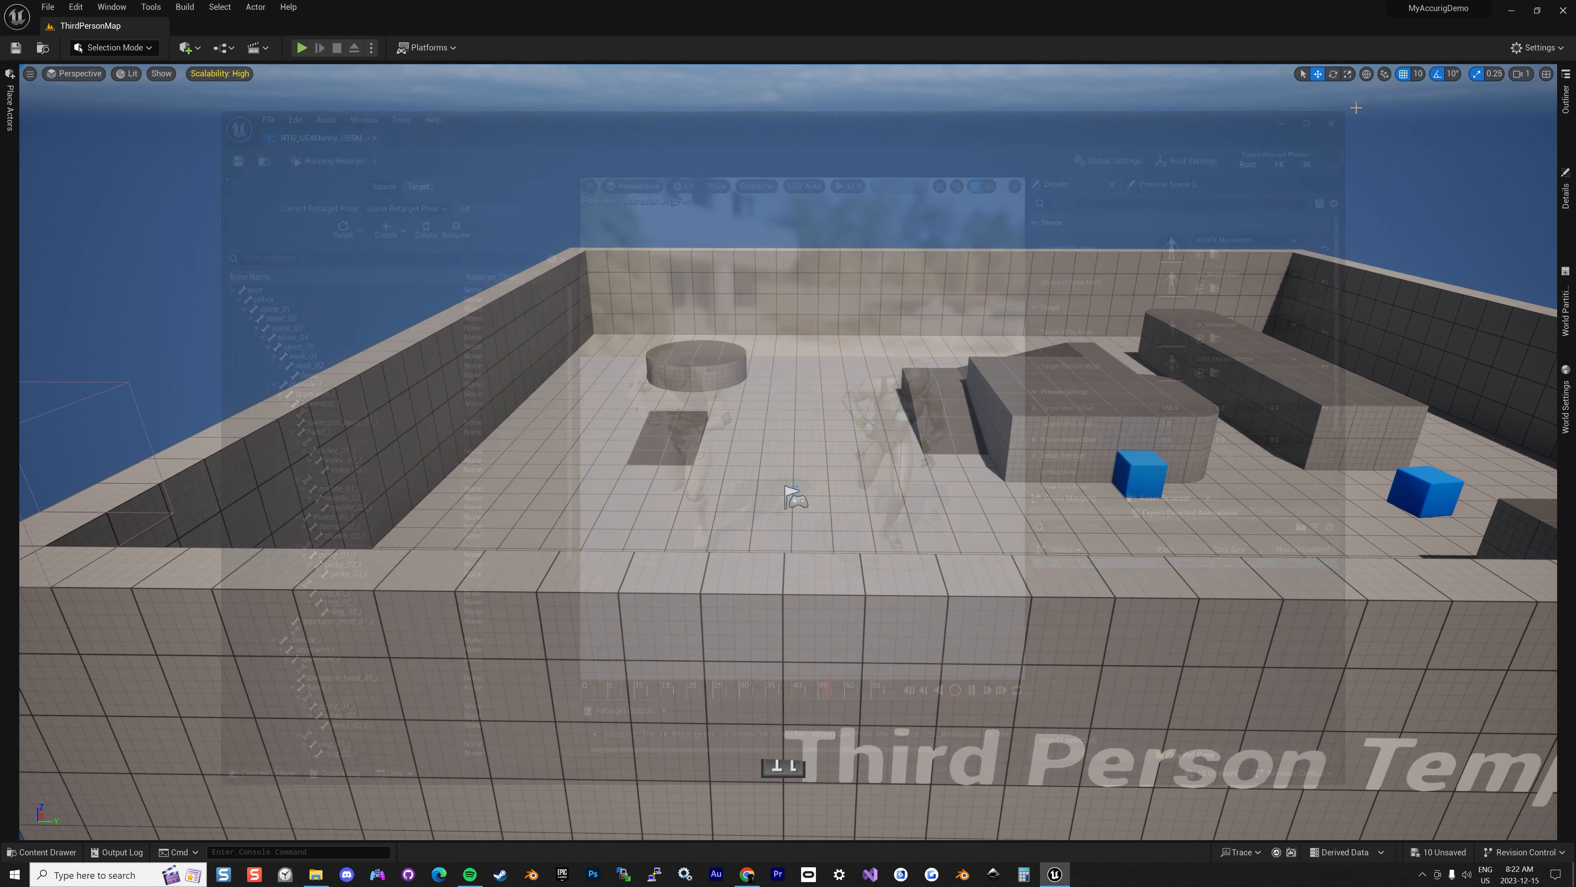
Rename the copied IK_UE4_Mannequin rig in Accurig's Rigs folder as IK_Accurig
left_click(41, 851)
left_click(327, 744)
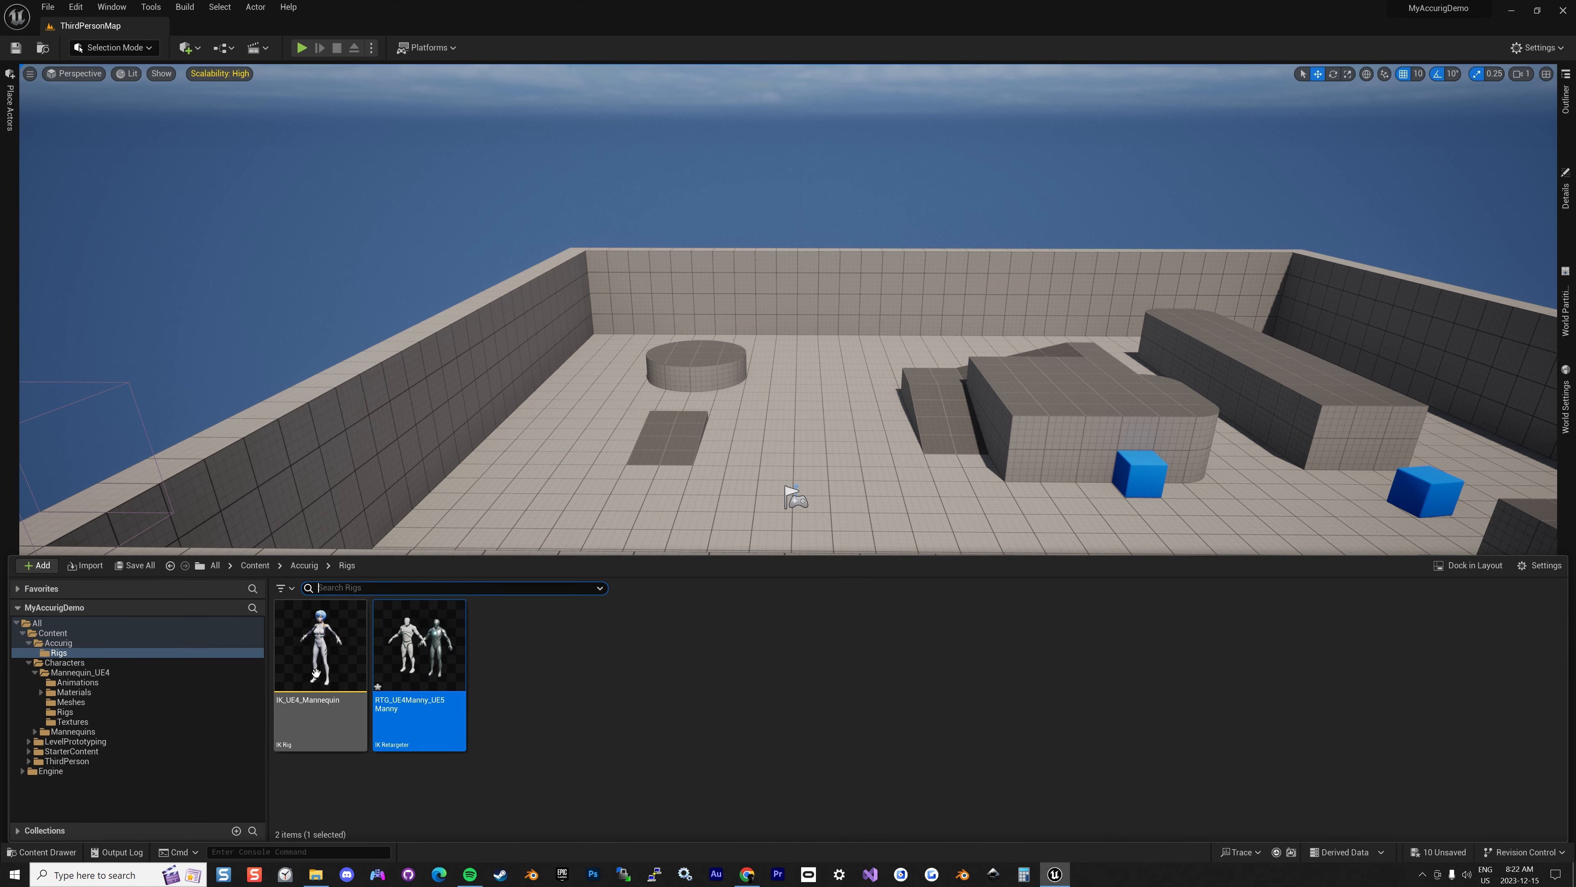
key("F2")
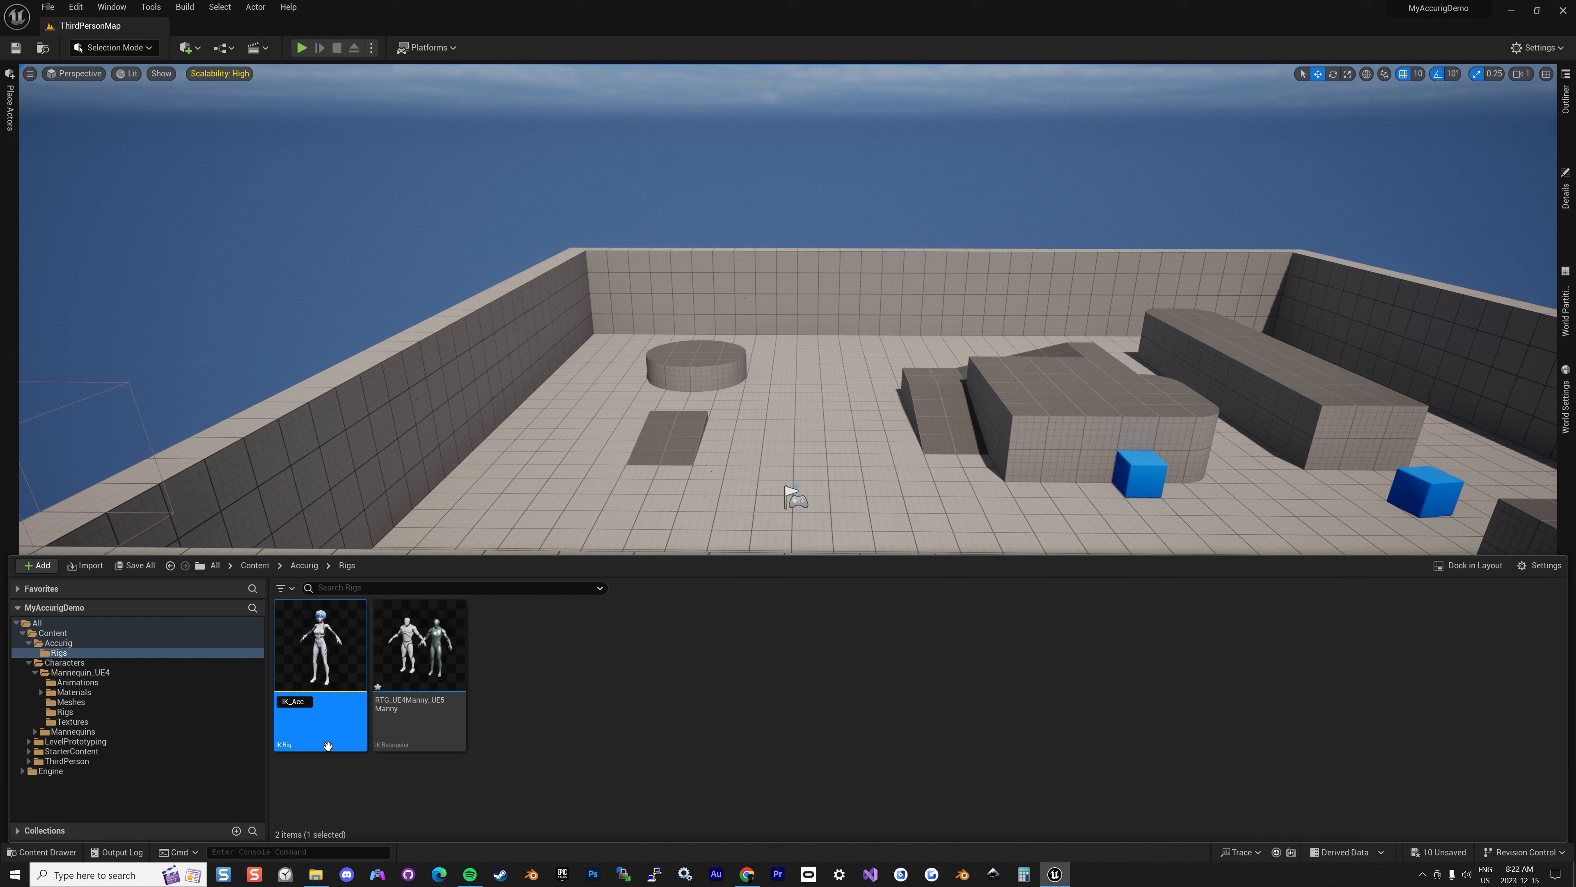
key("Return")
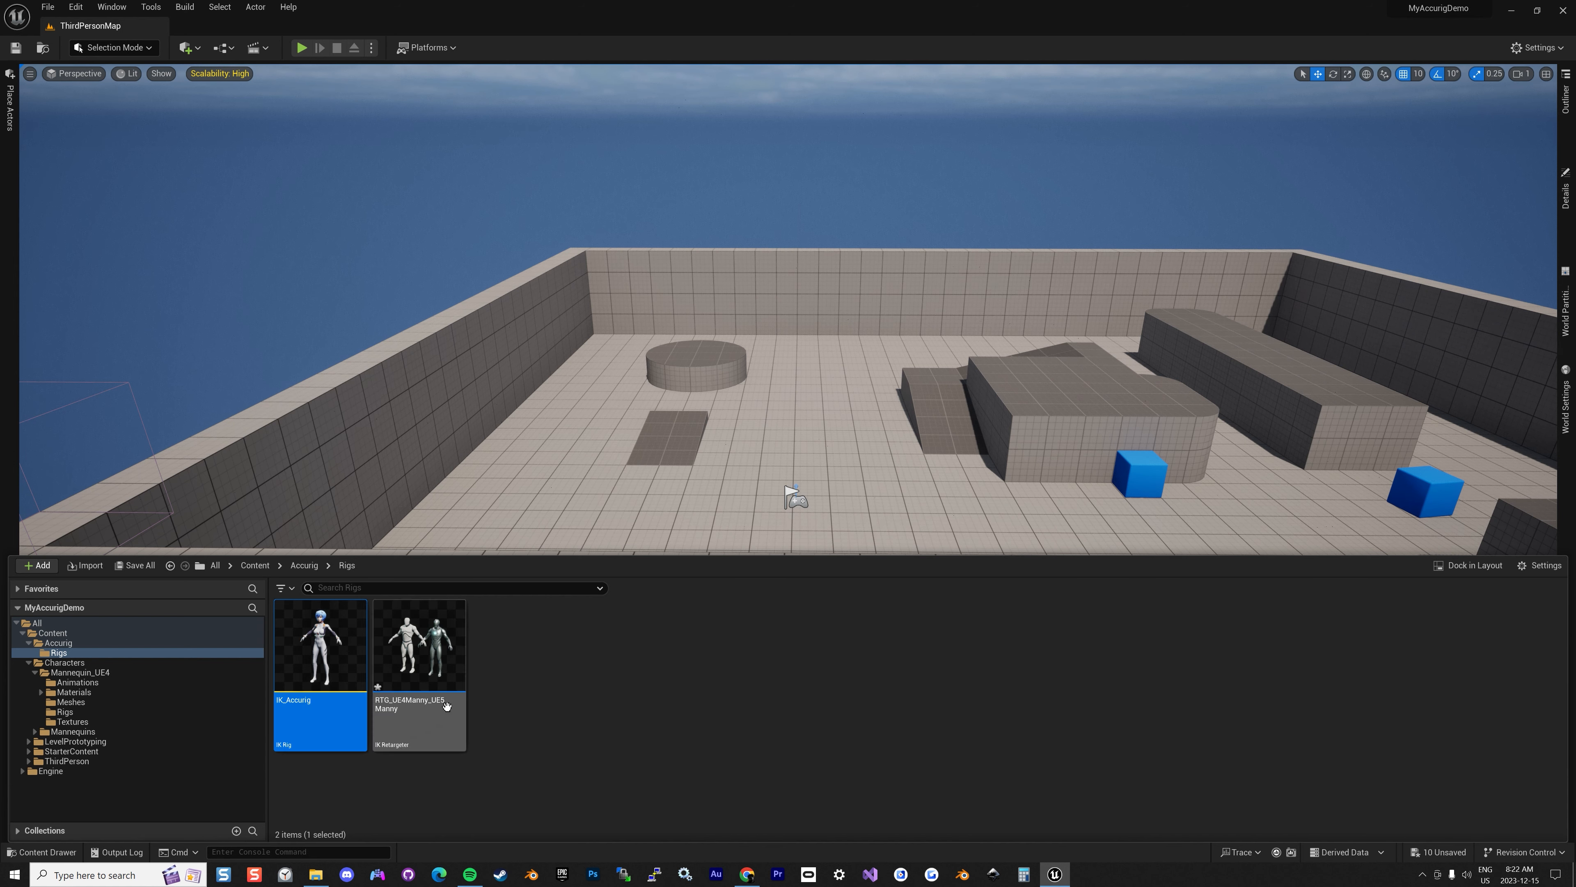
Reopen the copied RTG_UE4Manny_UE5Manny retargeter and set its target IKRig asset to IK_Accurig
left_click(434, 683)
double_click(434, 683)
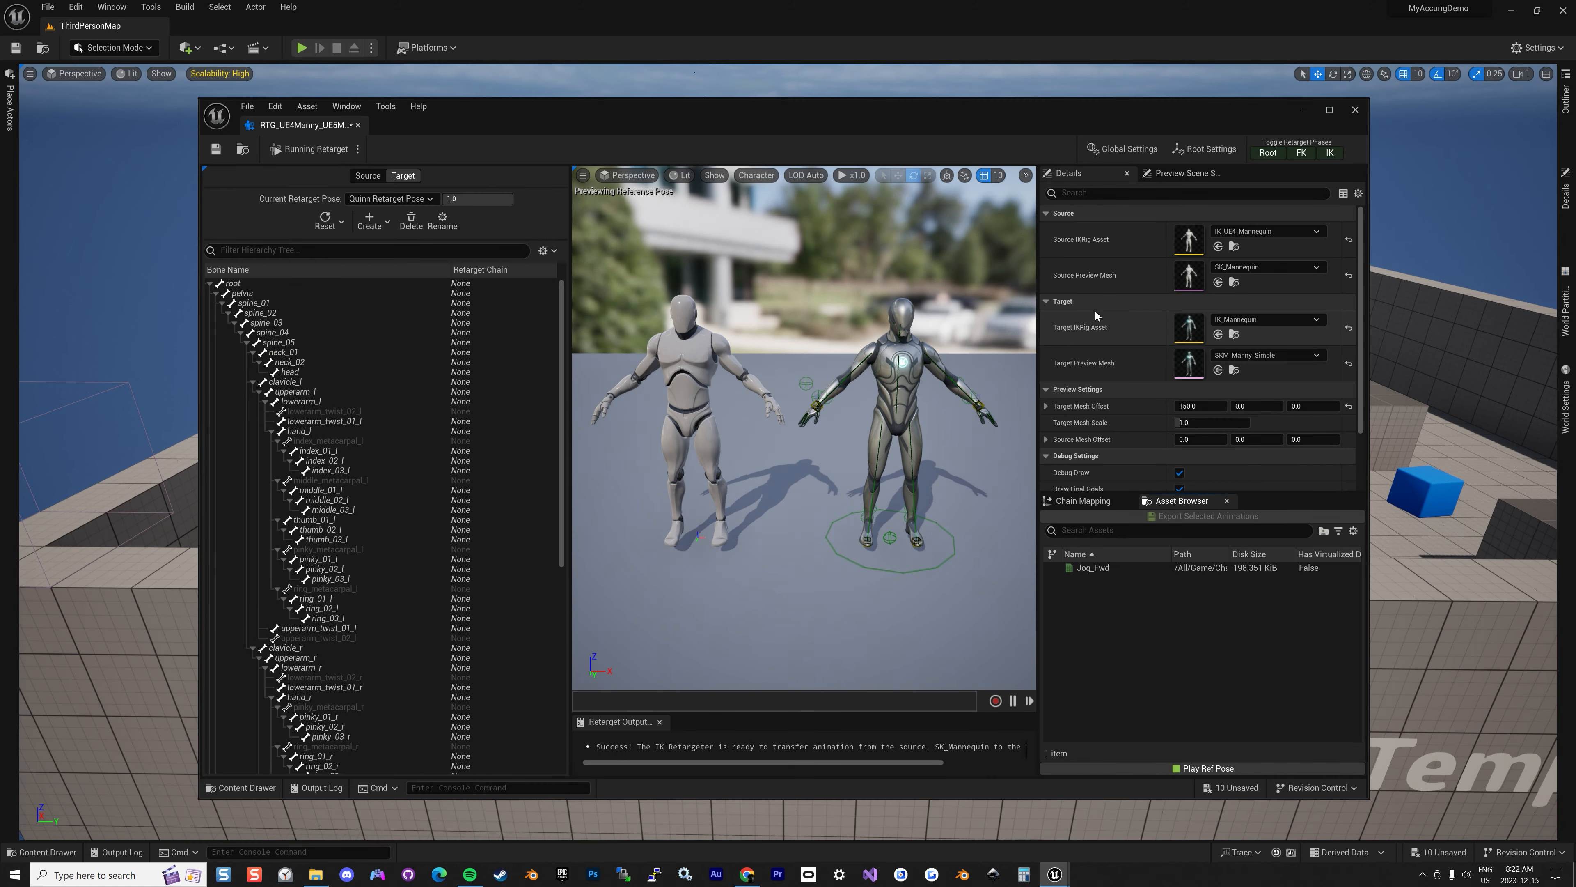
left_click(1260, 327)
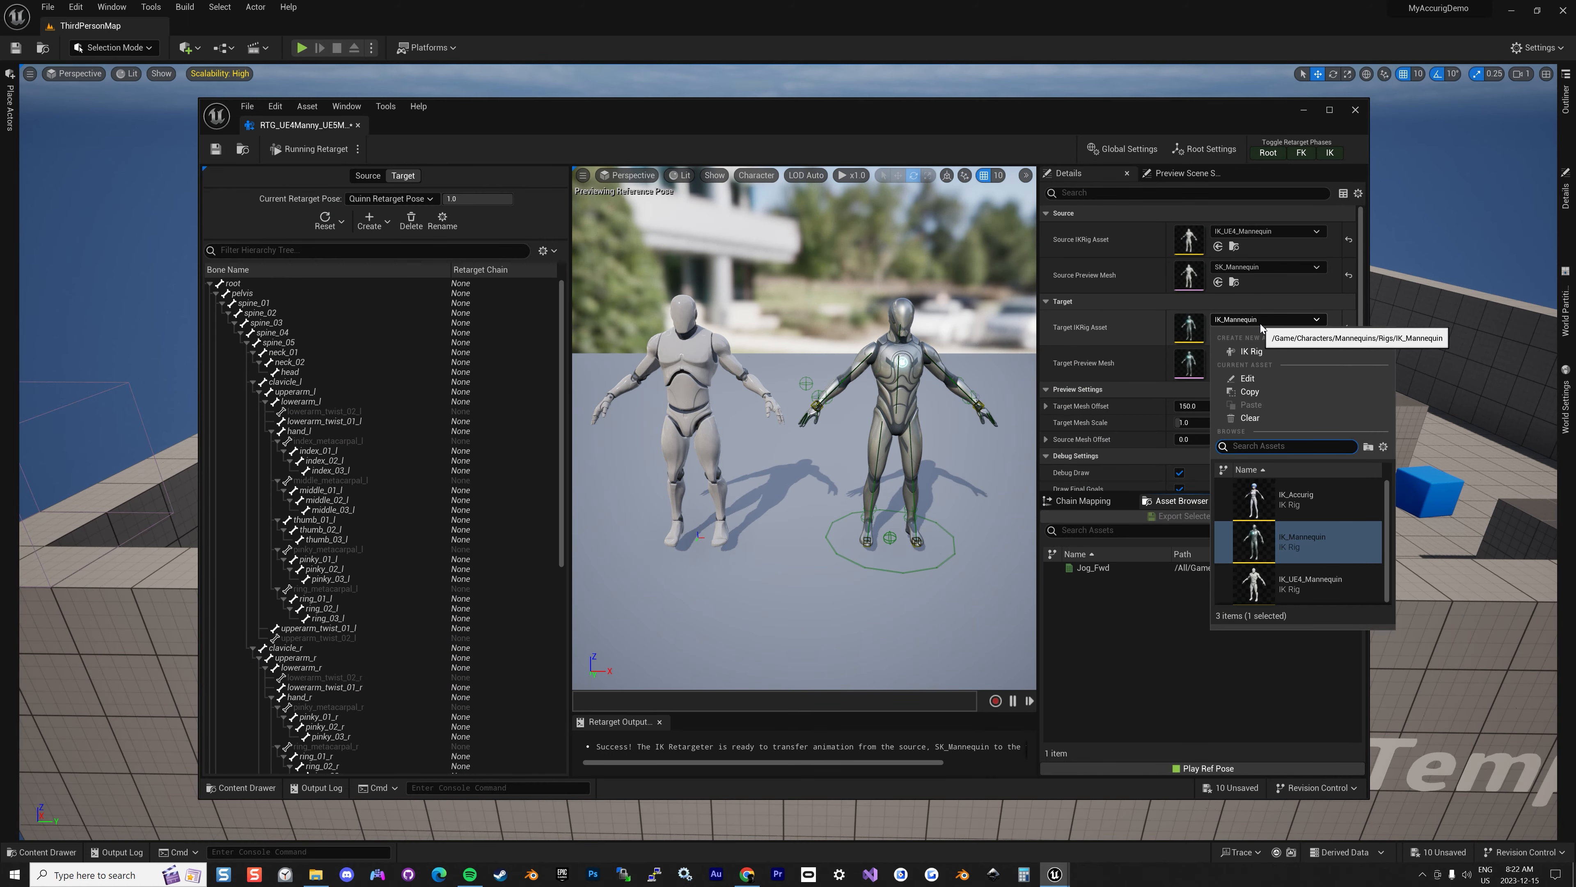
left_click(1281, 547)
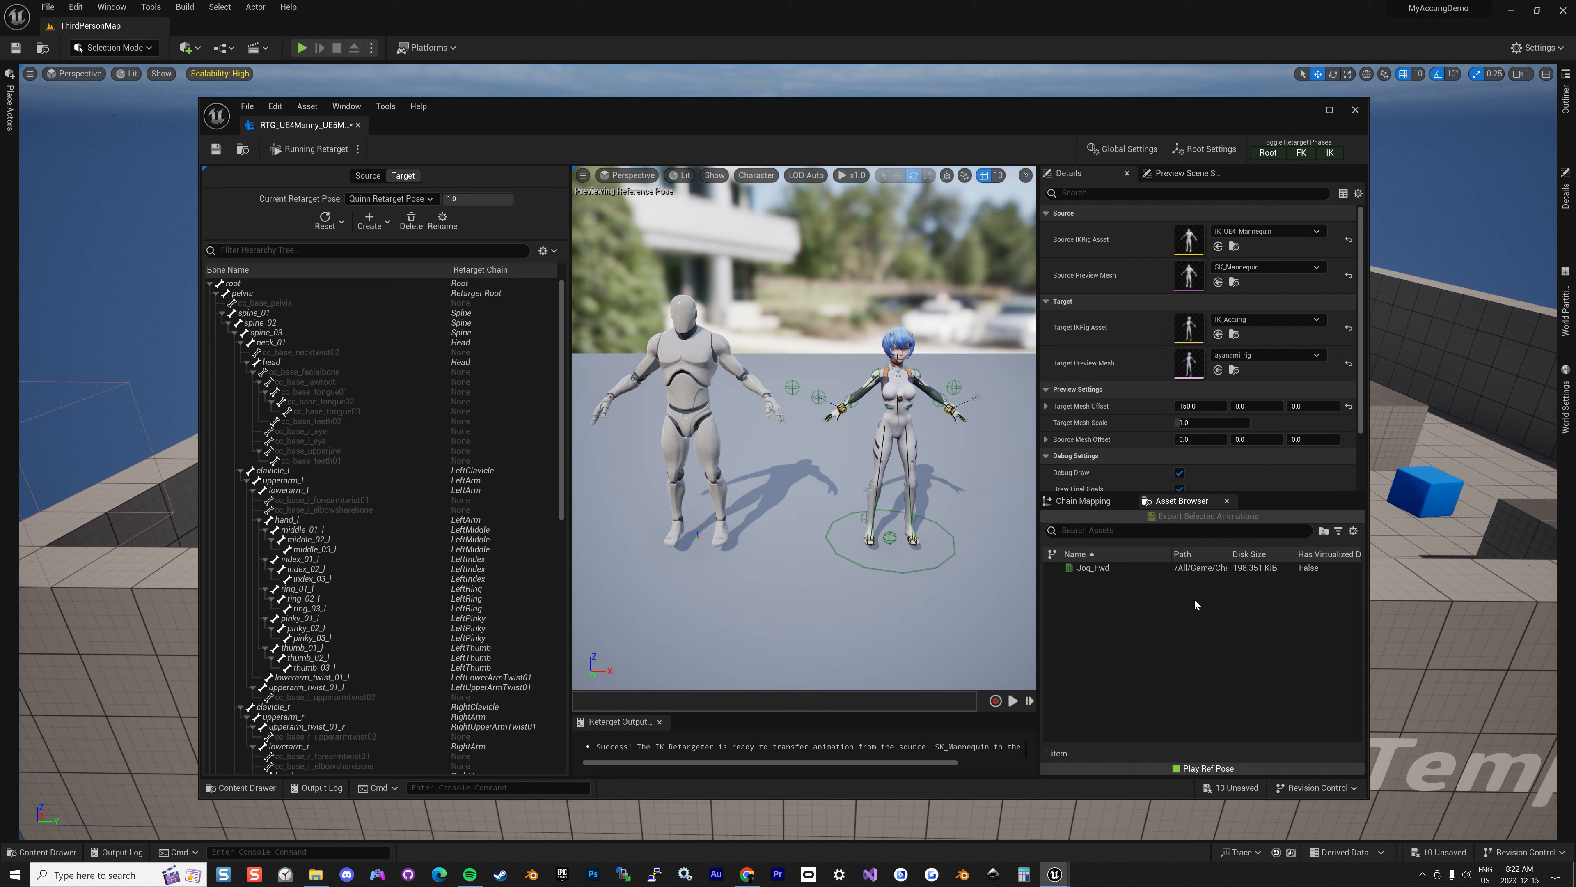
Play Jog_Fwd in the retargeter and inspect the animation on the ayanami character
left_click(1180, 568)
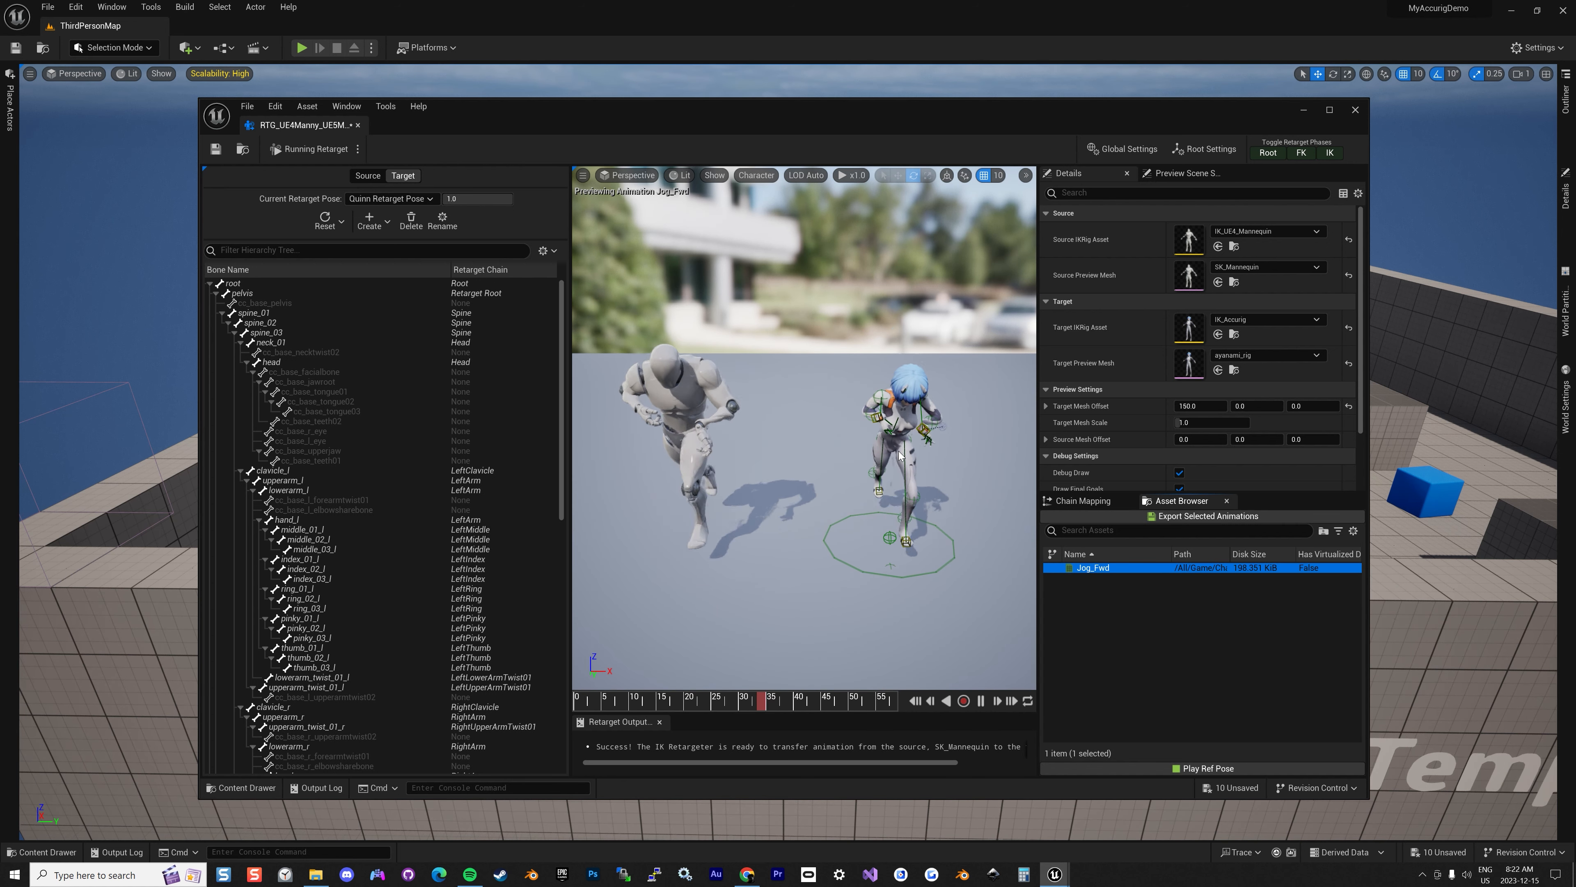
mouse_move(899, 455)
left_mouse_down()
mouse_move(860, 435)
mouse_move(943, 434)
mouse_move(895, 452)
left_mouse_up()
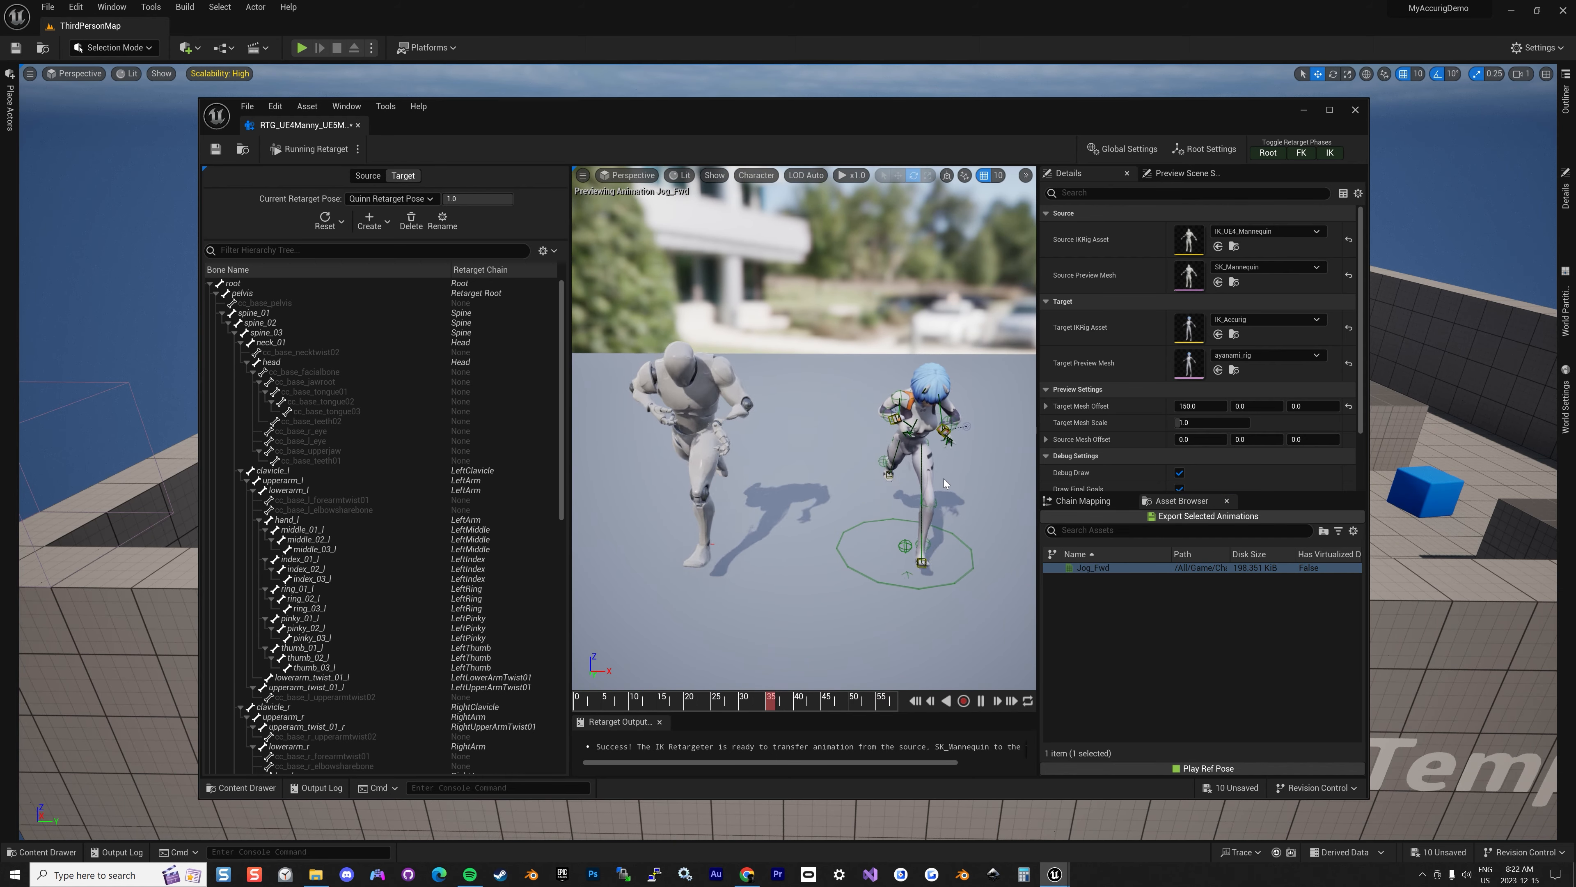
scroll(906, 515, "up", 5)
scroll(906, 515, "down", 5)
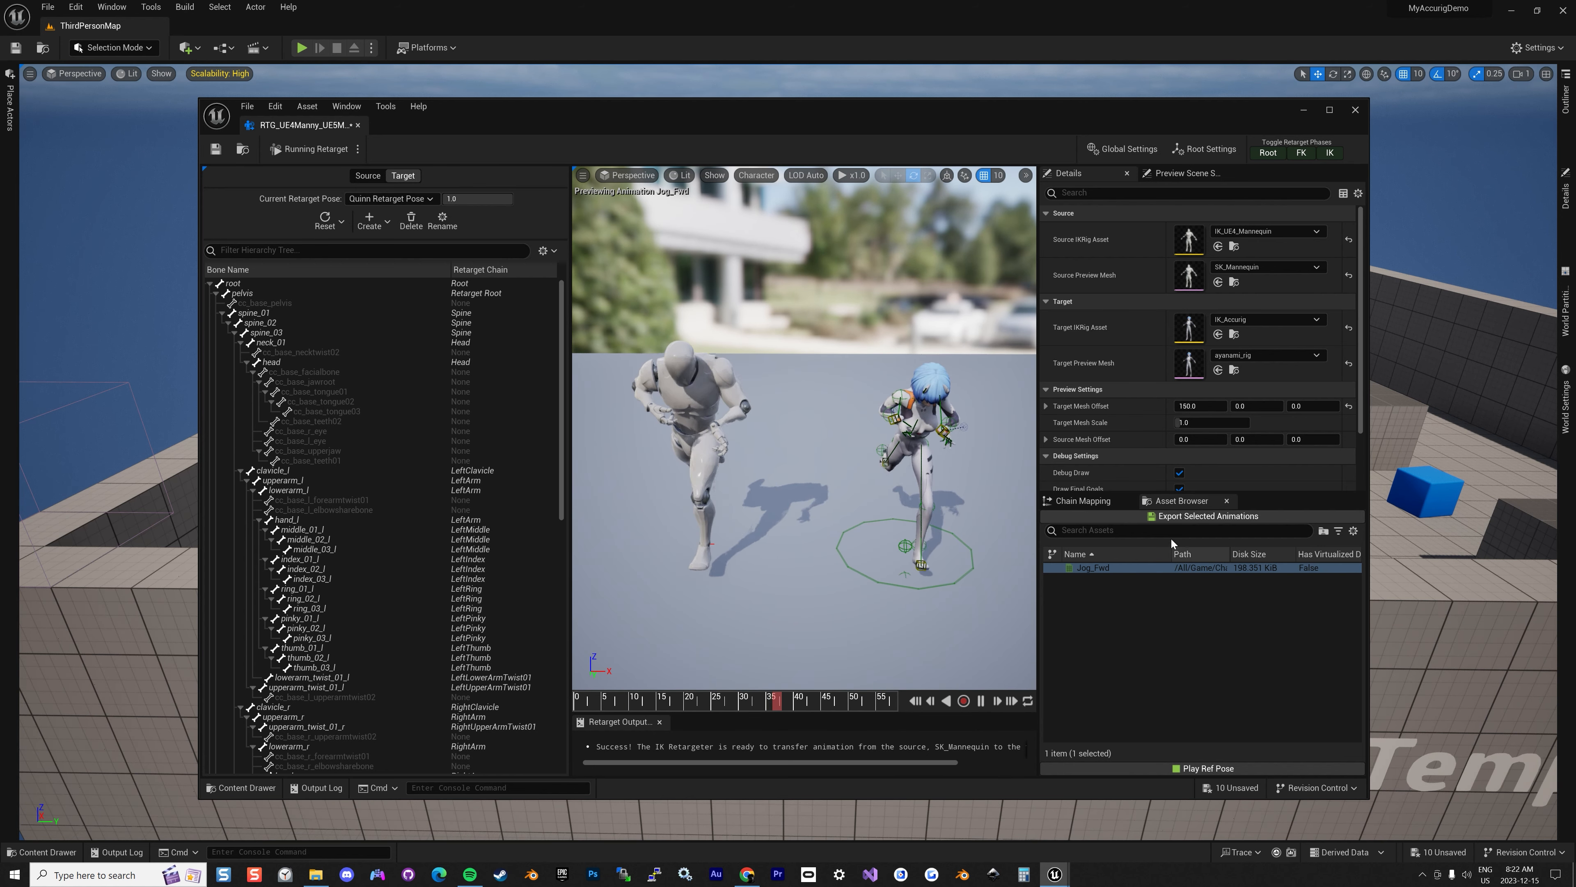
Create an Animations folder under Accurig while exporting, export the retargeted Jog_Fwd animation to the Characters folder, and close the content browser window
left_click(1185, 520)
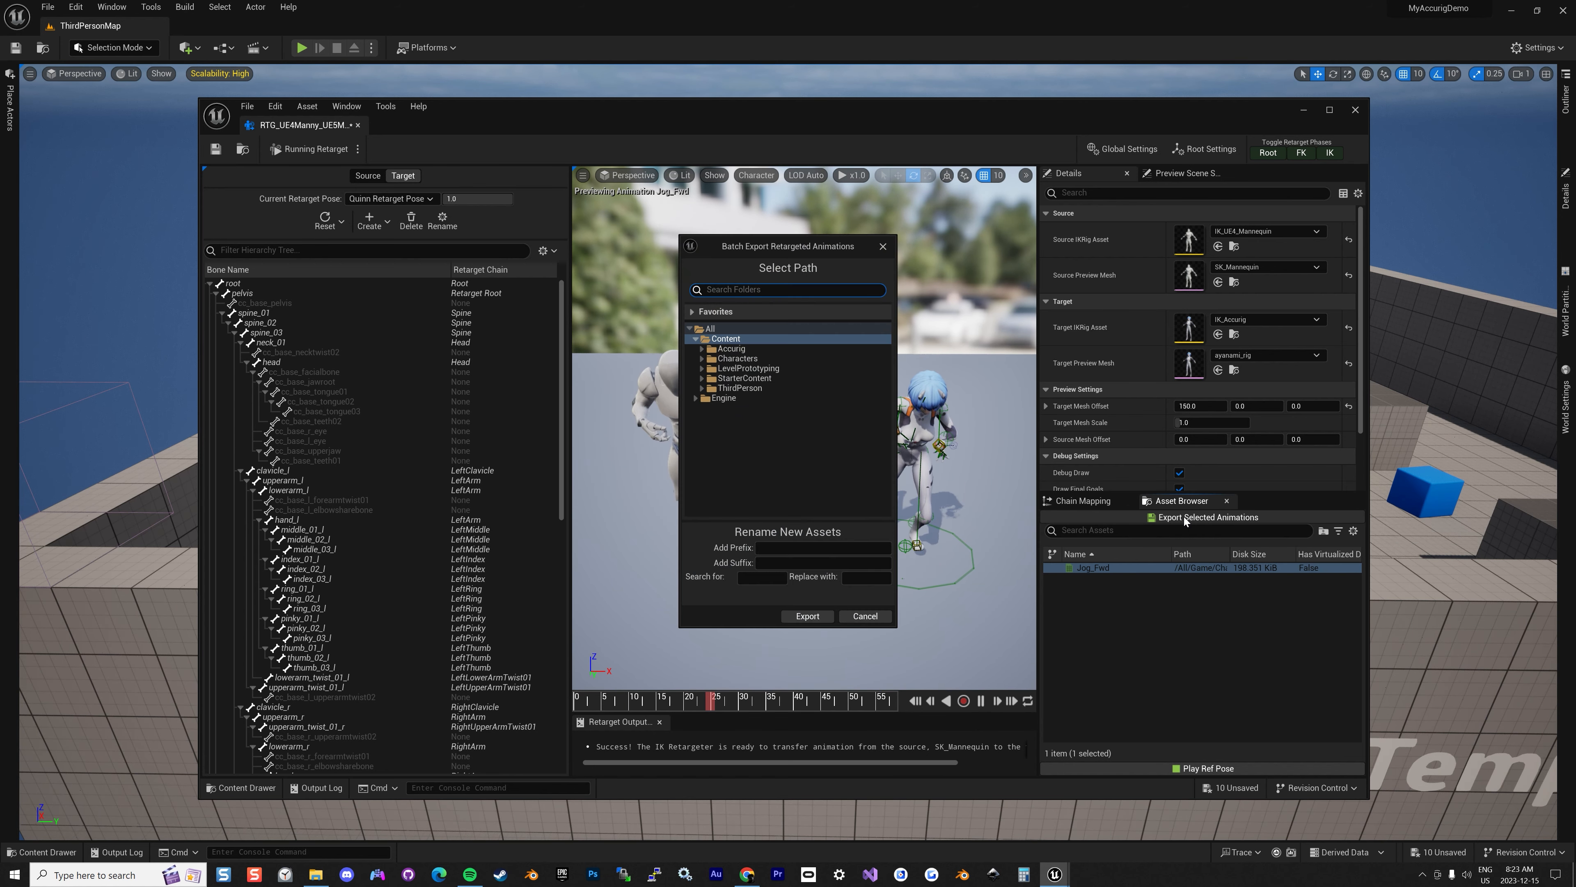
left_click(726, 349)
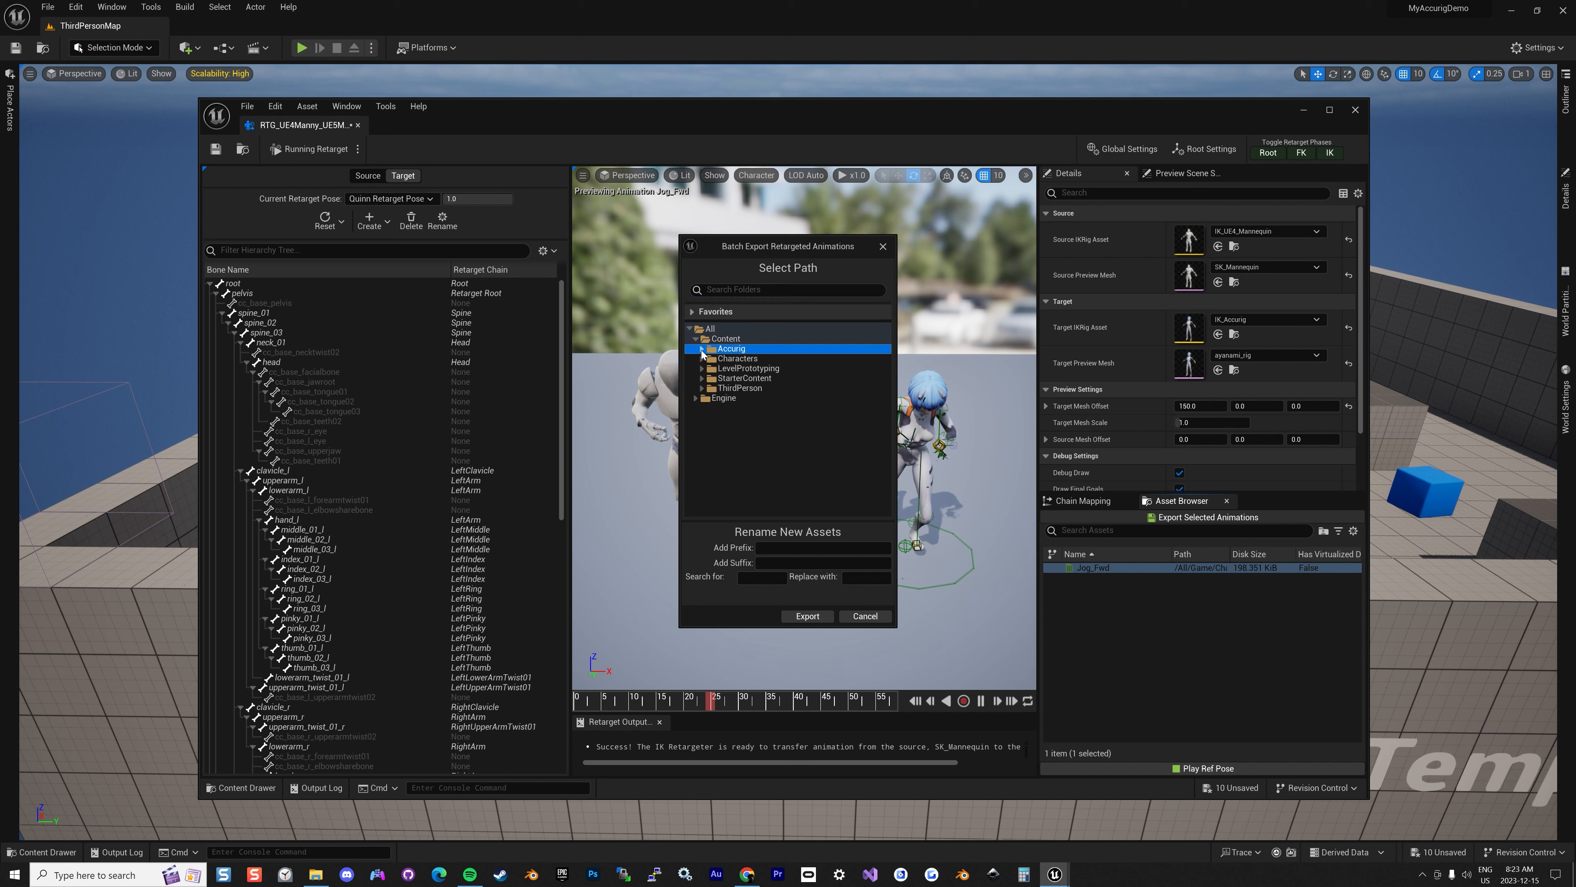
left_click(757, 360)
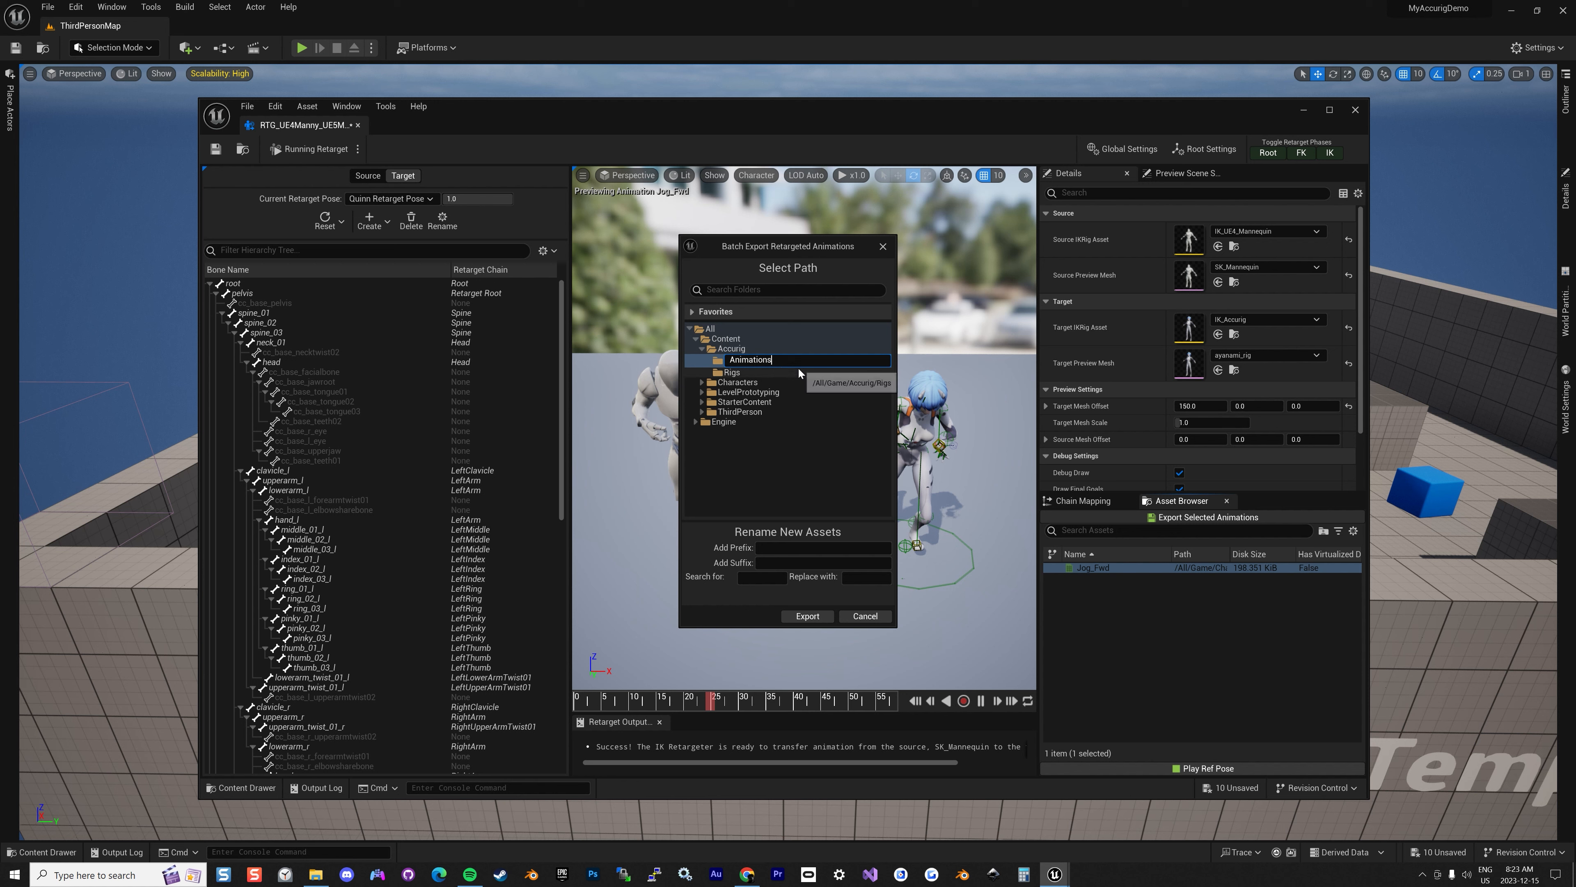
left_click(799, 385)
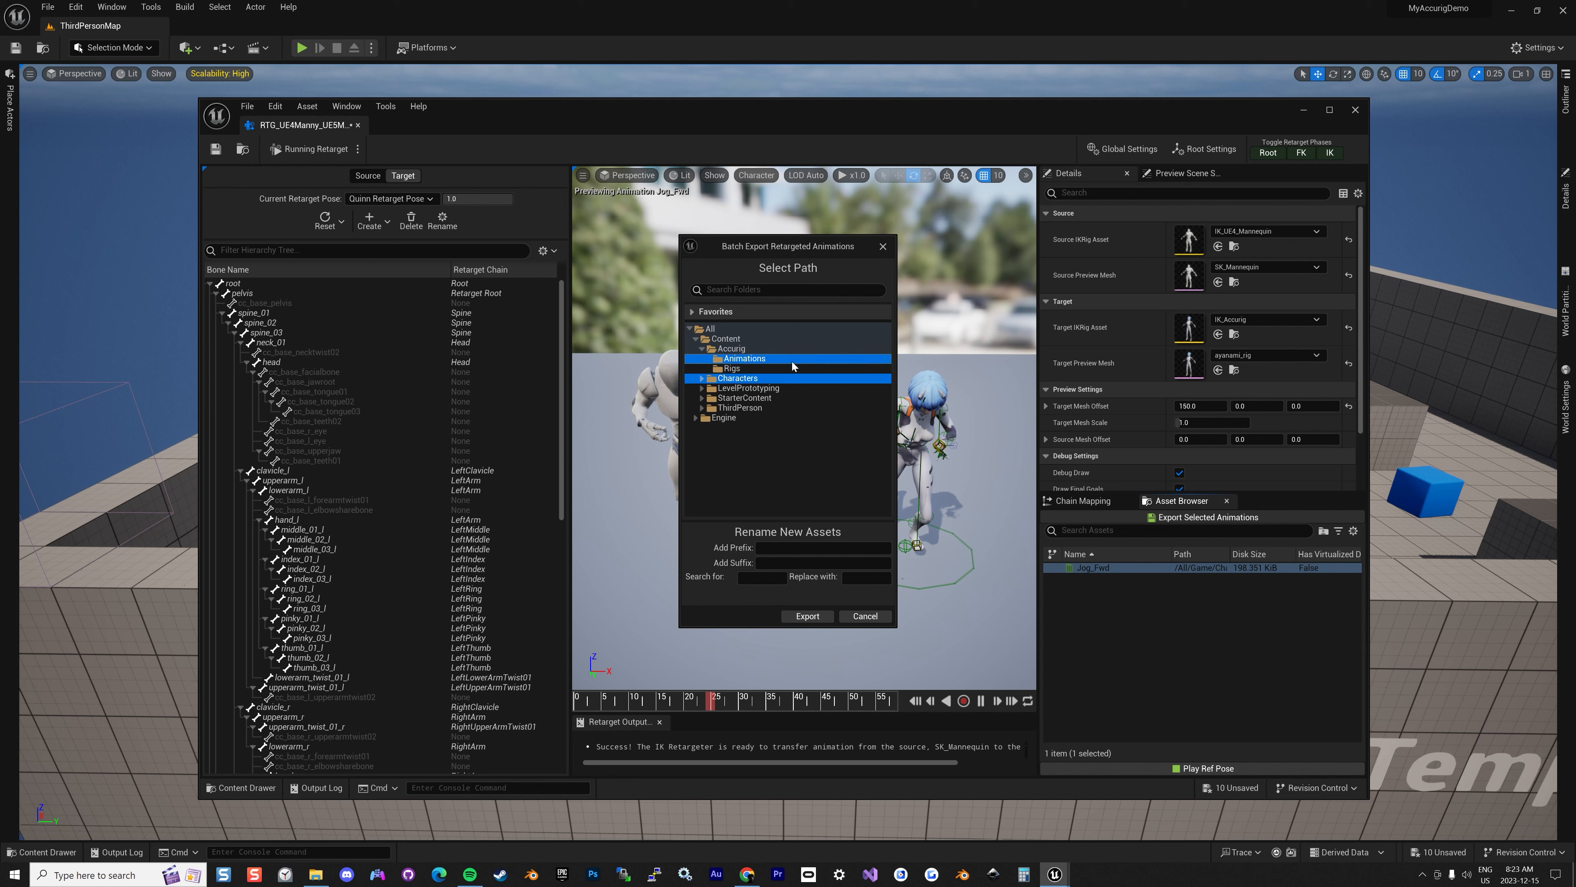
left_click(814, 619)
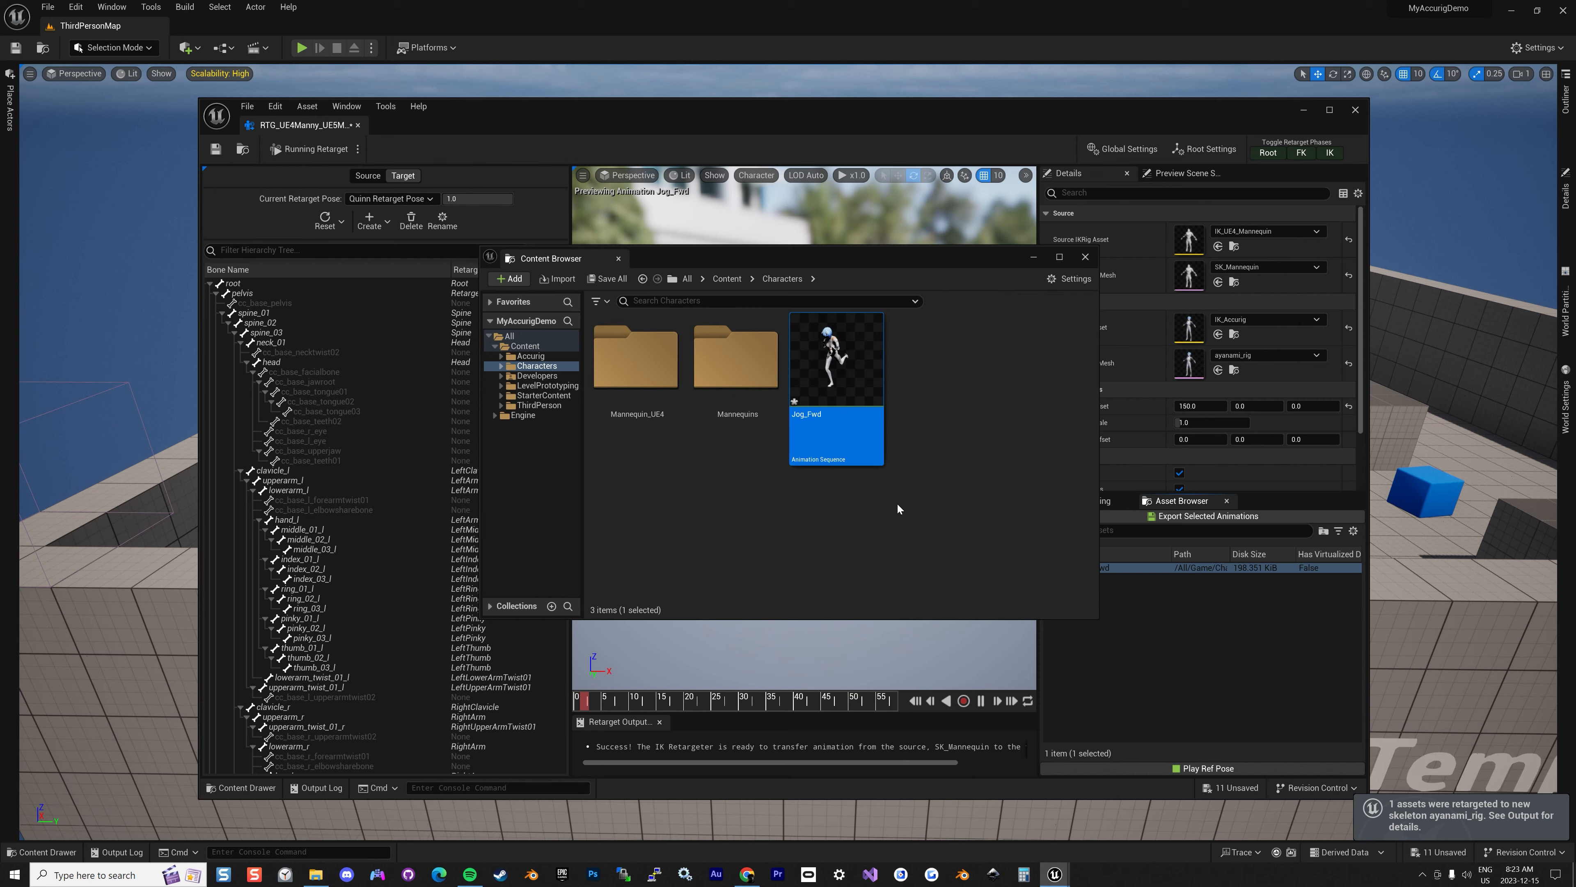
left_click(1087, 258)
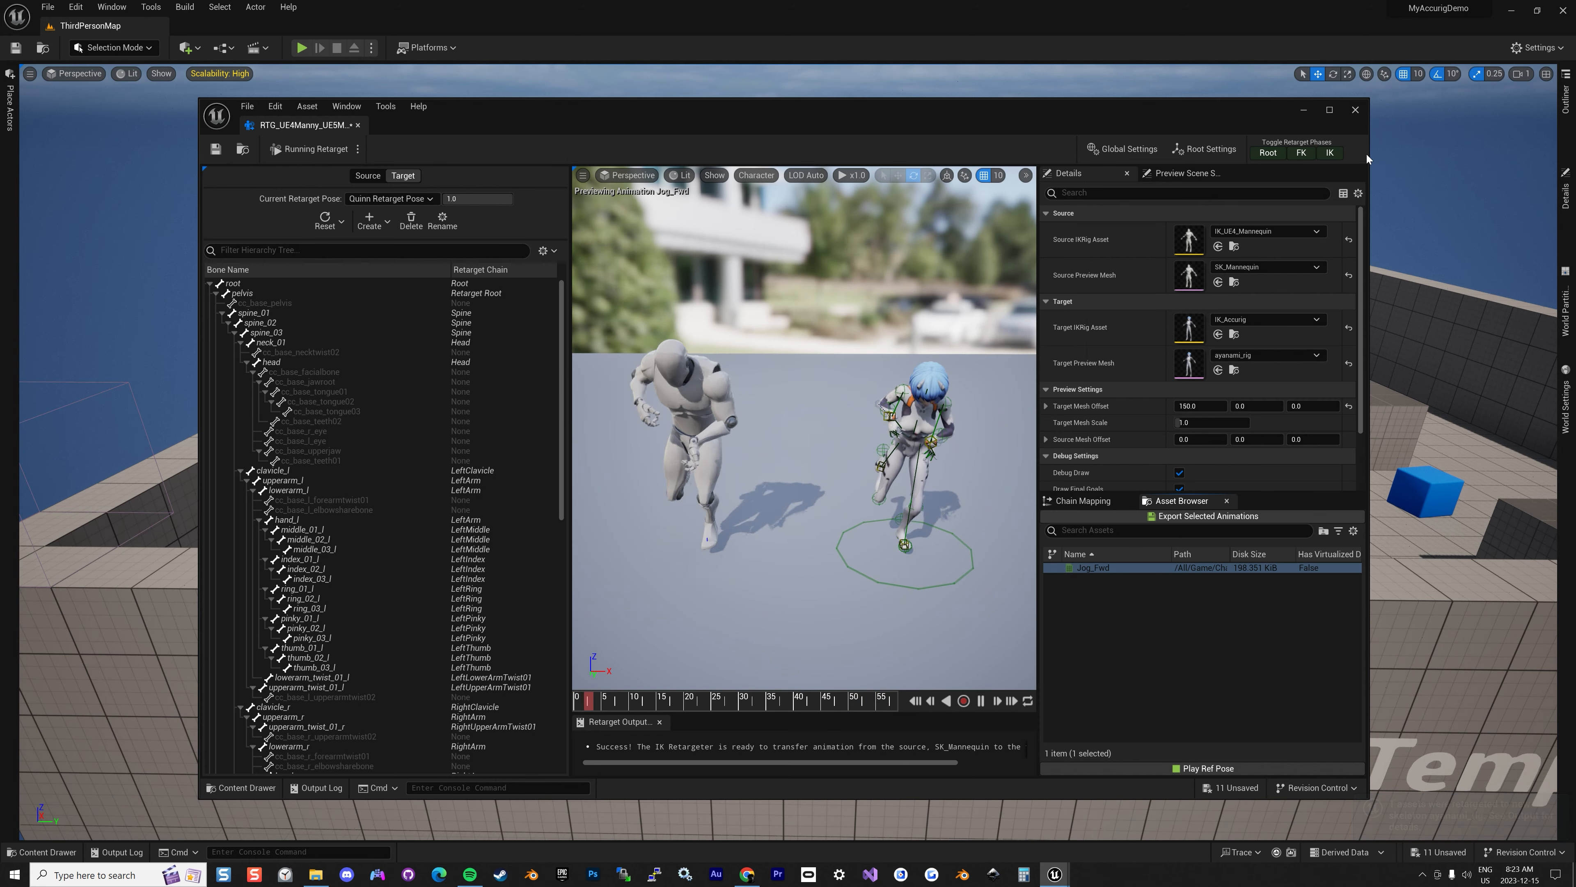
Close the retargeter and place the ayanami_rig skeletal mesh from the Accurig folder on the level floor
left_click(1355, 109)
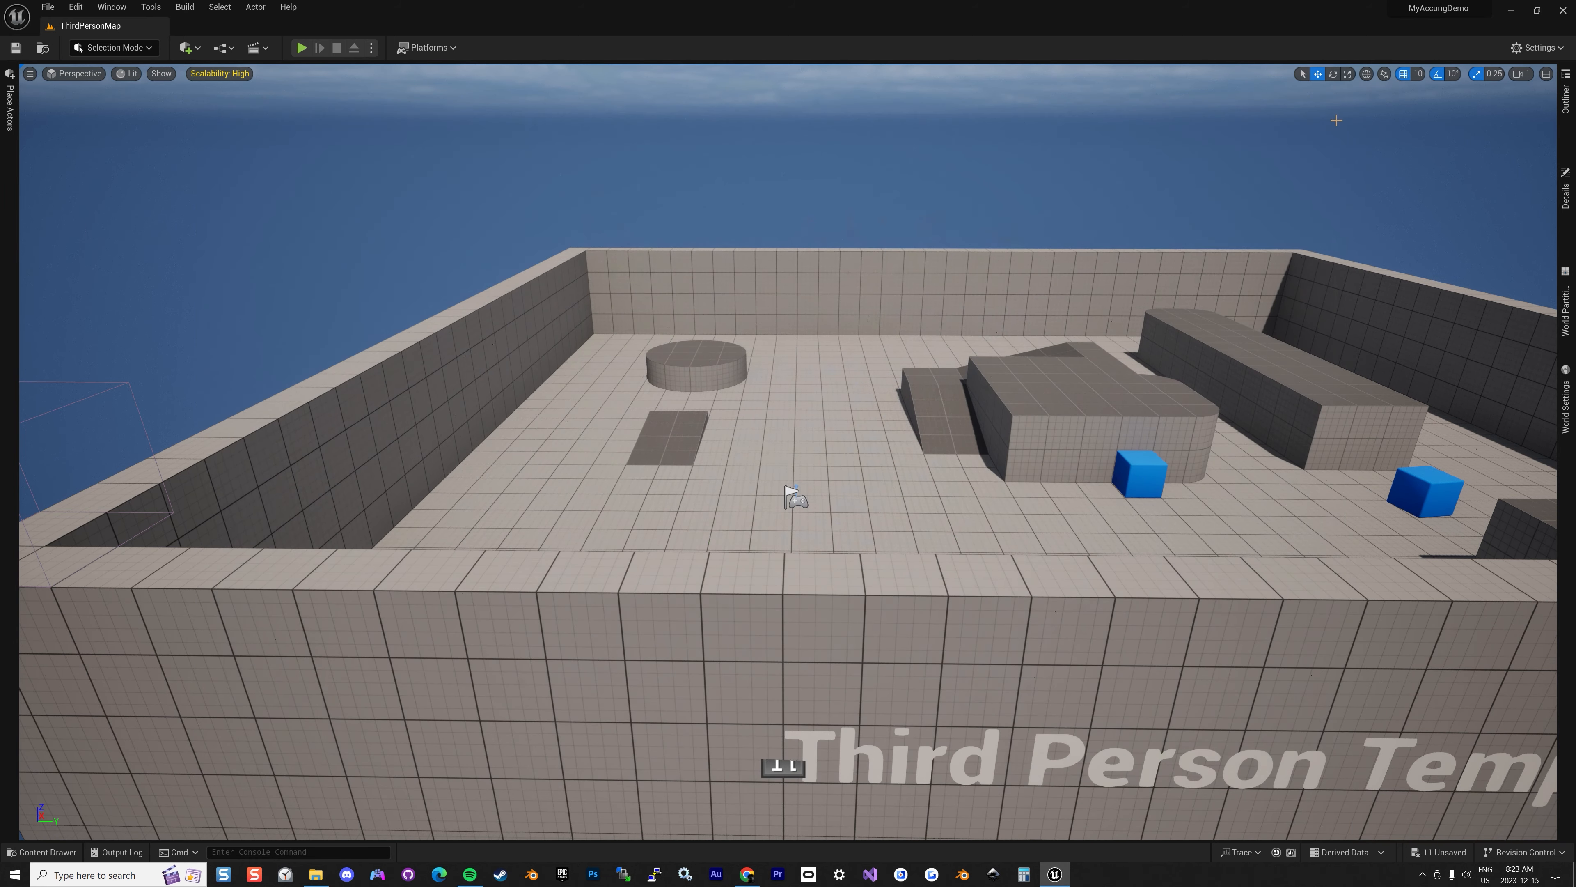
left_click(42, 853)
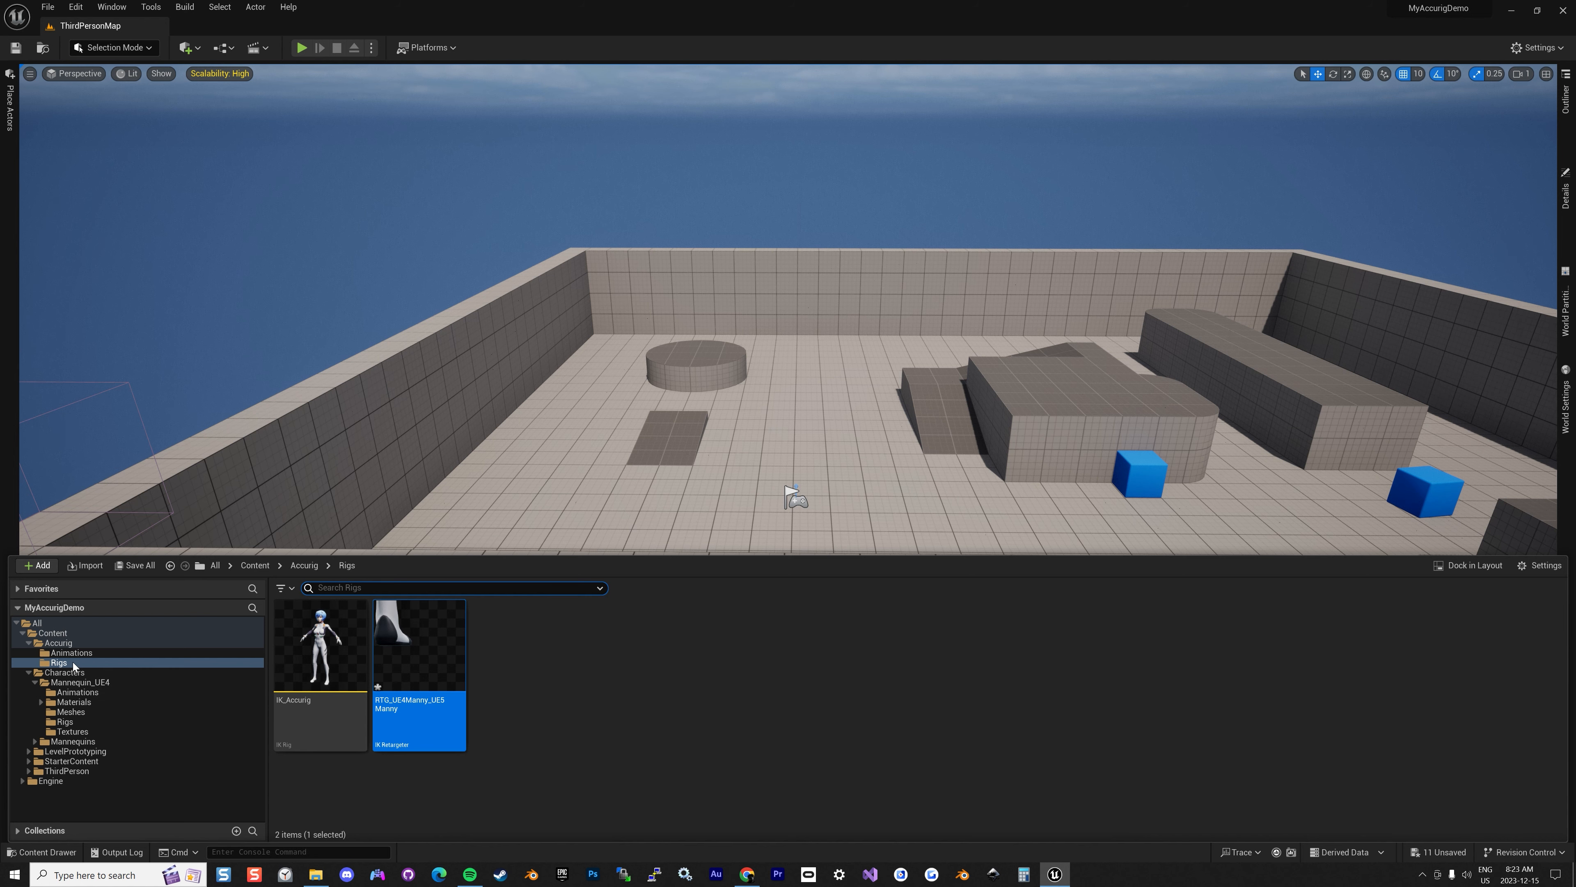
left_click(61, 643)
left_click_drag(518, 646, 707, 473)
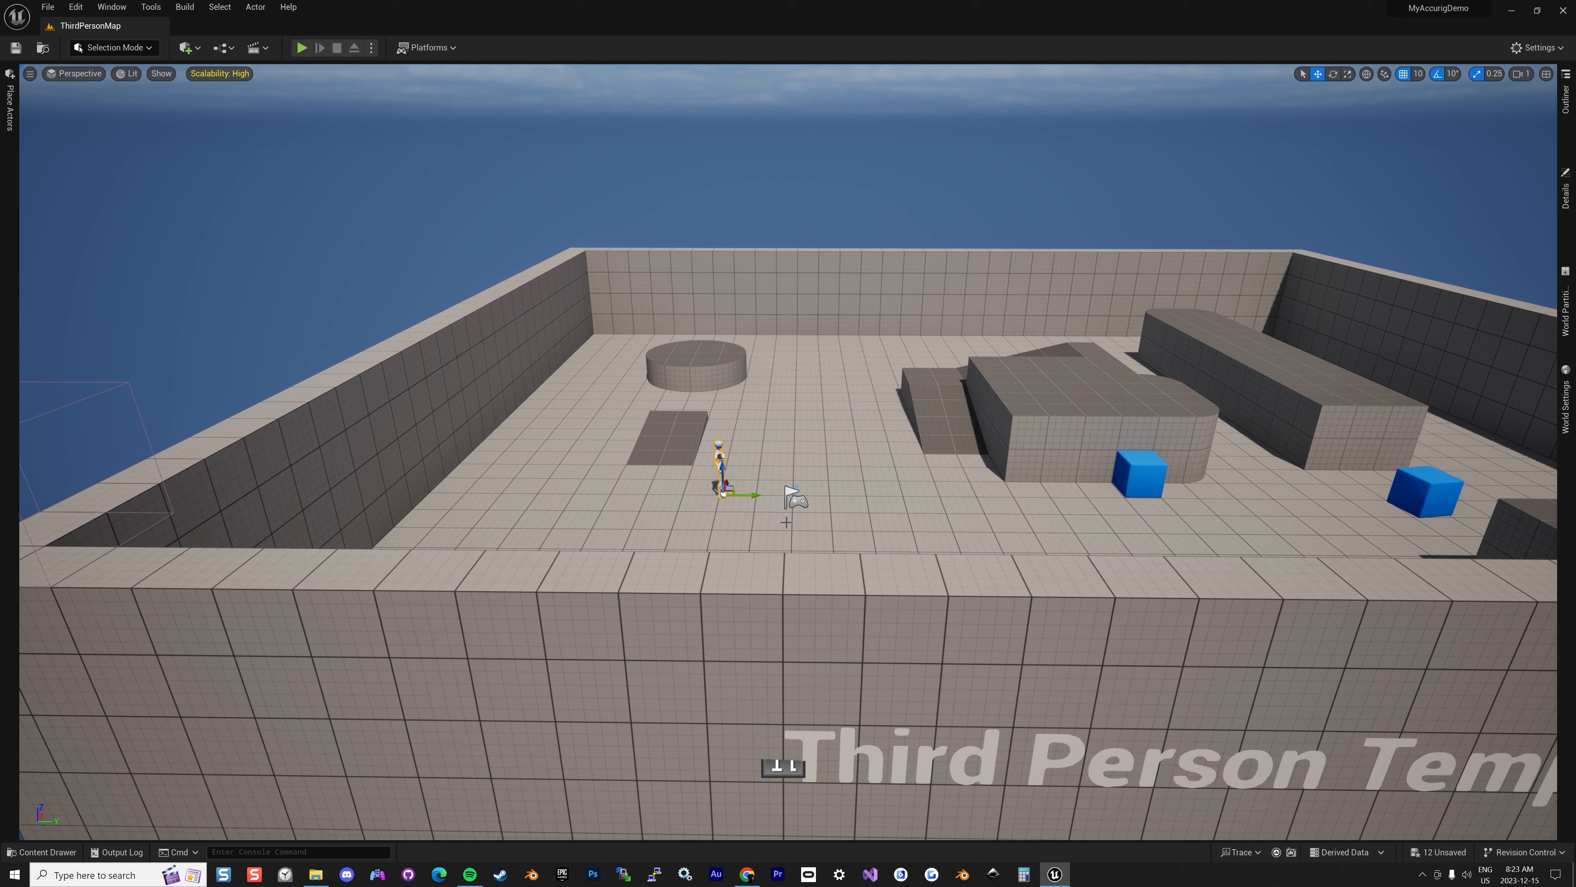
Set the placed ayanami_rig's skeletal mesh component to Use Animation Asset with Jog_Fwd as the animation to play
left_click(1564, 194)
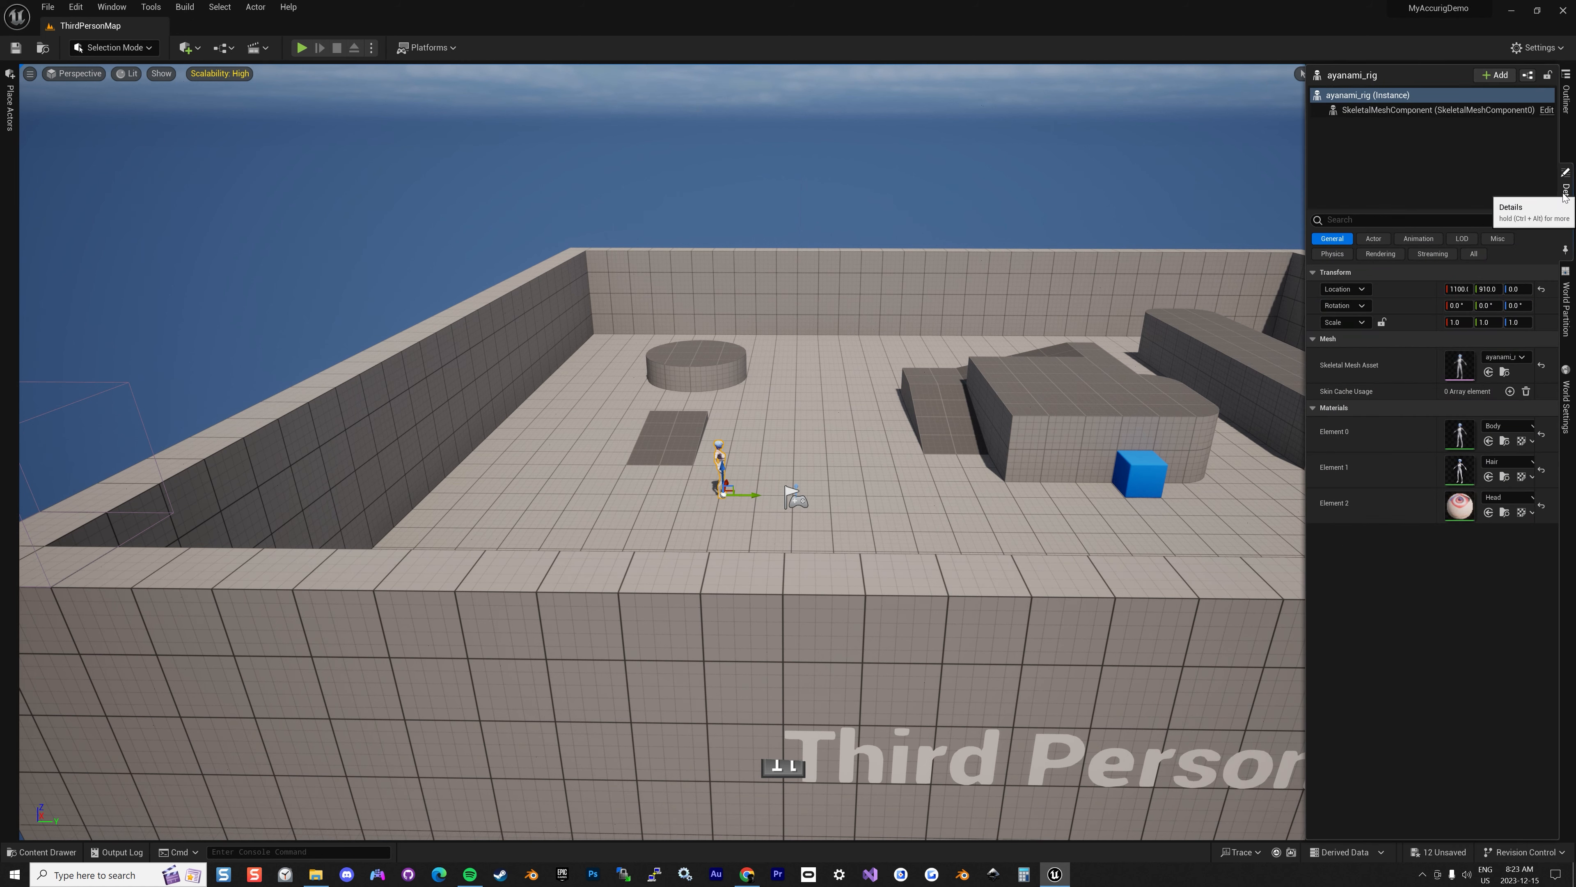
left_click(1389, 110)
left_click(1489, 357)
left_click(1491, 380)
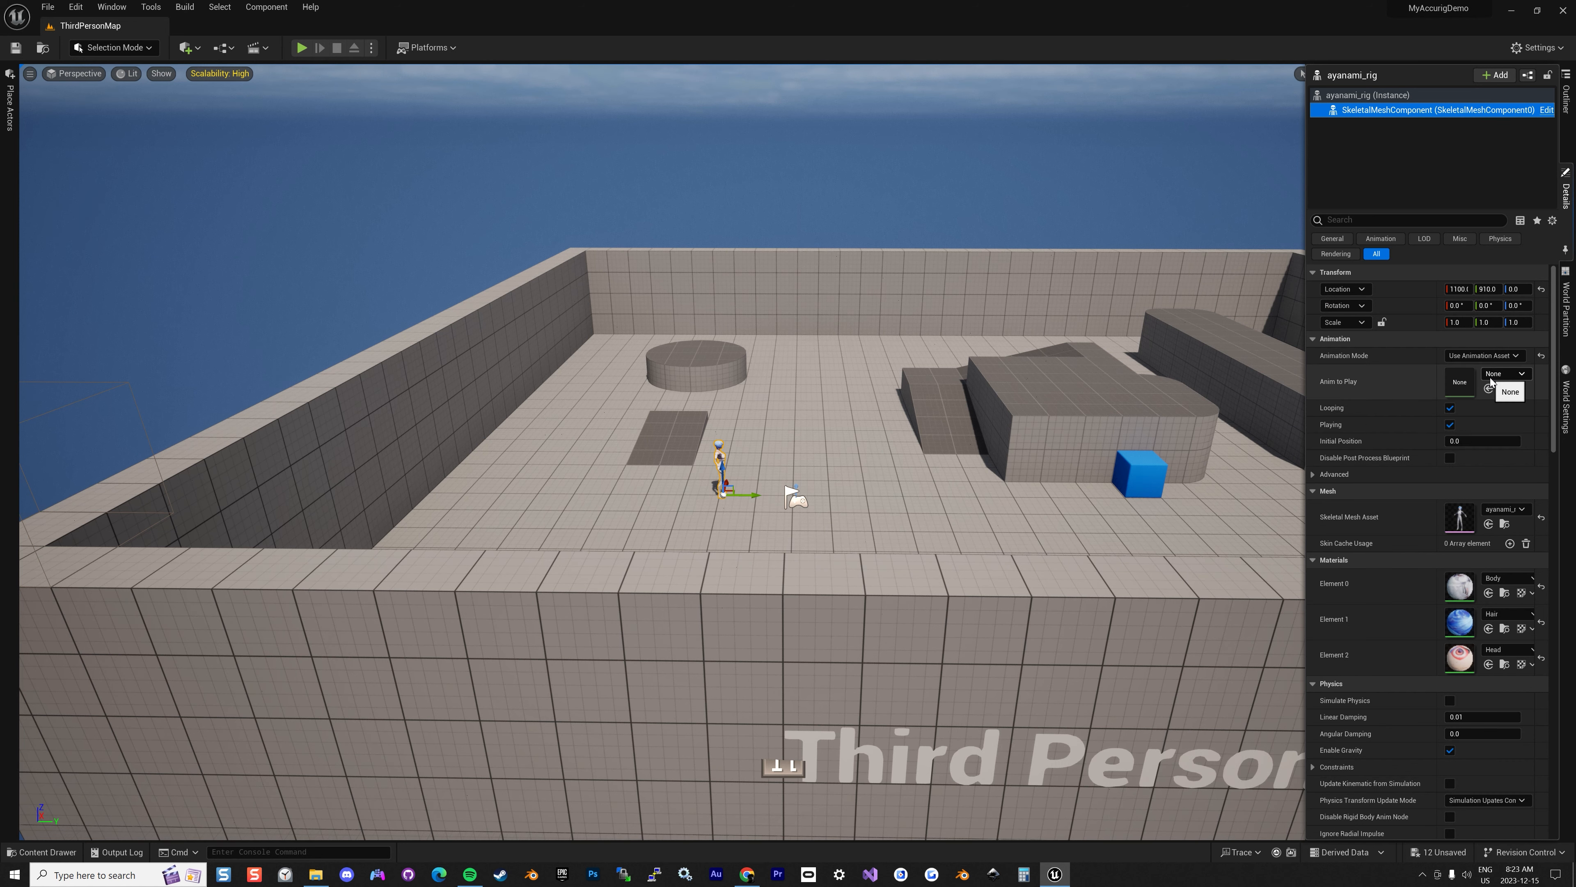
left_click(1504, 375)
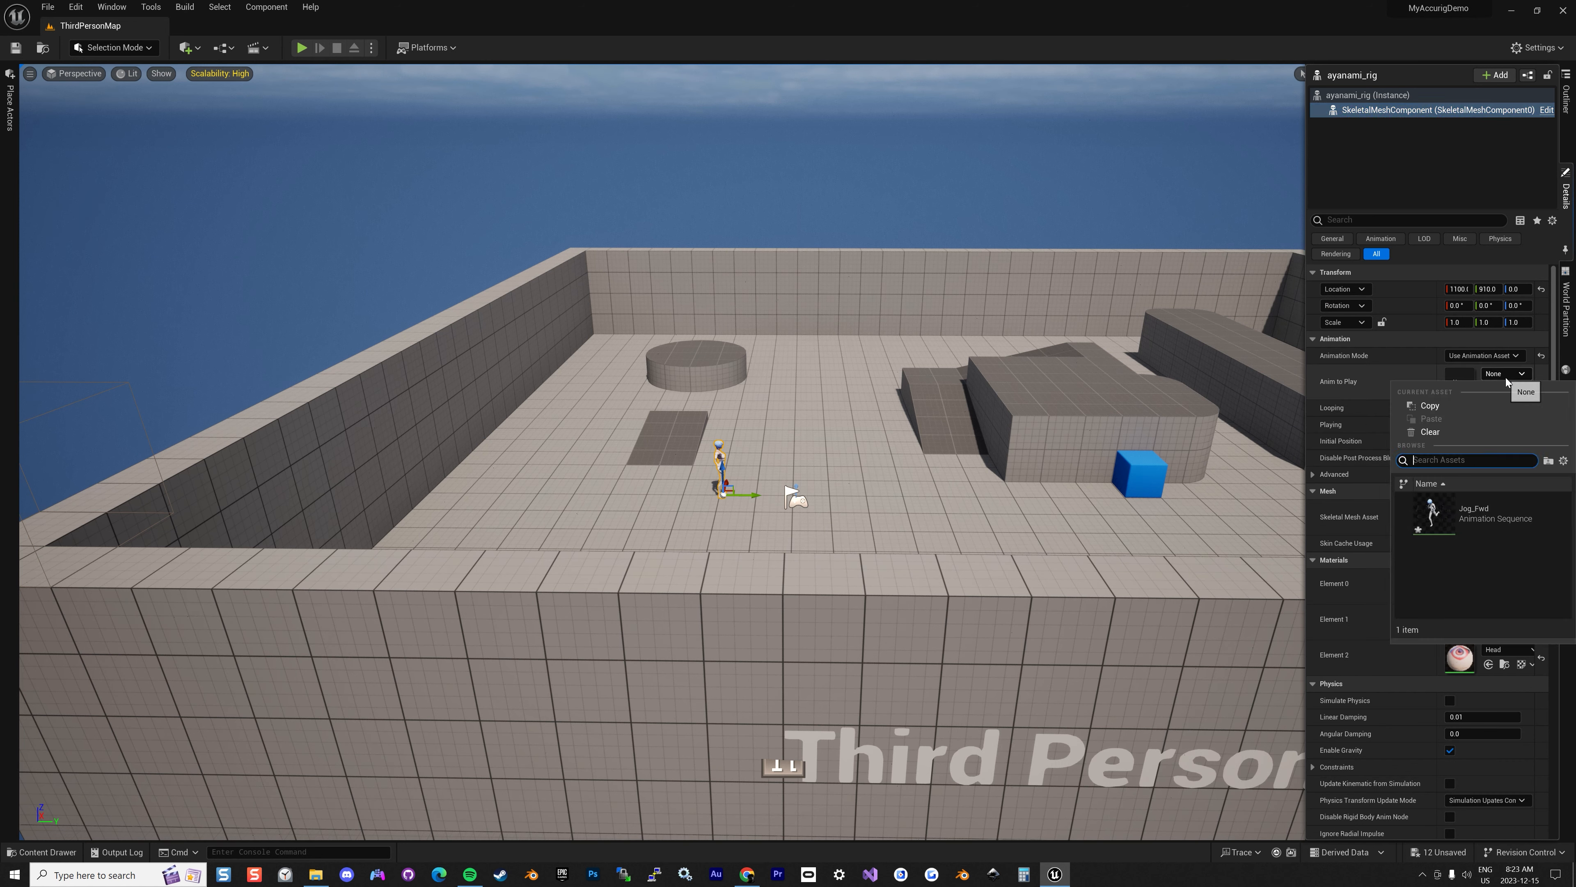
left_click(1496, 520)
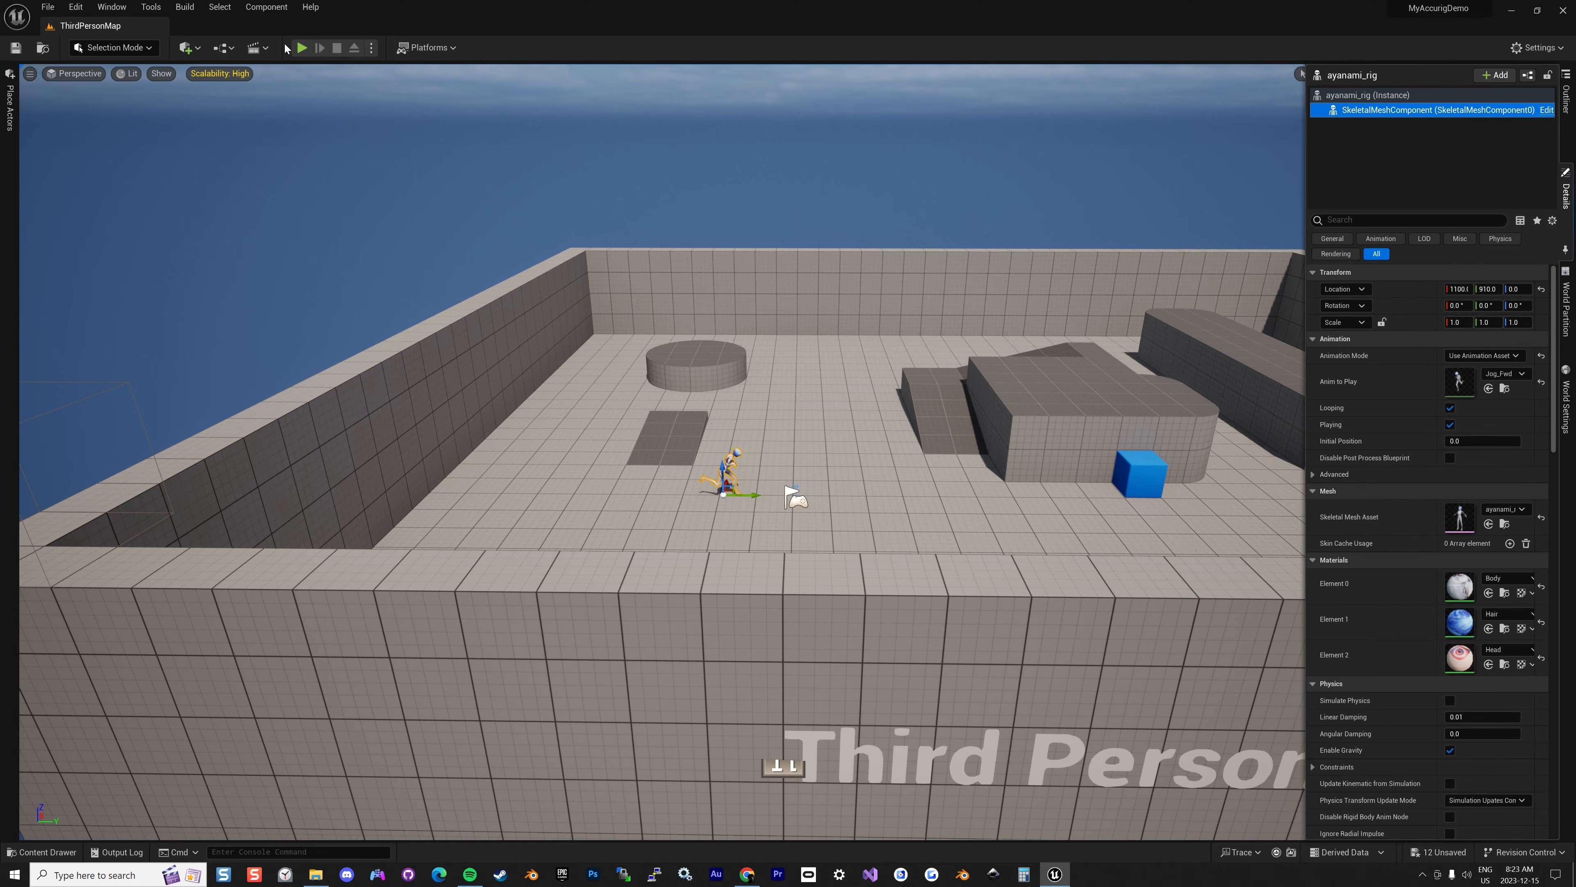
Play the level, run the mannequin around the ayanami character to inspect its jog animation, and end the session
left_click(302, 48)
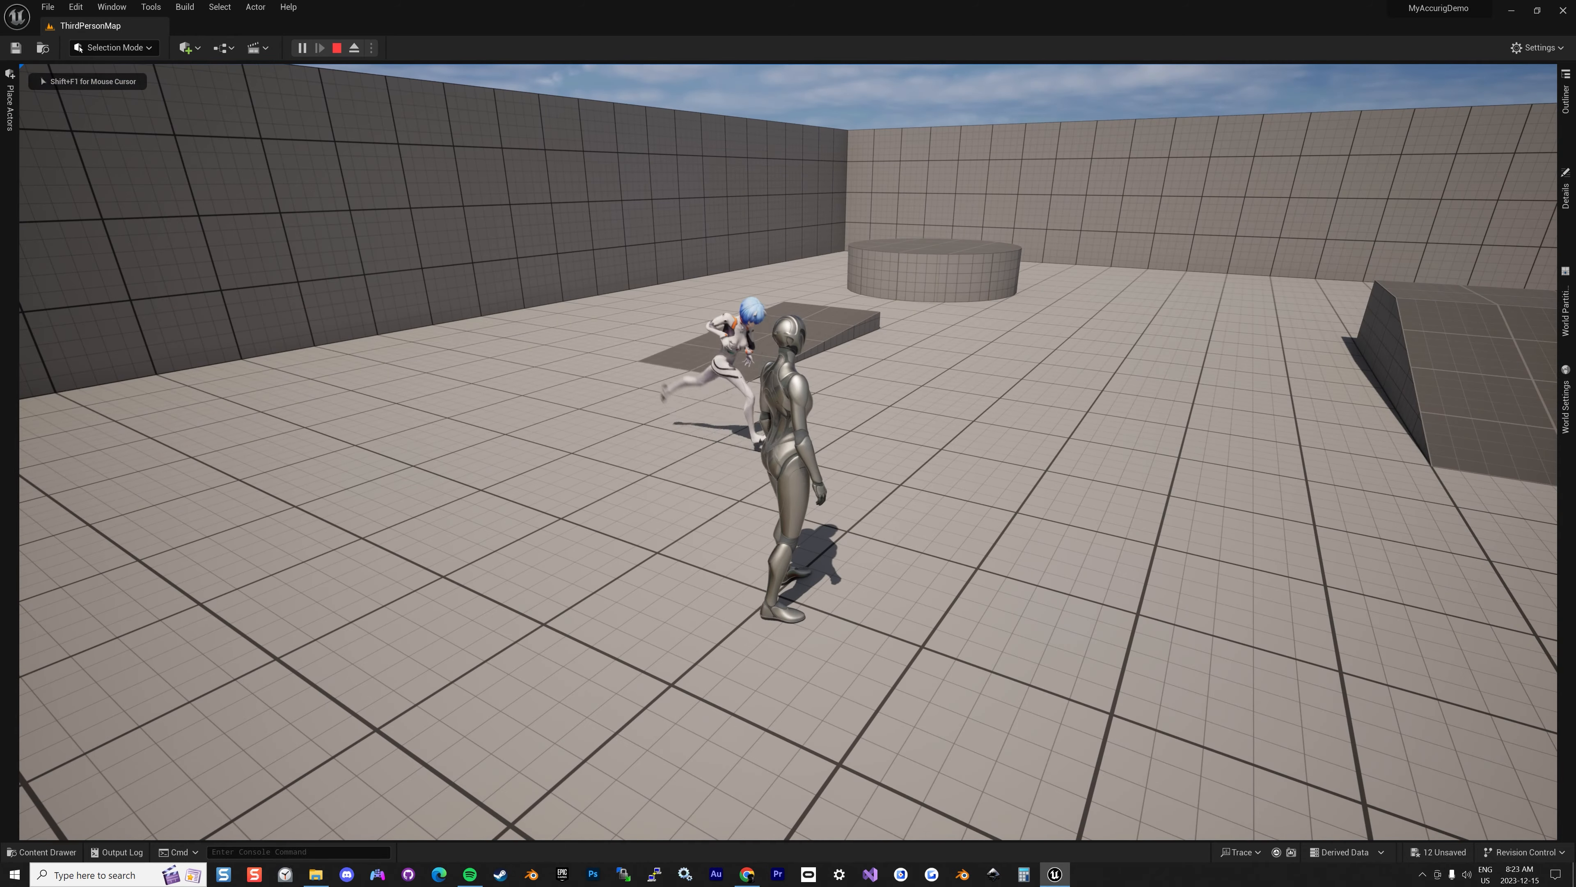
key("w")
key("d")
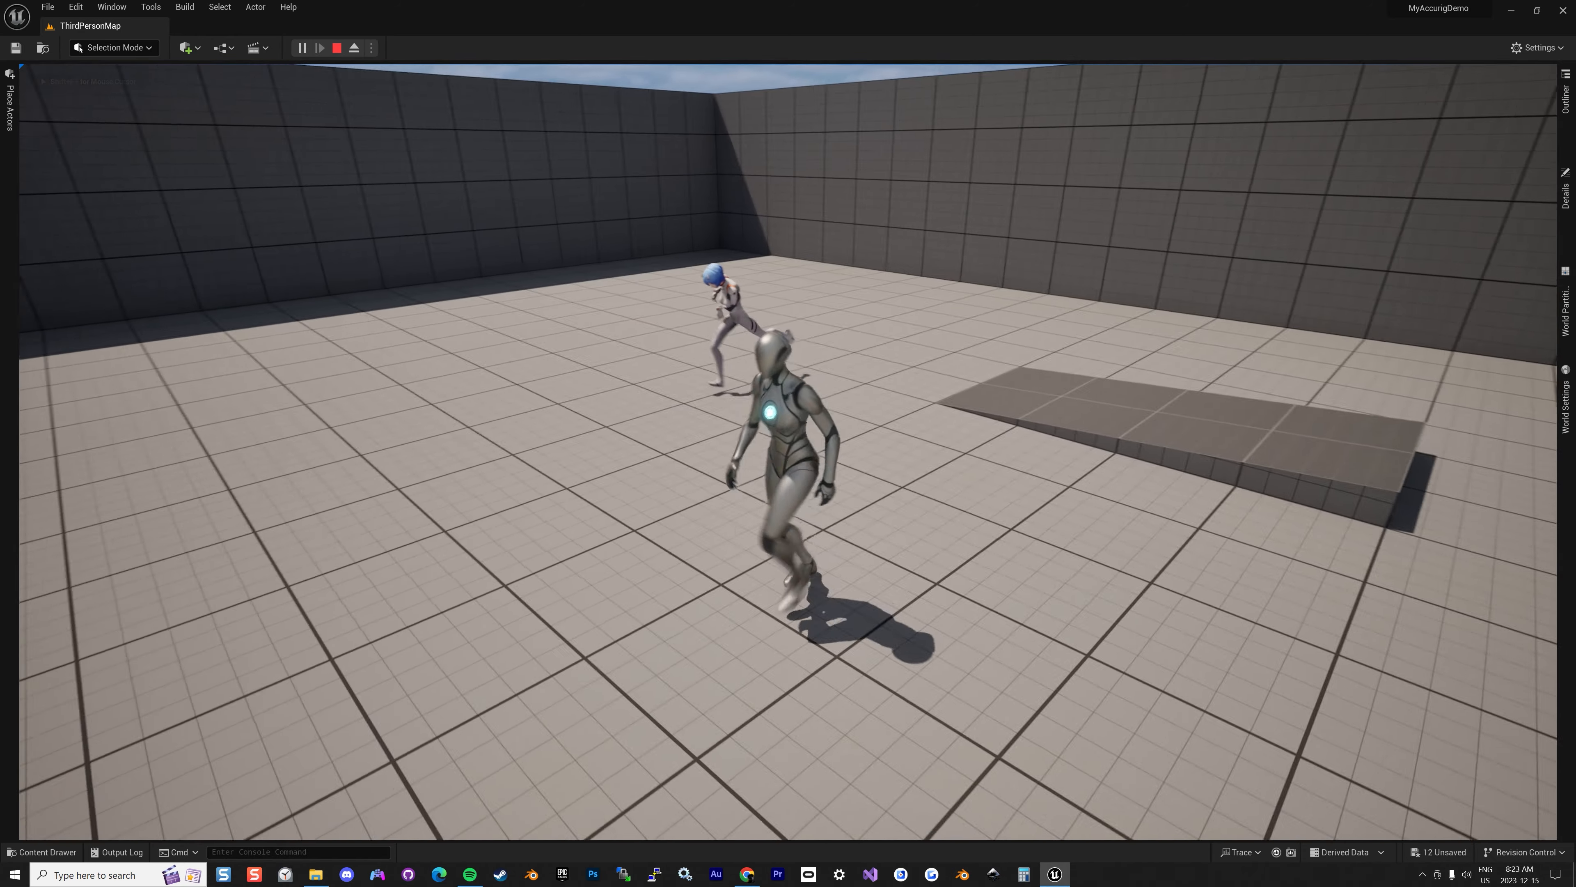
key("a")
key("s")
key("a")
key("w")
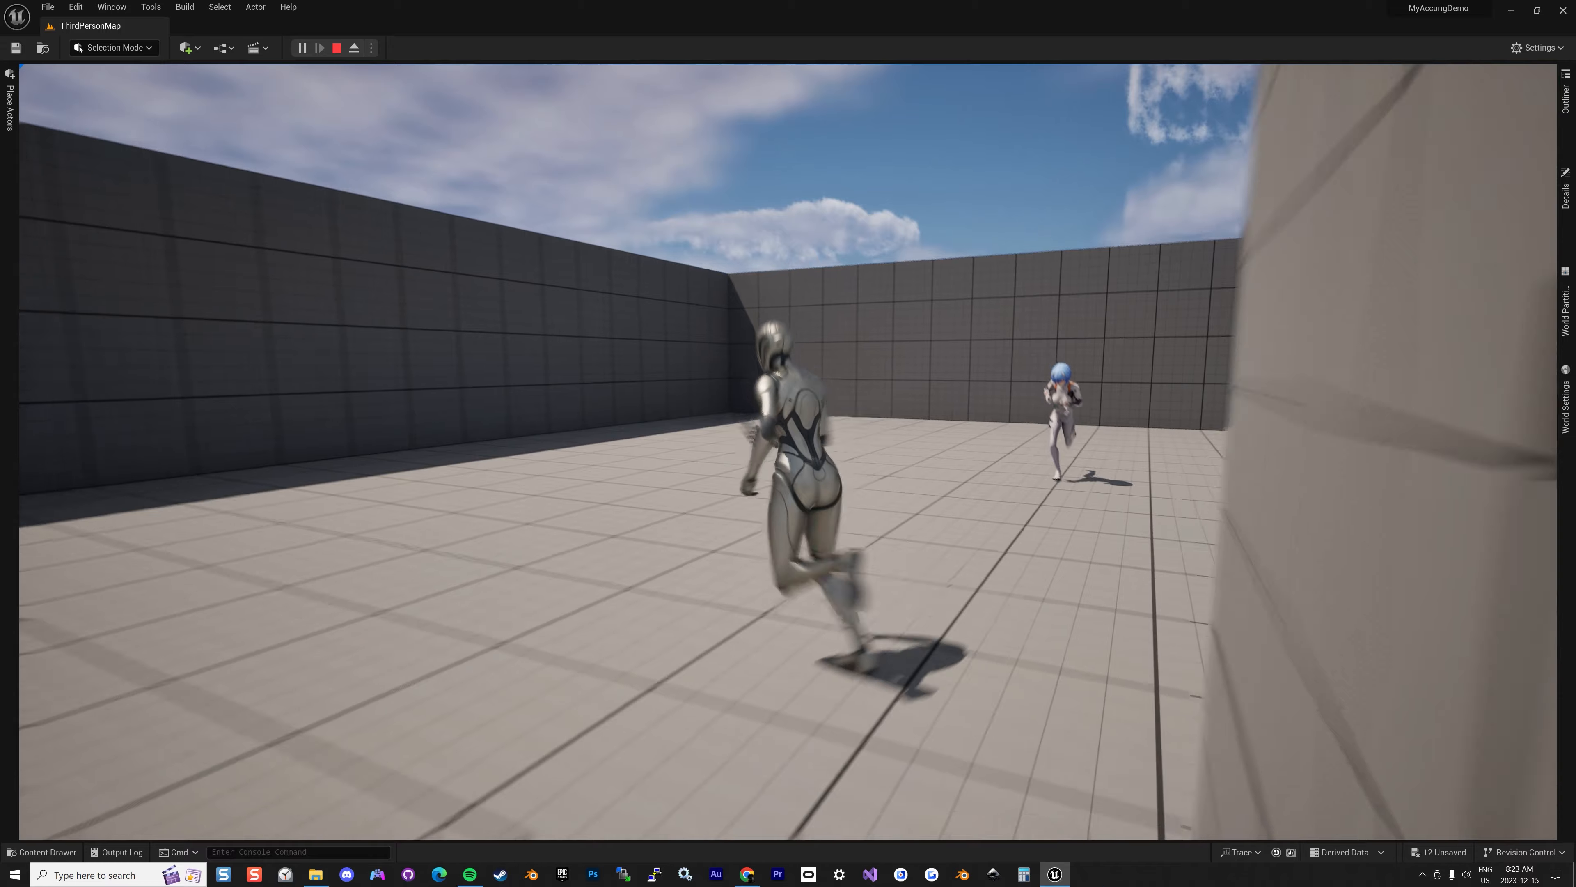
key("space")
key("Escape")
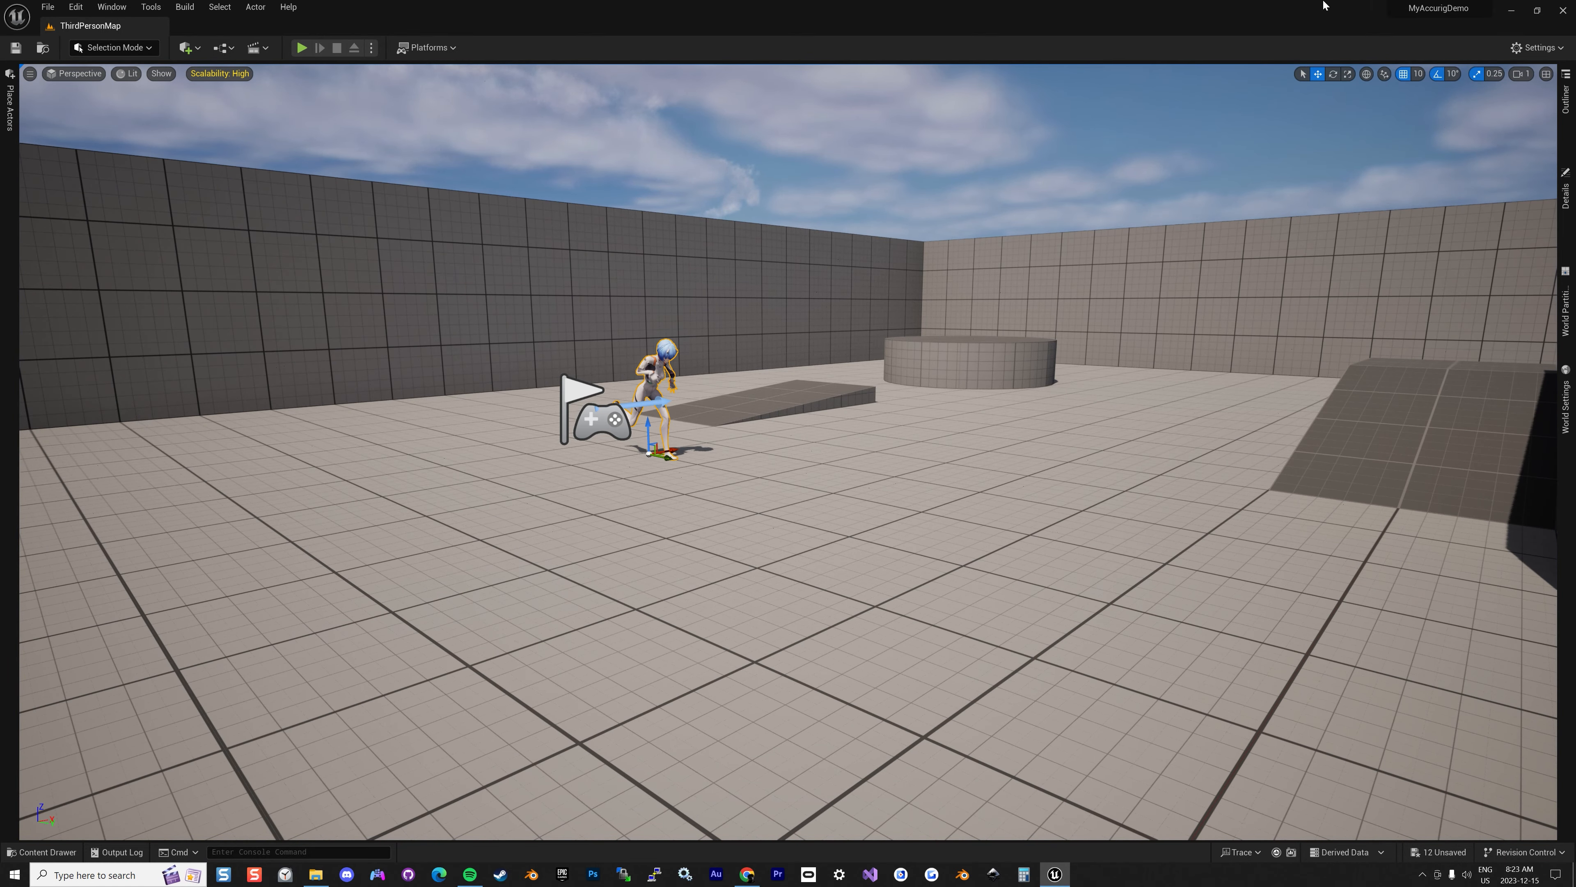
Duplicate the RTG_UE4Manny_UE5Manny retargeter in Accurig's Rigs folder
left_click(28, 851)
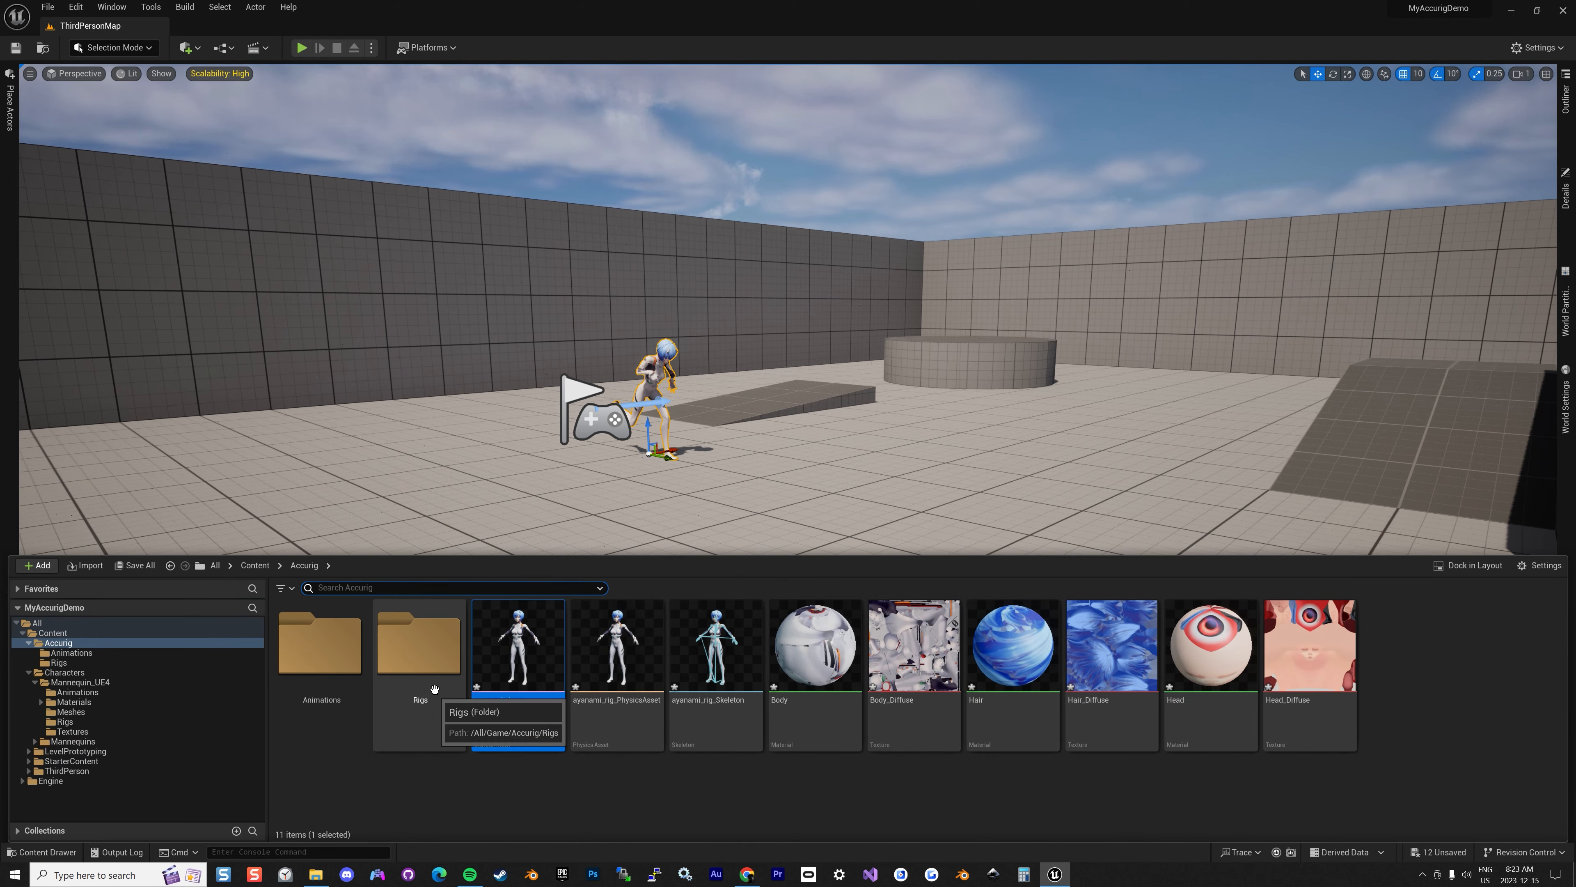
double_click(428, 707)
left_click(460, 695)
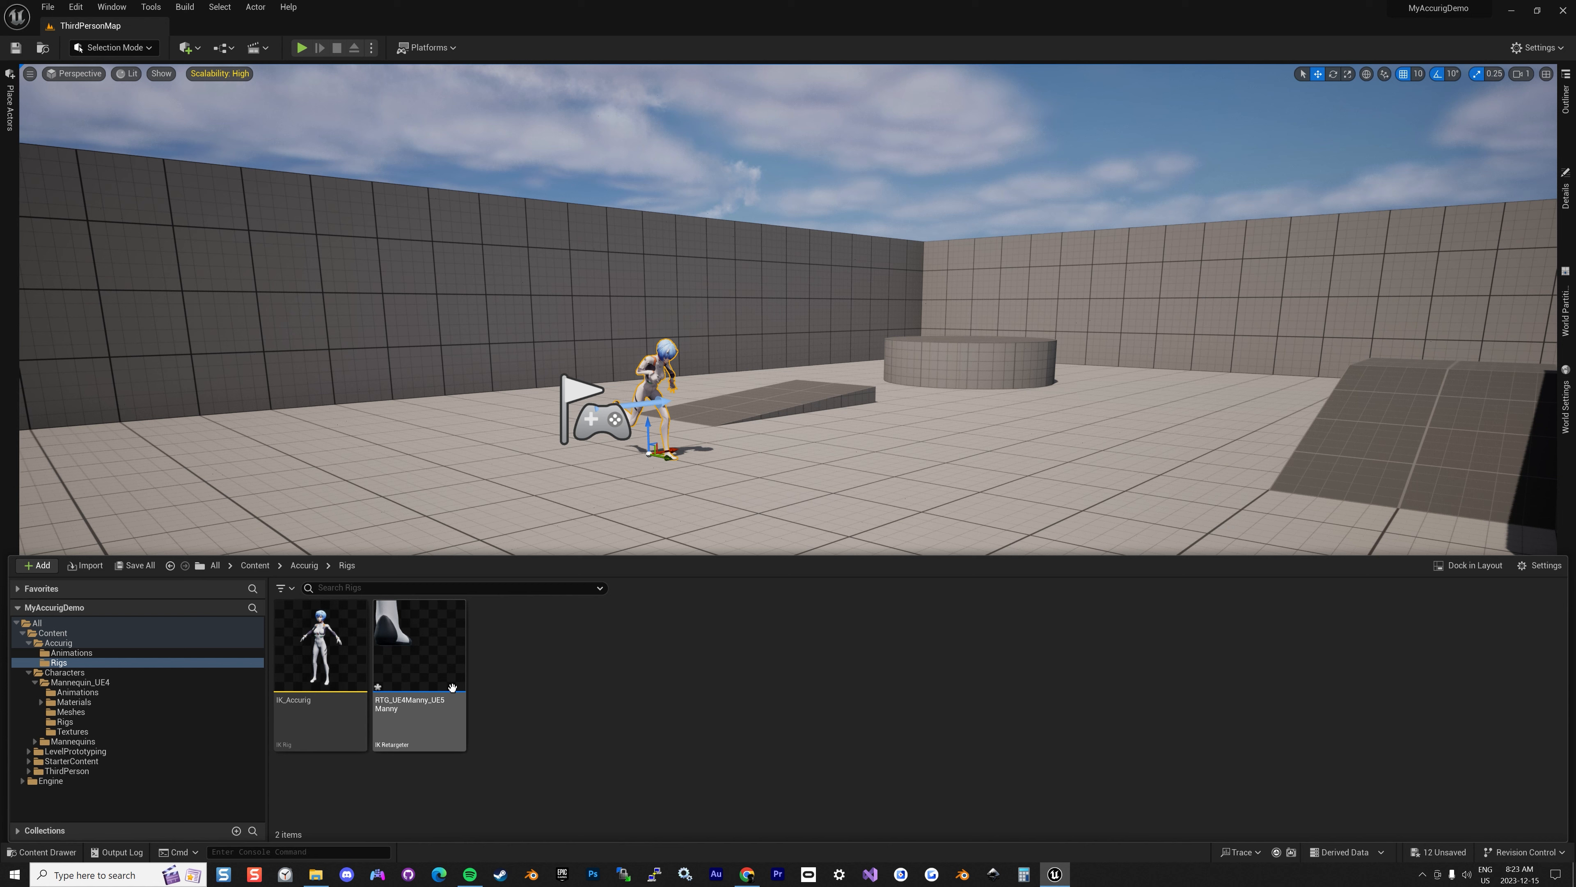
key("ctrl+v")
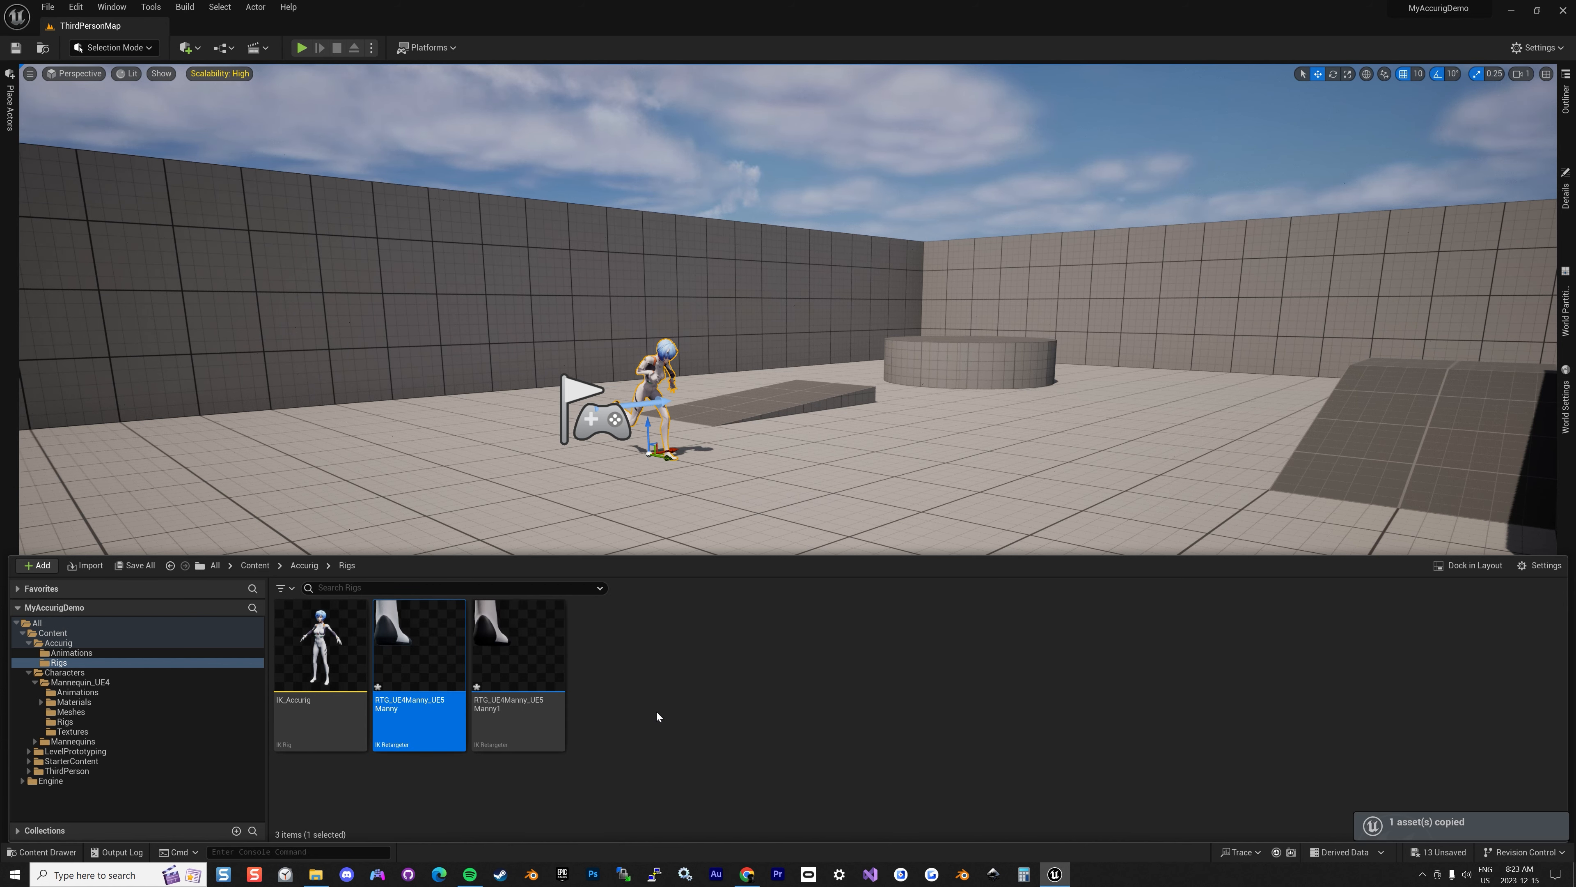
Open the duplicated retargeter RTG_UE4Manny_UE5Manny1 and set its source IKRig asset to IK_Mannequin
double_click(536, 646)
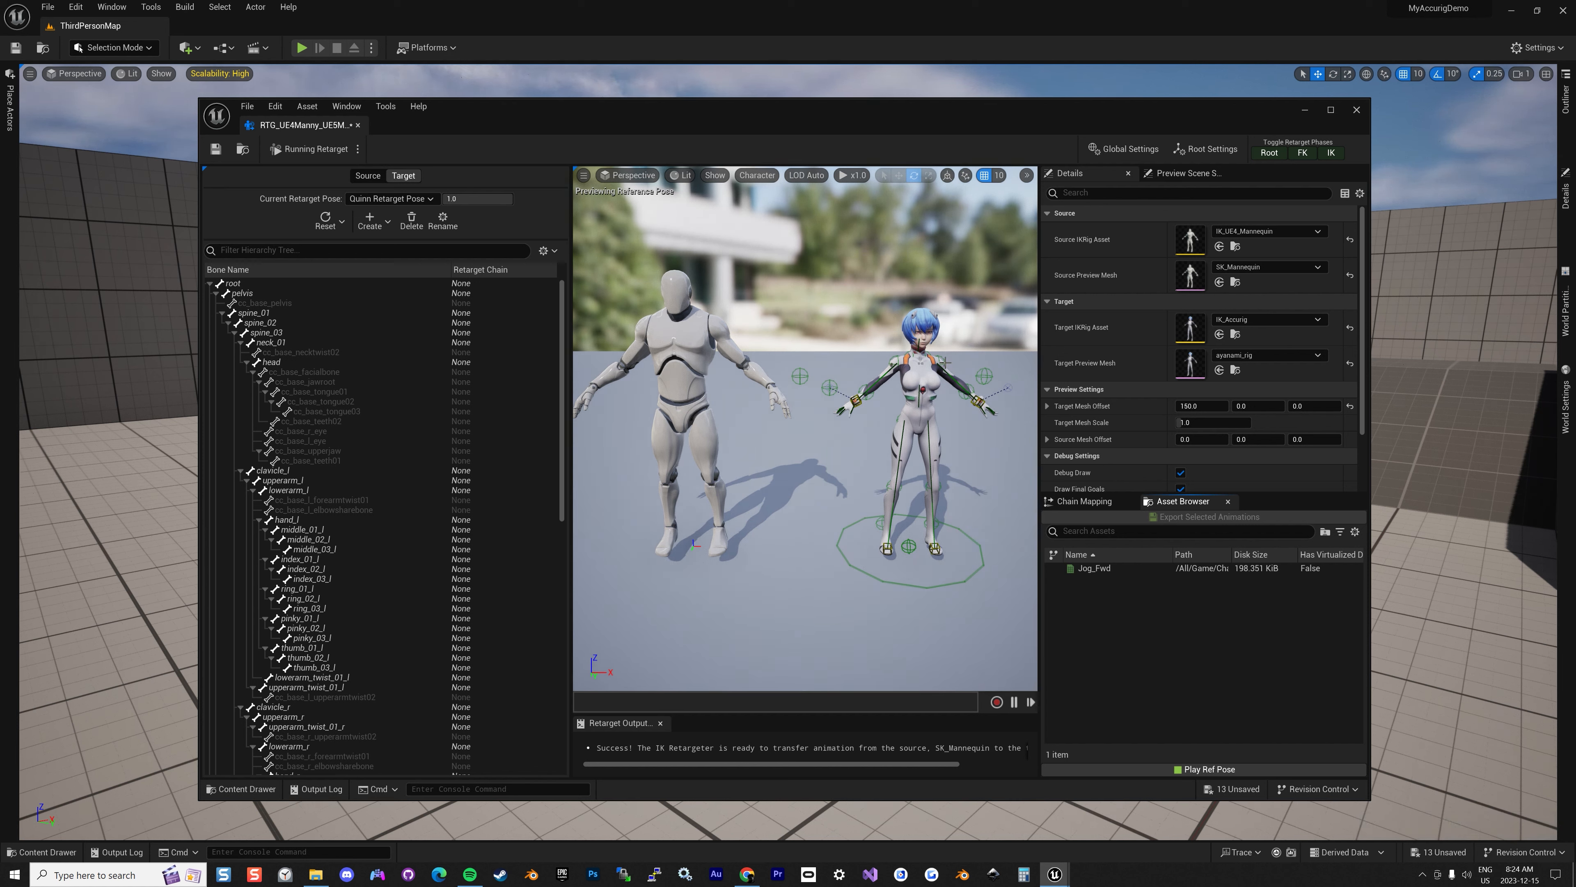
left_click(1287, 232)
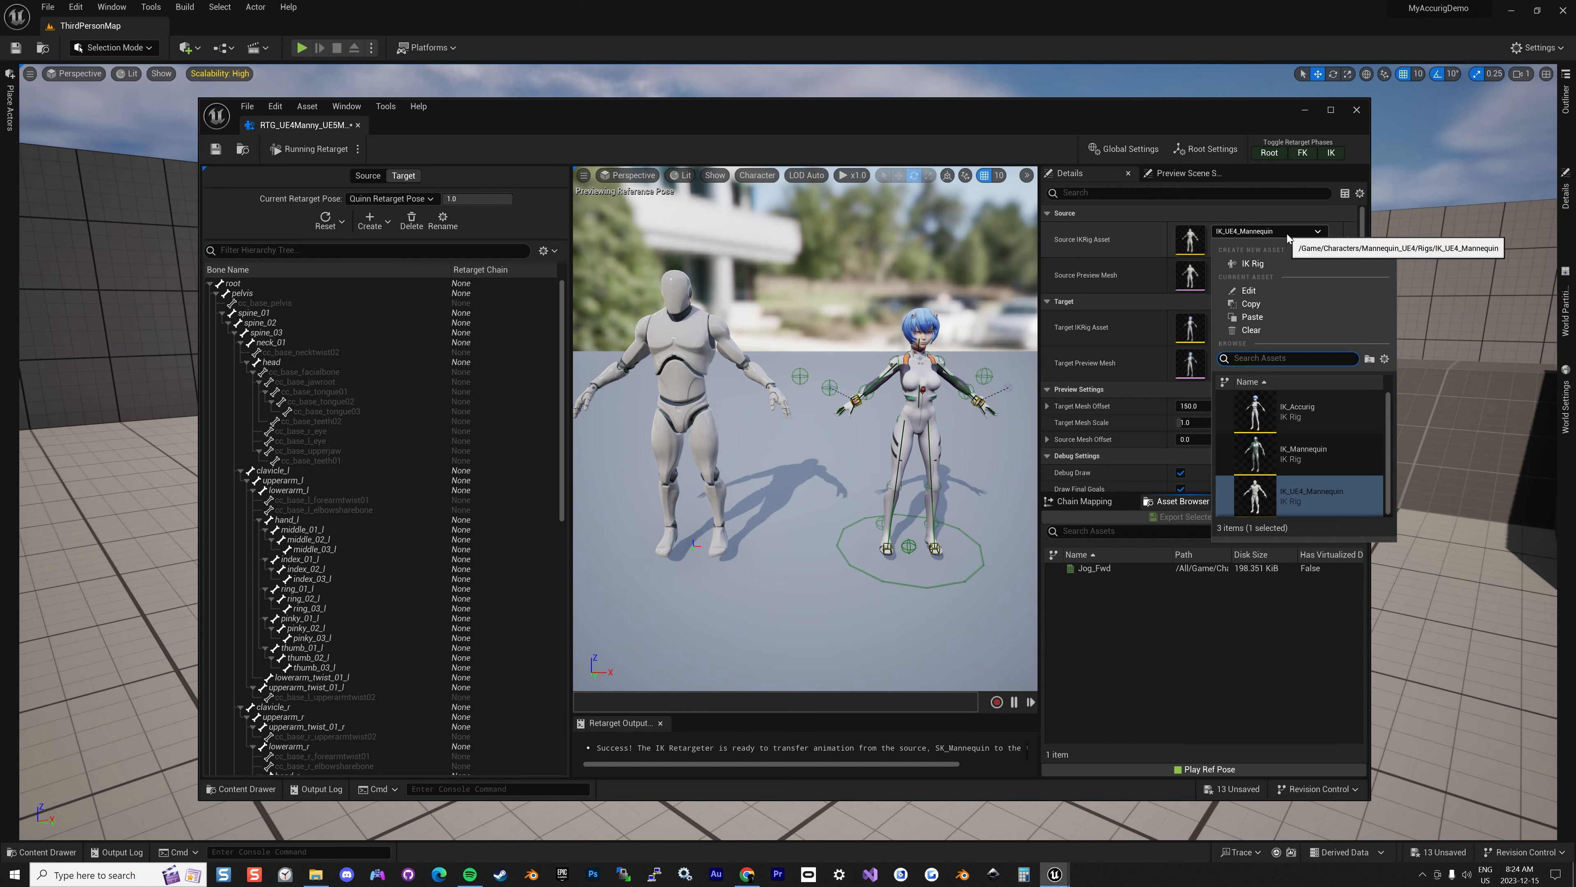
left_click(1314, 457)
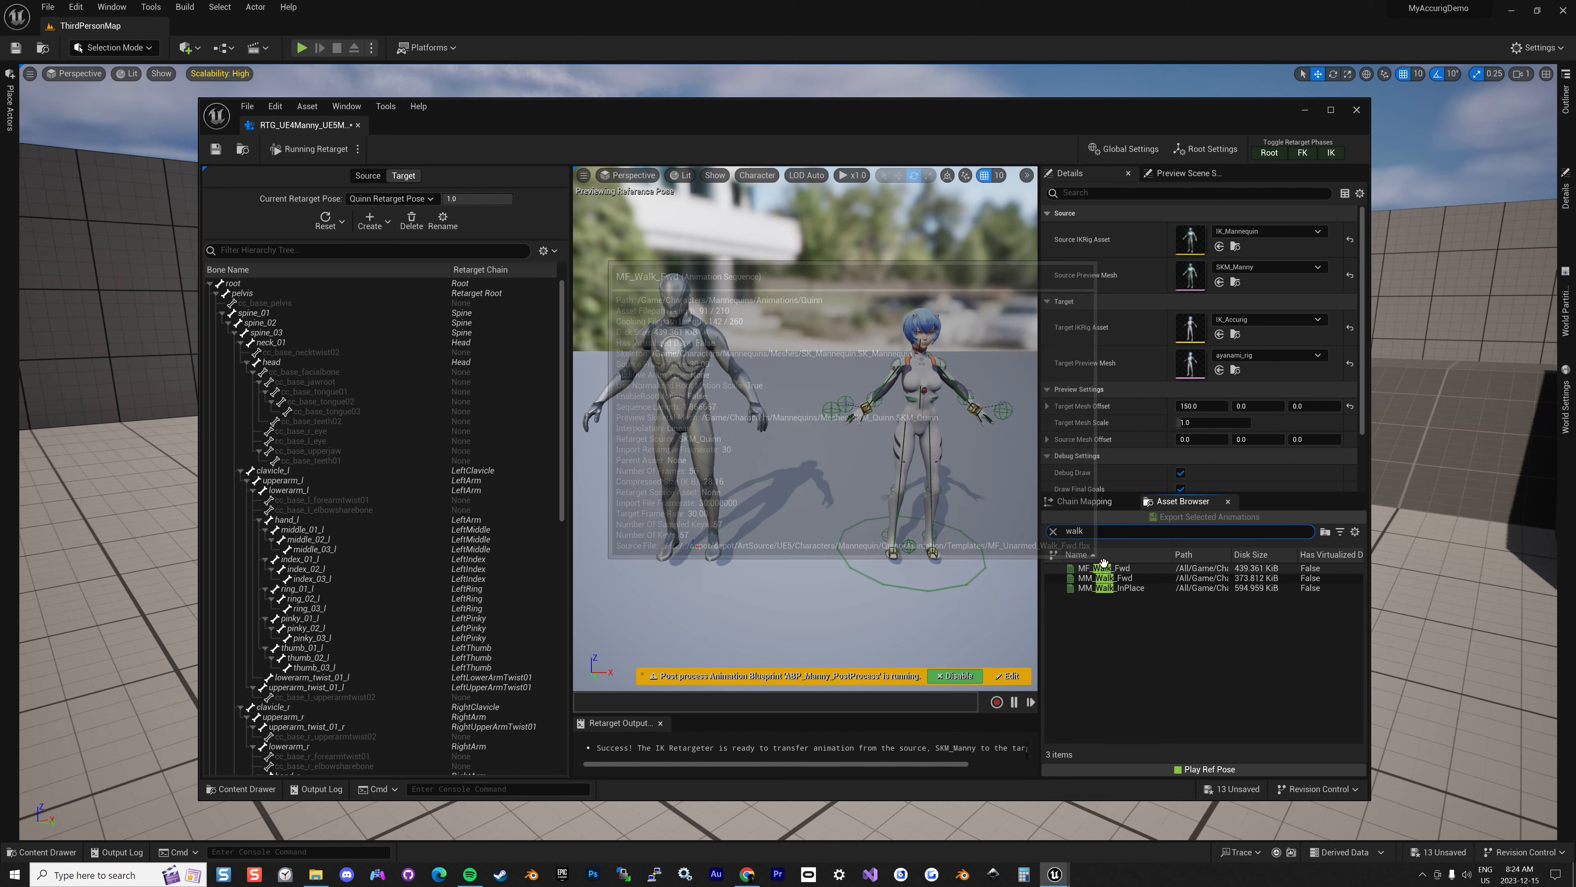
Filter the animations by "walk", preview MF_Walk_Fwd, export its retargeted version to Accurig's Animations folder, and close the open windows
left_click(1104, 567)
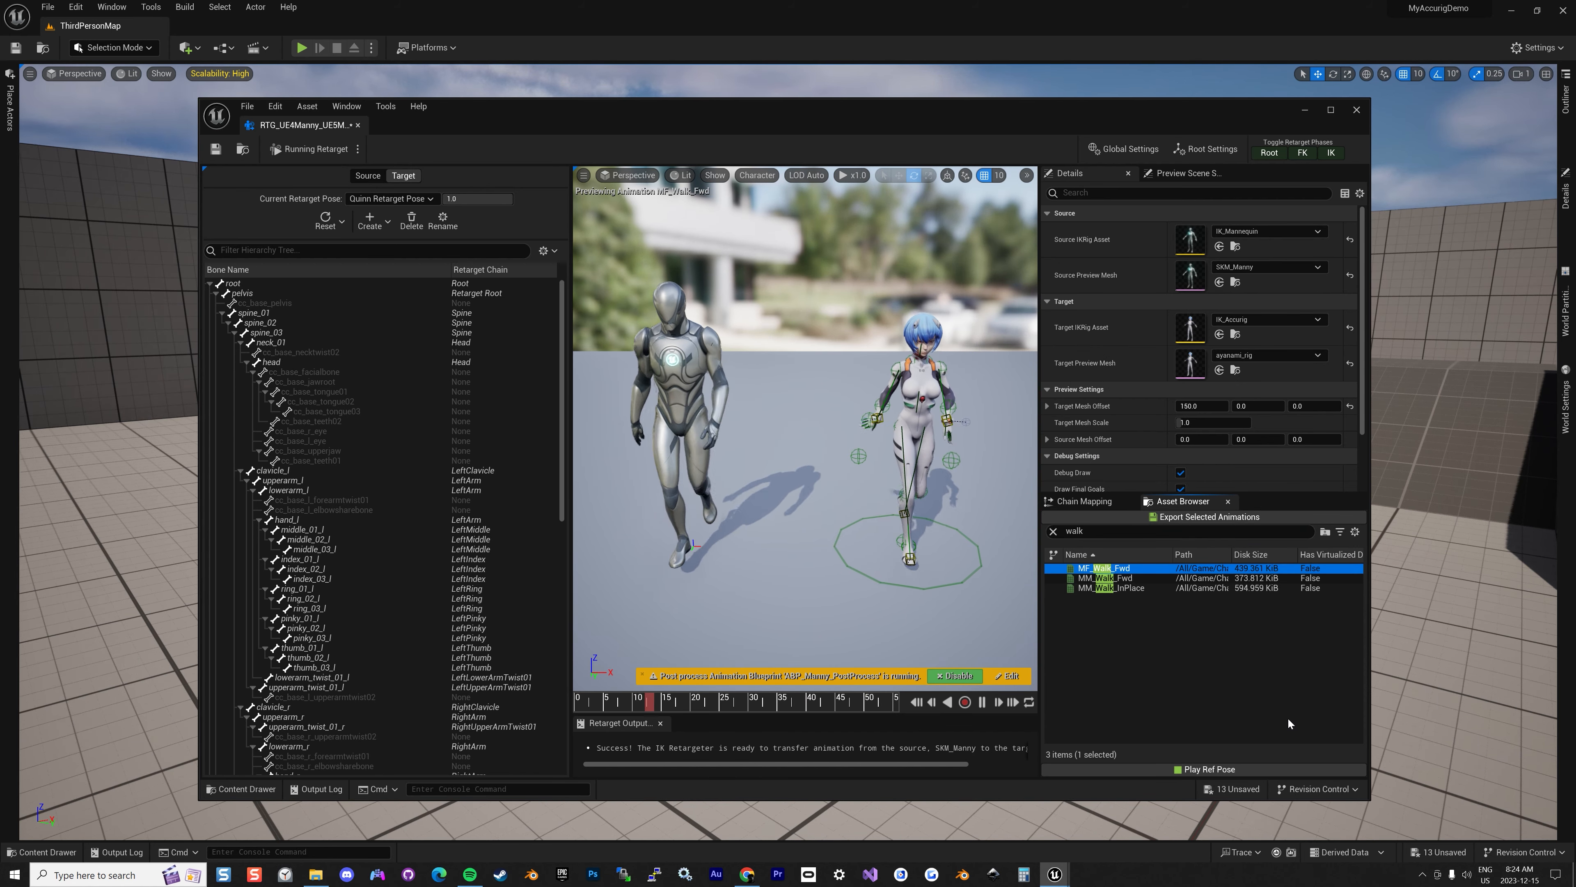
left_click(1184, 518)
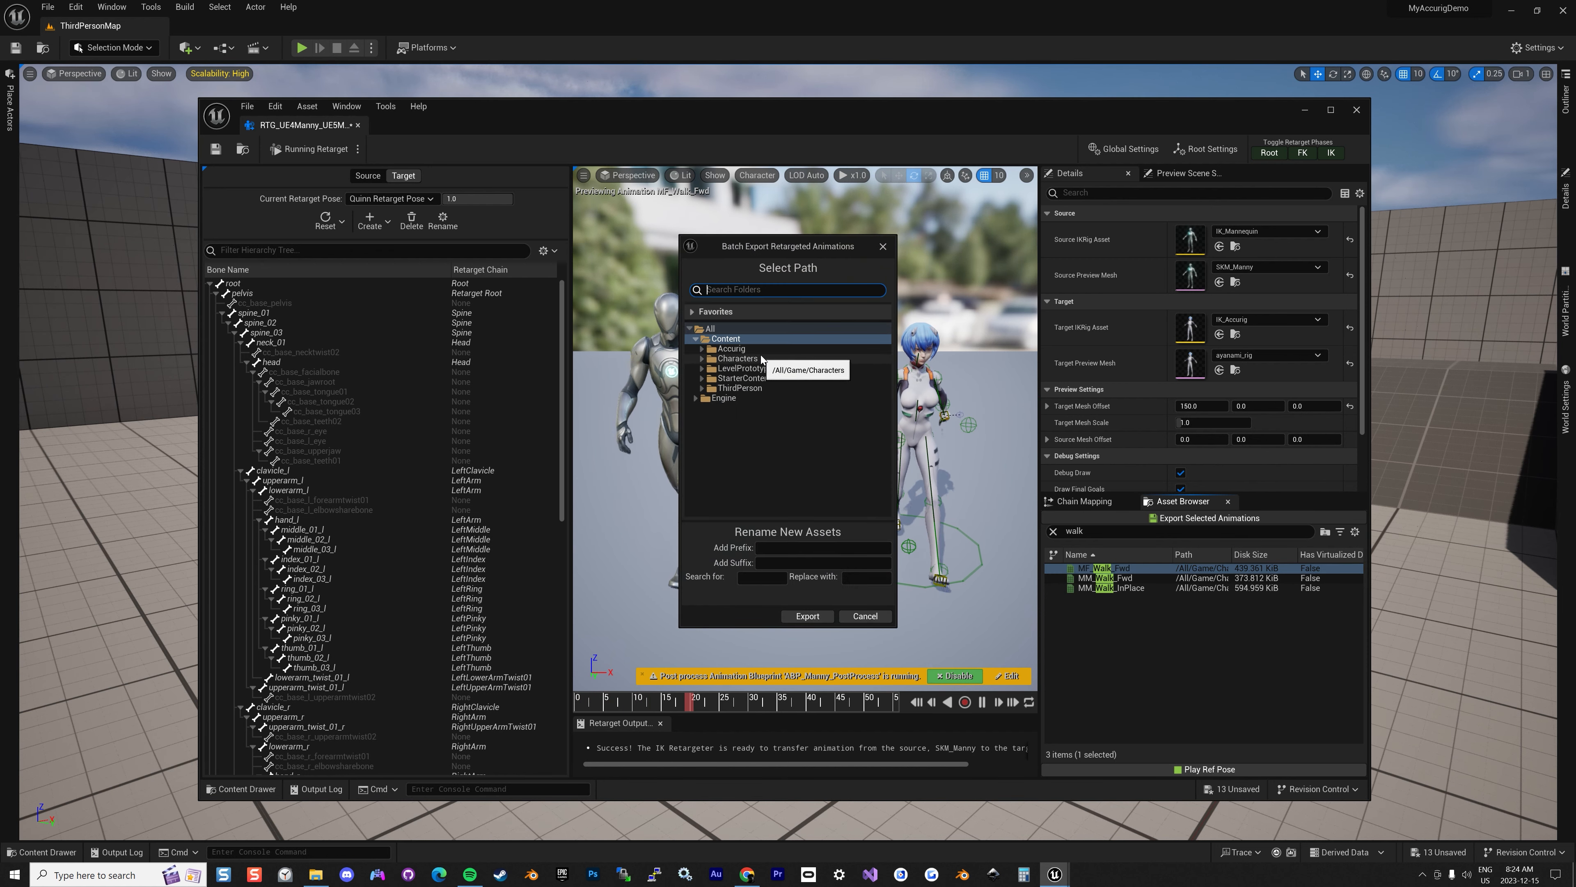
left_click(735, 349)
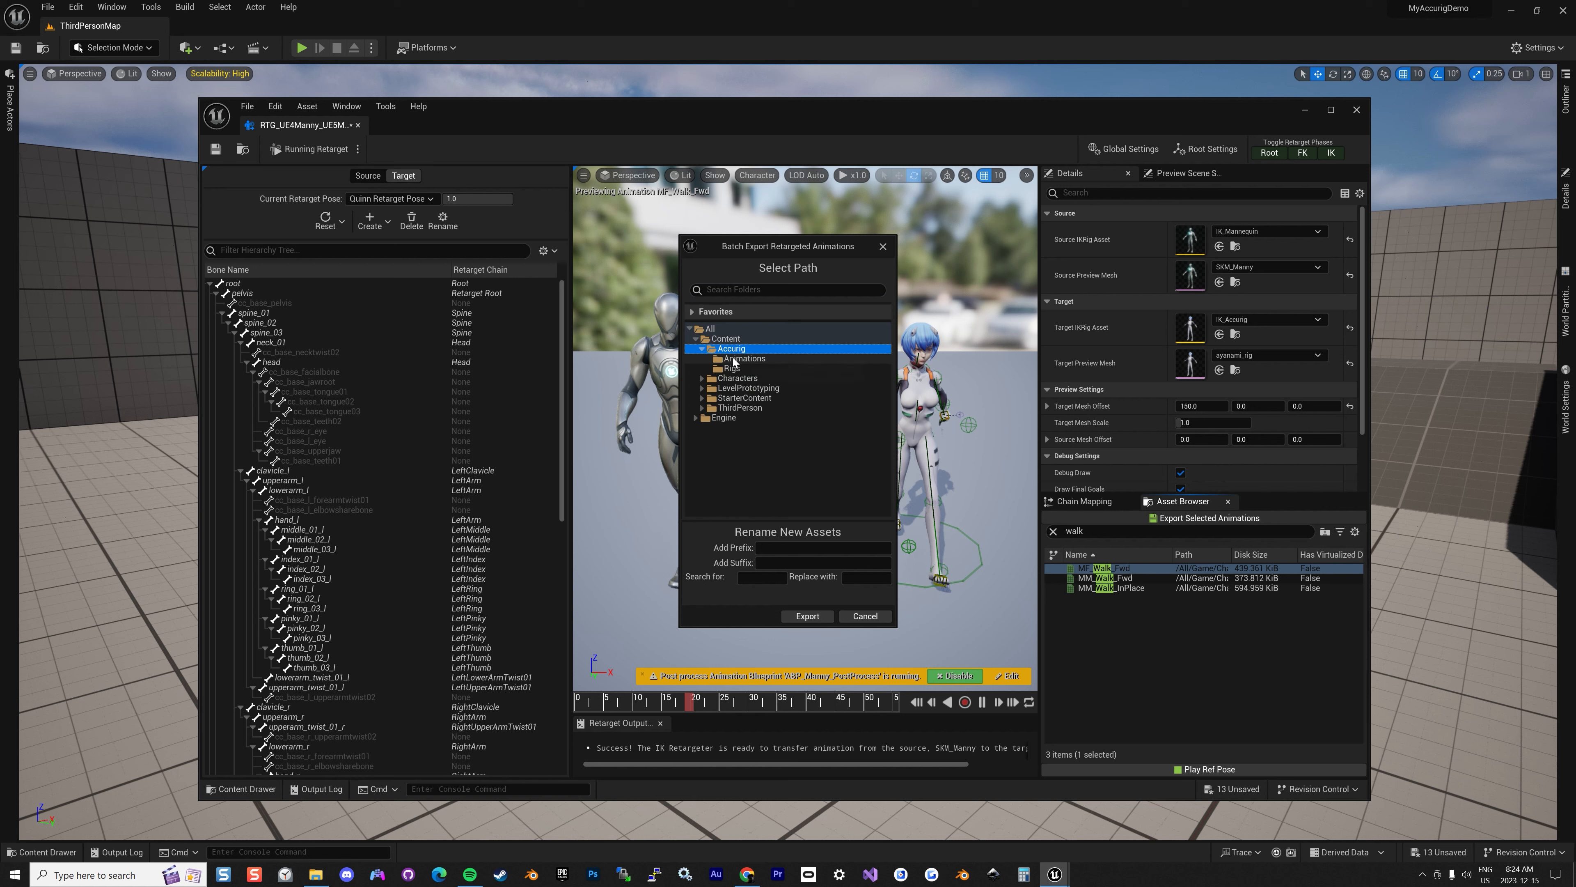
left_click(739, 359)
left_click(808, 617)
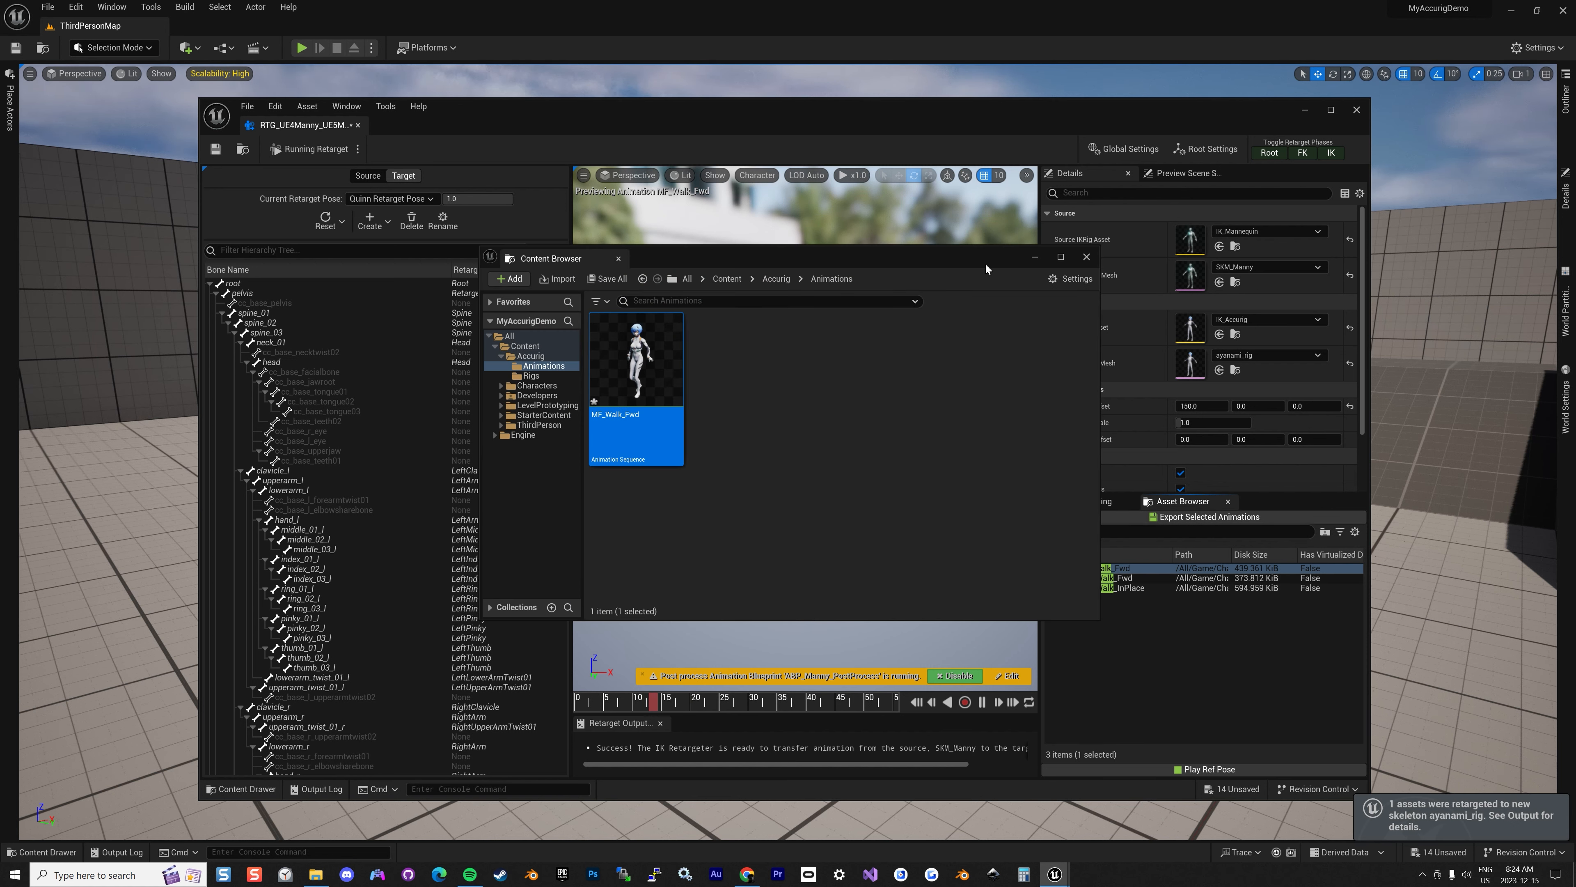
left_click(1086, 257)
left_click(1356, 110)
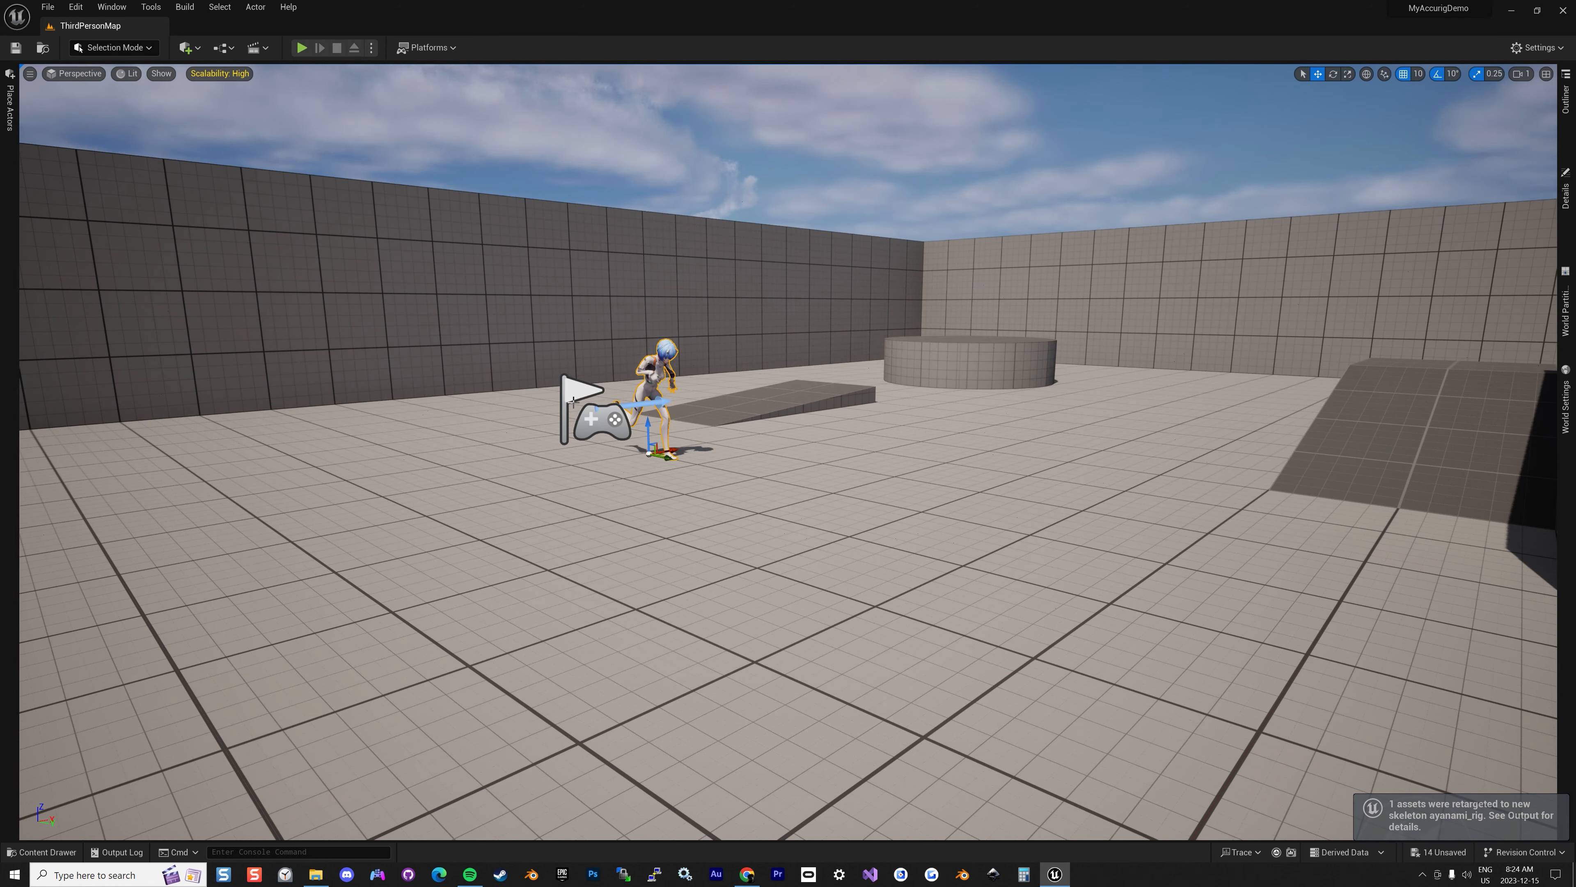
Check the contents of Accurig's Animations folder and briefly play the level to view the ayanami character's current animation
left_click(42, 852)
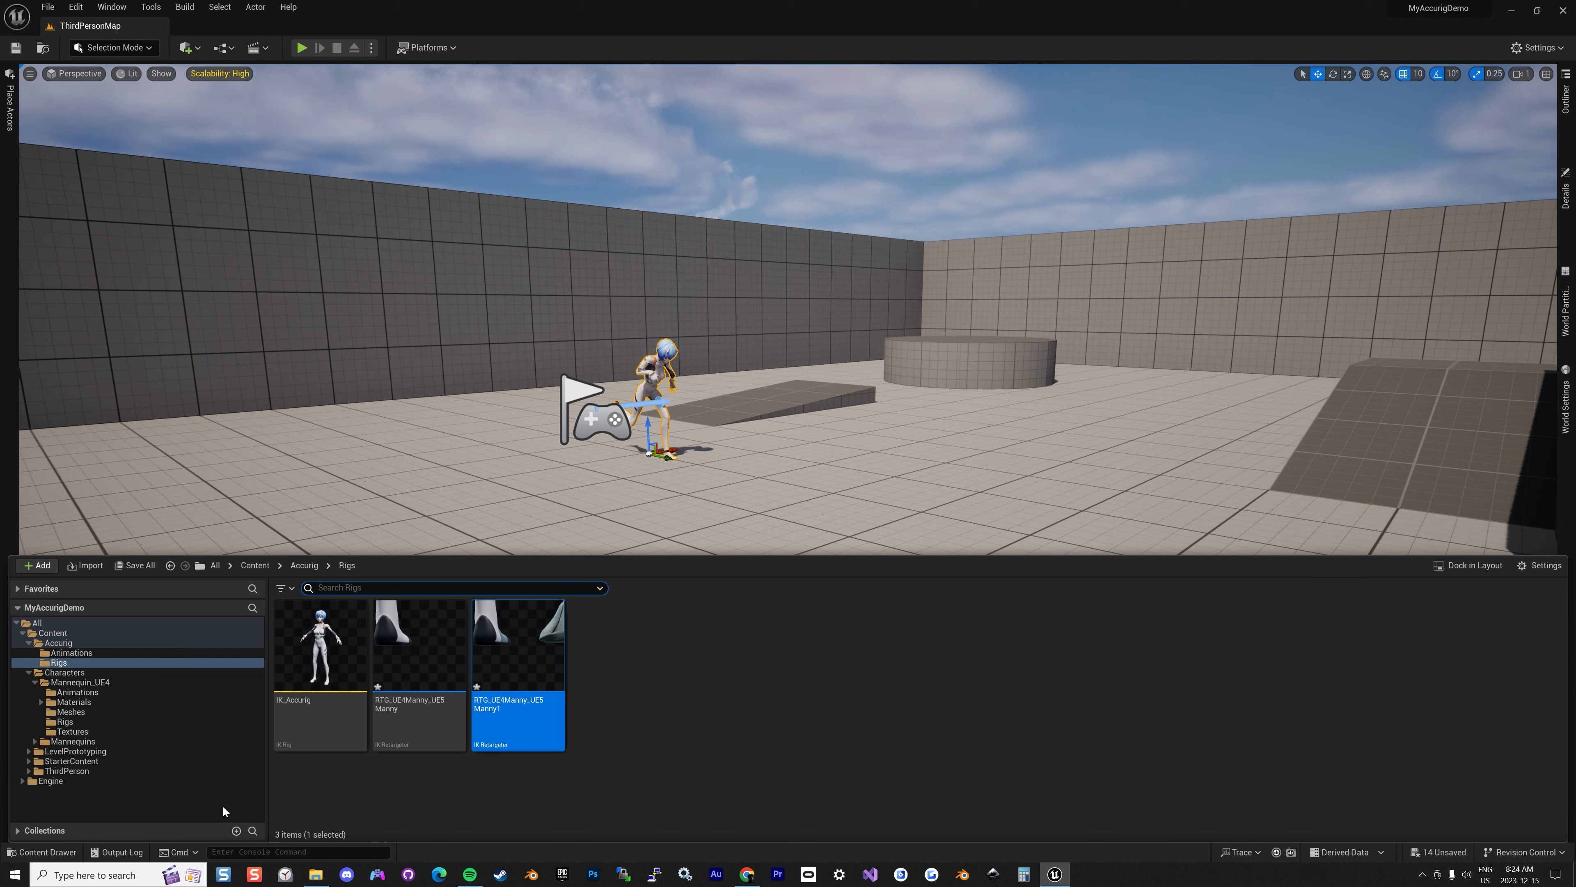
left_click(71, 653)
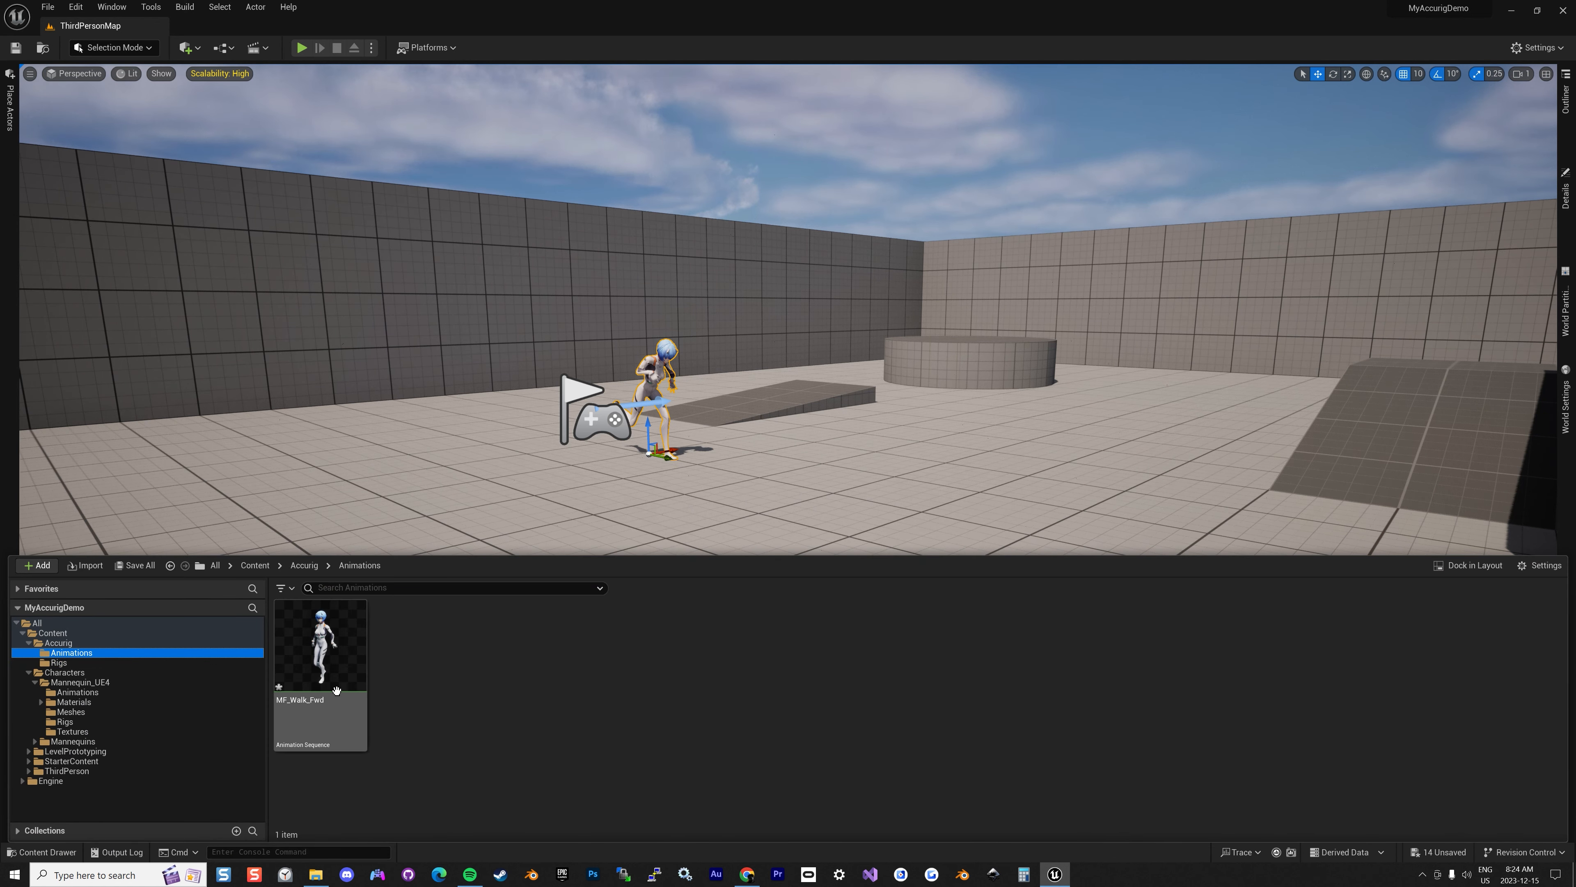
left_click(427, 690)
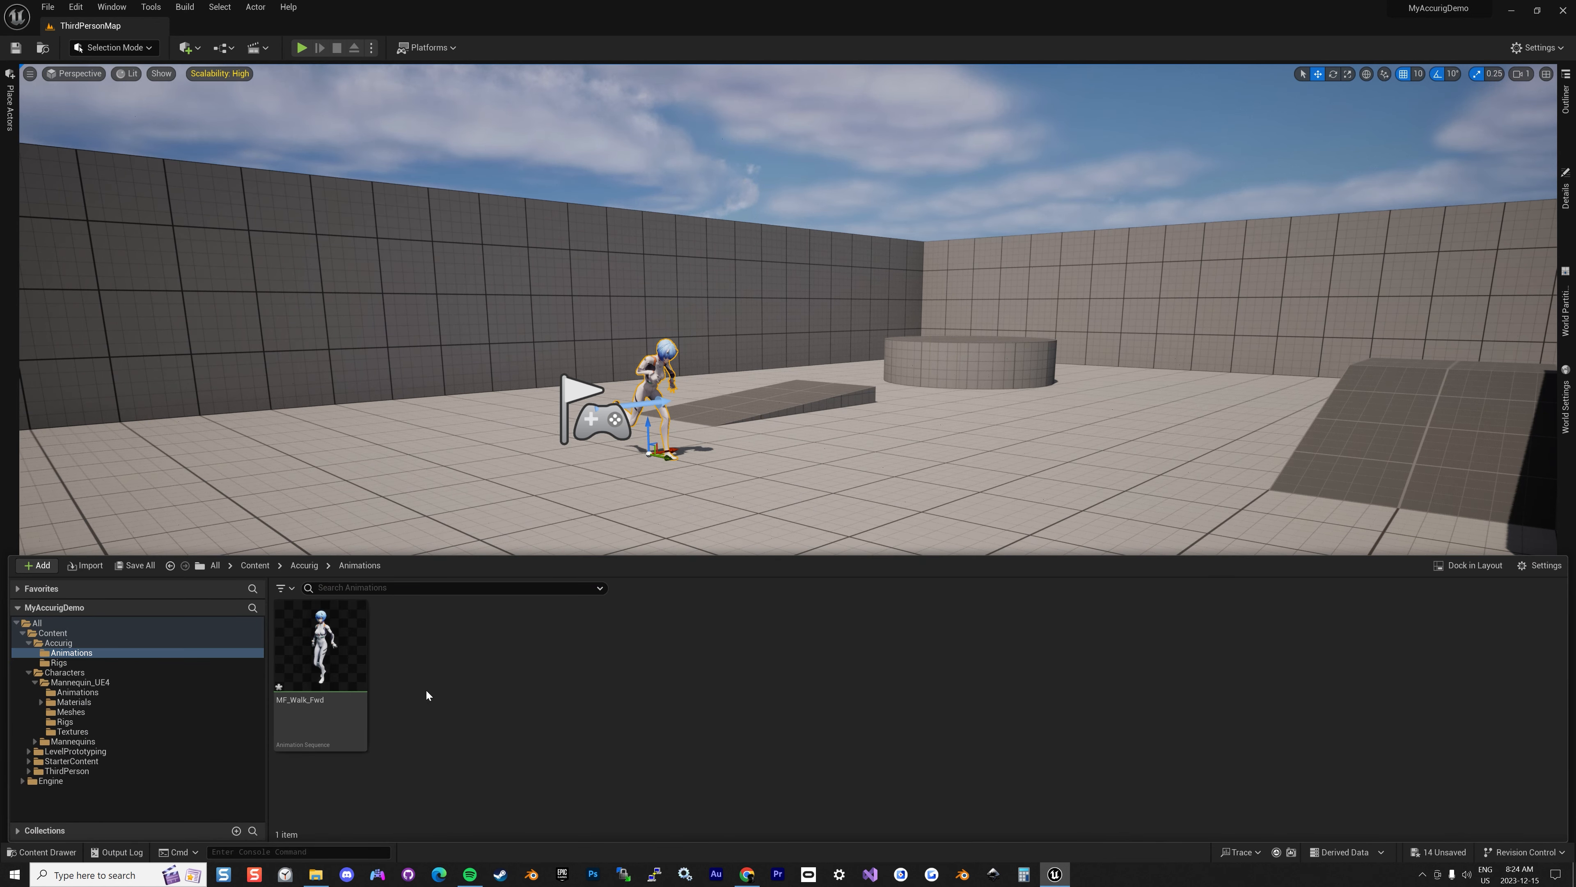
left_click(303, 50)
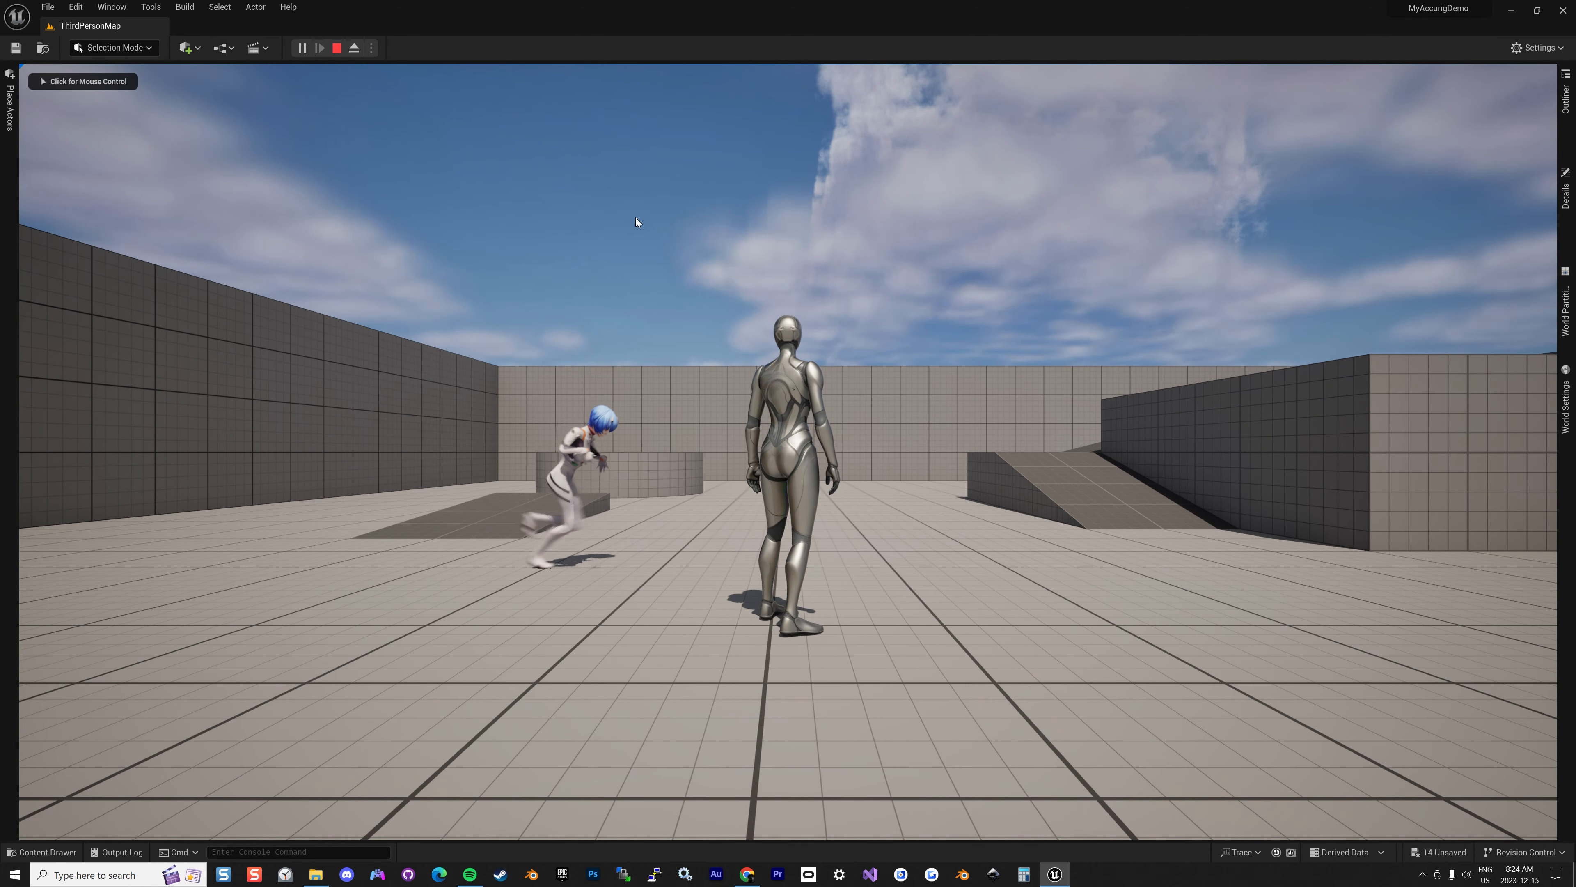
key("Escape")
Move the Jog_Fwd animation from the Characters folder to Accurig's Animations folder and open that folder
key("ctrl+space")
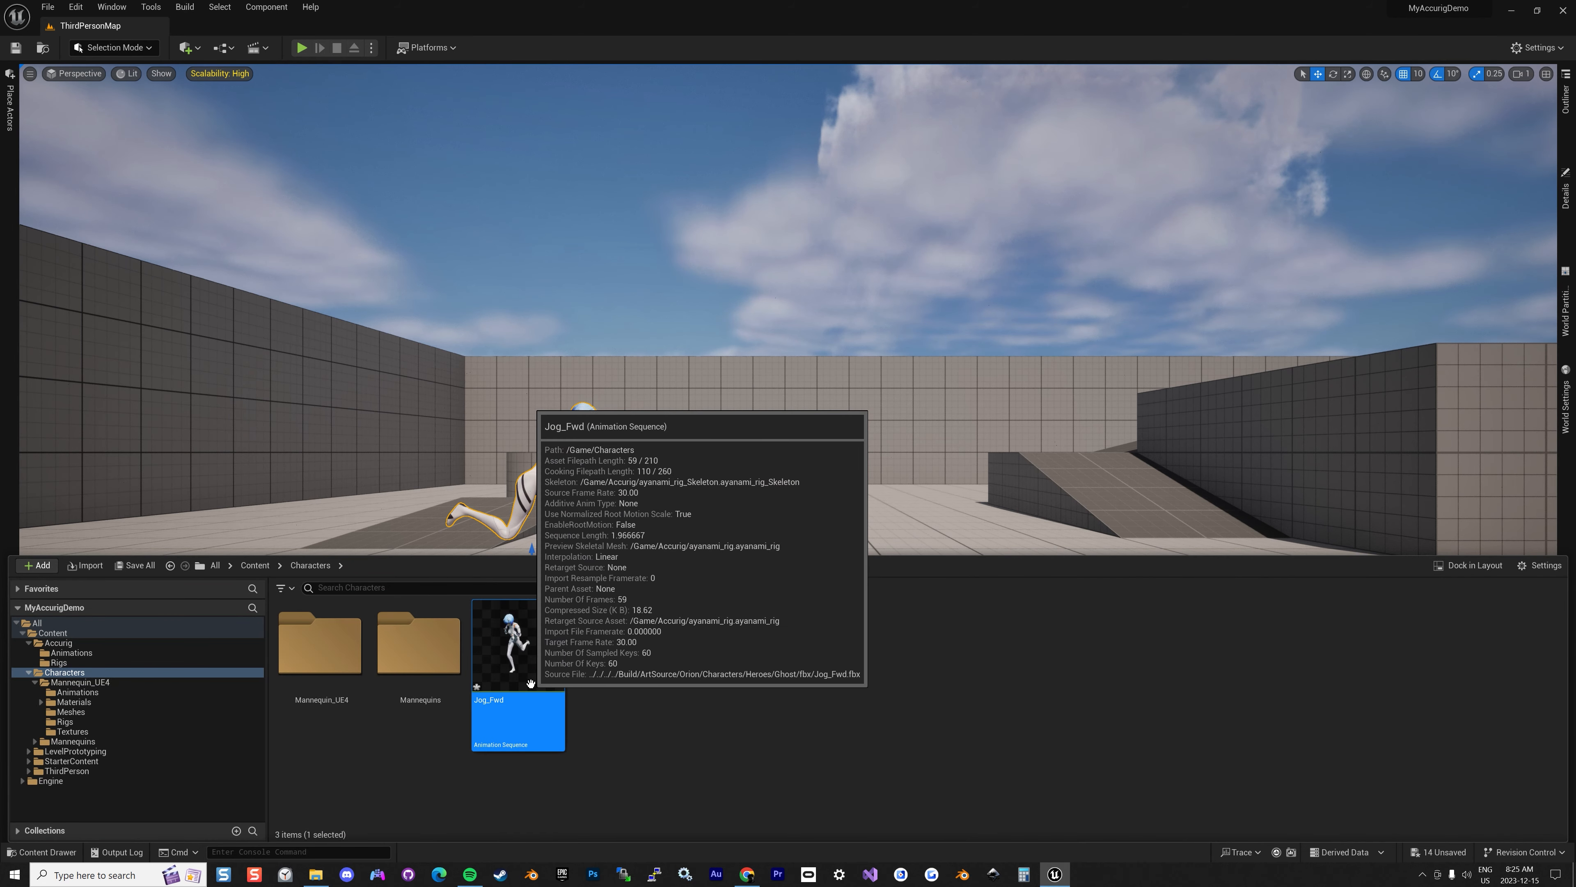
left_click_drag(530, 683, 83, 654)
left_click(110, 677)
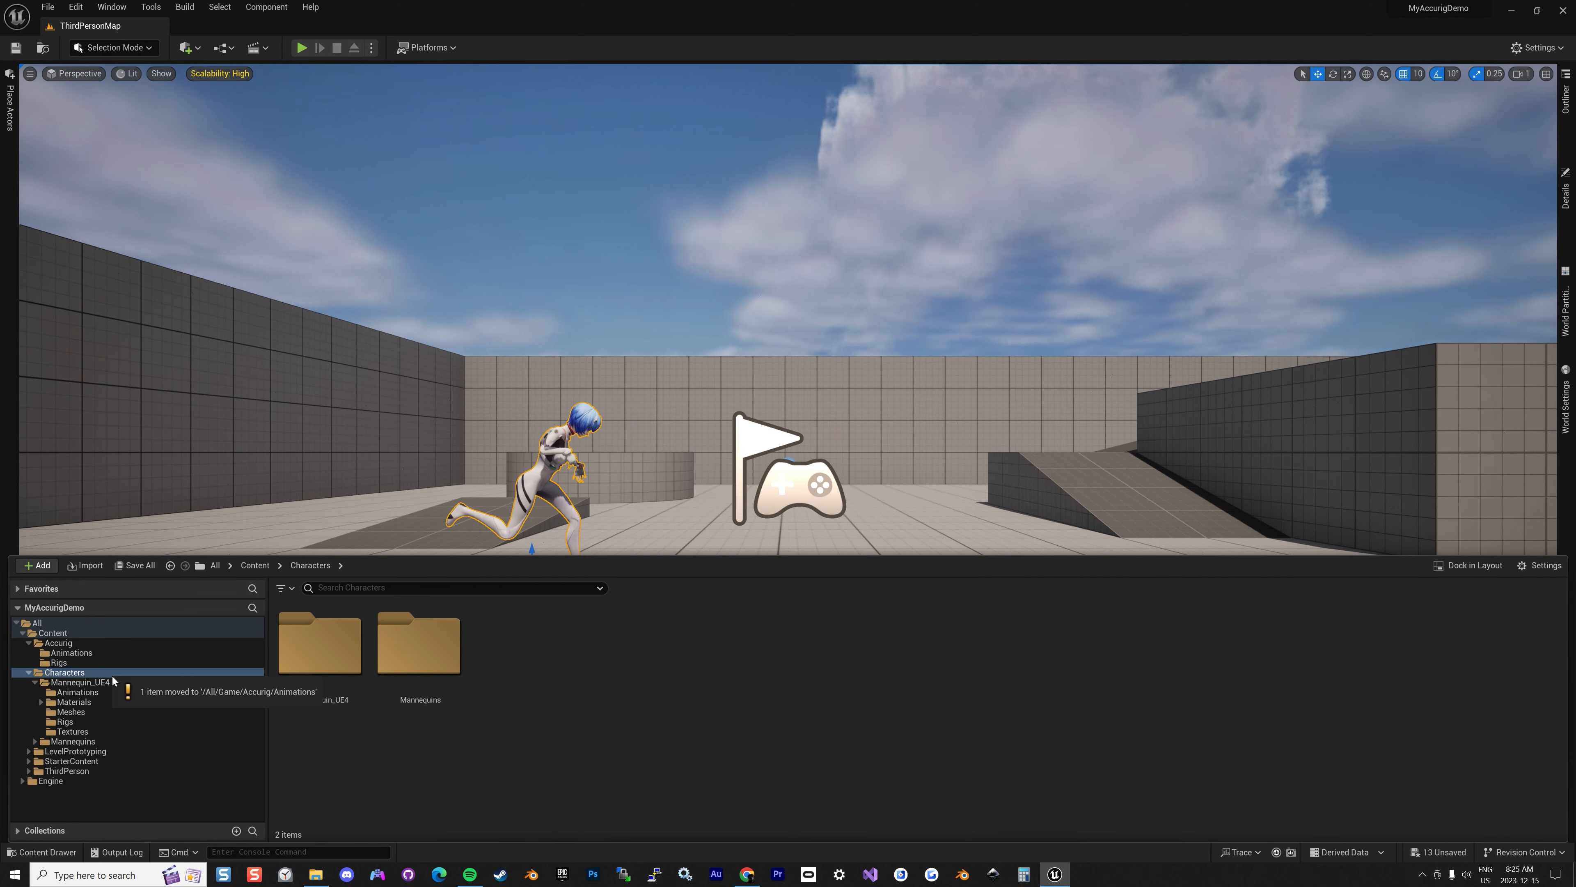
left_click(76, 653)
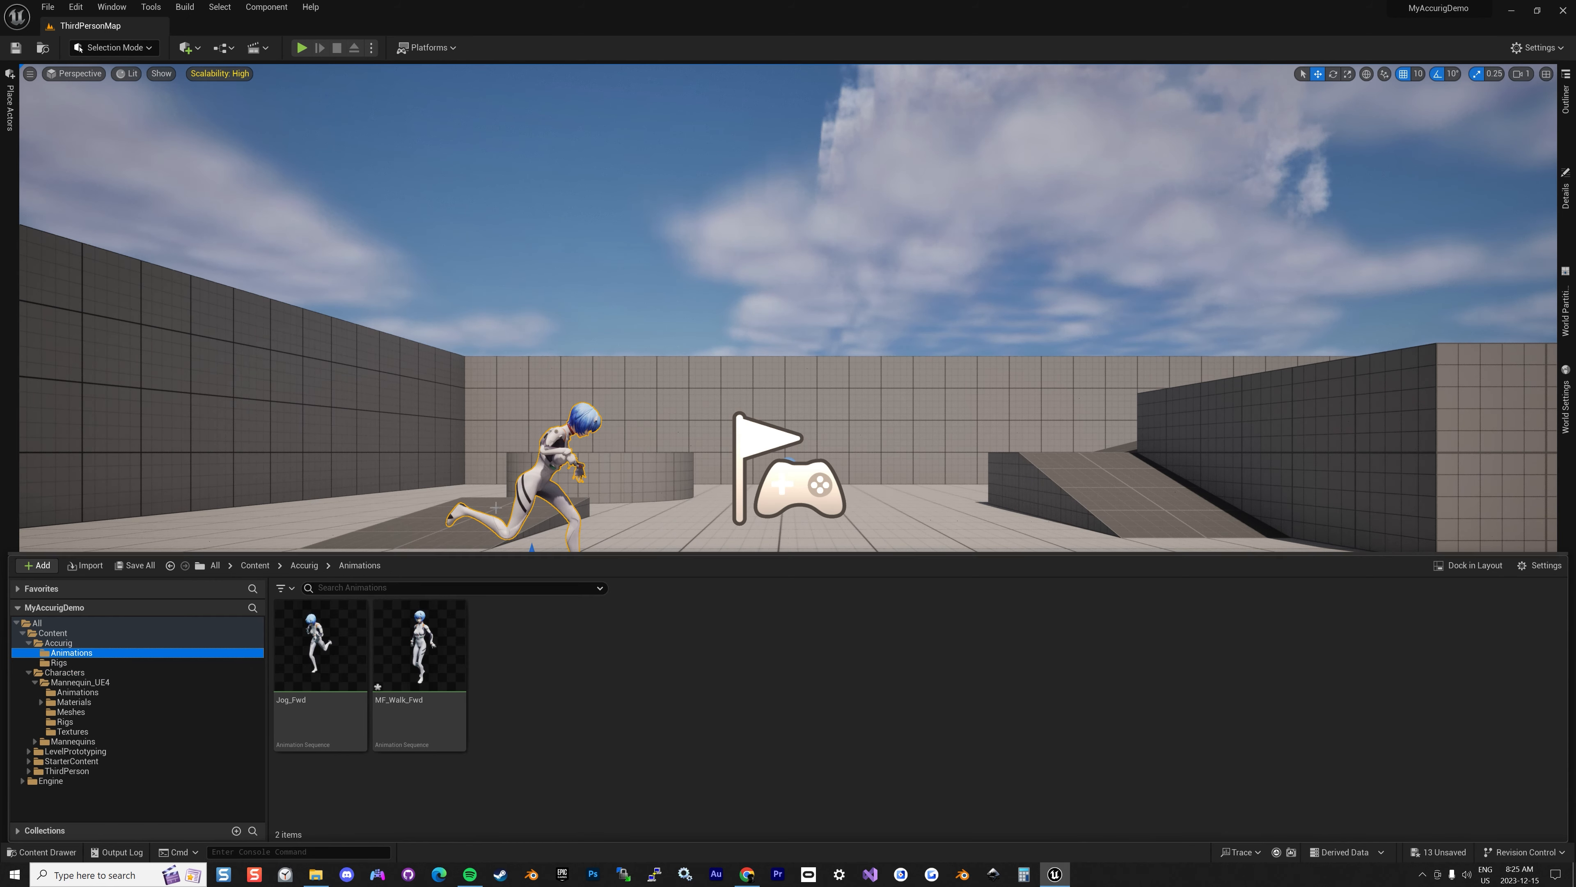
Set the placed ayanami character's animation to play to MF_Walk_Fwd
right_click_drag(737, 539, 736, 539)
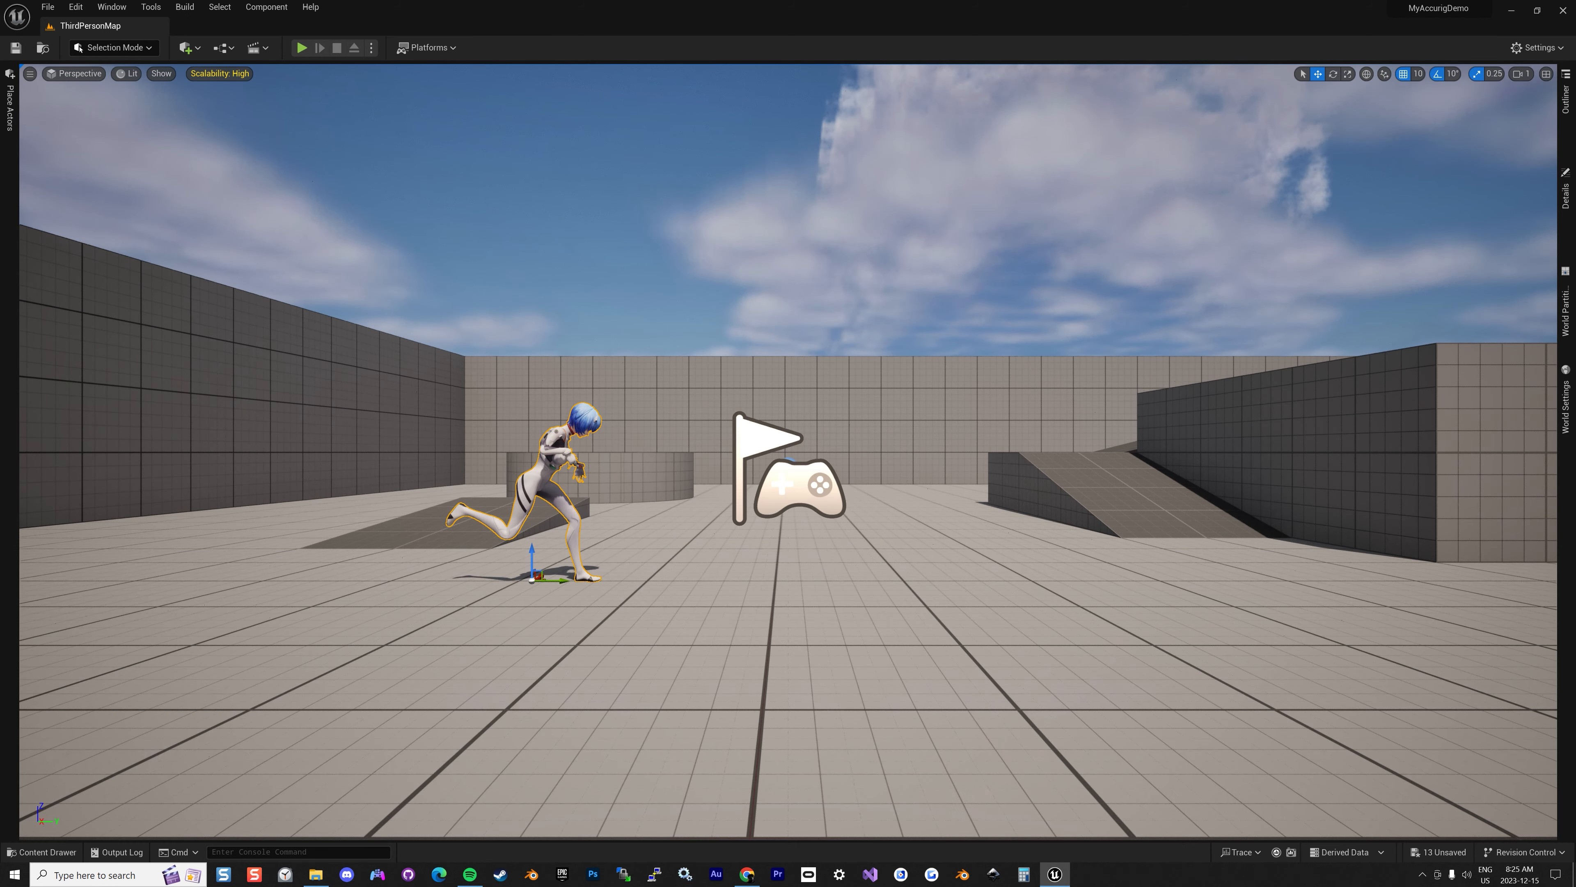
left_click(1566, 205)
left_click(1505, 373)
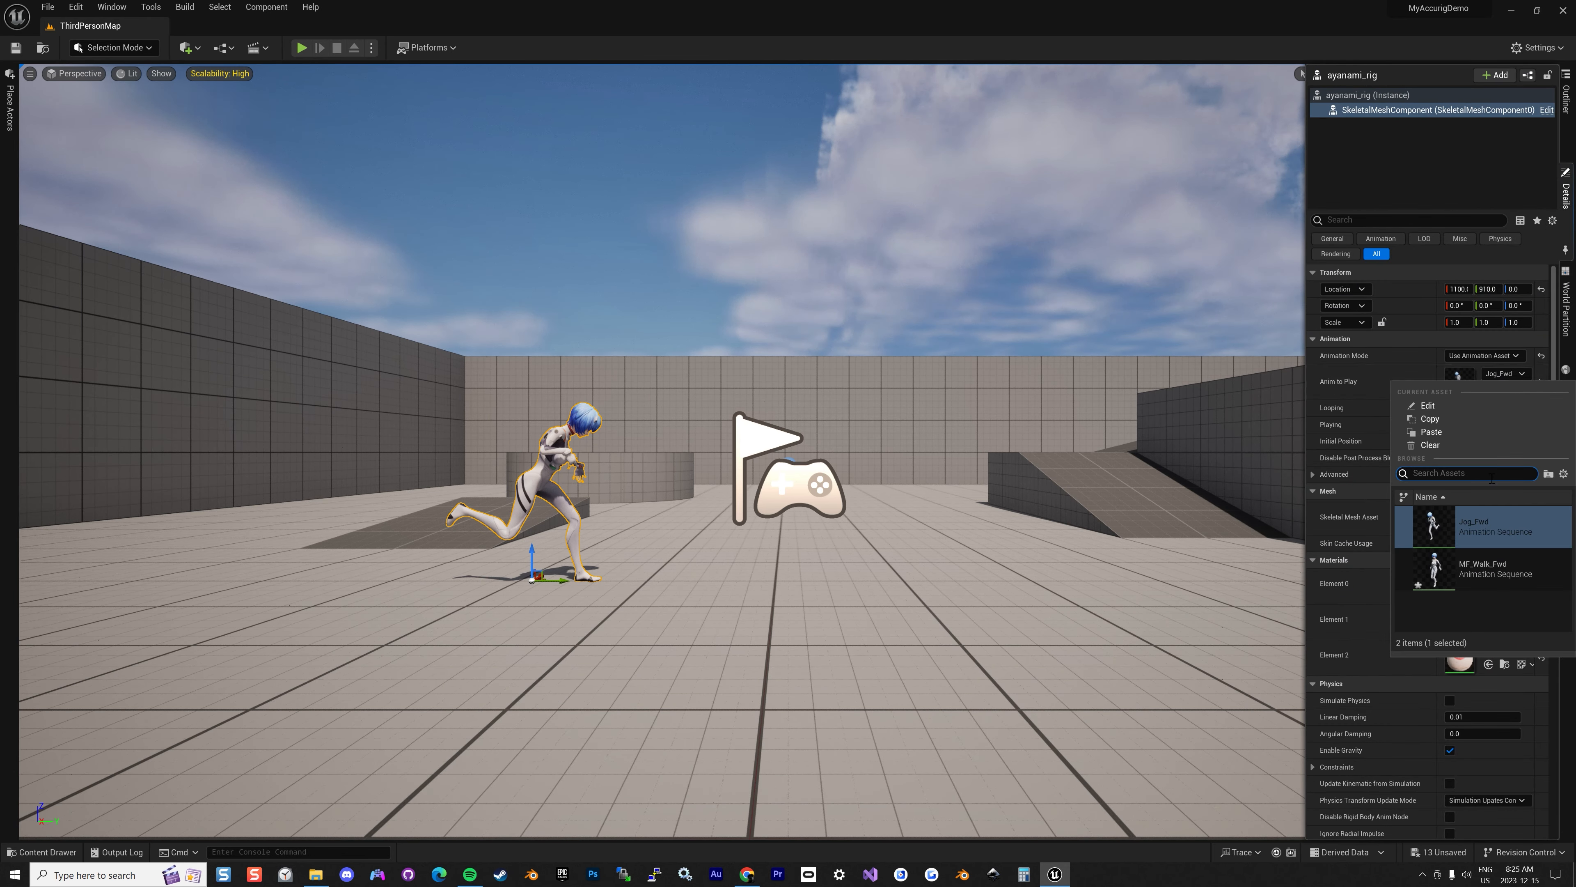
left_click(1477, 568)
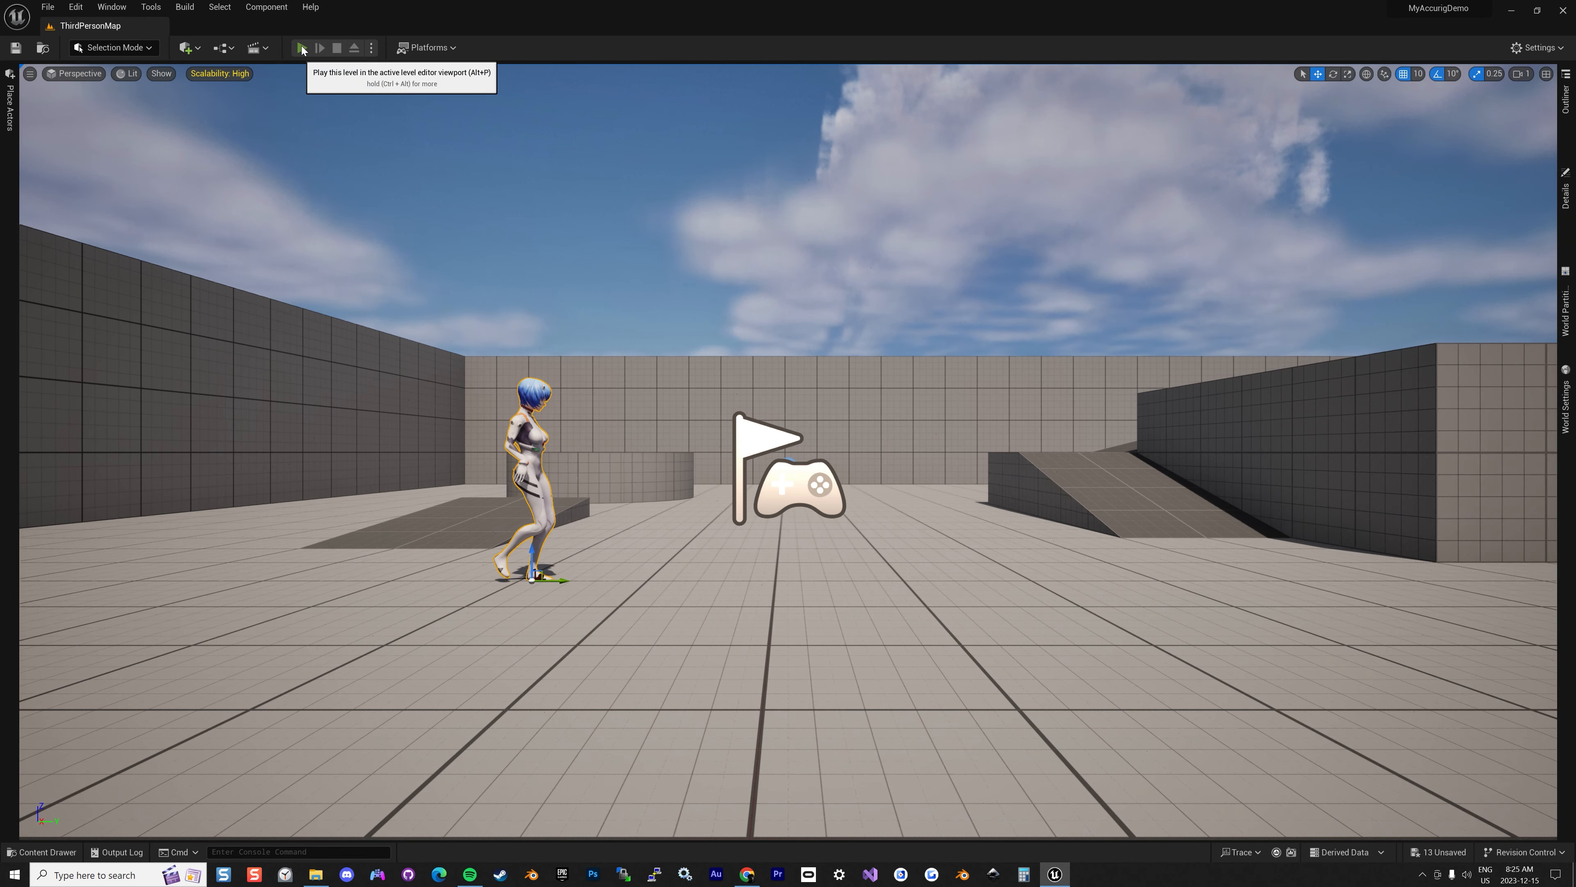
Play the level and run the mannequin around the ayanami character to inspect its walk animation
left_click(300, 47)
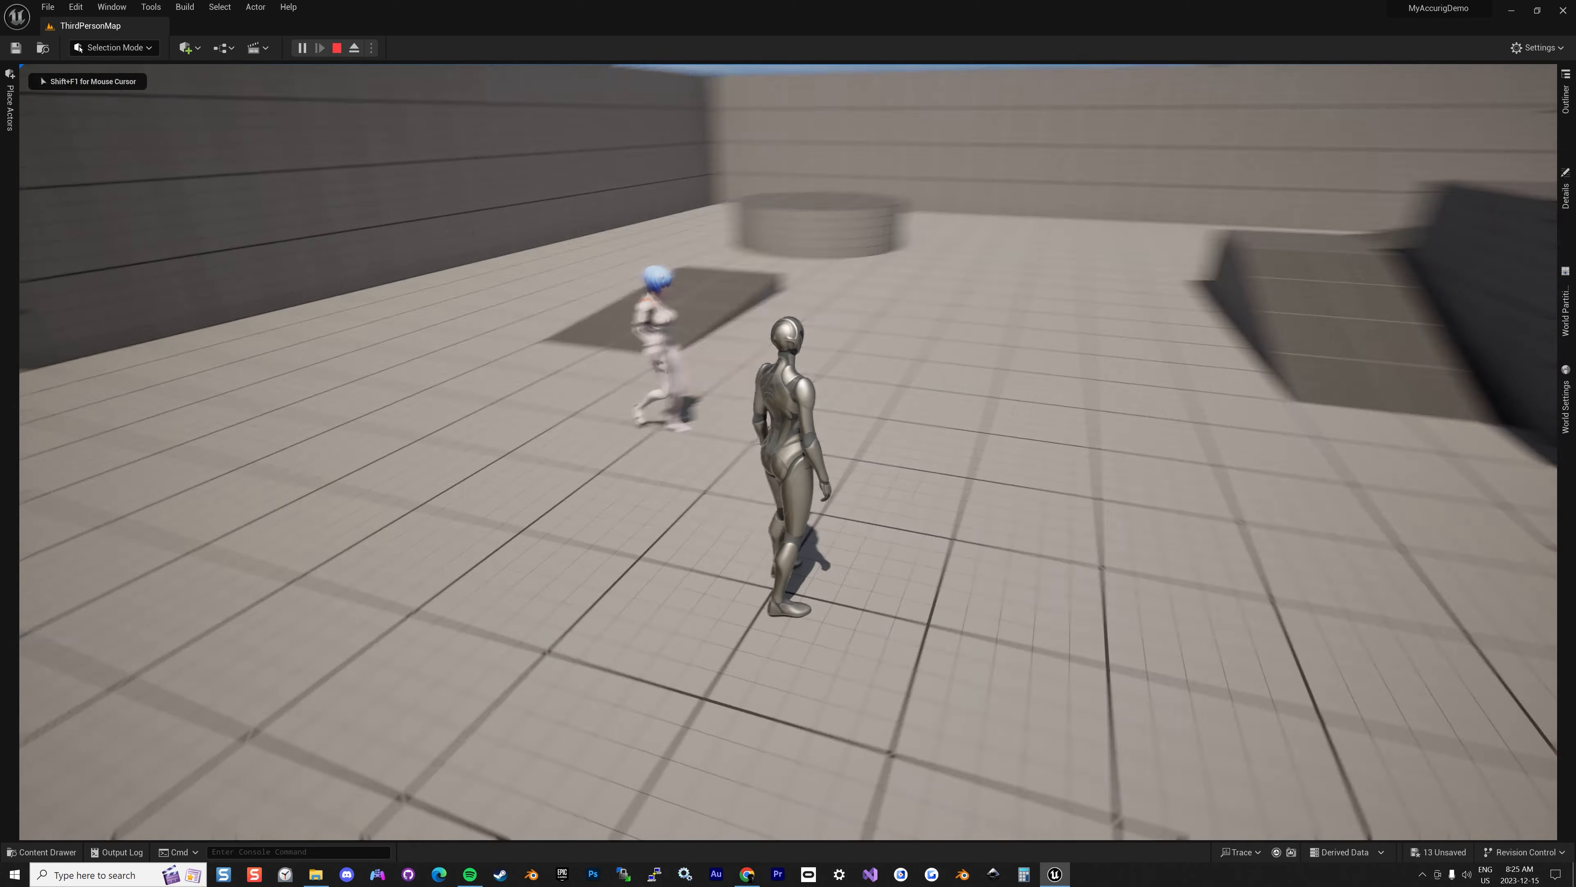
key("w")
key("d")
key("s")
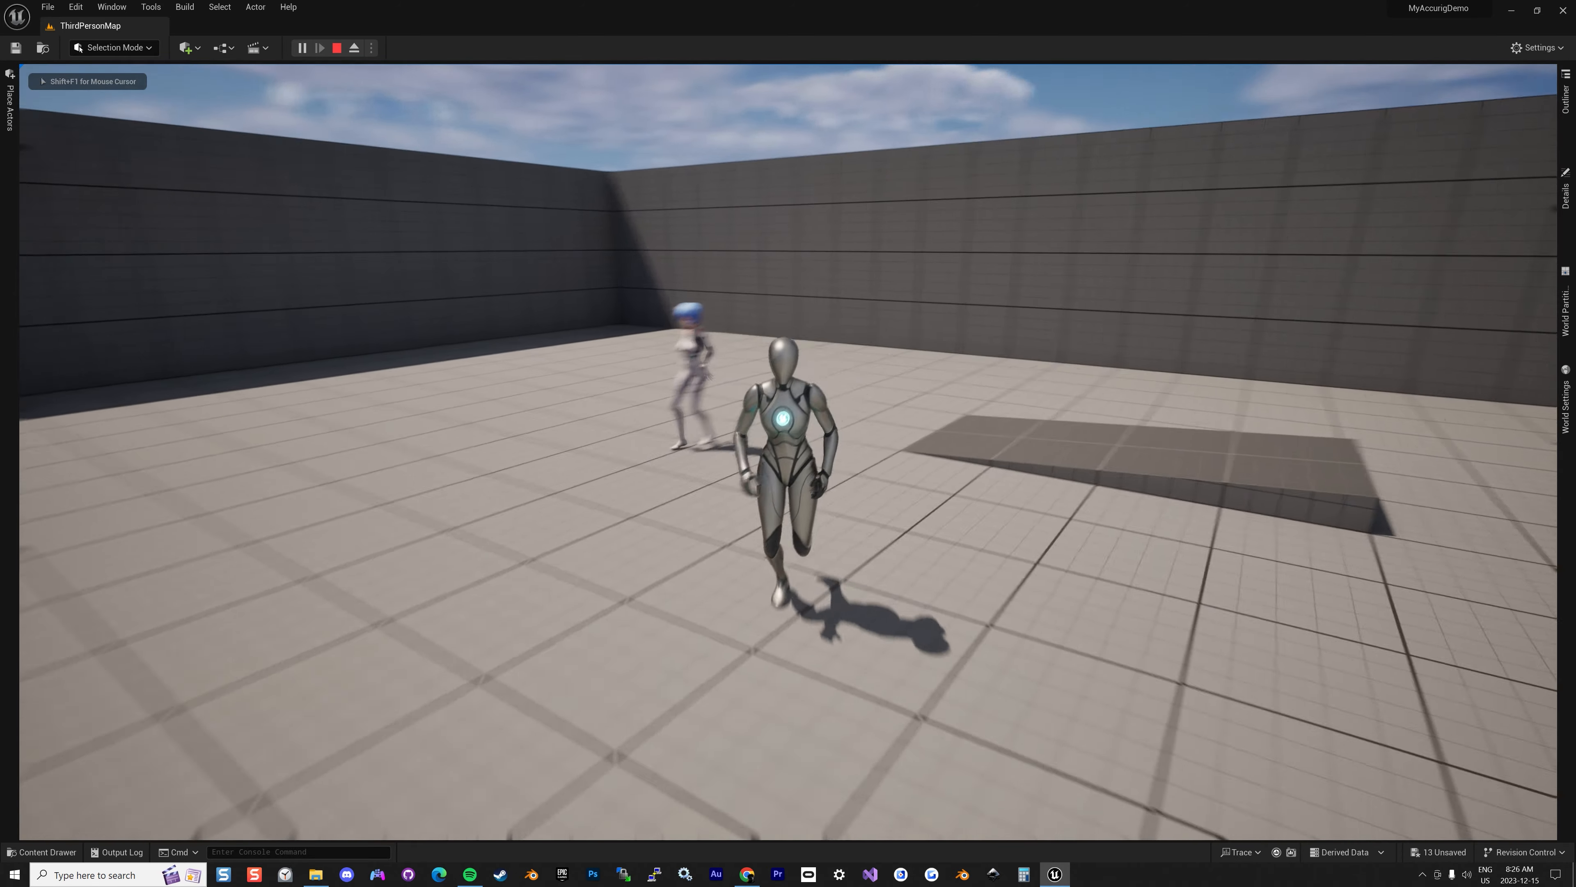
key("w")
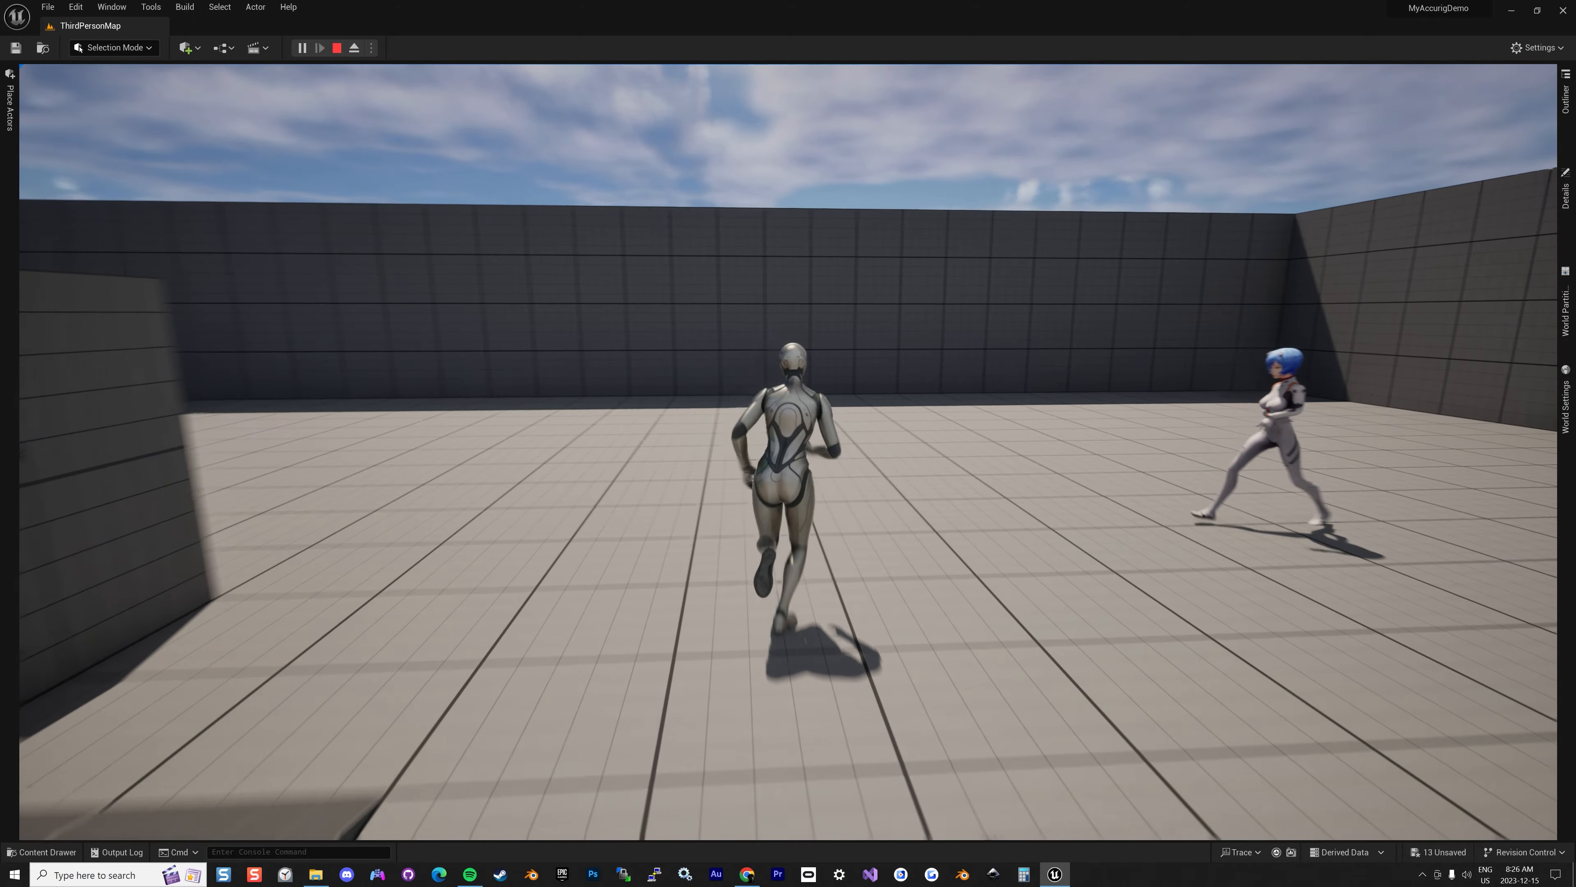
Circle the mannequin around the walking ayanami character to check its hands and arms from several sides, and stop playing the level
key("w")
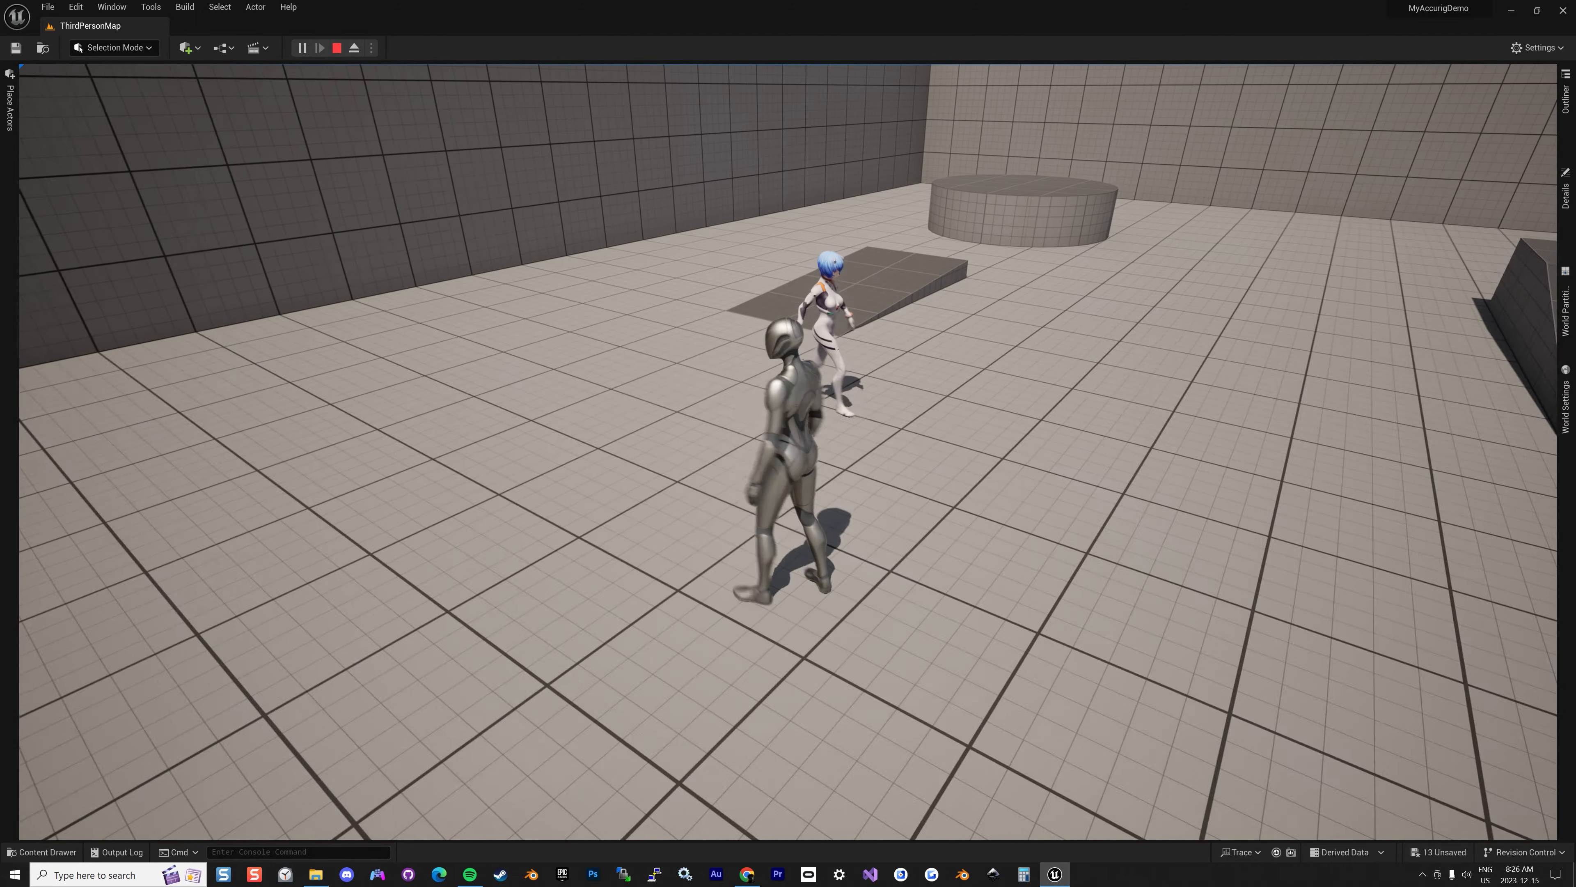
key("w")
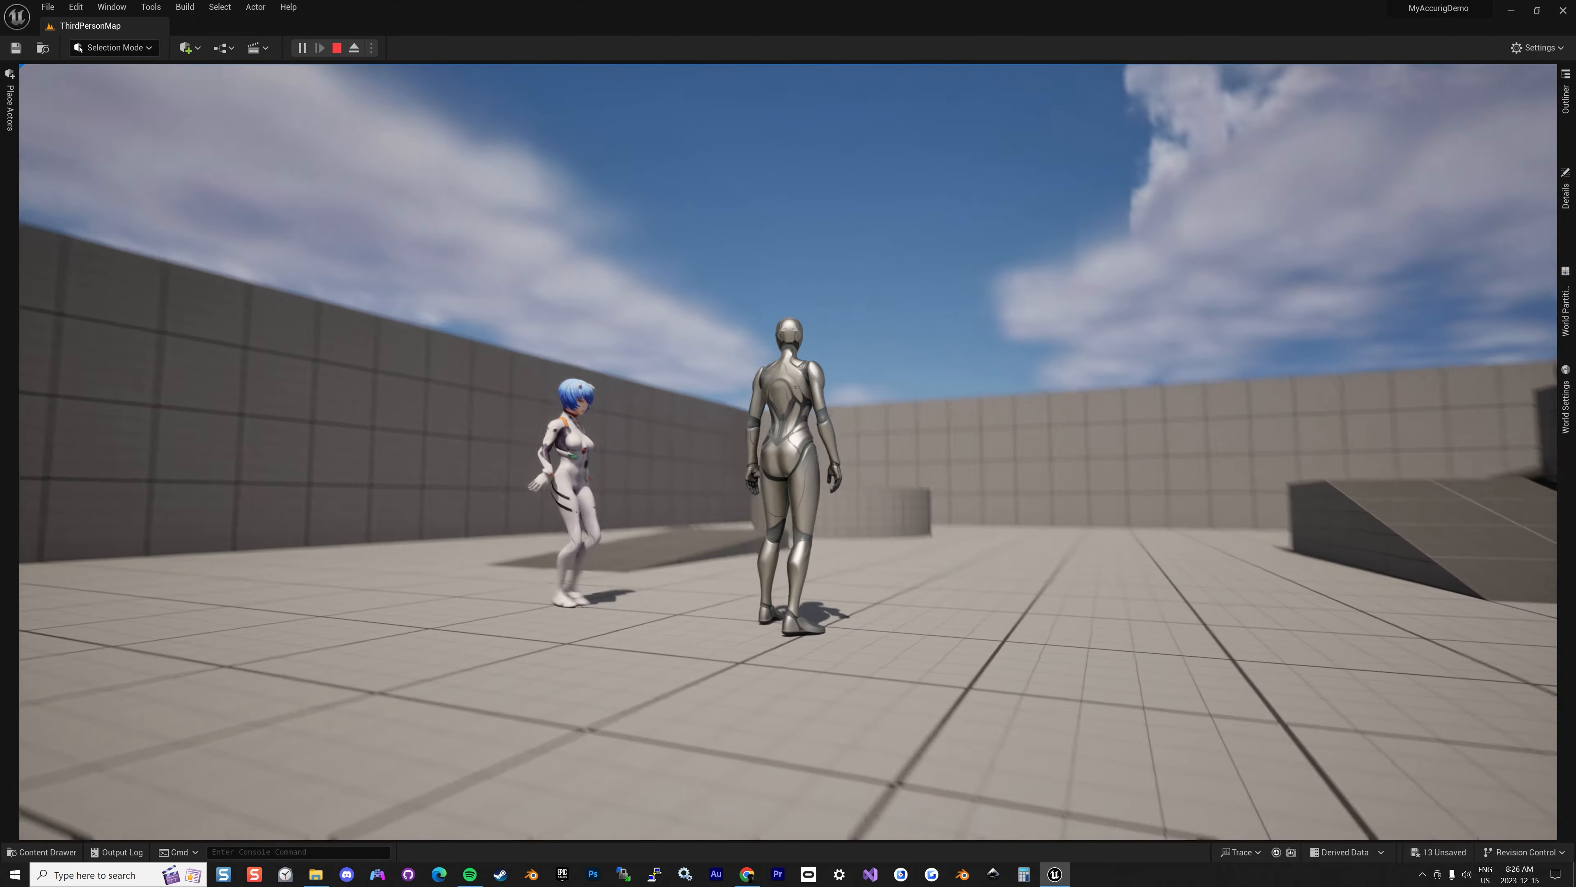
key("a")
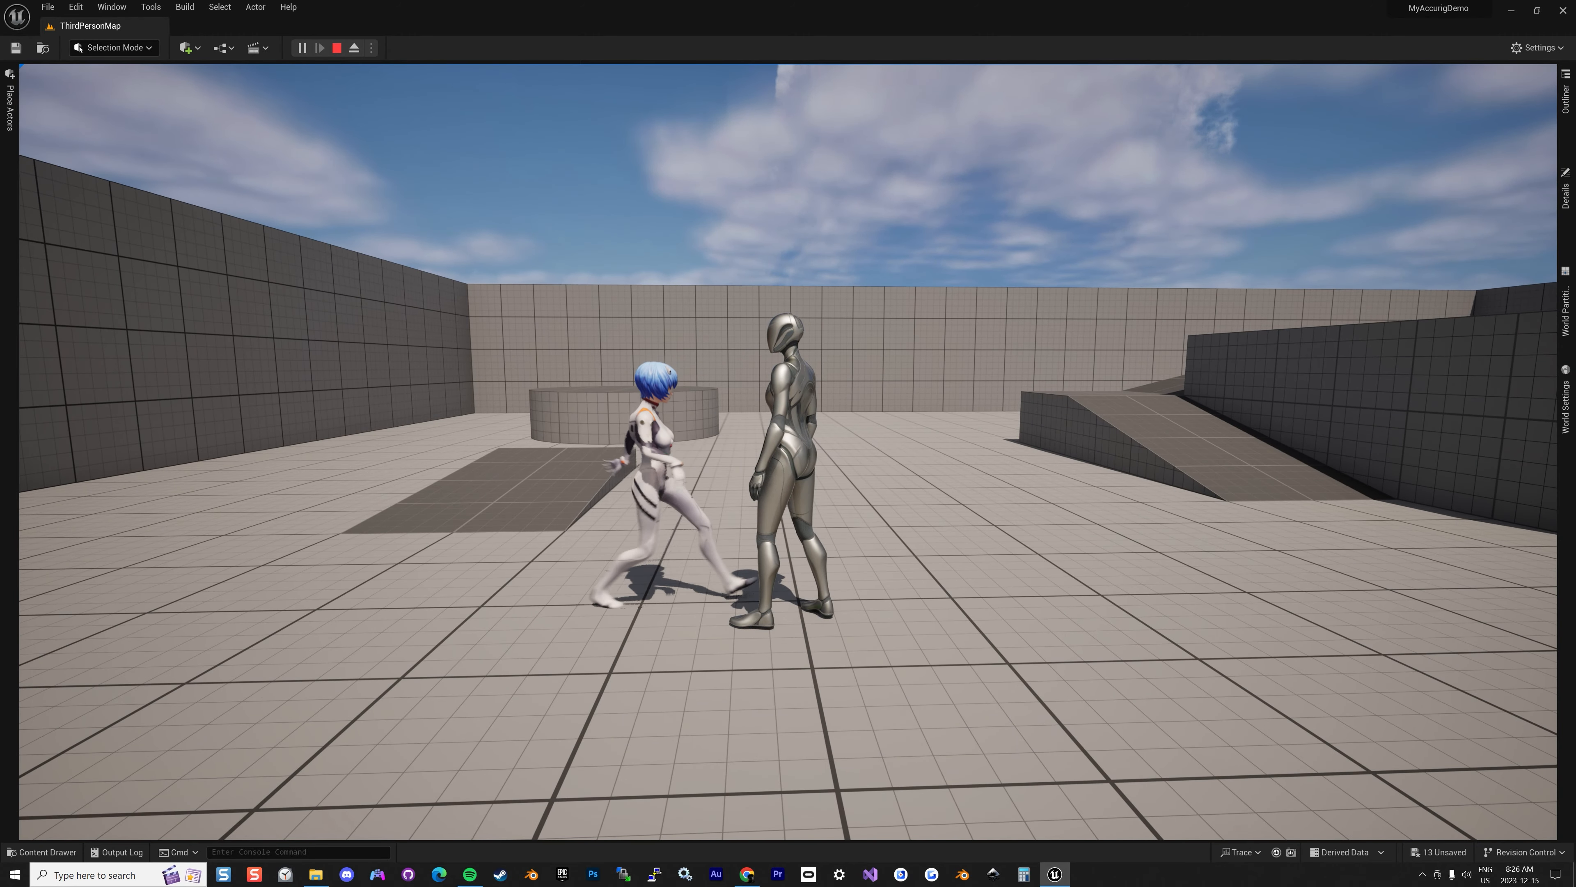
key("s")
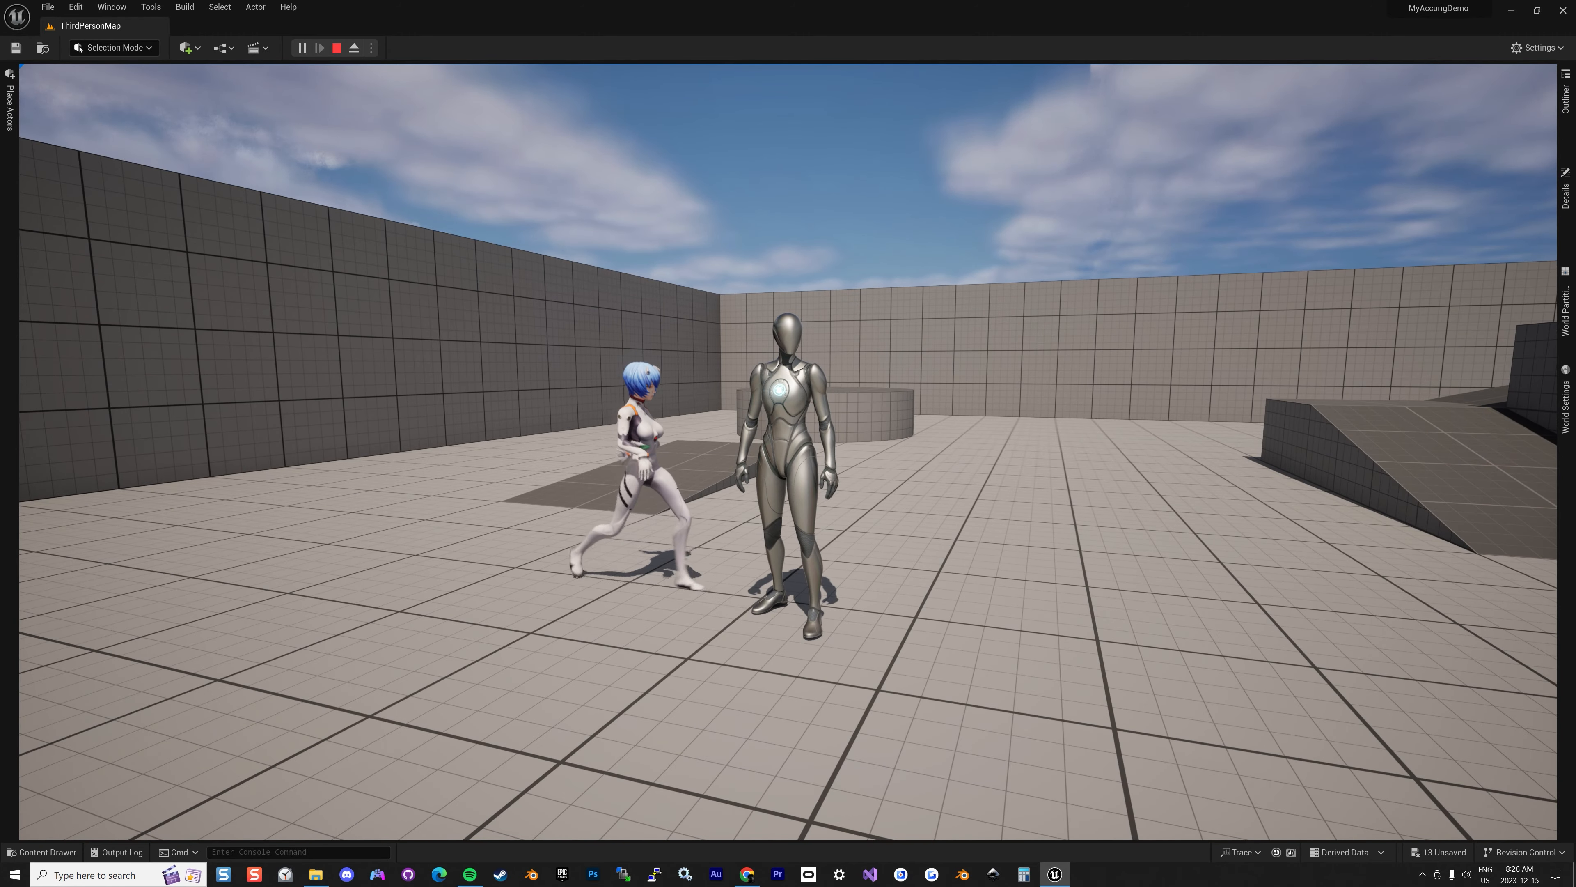
key("s")
key("Escape")
Rename the RTG_UE4Manny_UE5Manny retargeter in Accurig's Rigs folder to RTG_UE4Manny_Accurig
left_click(42, 852)
left_click(57, 642)
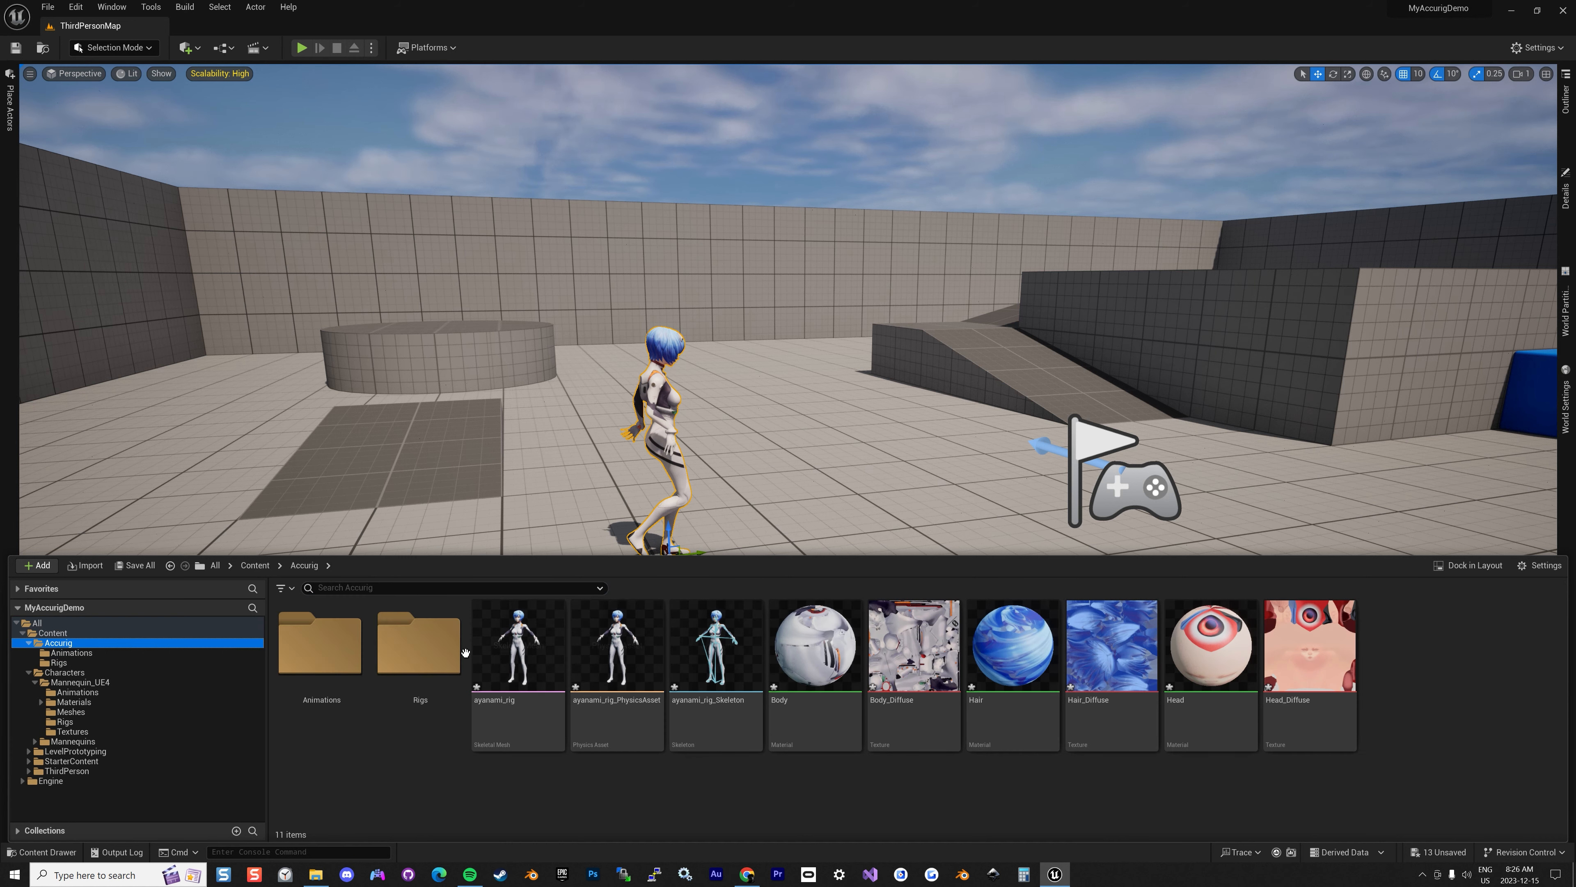
double_click(388, 664)
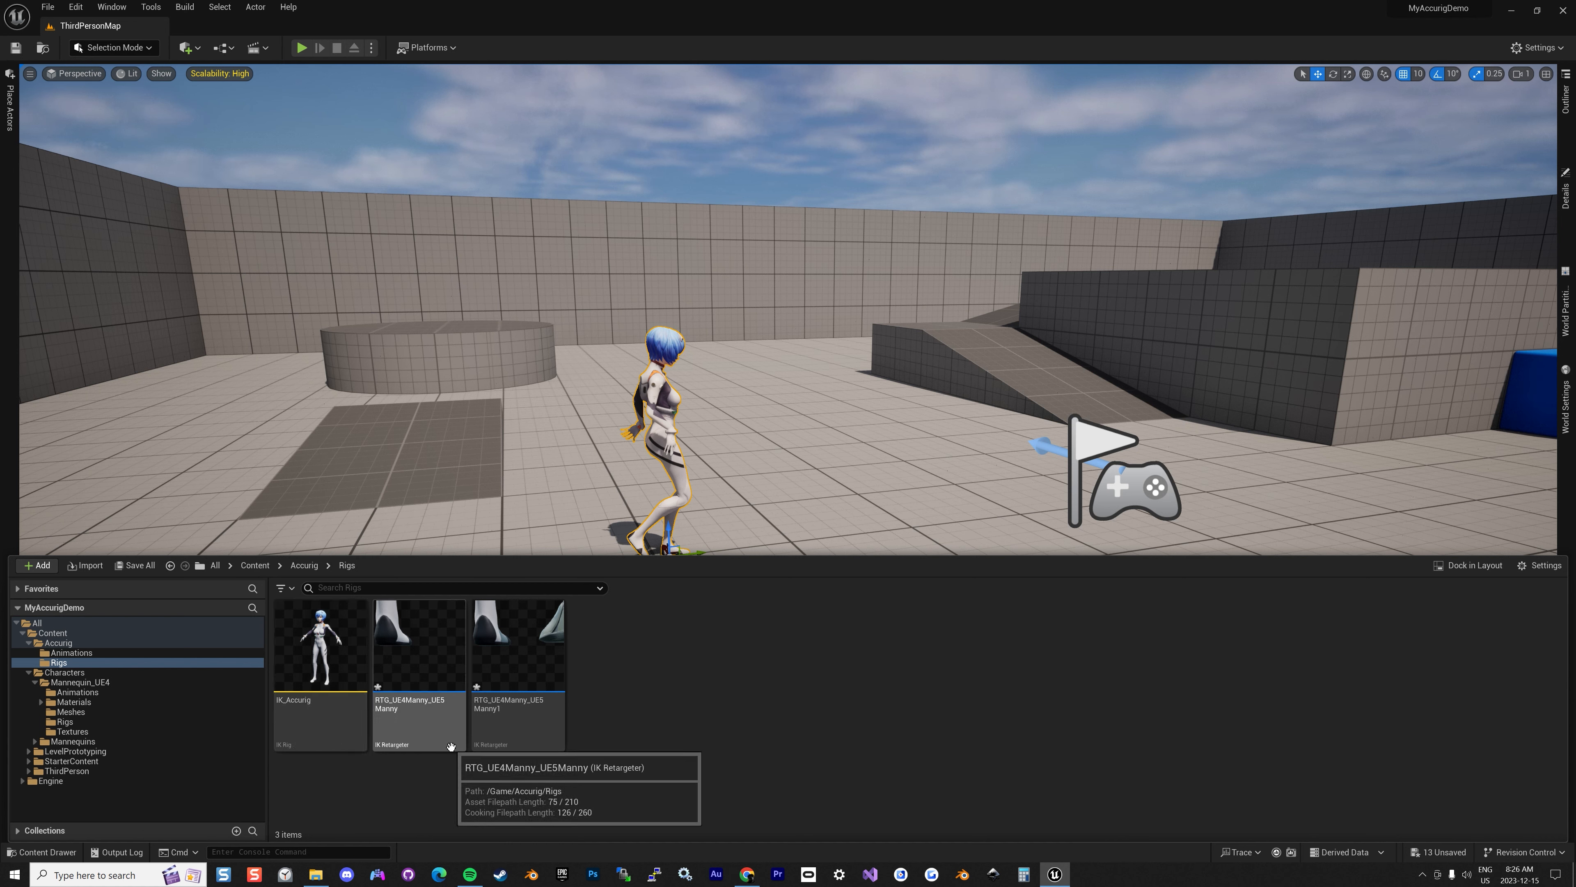
left_click(433, 708)
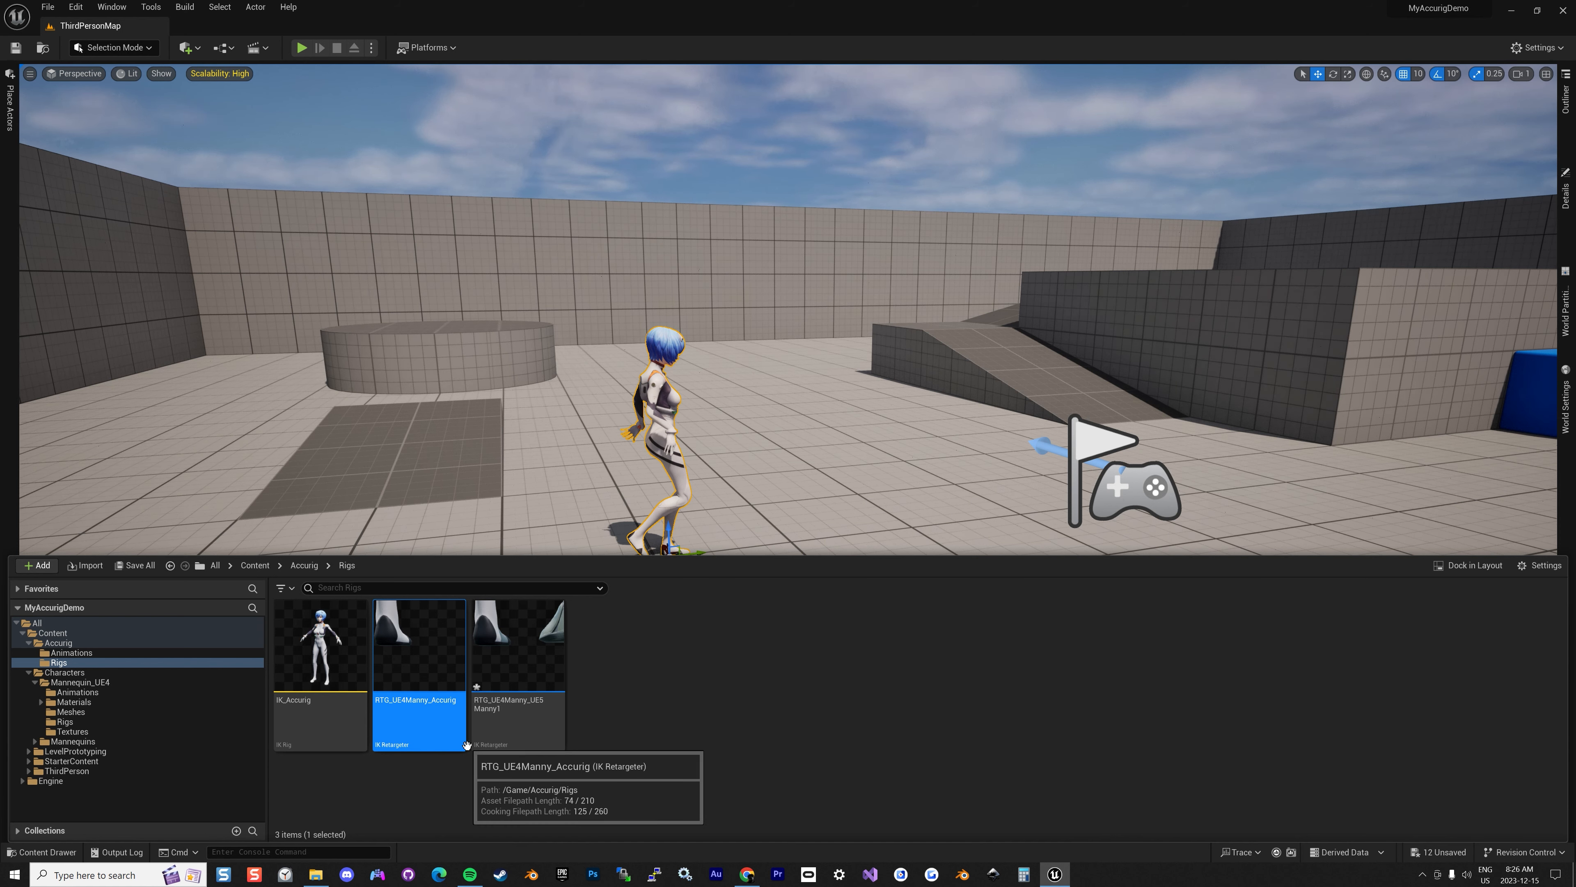
Rename the RTG_UE4Manny_UE5Manny1 retargeter in the Rigs folder to RTG_UE5_Accurig
left_click(530, 712)
left_click(531, 712)
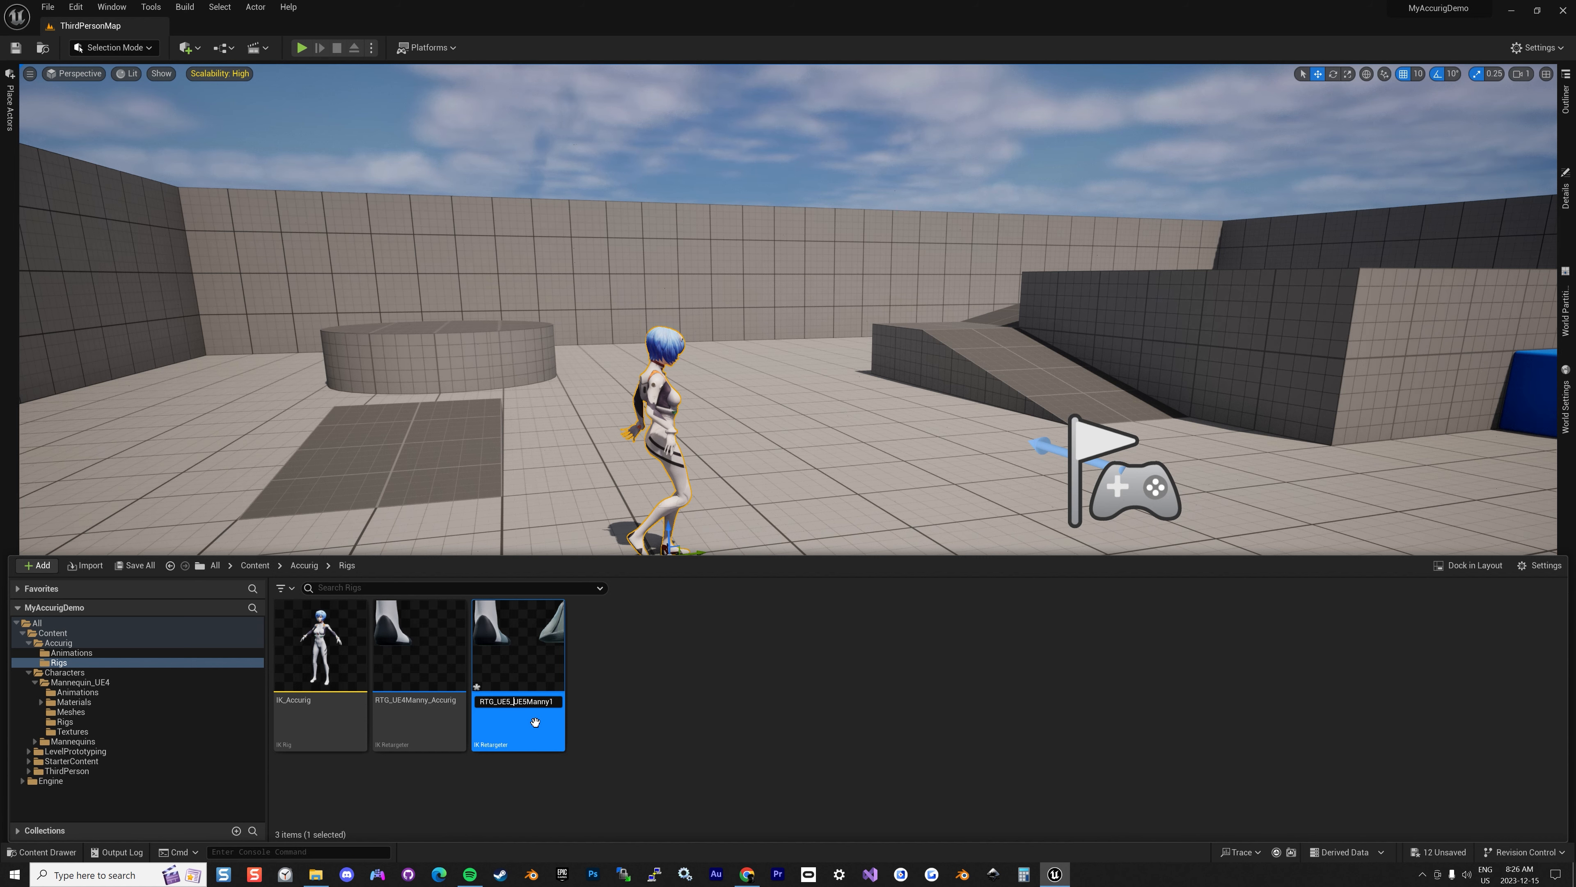
type("g")
key("Return")
Open the RTG_UE5_Accurig retargeter, find and preview MF_Walk_Fwd, pause it mid-stride and maximize the editor window
double_click(519, 679)
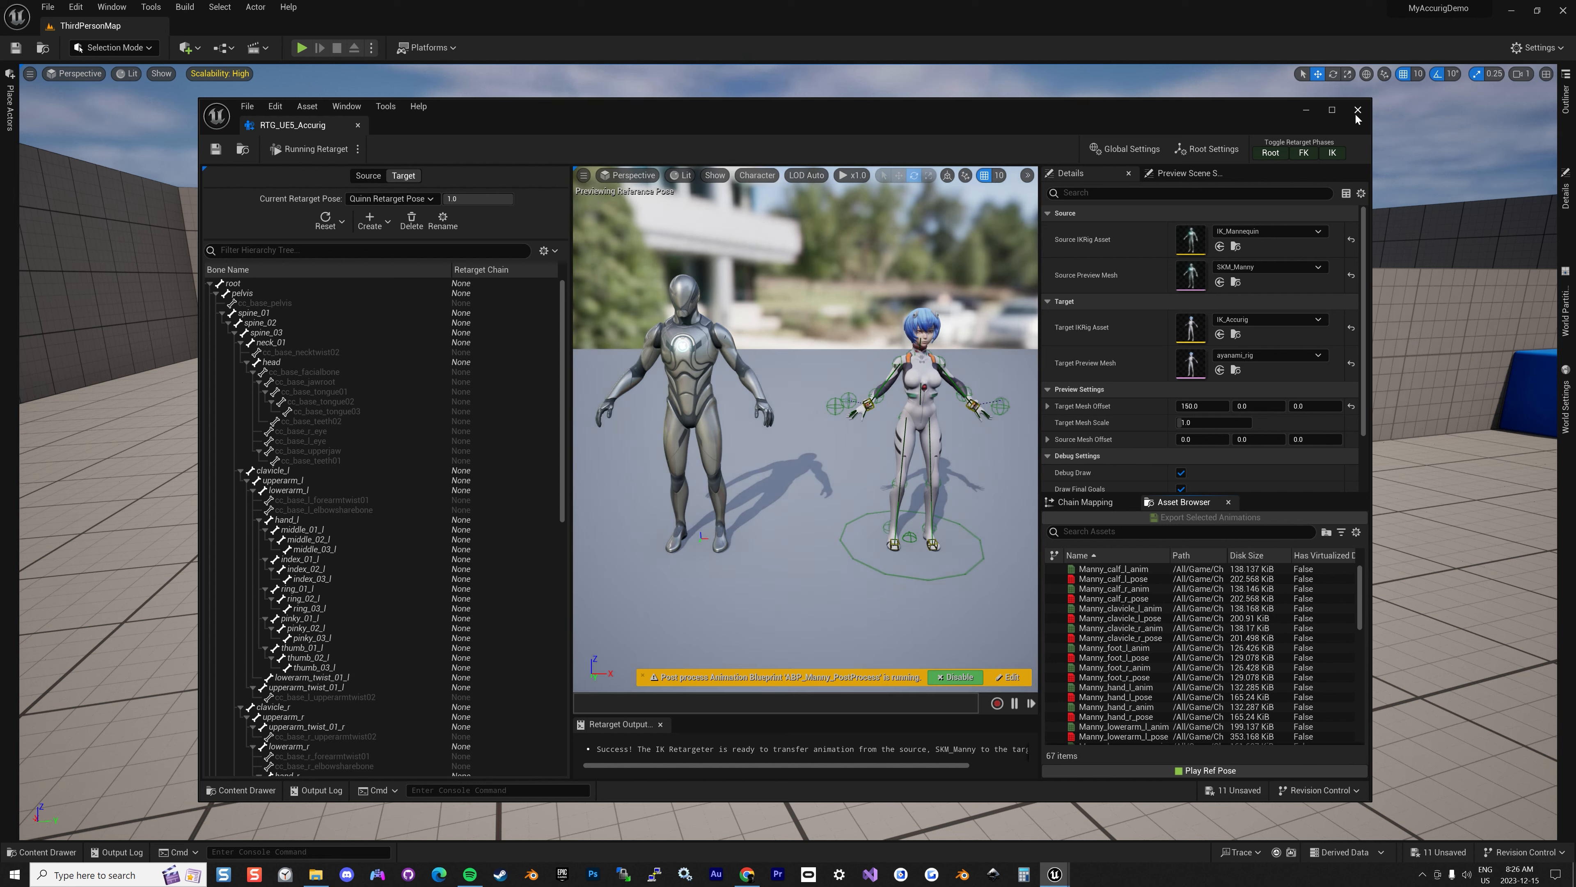
left_click(974, 407)
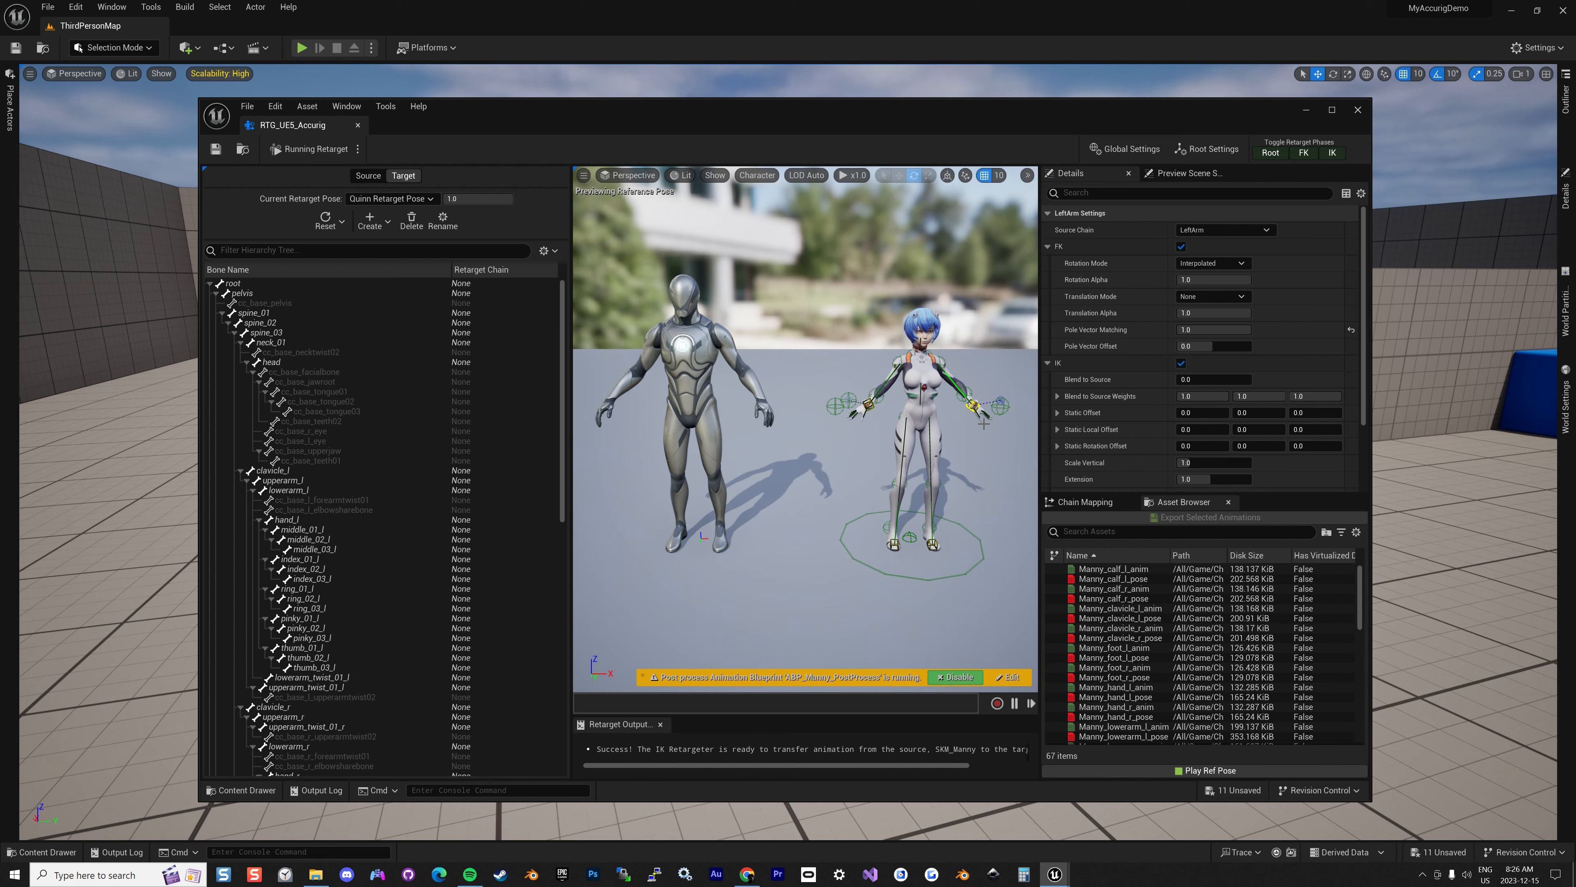
scroll(888, 461, "up", 5)
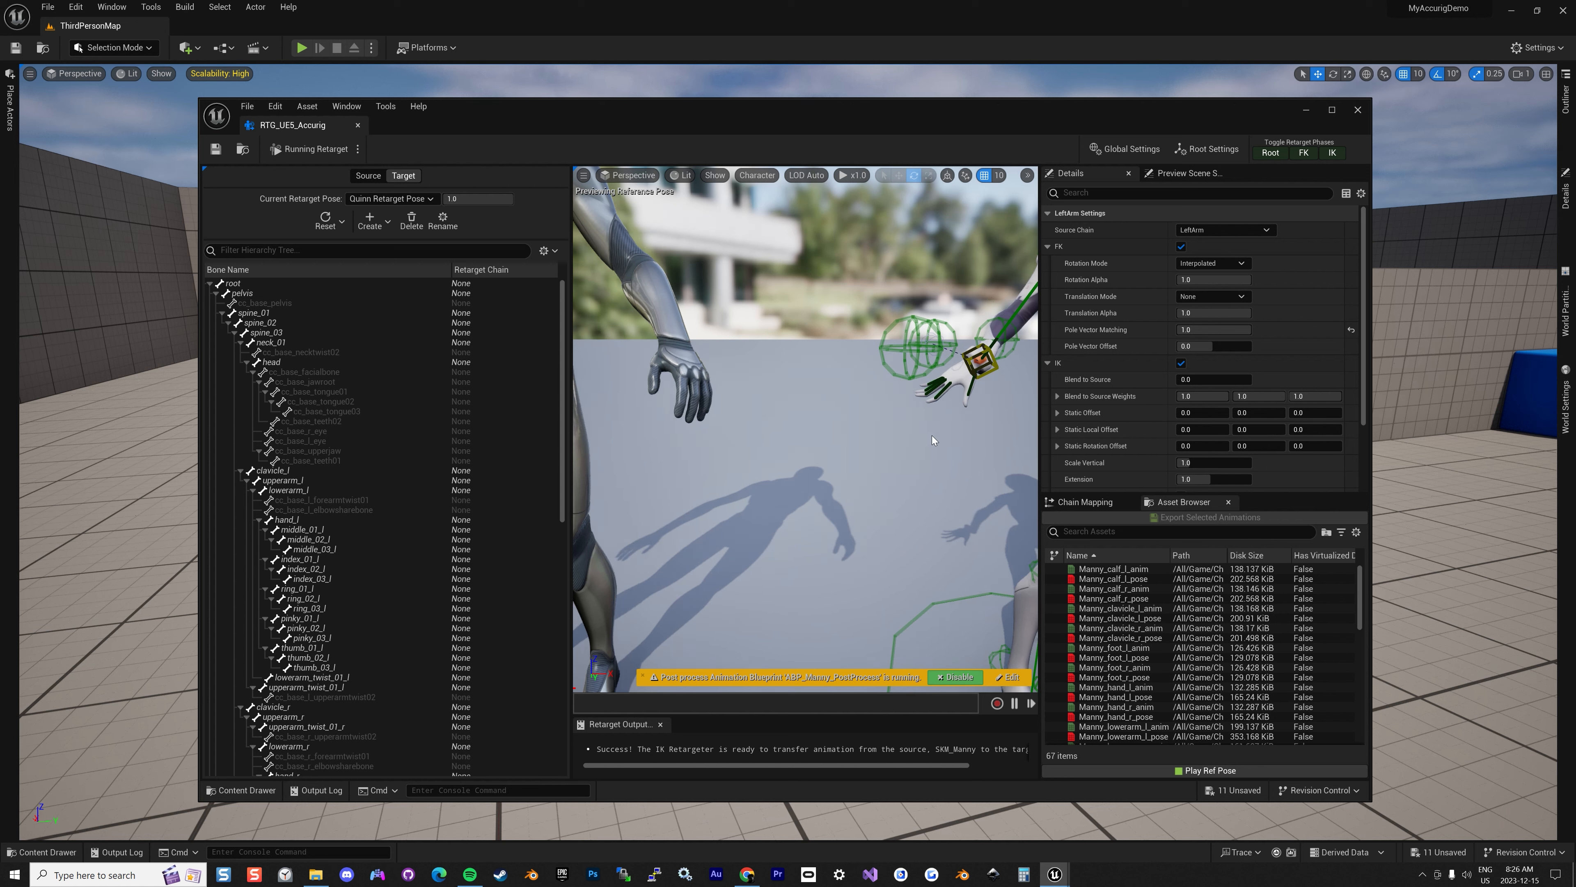
scroll(932, 435, "down", 3)
left_click_drag(949, 420, 993, 447)
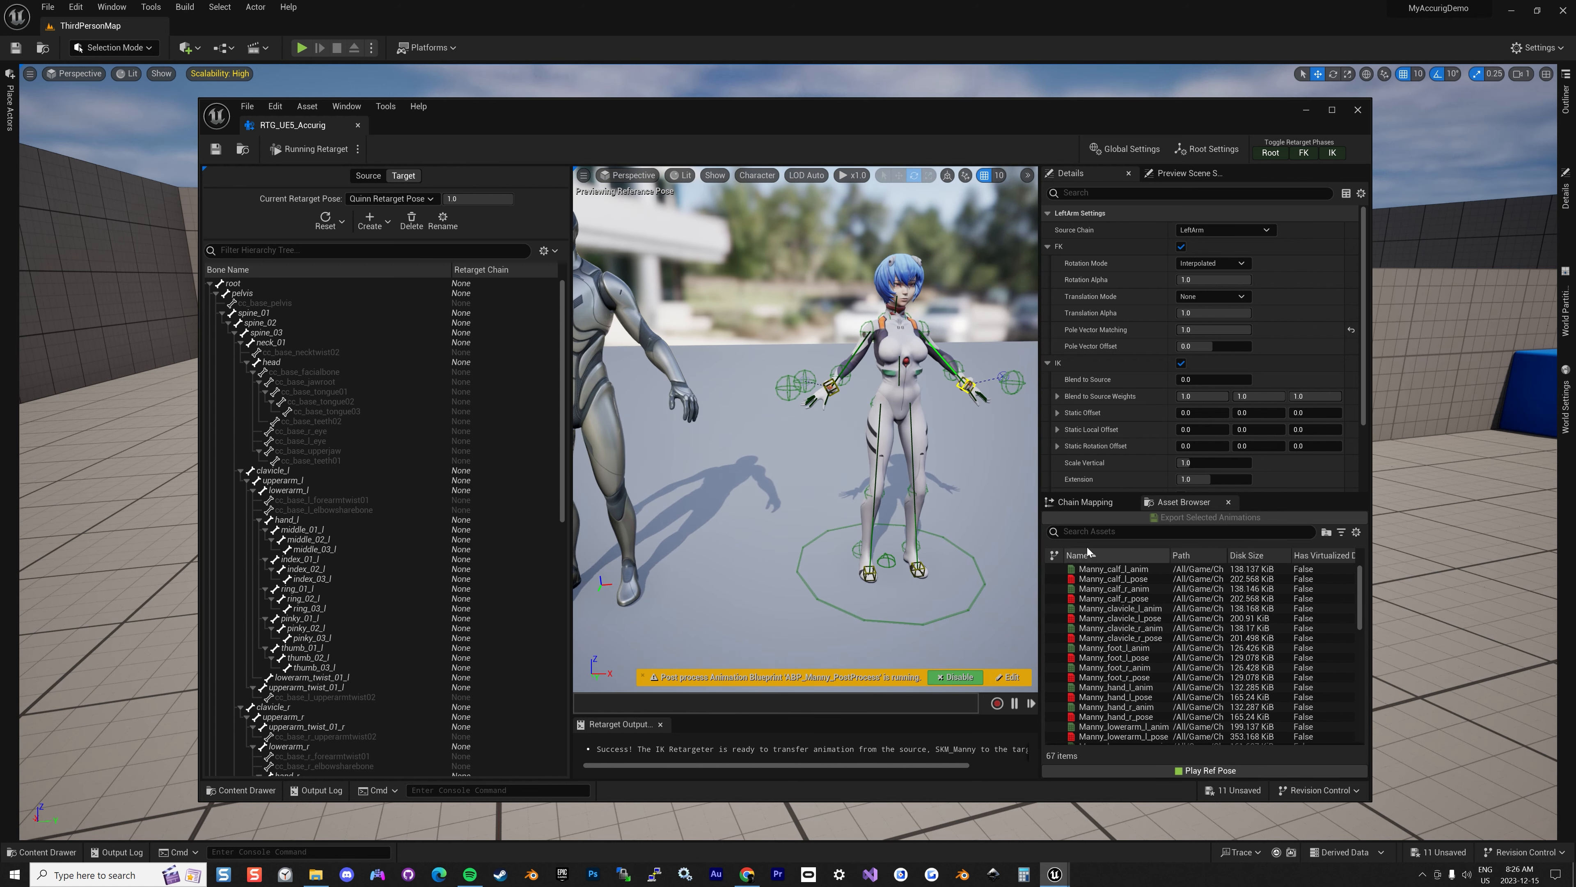
type("walk")
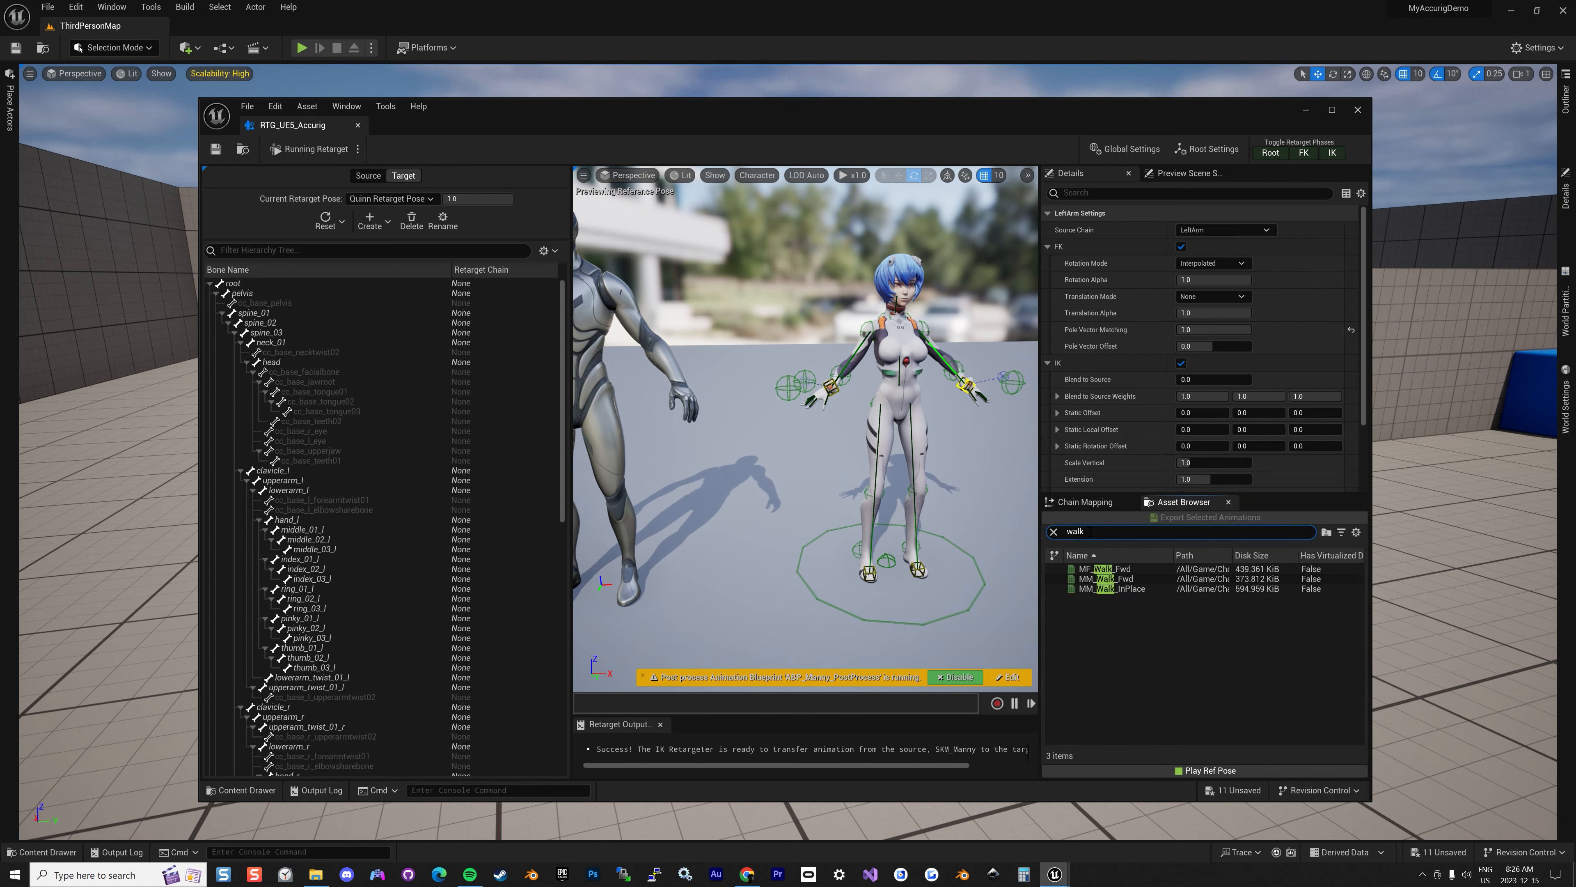
left_click(1103, 568)
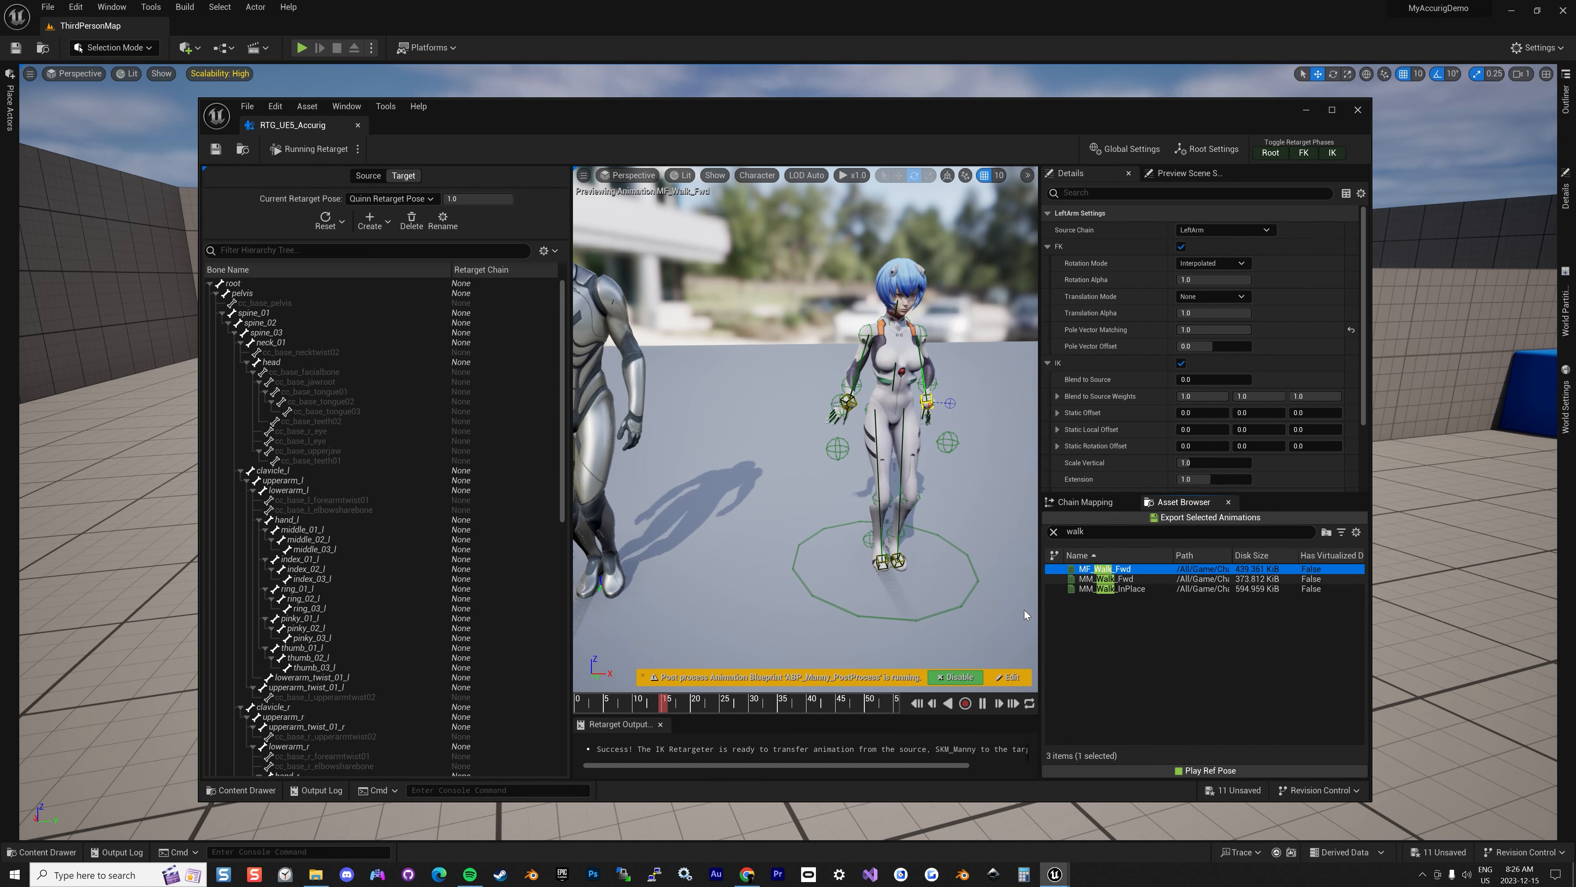
left_click(982, 704)
right_click_drag(996, 484, 931, 478)
left_click(1331, 111)
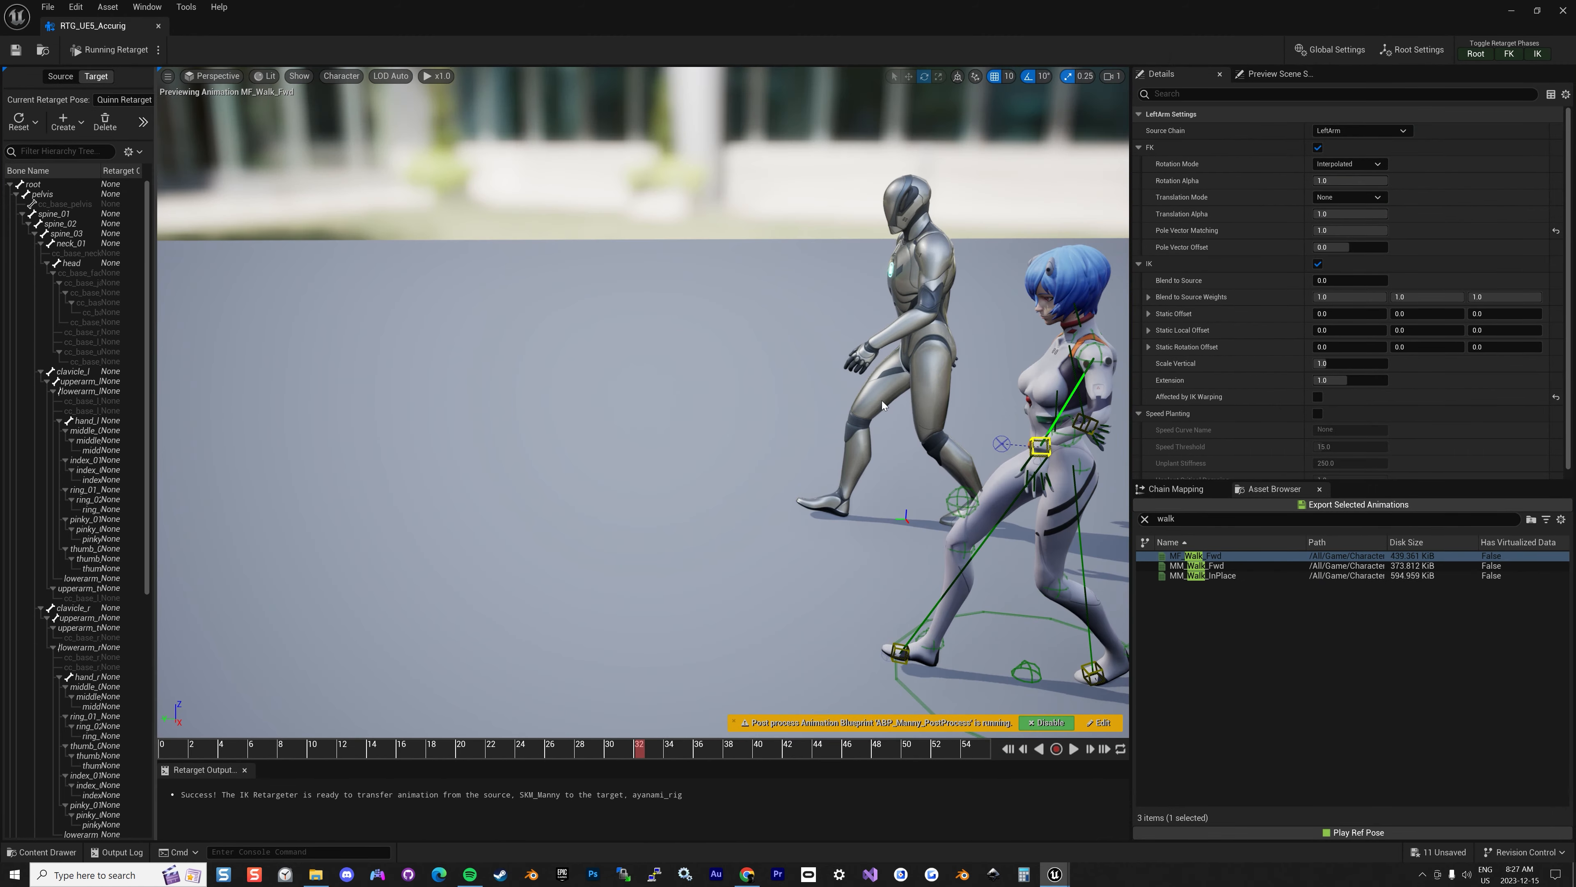
Set the second Static Rotation Offset value of the LeftArm chain's IK settings to about -48.2
left_click(1040, 457)
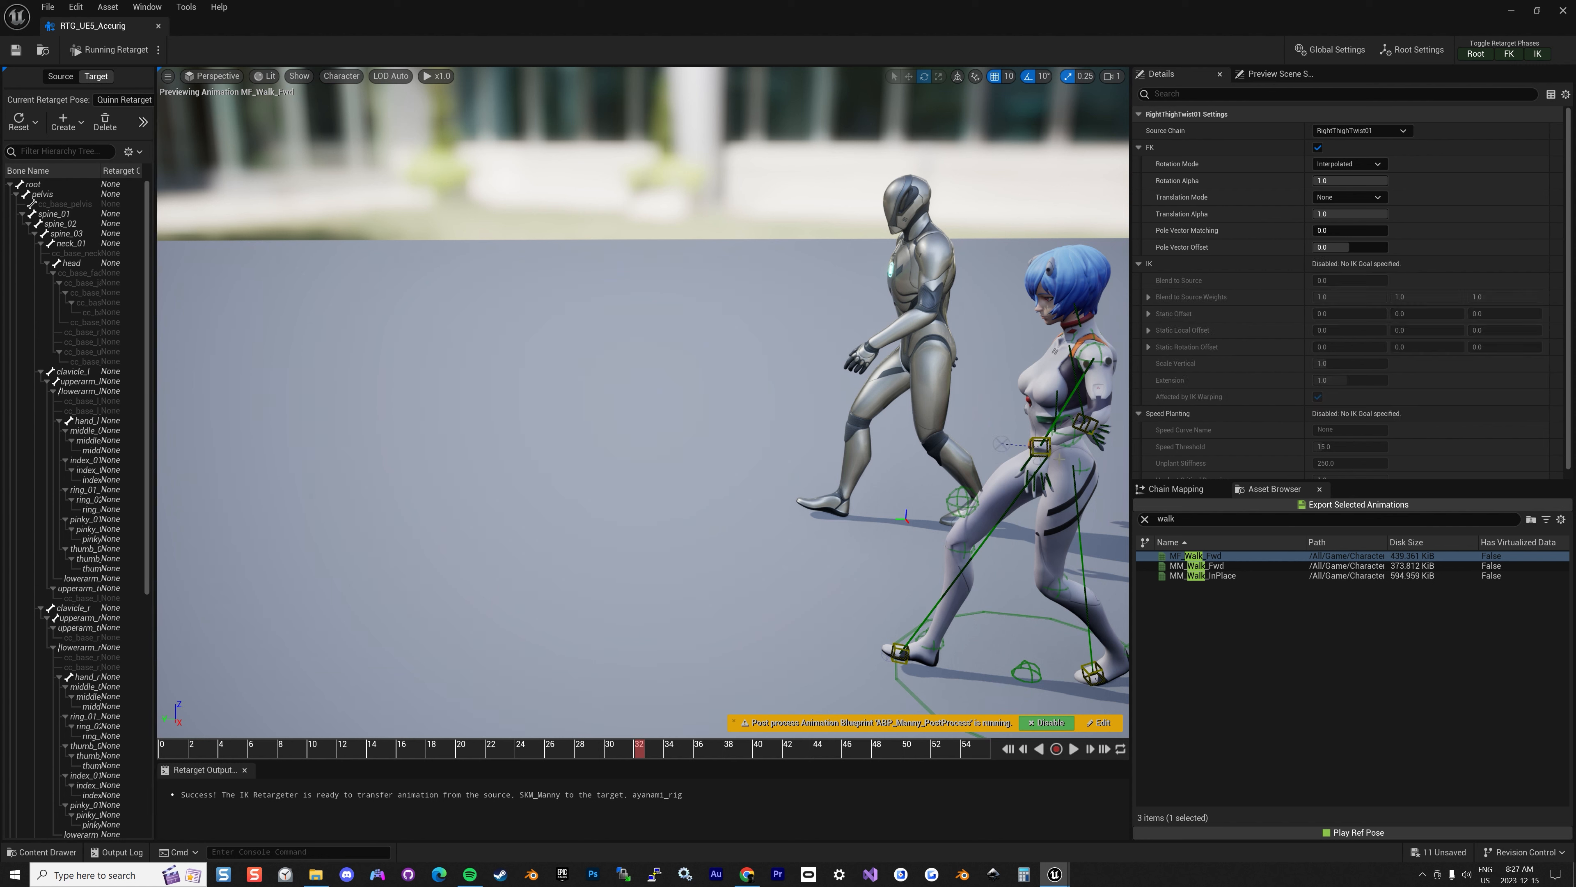
left_click(1041, 444)
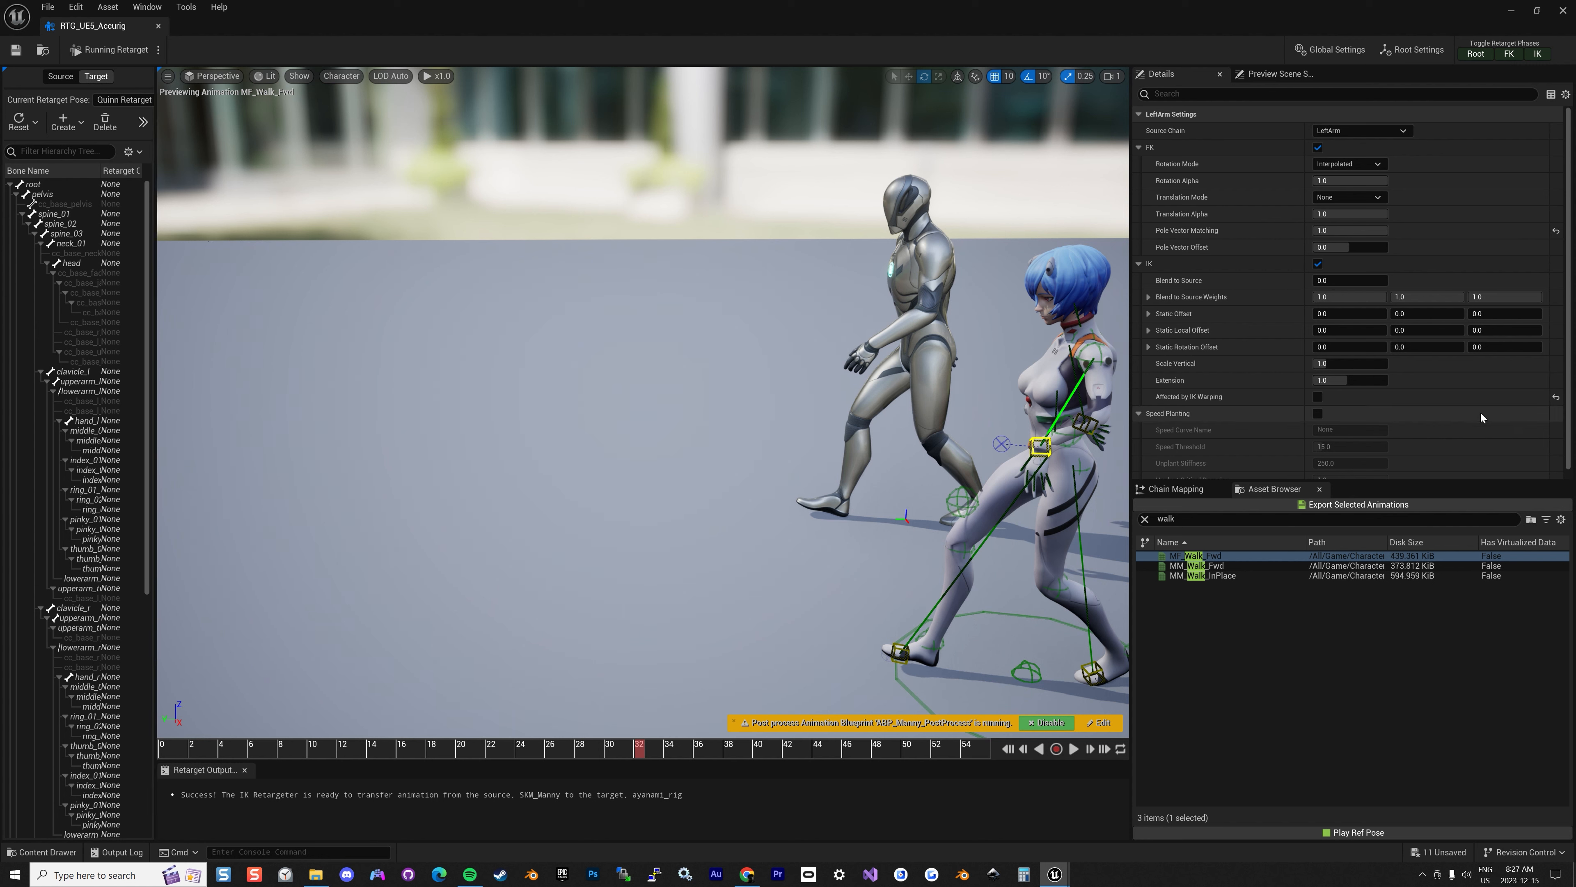
left_click_drag(1427, 346, 1403, 347)
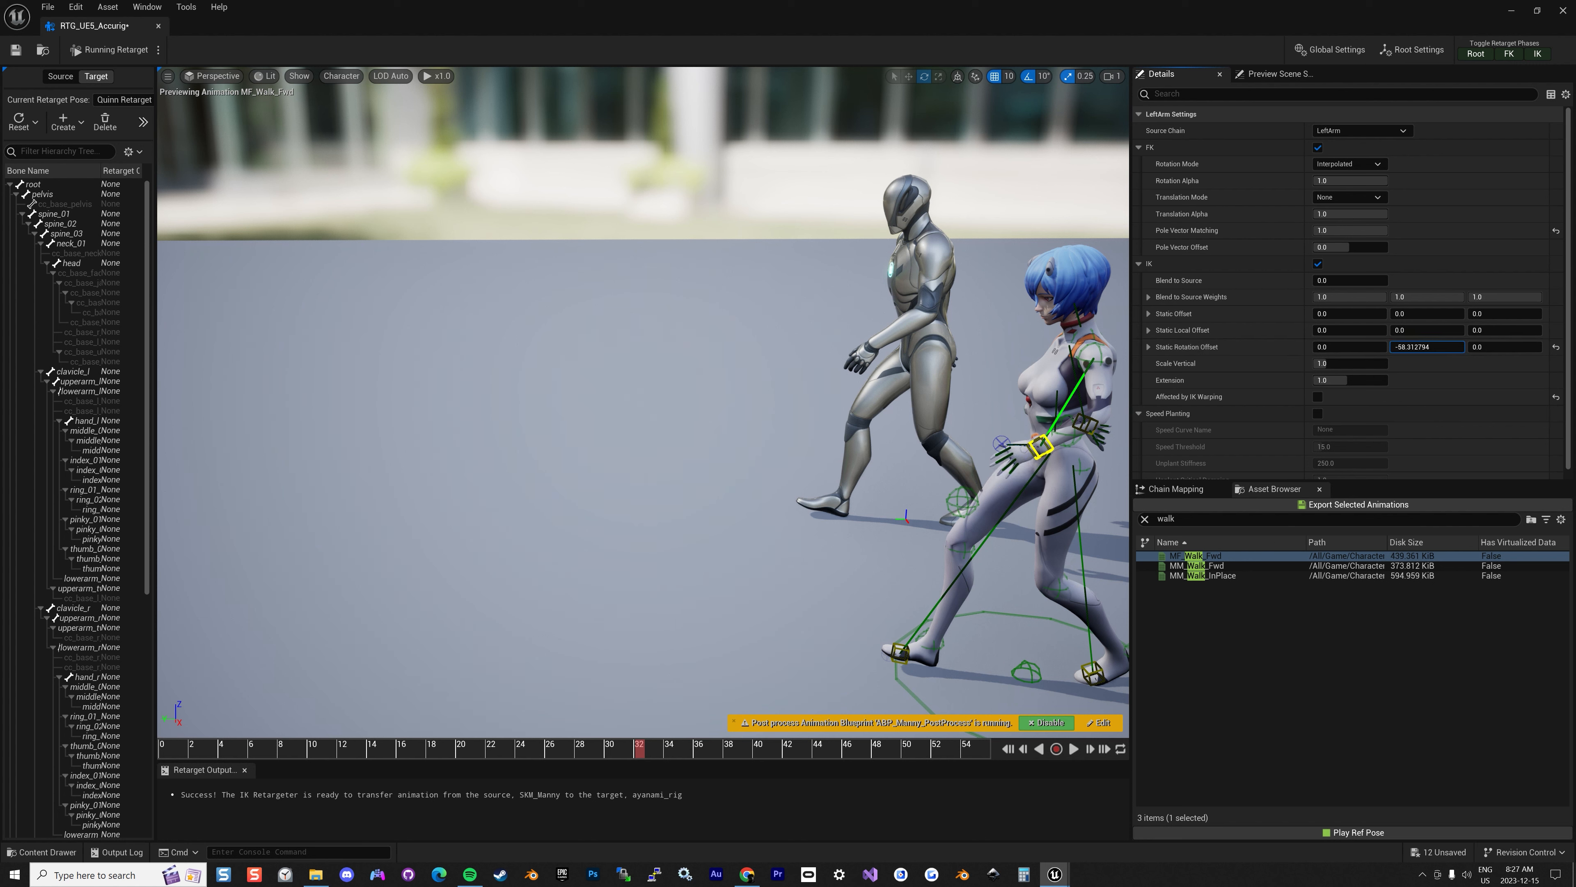
left_click_drag(1427, 346, 1421, 346)
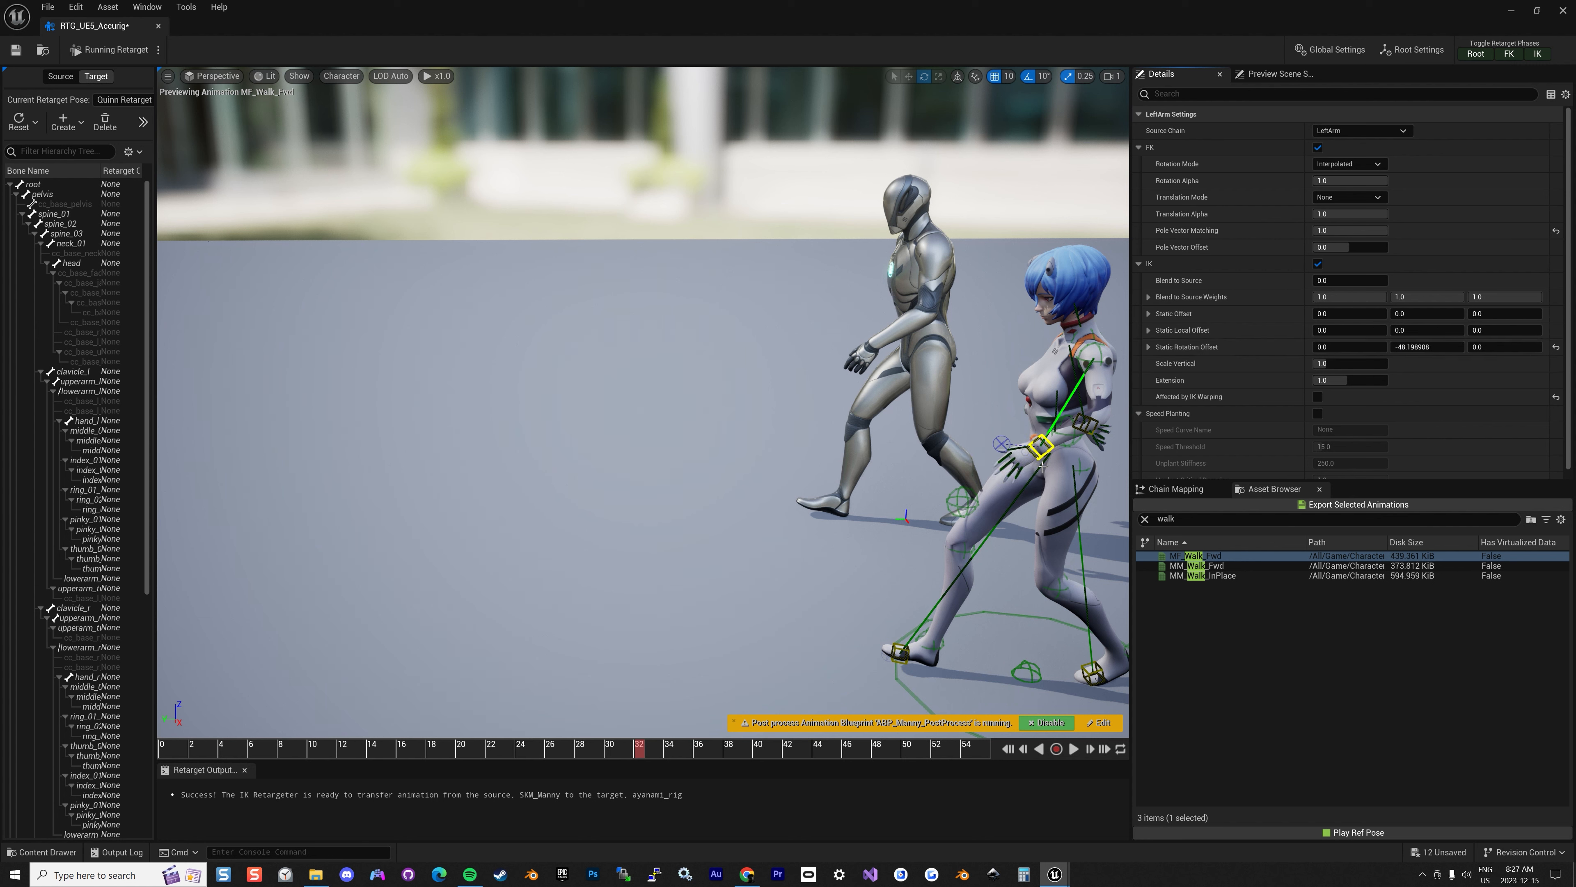
Select the RightArm chain's IK goal and set its second Static Rotation Offset value to about -38
left_click_drag(1049, 445, 726, 445, "alt")
right_click_drag(643, 403, 807, 405)
left_click_drag(1049, 445, 776, 444, "alt")
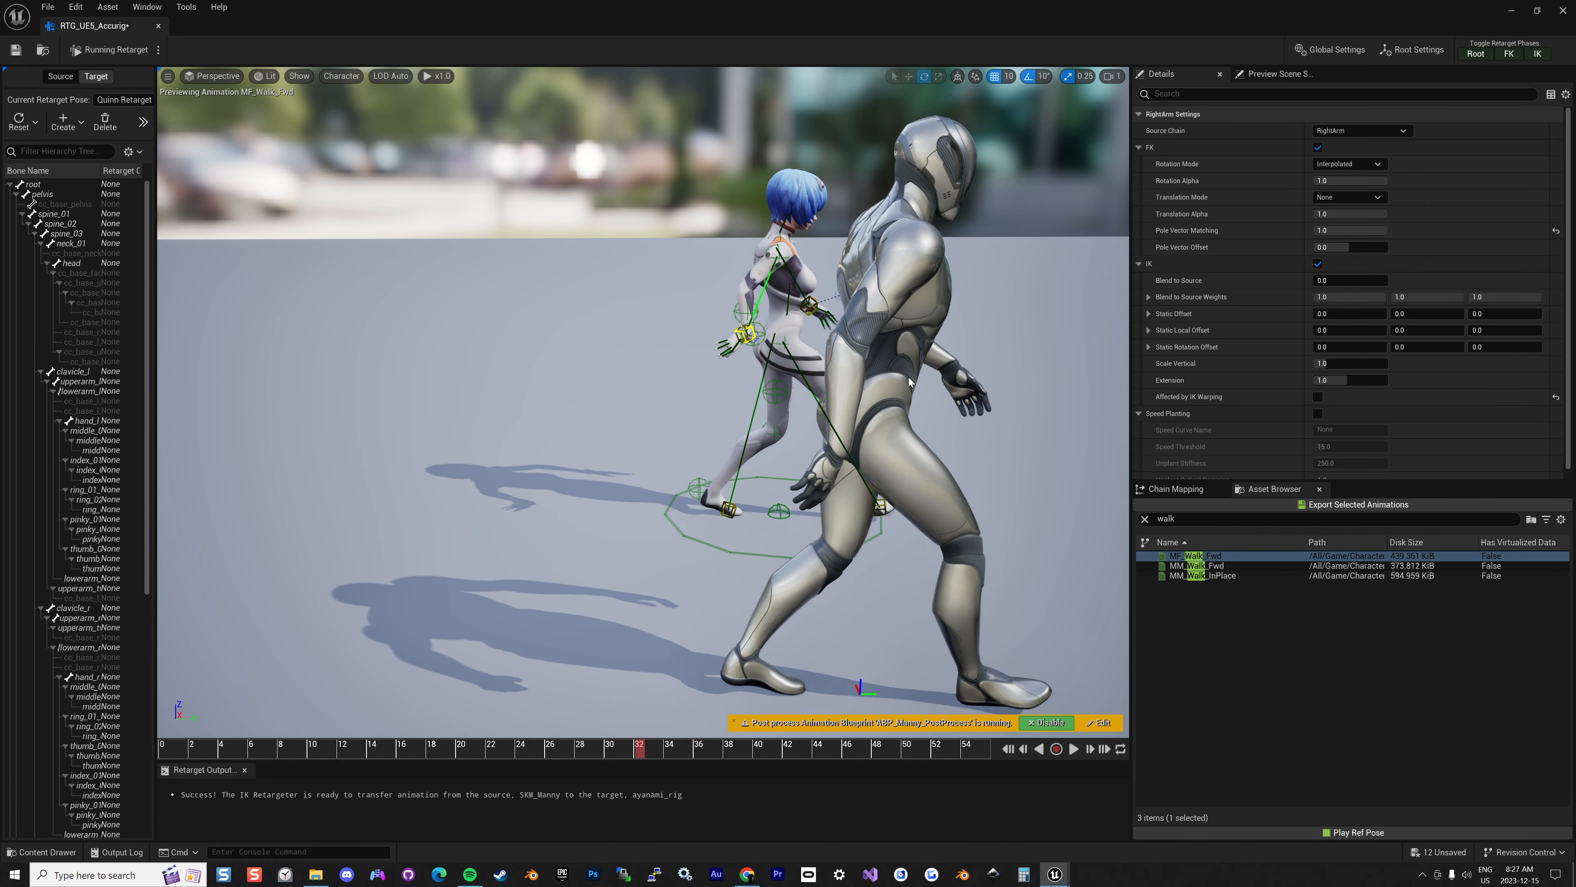
left_click_drag(1427, 347, 1403, 347)
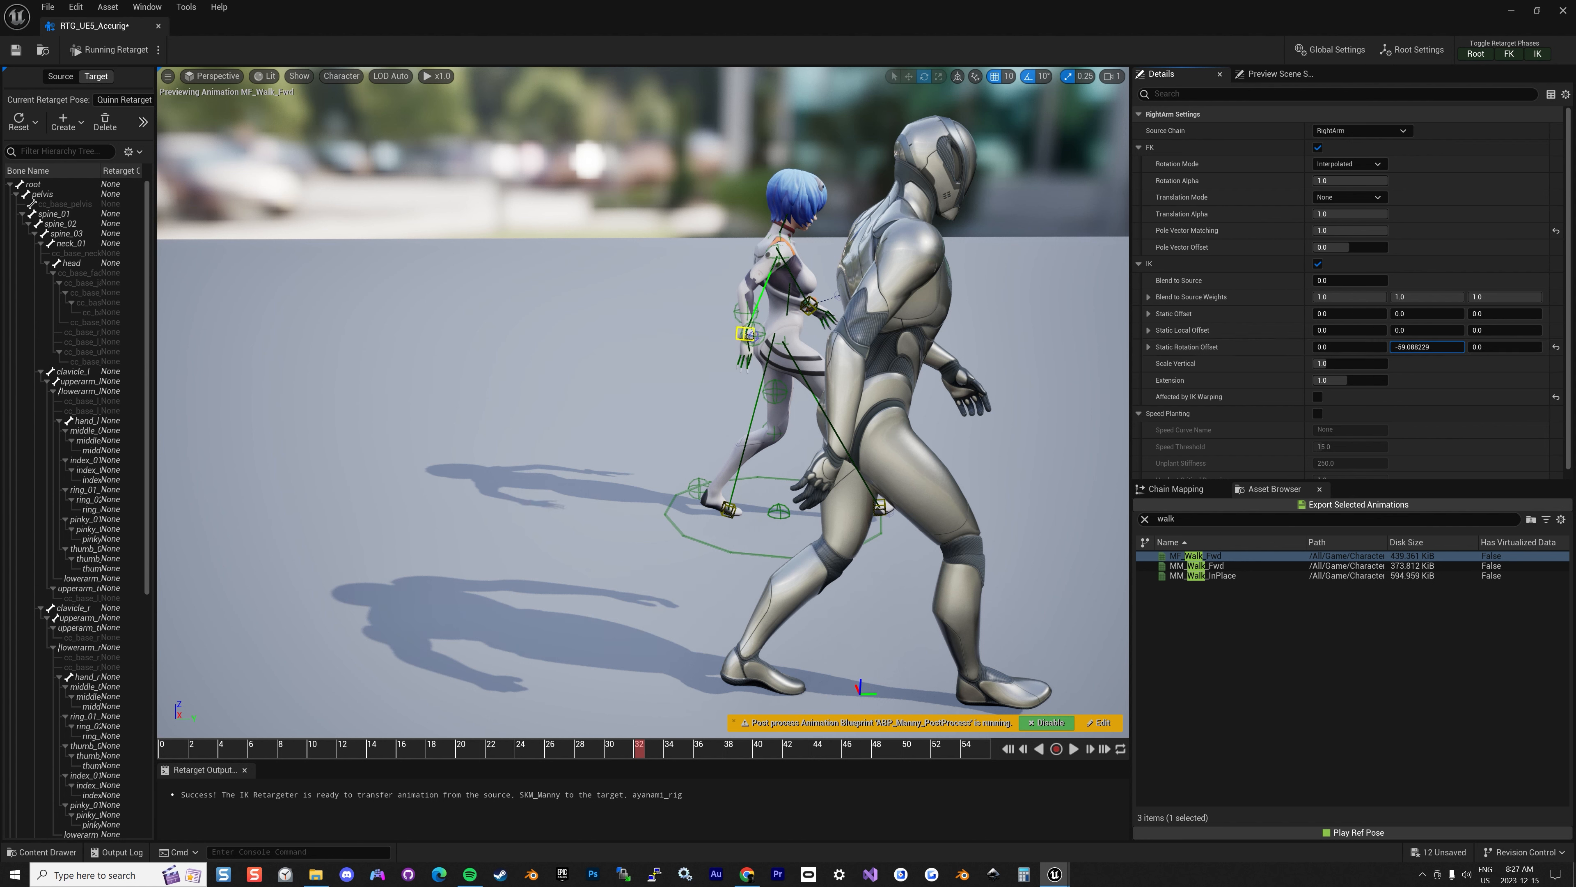
left_click_drag(1427, 347, 1433, 346)
Export the retargeted MF_Walk_Fwd animation to the Accurig/Animations folder and return to the ThirdPersonMap level
left_click(1316, 505)
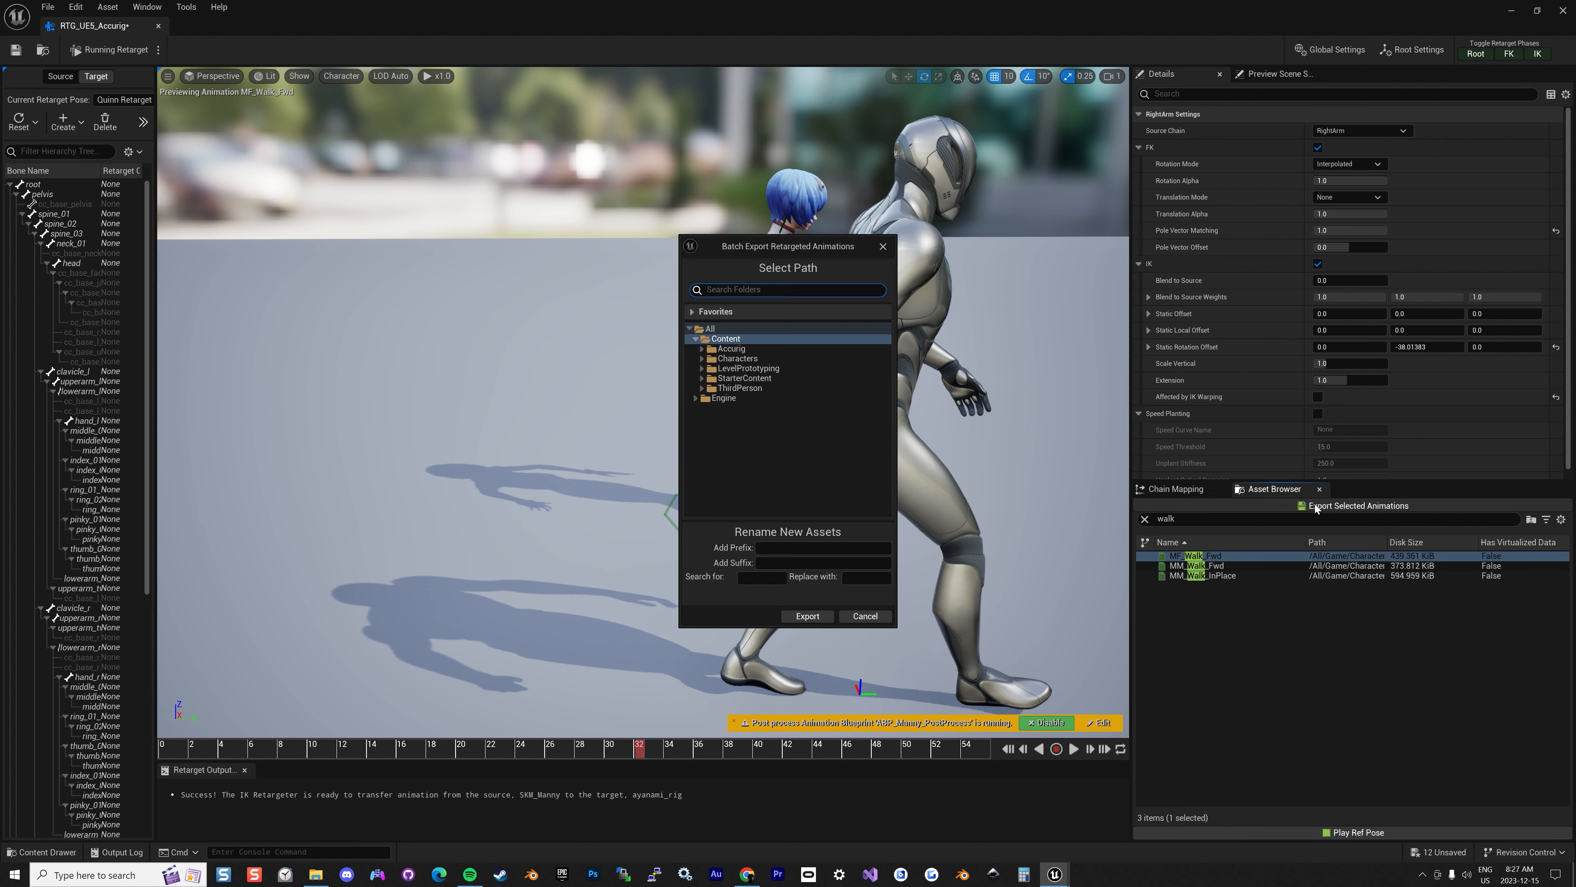
left_click(708, 349)
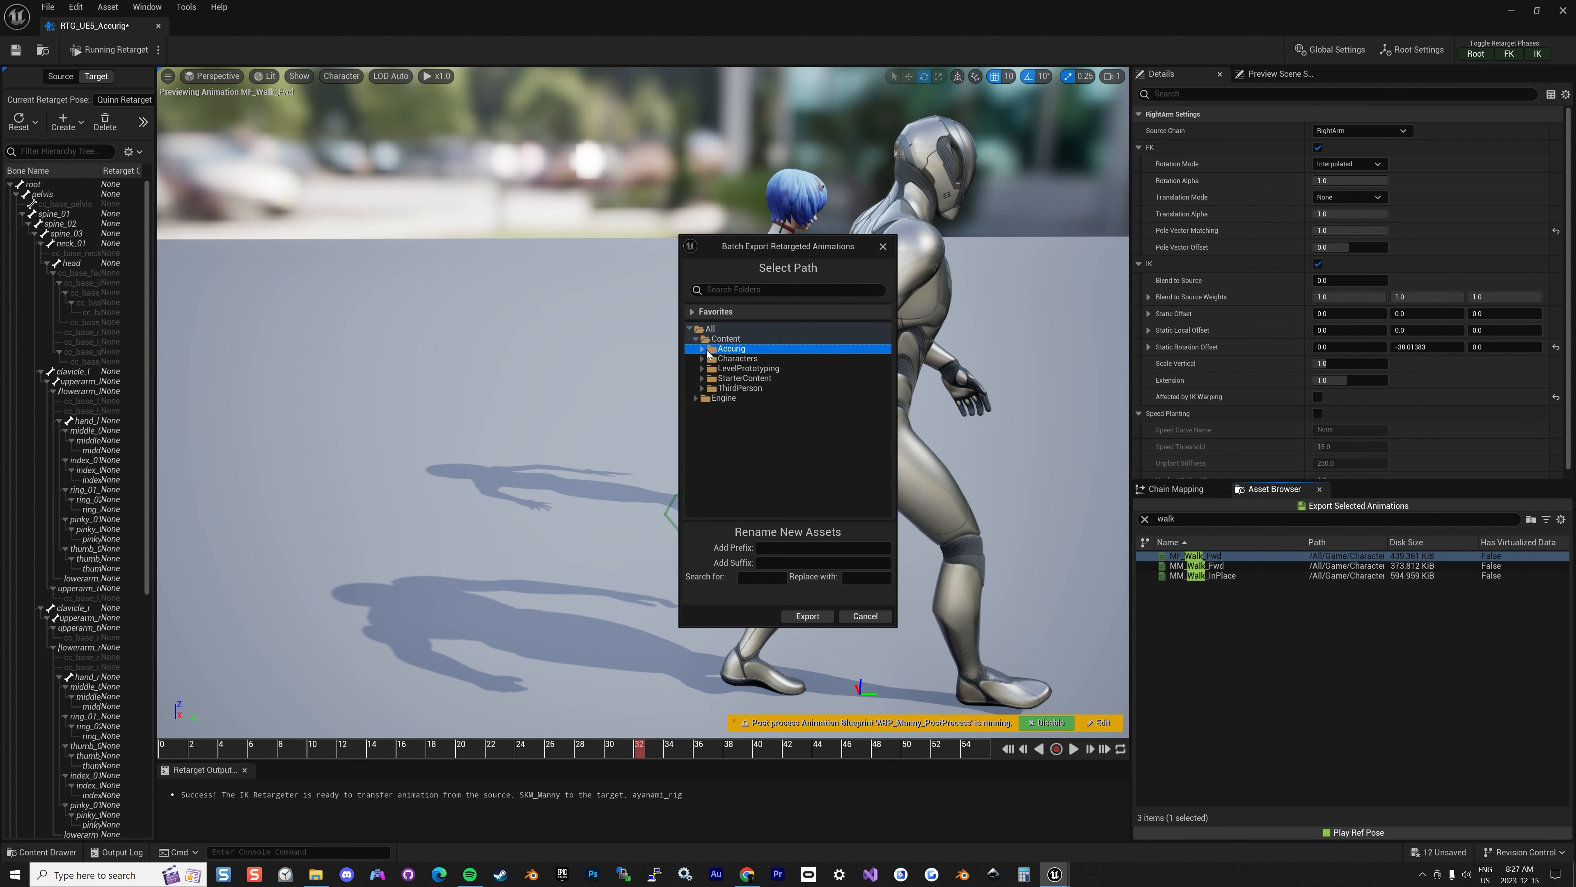
left_click(742, 359)
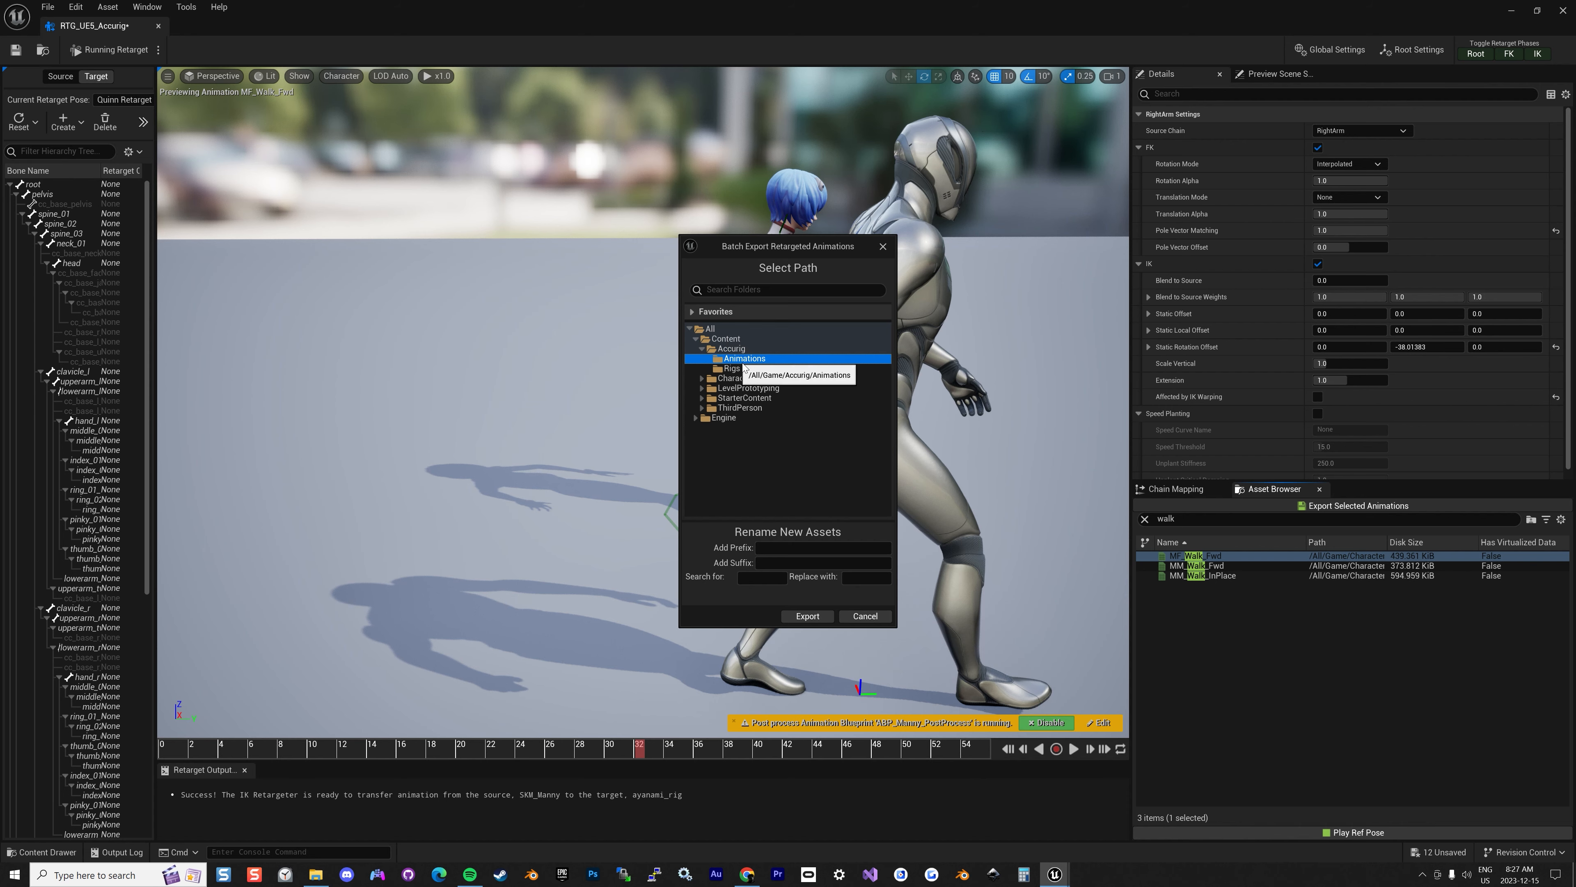
left_click(807, 617)
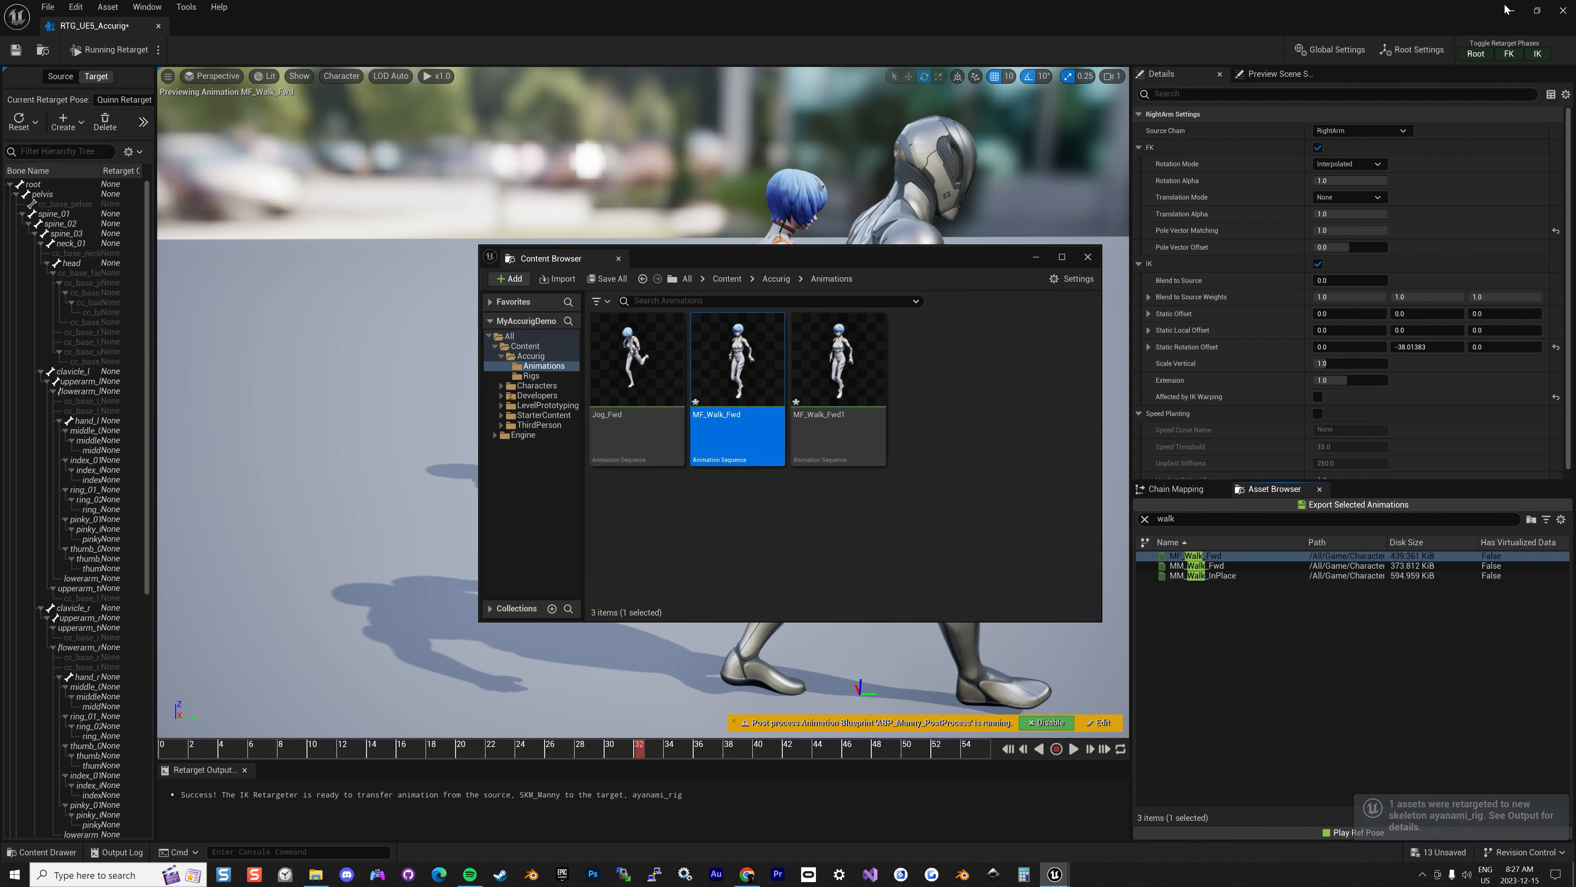
left_click(1510, 10)
left_click(1088, 257)
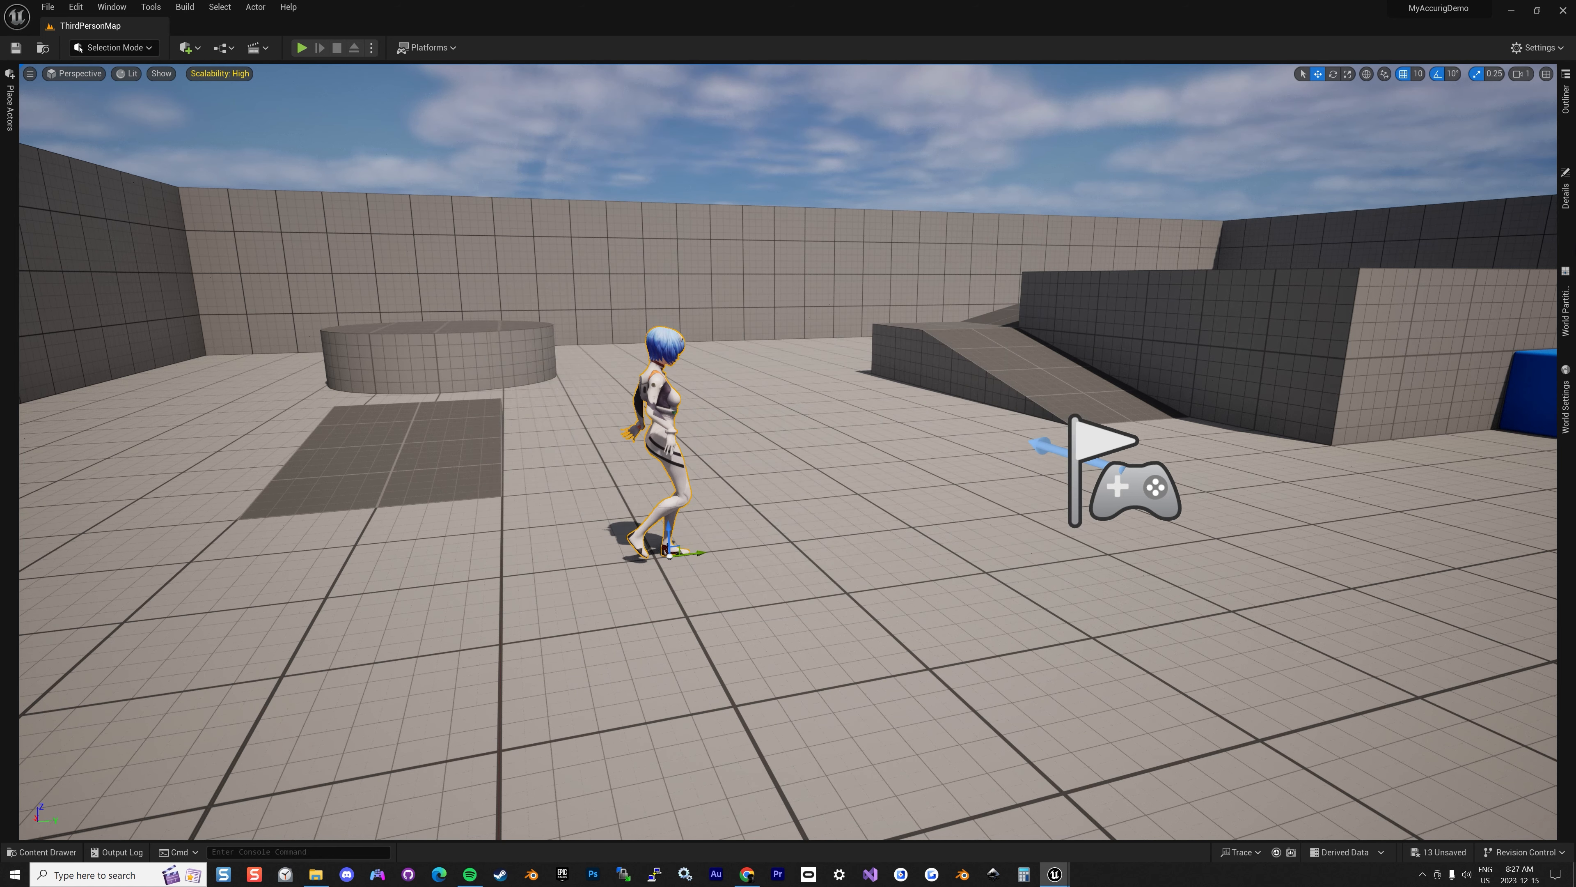
Set the animation to play on the placed ayanami character's SkeletalMeshComponent to MF_Walk_Fwd1
left_click(1565, 192)
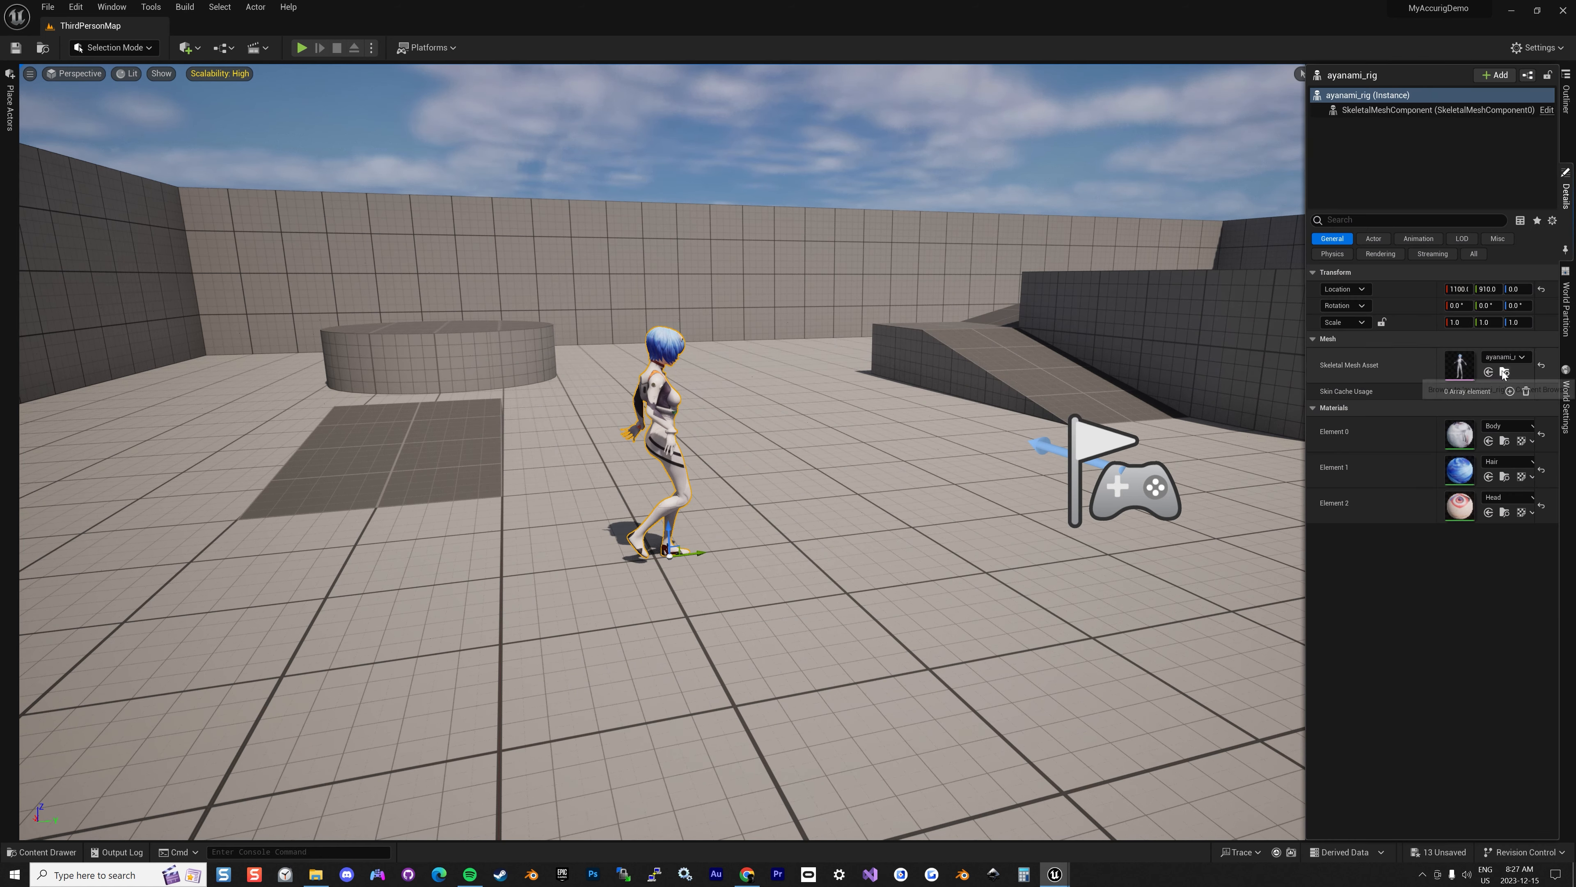
left_click(1397, 111)
left_click(1502, 373)
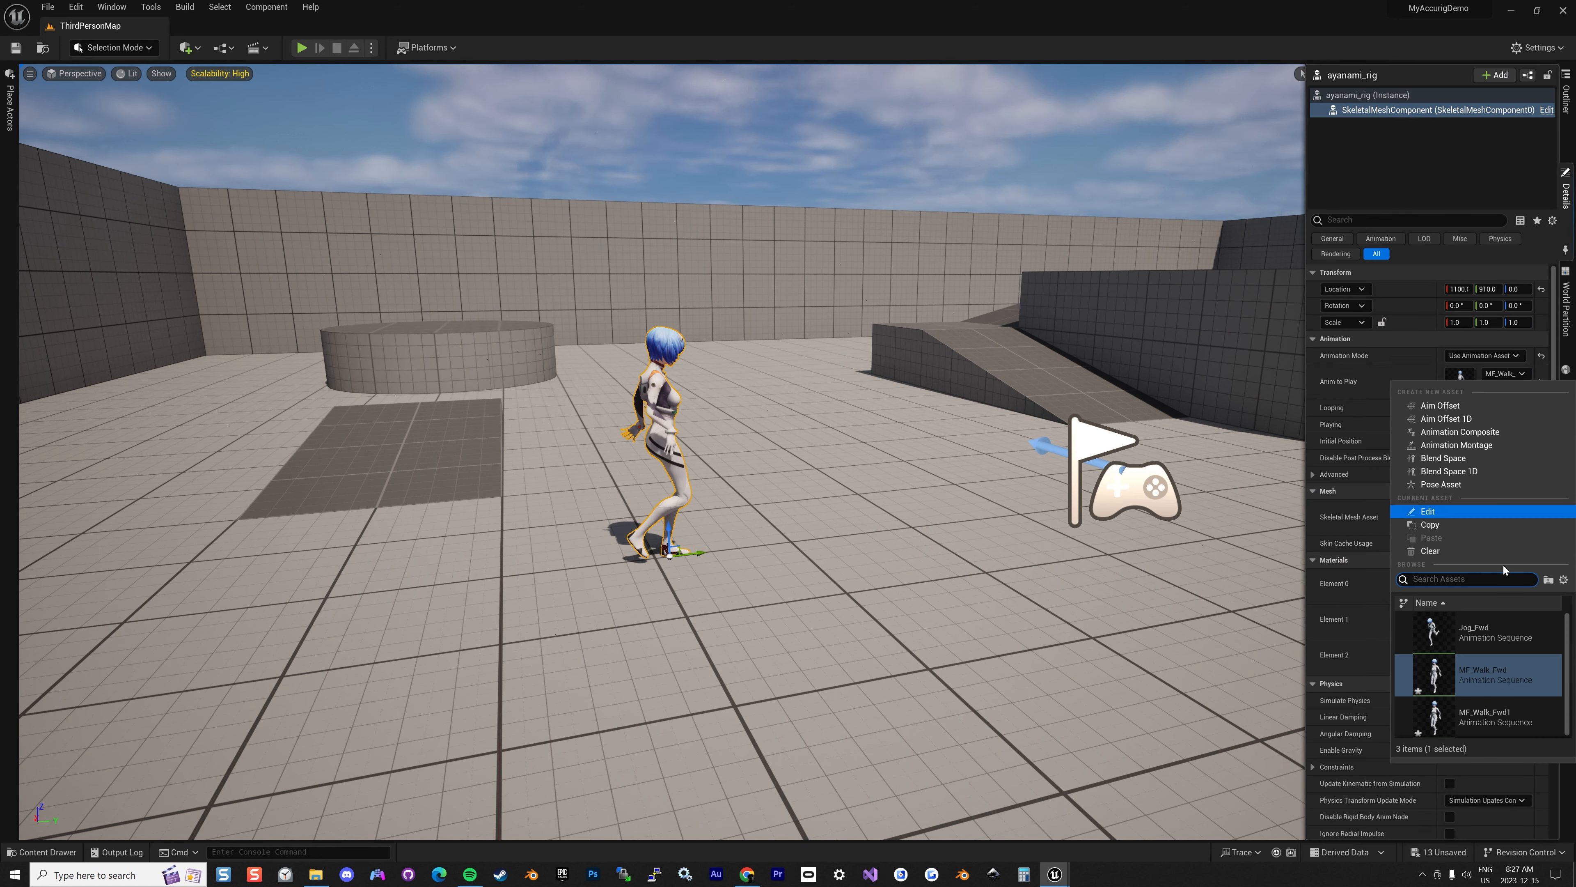
left_click(1504, 716)
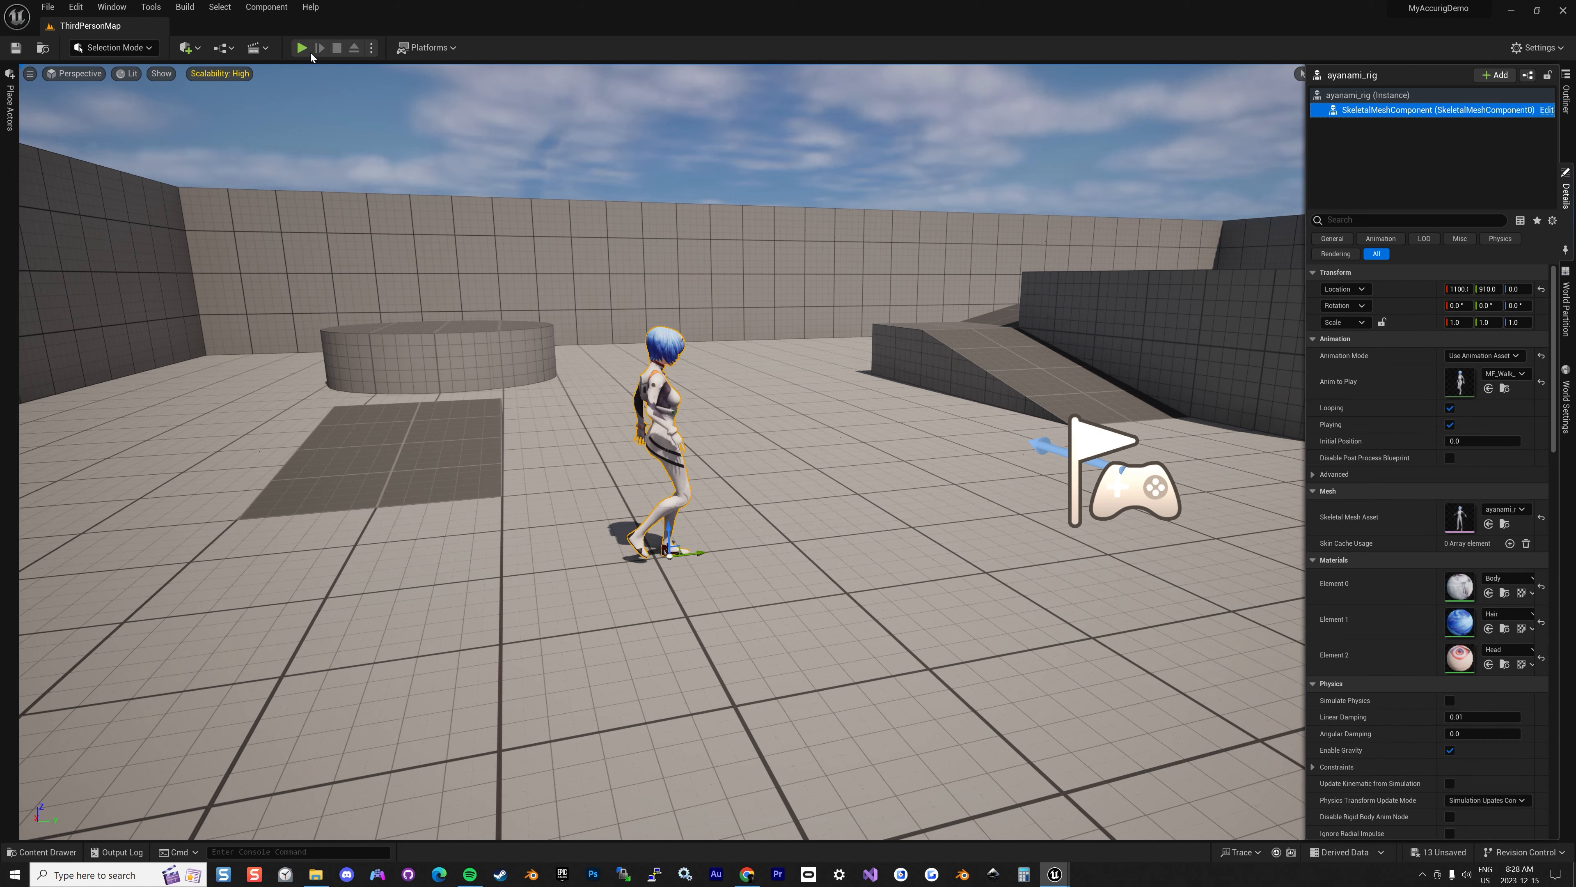
Play the level and move the mannequin around the ayanami character to inspect the corrected walk, then end the play session
left_click(302, 49)
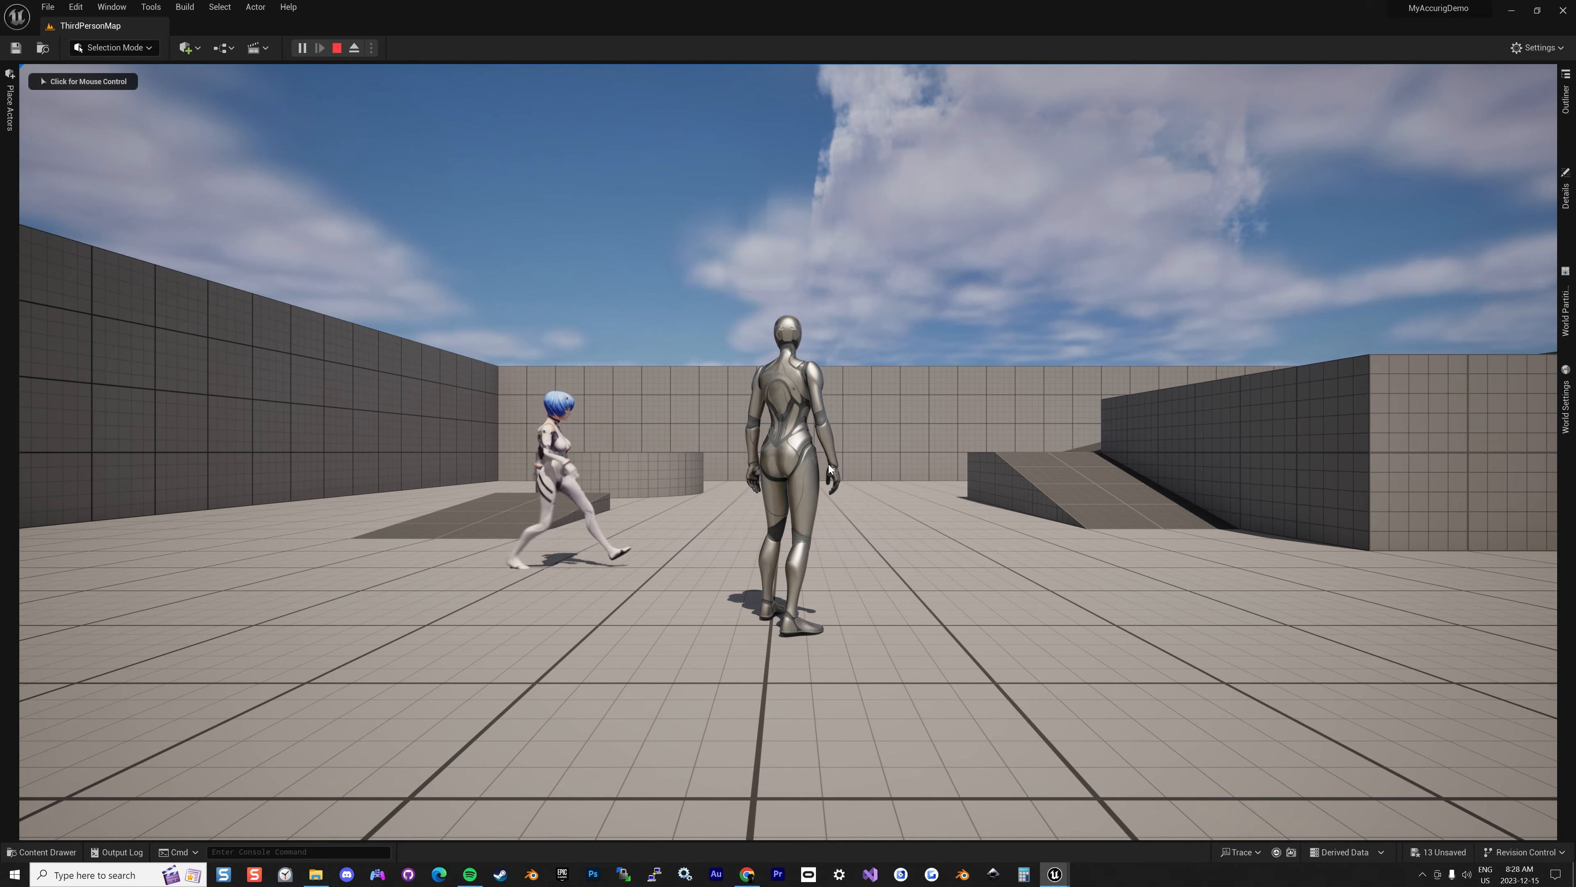
left_click(823, 465)
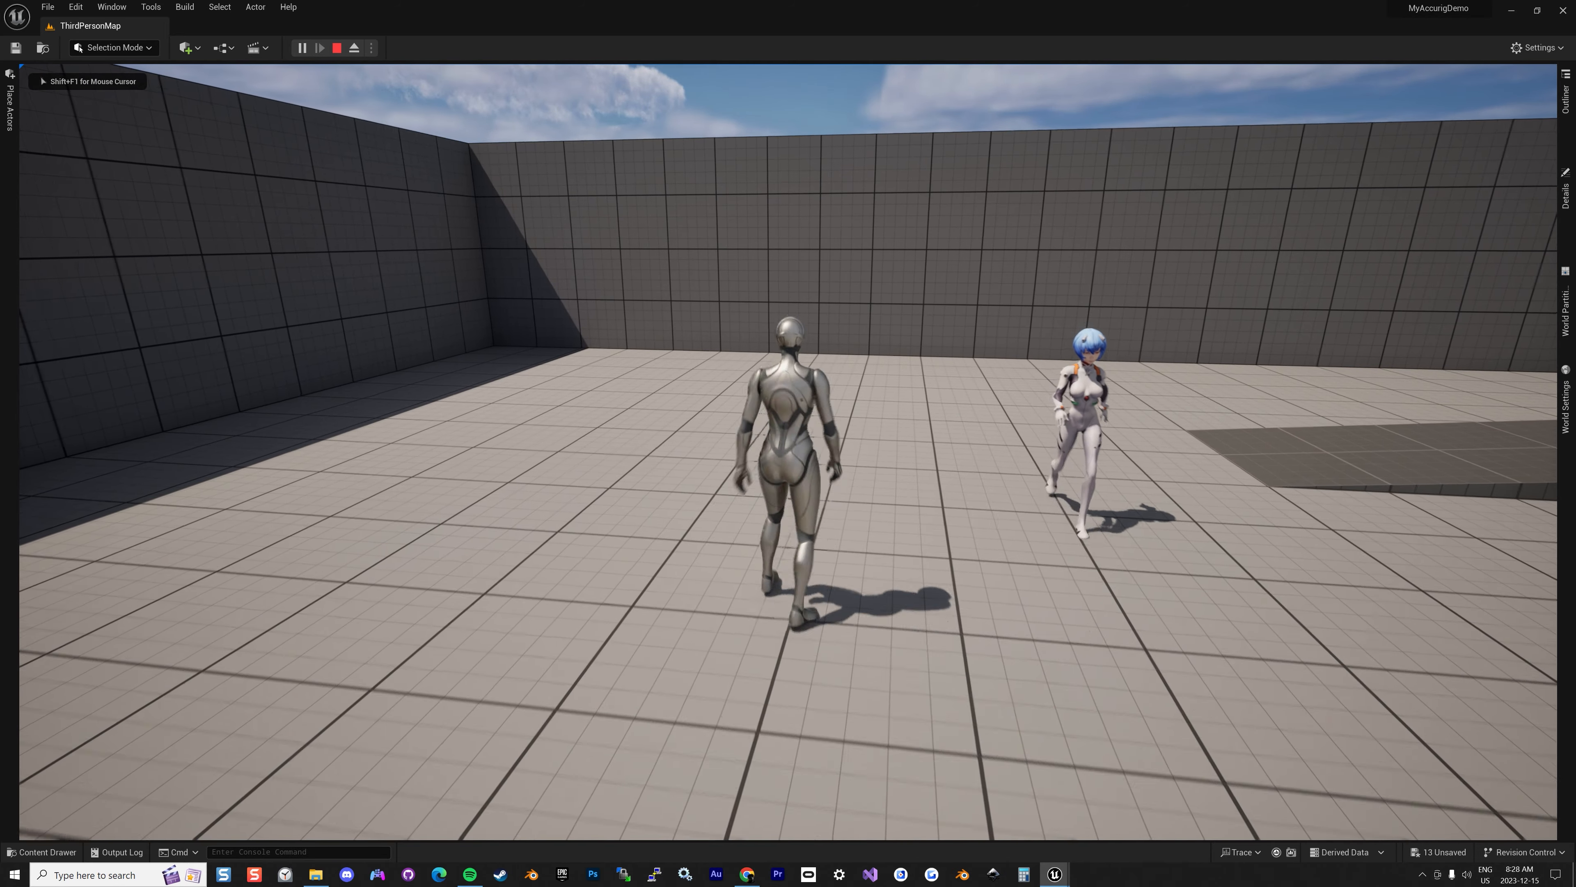
key("w")
key("s")
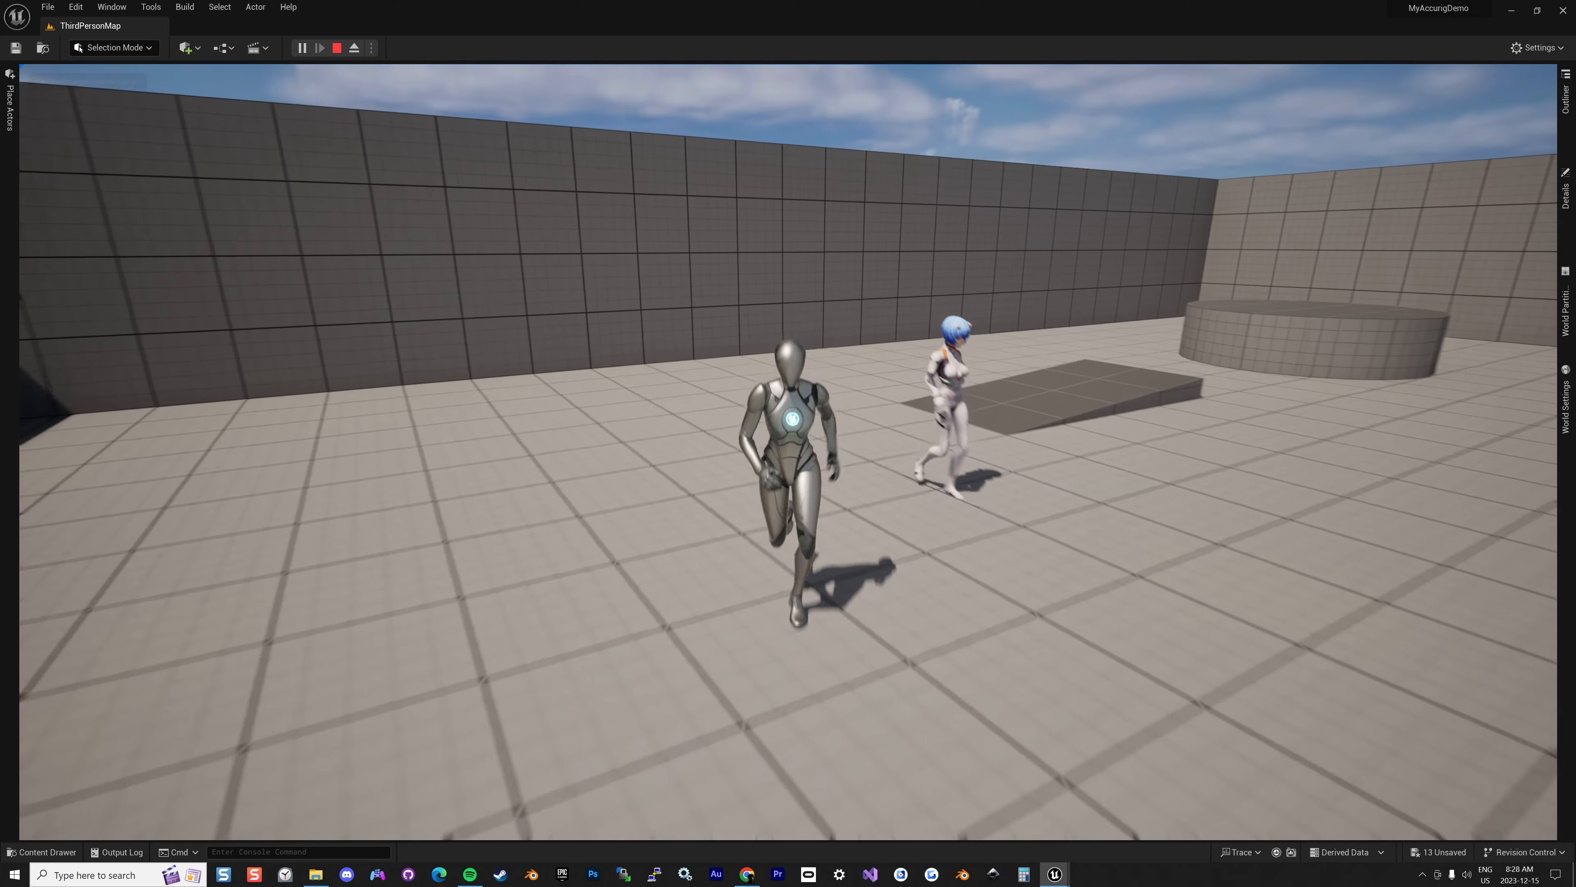
key("w")
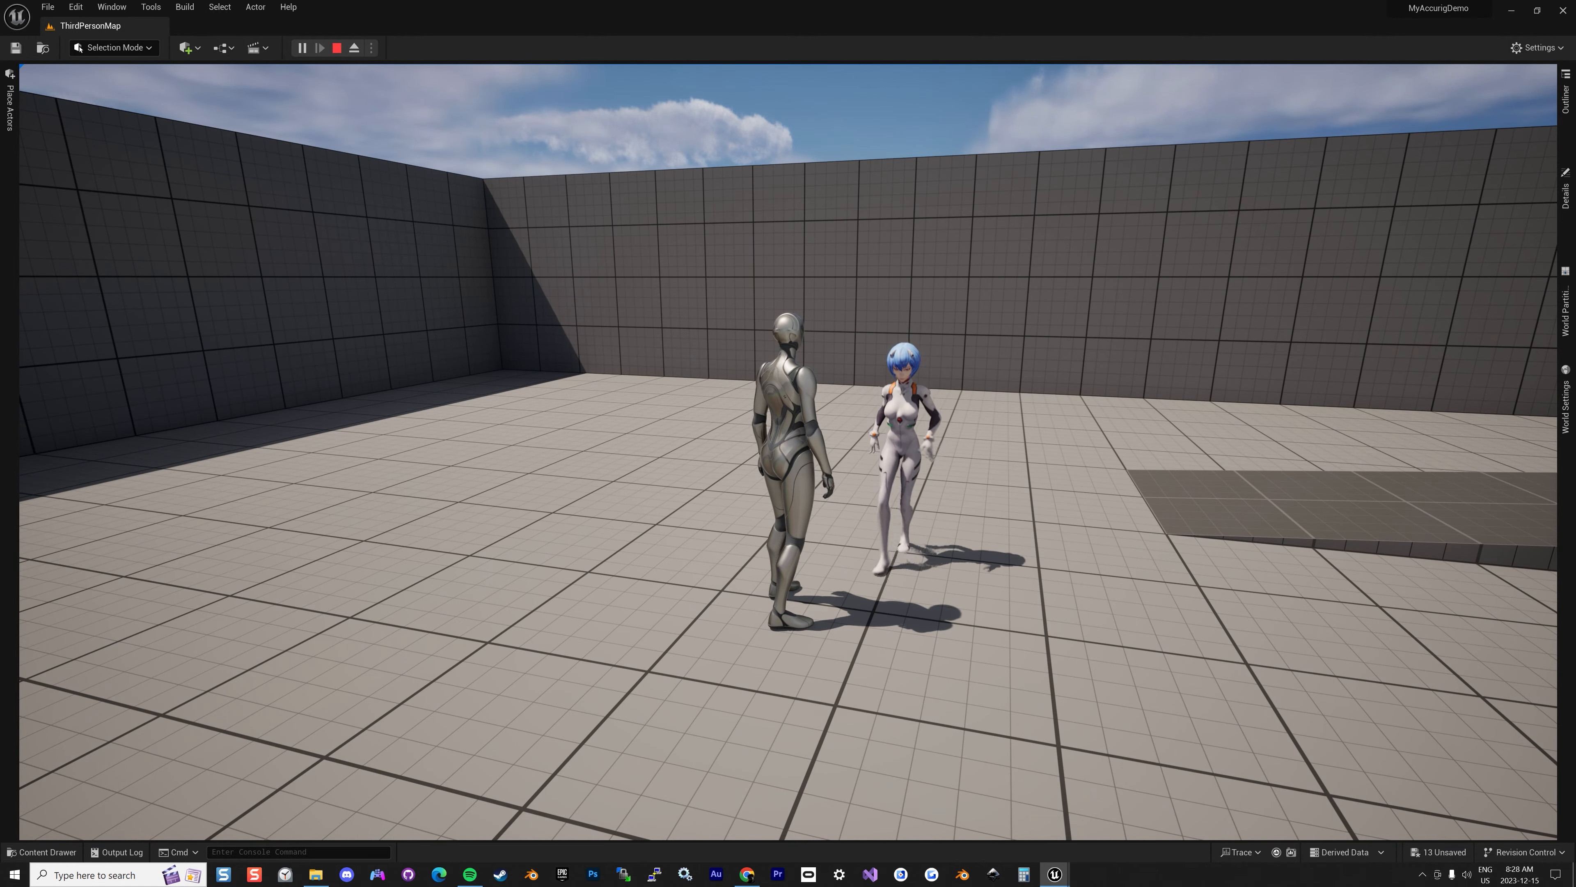
key("a")
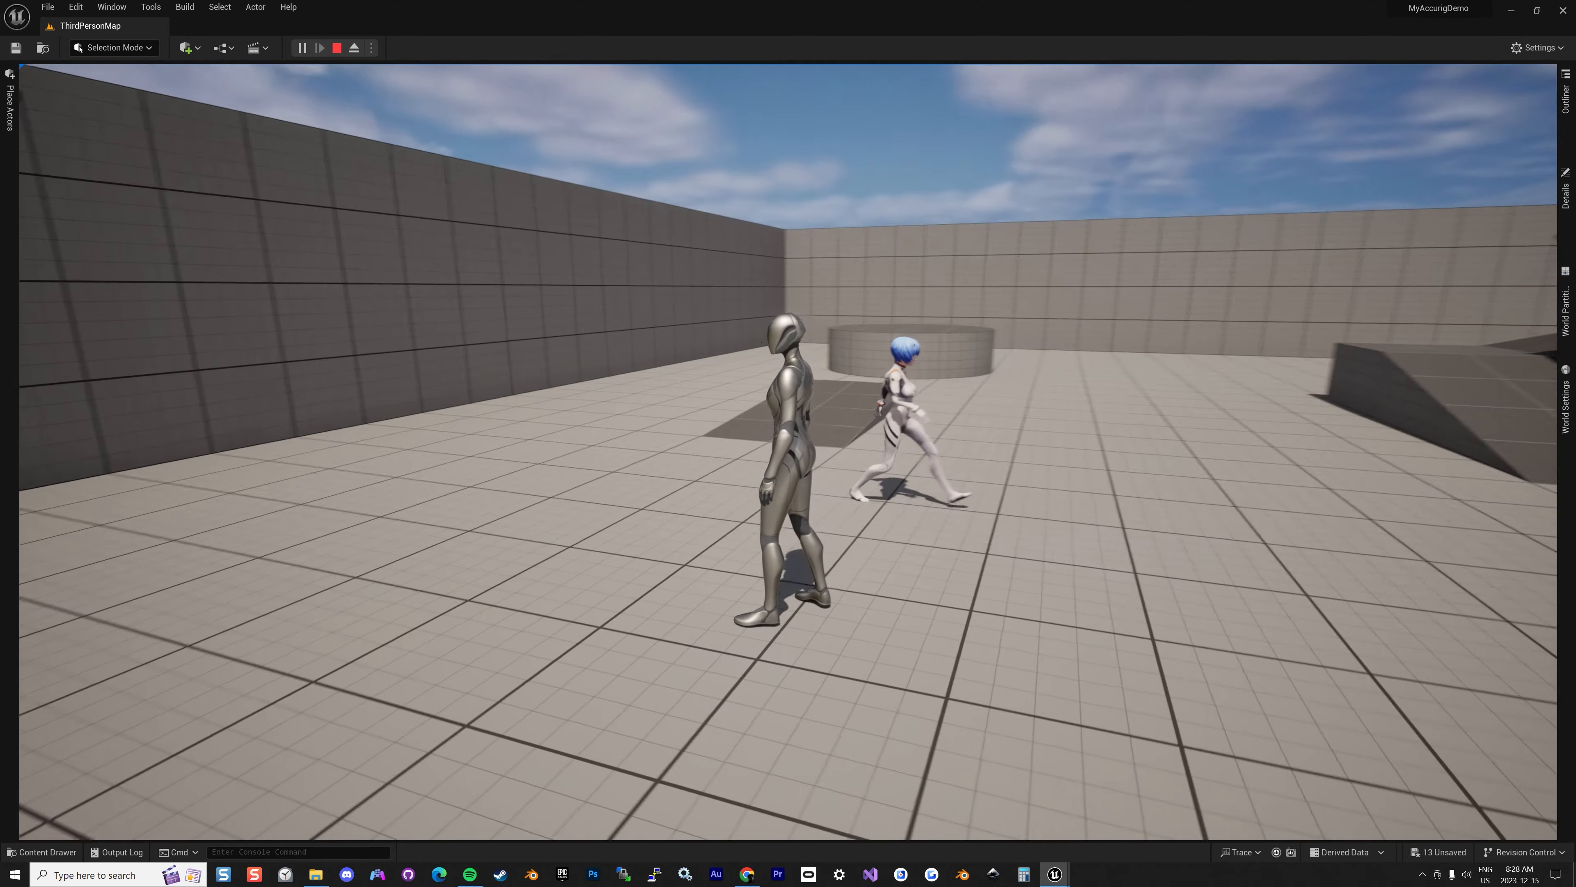
key("Escape")
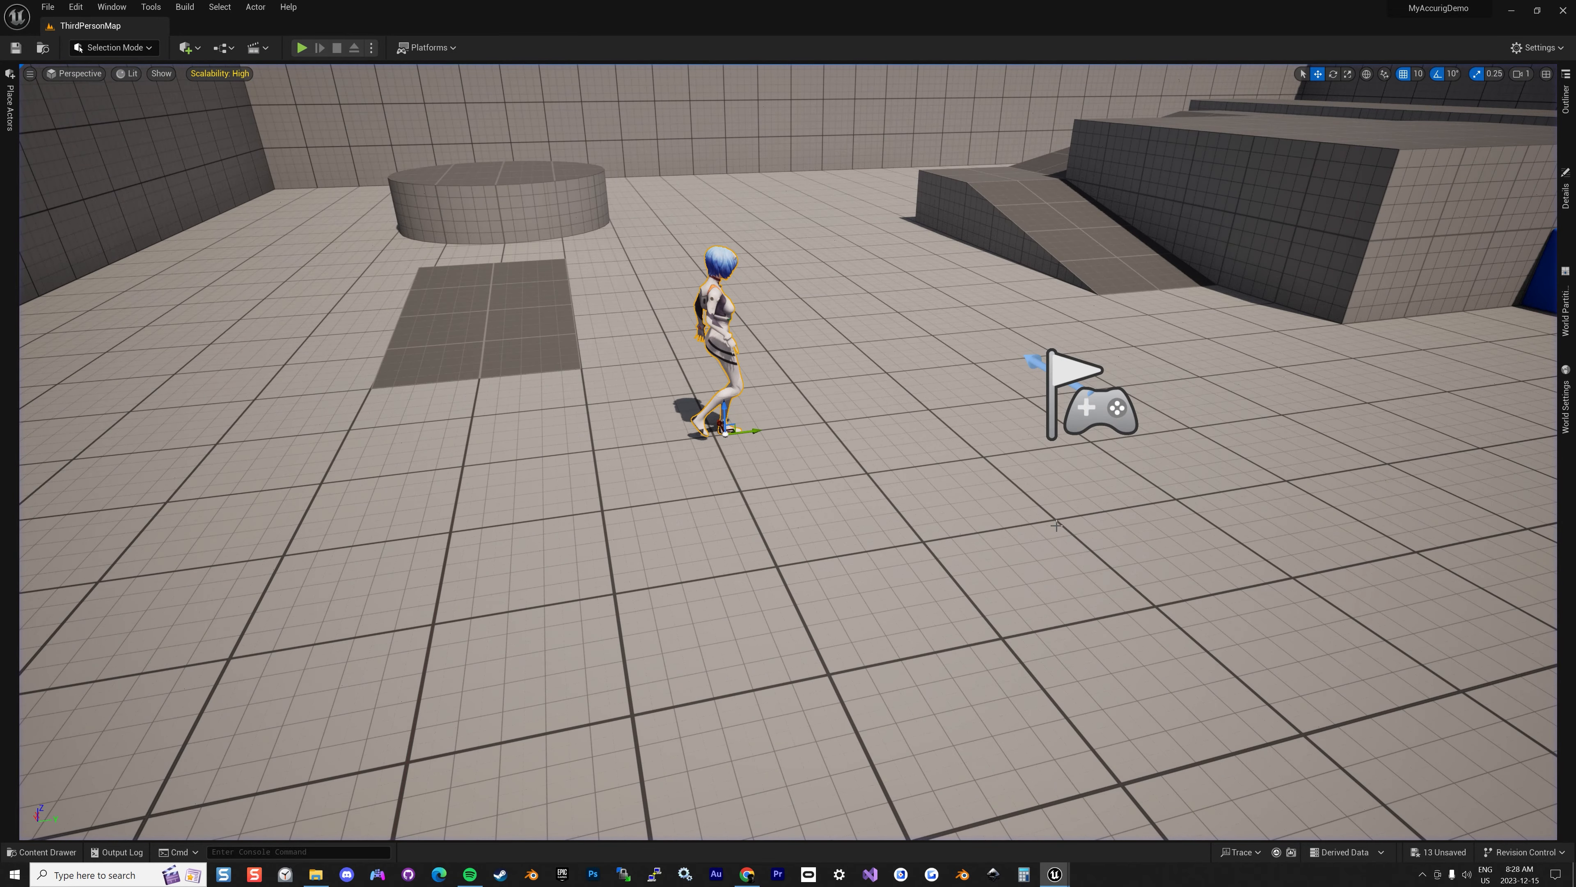
Examine the RTG_UE4Manny_Accurig and RTG_UE5_Accurig retargeter assets in the Accurig/Rigs folder
left_click(70, 851)
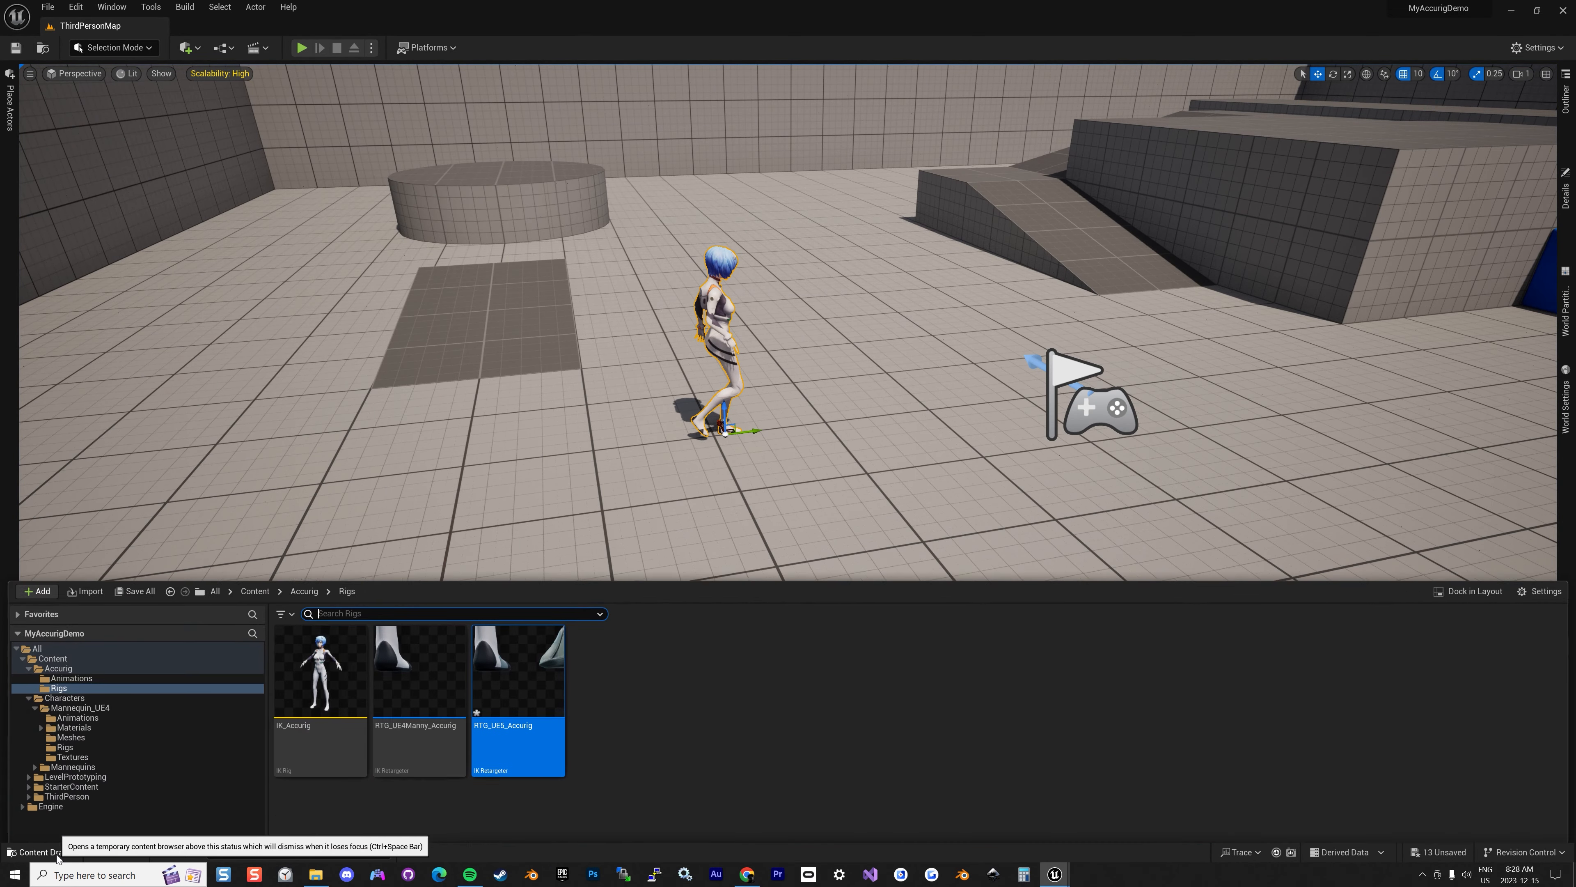
left_click(403, 708)
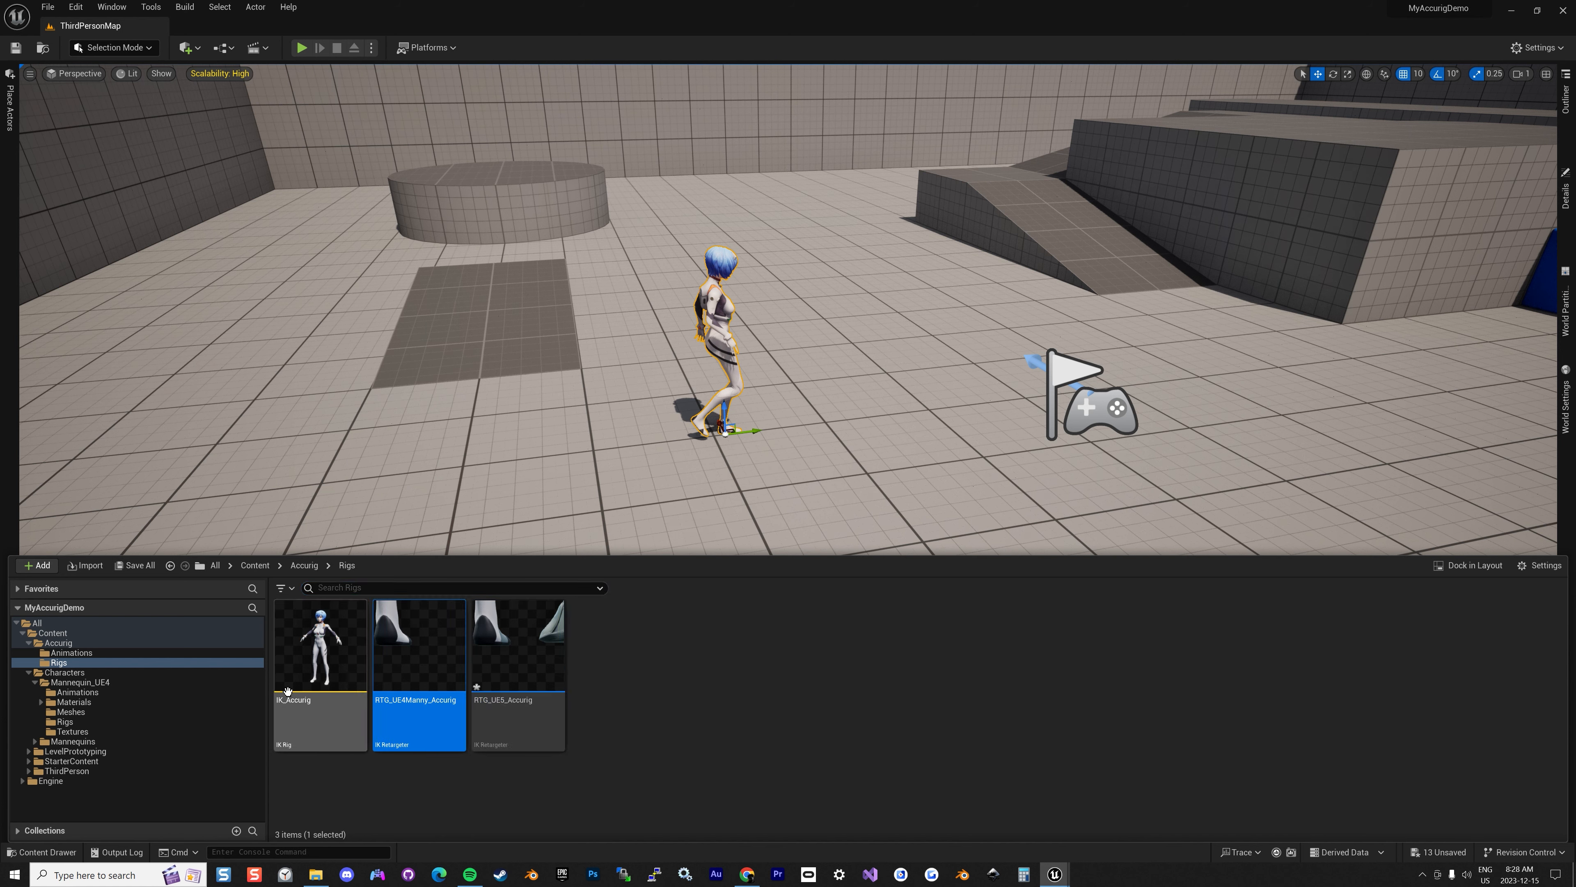
left_click(514, 704)
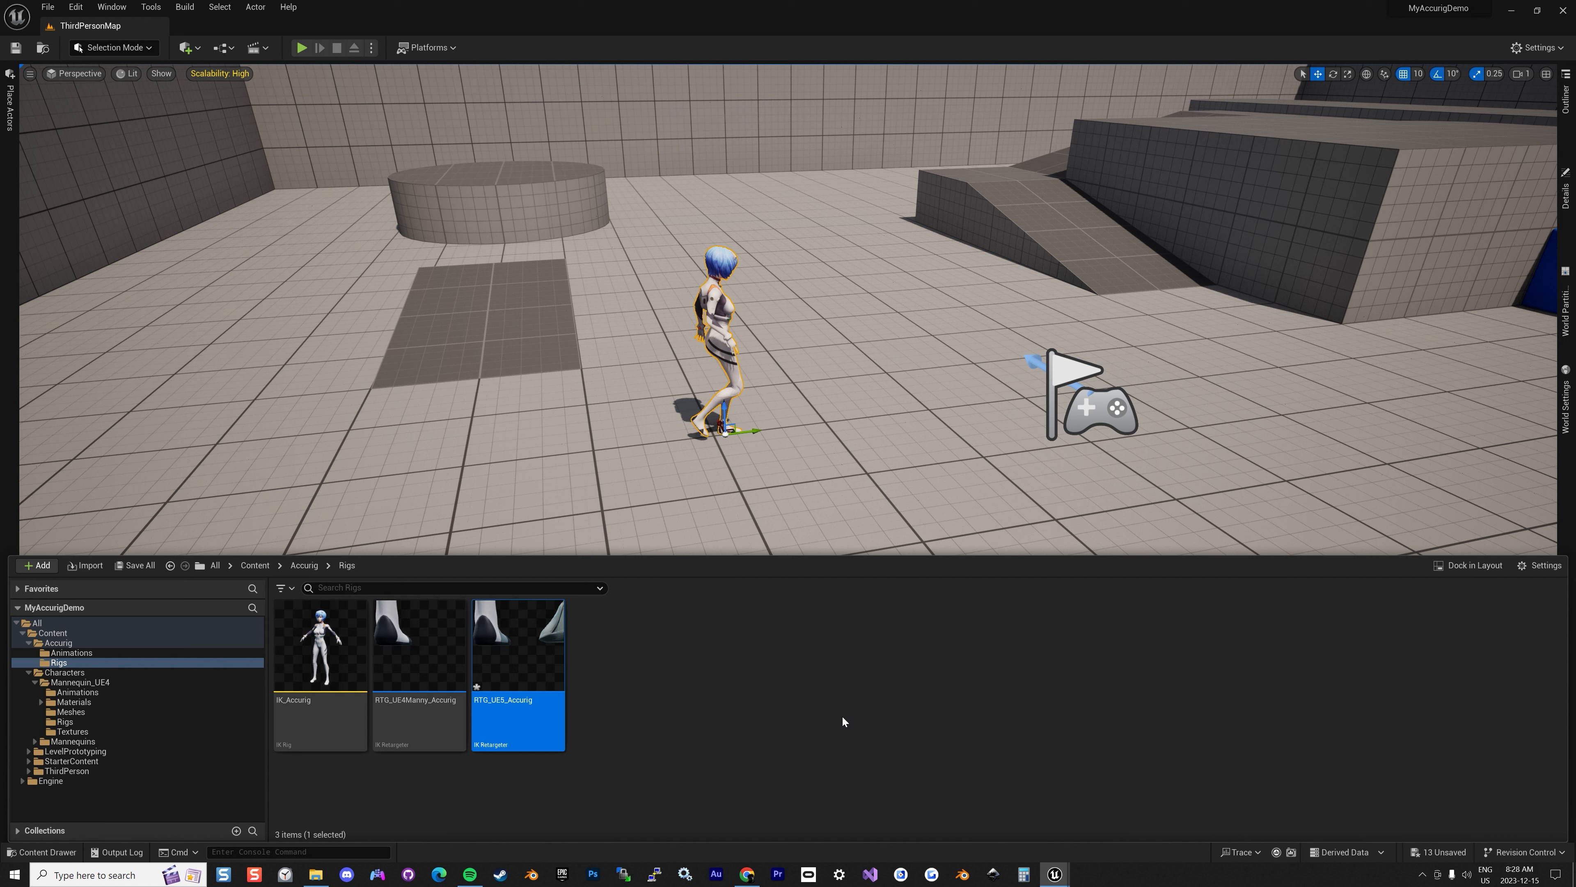
Switch to the ActorCore website in Chrome and load the uploaded ayanami actor in the preview
left_click(747, 875)
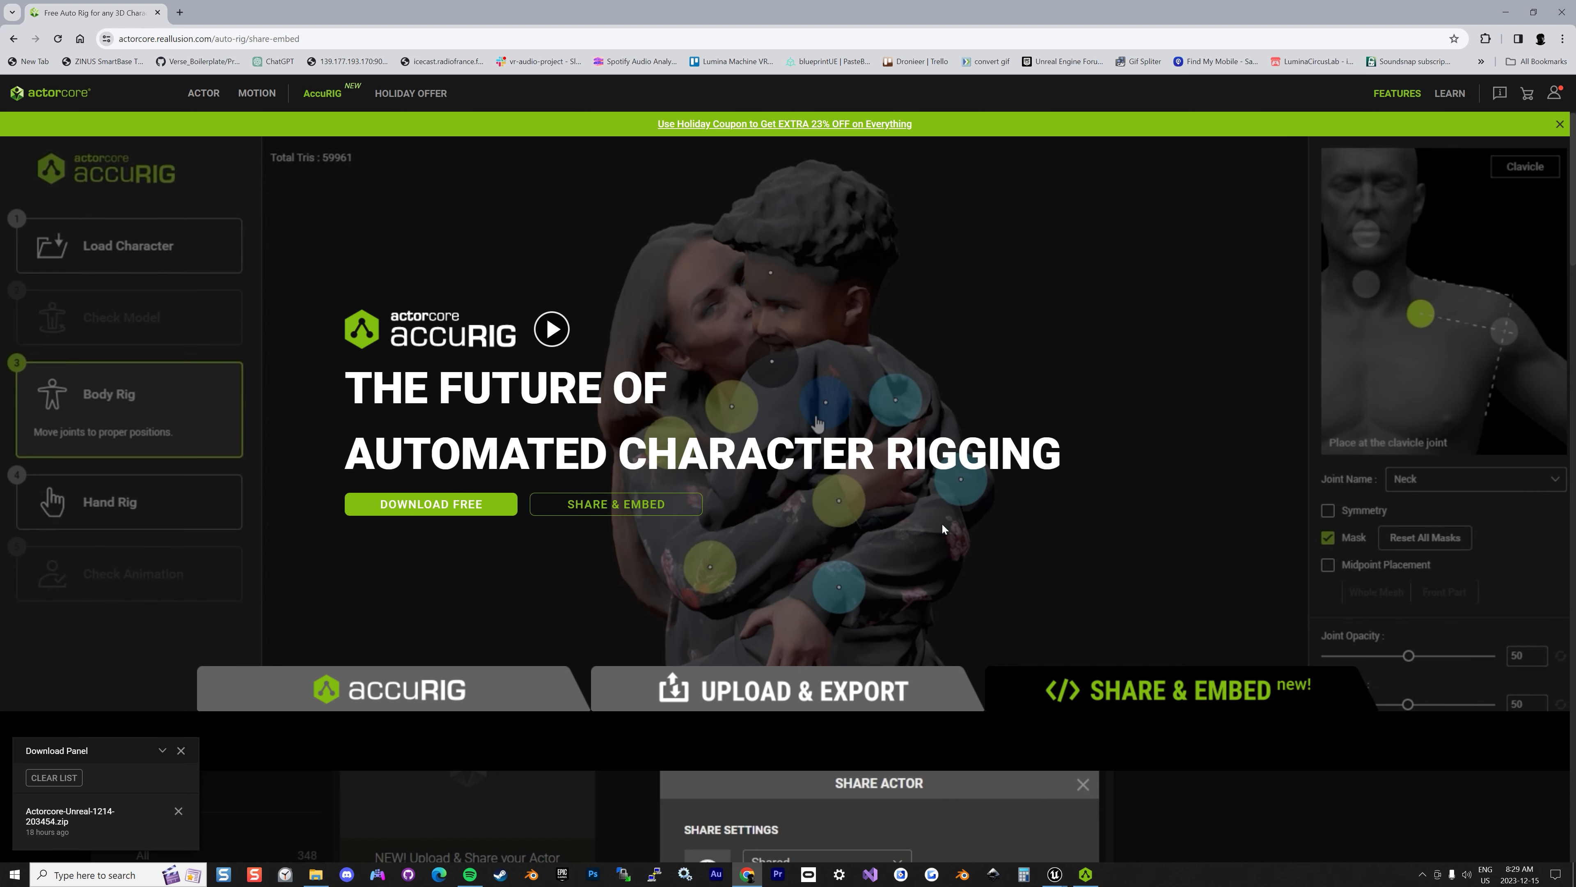
left_click(256, 93)
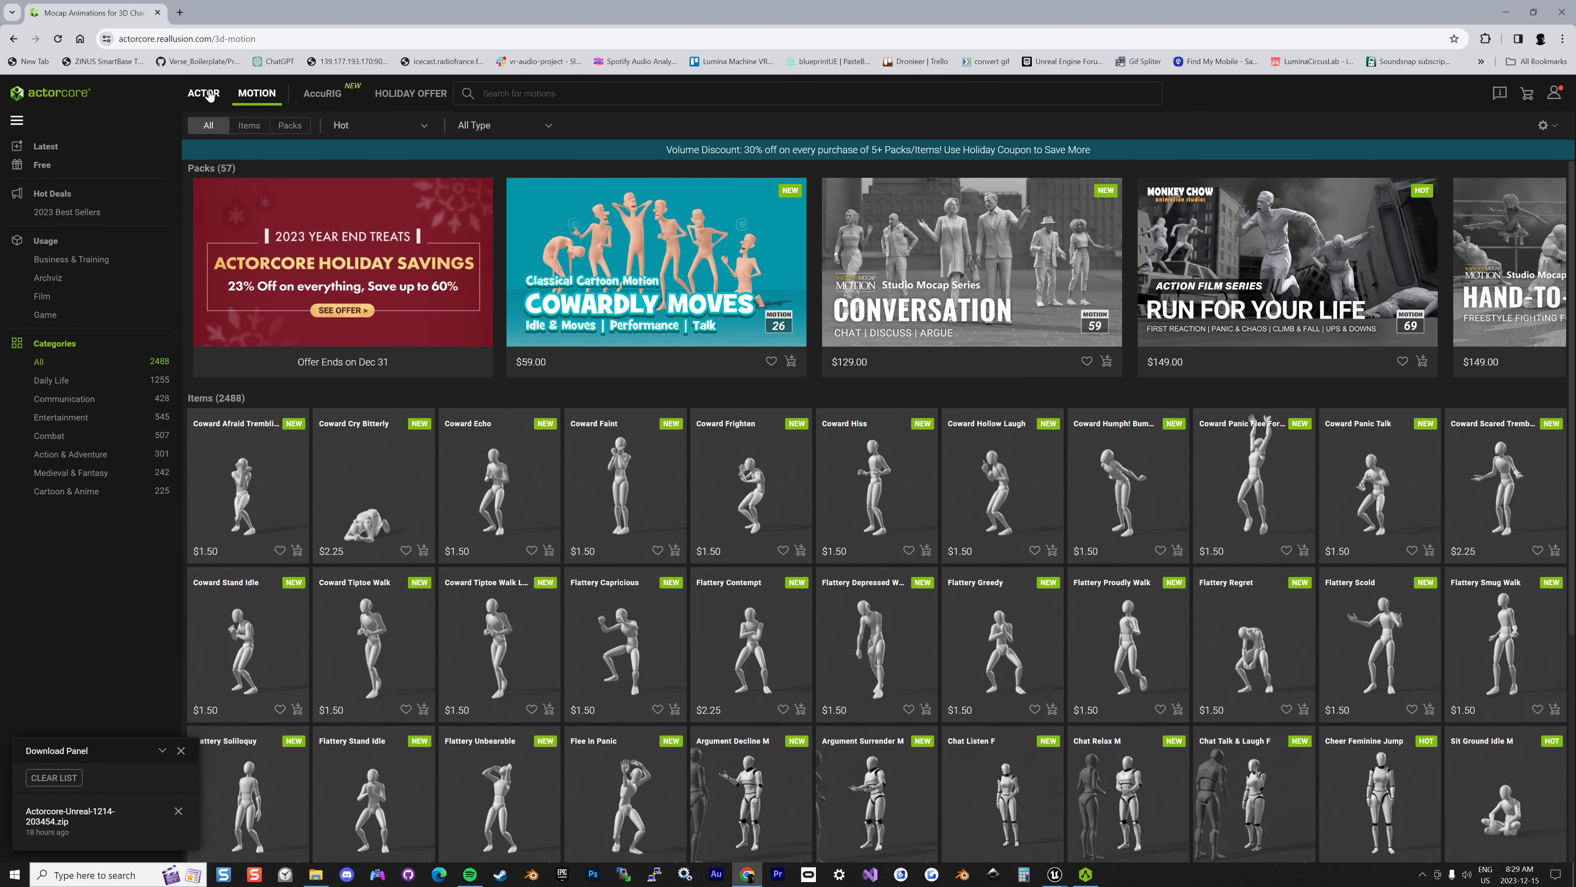
left_click(204, 94)
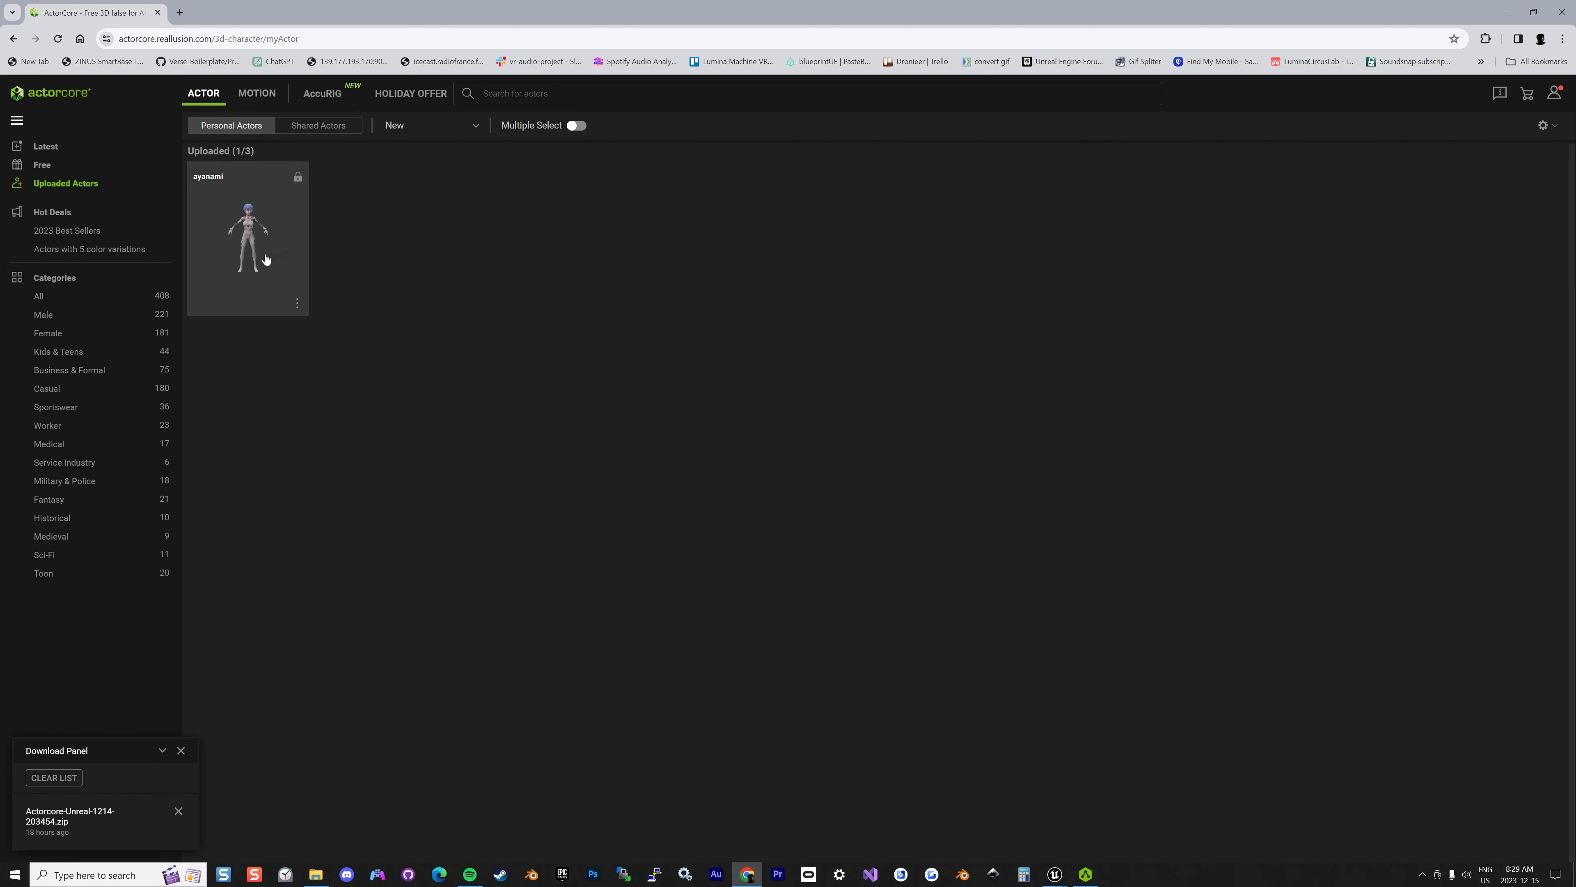
left_click(264, 255)
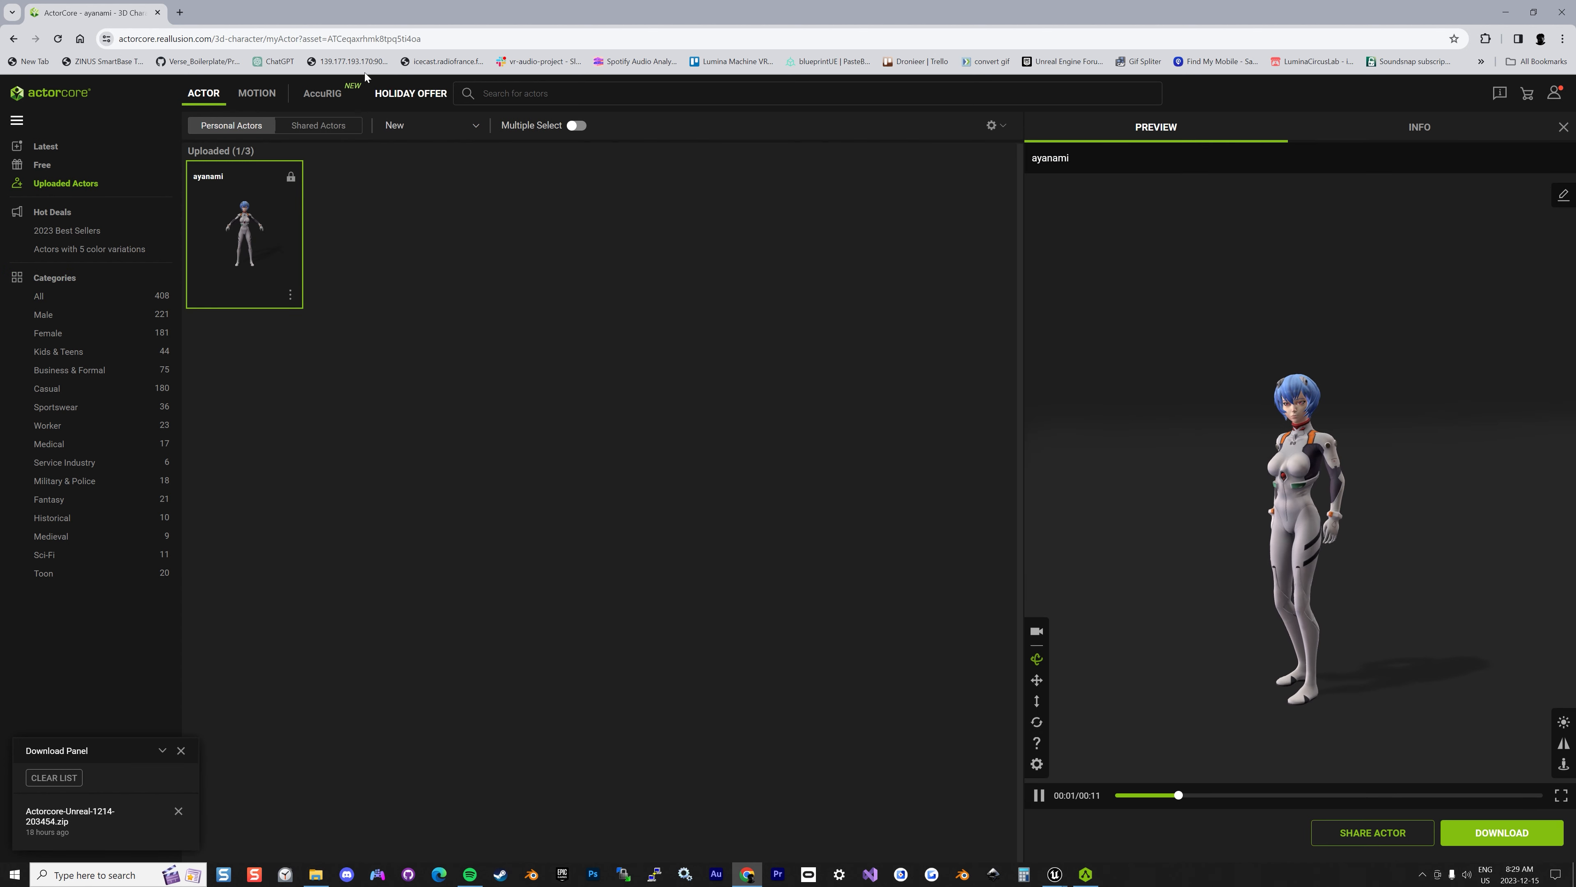
Browse the free ActorCore motions and preview Happy Dance on the ayanami actor
left_click(254, 94)
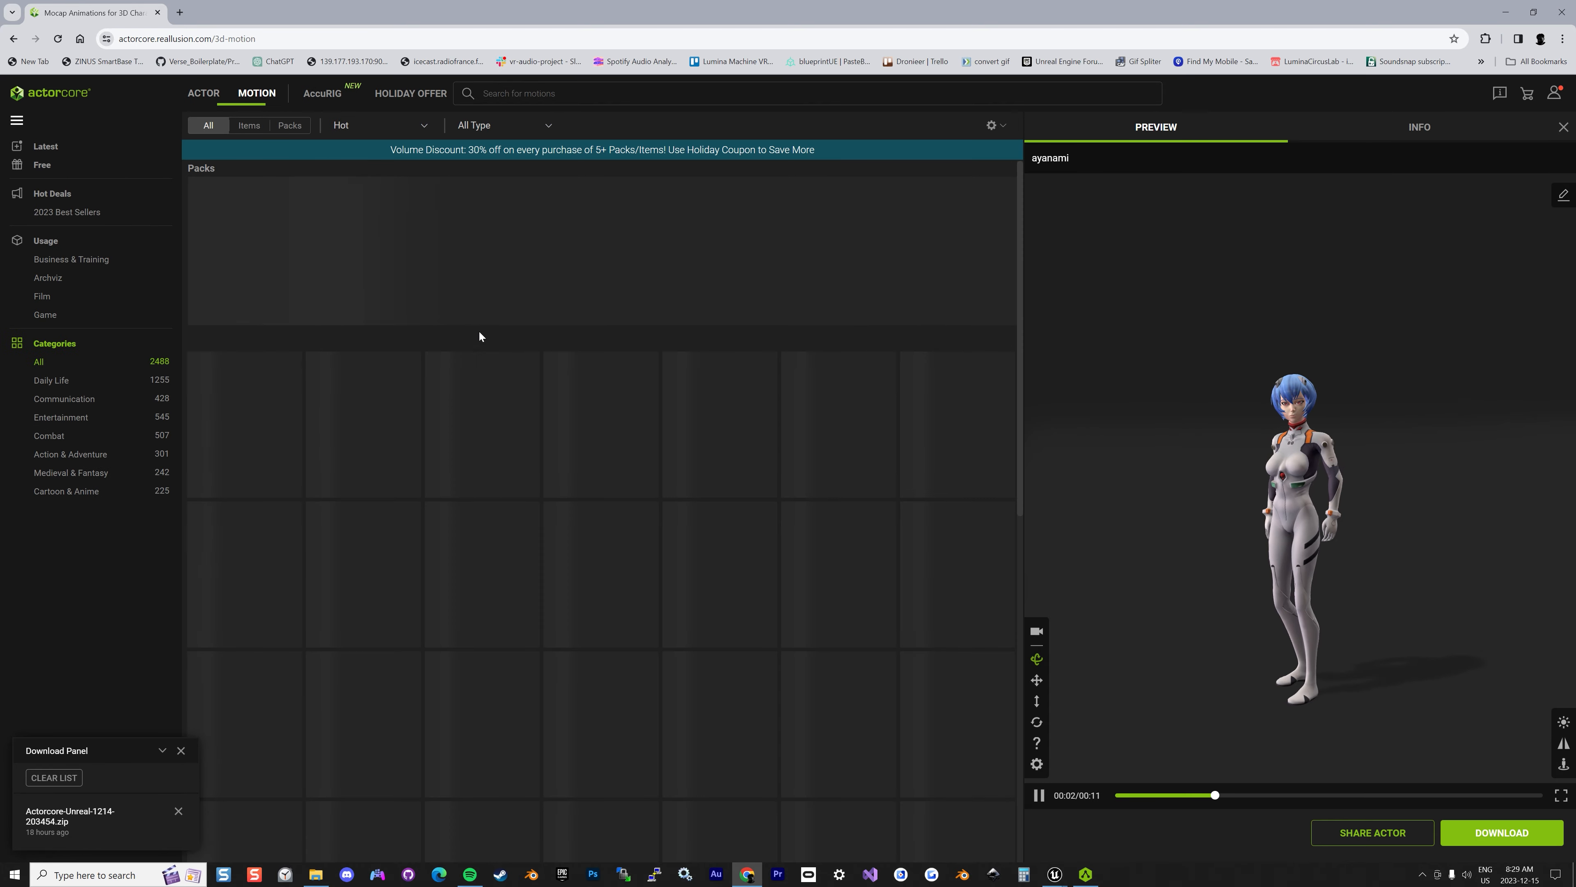
left_click(47, 166)
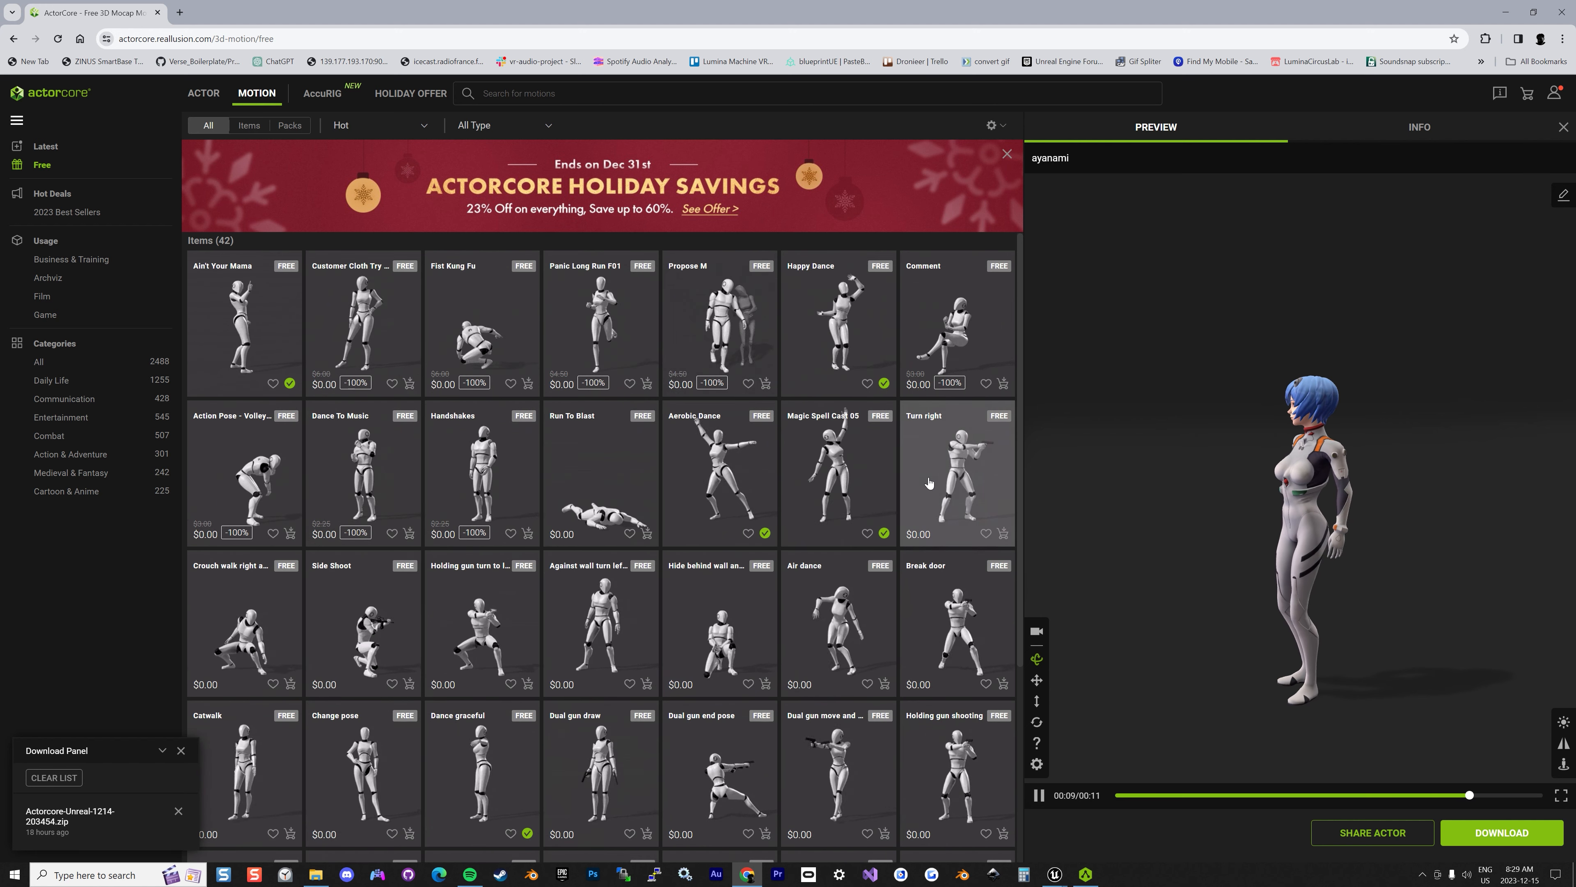
left_click(842, 339)
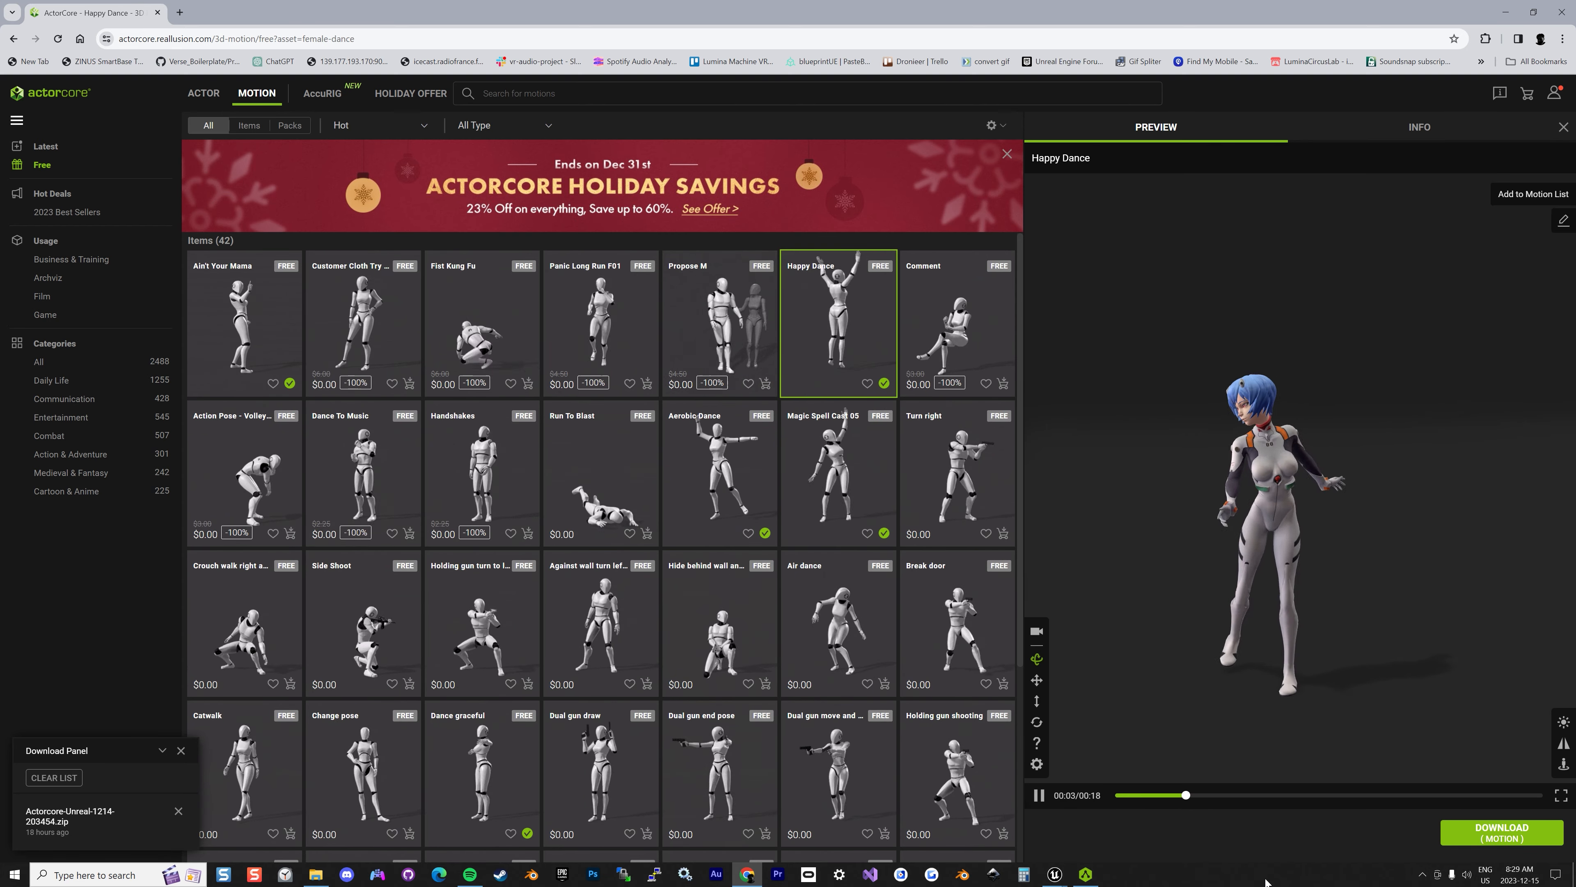
Download the Happy Dance motion with the Female Robot actor for Unreal at 60 FPS, moving in place
left_click(1490, 835)
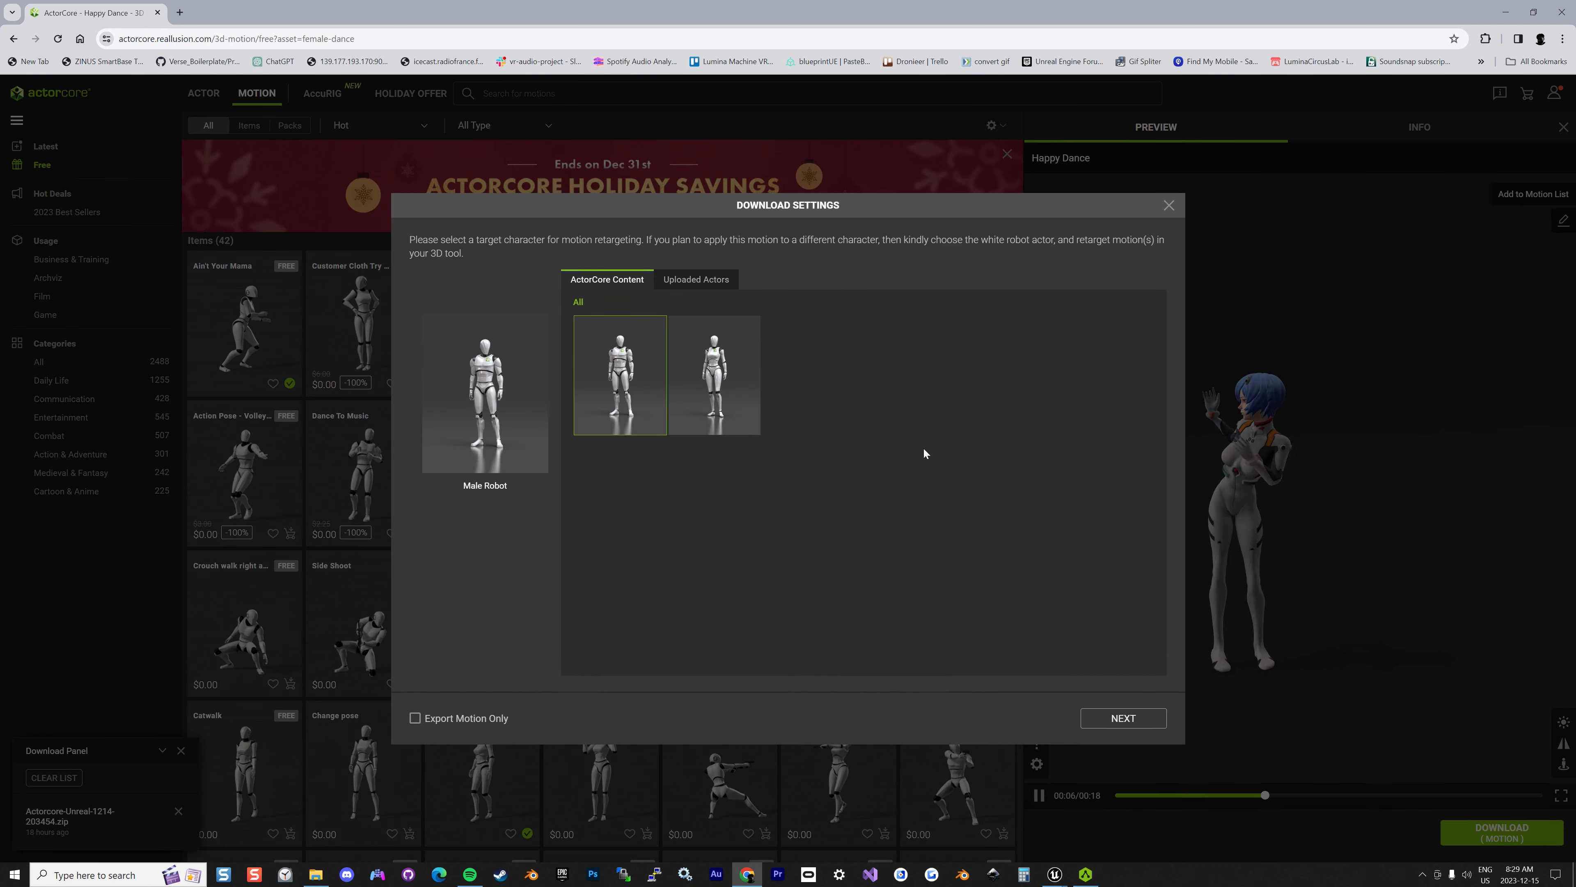
left_click(738, 385)
left_click(1123, 718)
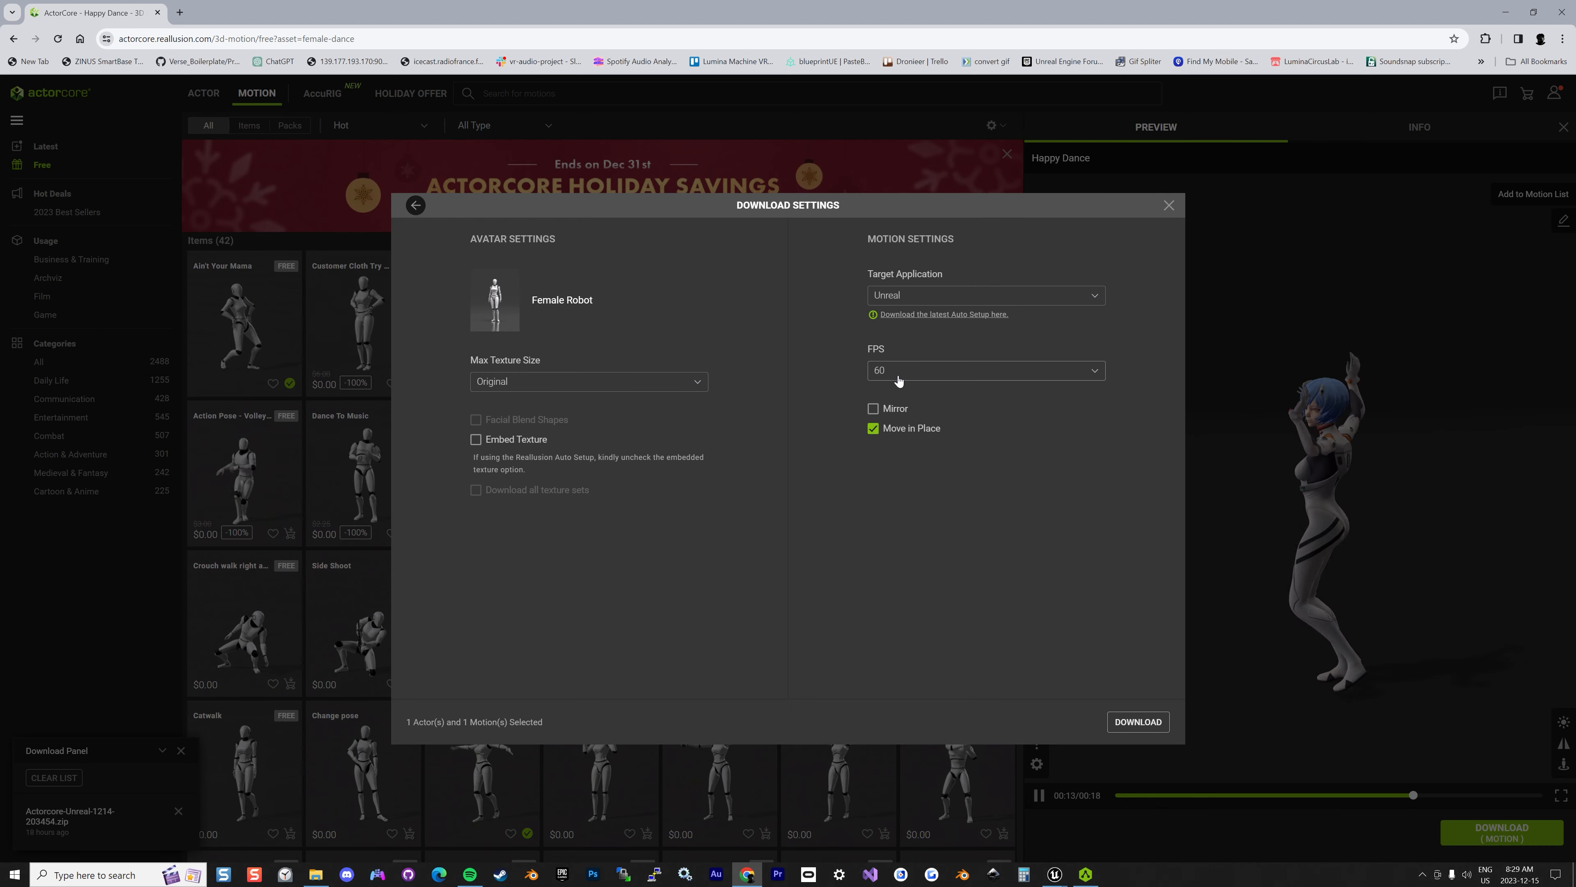
left_click(1137, 722)
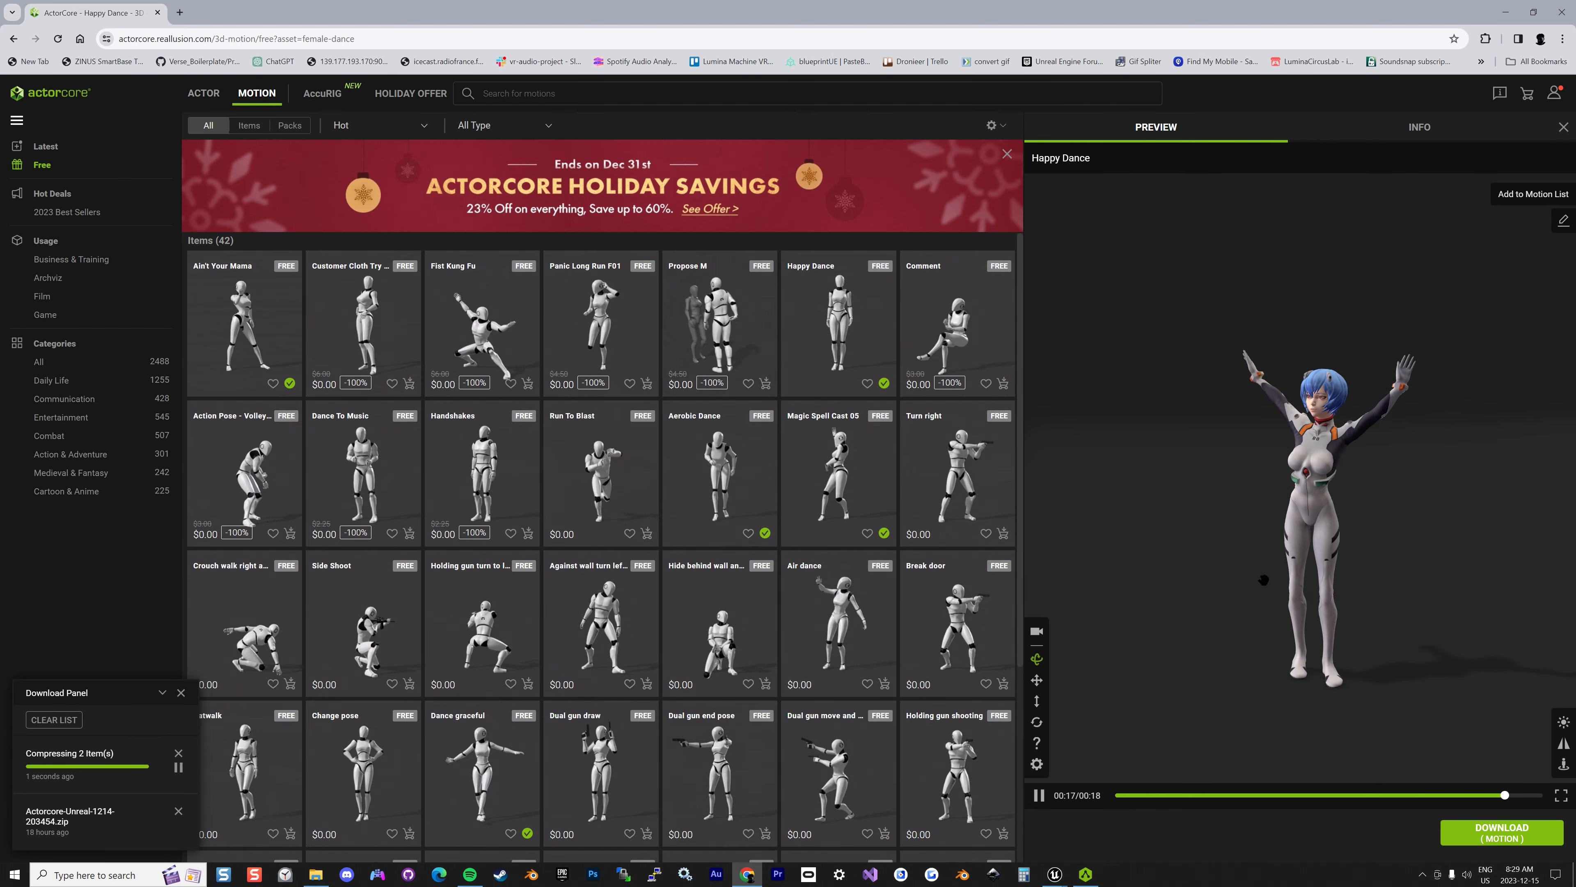
Create a Motion folder inside ayanami-rei-a-pose and paste the archive's Actor and Motion folders into it
right_click(707, 555)
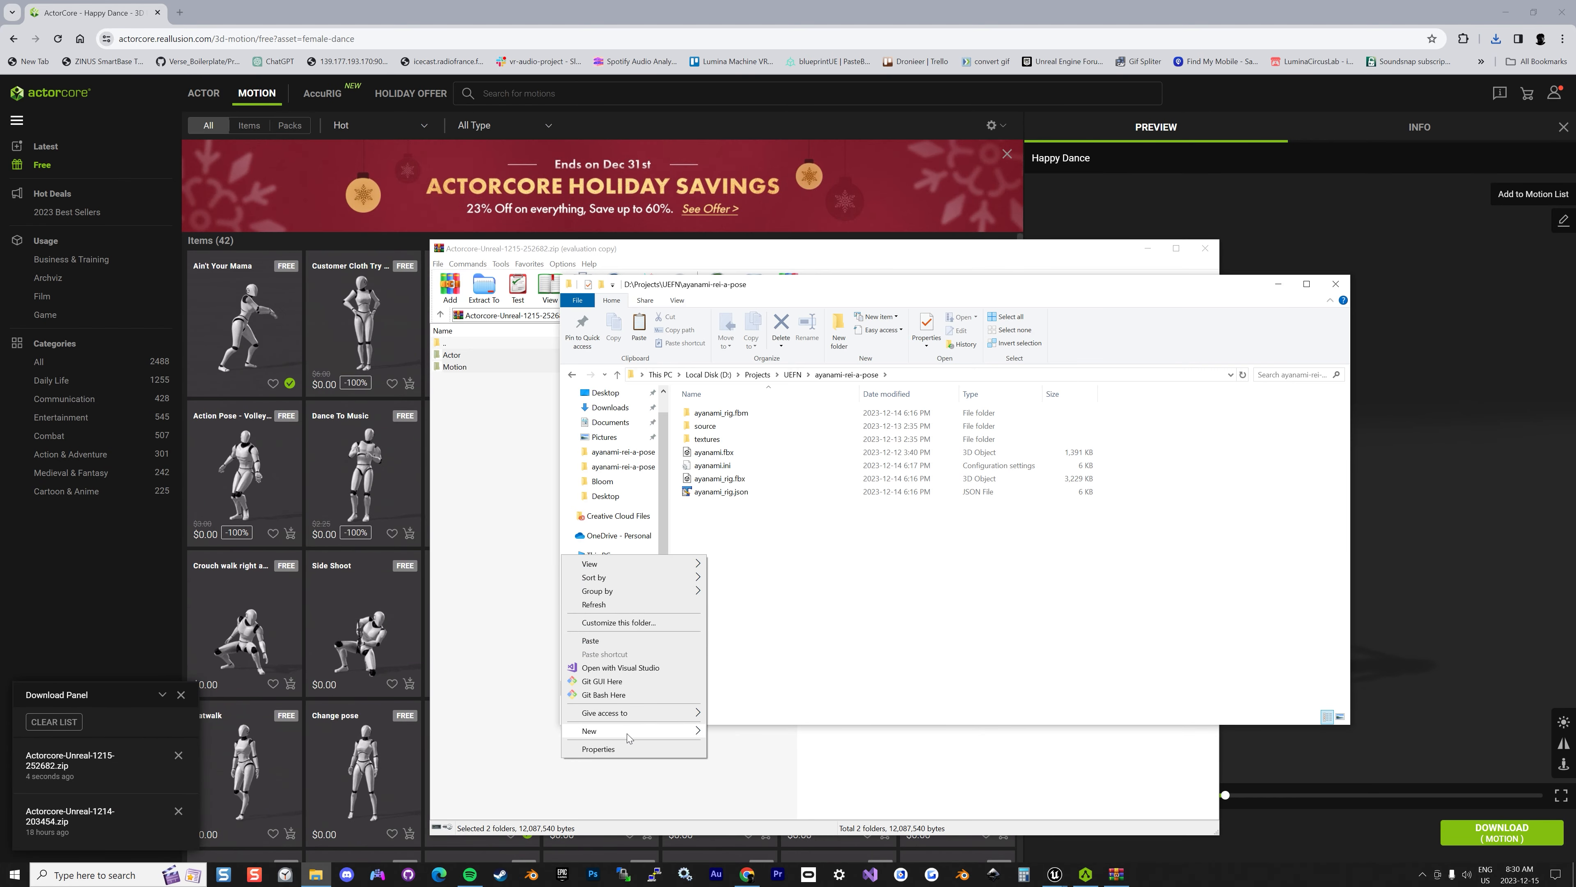
mouse_move(627, 733)
left_click(756, 735)
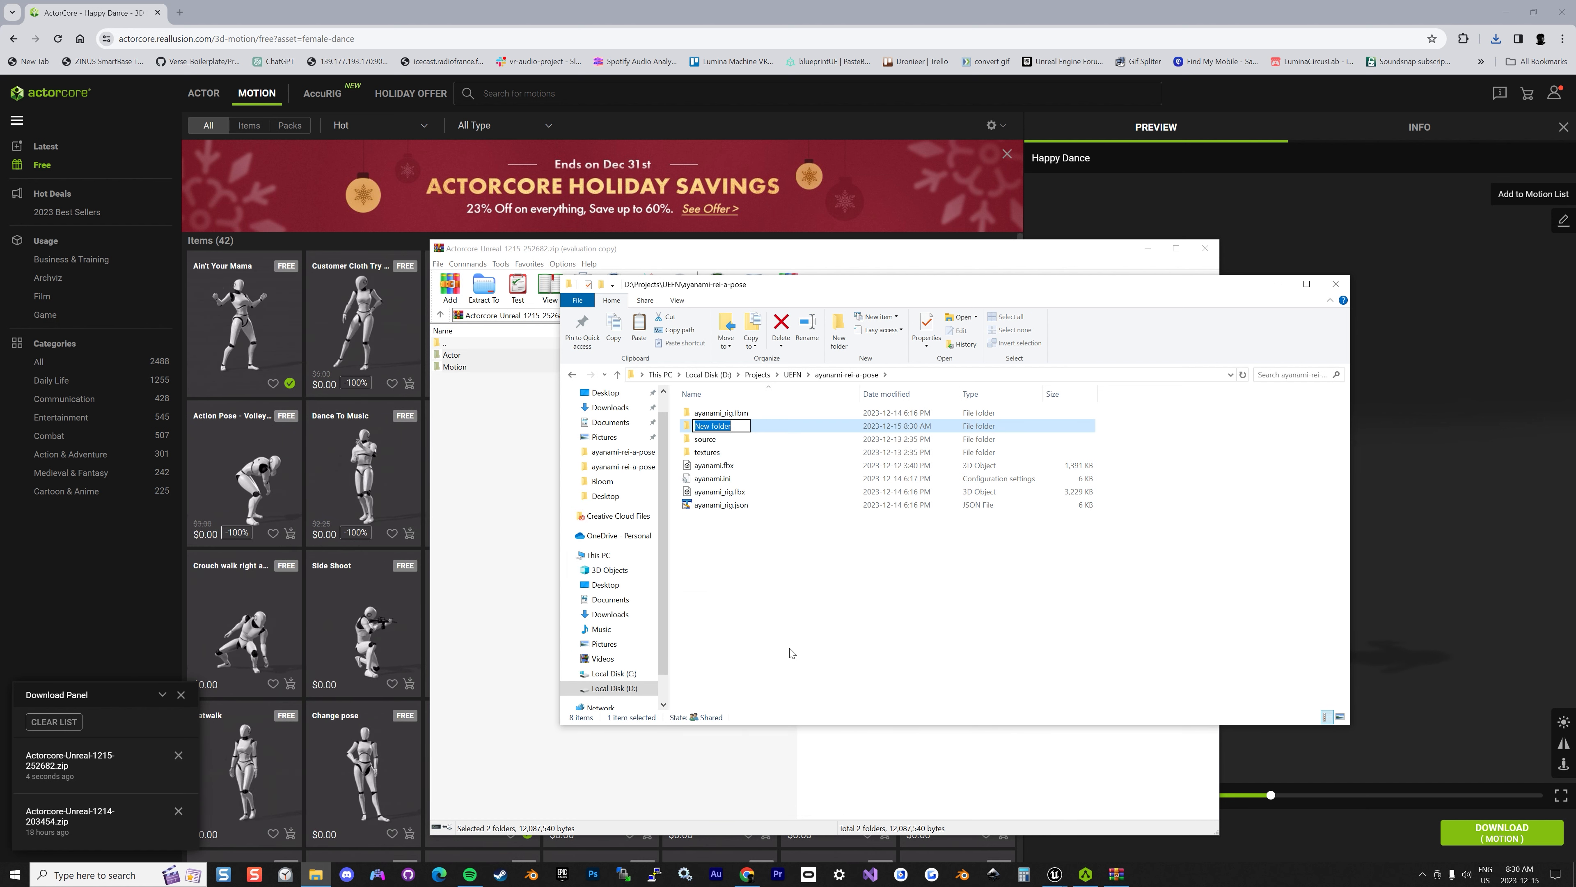
type("Motion")
key("Return")
key("Return")
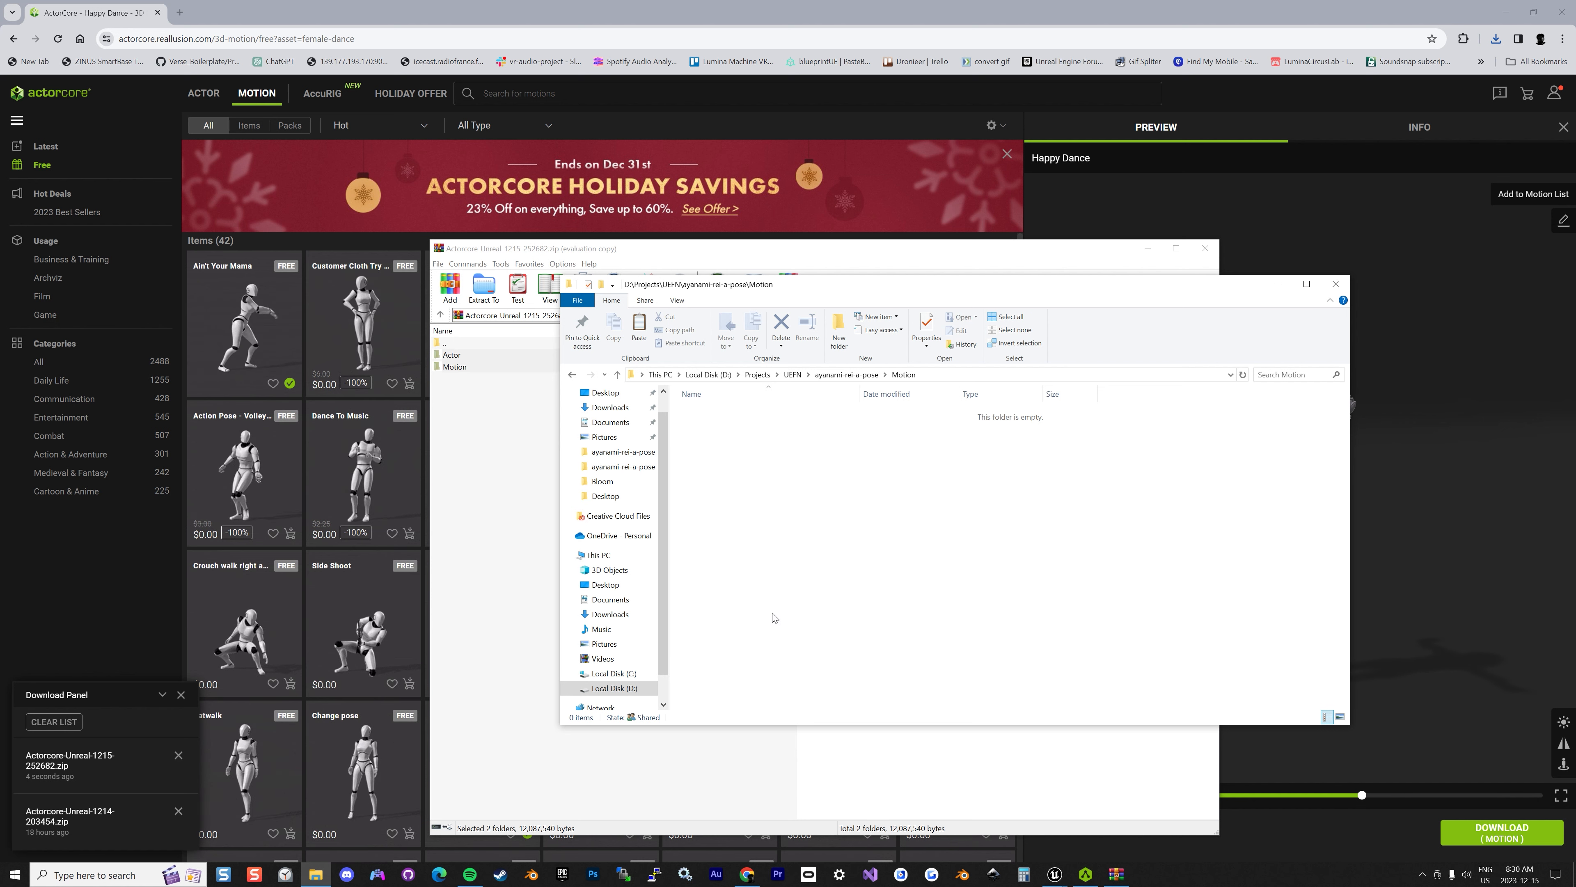
key("ctrl+v")
left_click(845, 563)
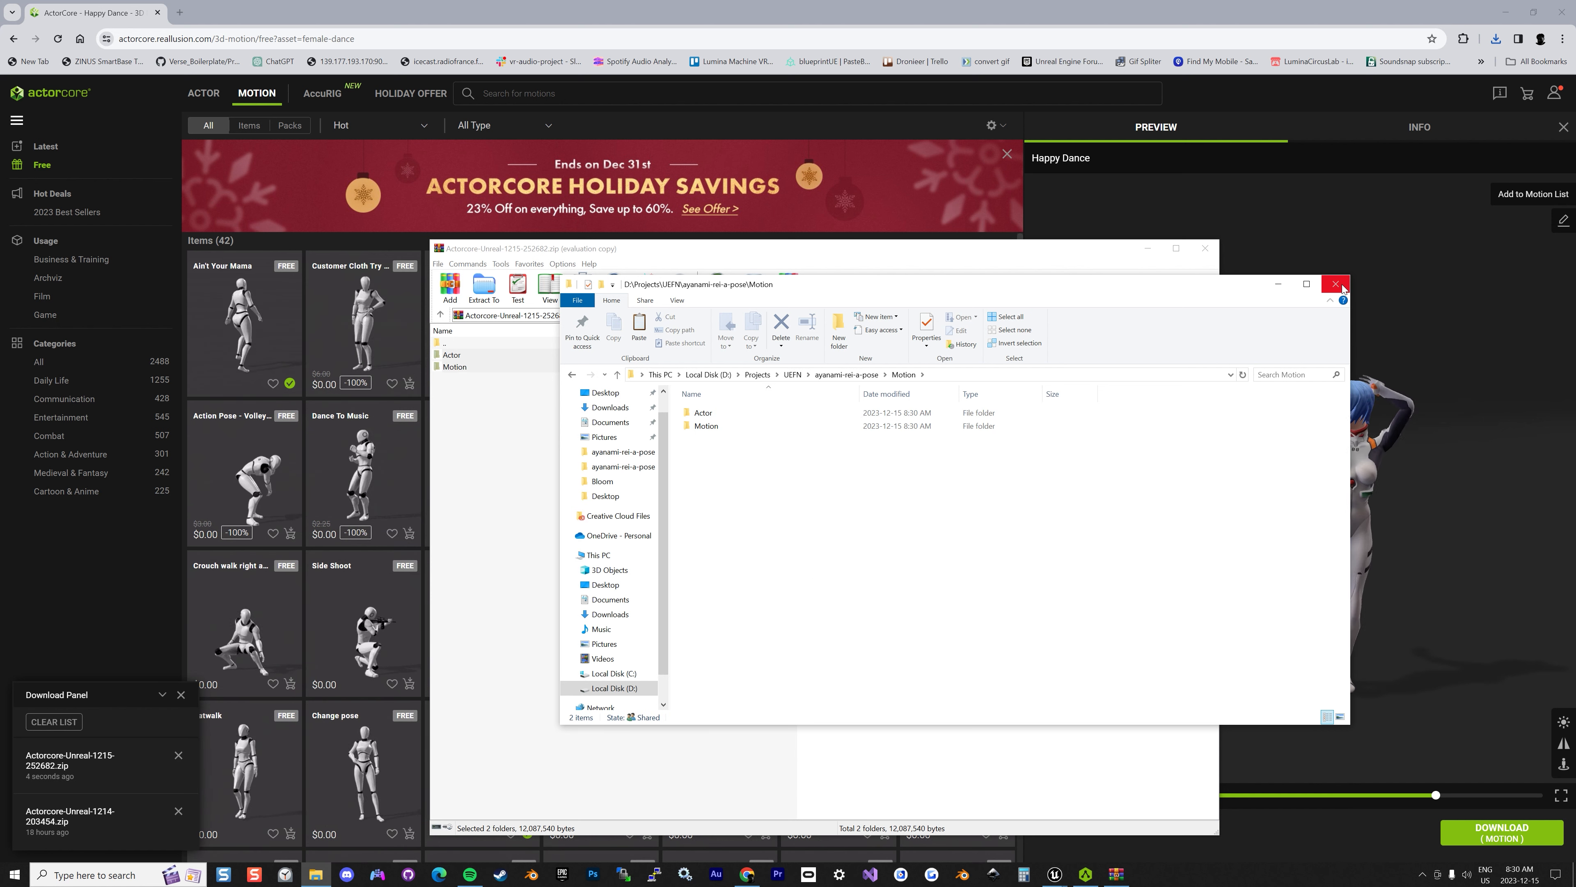
Switch back to the MyAccurigDemo project in Unreal Editor, then create and open a Motion folder directly under Content
left_click(1055, 875)
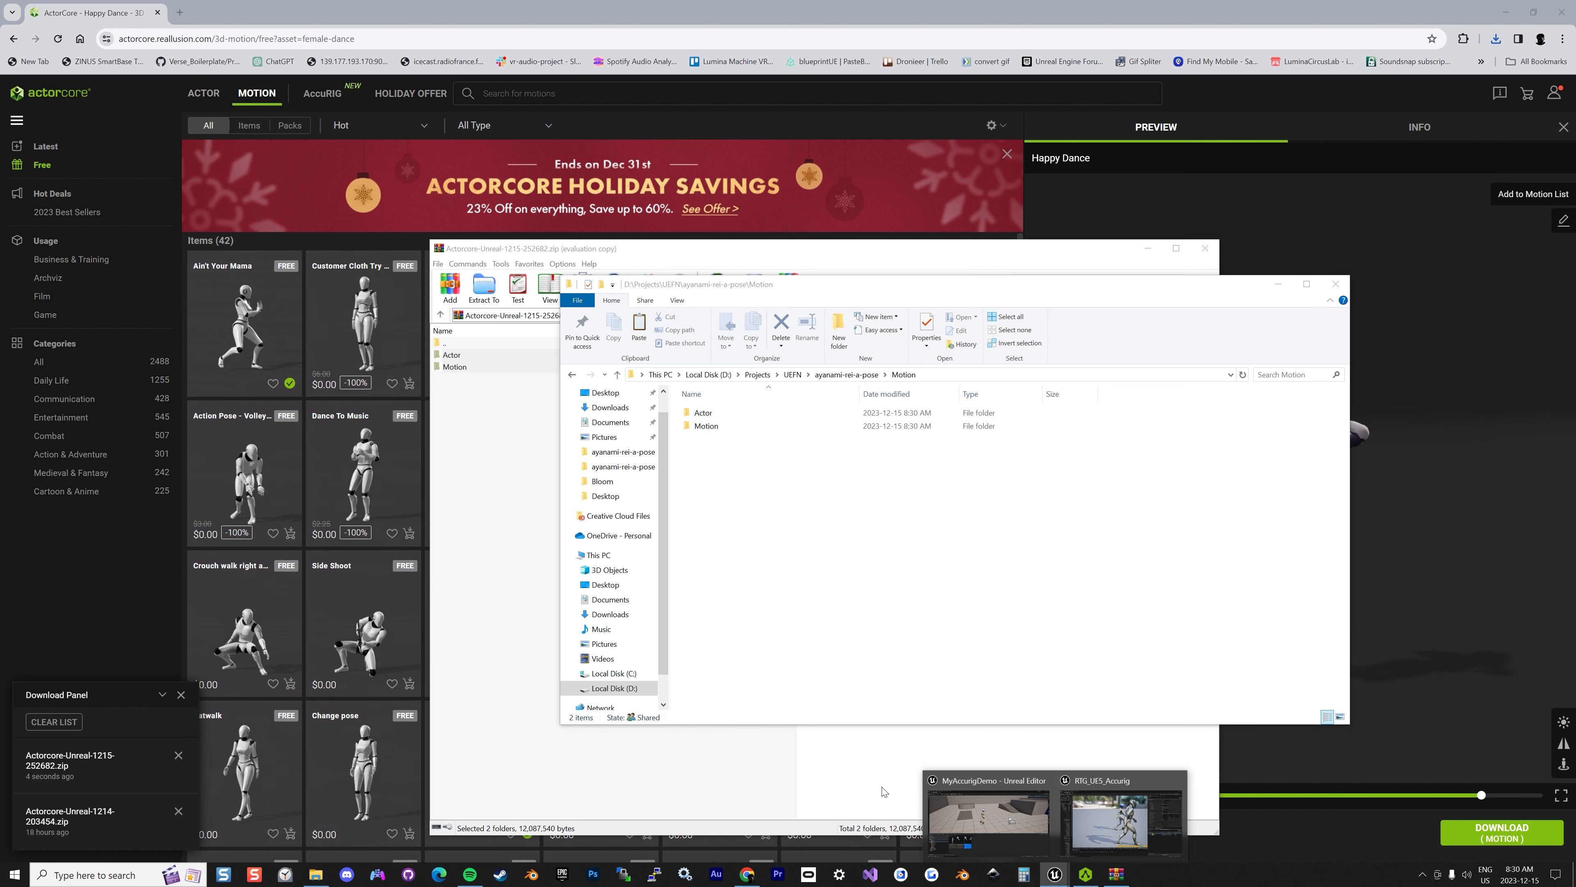
left_click(959, 818)
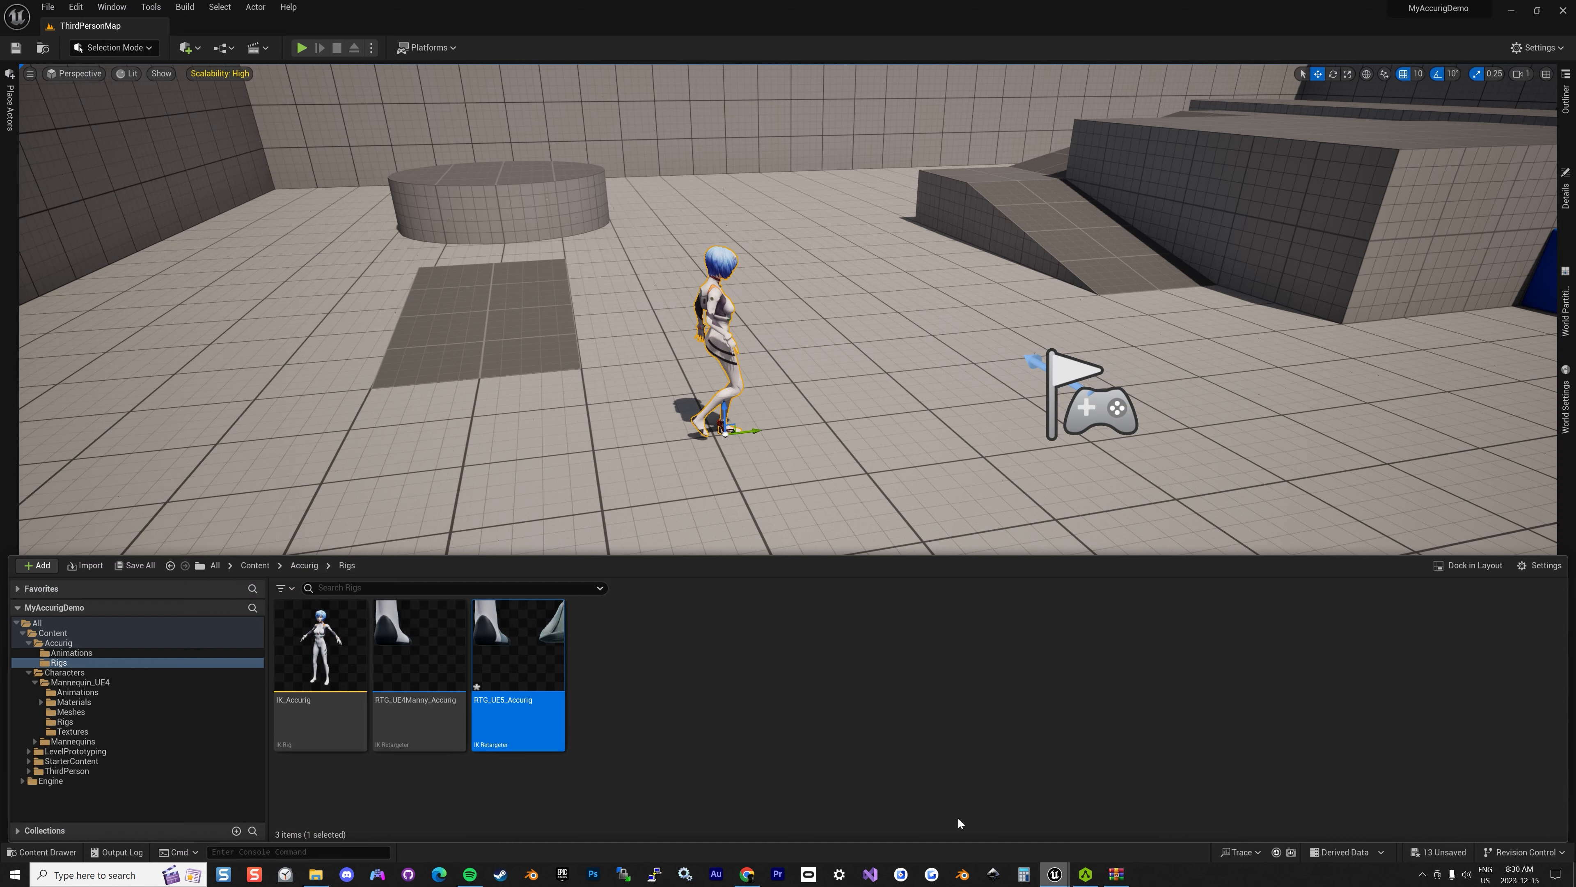
left_click(57, 643)
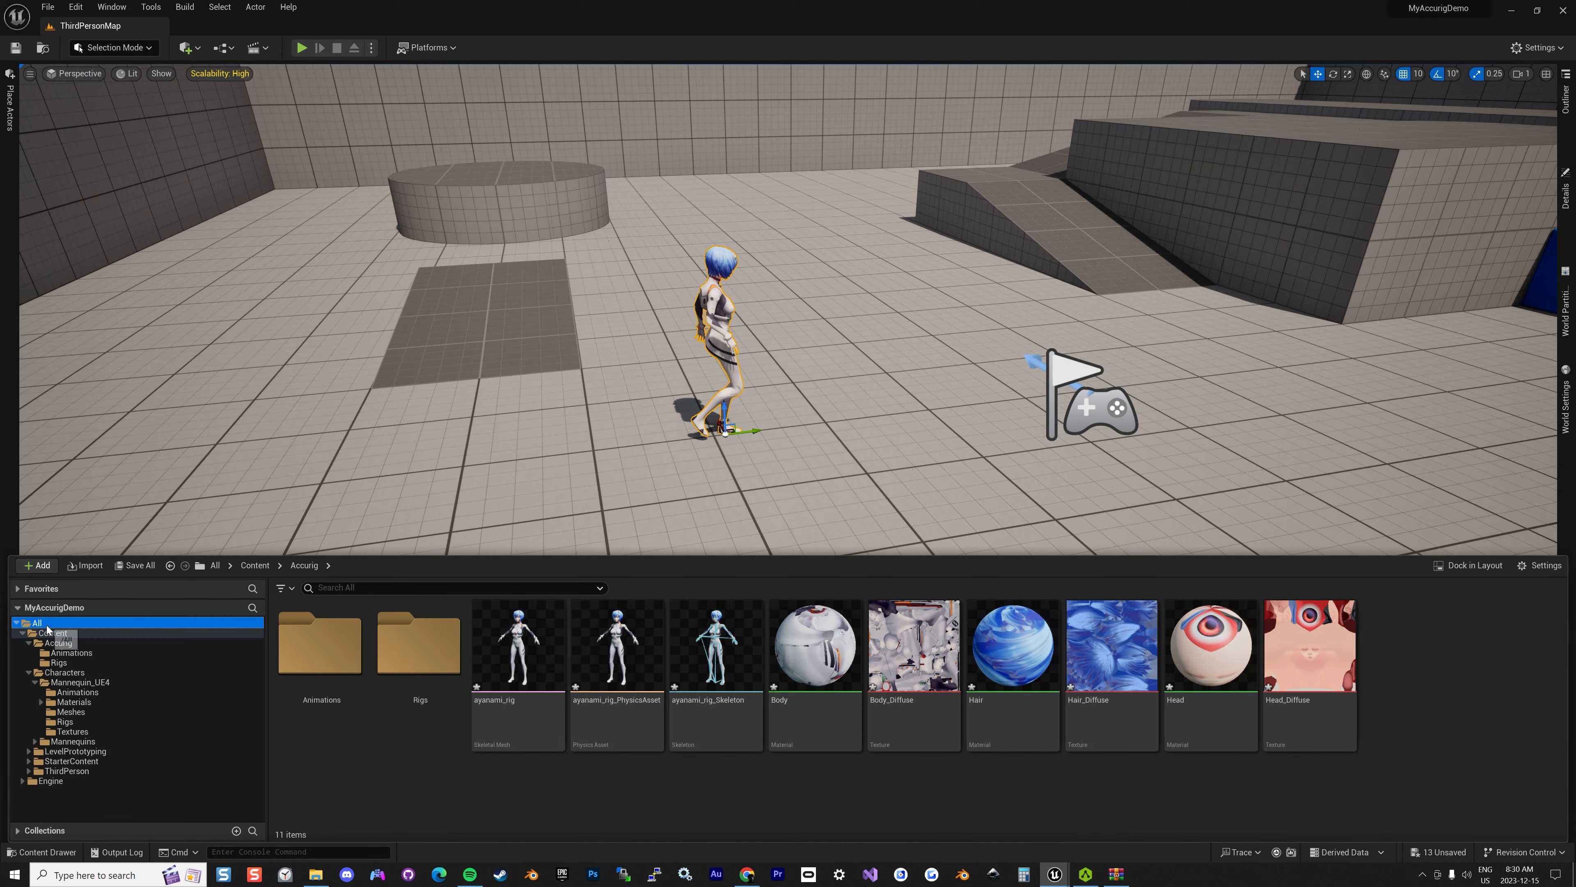
left_click(52, 633)
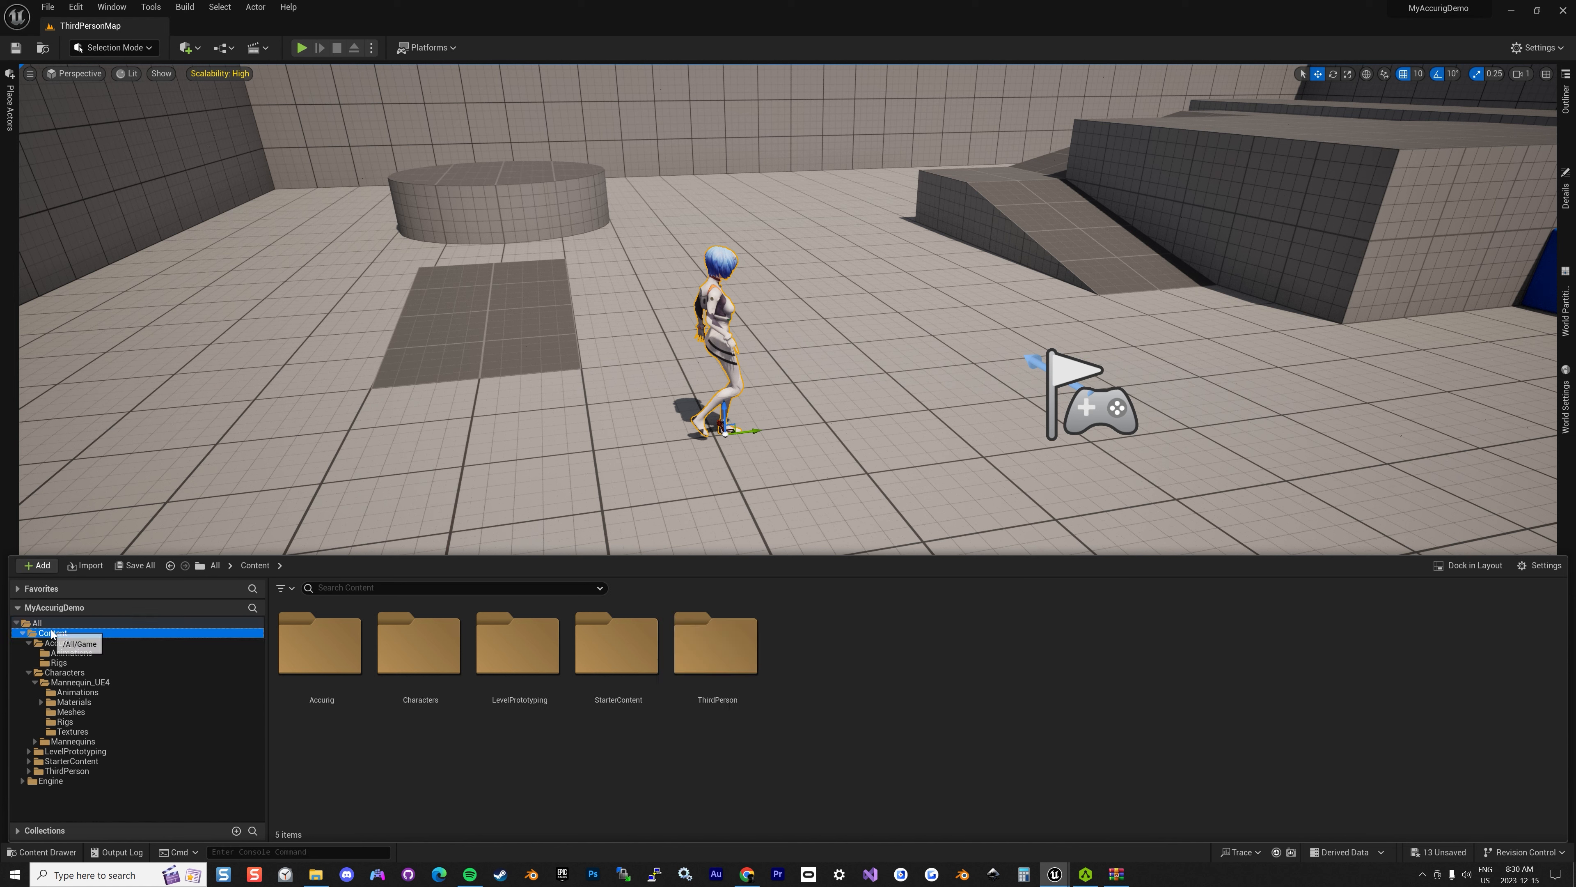
right_click(923, 714)
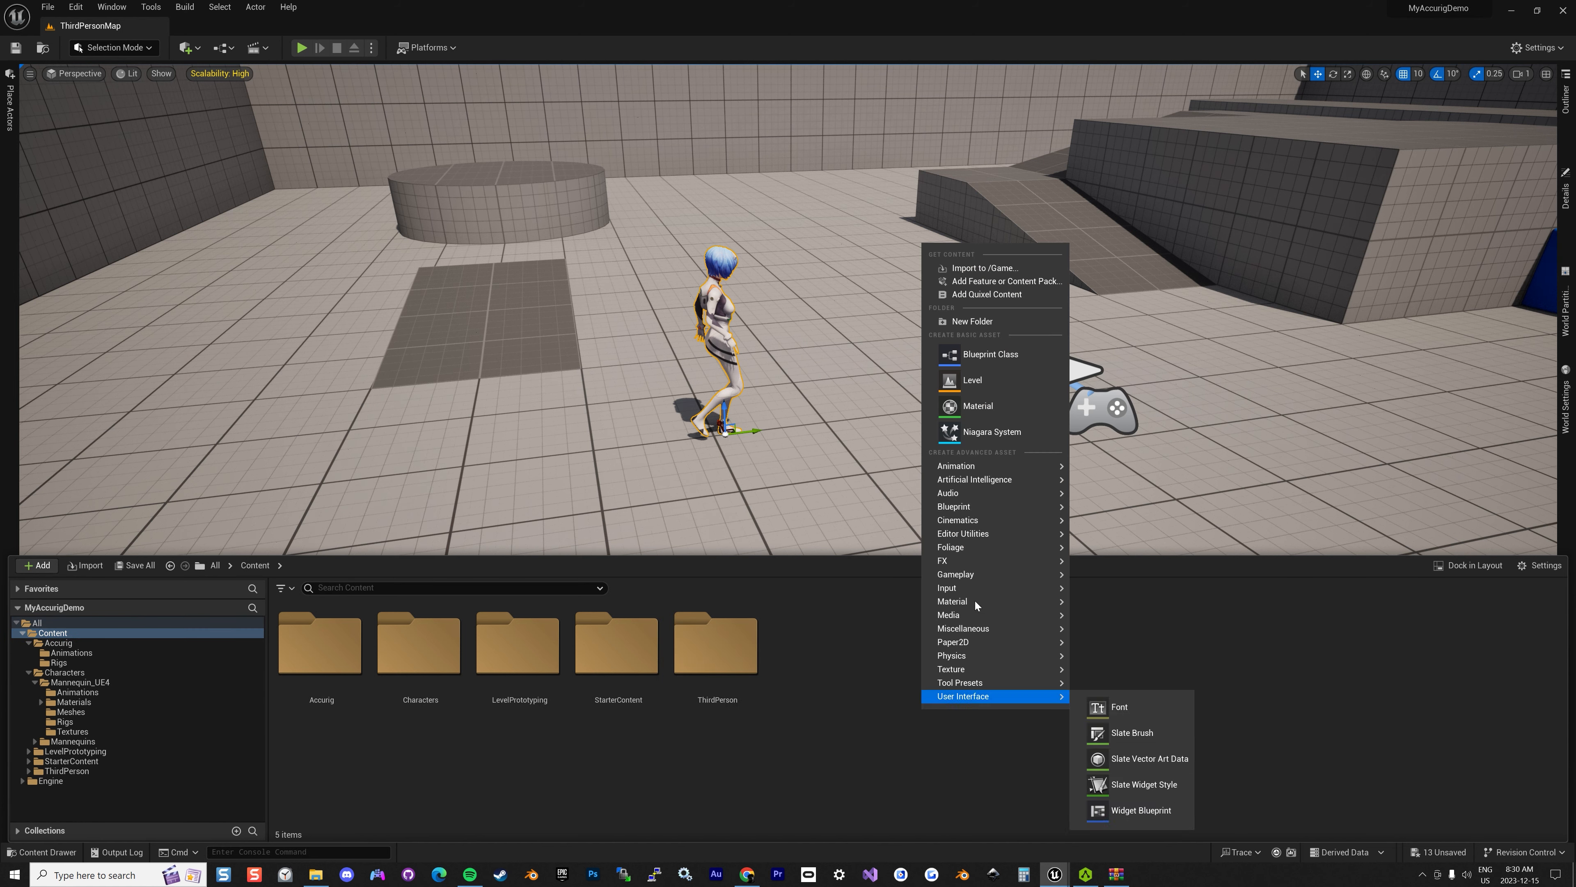
left_click(1011, 327)
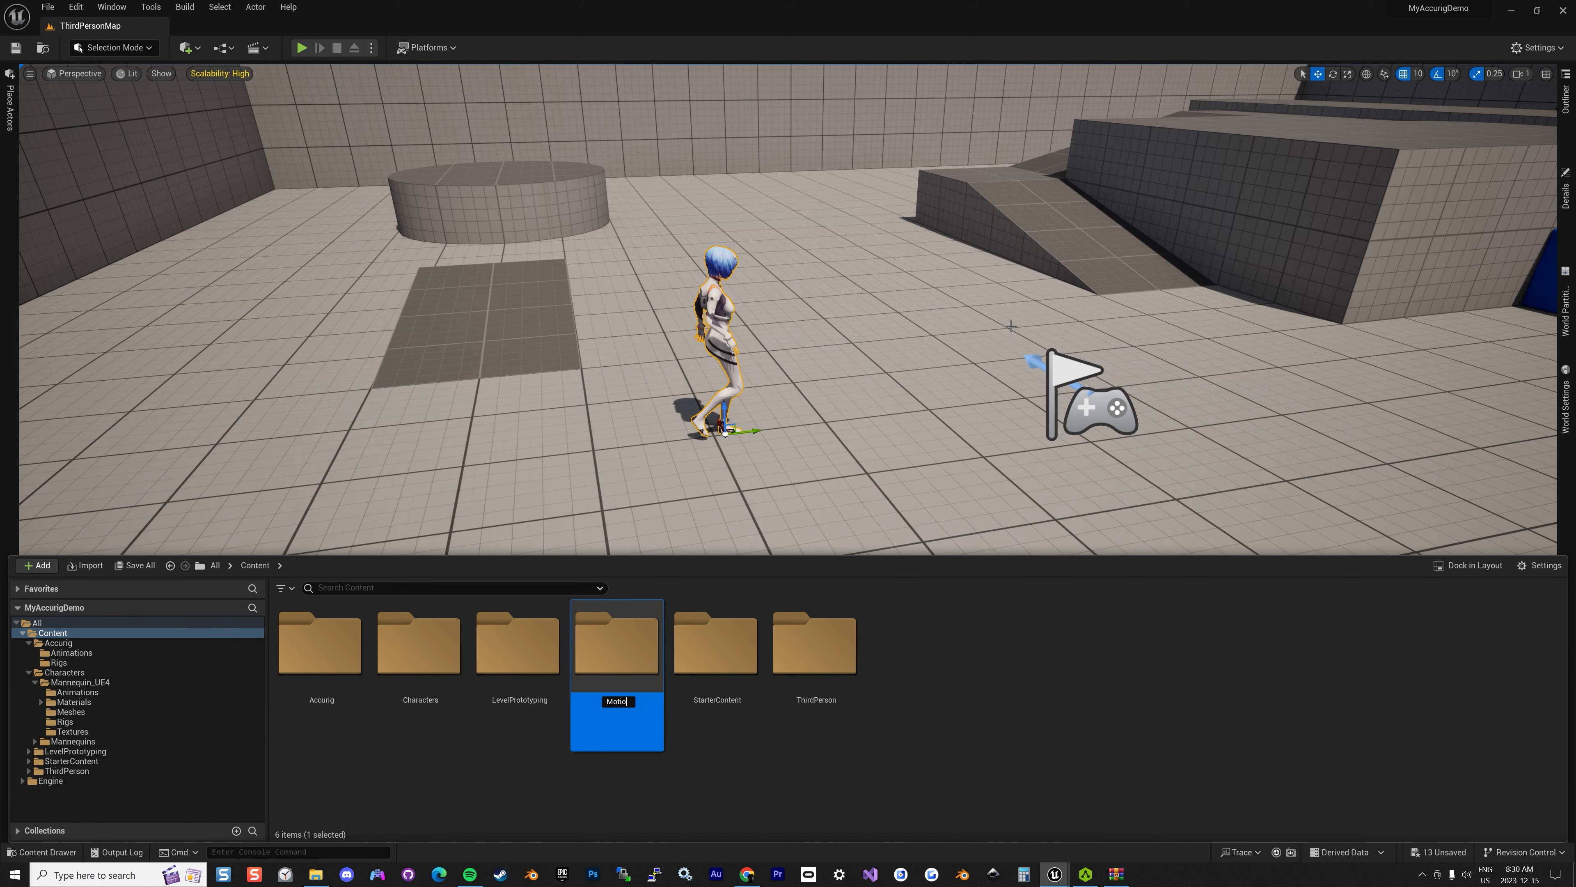
key("Return")
key("Return")
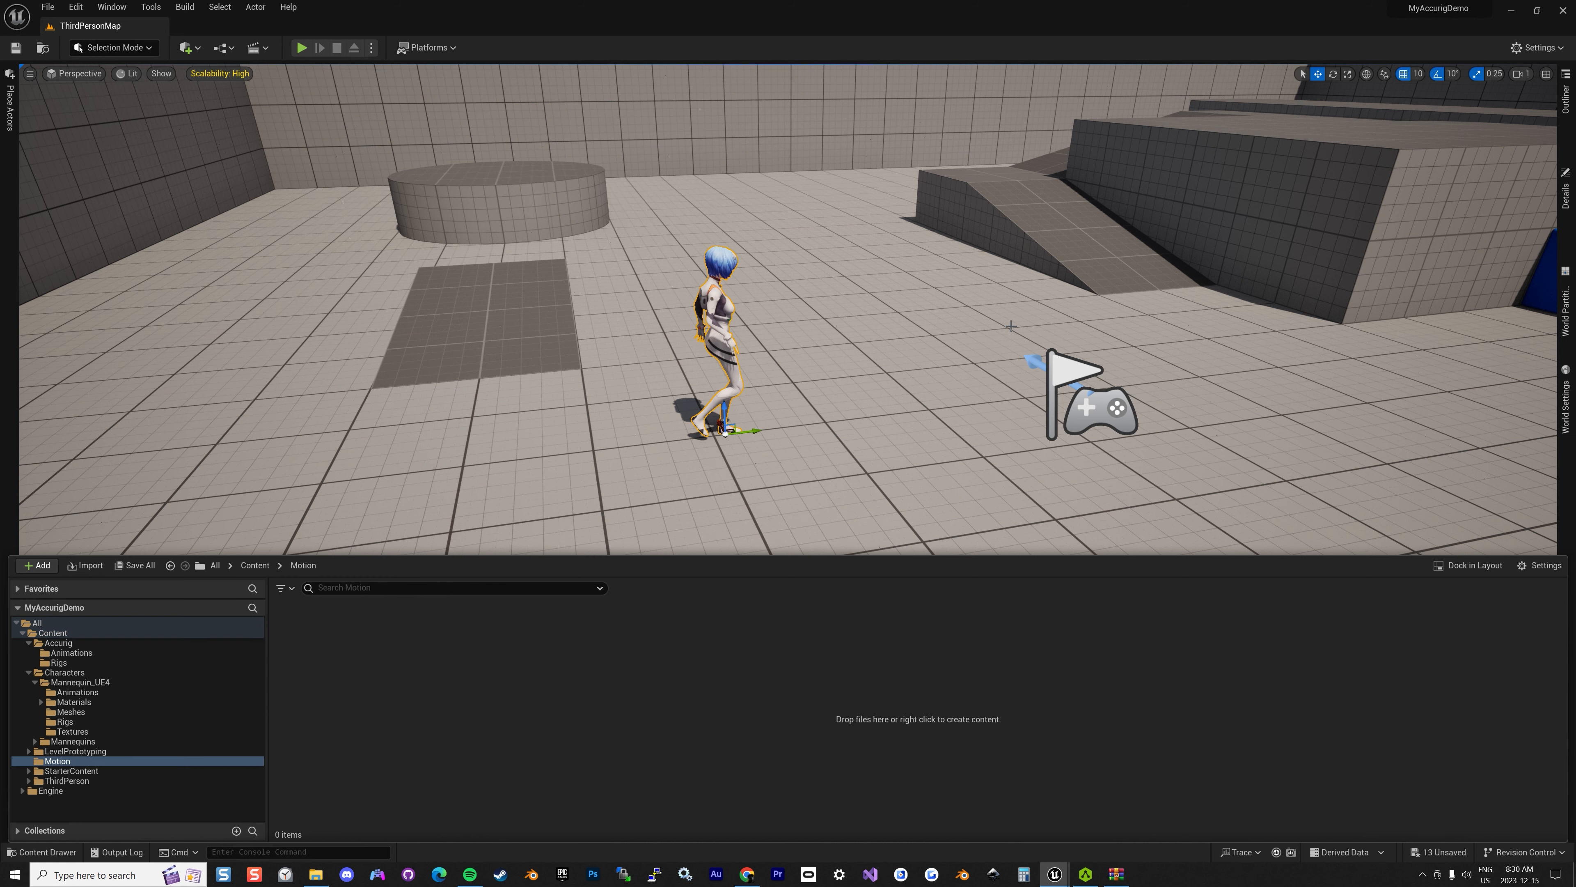
Import motion-dummy_female.fbx from the downloaded Actor/motion-dummy_female folder into Content/Motion as a skeletal mesh with the default FBX options
right_click(480, 650)
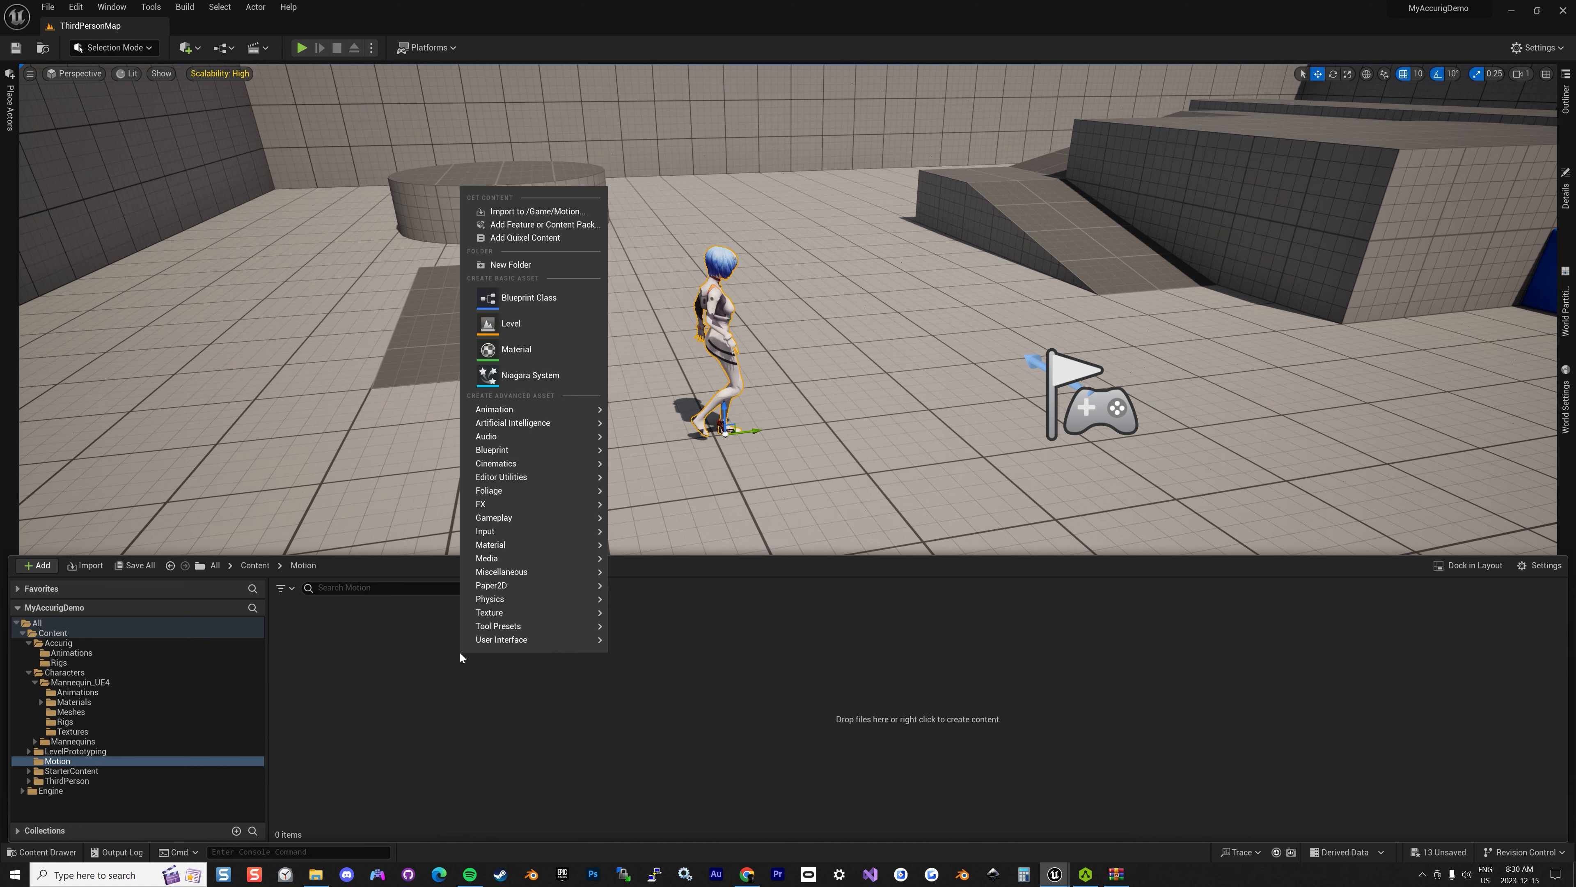
left_click(517, 215)
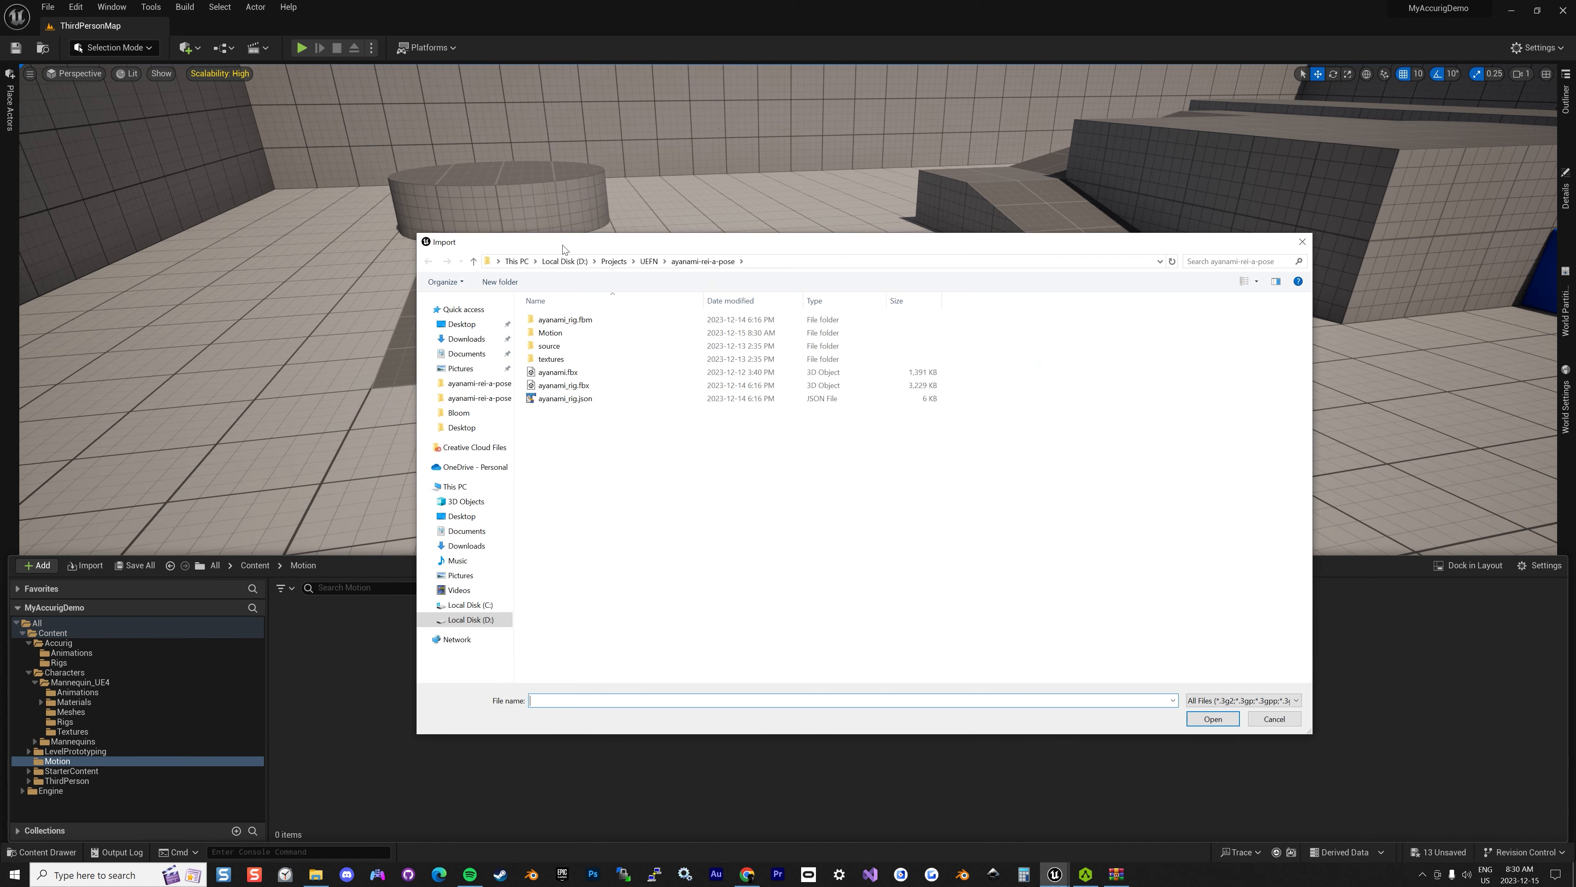
double_click(572, 335)
double_click(570, 333)
double_click(601, 323)
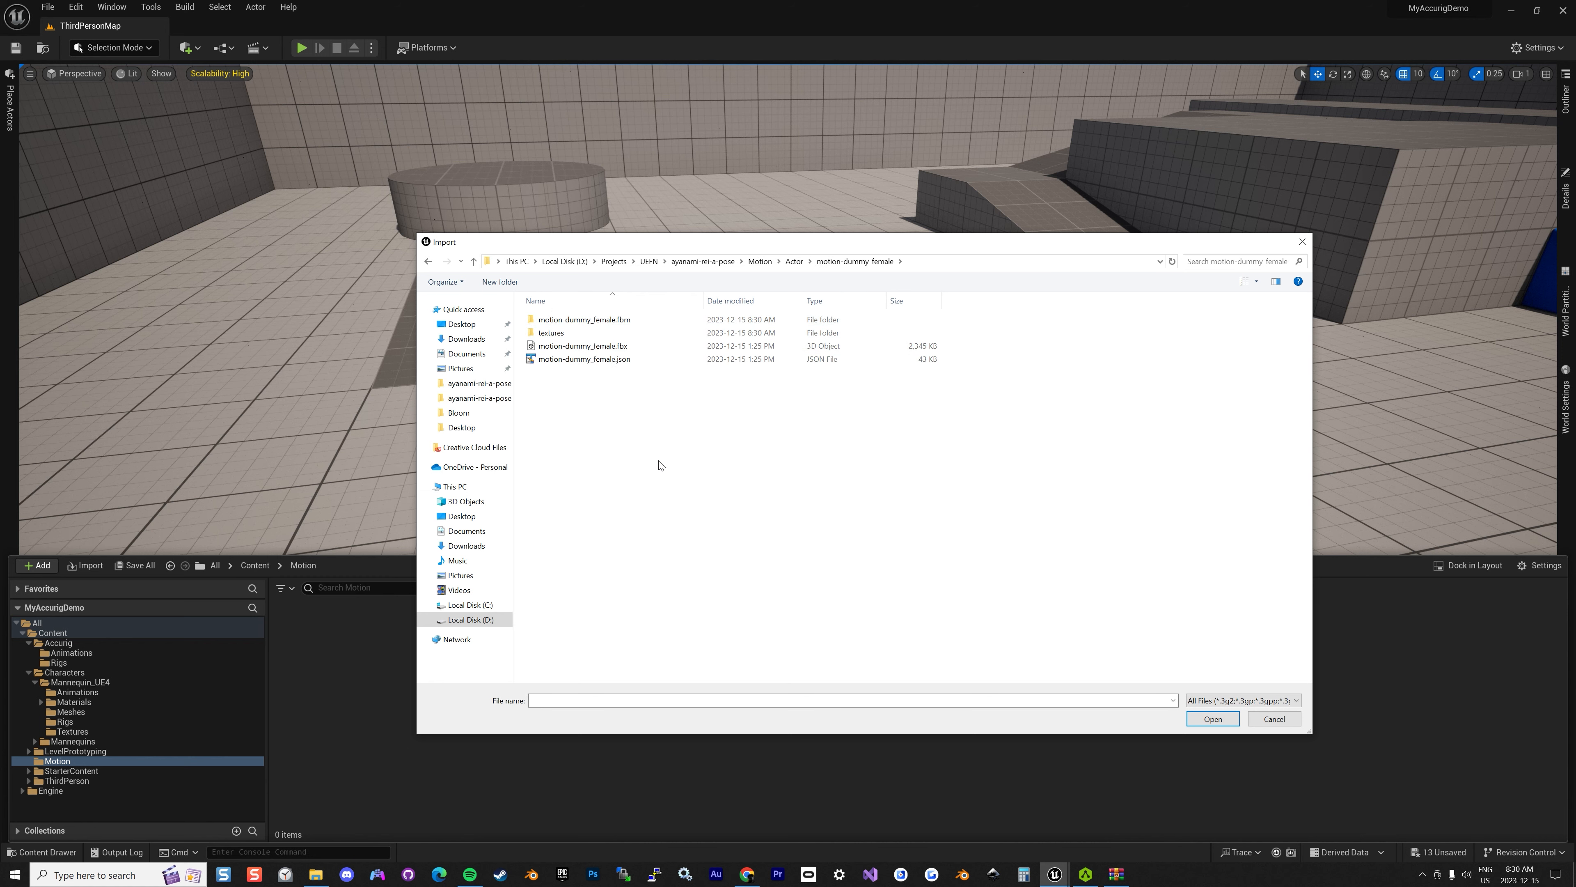
left_click(631, 352)
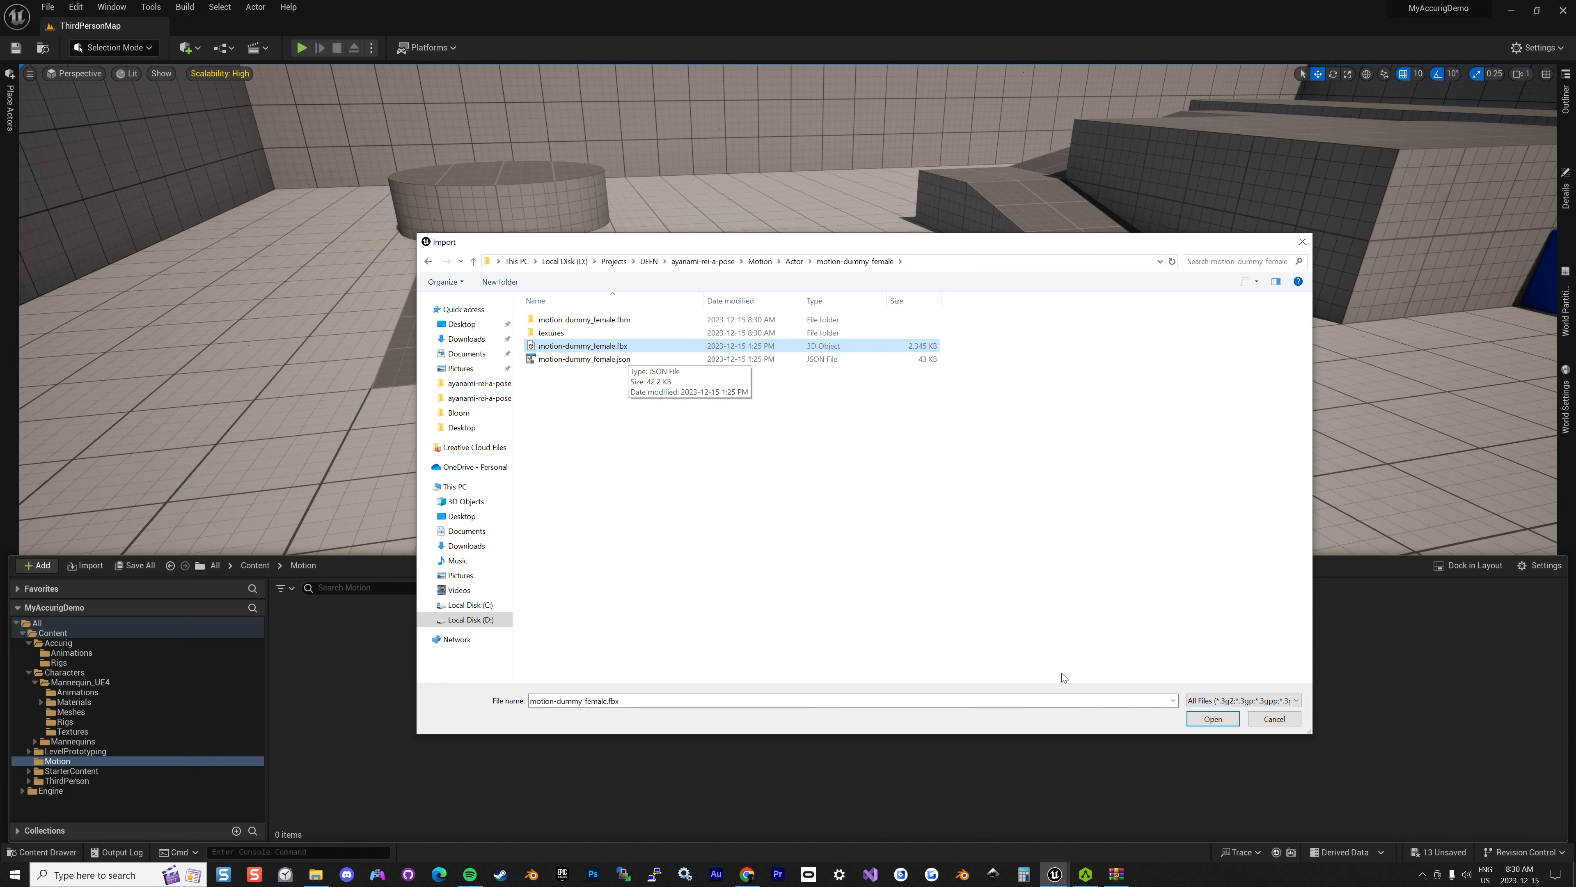
left_click(1213, 720)
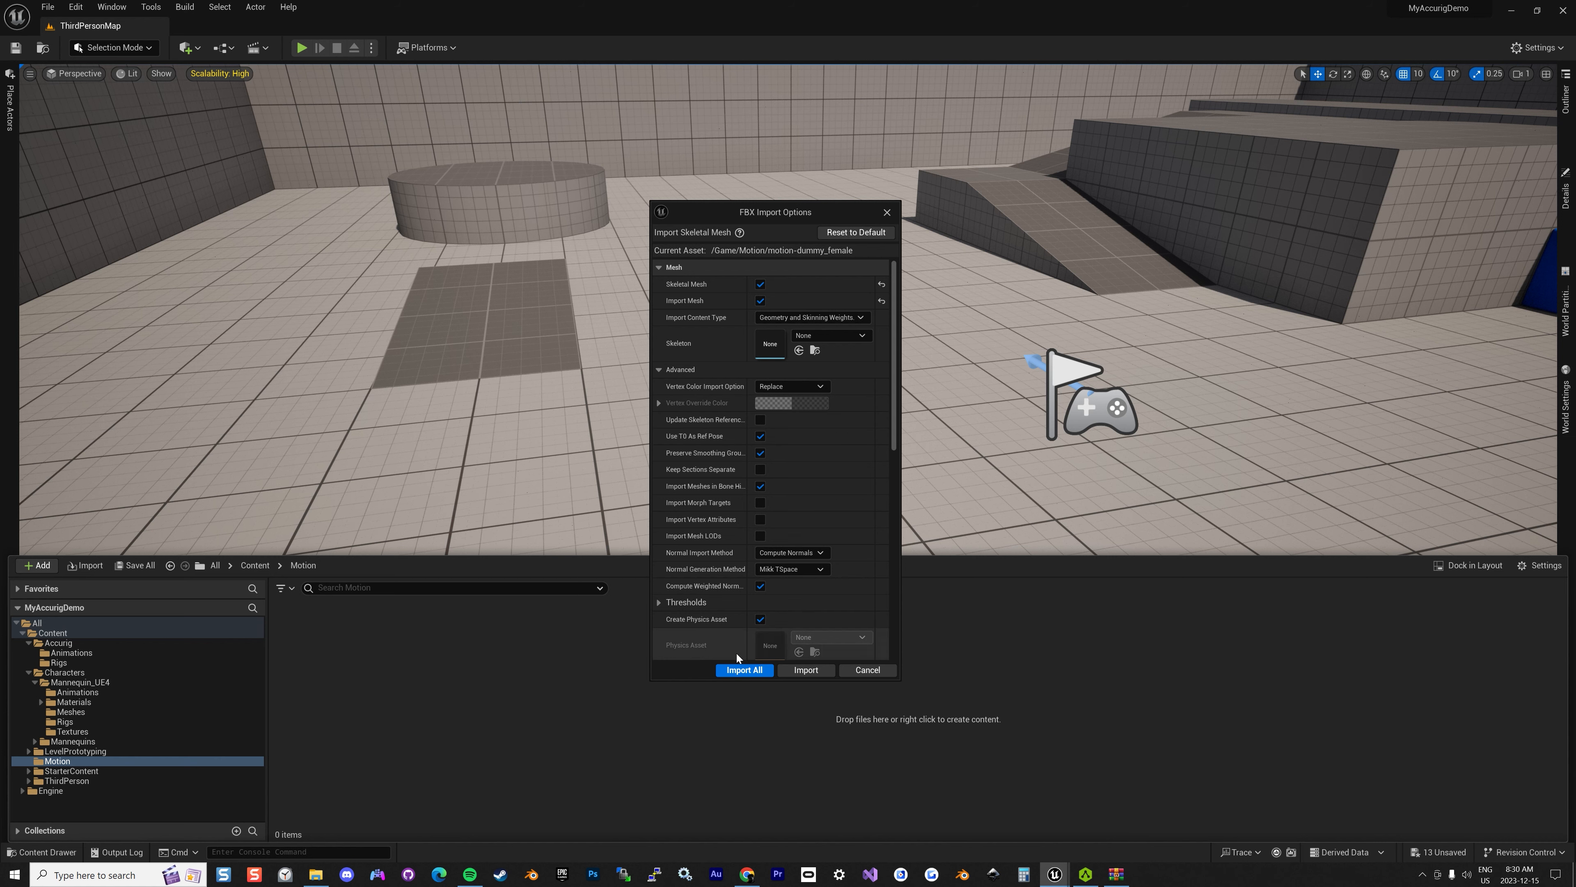
left_click(744, 670)
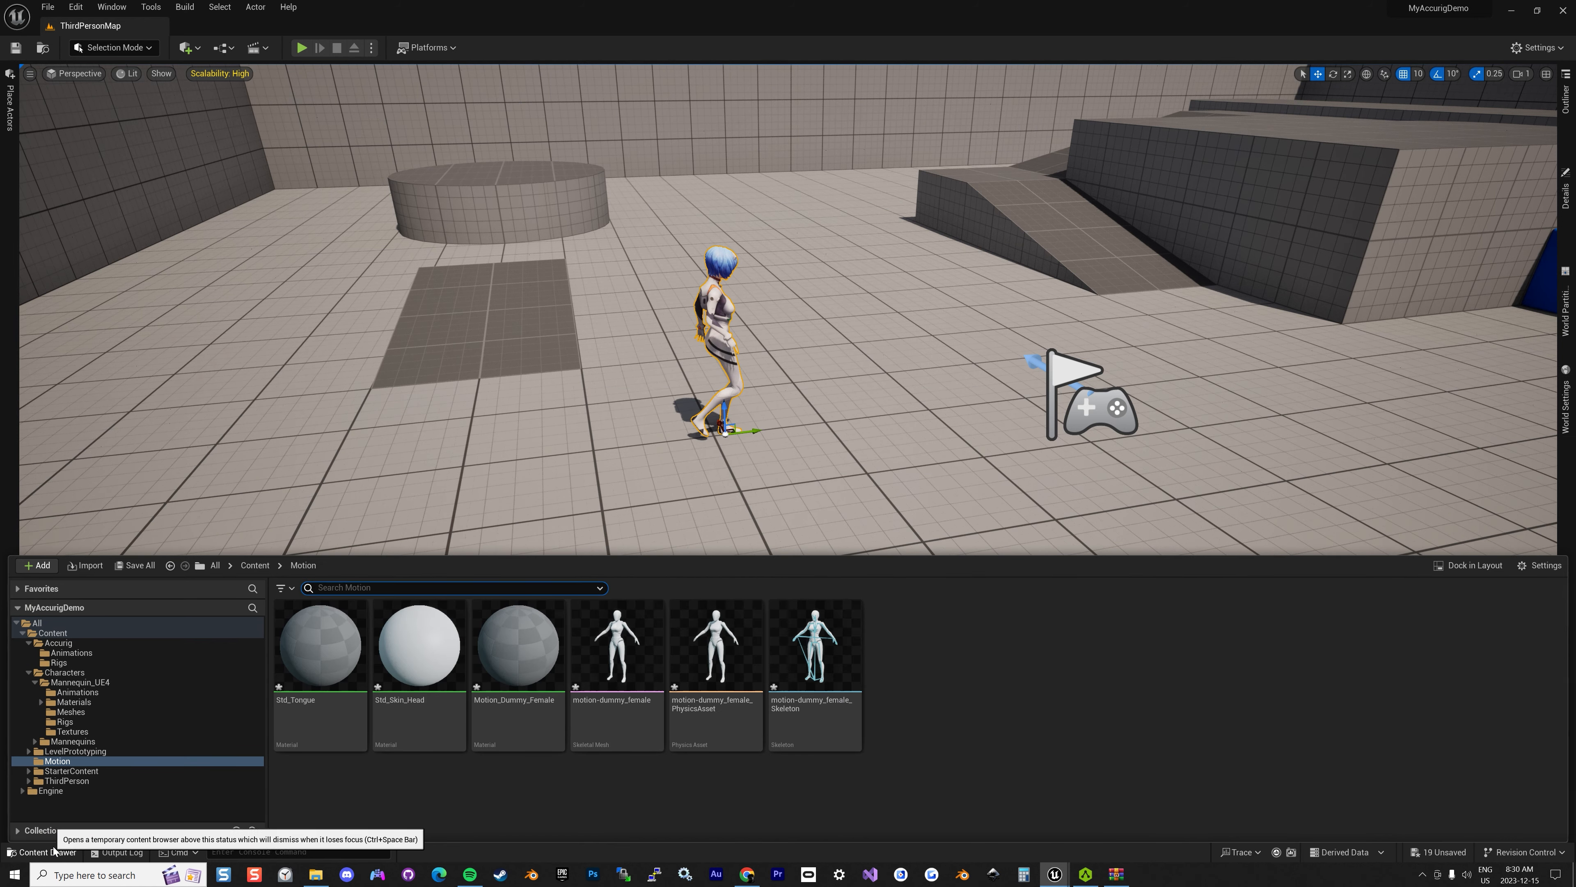
Copy the IK_Accurig rig from Accurig/Rigs into the Motion folder and open the copy
mouse_move(624, 662)
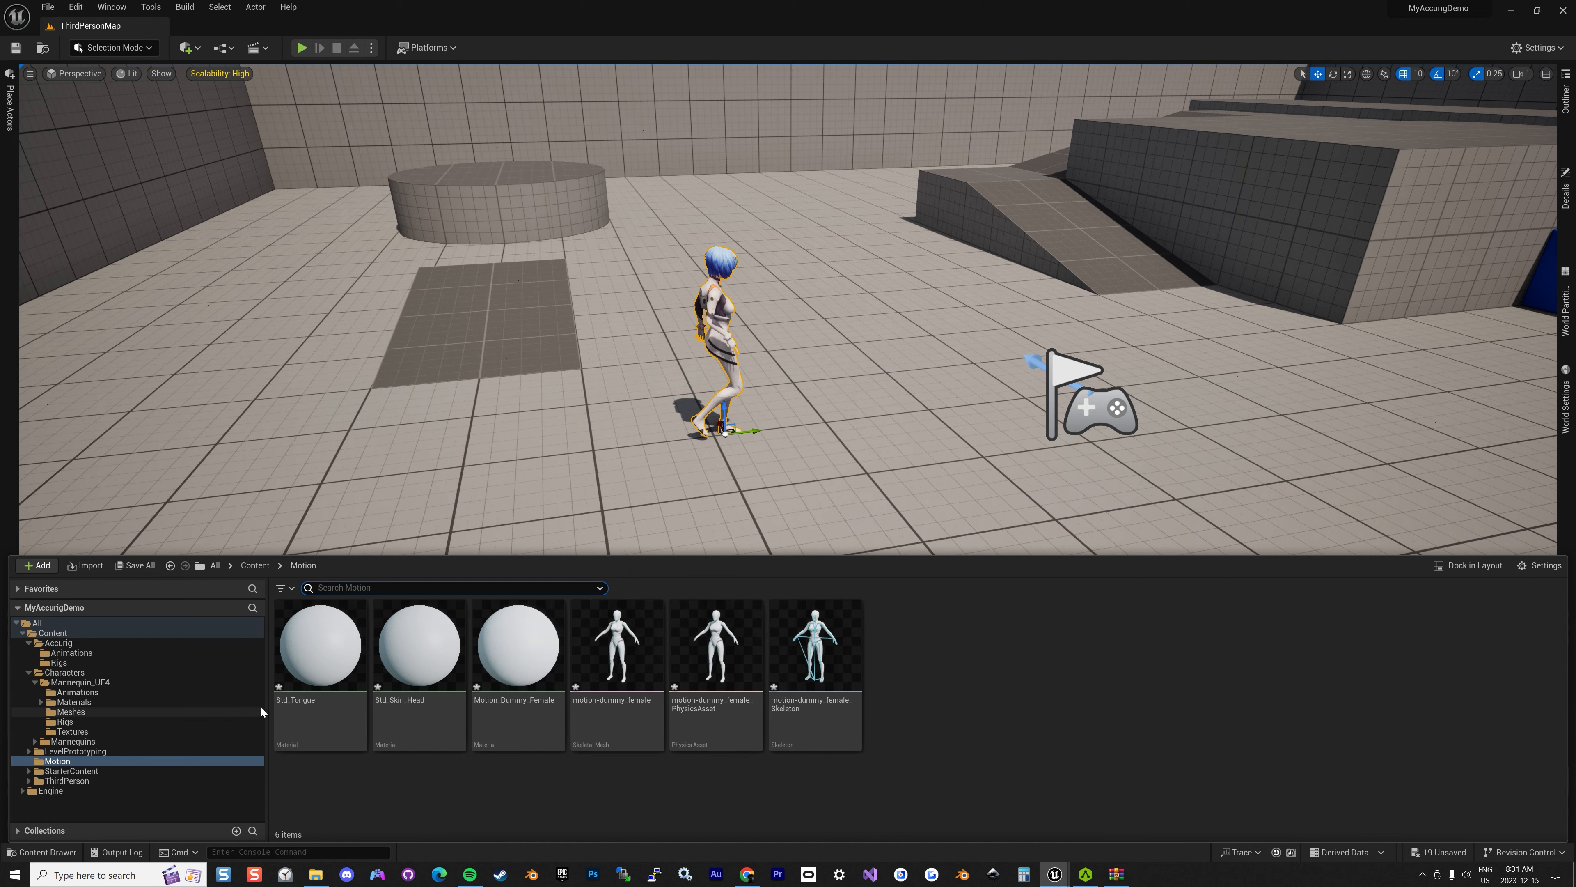
left_click(59, 663)
left_click(320, 652)
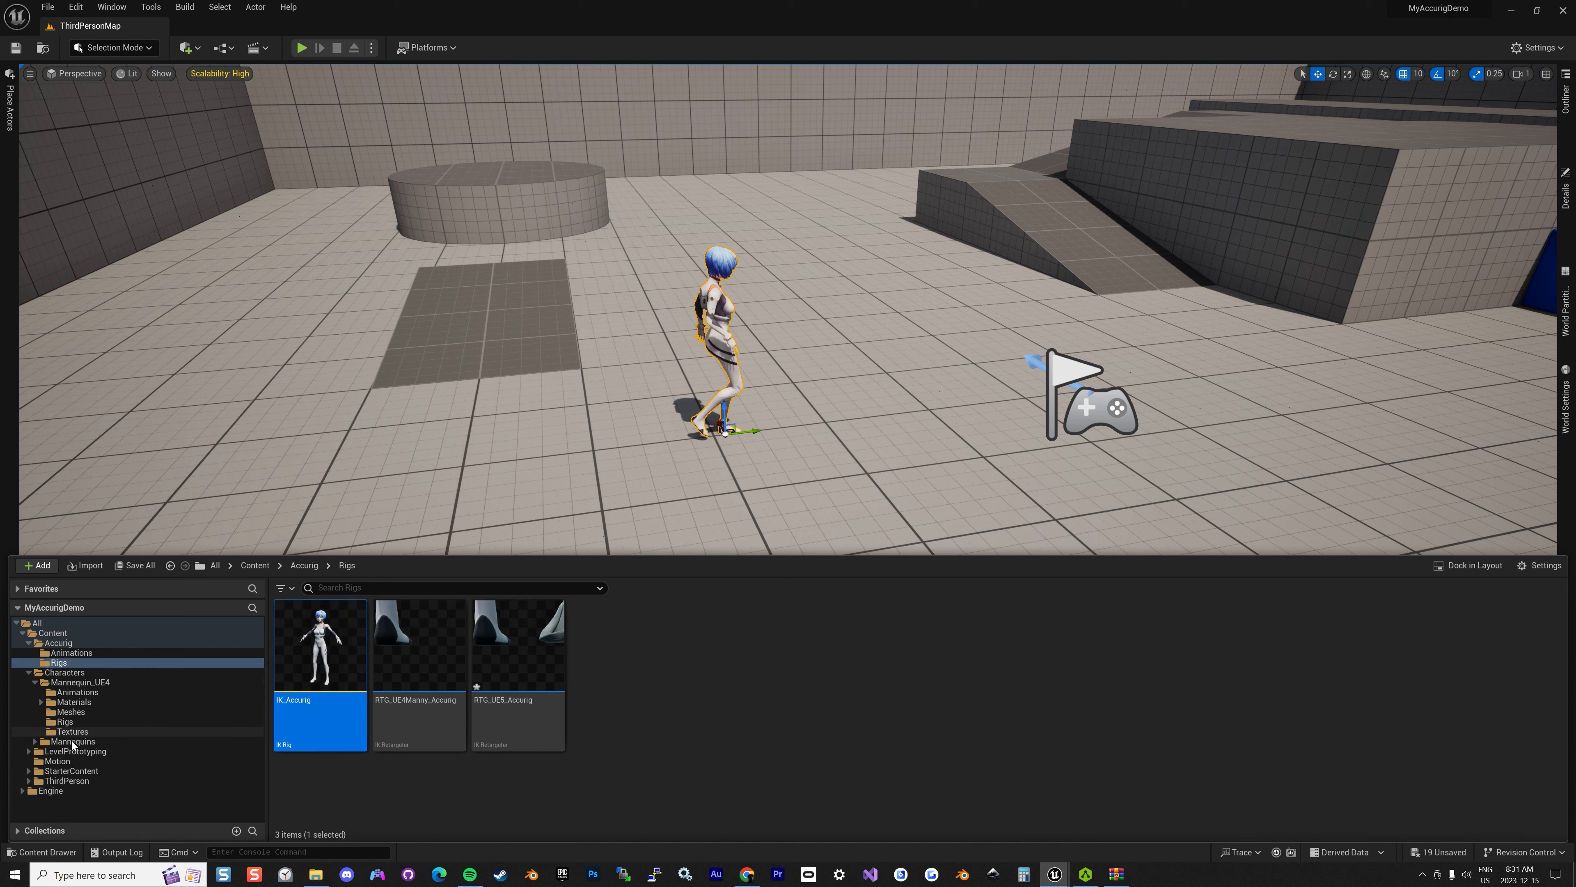
left_click(58, 761)
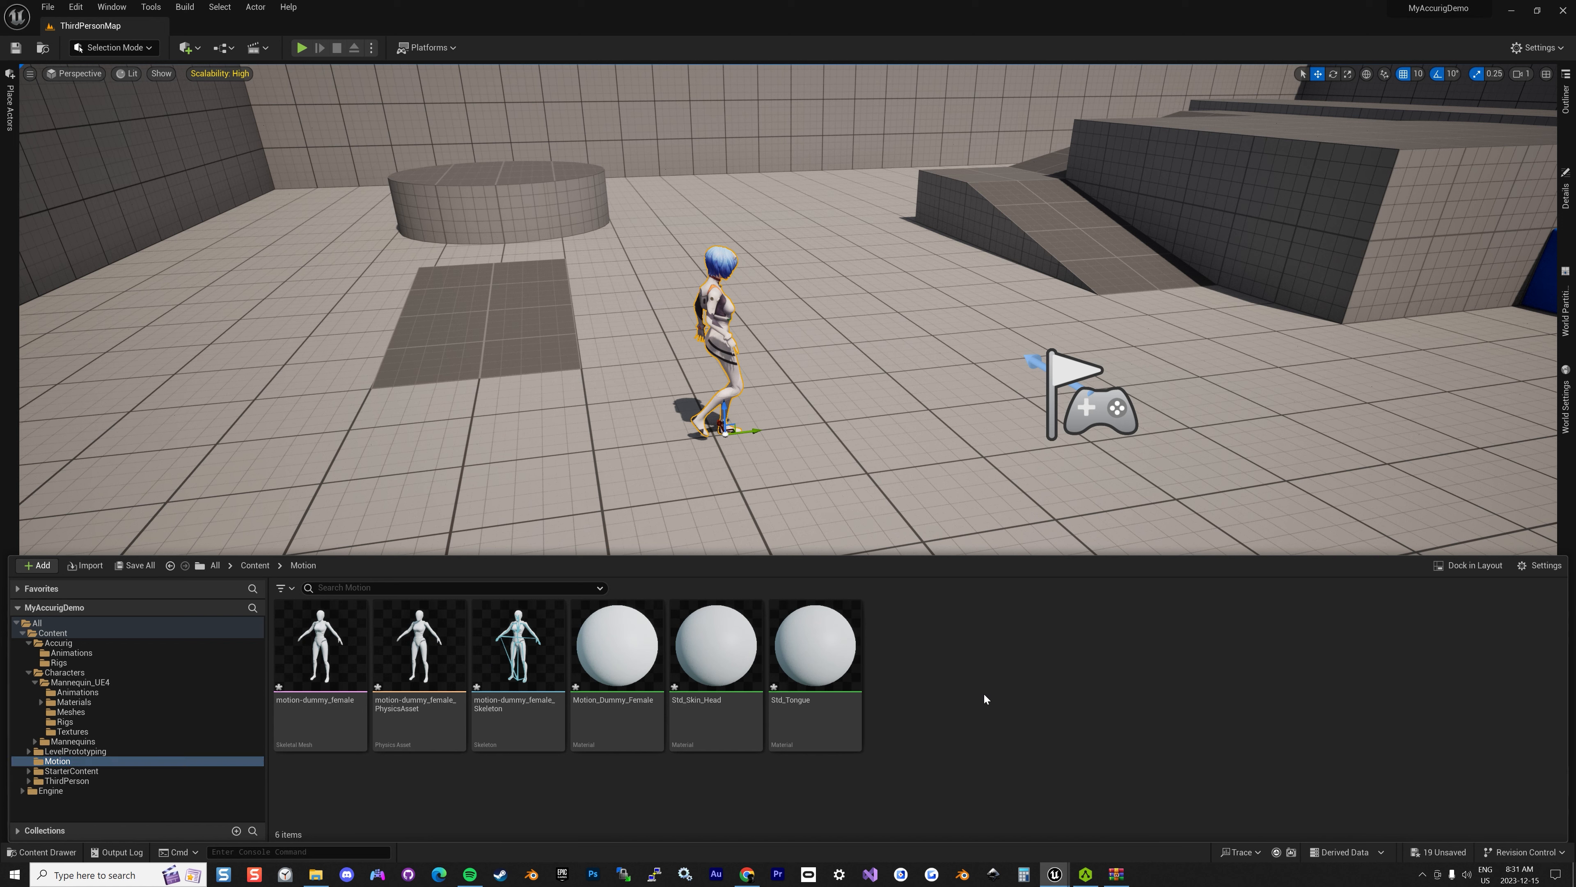
key("ctrl+v")
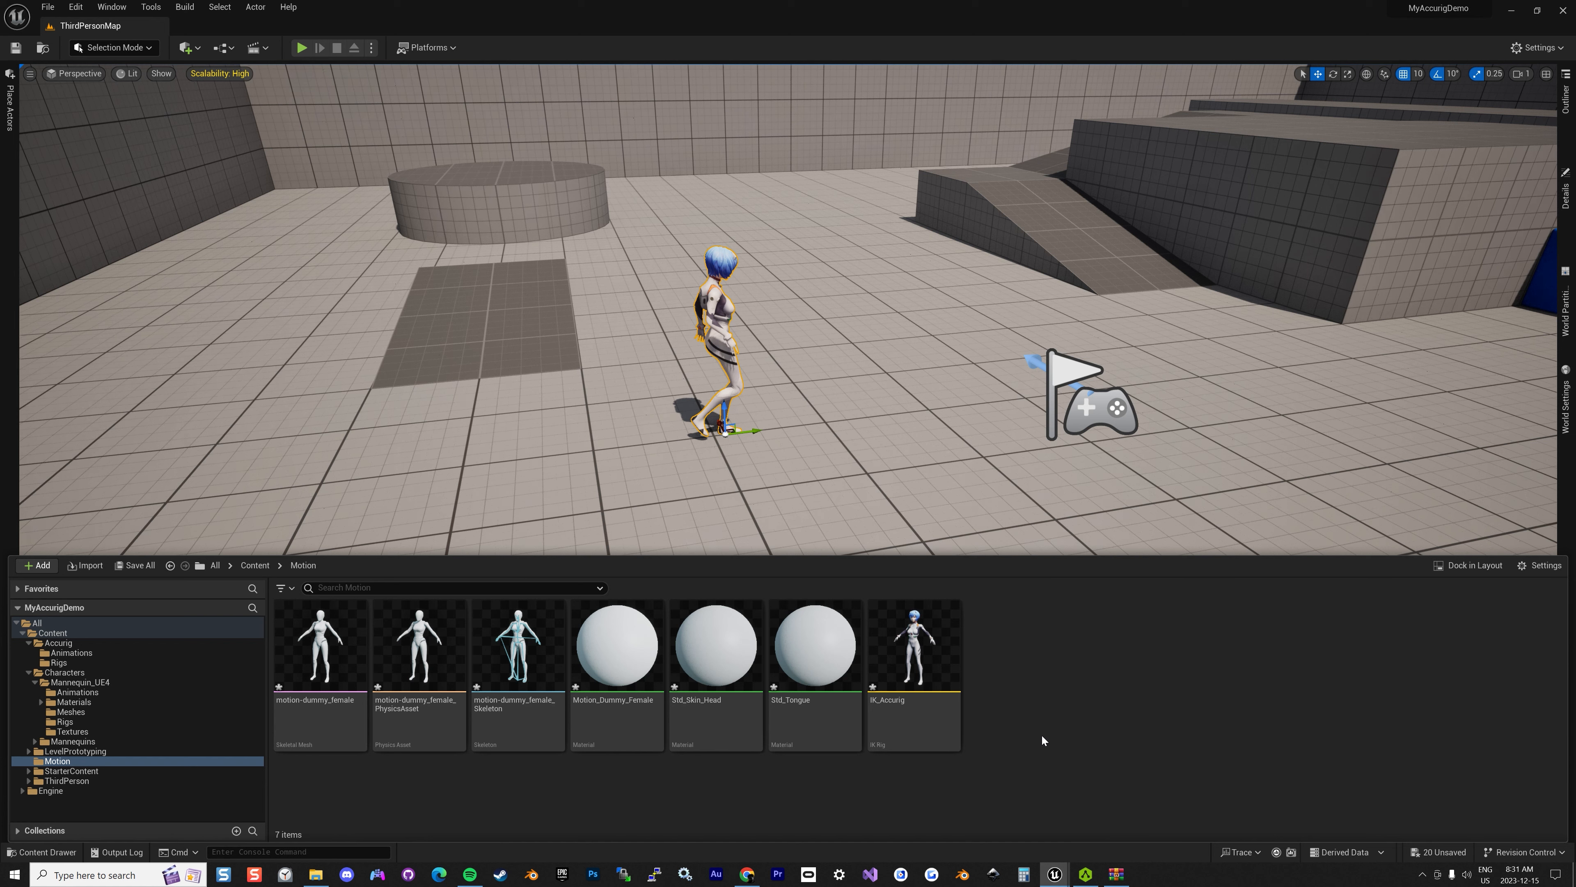
double_click(914, 658)
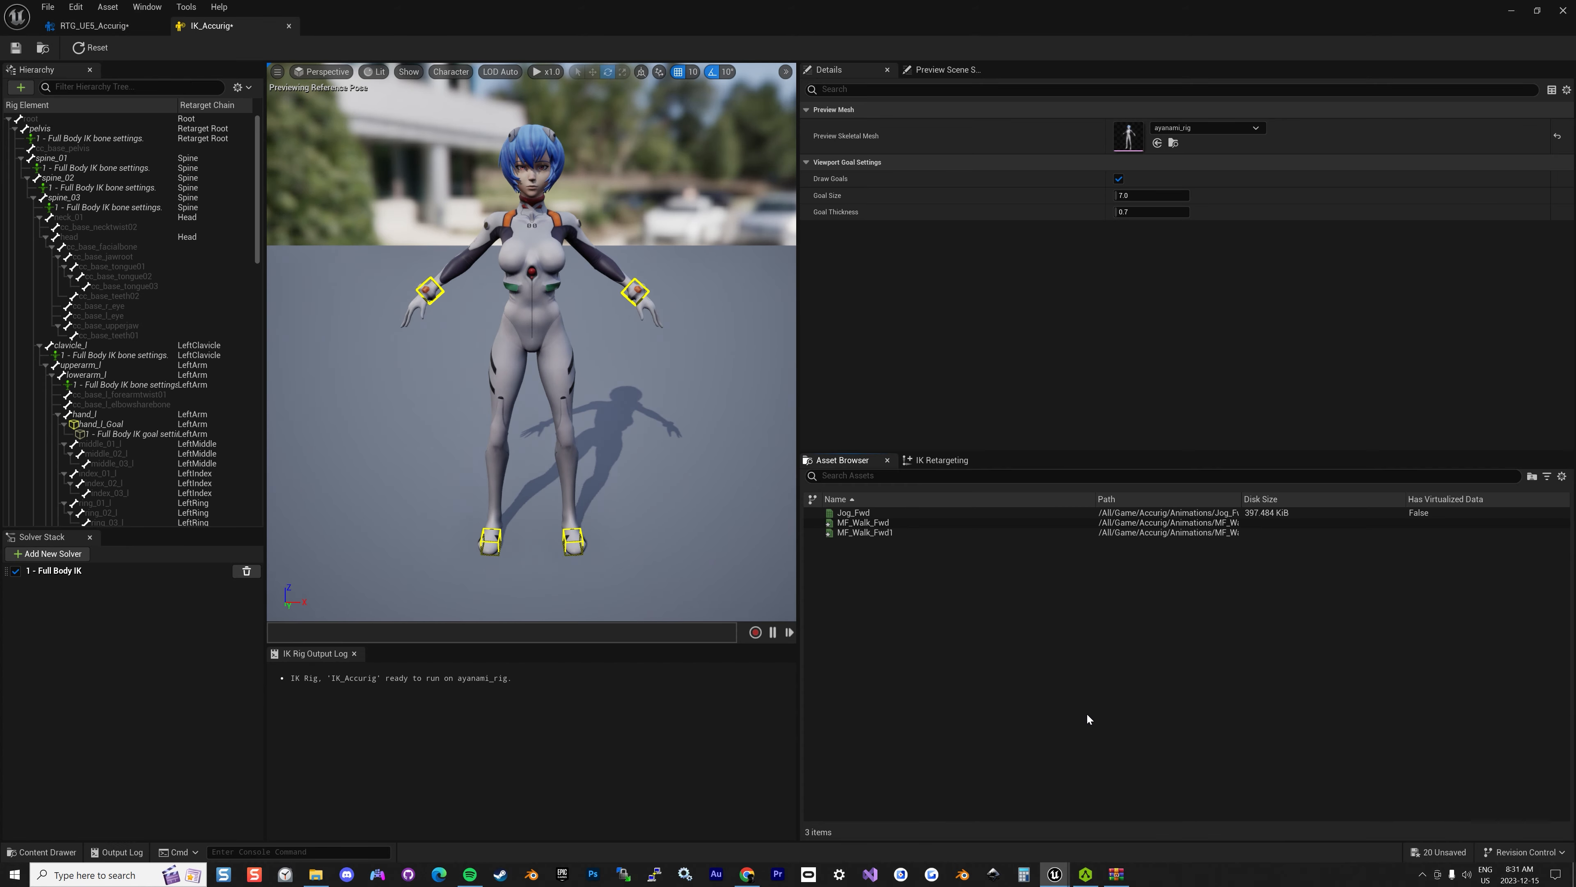
Set the copied IK rig's preview skeletal mesh to motion-dummy_female, reset the rig and goals to the initial pose, and save it
left_click(1193, 127)
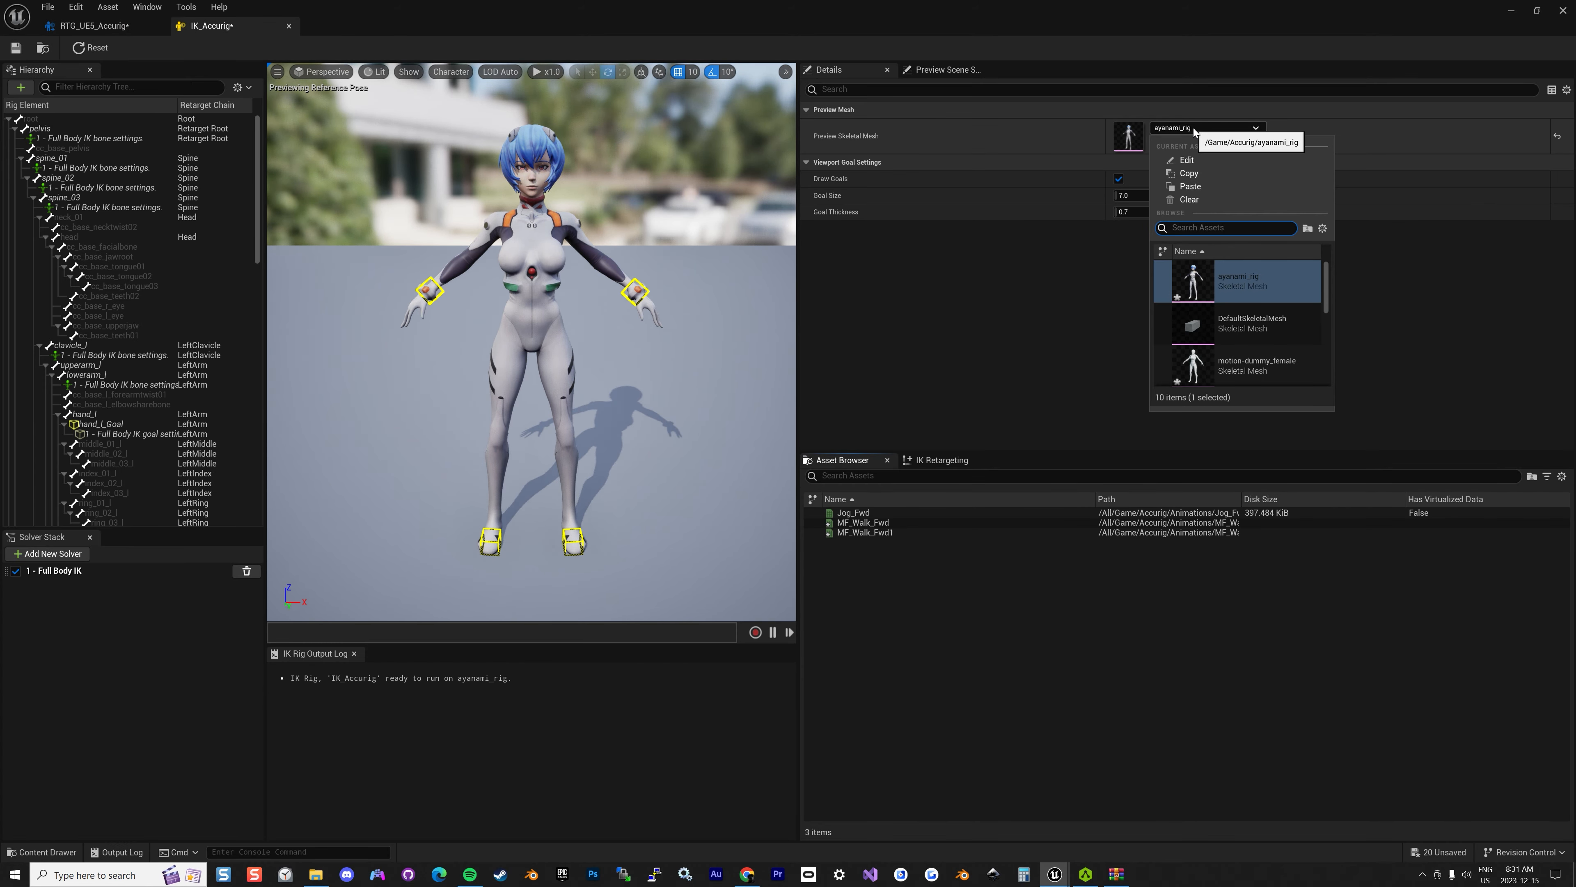
left_click(1266, 368)
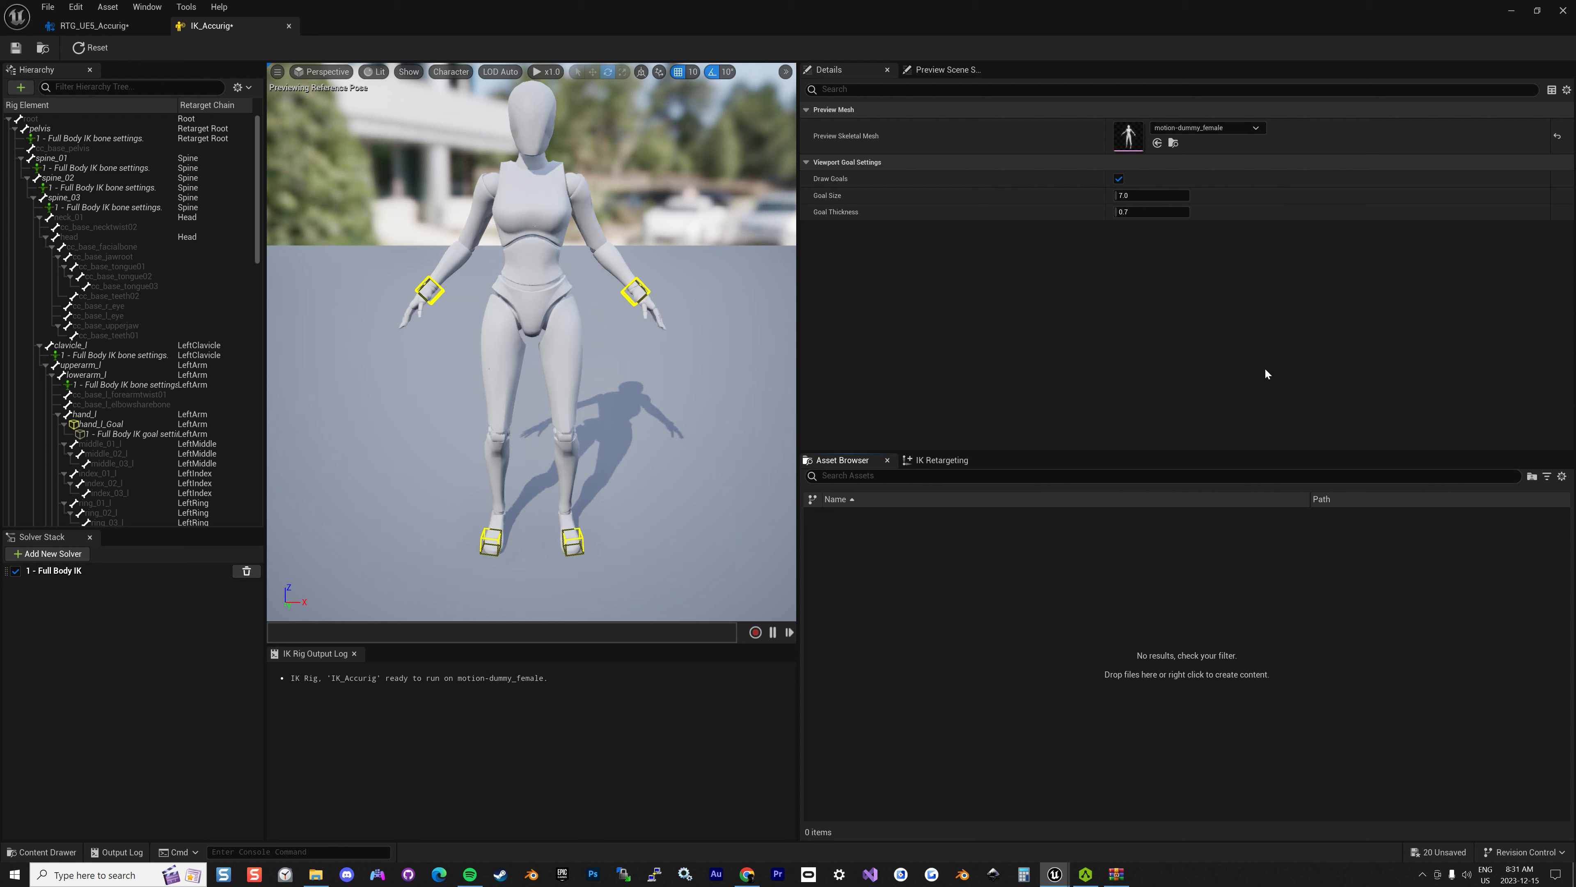
left_click(91, 47)
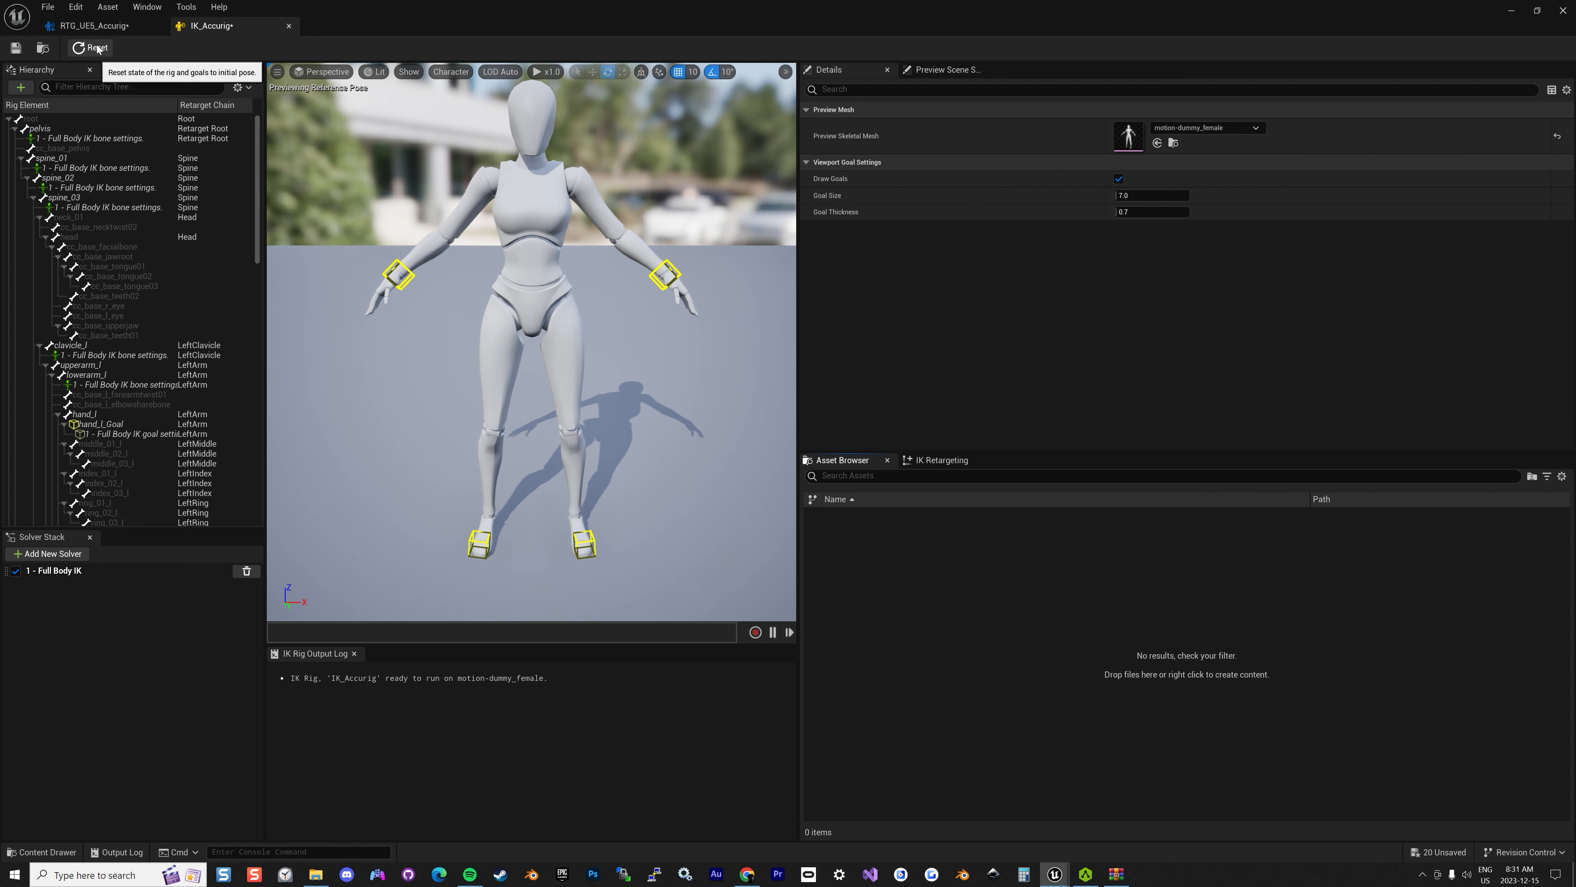
left_click(15, 49)
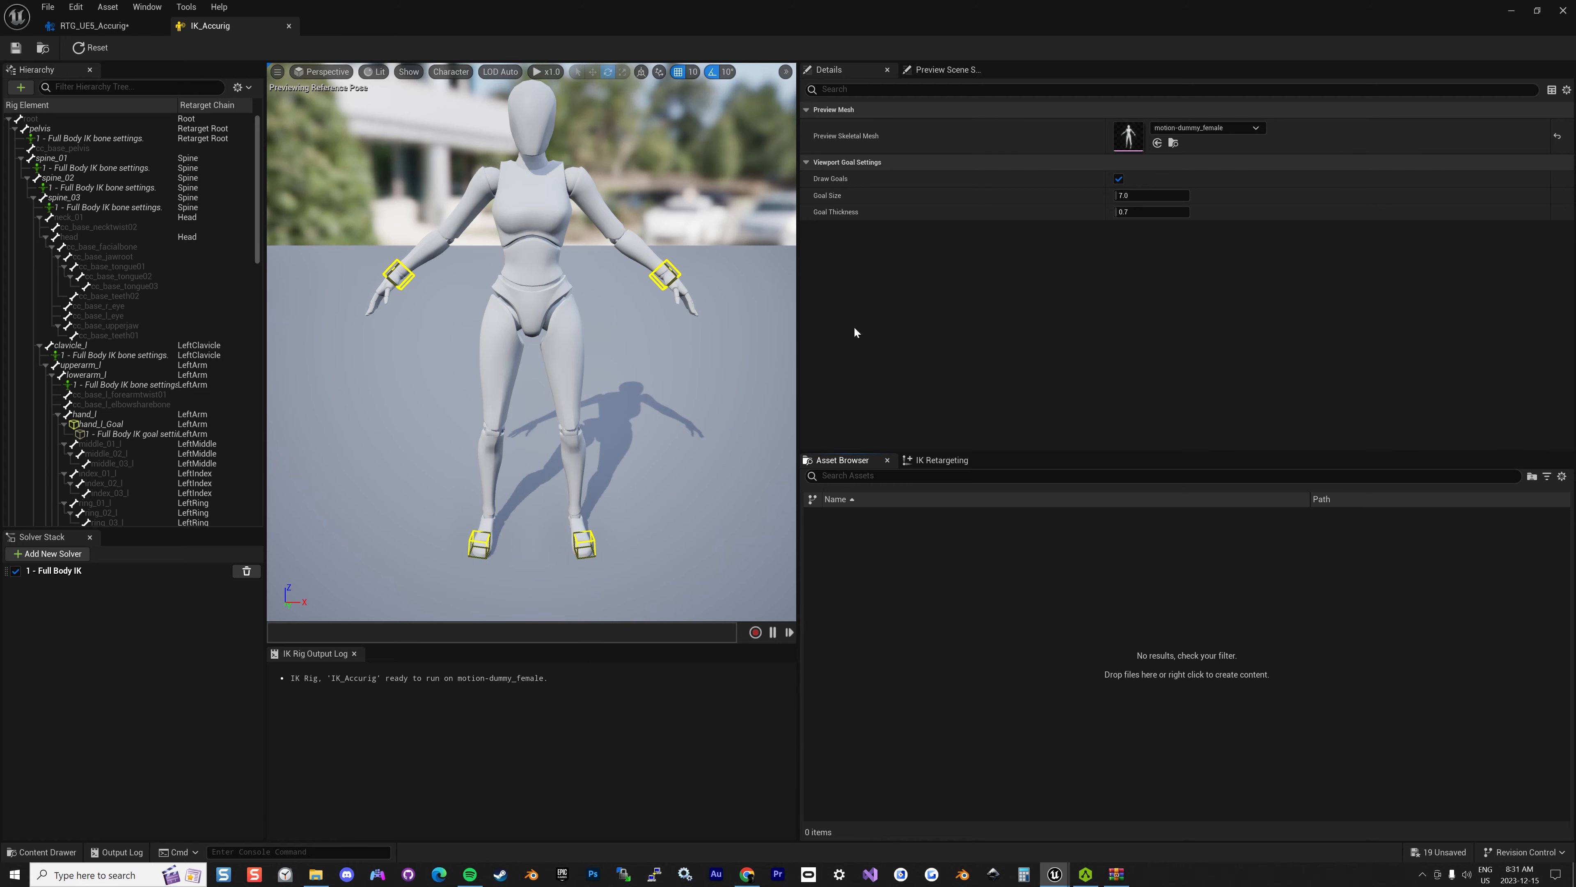
Duplicate the RTG_UE5_Accurig retargeter within Accurig/Rigs and rename the copy RTG_Motion_Accurig
left_click(1510, 11)
left_click(1510, 9)
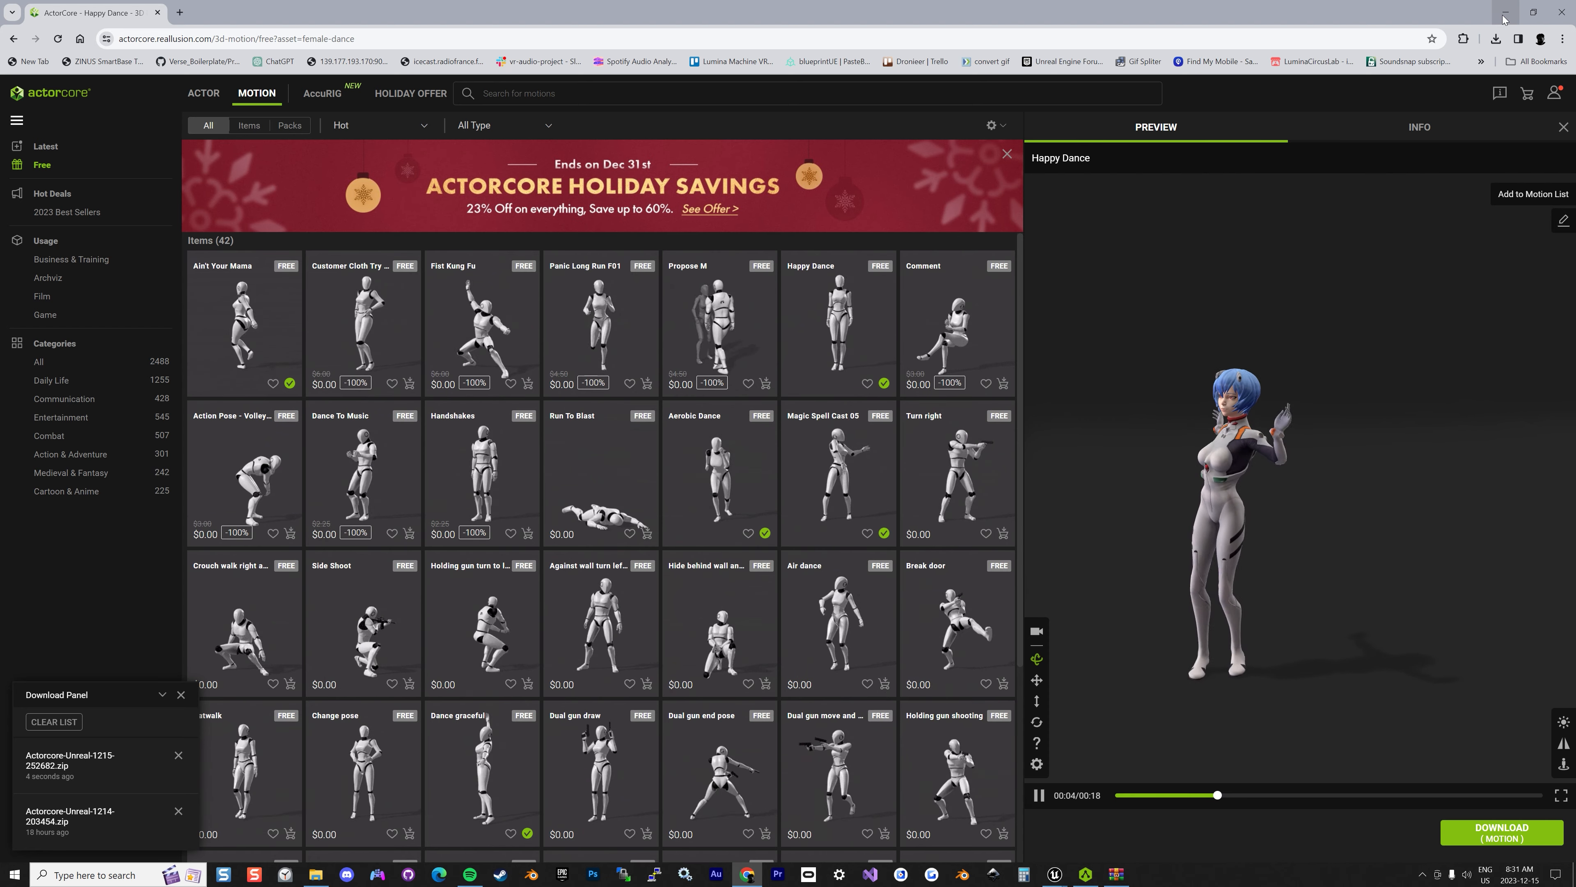
key("alt+Tab")
left_click(28, 850)
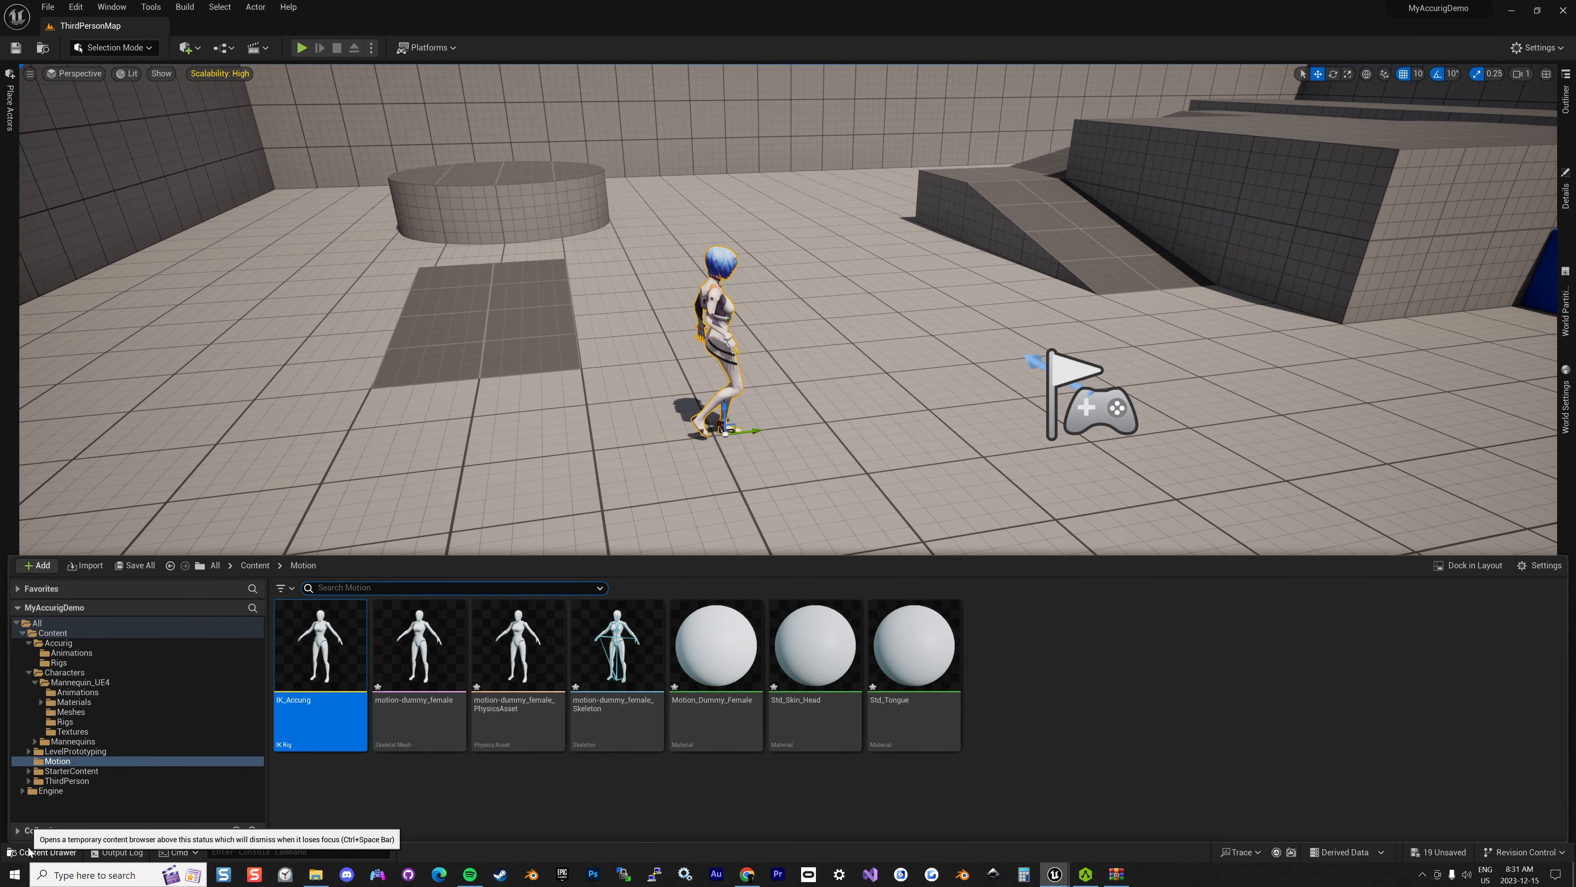
left_click(68, 663)
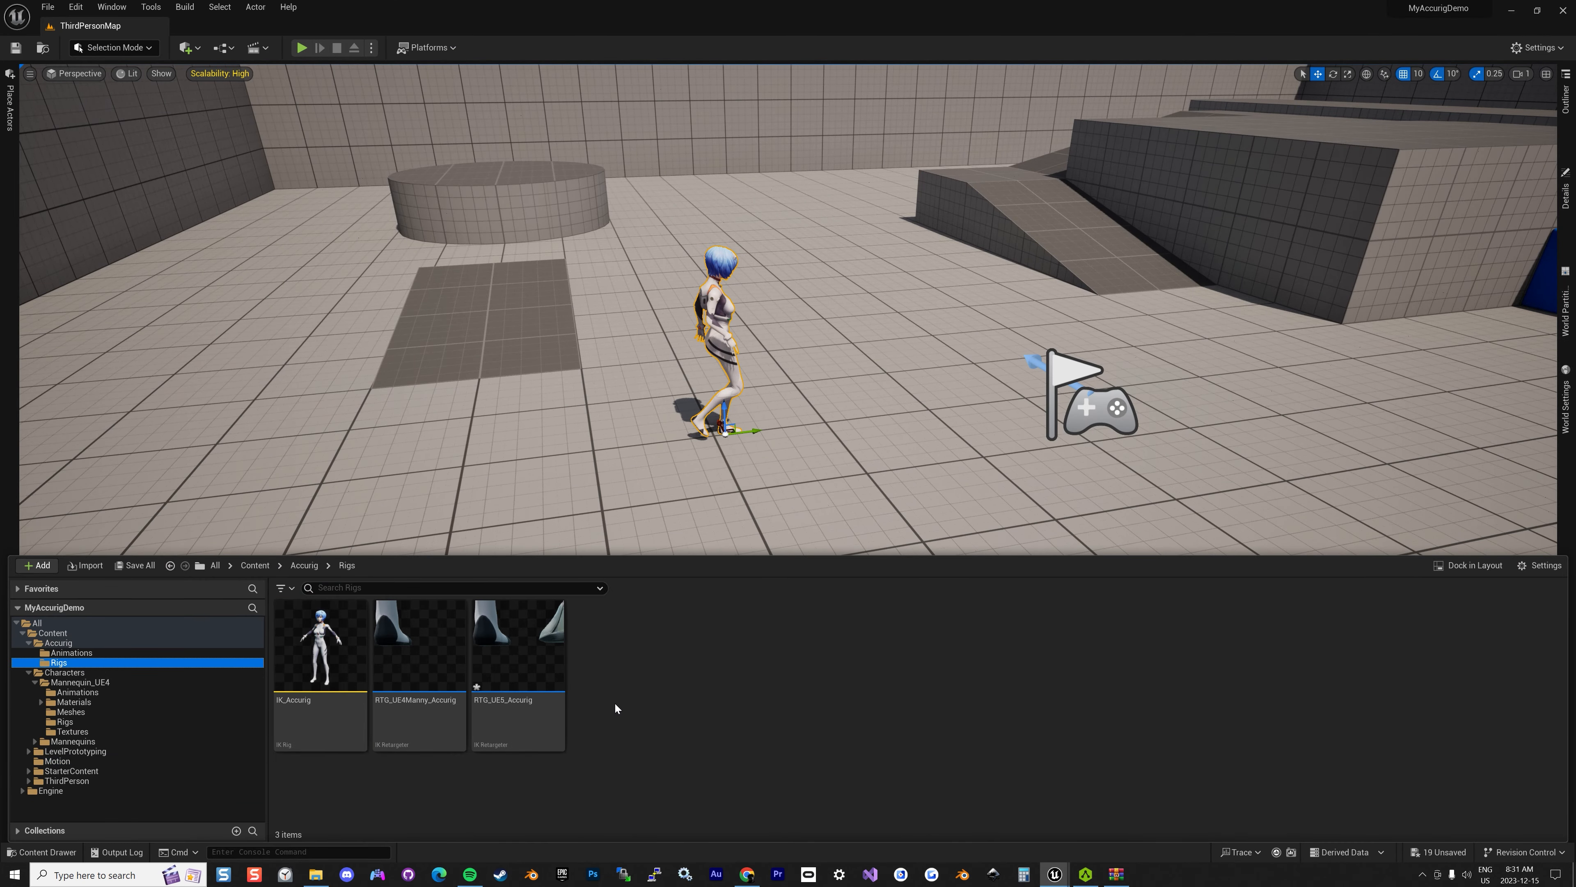
left_click(535, 704)
key("ctrl+c")
key("ctrl+v")
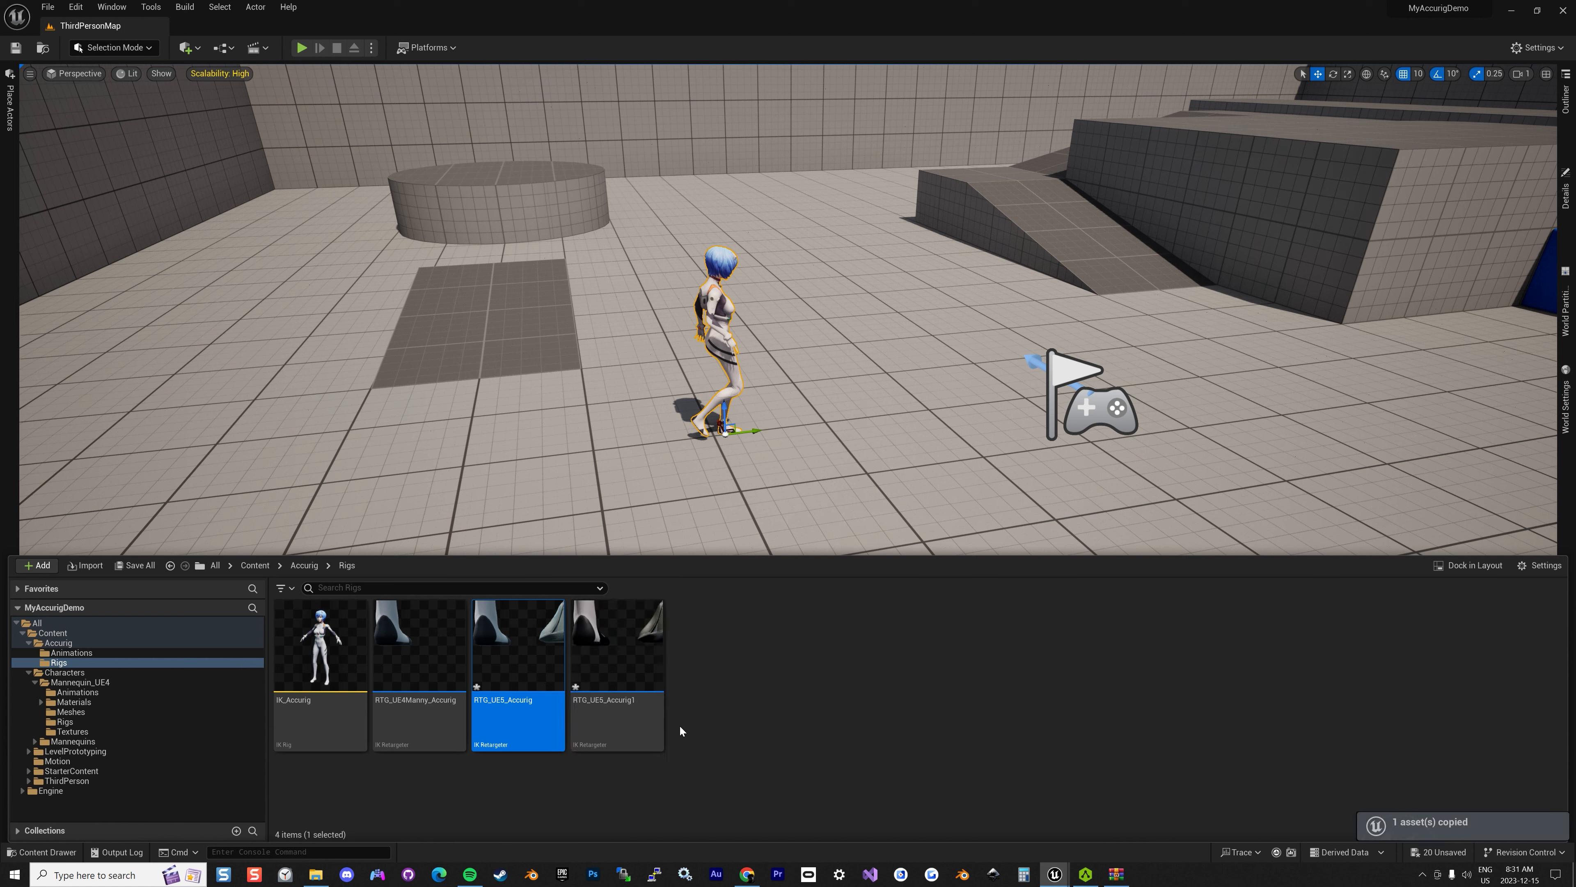
left_click(627, 682)
key("F2")
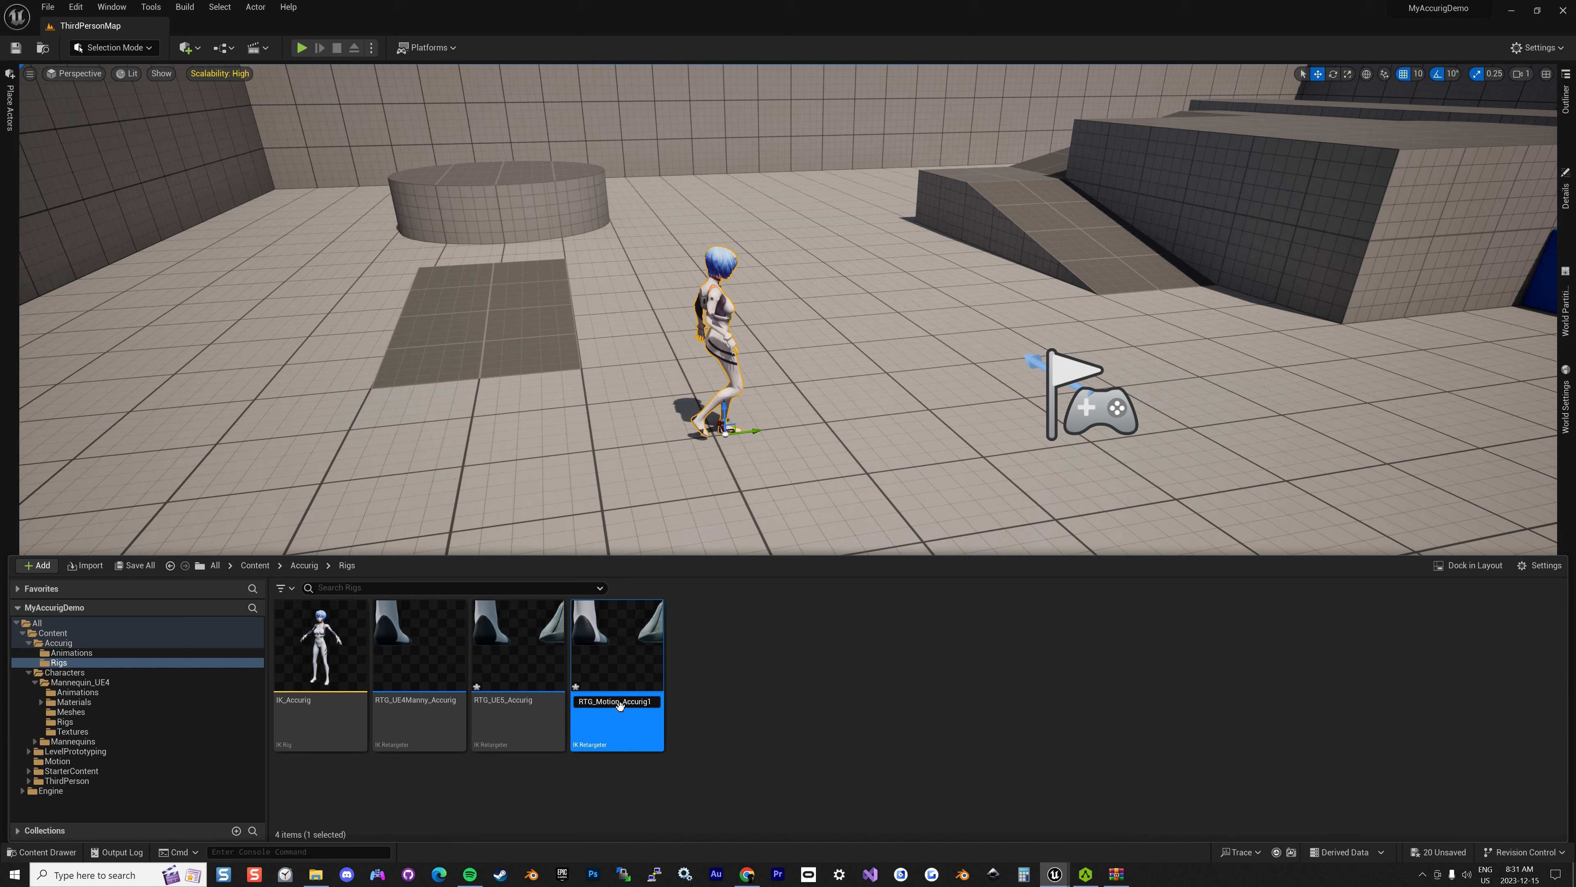
key("Return")
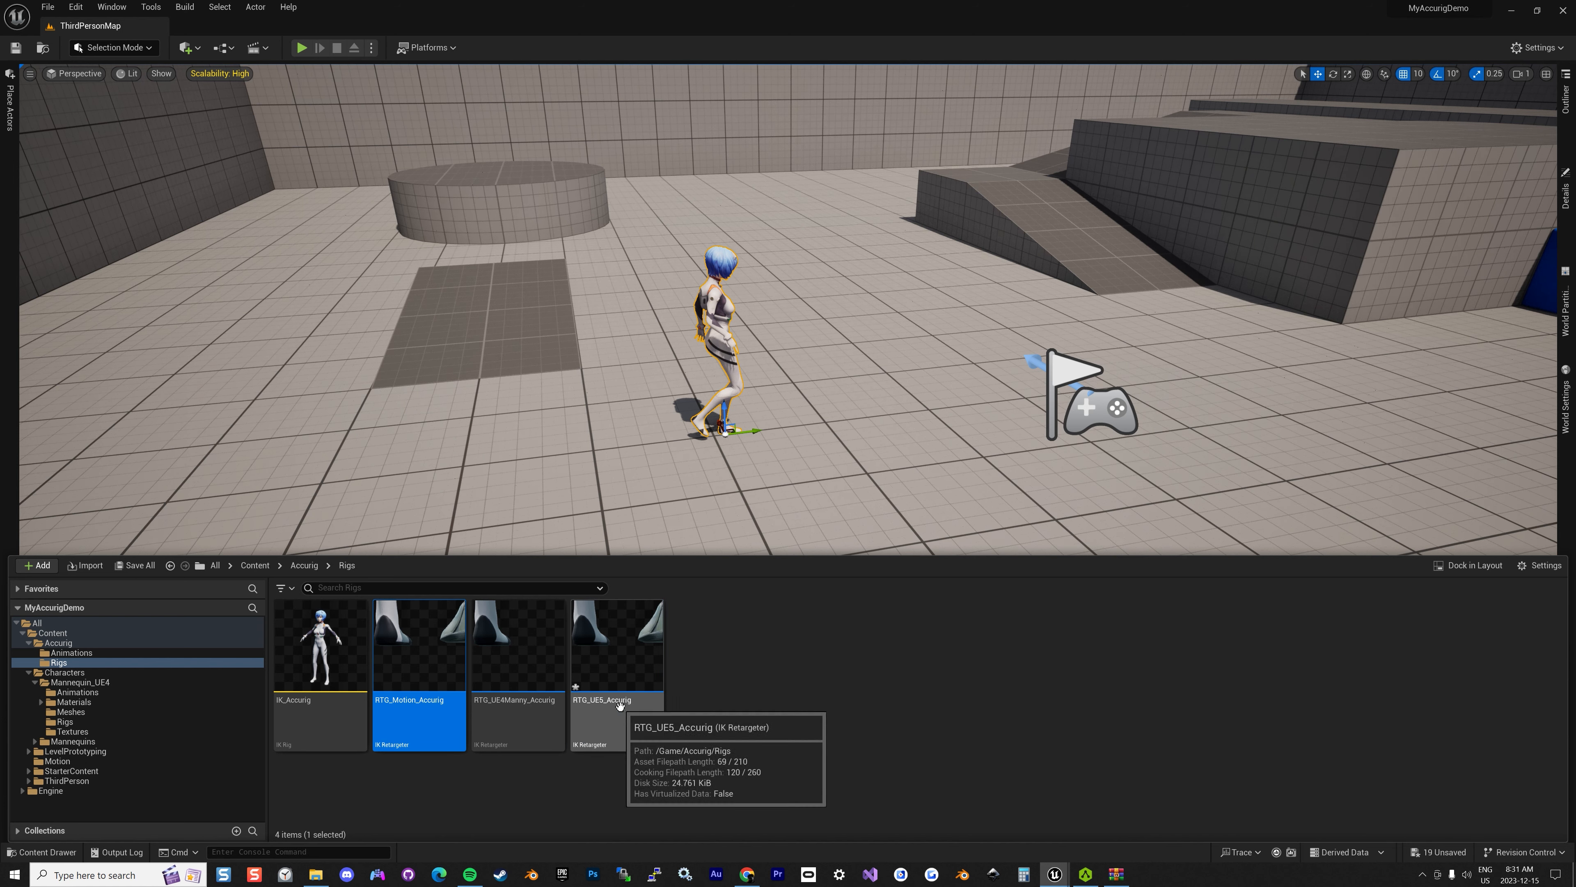
double_click(418, 670)
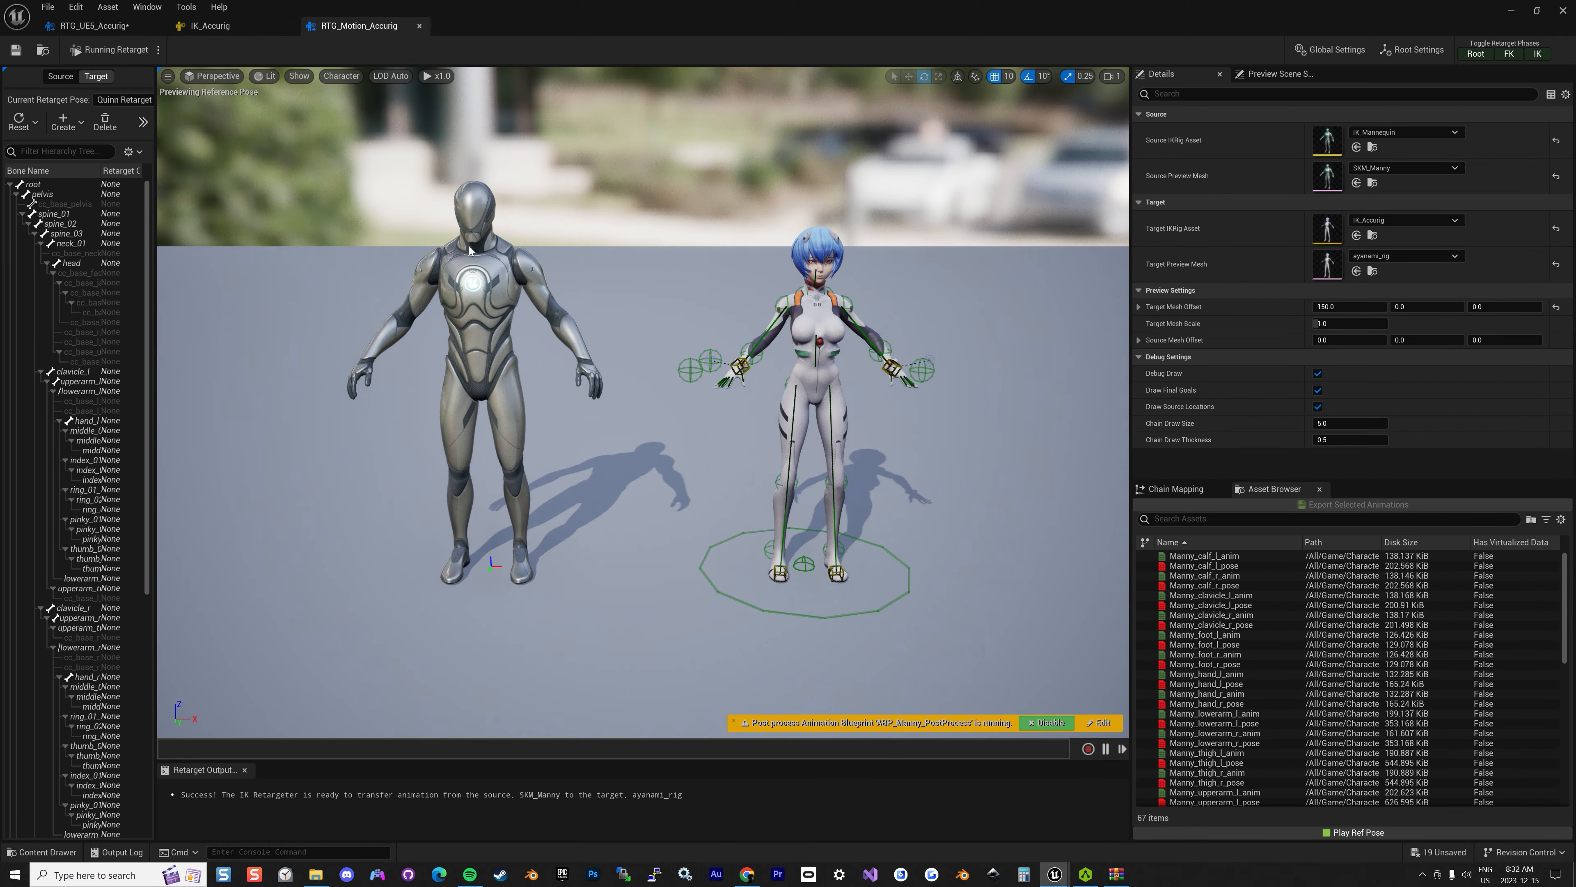
left_click(1454, 133)
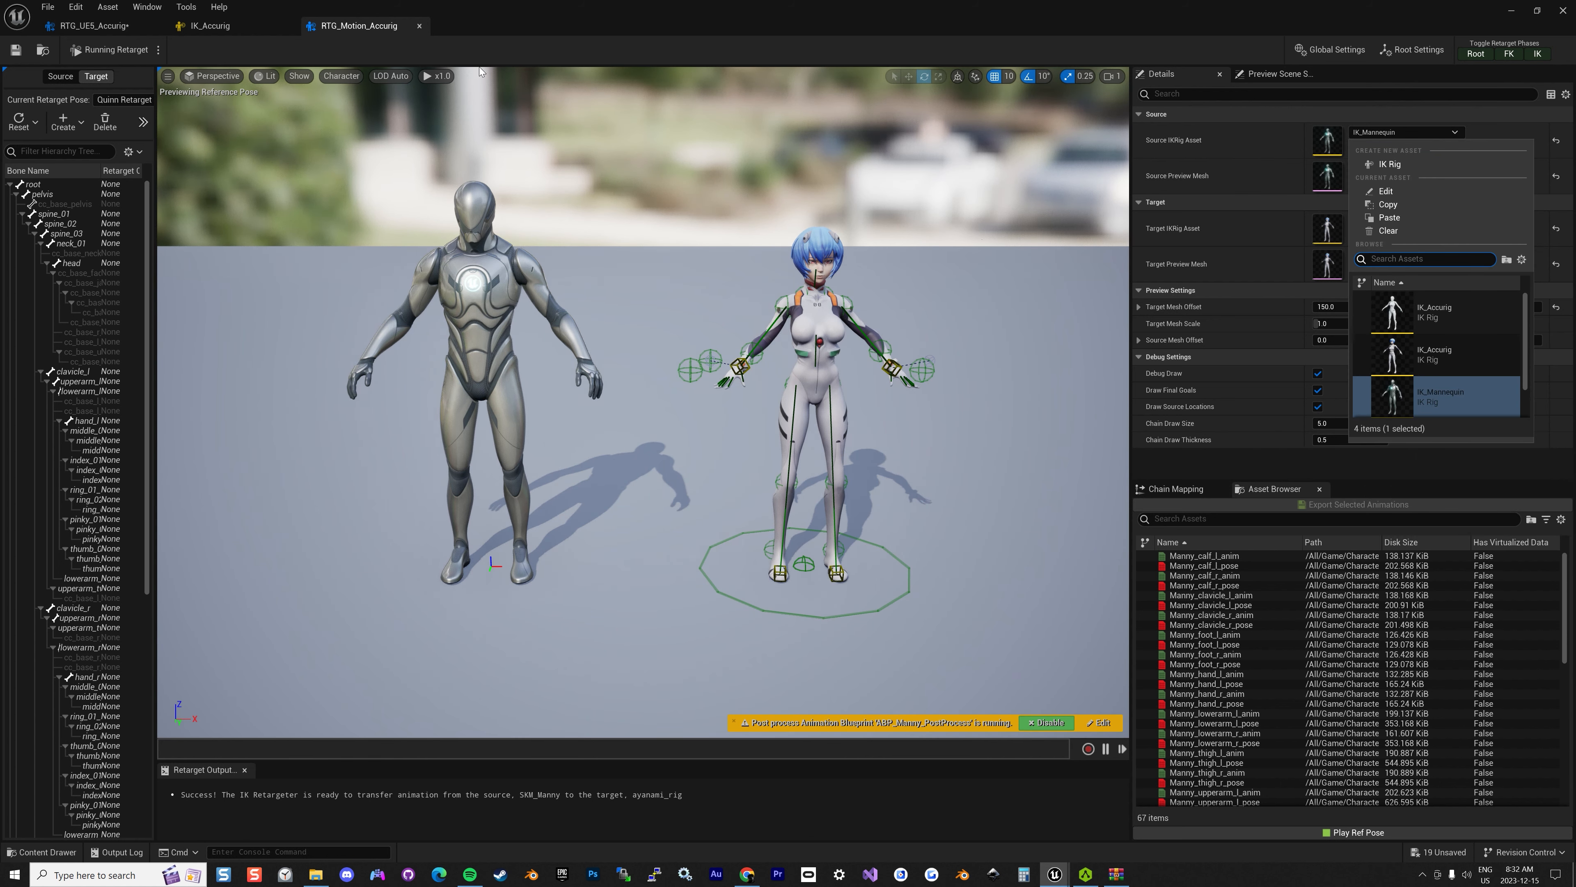
left_click(1565, 9)
Rename the IK_Accurig rig in the Motion folder as IK_Accurig_Motion
left_click(80, 853)
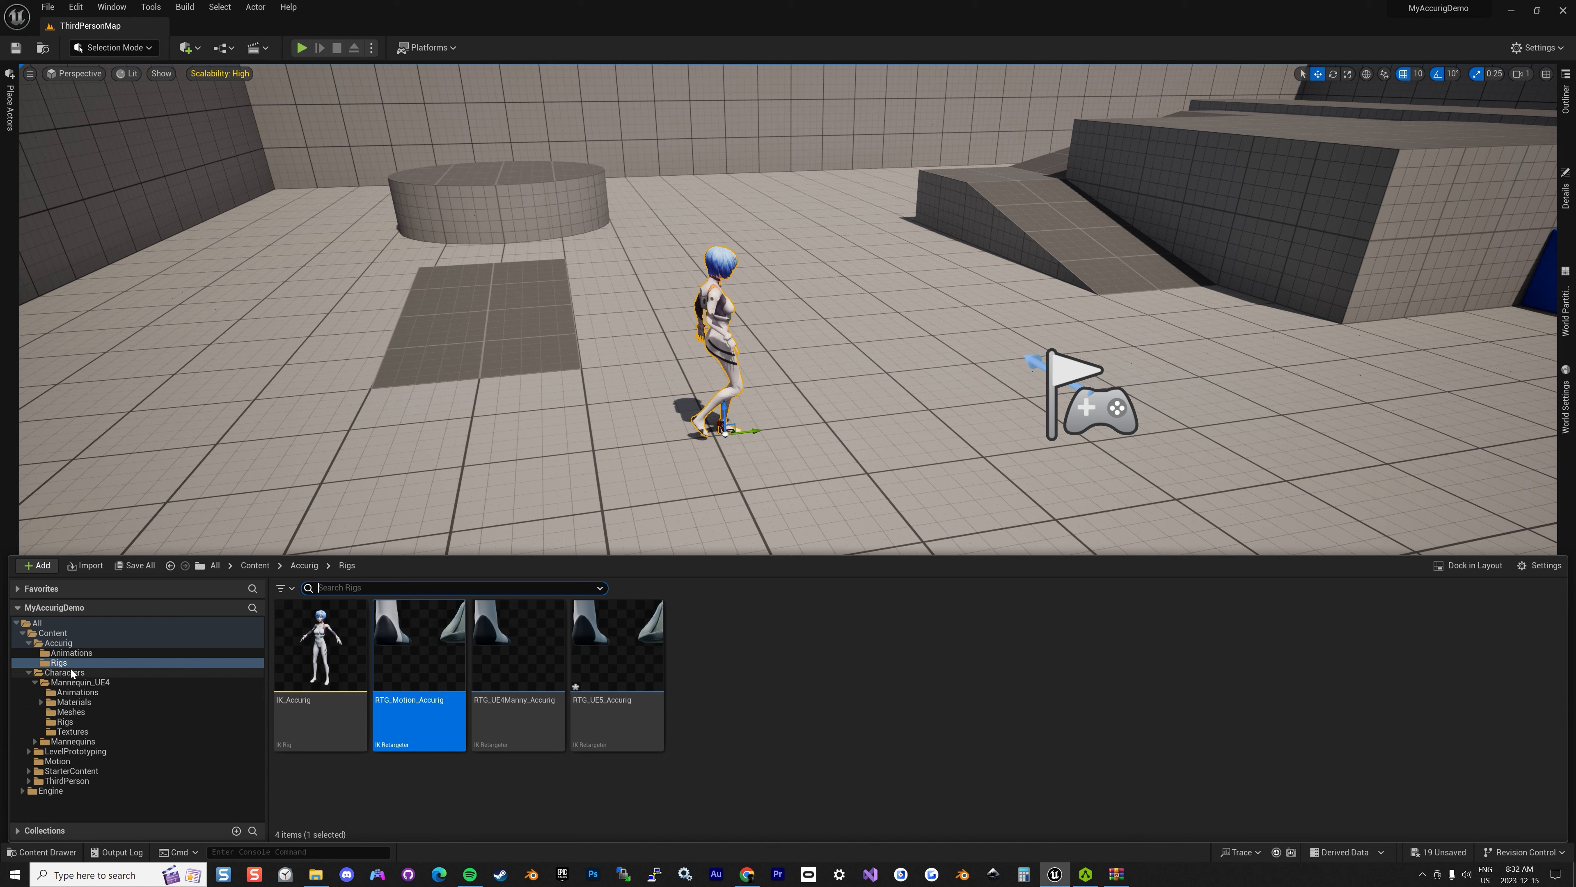
left_click(57, 761)
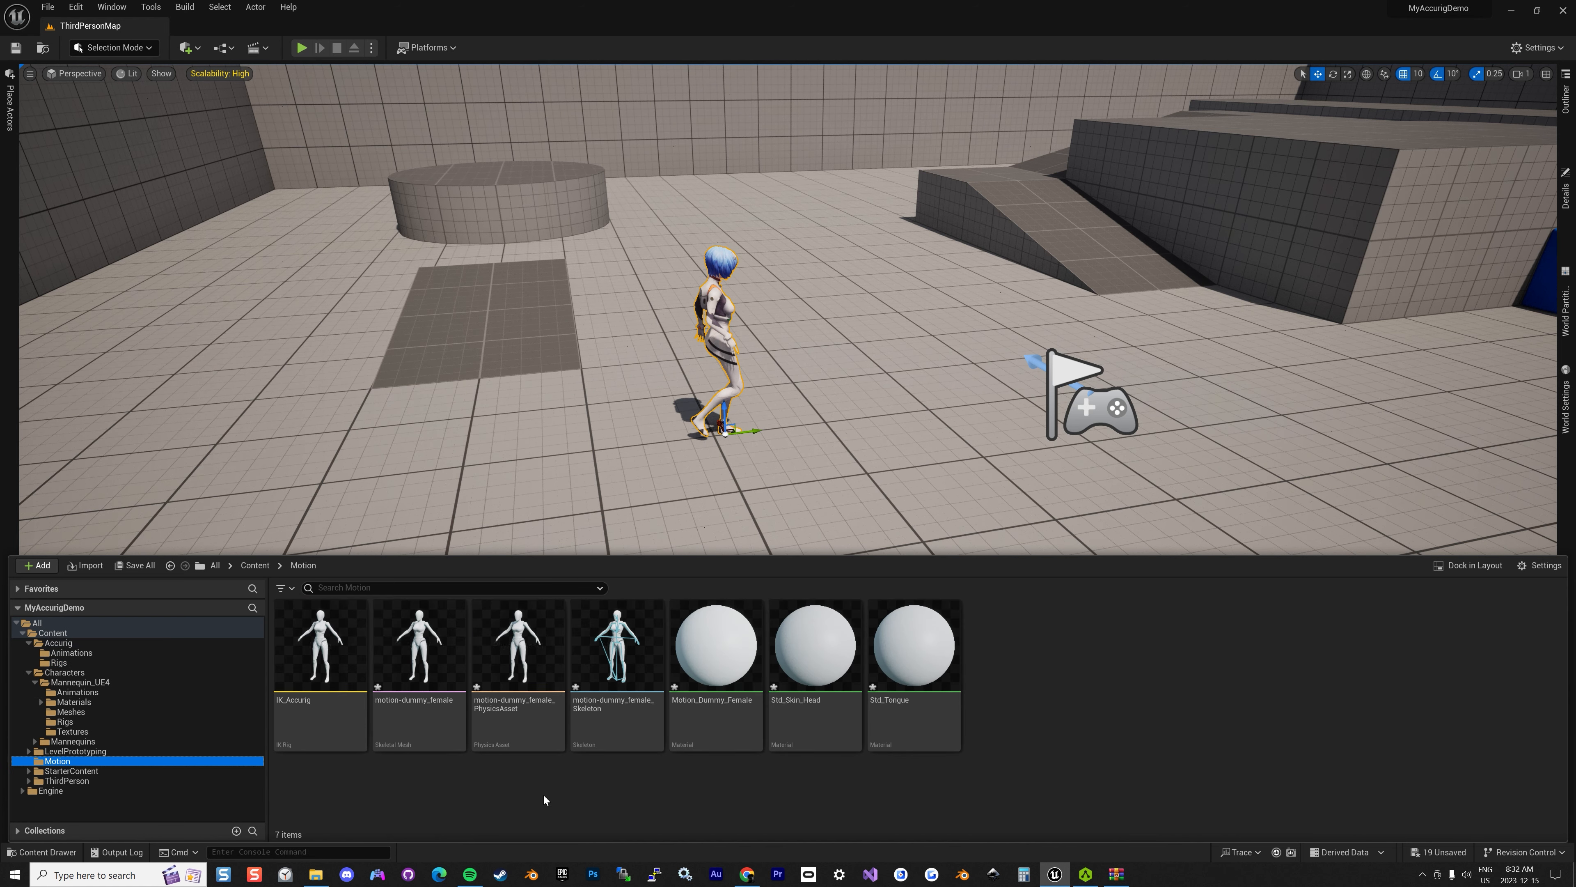
left_click(312, 704)
left_click(311, 704)
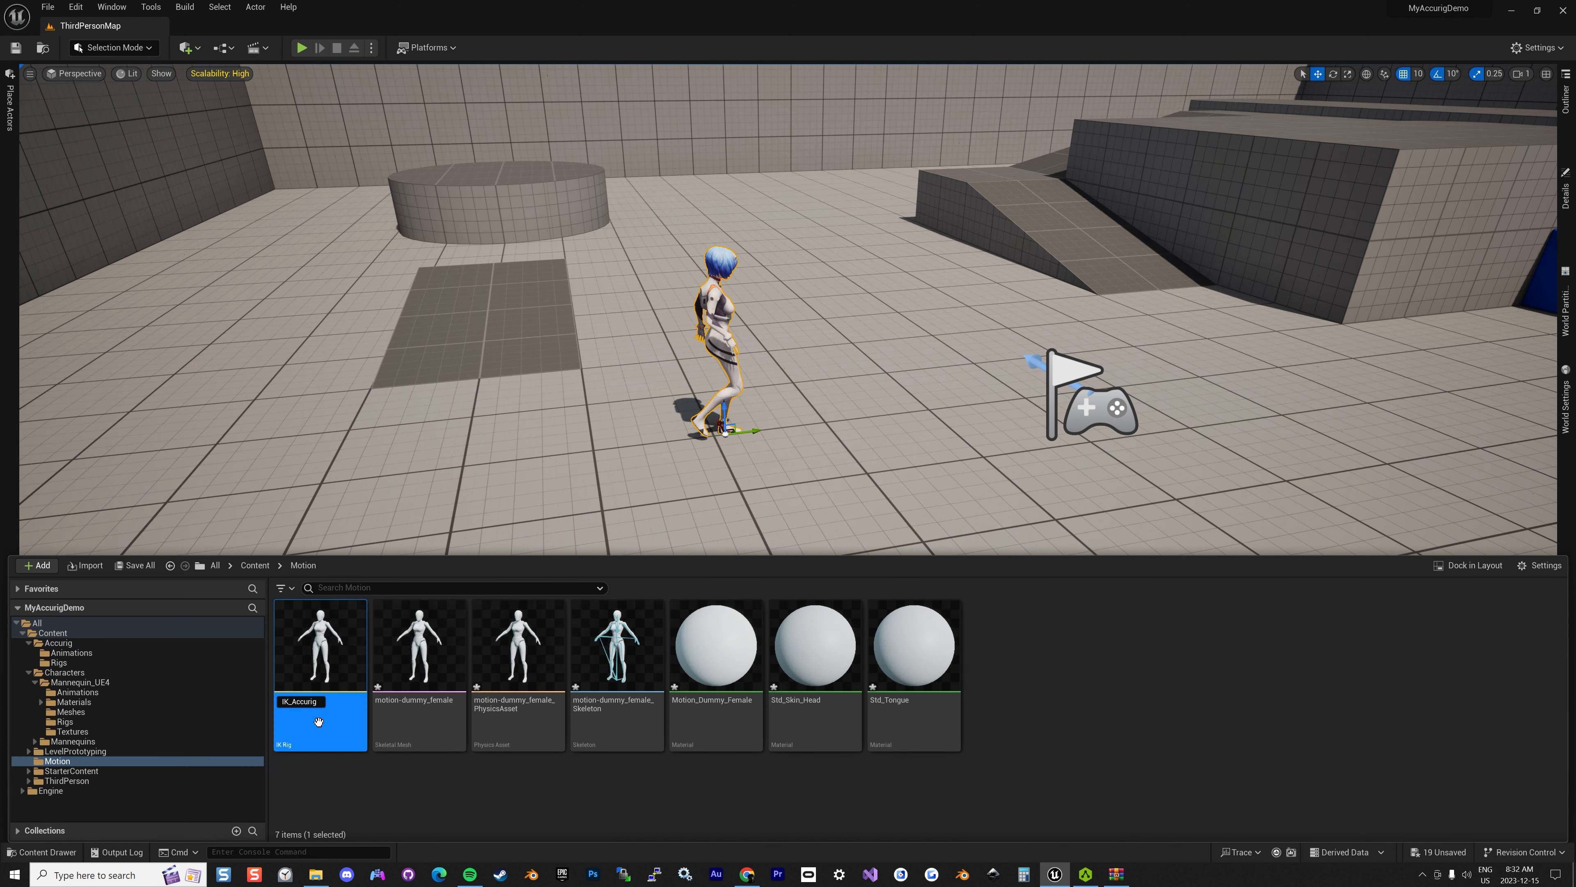
type("_Motion")
key("Return")
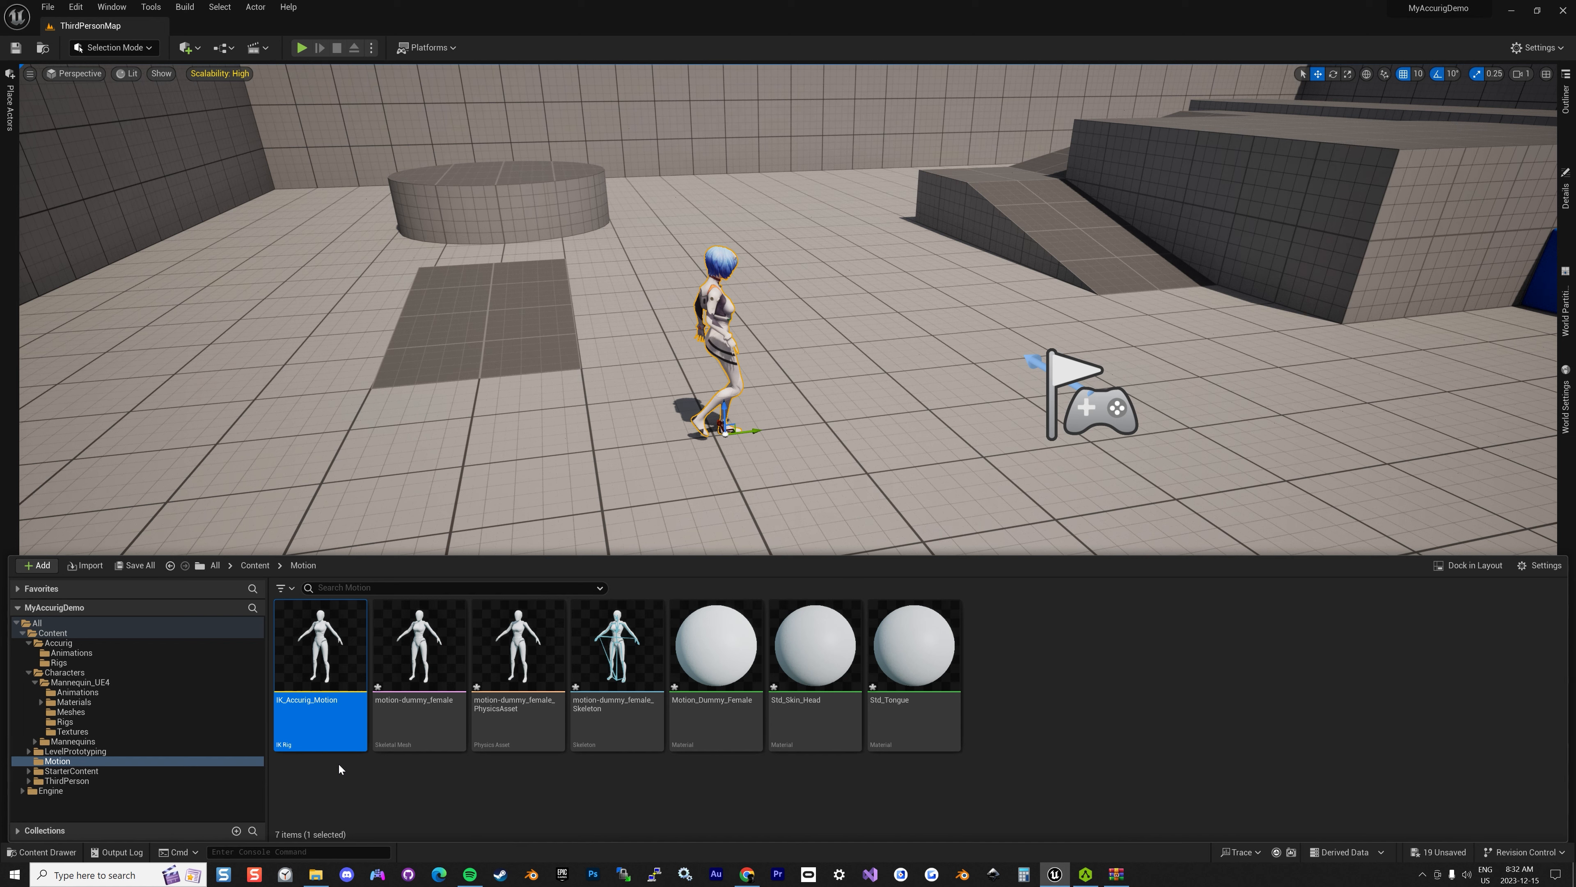
mouse_move(314, 727)
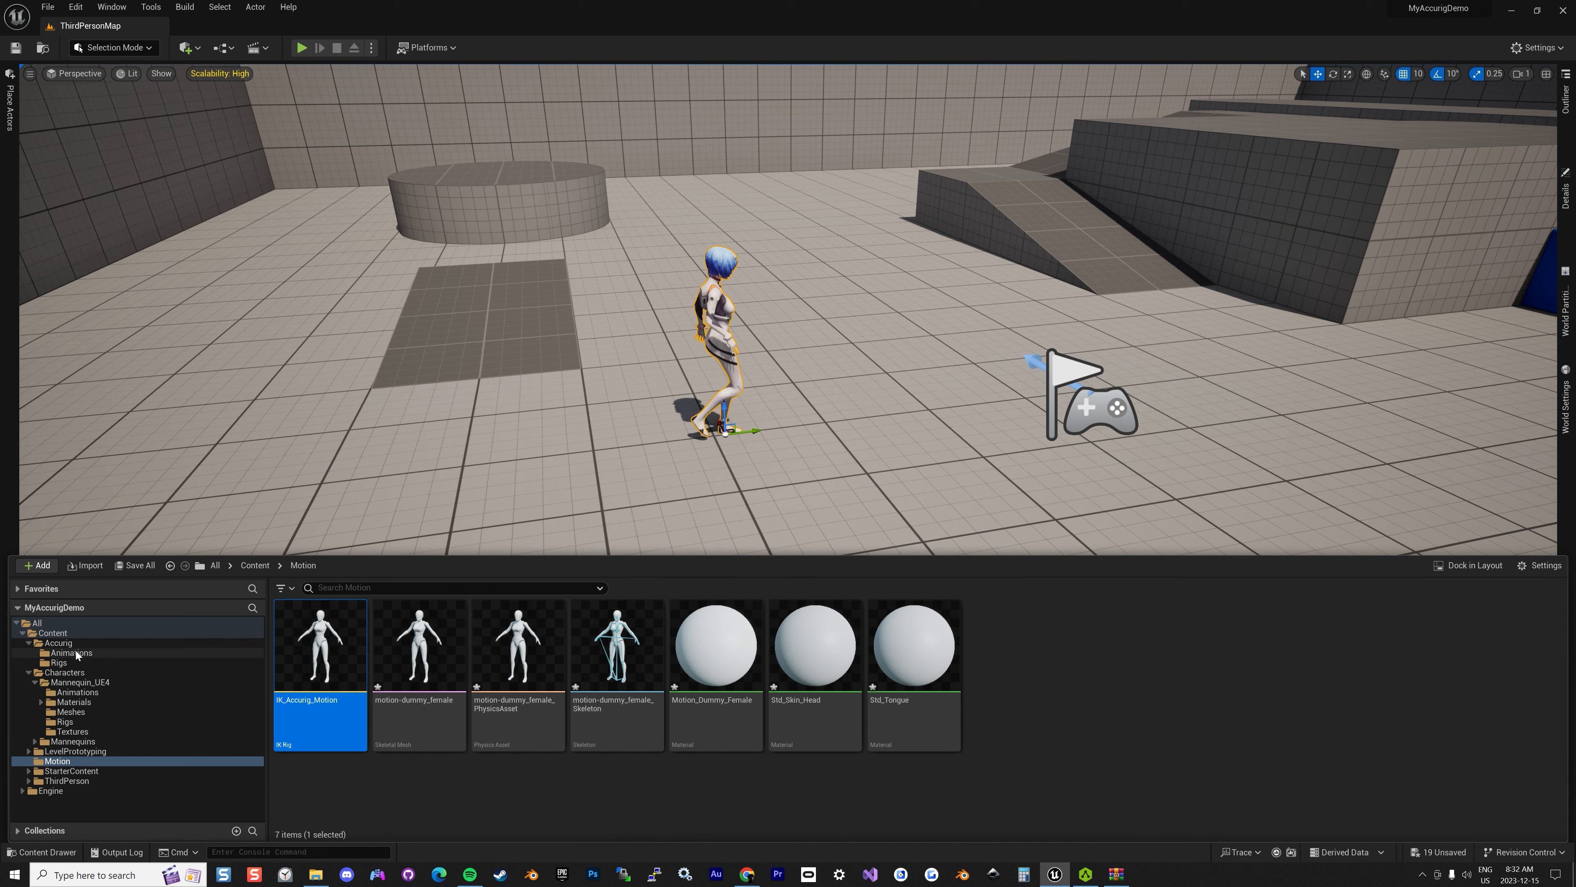
Open RTG_Motion_Accurig from Accurig/Rigs and set its source IK rig asset to IK_Accurig_Motion
left_click(60, 663)
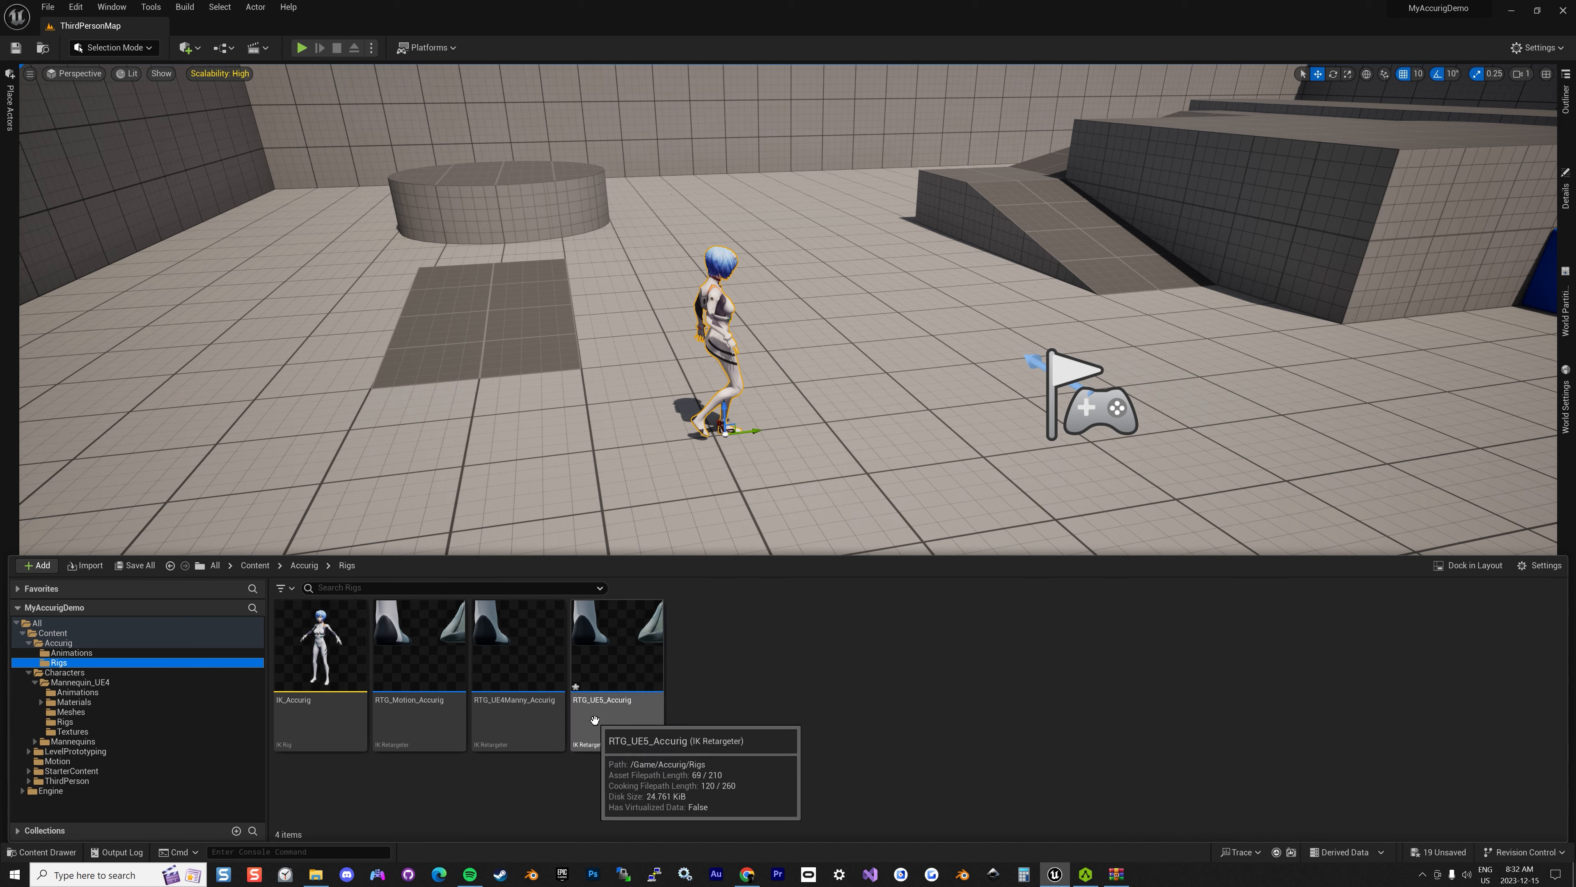
left_click(432, 709)
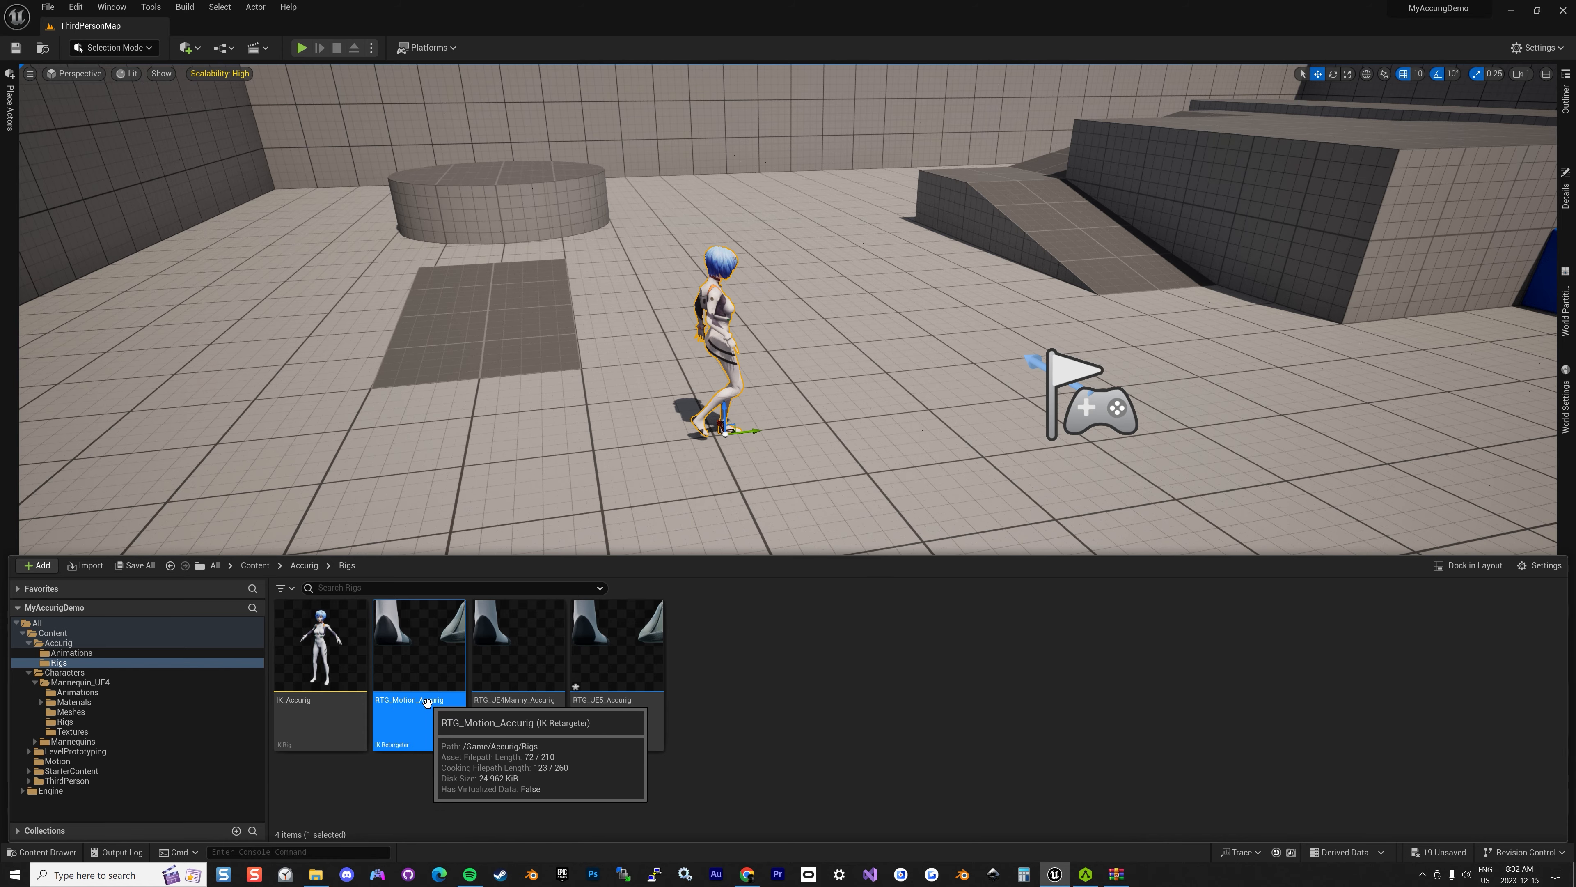
double_click(426, 668)
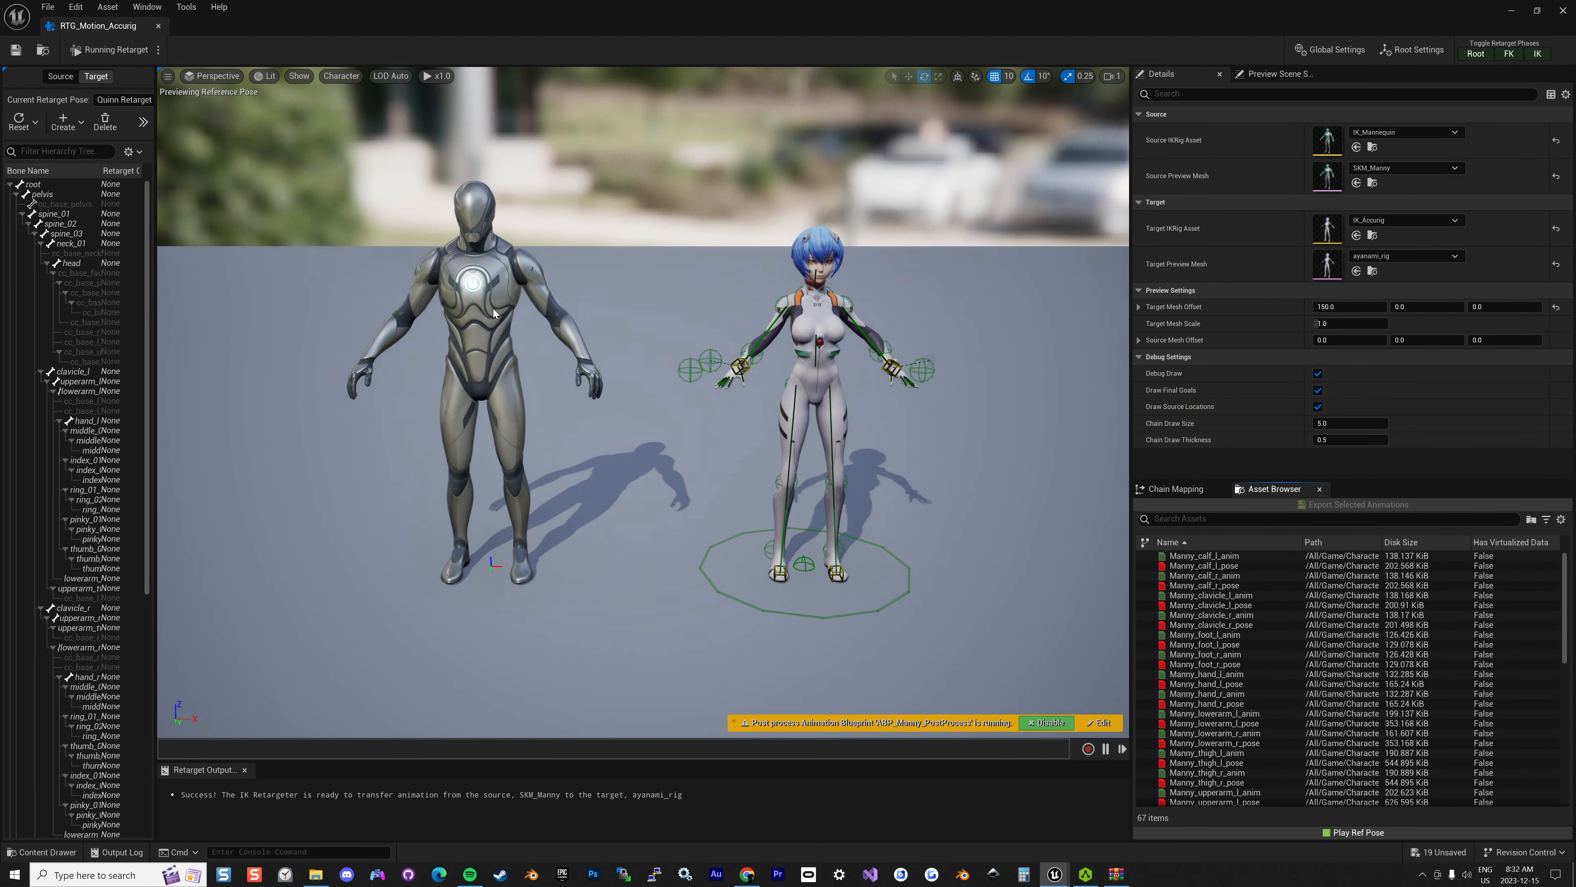
left_click(1404, 132)
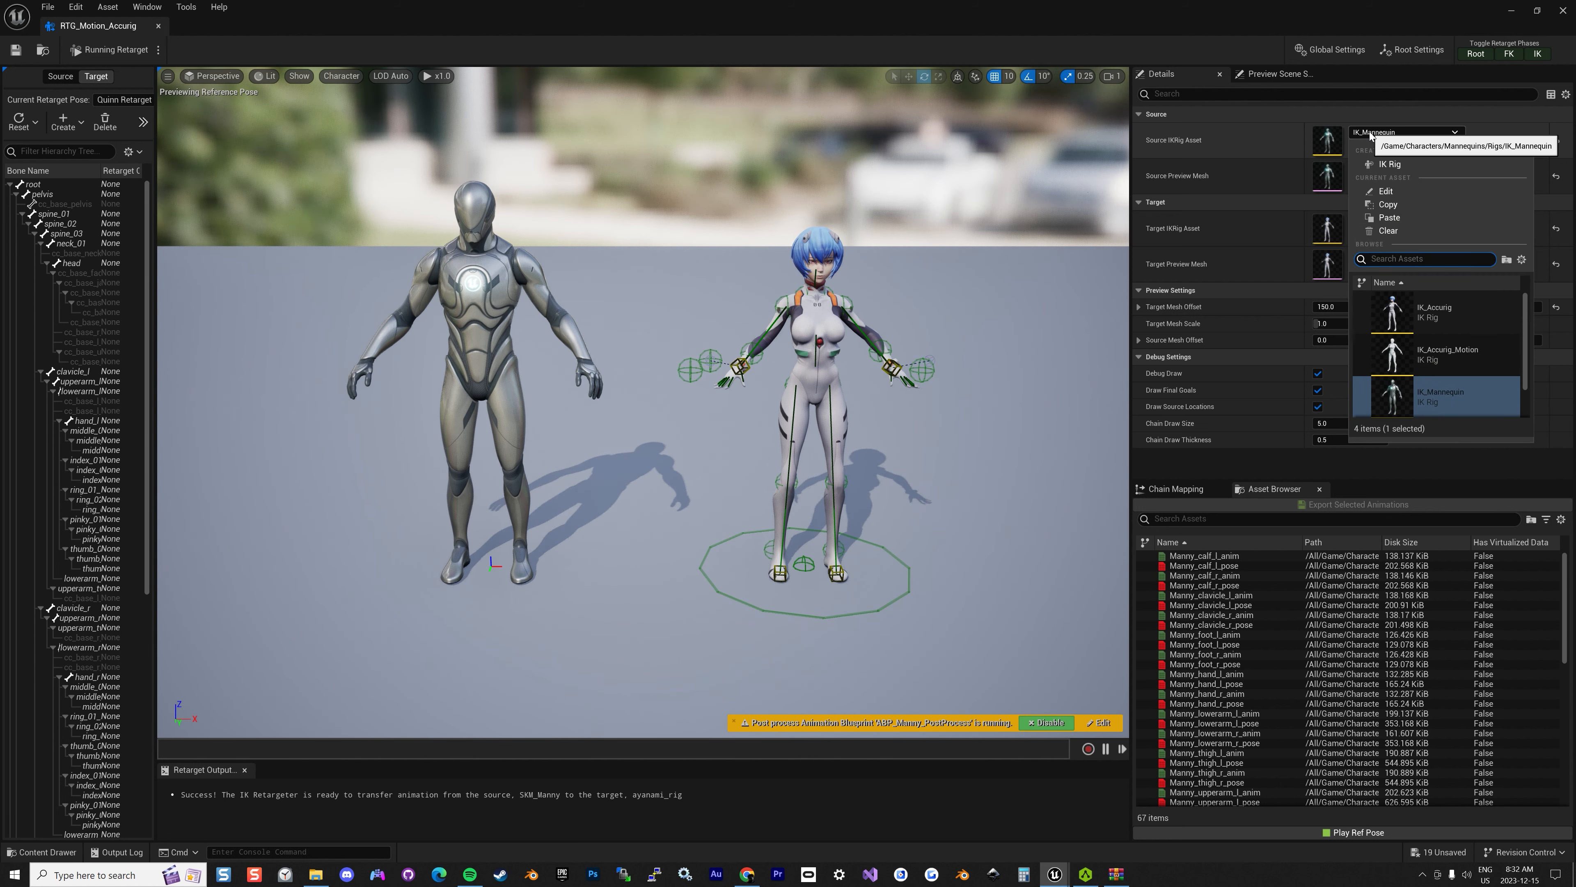
left_click(1447, 354)
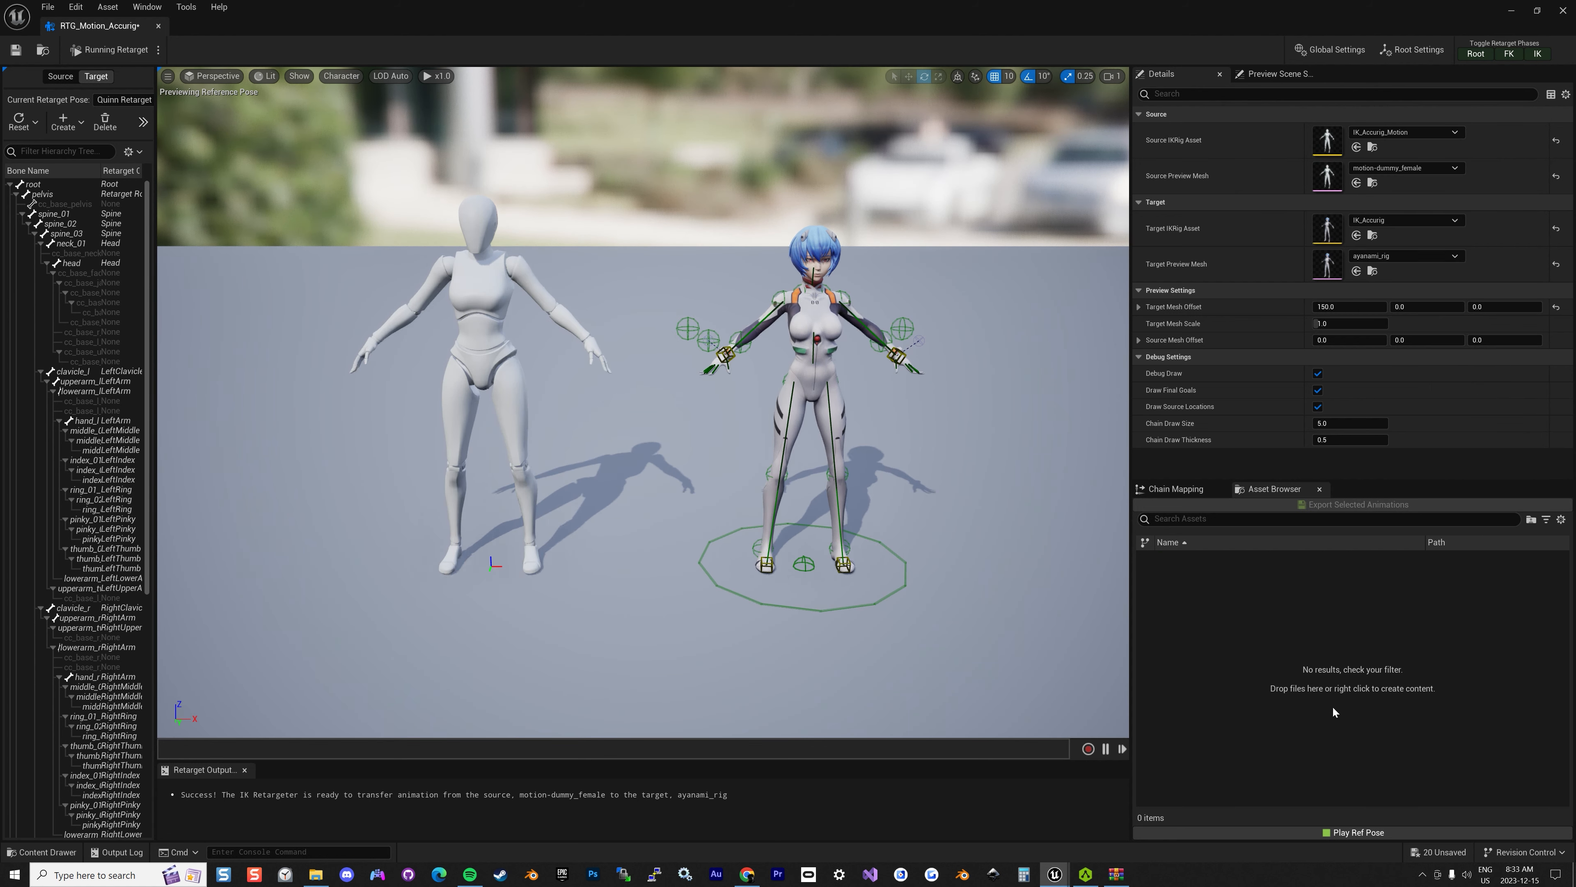
Check the retargeter's chain mapping and switch the preview from running the retarget to showing the retarget pose
left_click(1176, 489)
left_click(1274, 488)
left_click(111, 50)
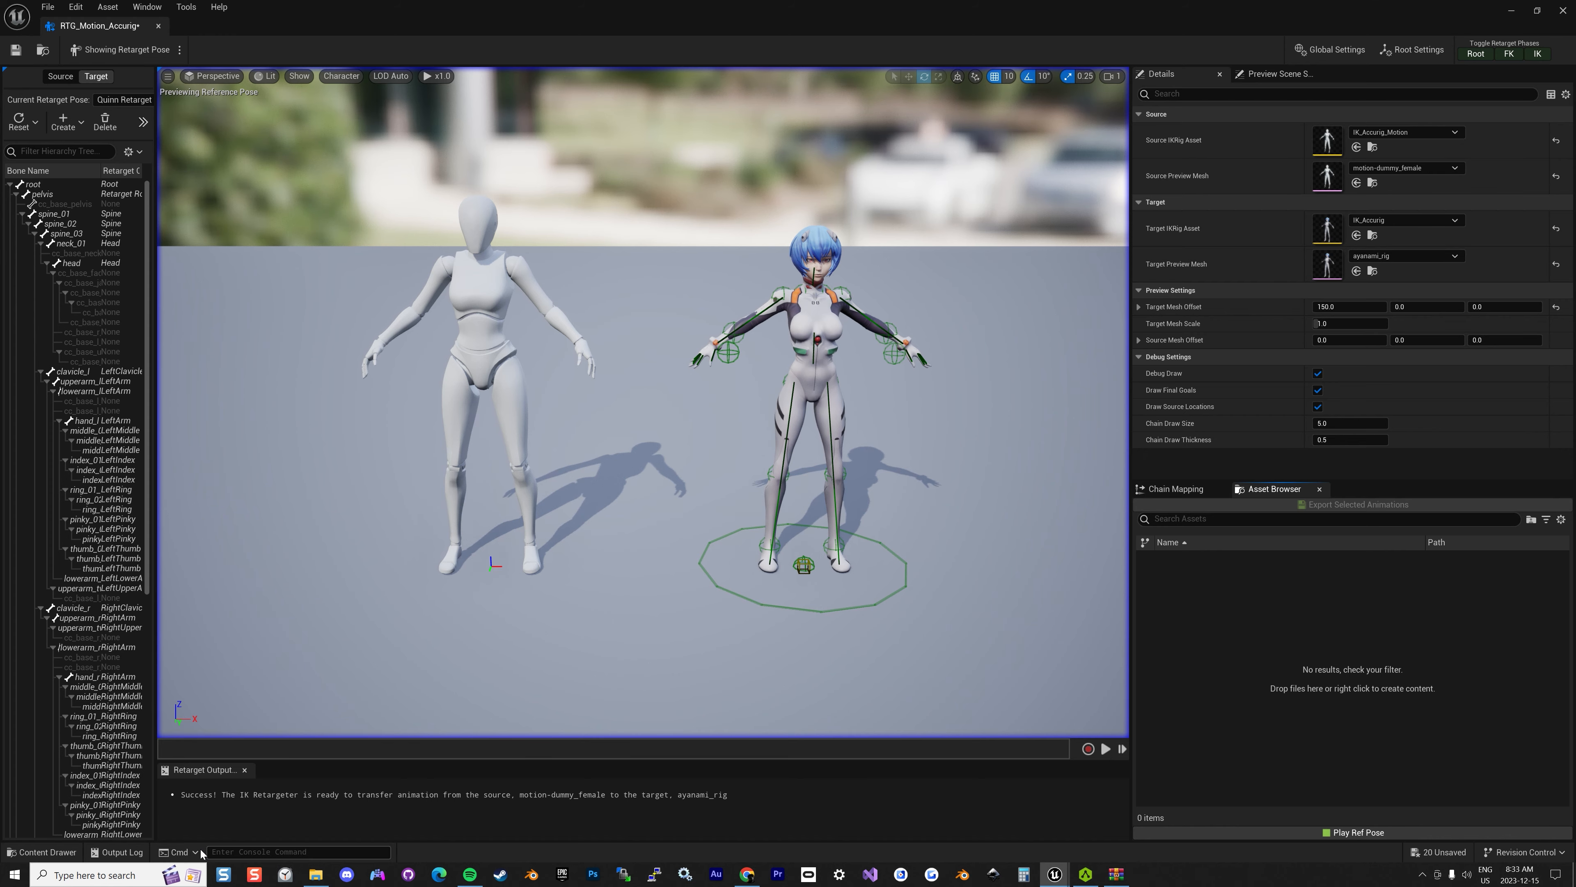
Create a folder named Animation inside Content/Motion and open it
left_click(1511, 12)
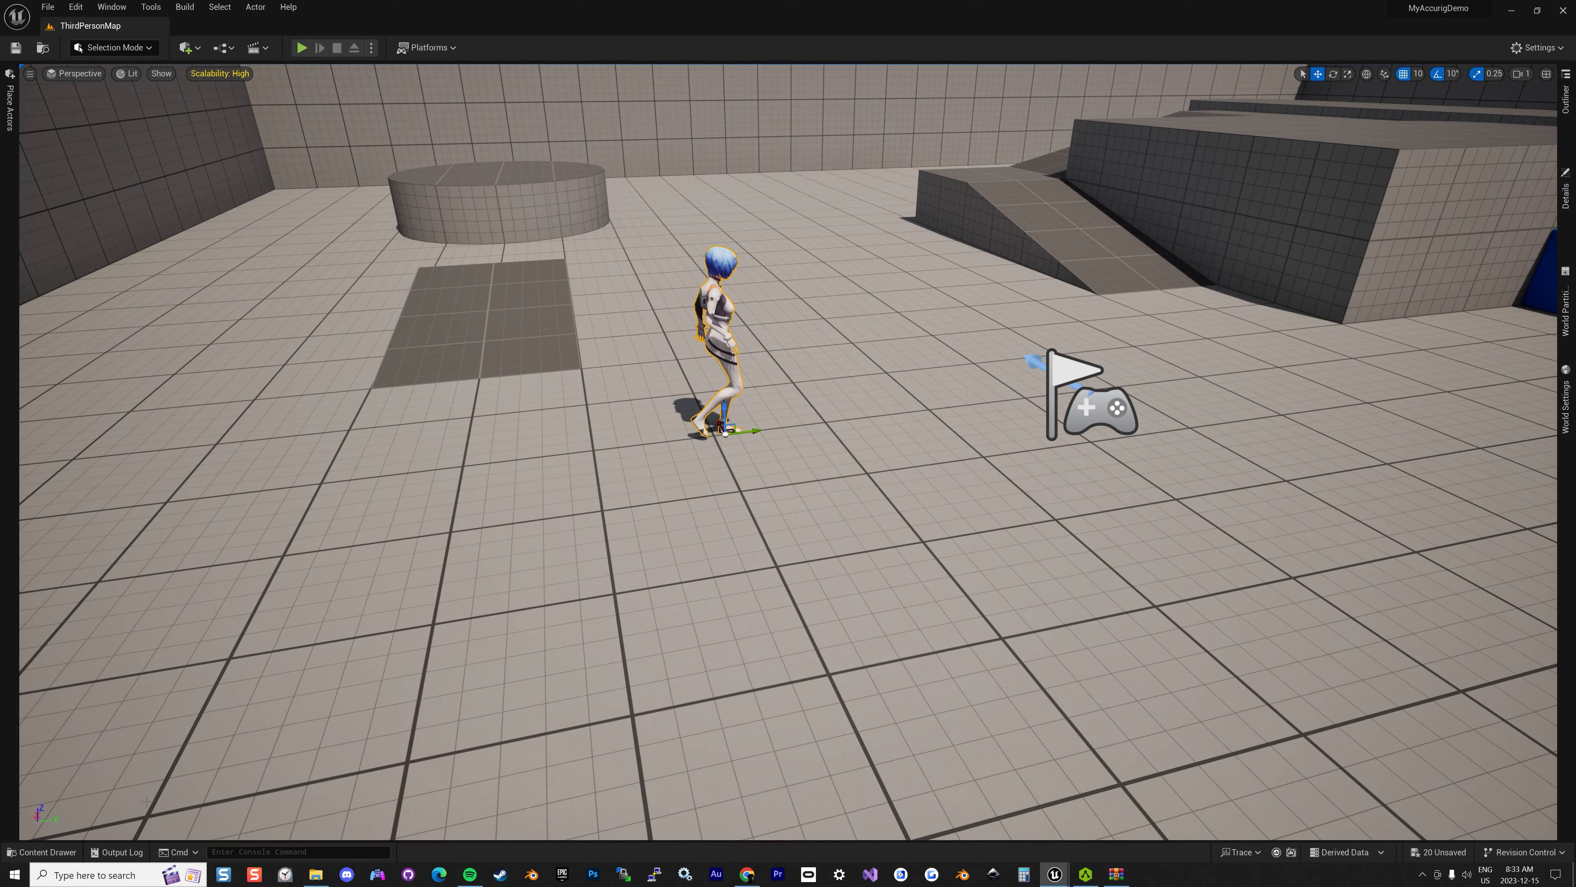
left_click(58, 853)
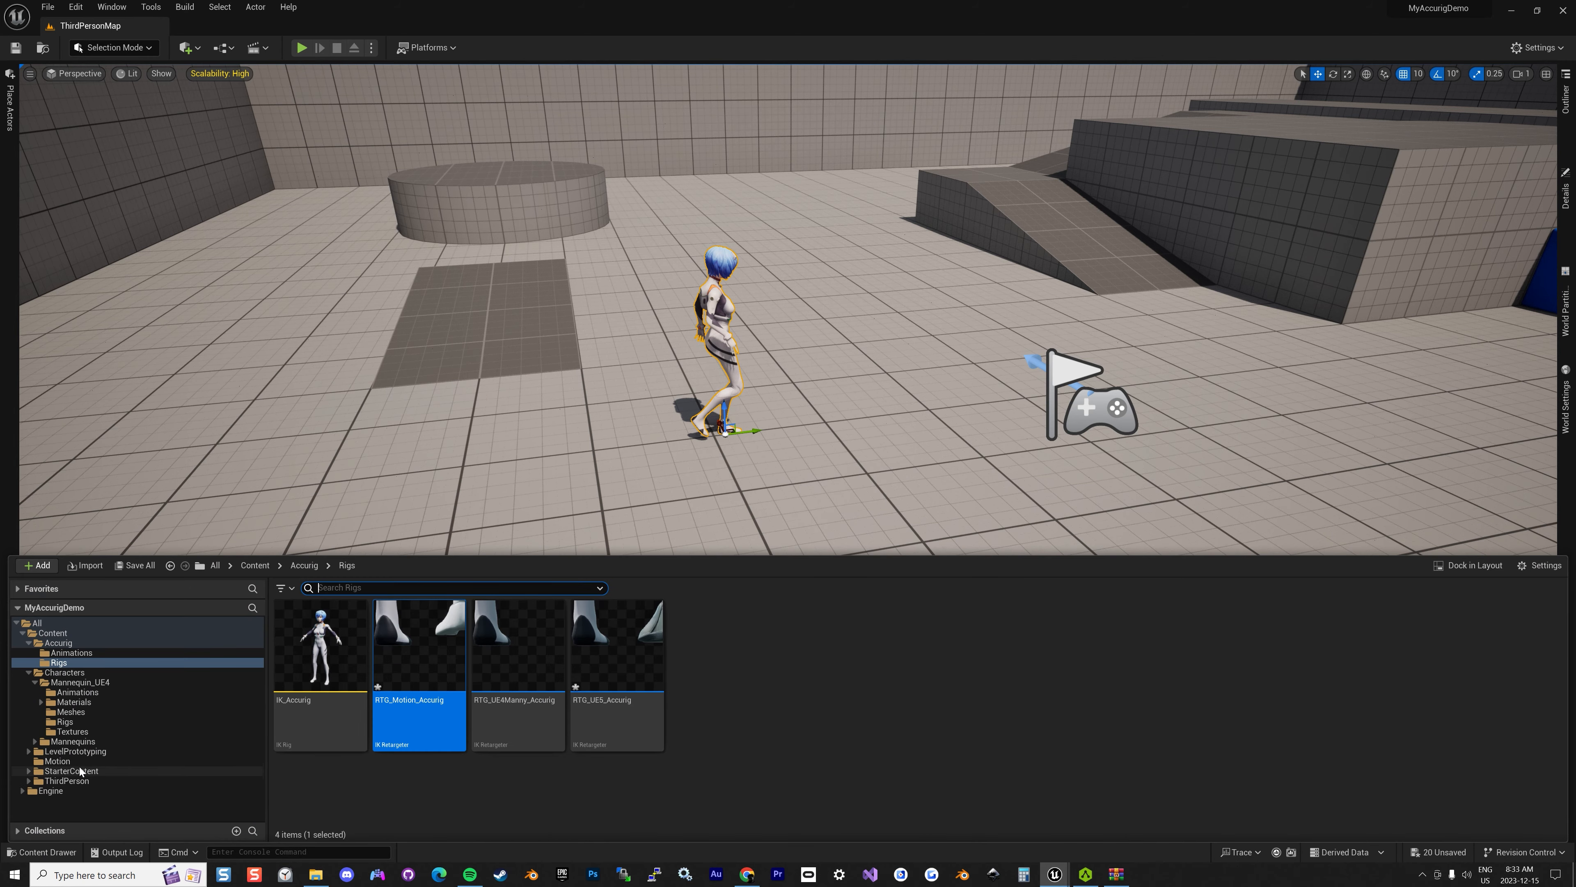
left_click(136, 761)
right_click(1019, 680)
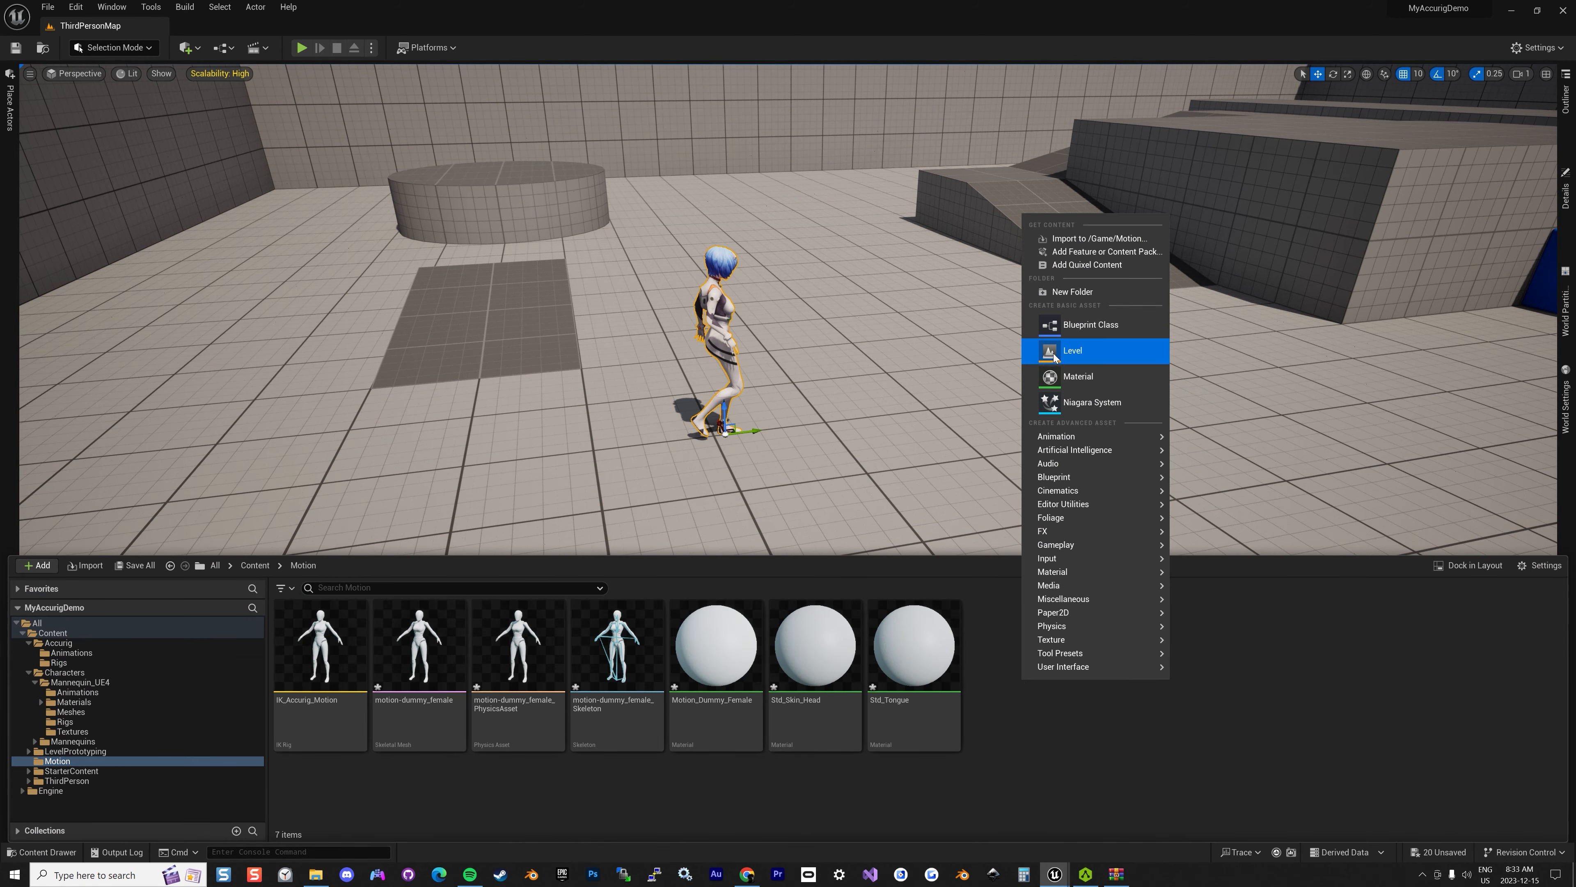
left_click(1075, 287)
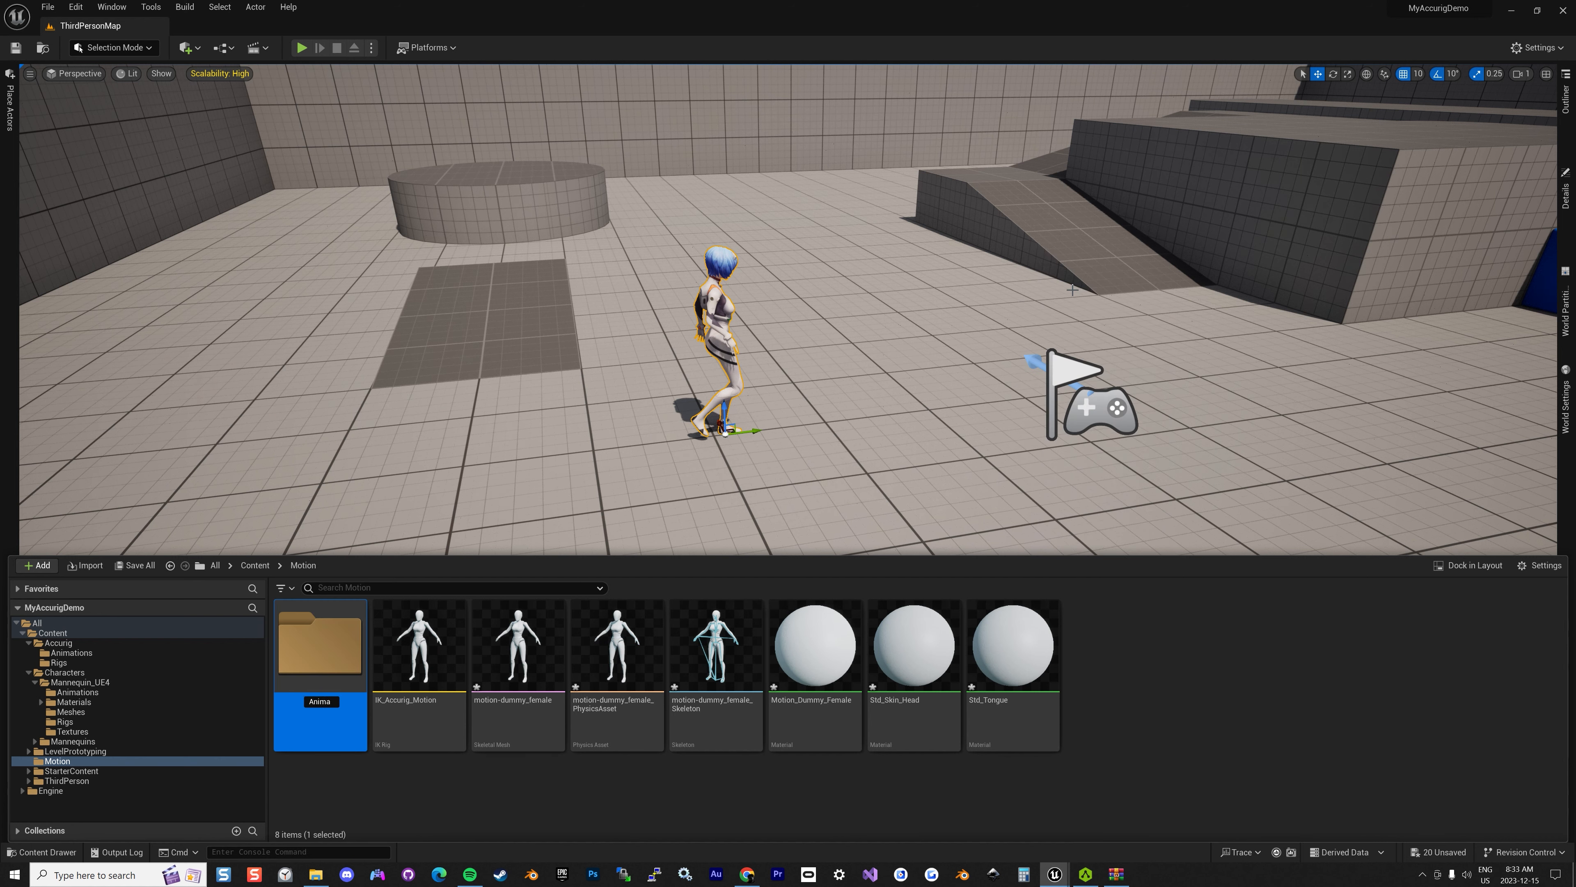
key("Return")
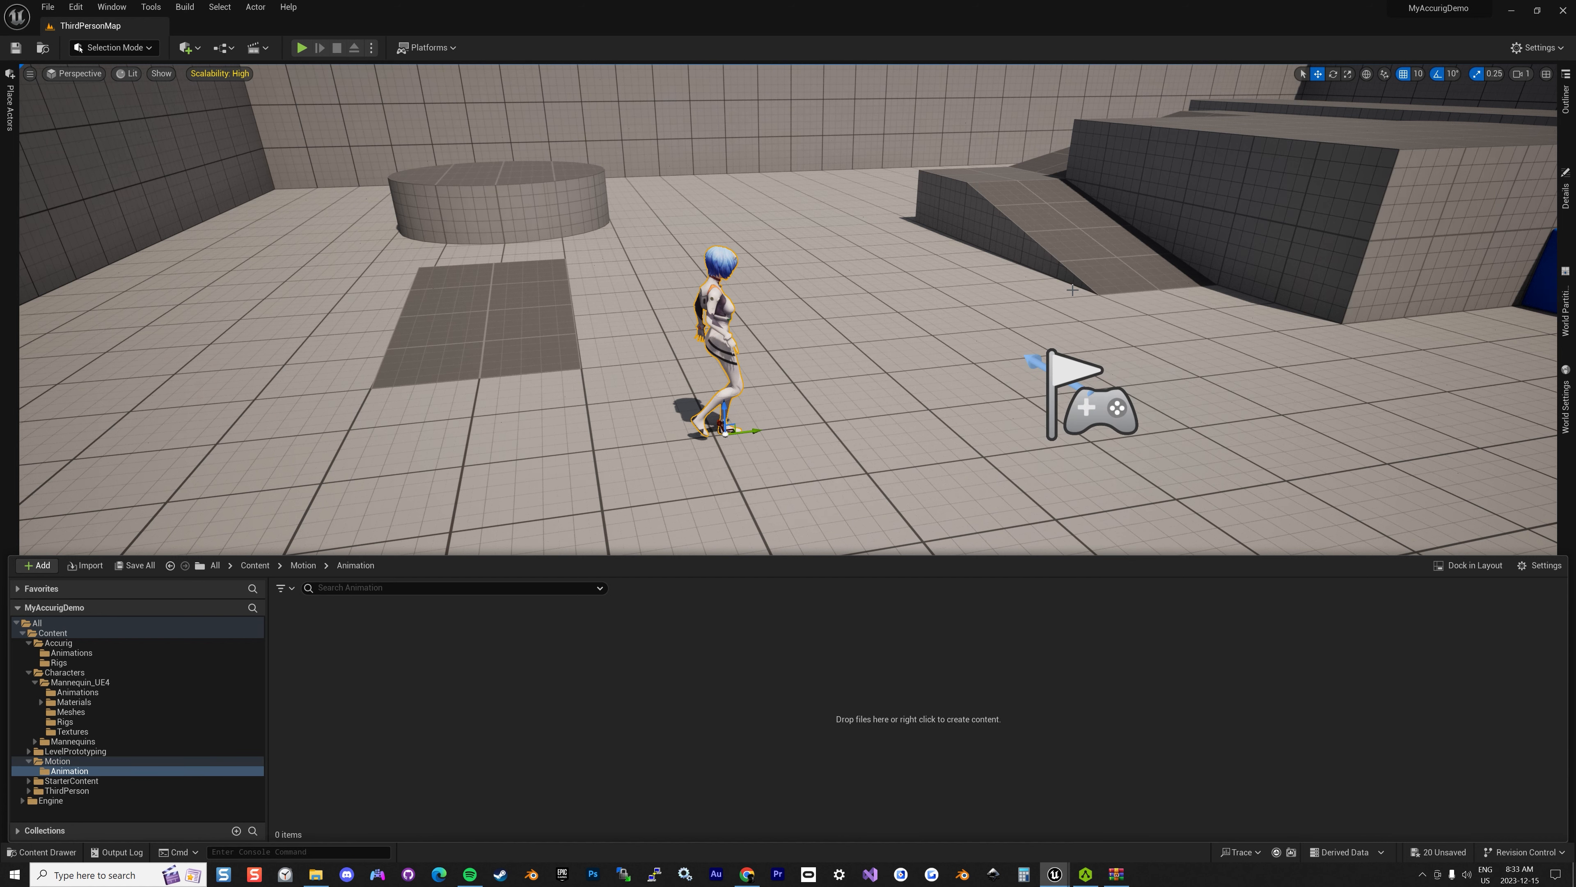
Choose female-dance.fbx from the ayanami-rei-a-pose Motion/Motion folder for import into Content/Motion/Animation
right_click(652, 685)
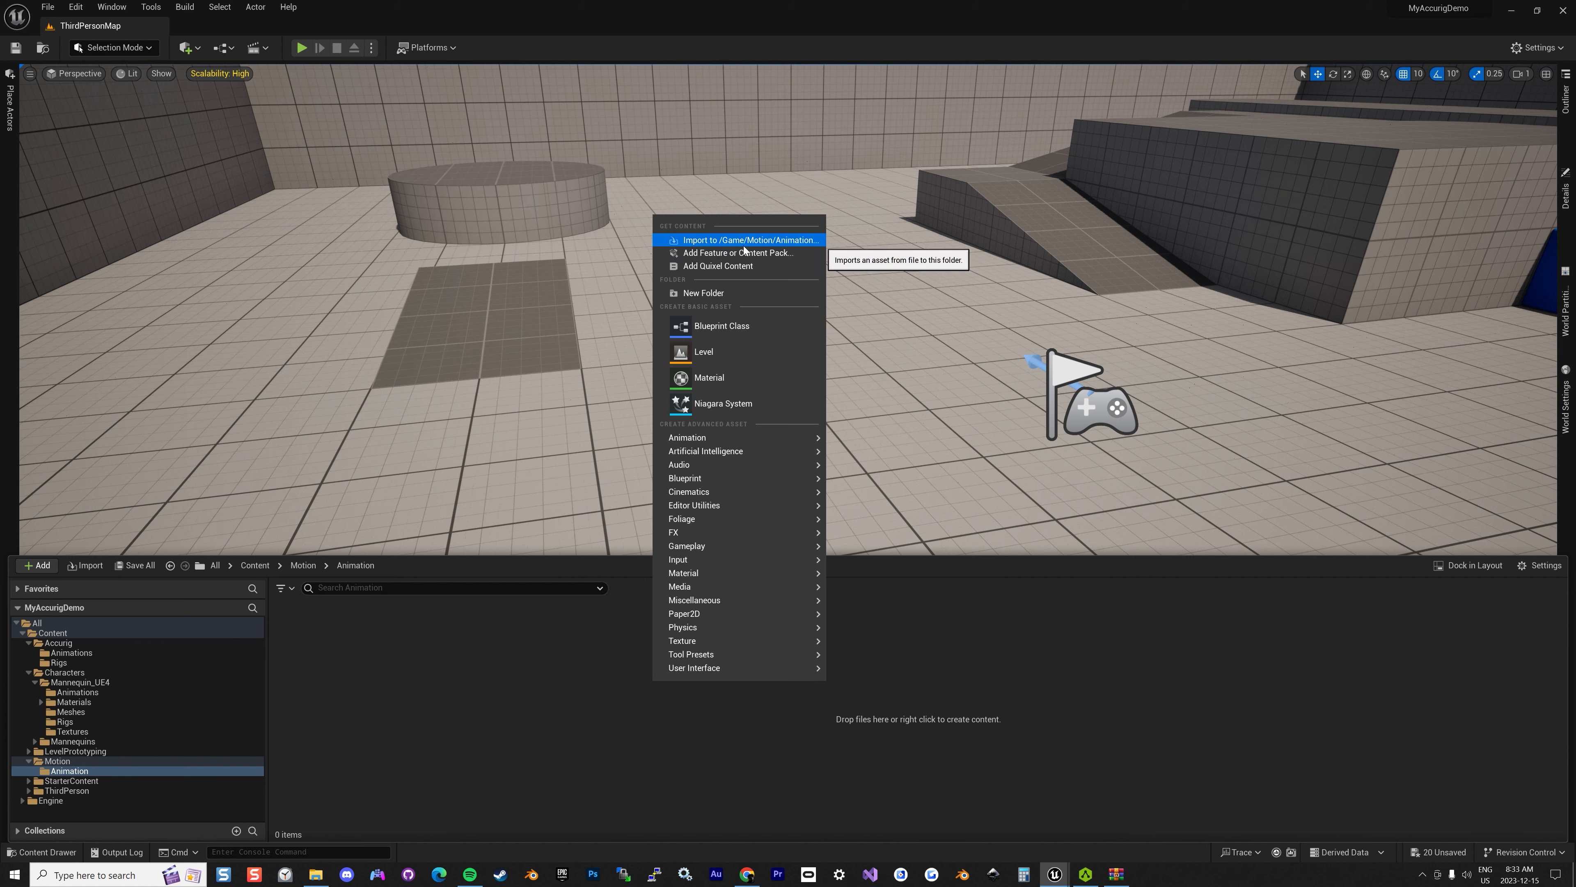
left_click(714, 257)
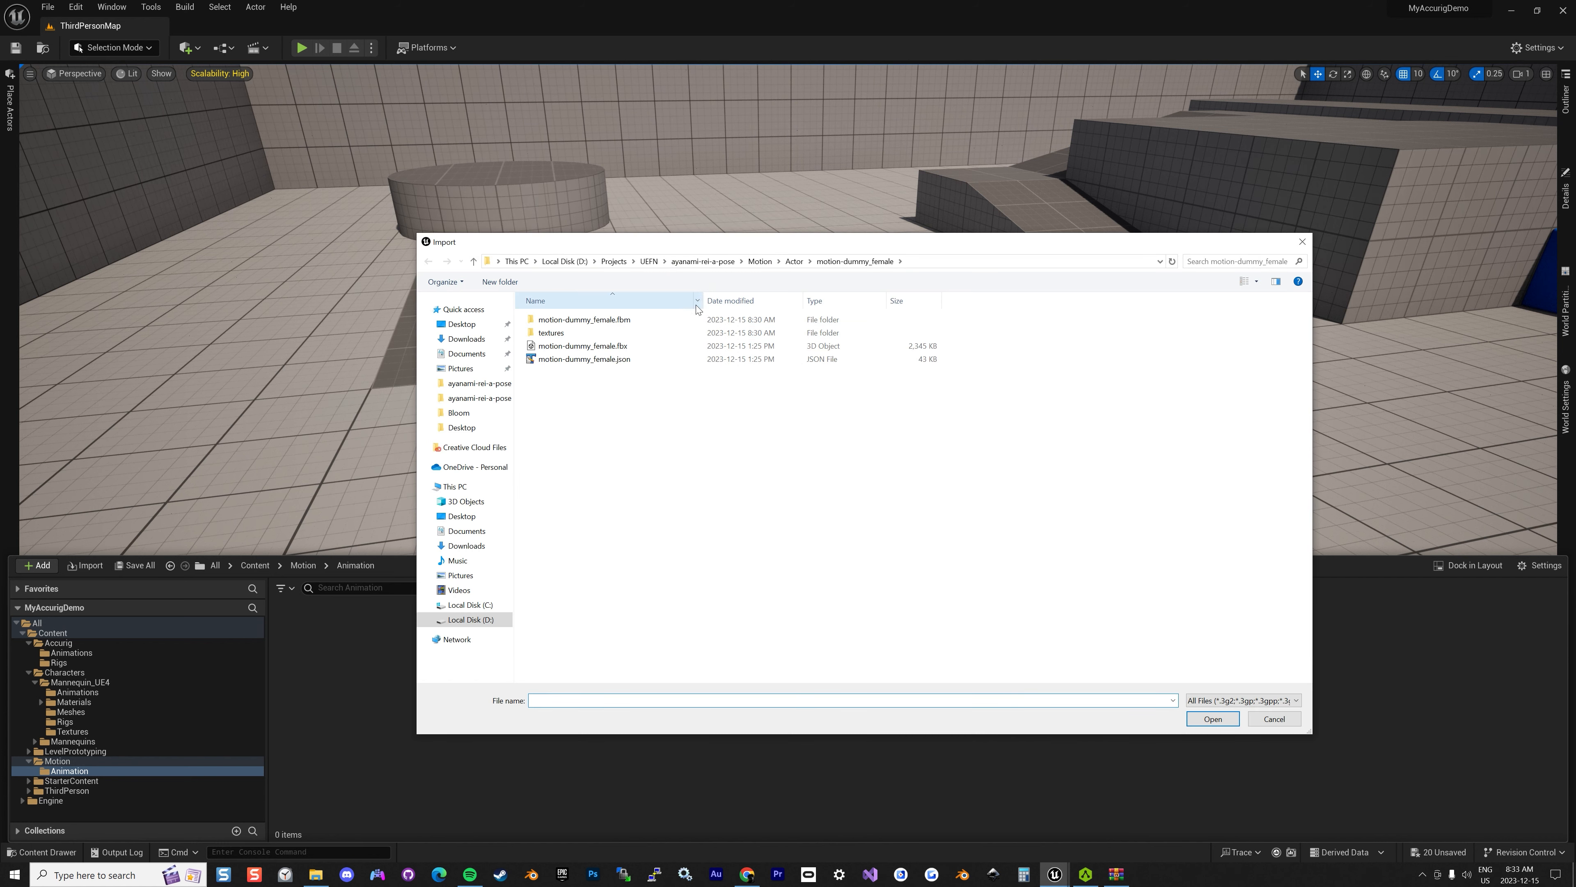
left_click(760, 260)
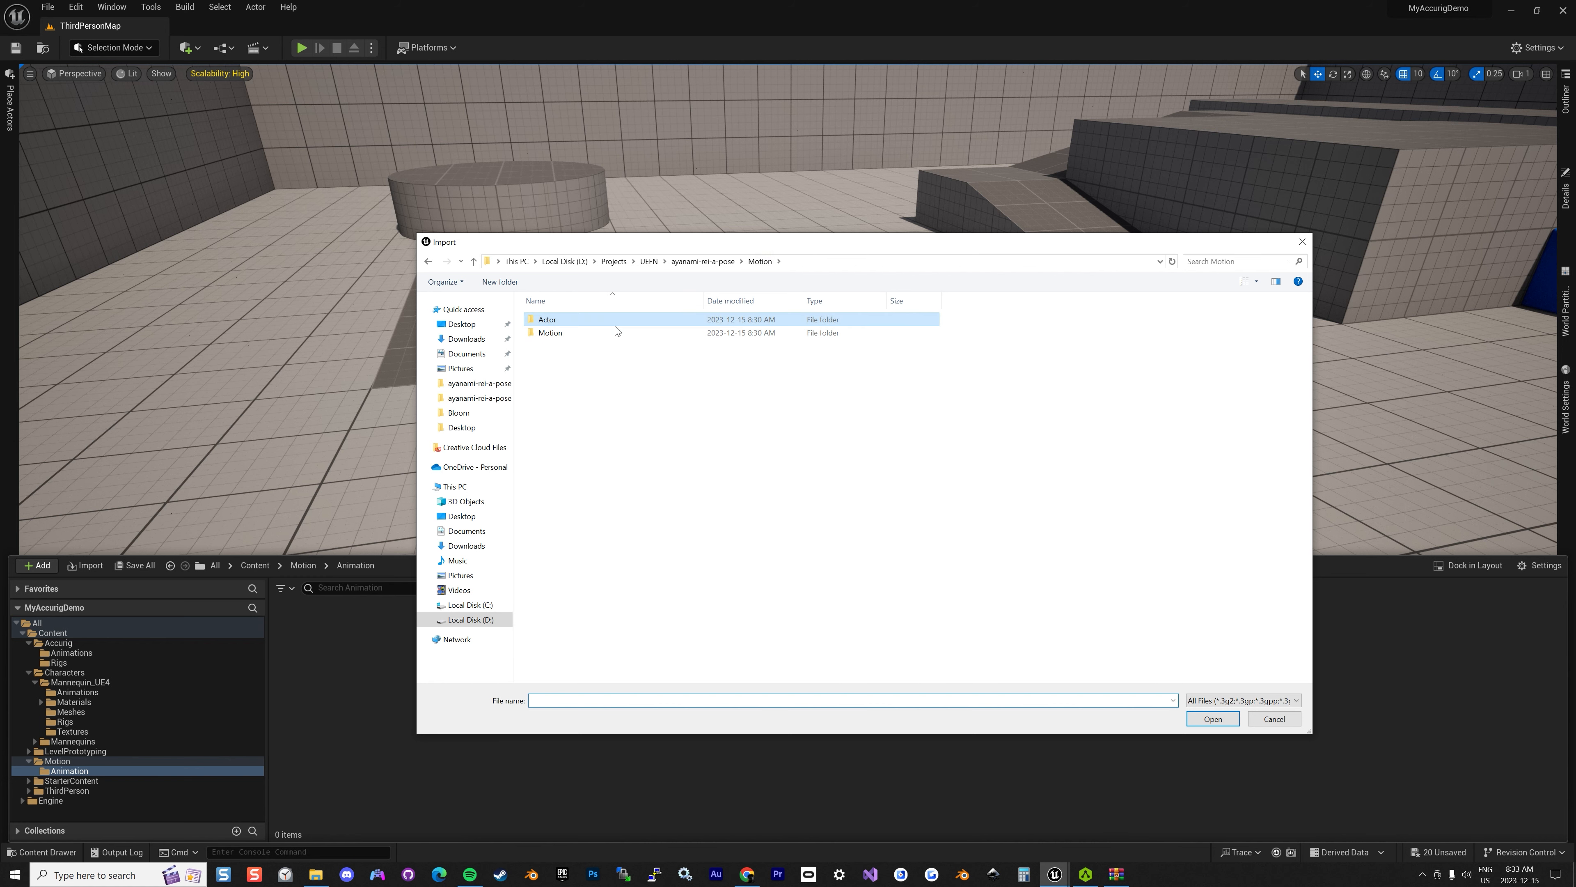
double_click(571, 335)
left_click(571, 334)
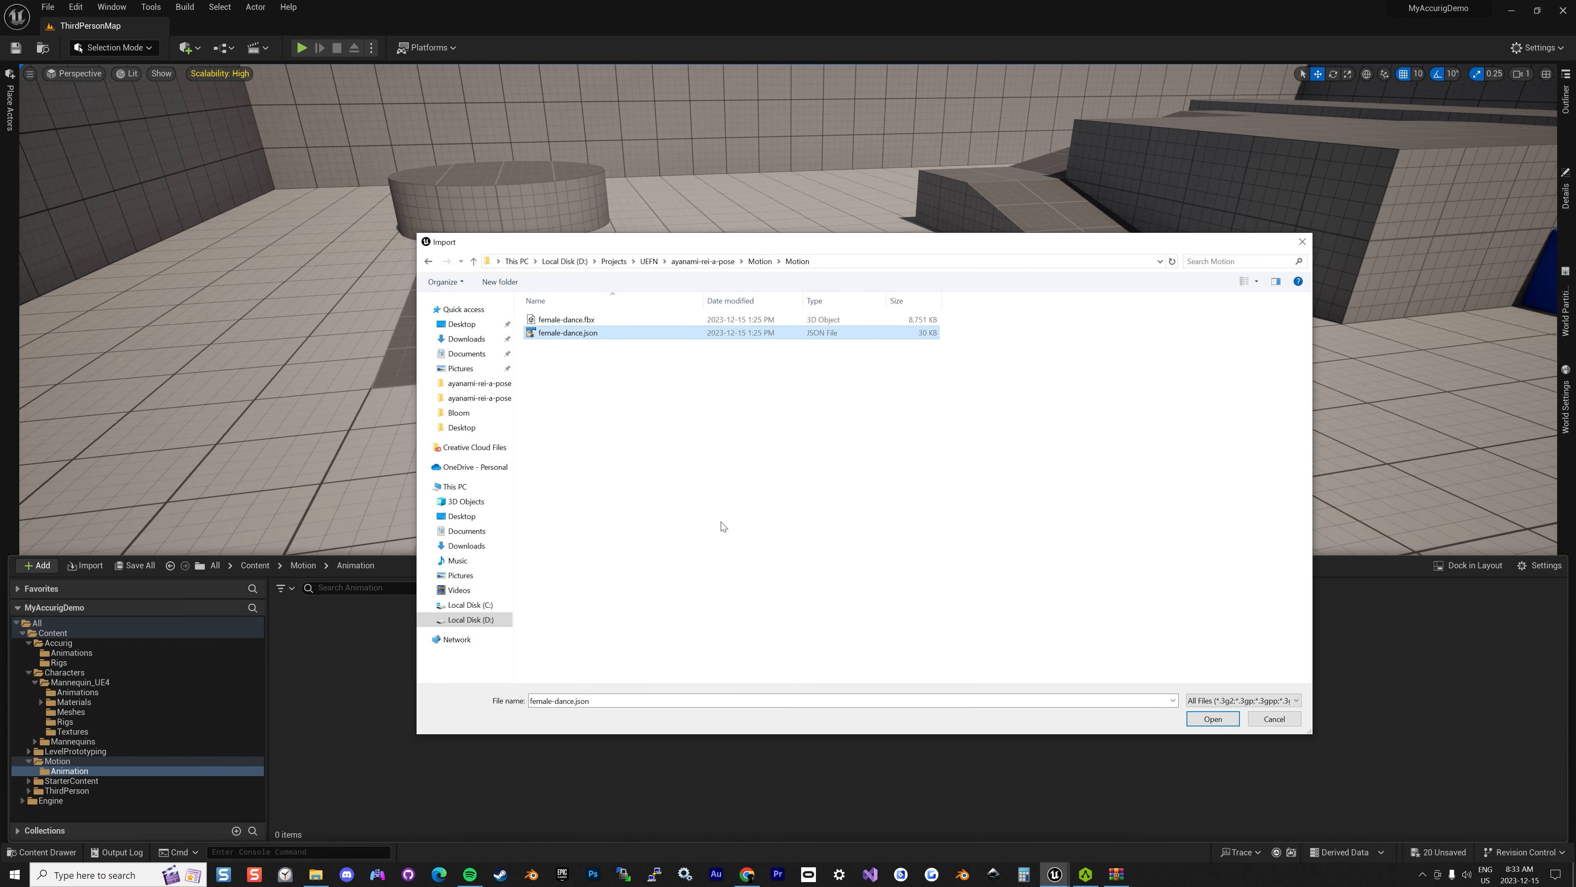
left_click(566, 319)
left_click(1207, 718)
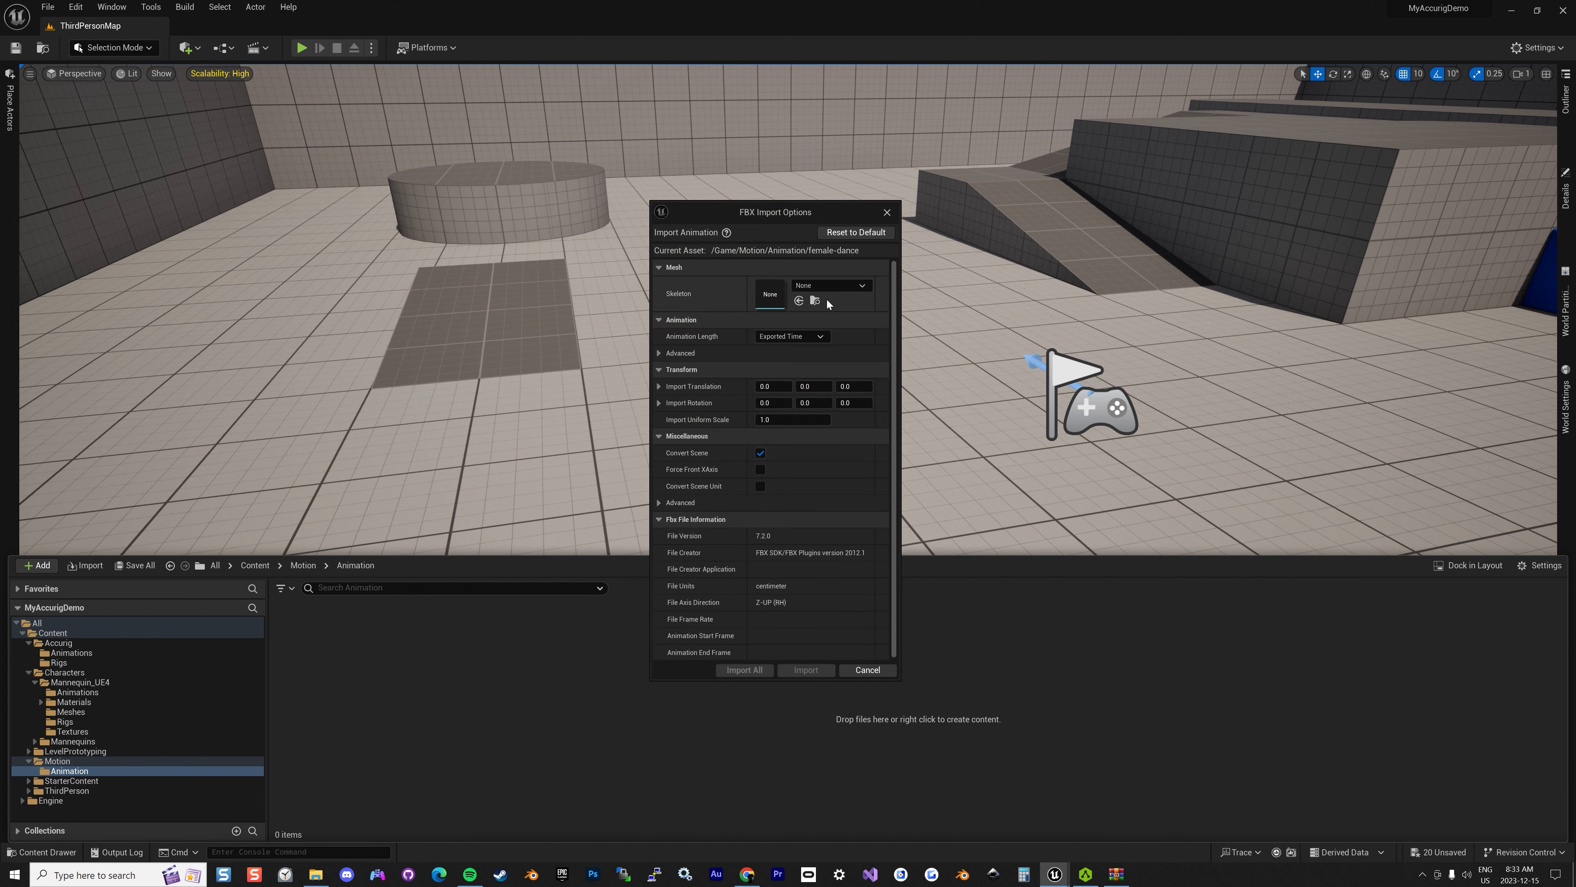
Set the FBX import skeleton to motion-dummy_female_Skeleton, expand the advanced animation options, and import everything
left_click(829, 287)
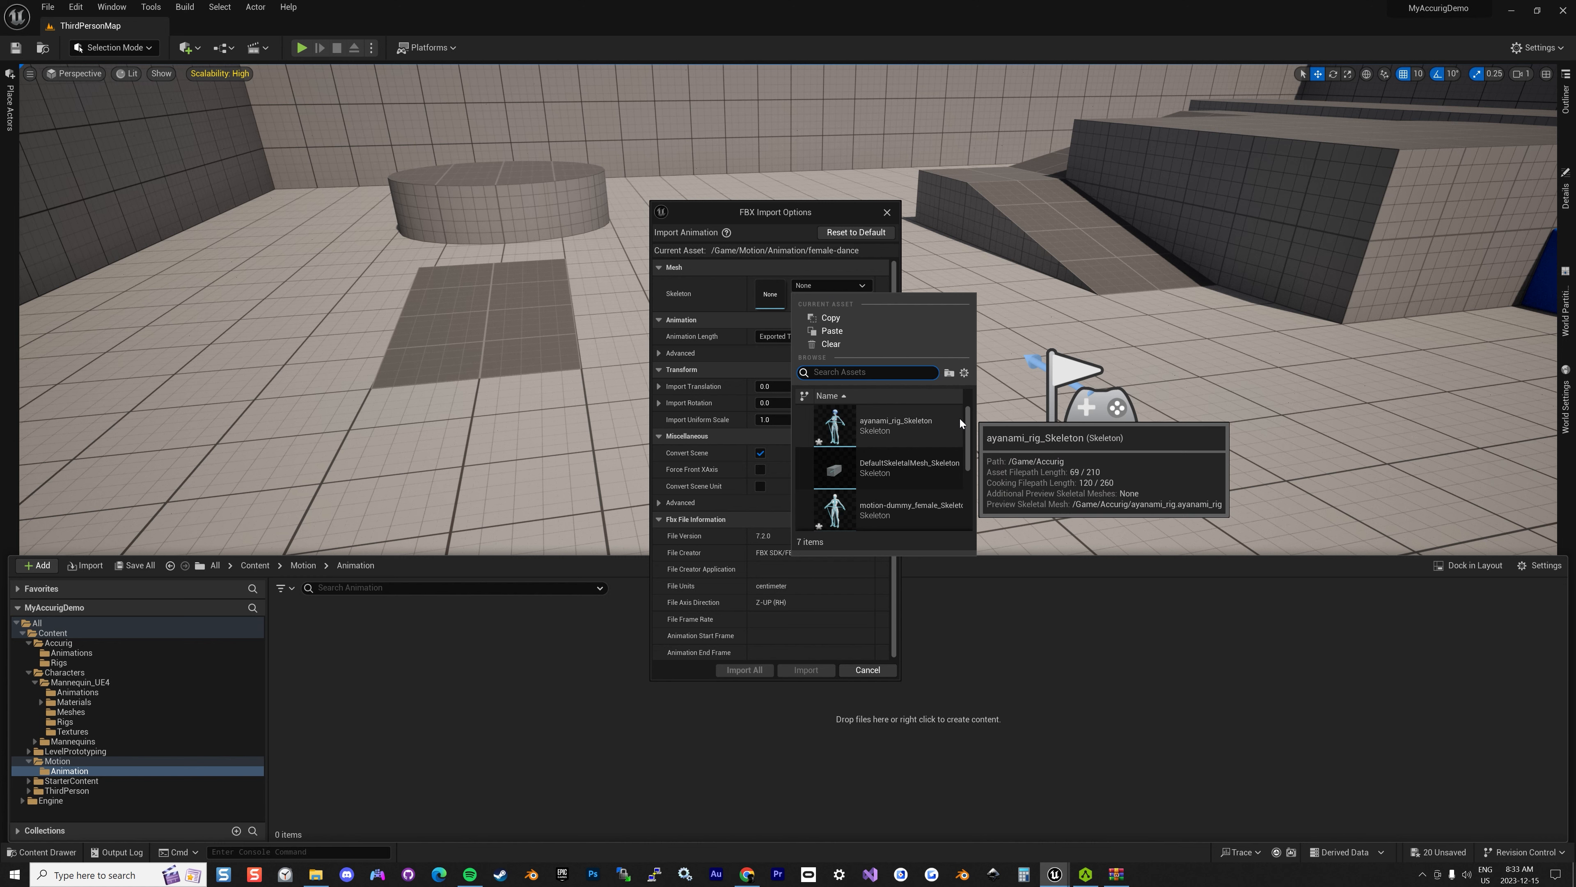
mouse_move(968, 423)
left_mouse_down()
mouse_move(973, 485)
mouse_move(971, 445)
left_mouse_up()
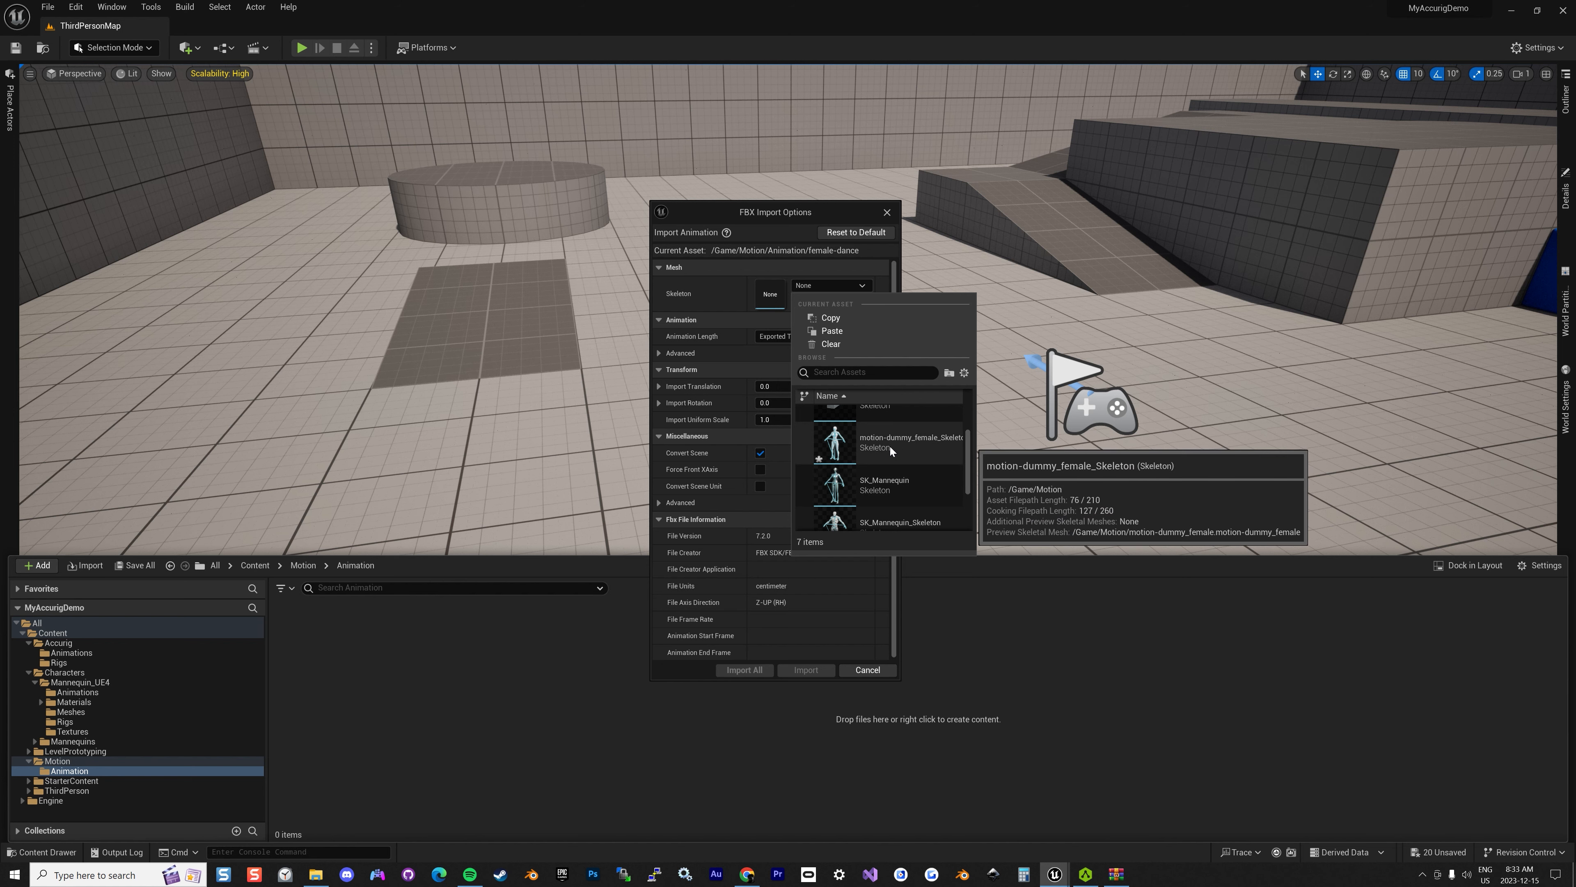
left_click(925, 442)
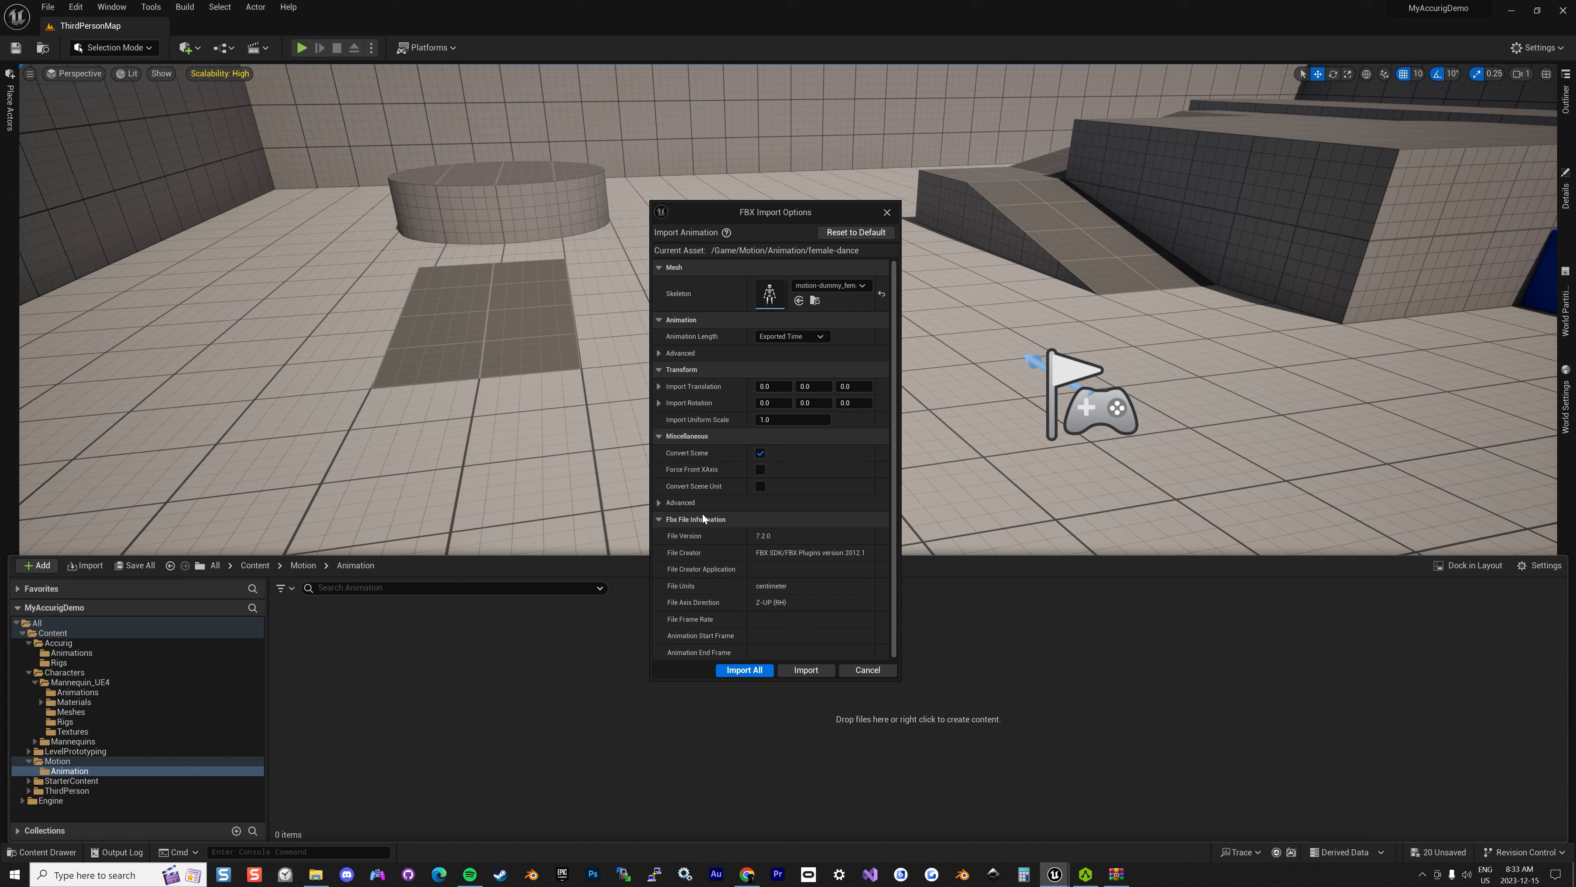
left_click(659, 353)
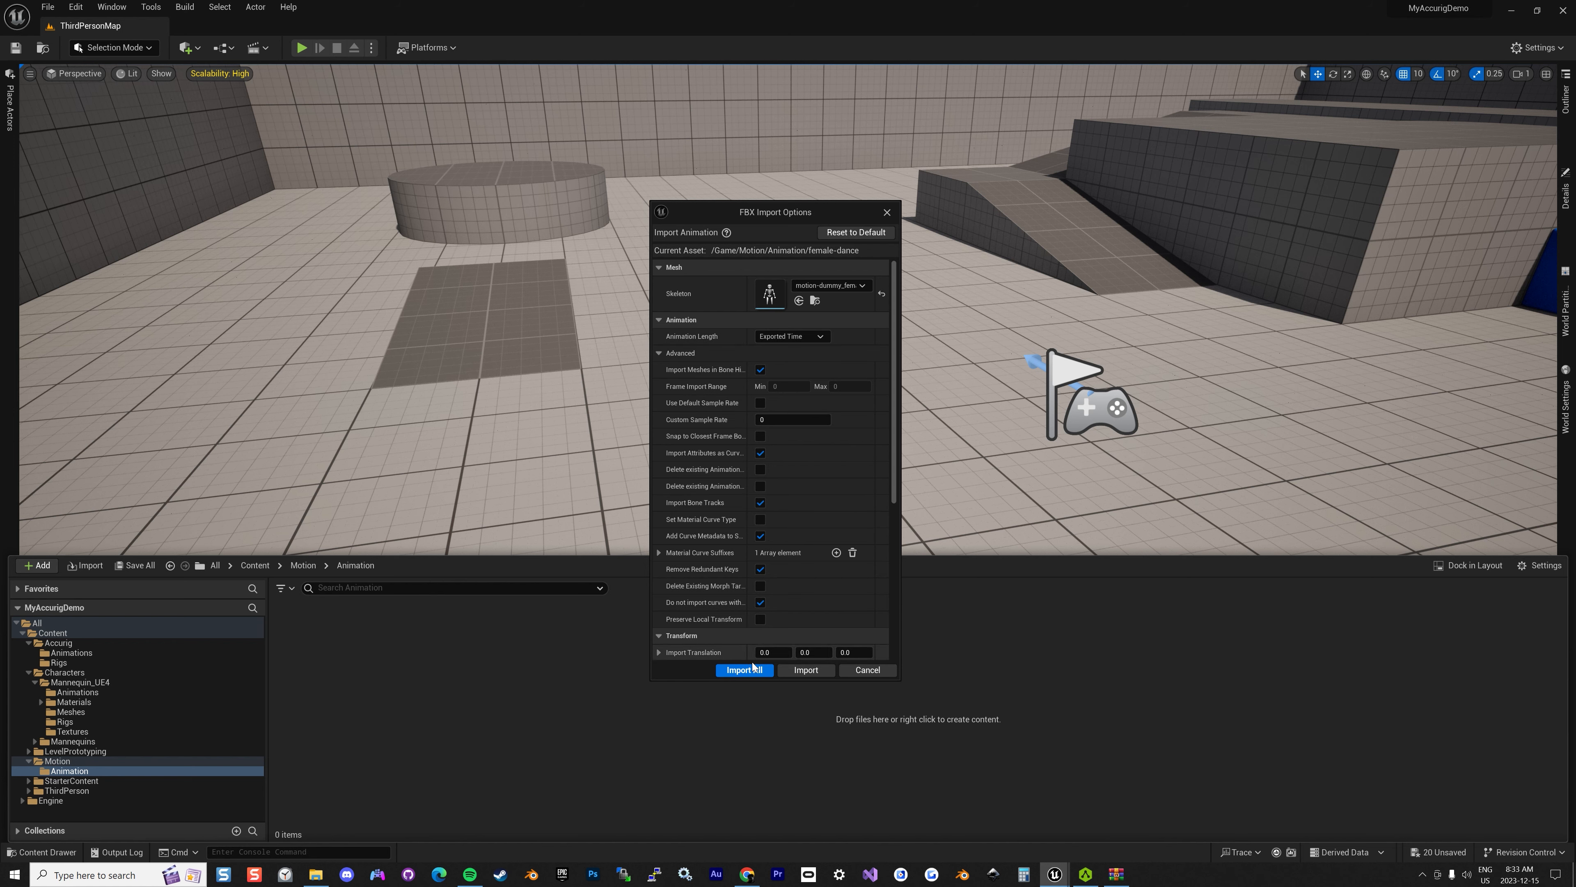
left_click(748, 672)
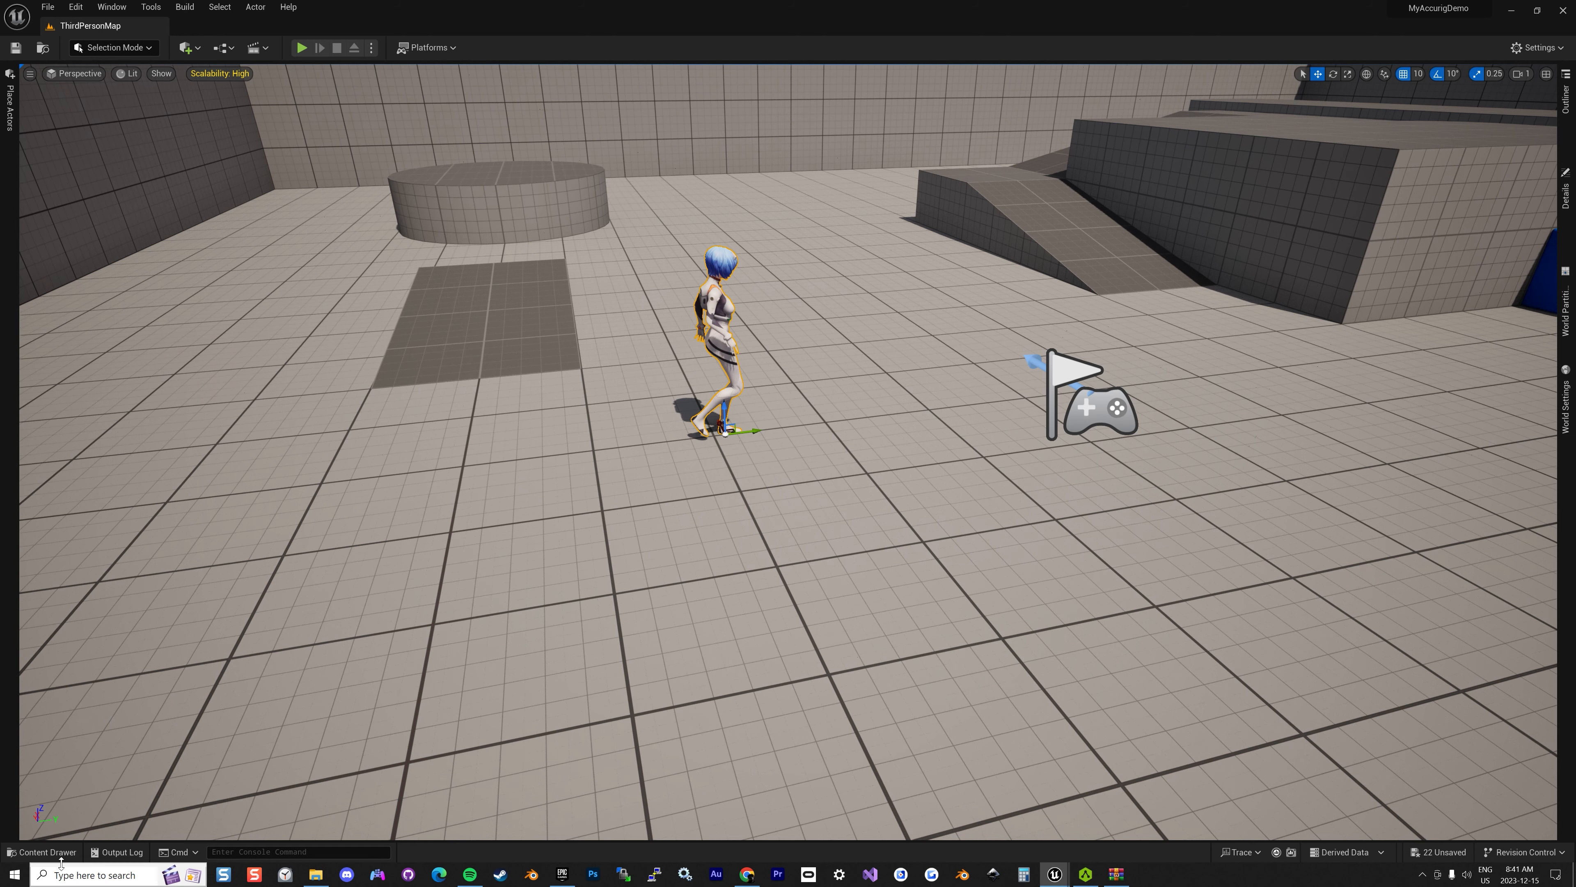
Check the imported animation sequences in Motion/Animation and open the RTG_Motion_Accurig retargeter from Accurig/Rigs
left_click(41, 851)
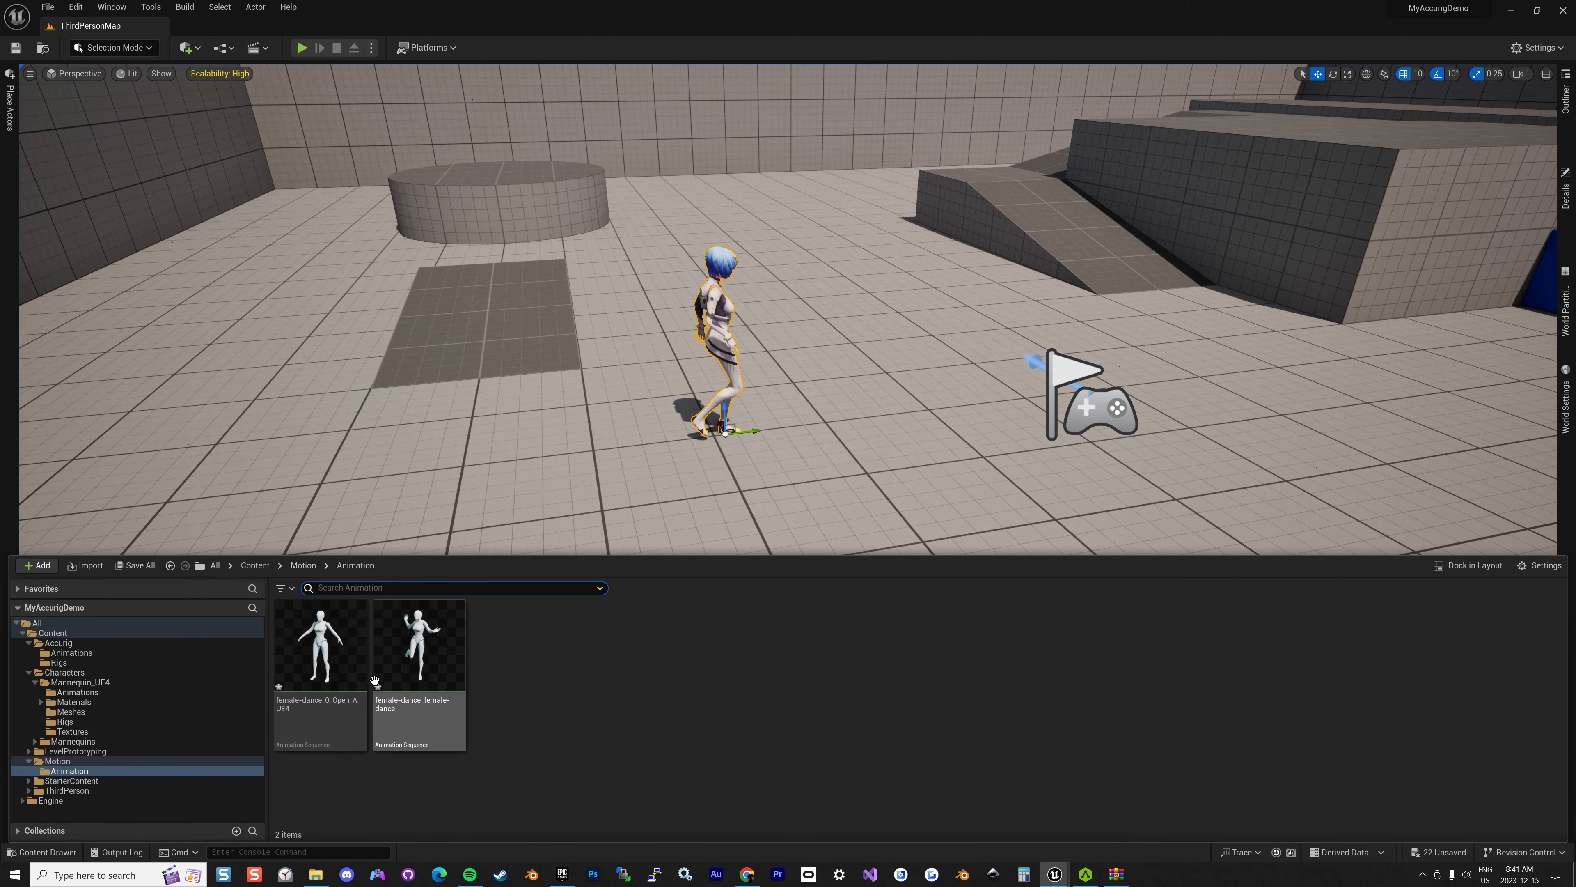
mouse_move(347, 664)
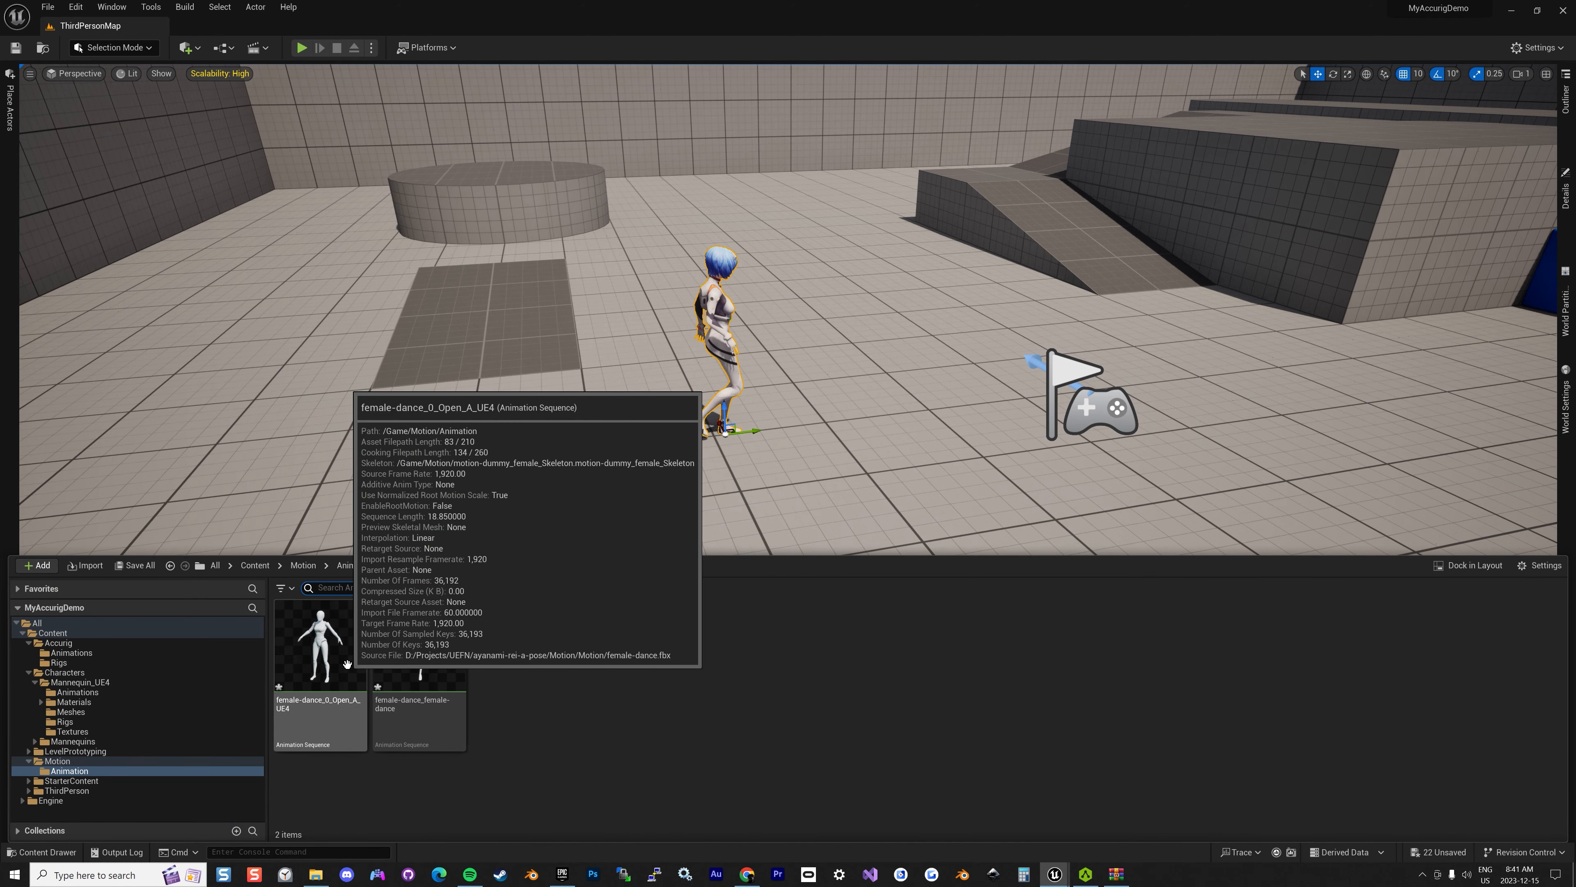
mouse_move(448, 657)
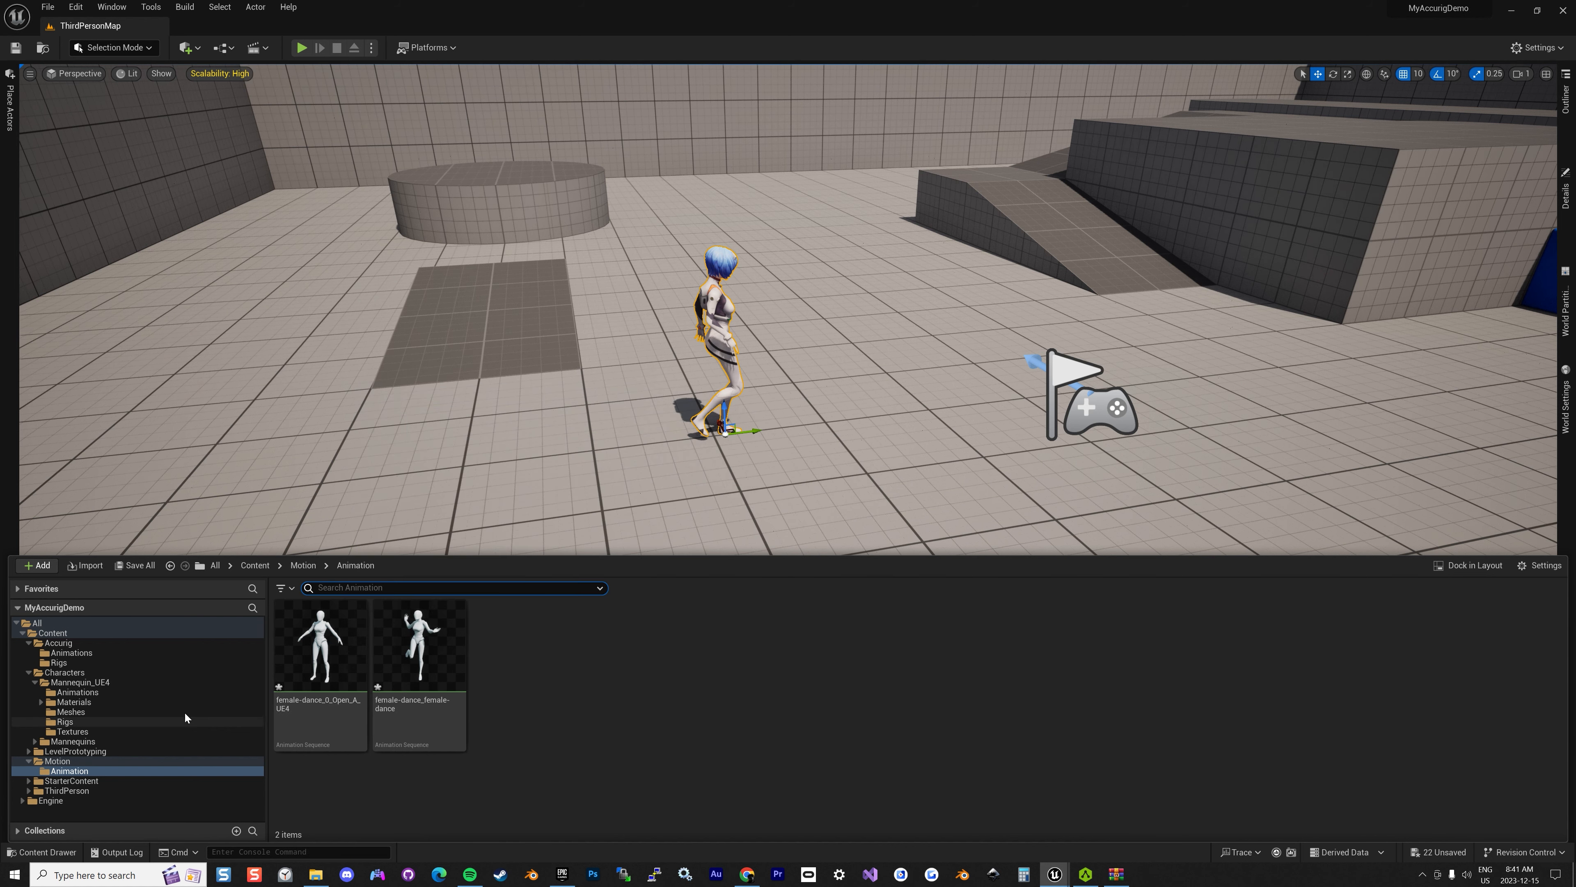
left_click(81, 644)
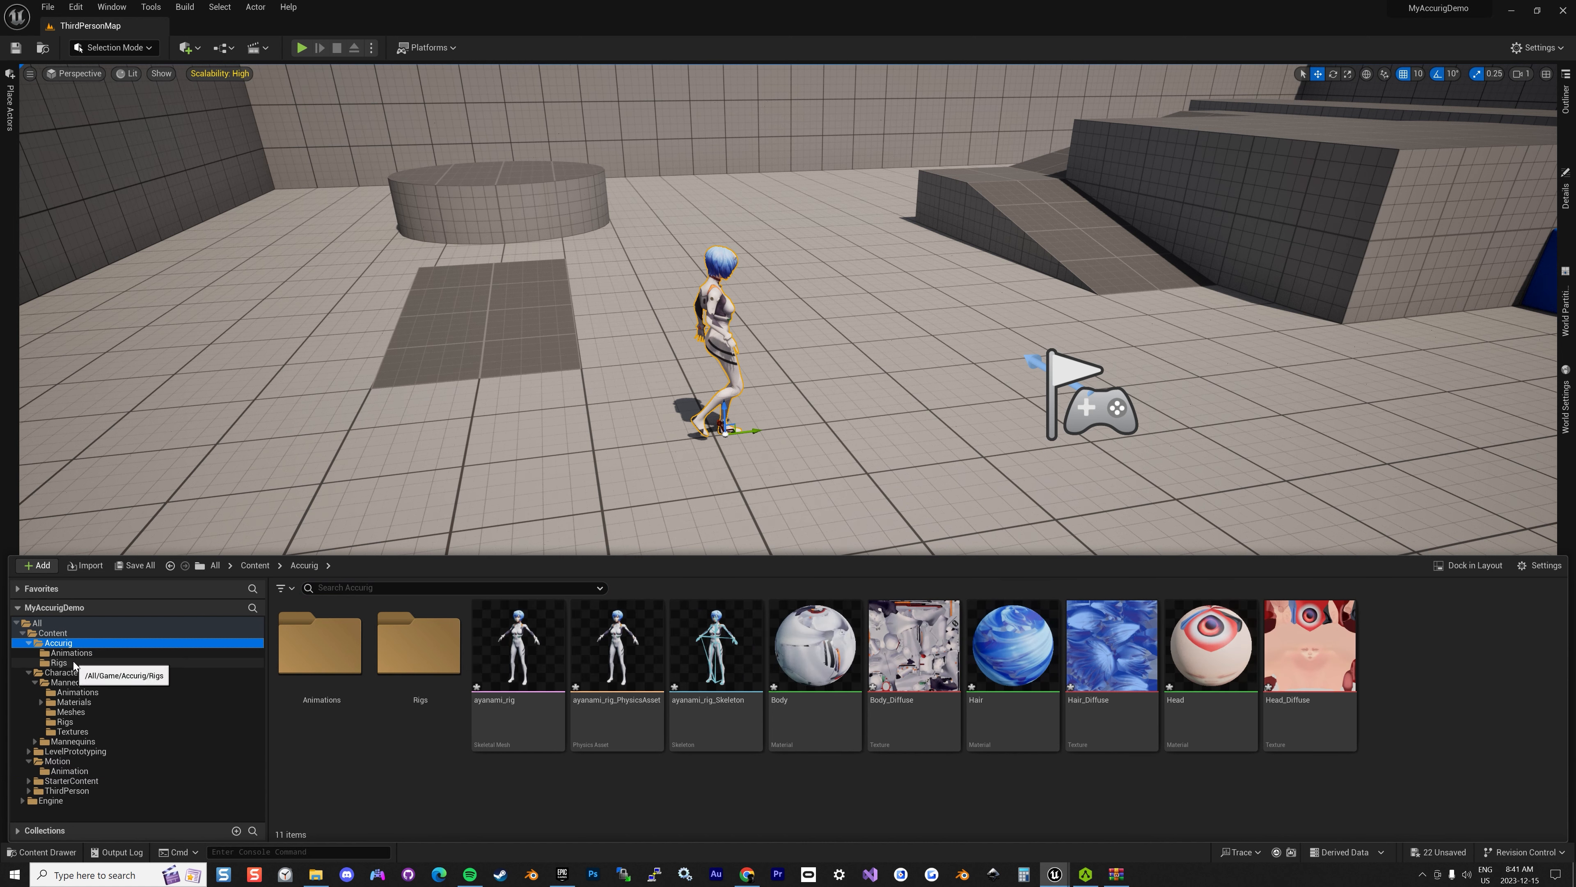
double_click(395, 716)
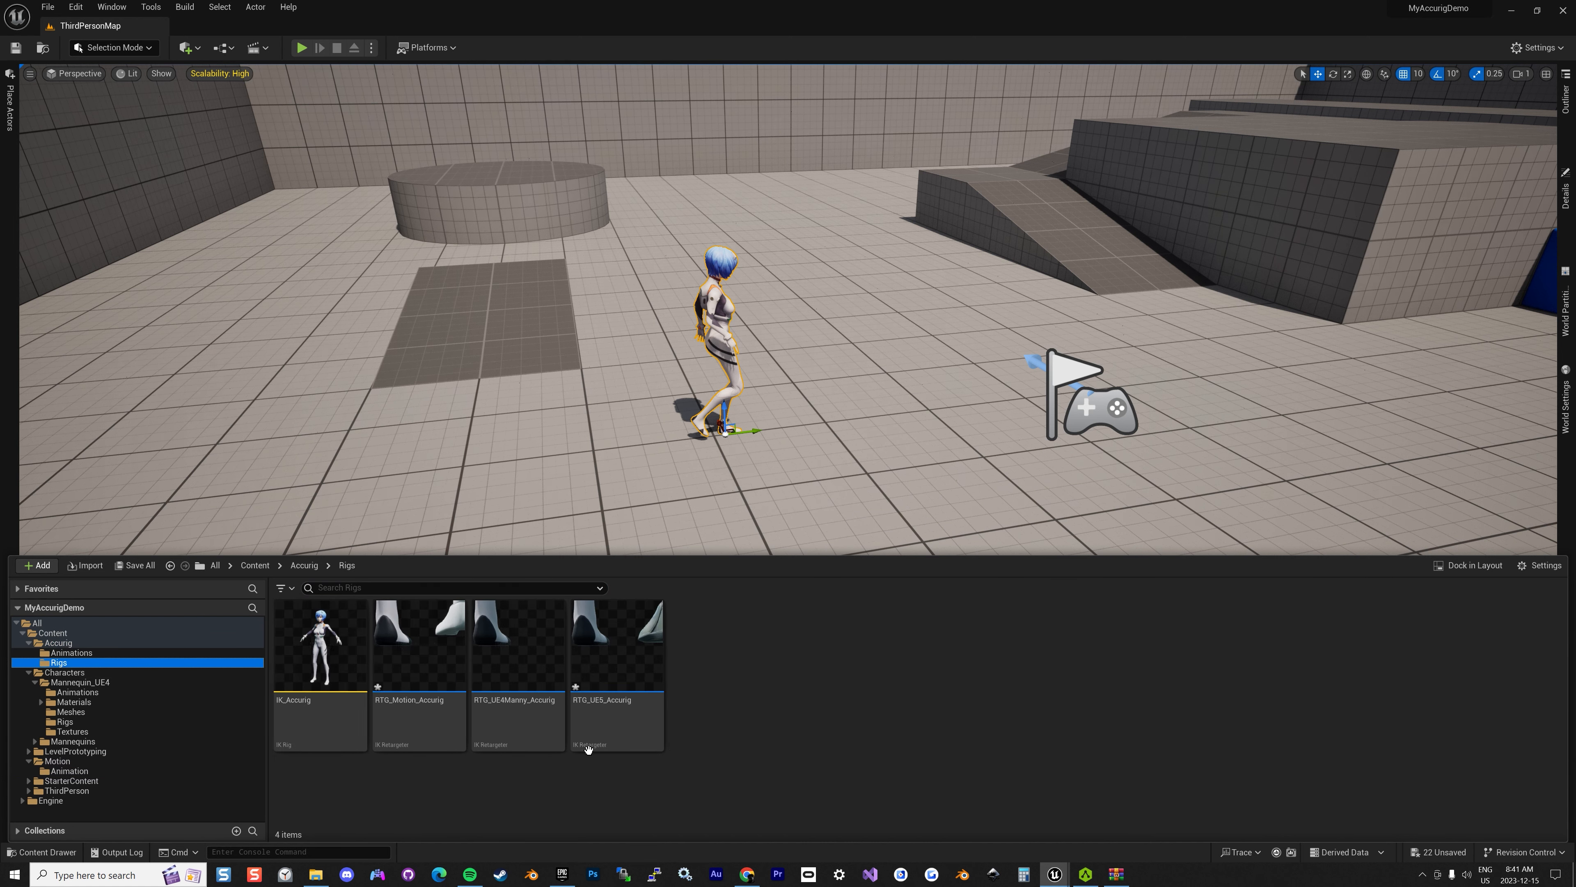
double_click(403, 708)
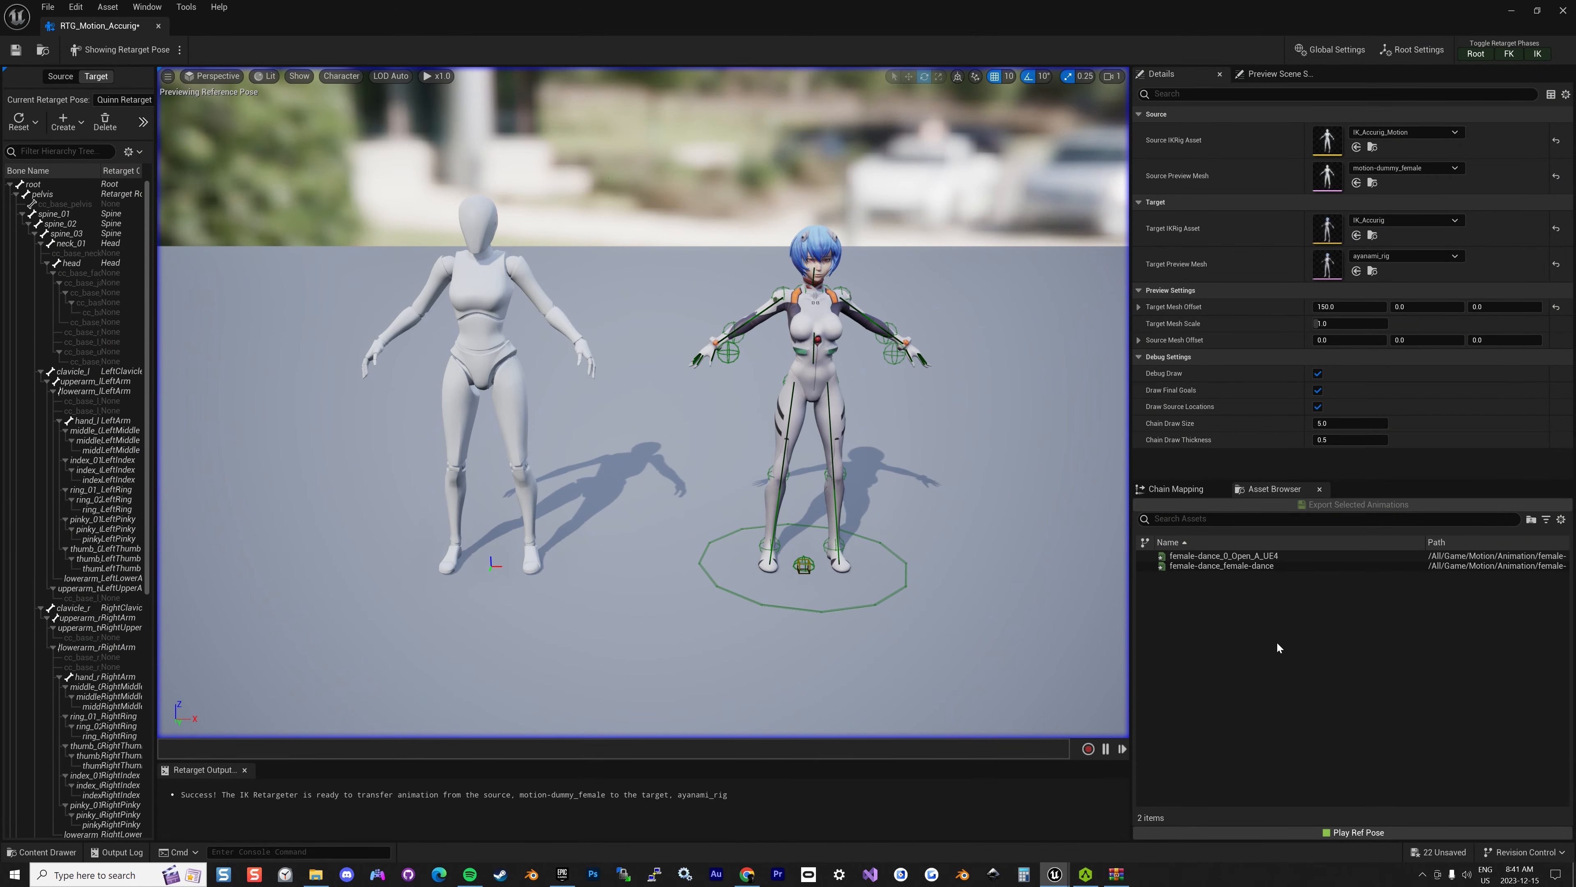
Play the female-dance_female-dance animation in the retargeter preview and pause it partway through the dance
left_click(1253, 566)
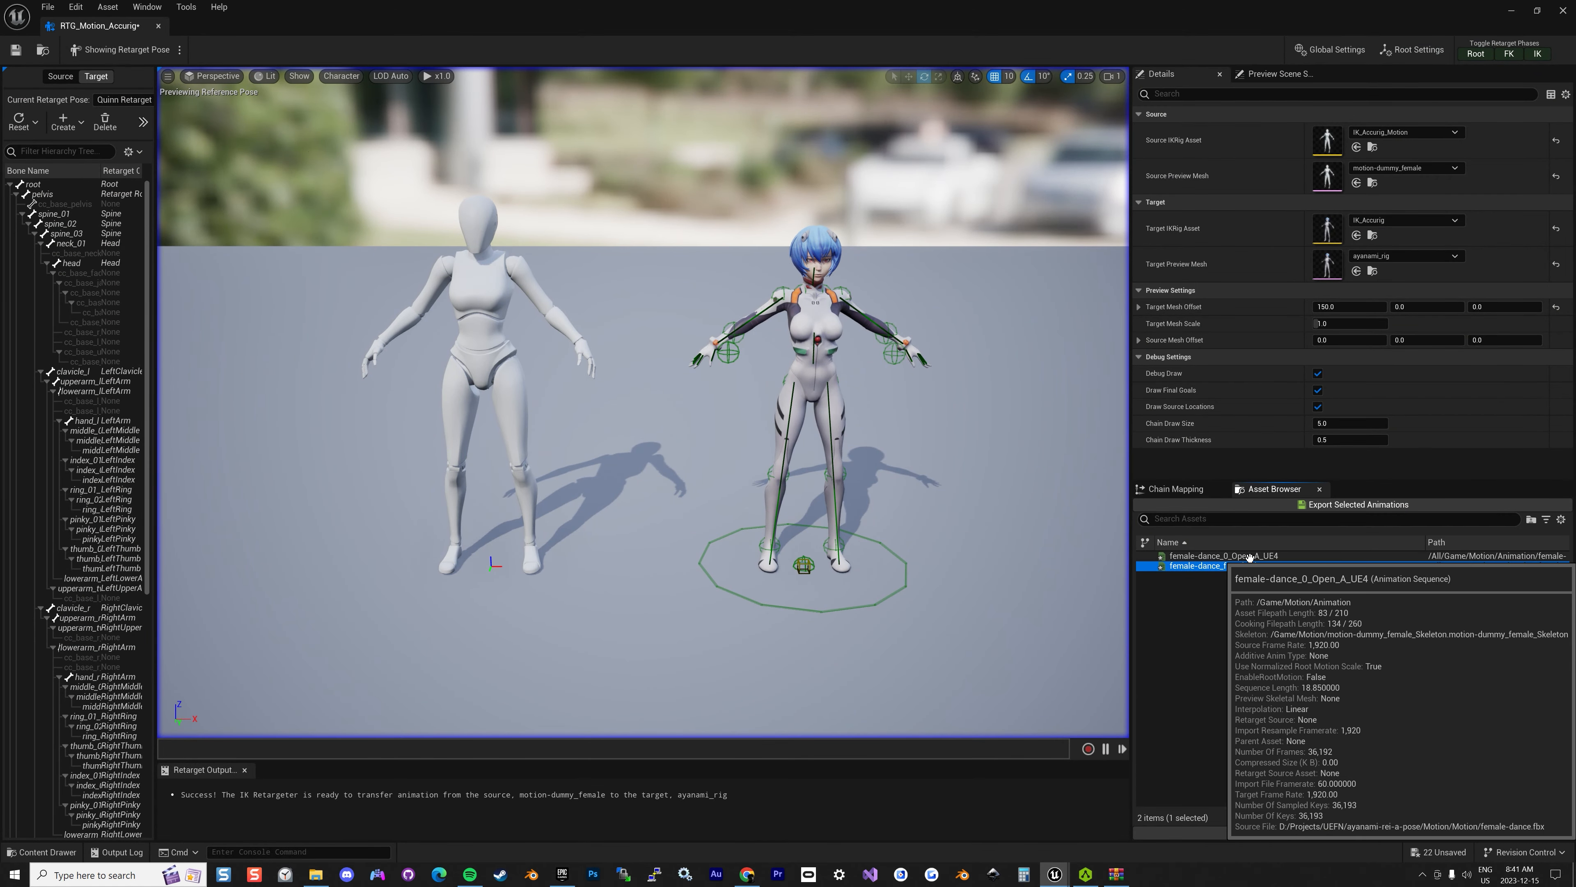
left_click(1249, 555)
left_click(1238, 565)
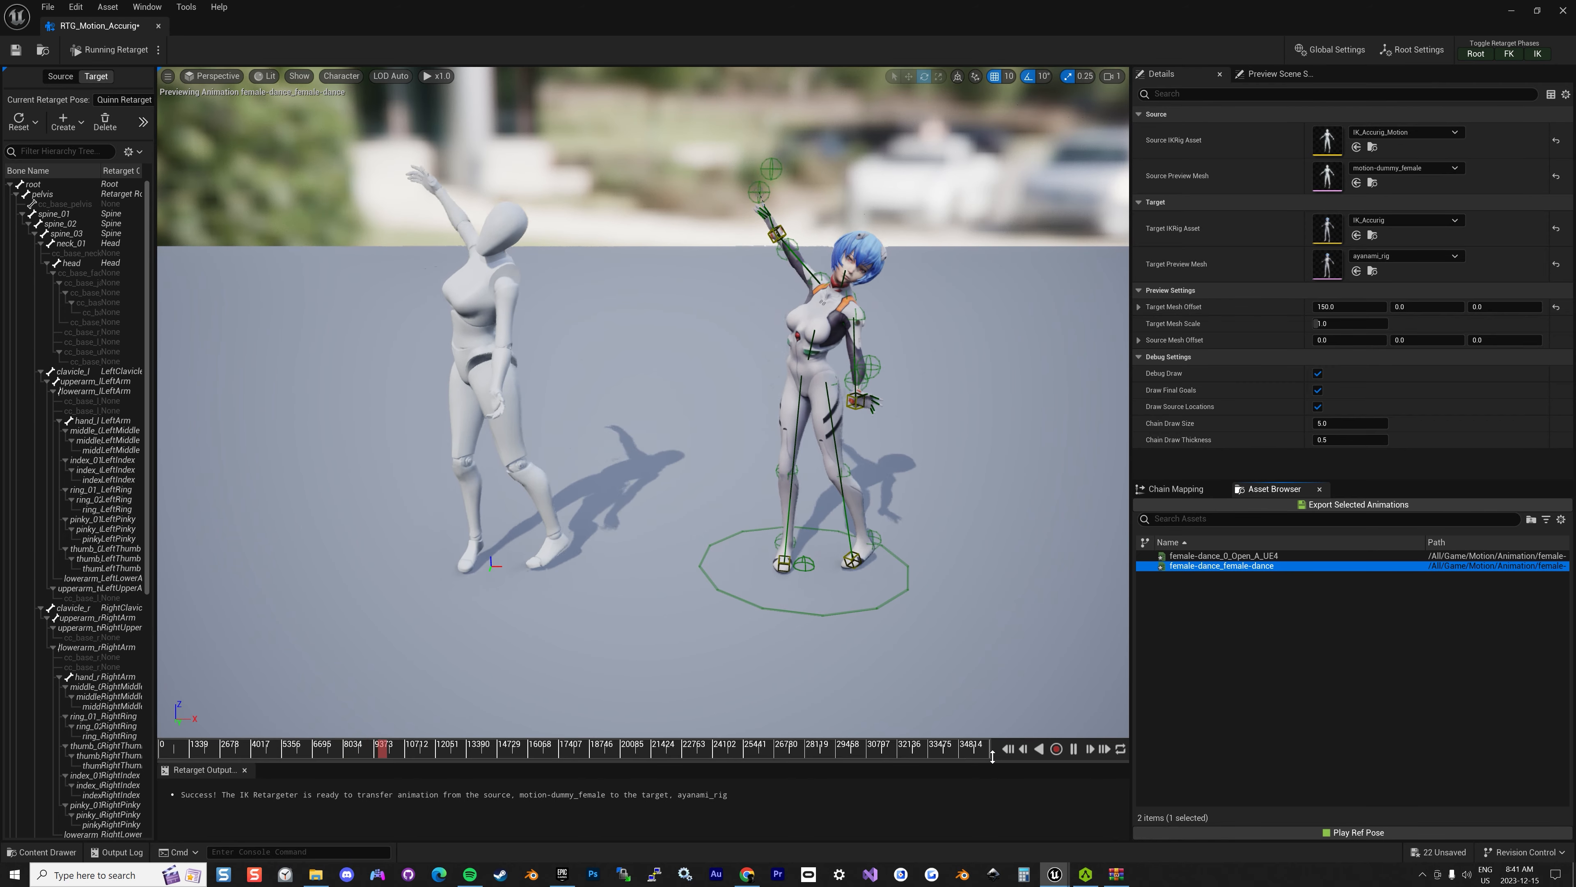
left_click(1073, 749)
Set the IK static rotation offset's second value to about -13.18 for the LeftArm chain and about -13.96 for the RightArm chain
left_click_drag(961, 517, 979, 463)
left_click_drag(716, 339, 1008, 345)
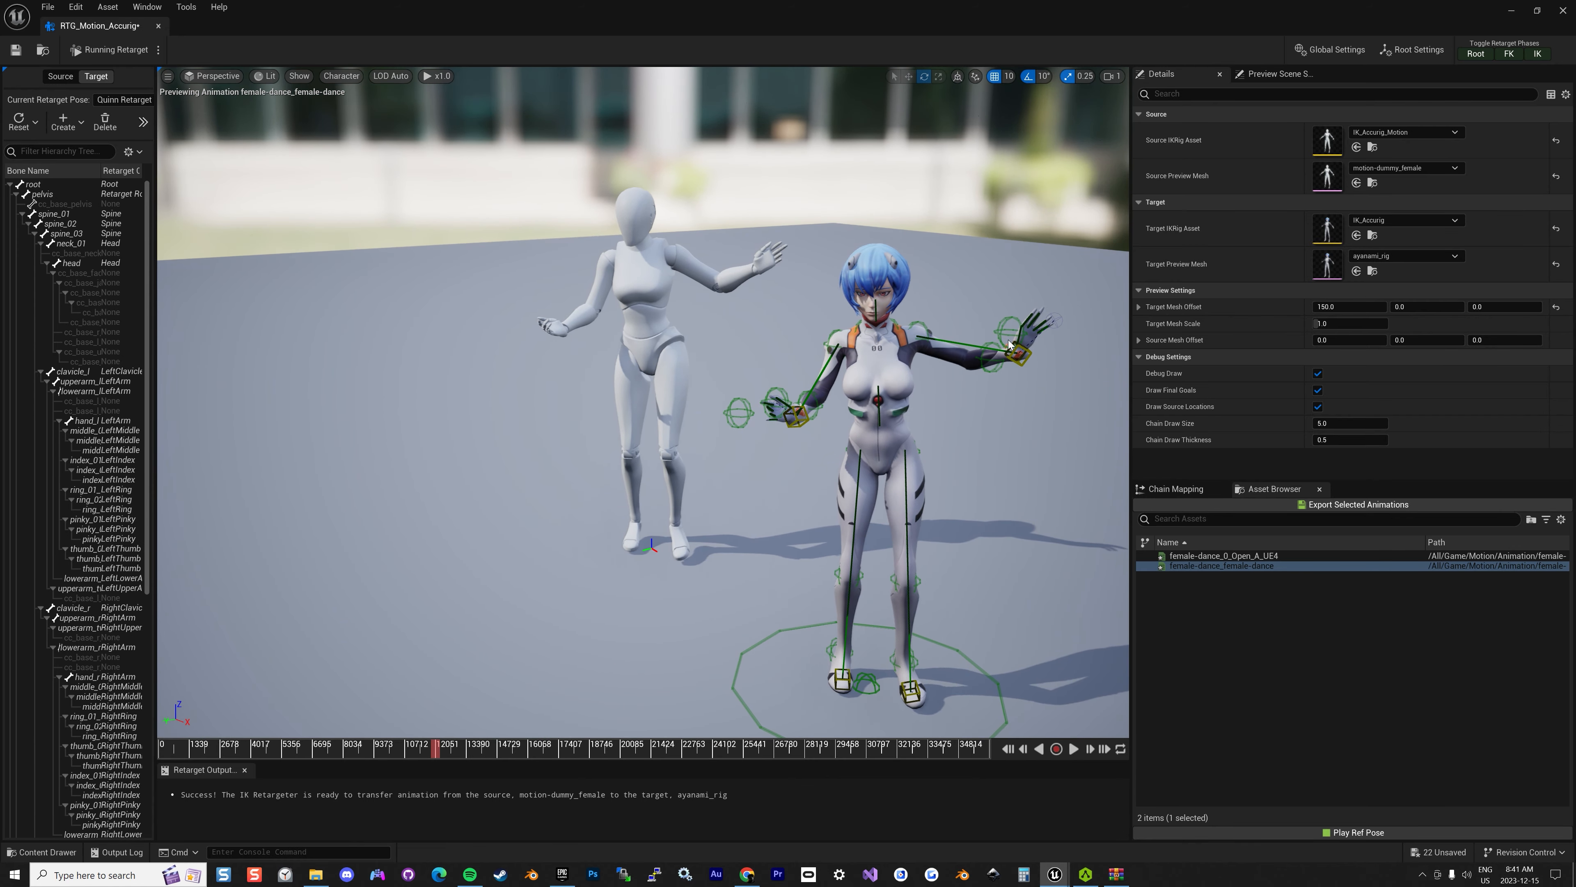
left_click(1020, 348)
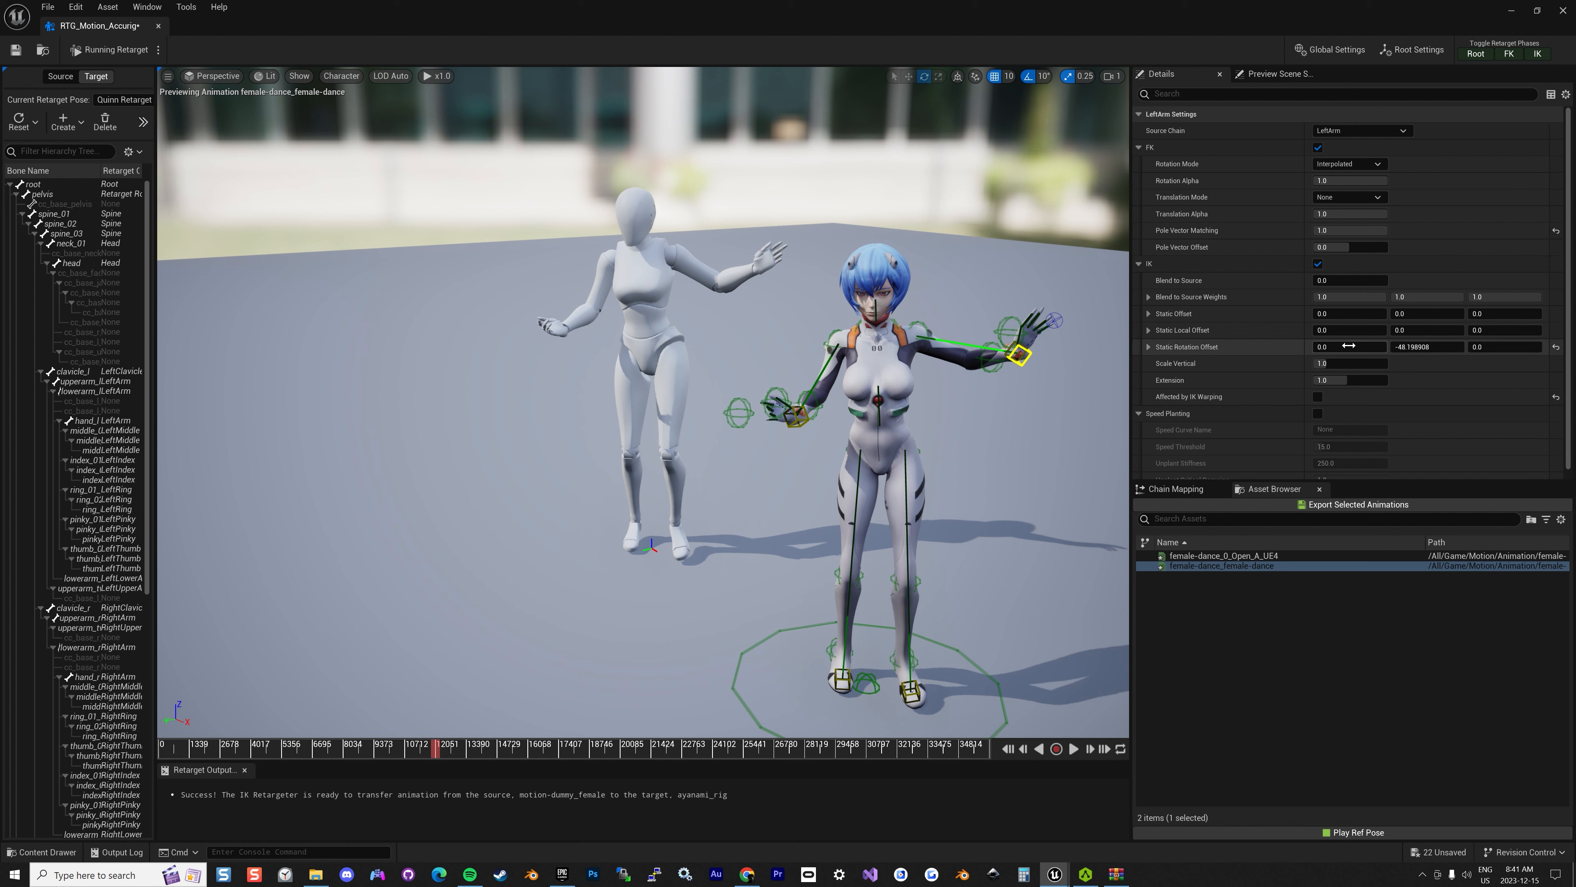
left_click(1413, 348)
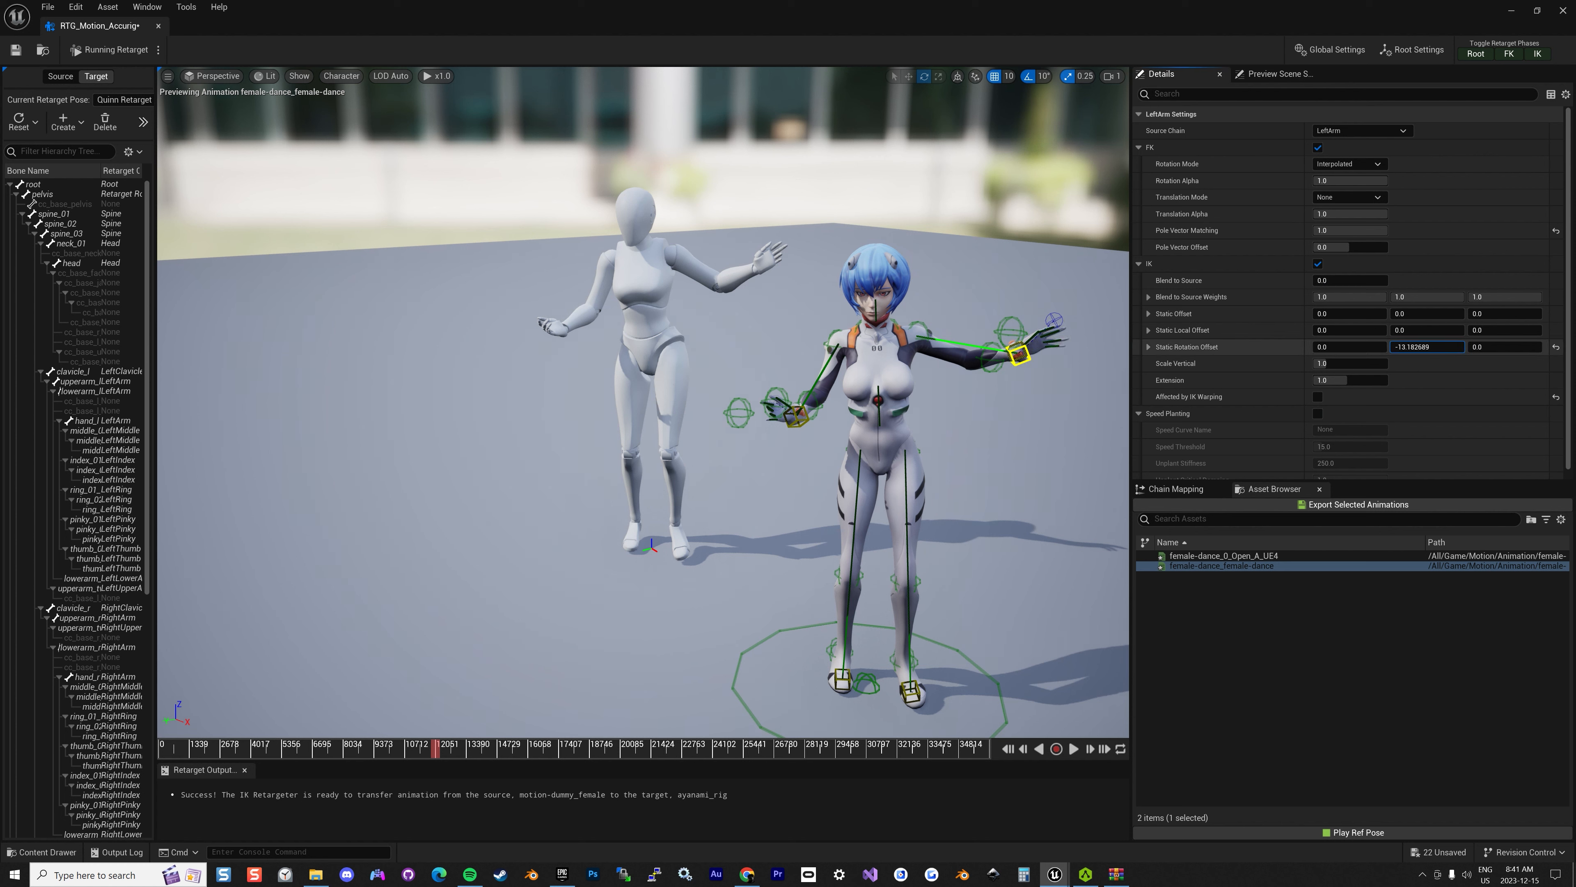
left_click(798, 414)
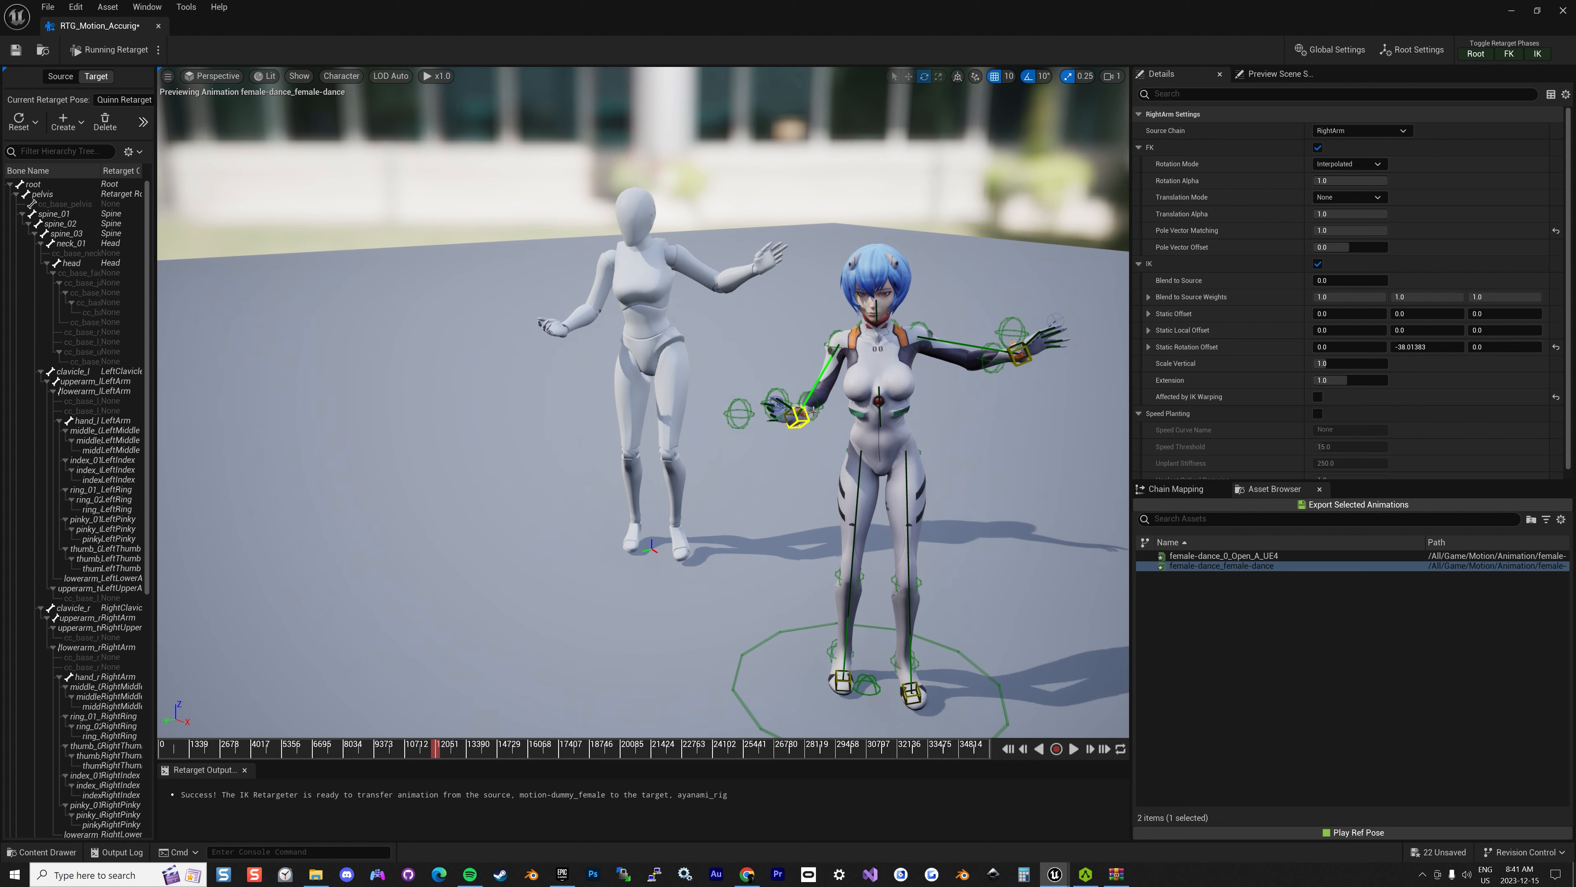
left_click_drag(1425, 348, 1446, 348)
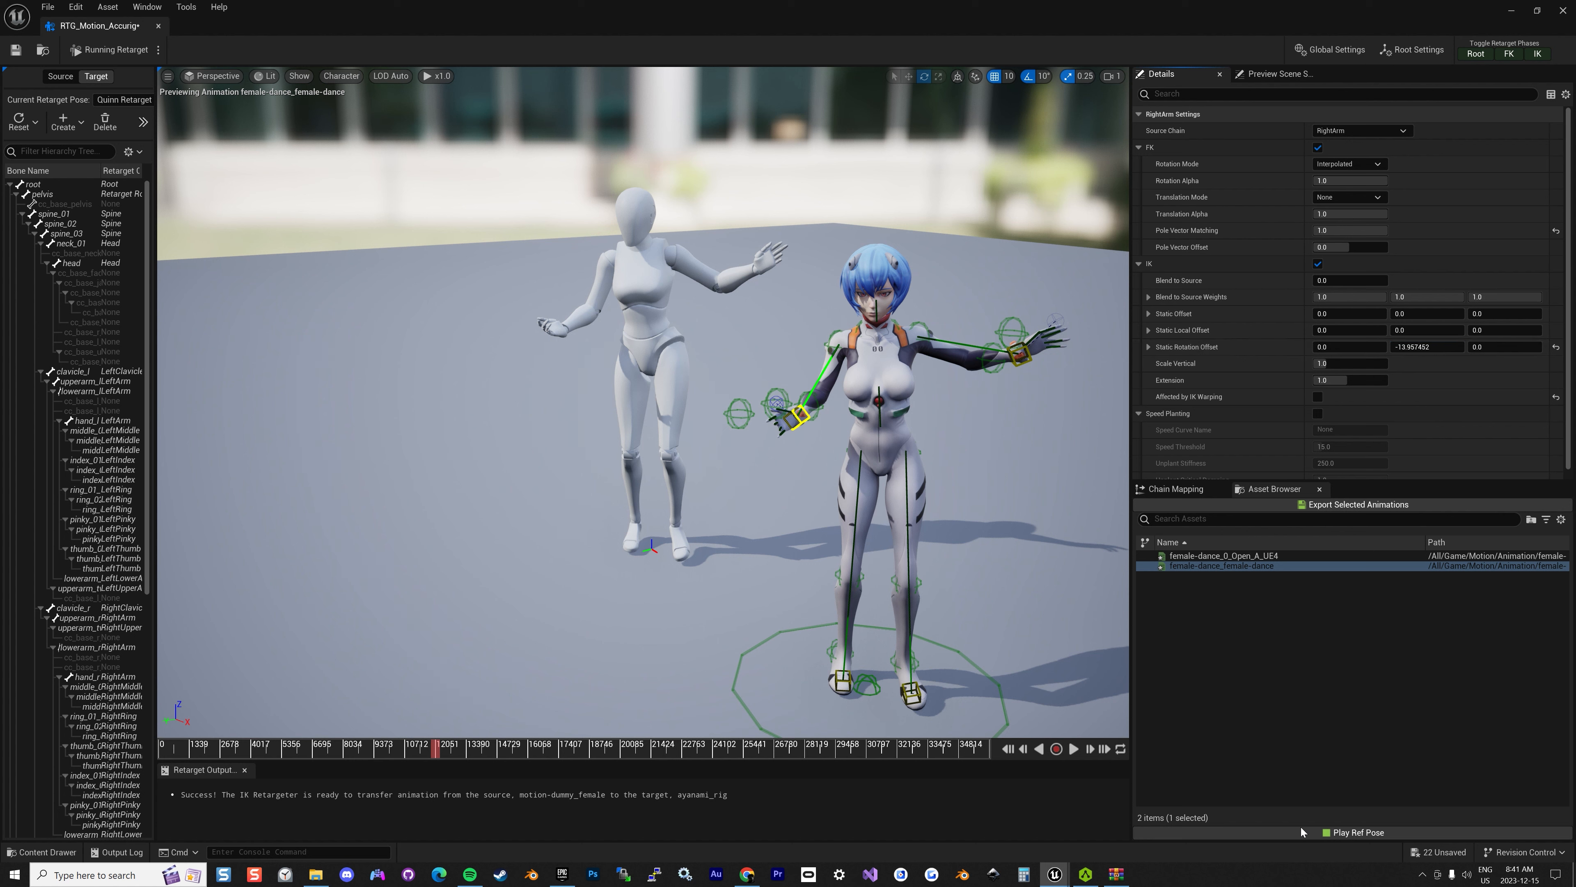
Export the retargeted female-dance_female-dance animation into the Accurig/Animations folder
left_click(1358, 504)
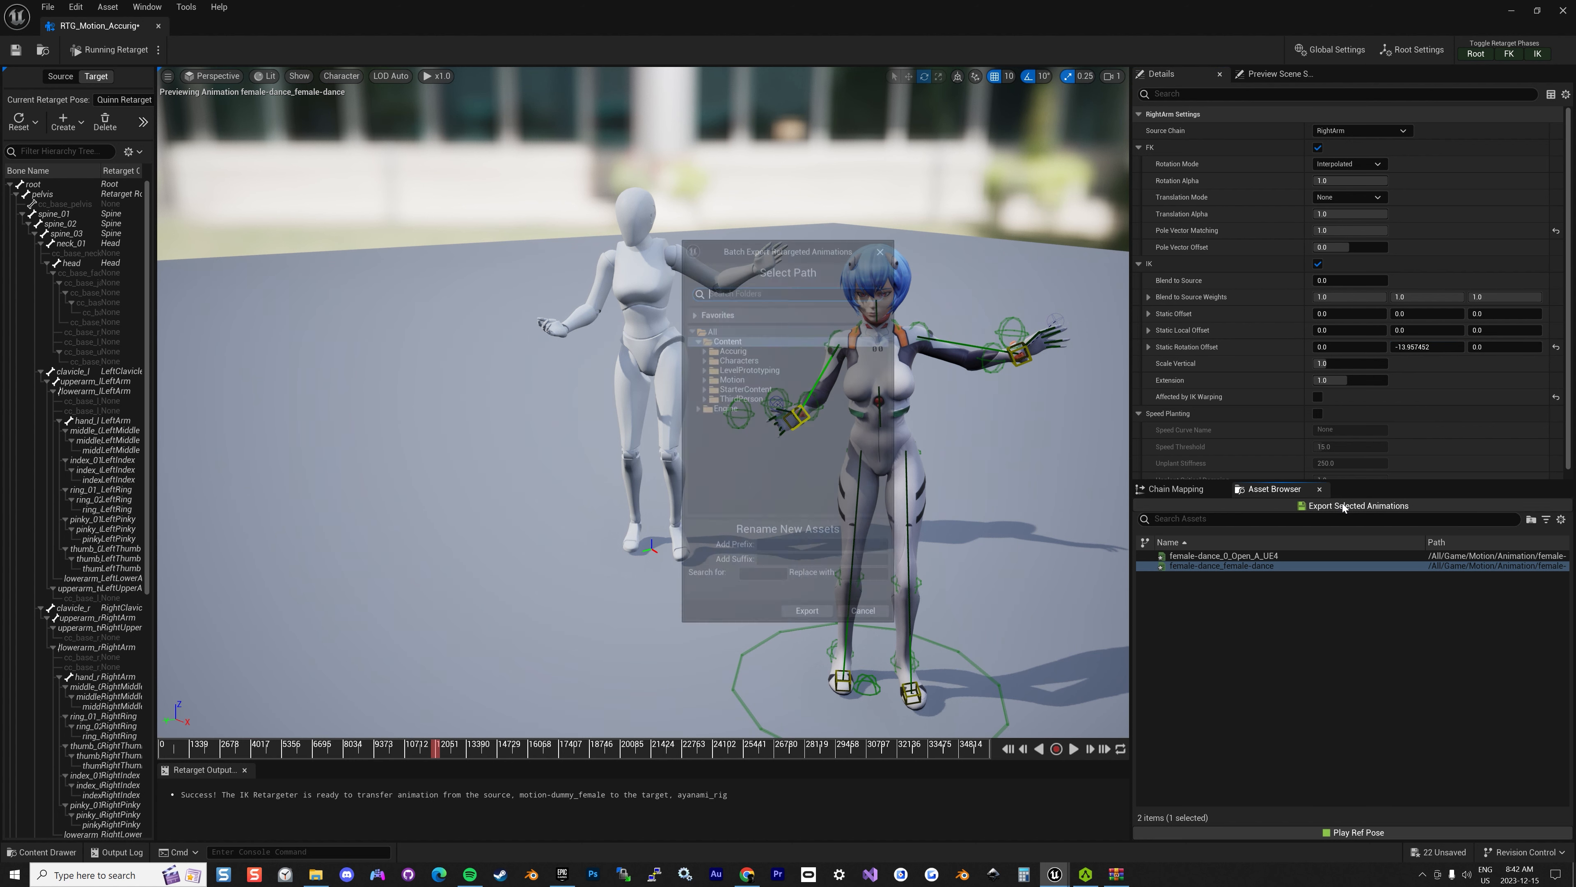
double_click(732, 349)
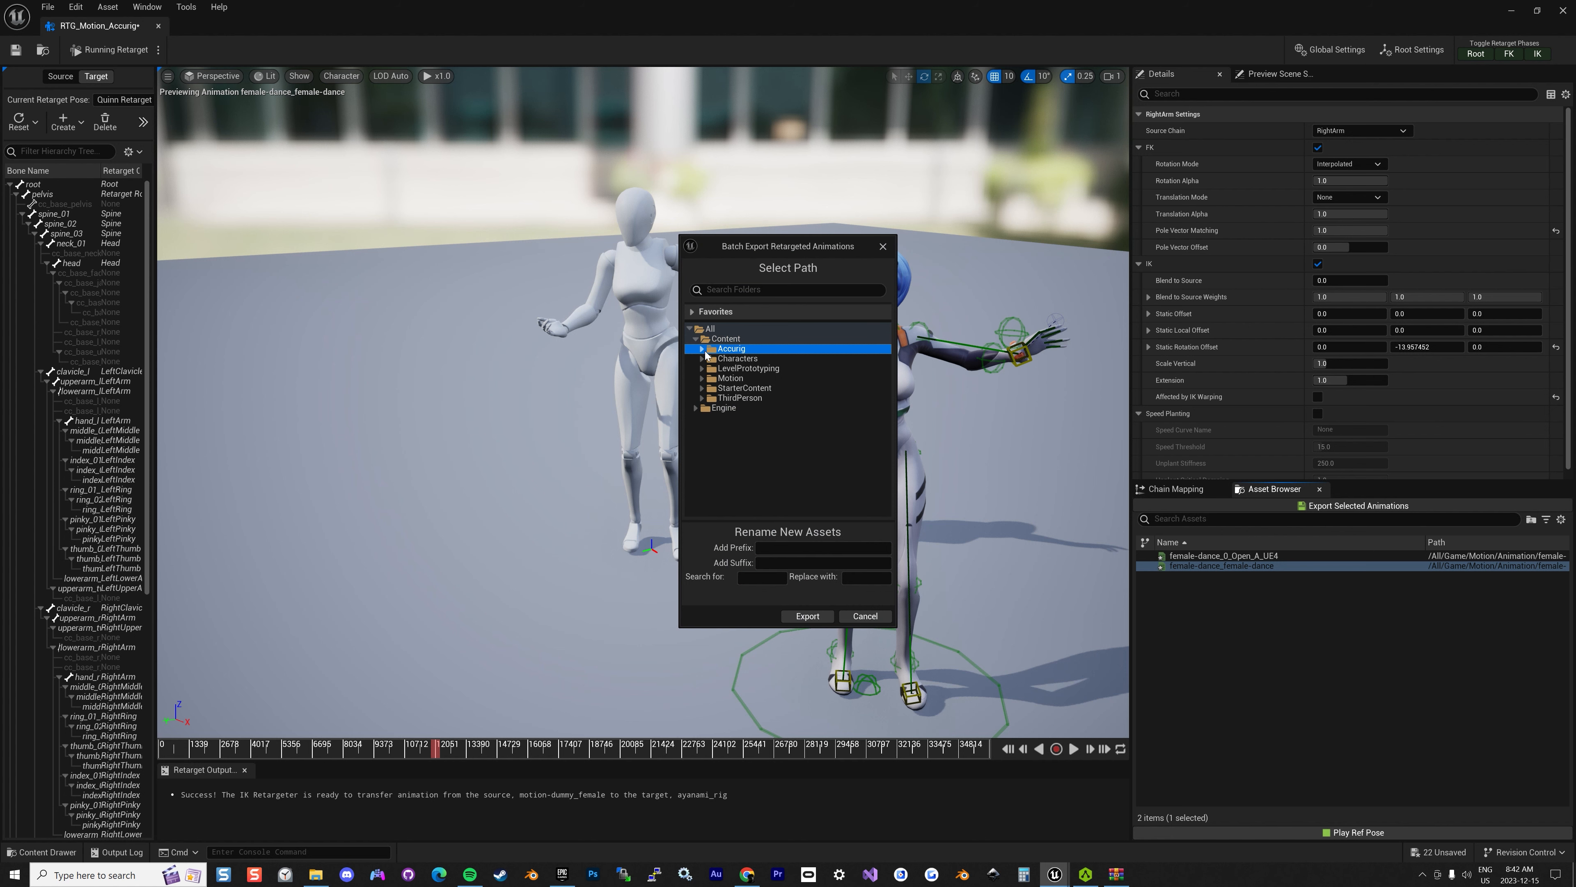
left_click(747, 360)
left_click(805, 616)
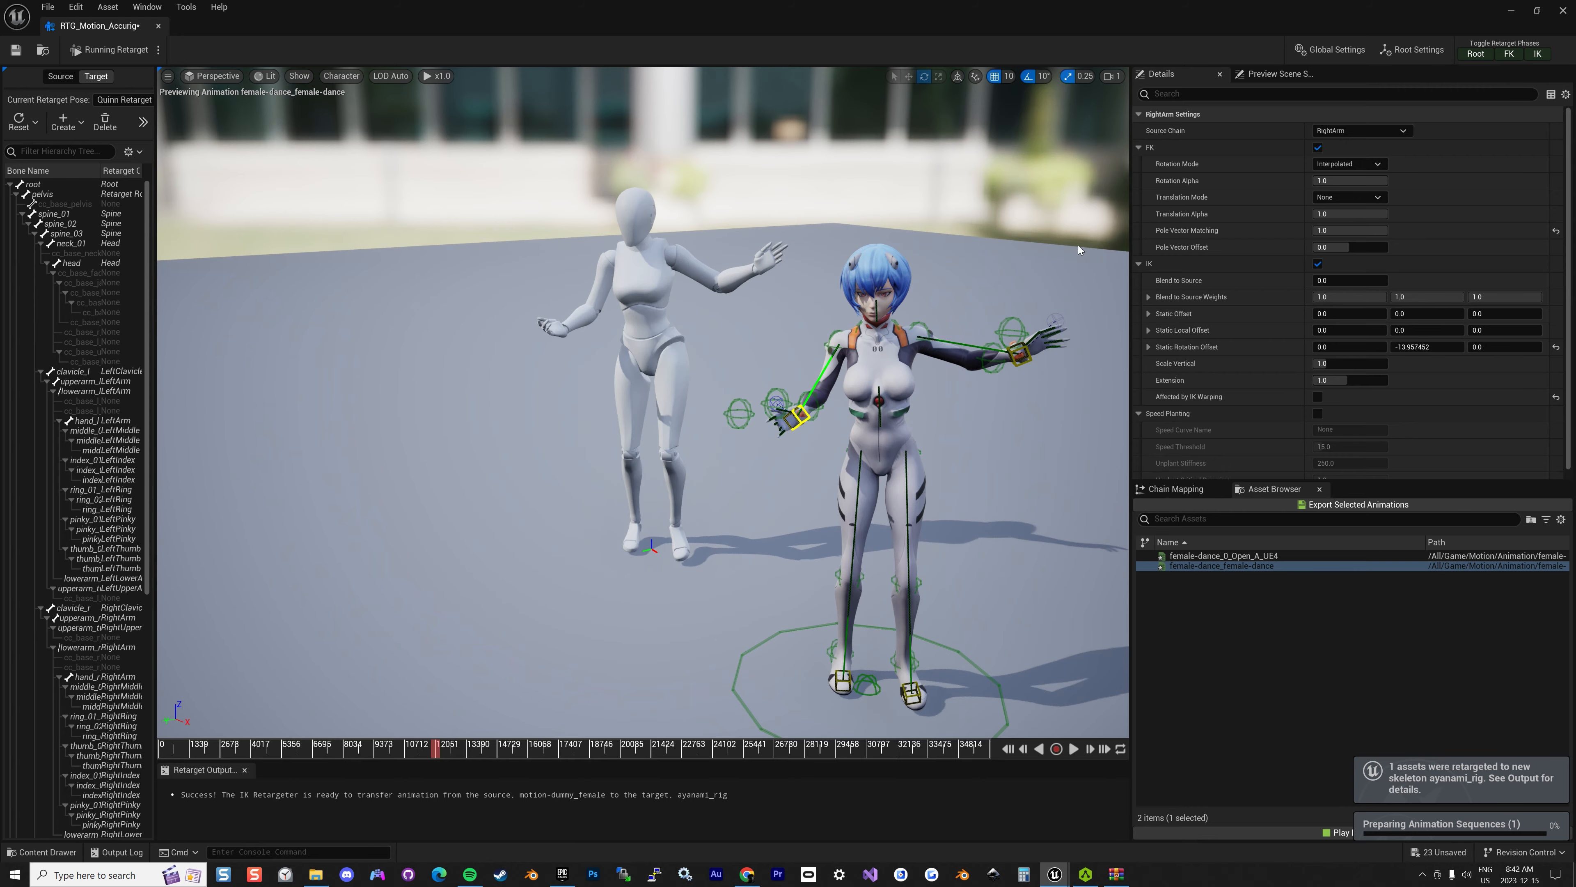
In the level, set the Anim to Play of ayanami_rig's SkeletalMeshComponent to female-dance_female-dance
left_click(1511, 11)
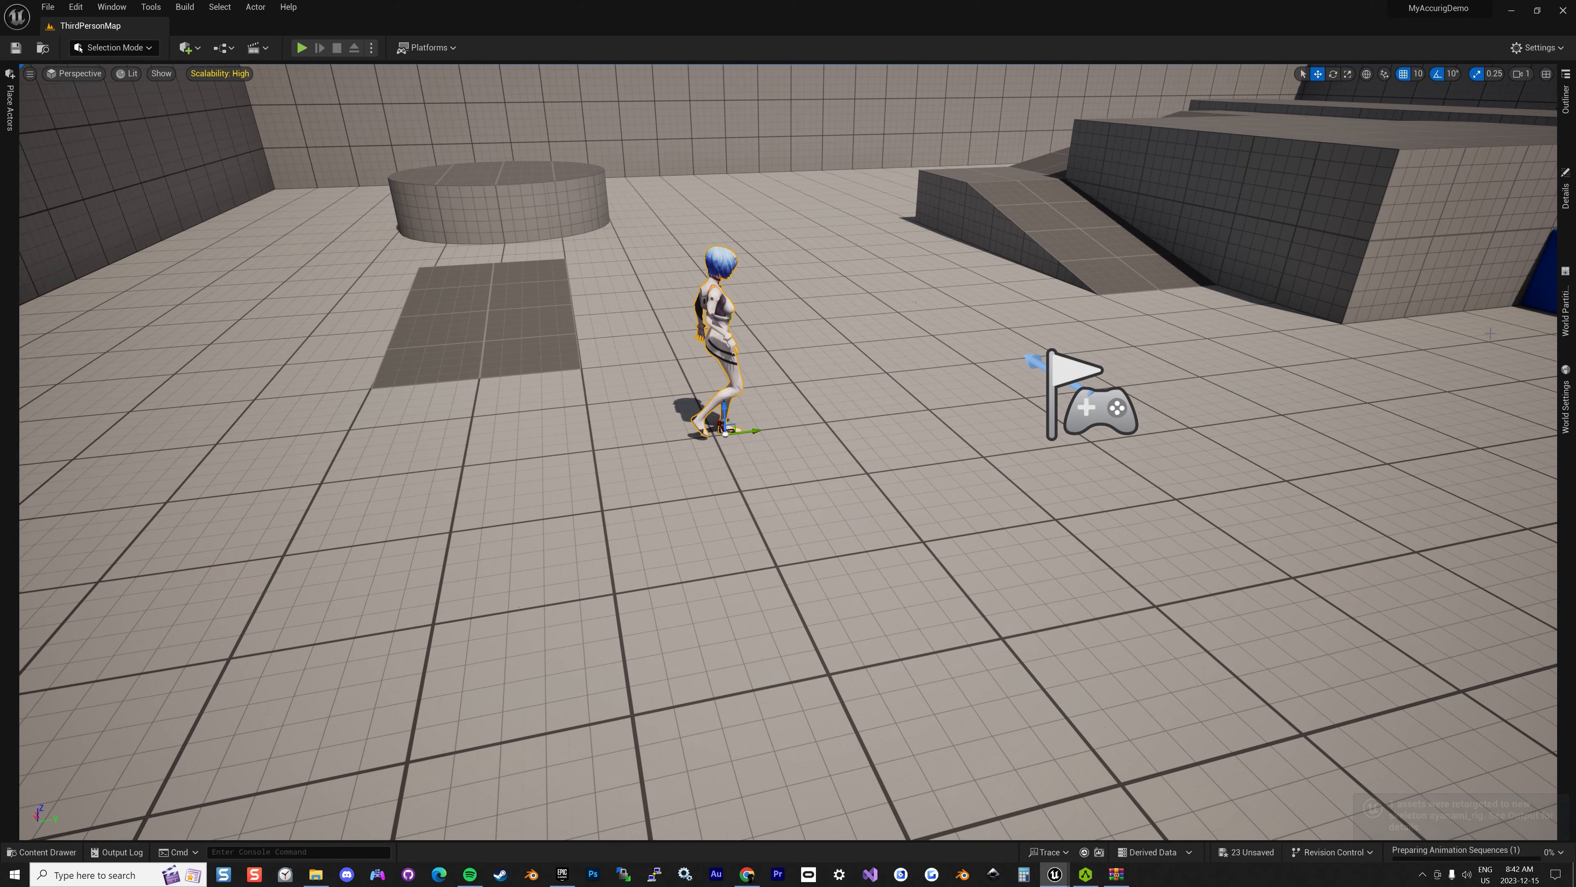
left_click(1565, 189)
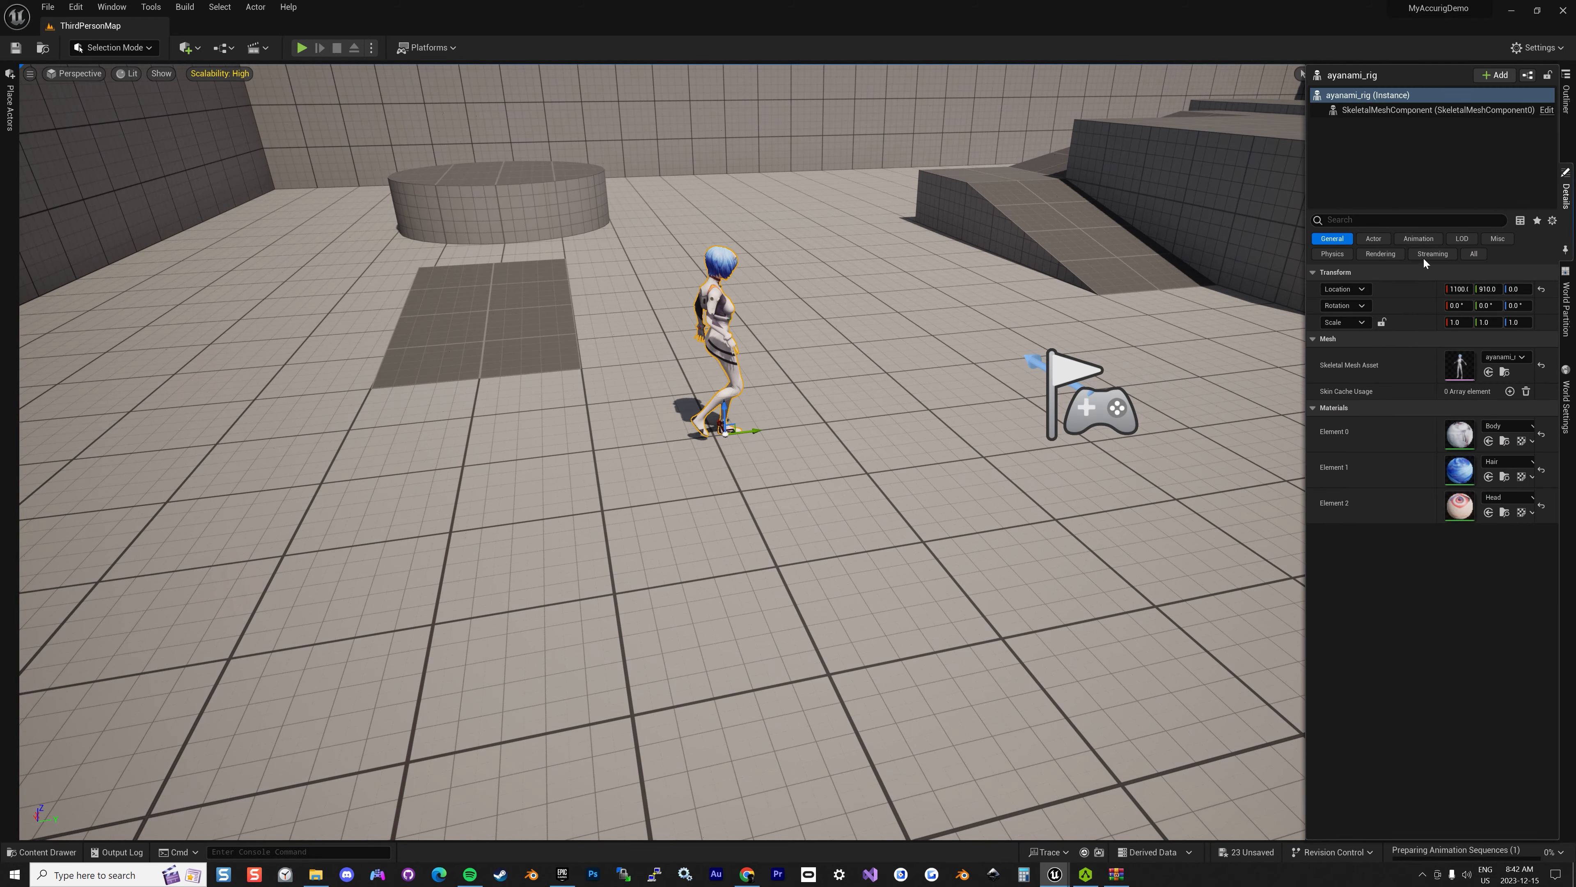
left_click(1390, 110)
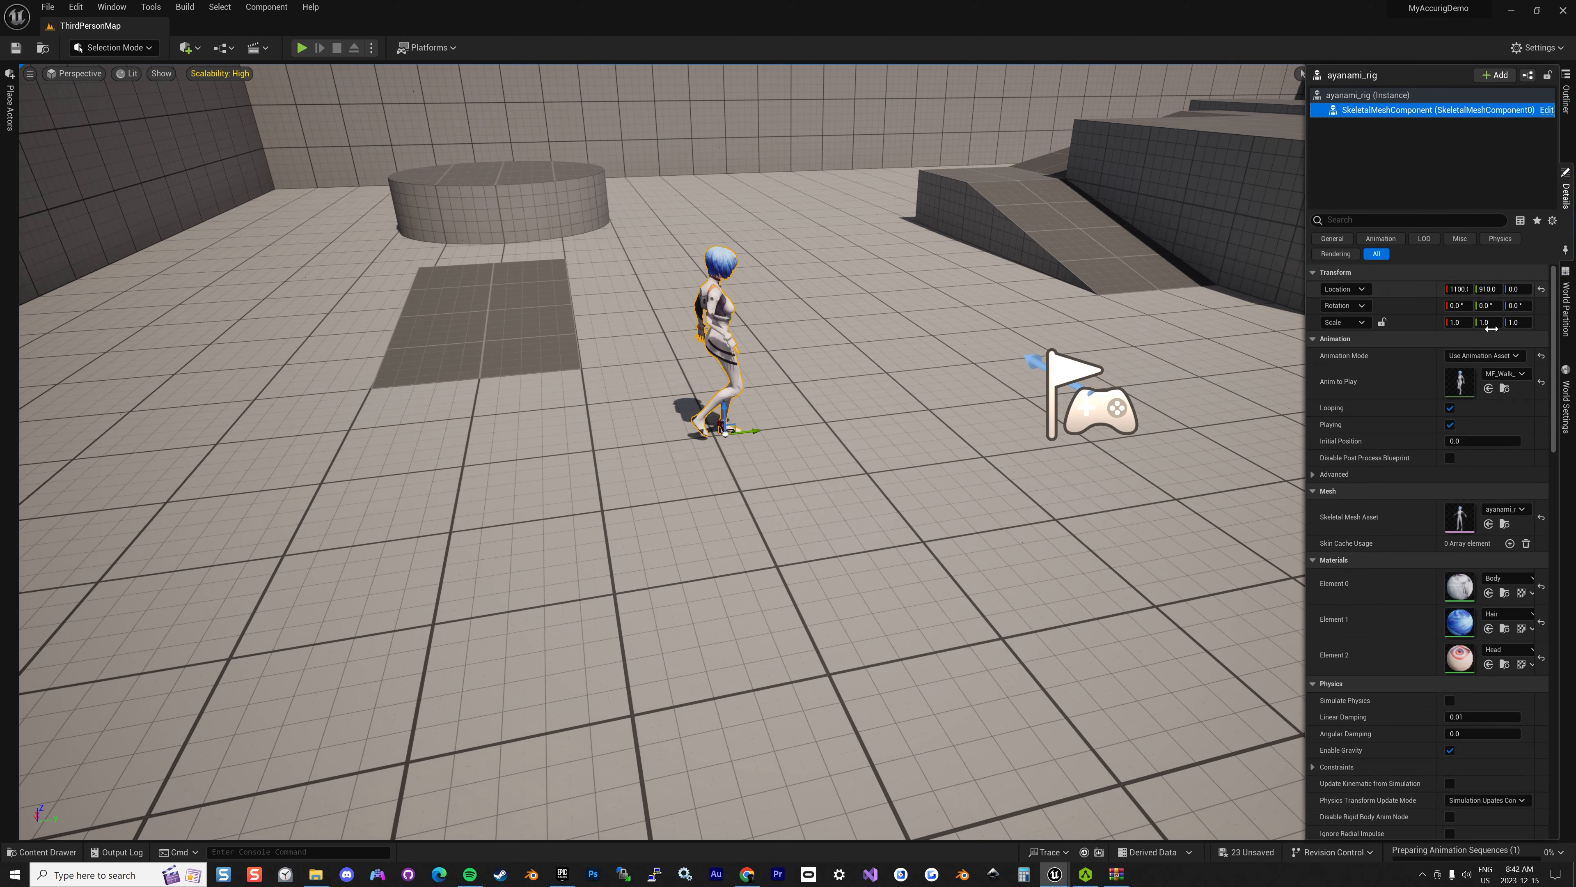
left_click(1505, 373)
mouse_move(1481, 709)
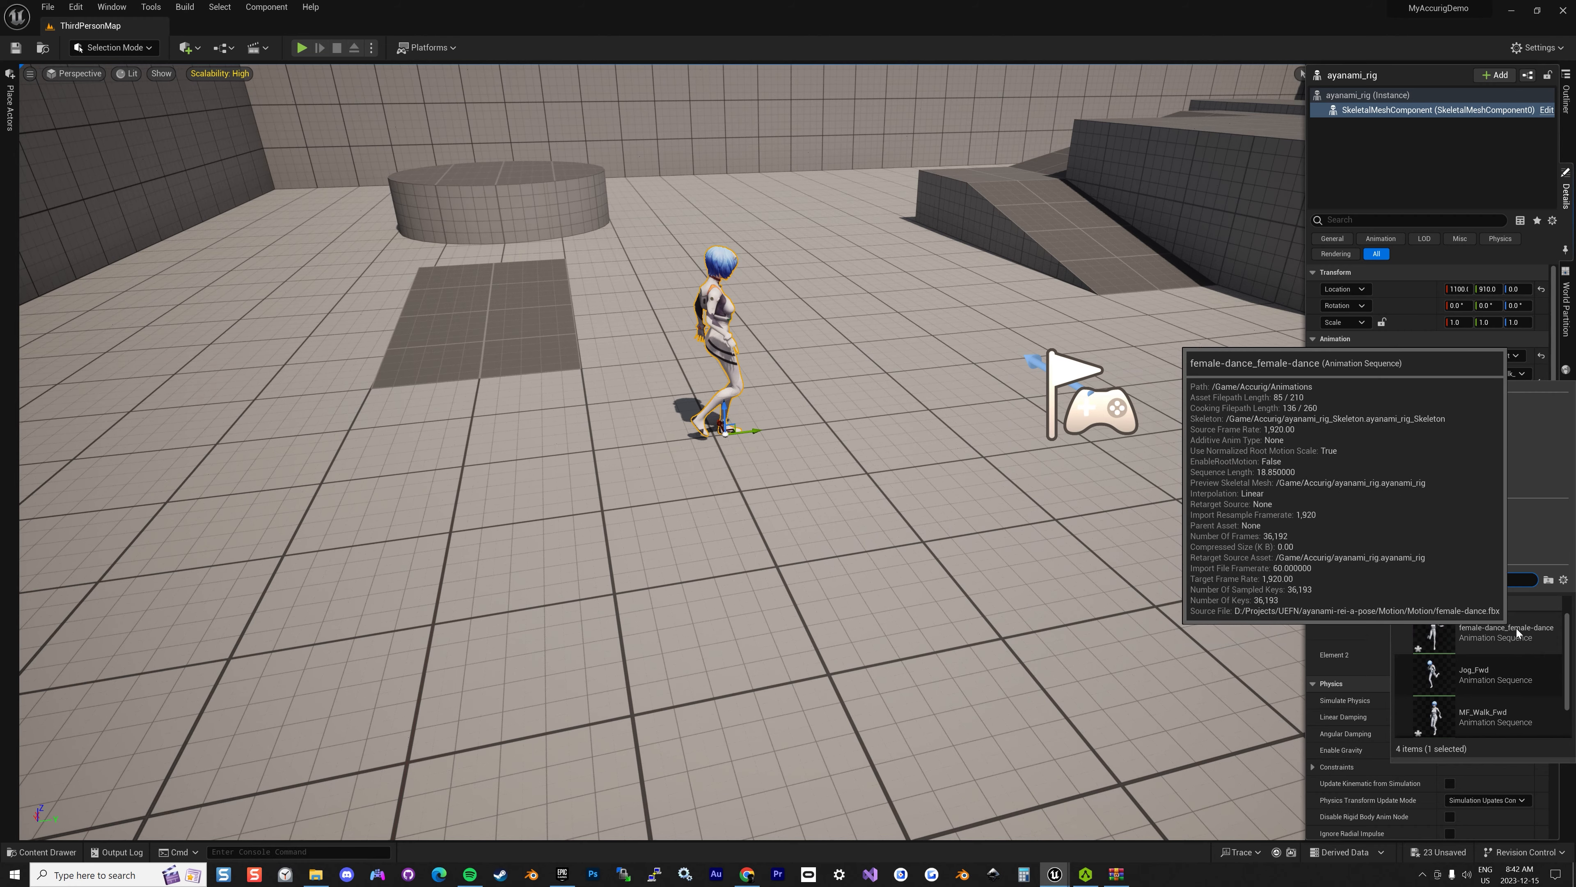
left_click(1519, 628)
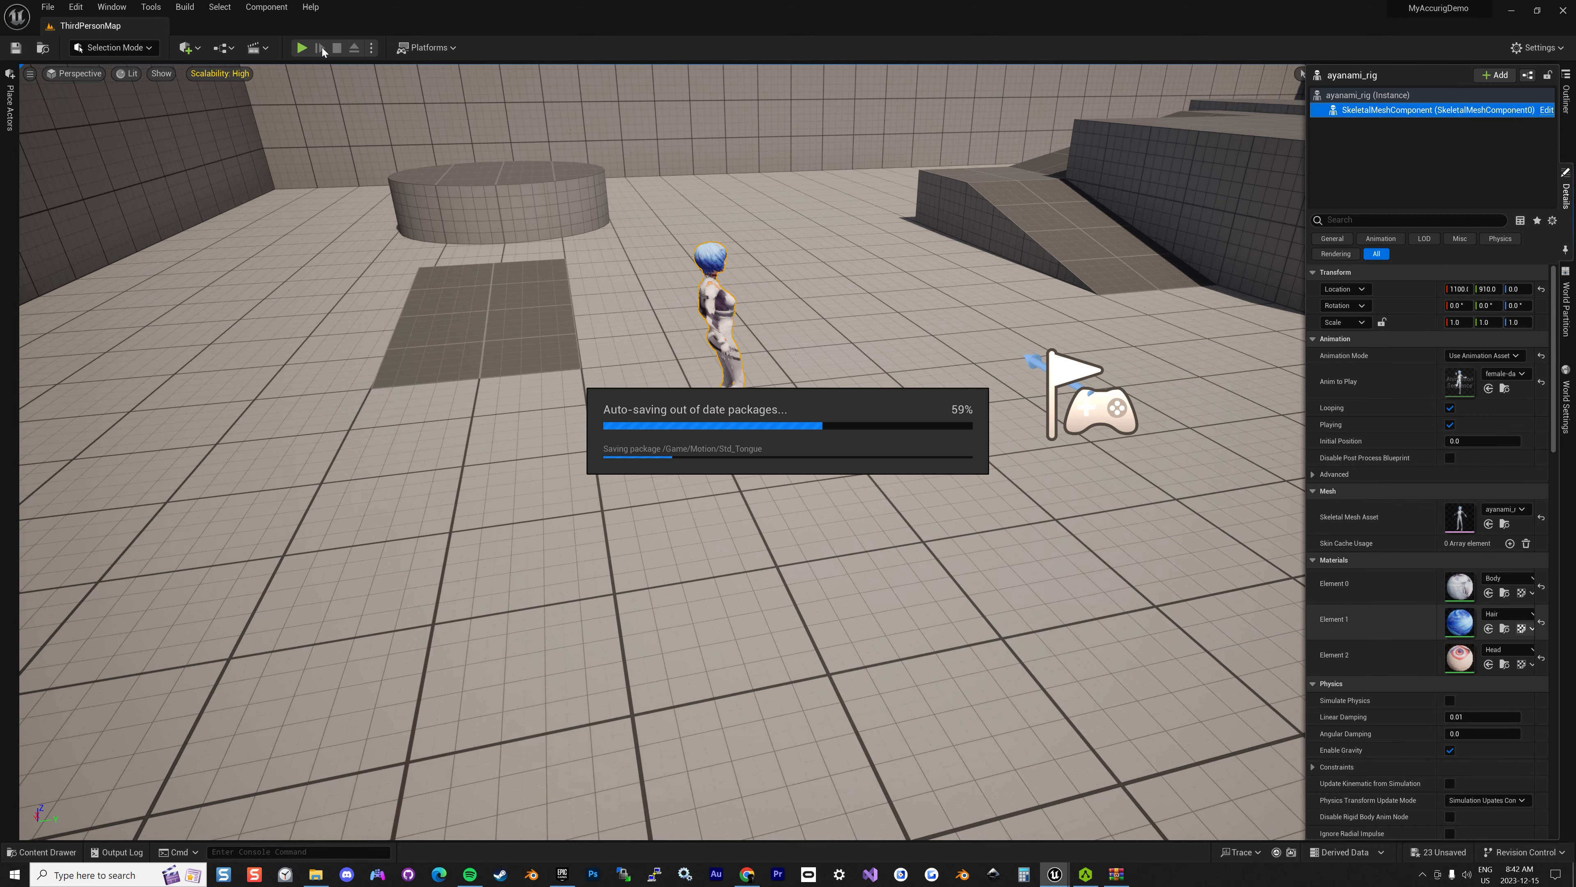
Play the level, walk the mannequin around the dancing ayanami character to examine the animation, and stop playing
left_click(302, 47)
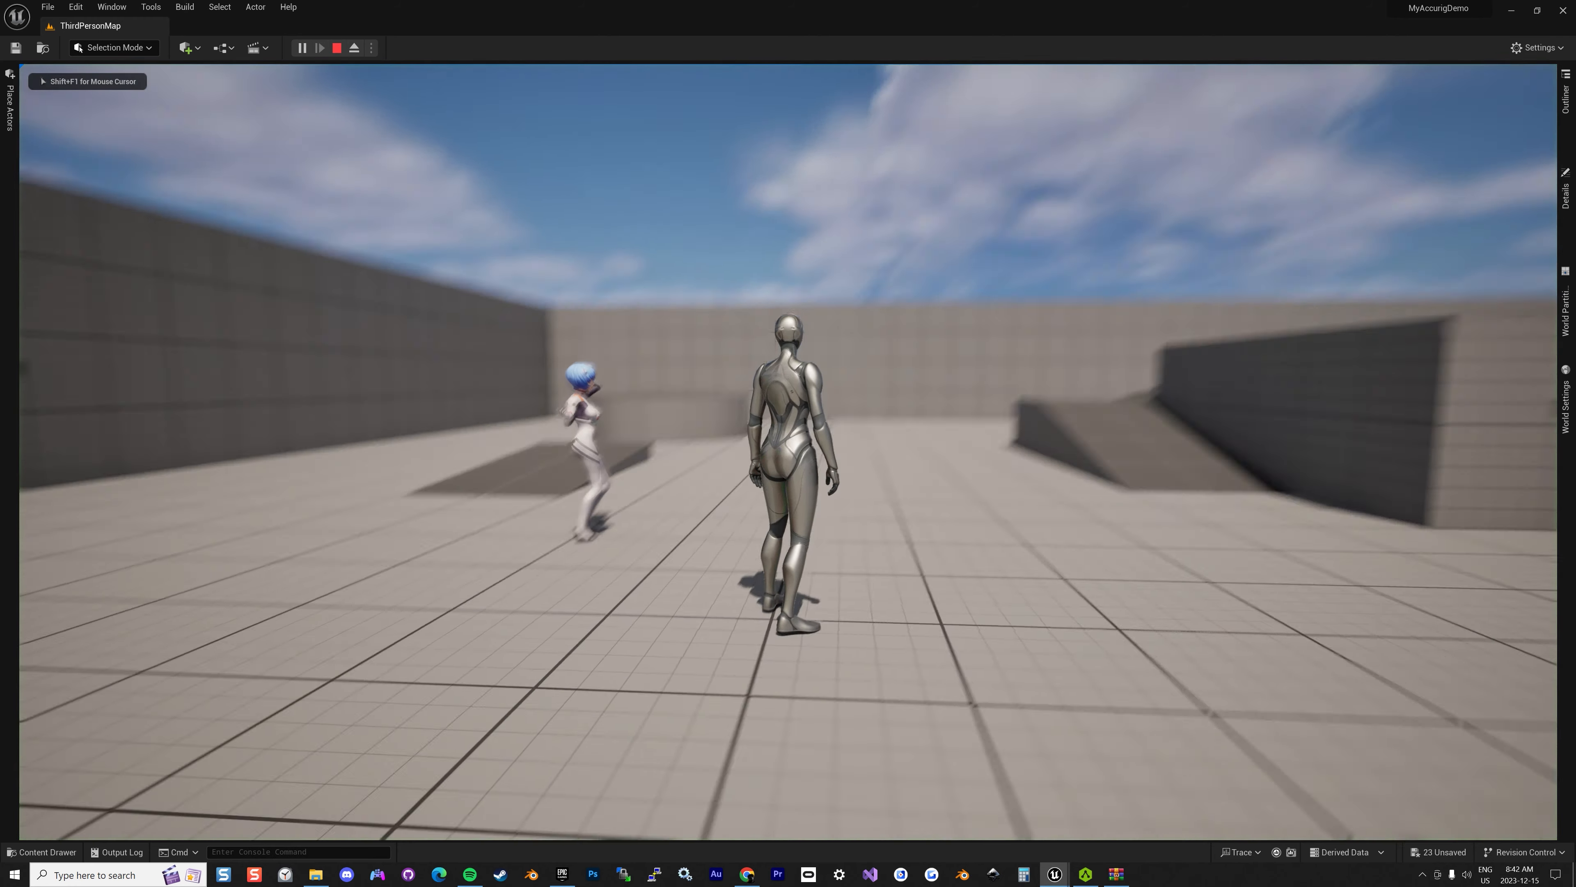
key("w")
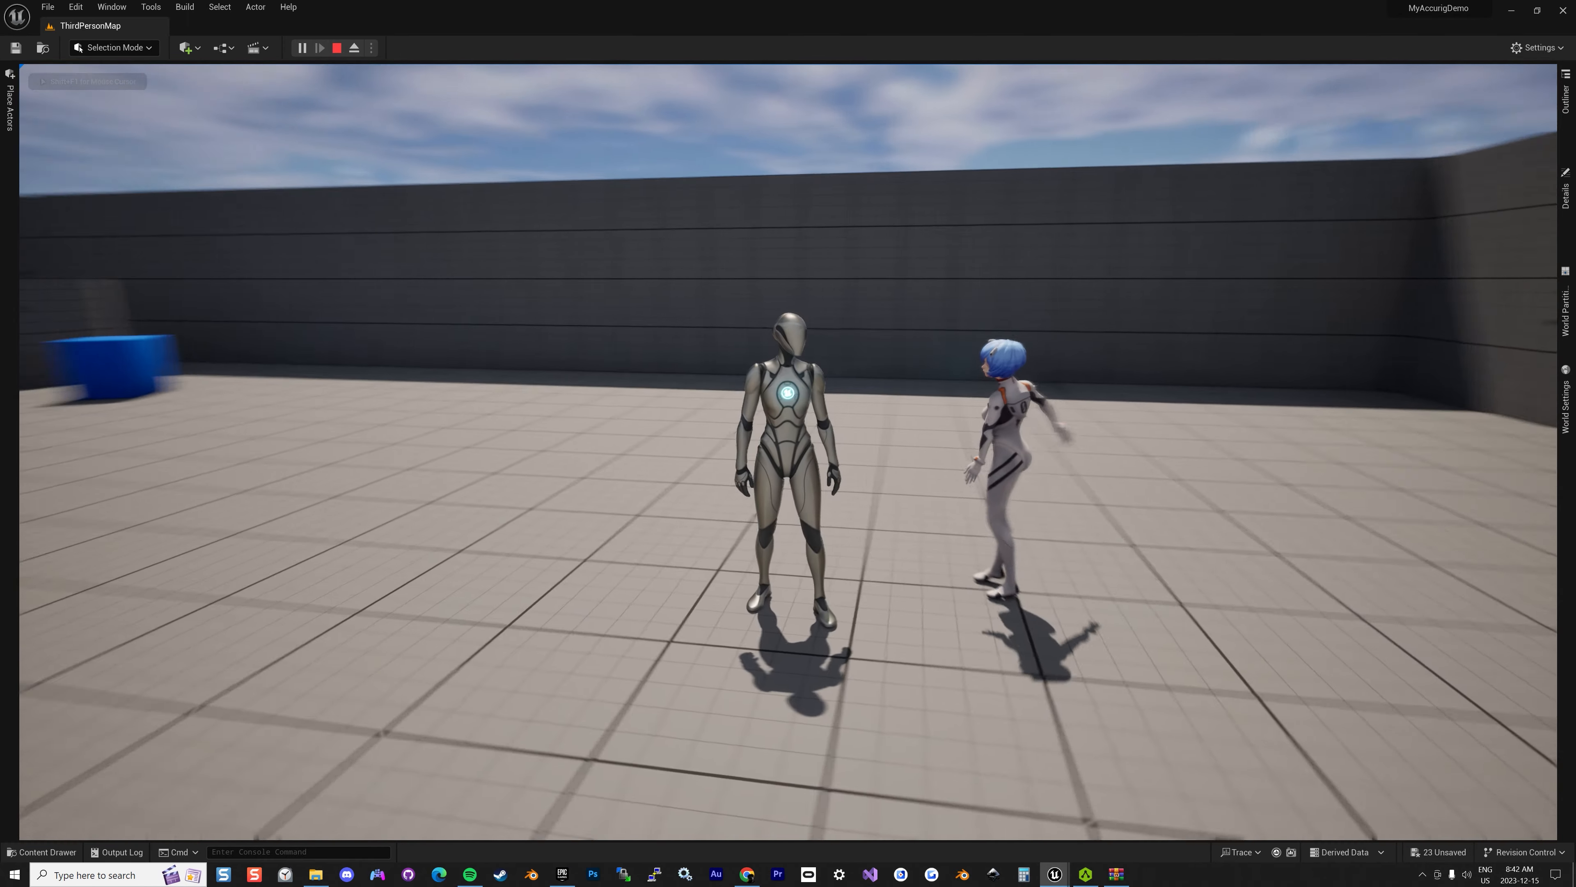
key("w")
key("Escape")
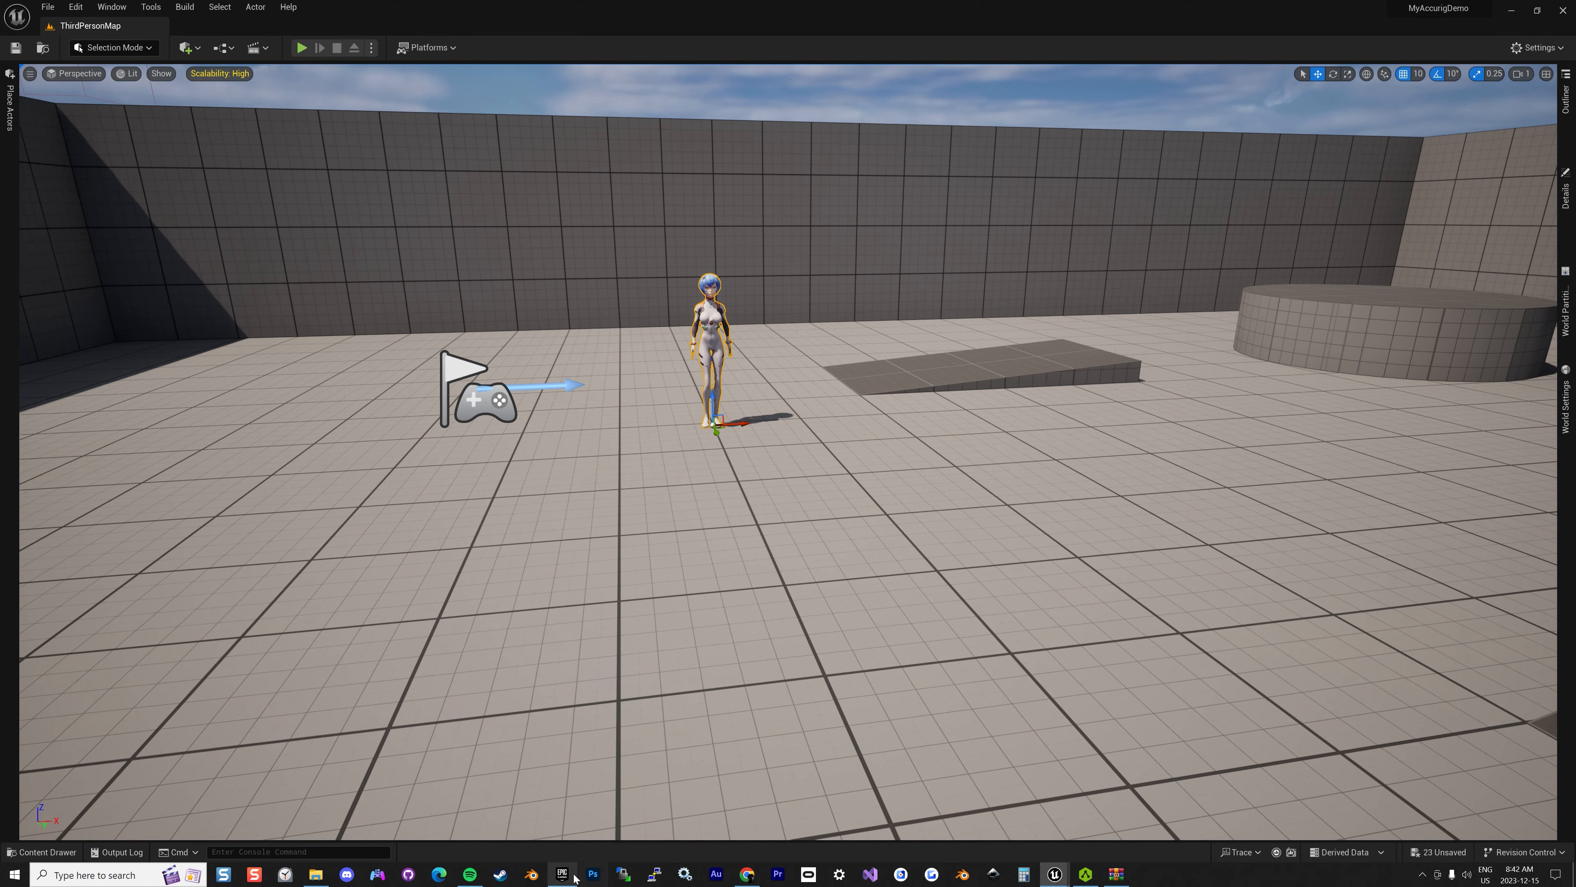
left_click(562, 874)
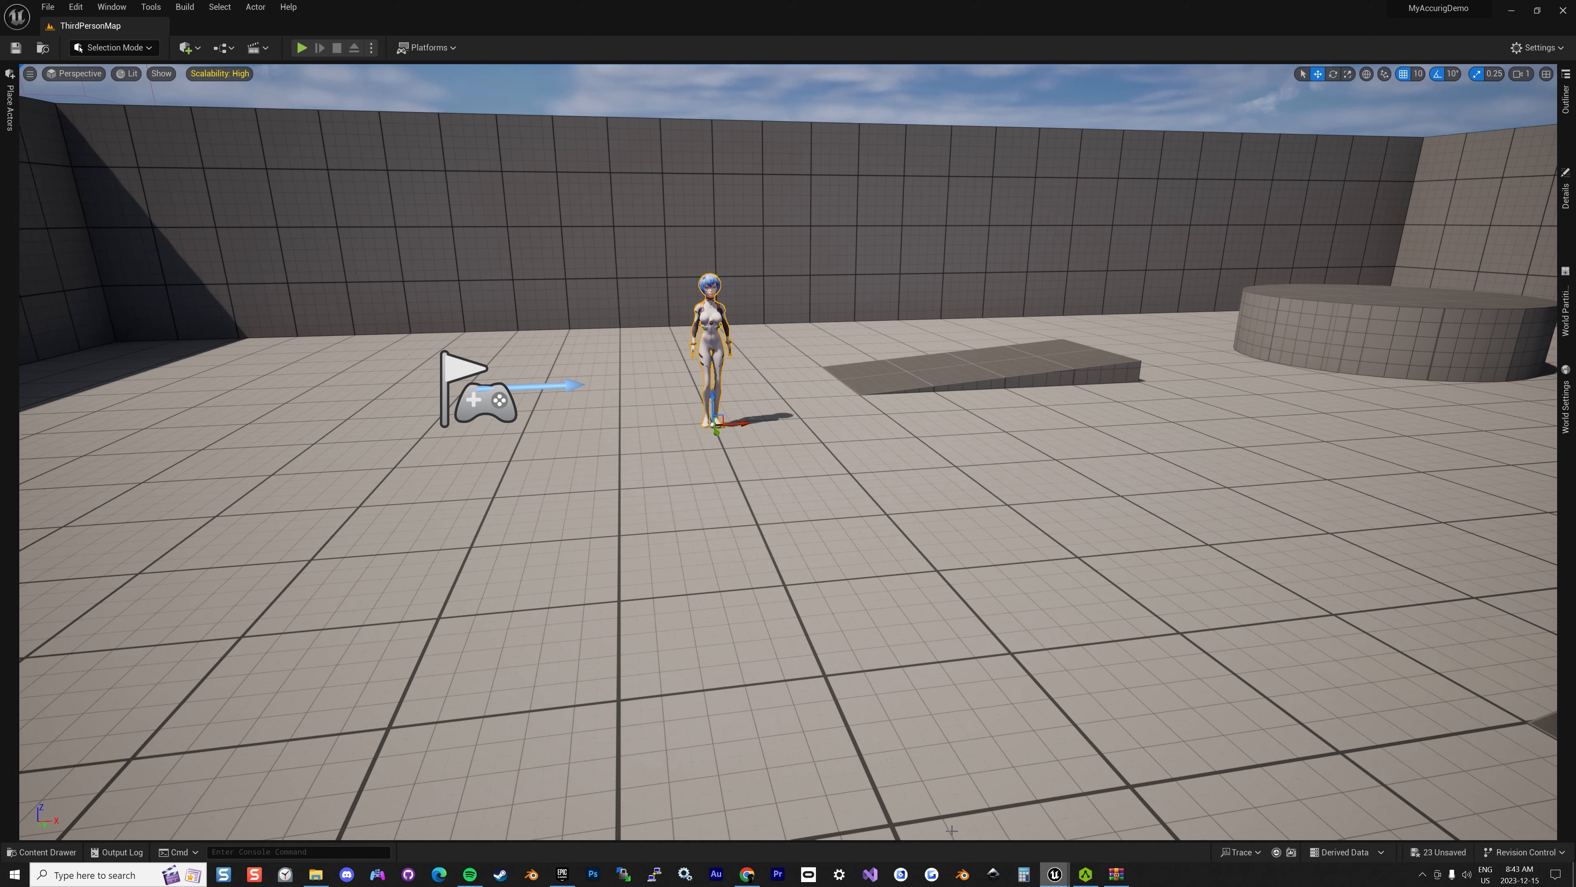
Browse to the PoseAnimations/UE4Defult/Mannequin/Character/Mesh folder and inspect the SK_Mannequin skeletal mesh's details
left_click(21, 852)
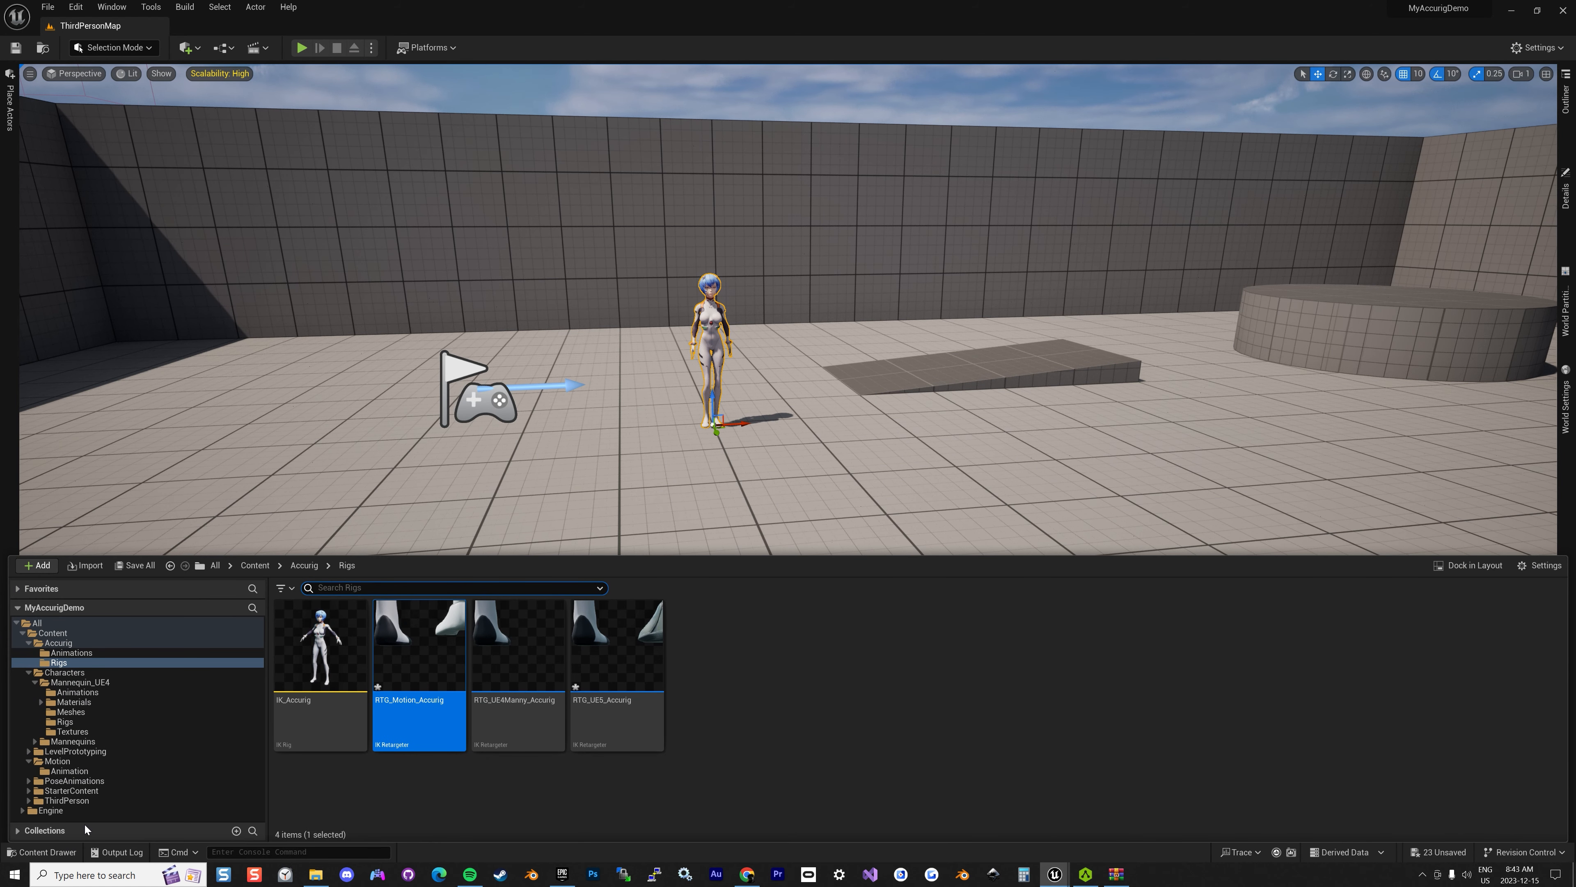
left_click(23, 633)
left_click(69, 682)
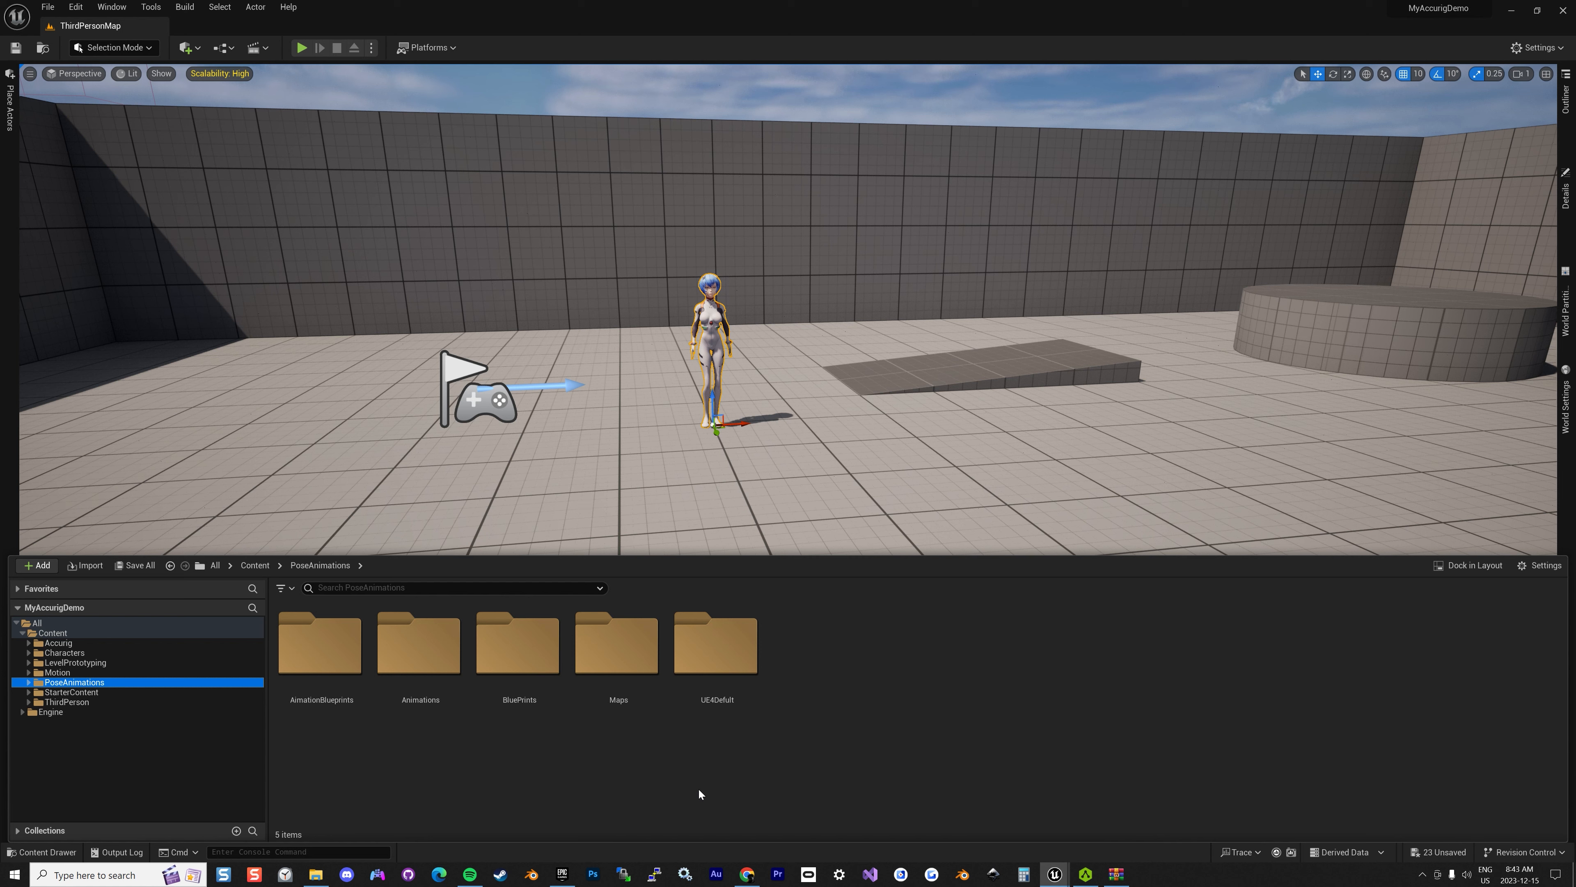
double_click(738, 668)
left_click(422, 672)
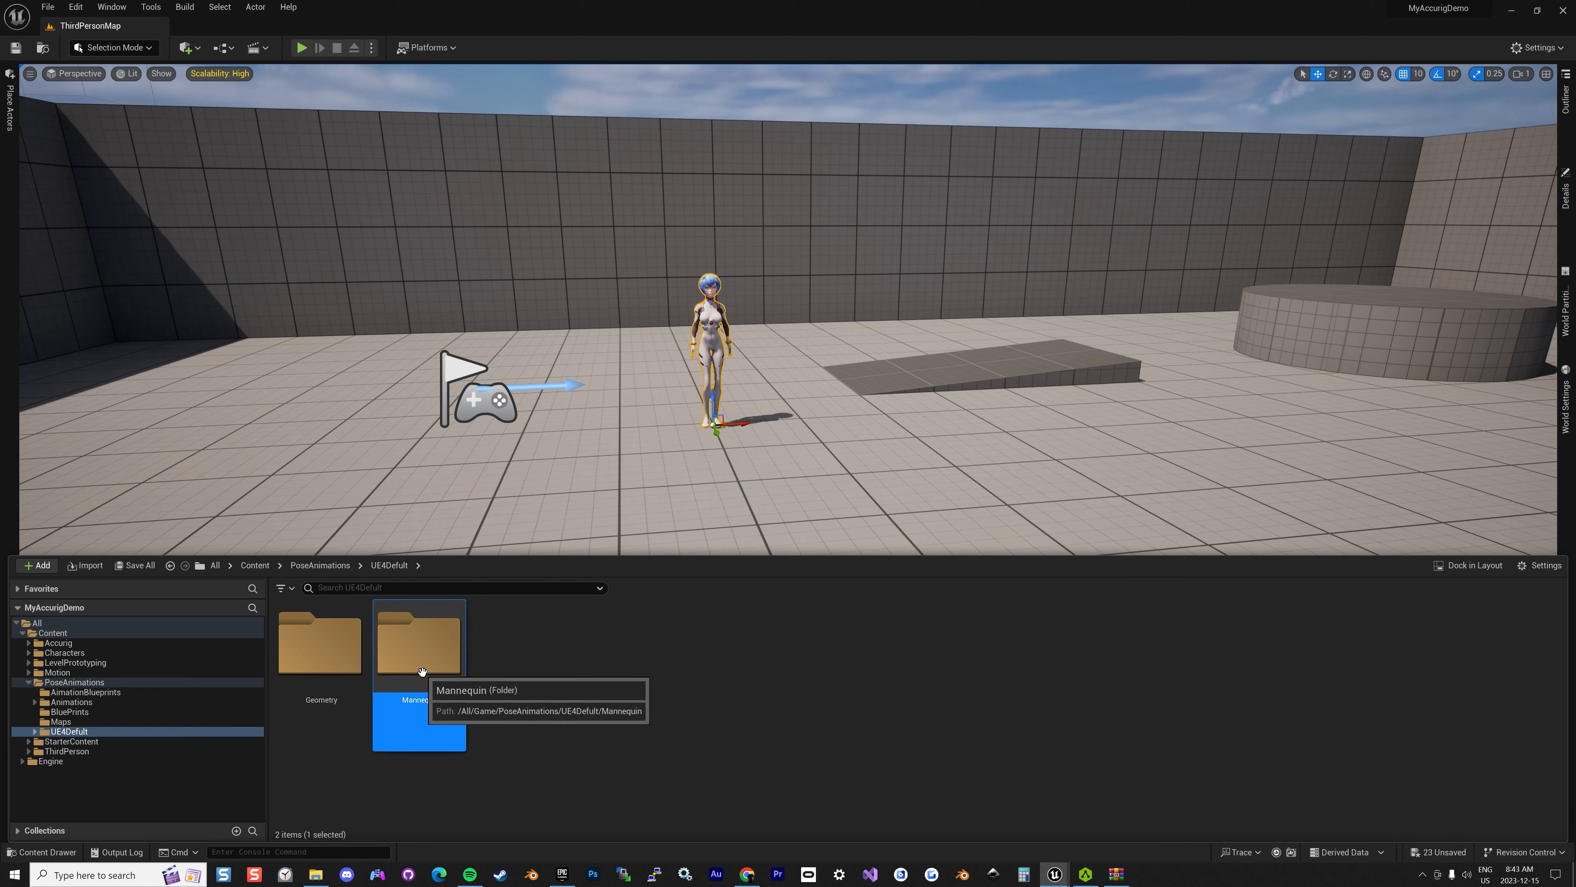
double_click(422, 672)
double_click(453, 689)
left_click(434, 664)
double_click(435, 664)
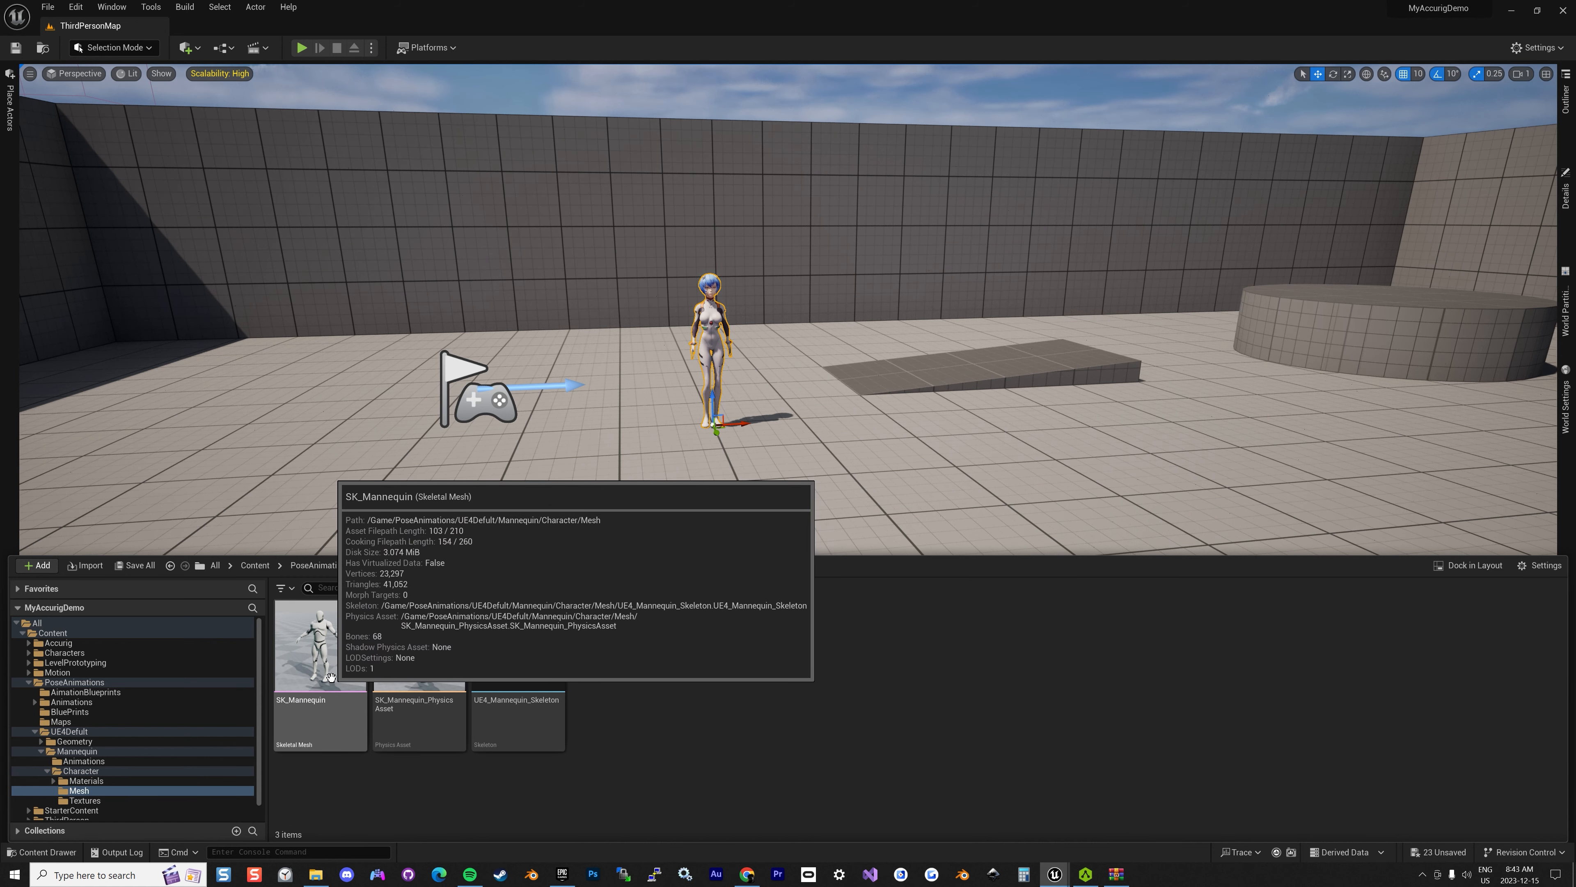
left_click(331, 677)
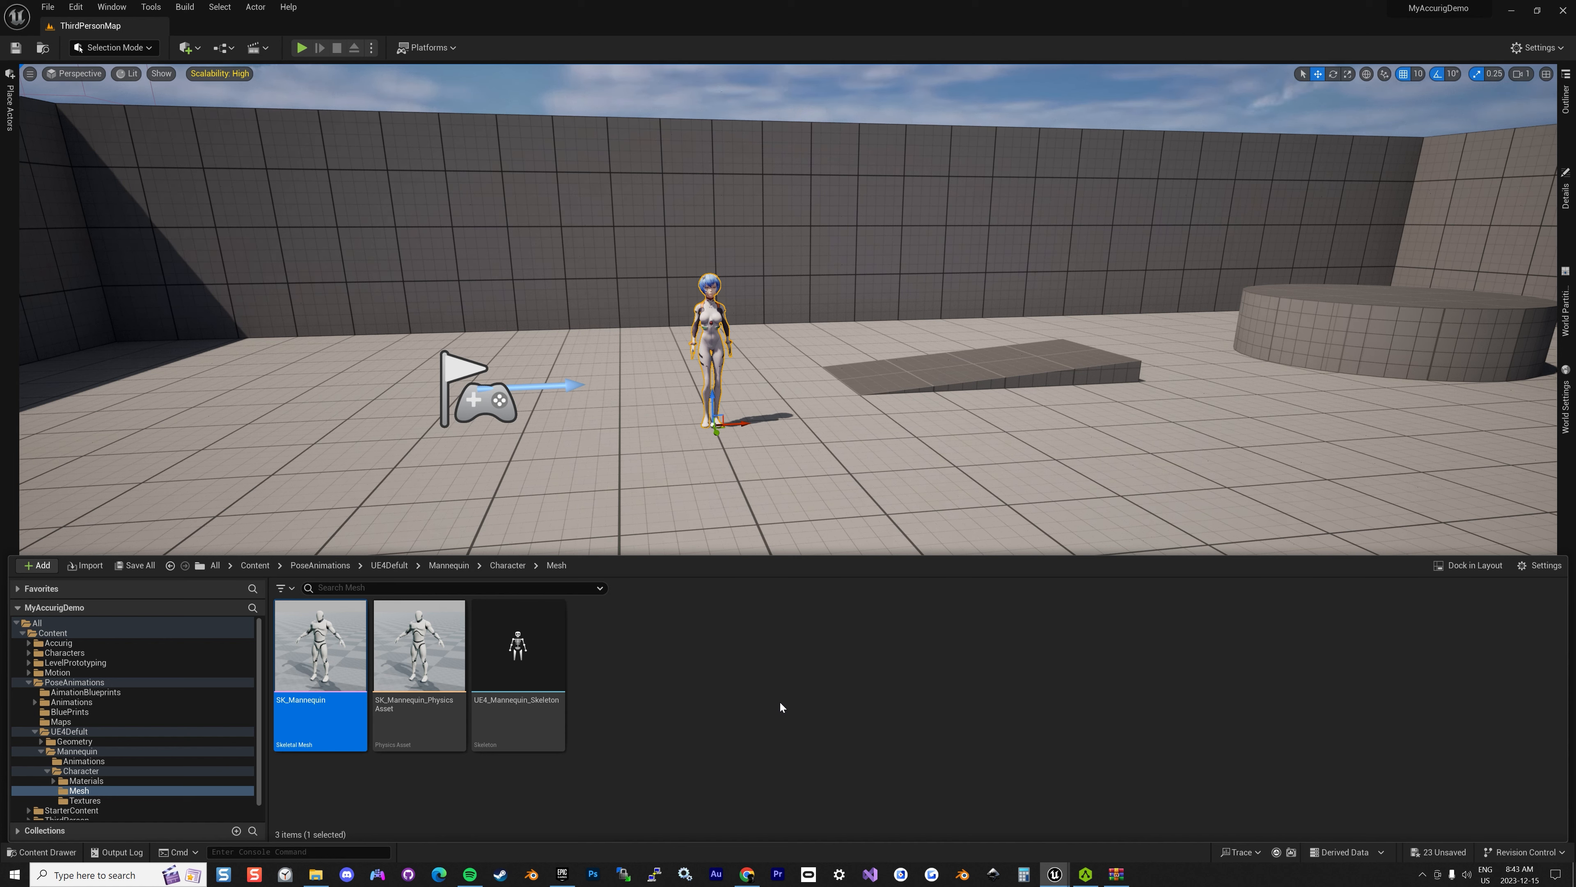
mouse_move(329, 684)
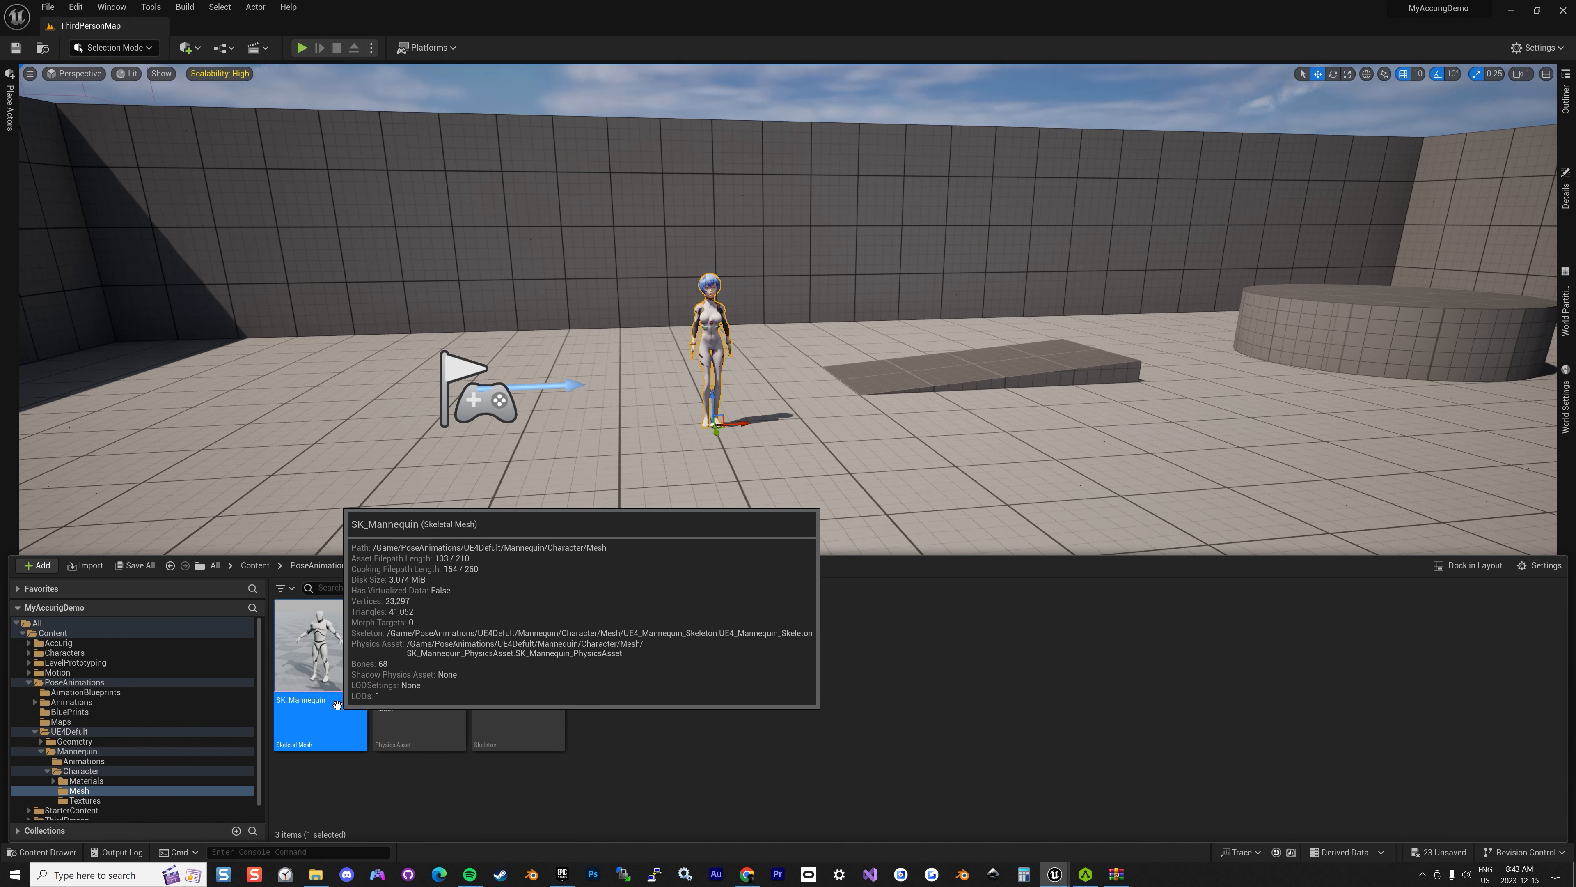
Copy IK_Accurig from Accurig/Rigs into the PoseAnimations/UE4Defult/Mannequin/Character/Mesh folder
left_click(73, 644)
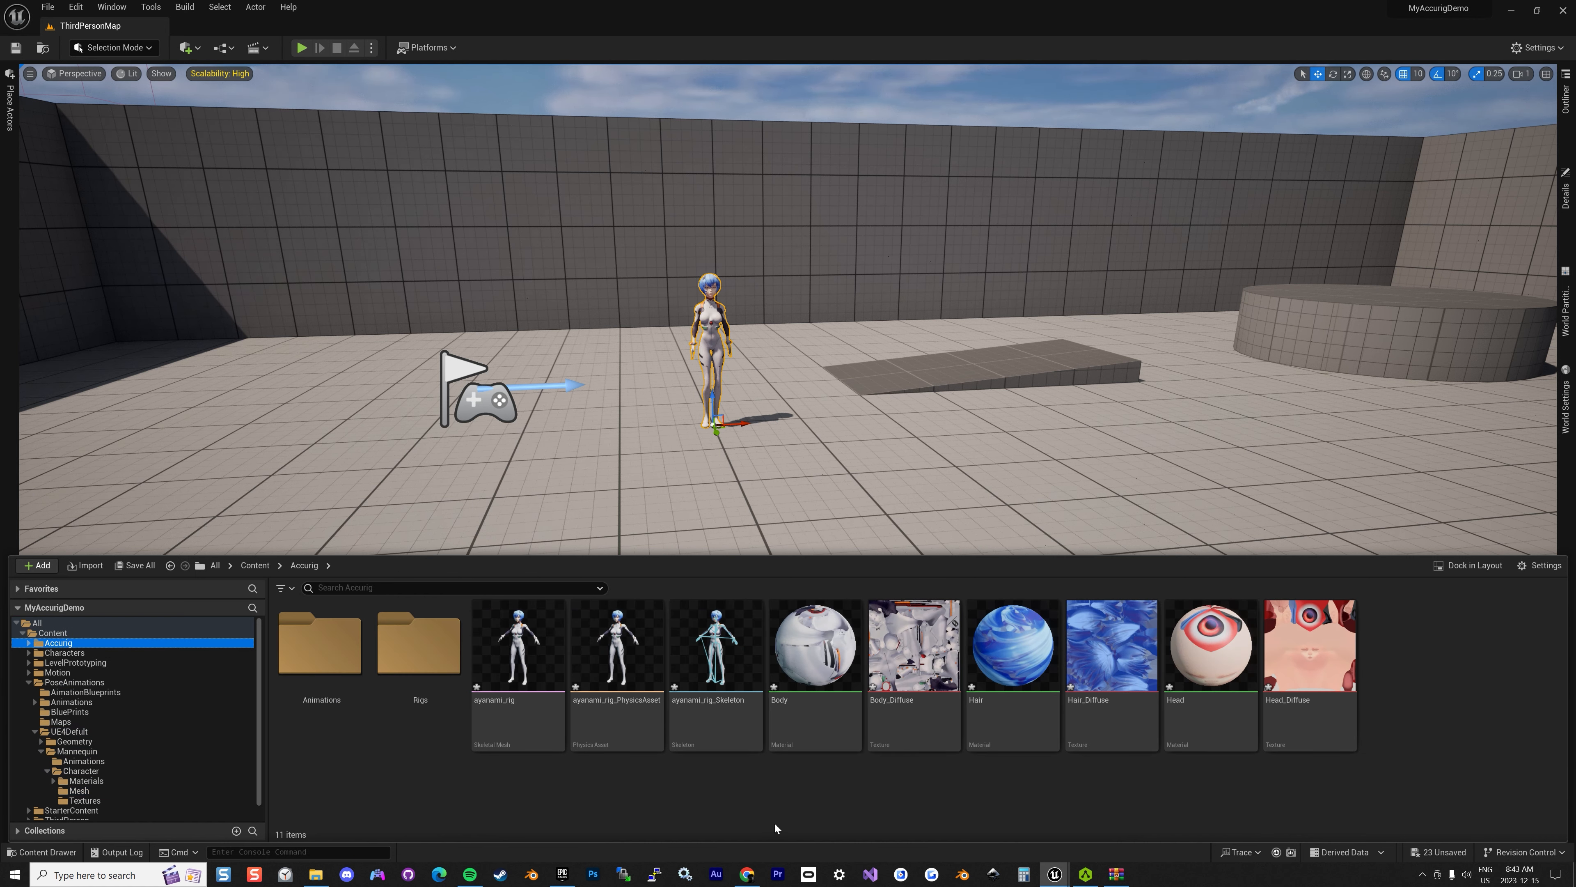
left_click(435, 659)
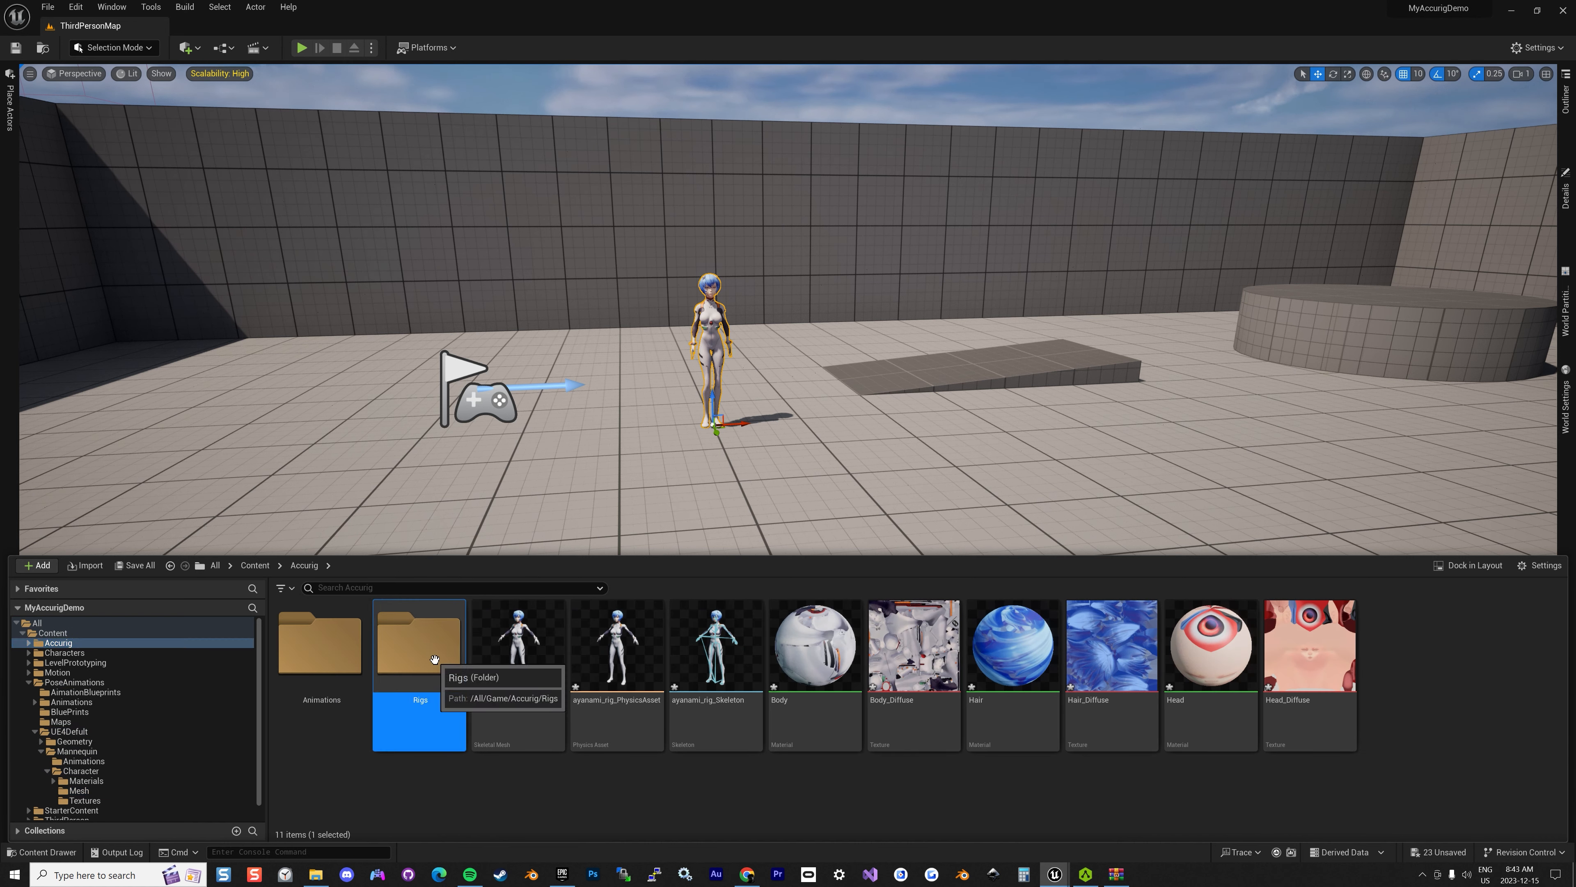
double_click(434, 659)
left_click(326, 672)
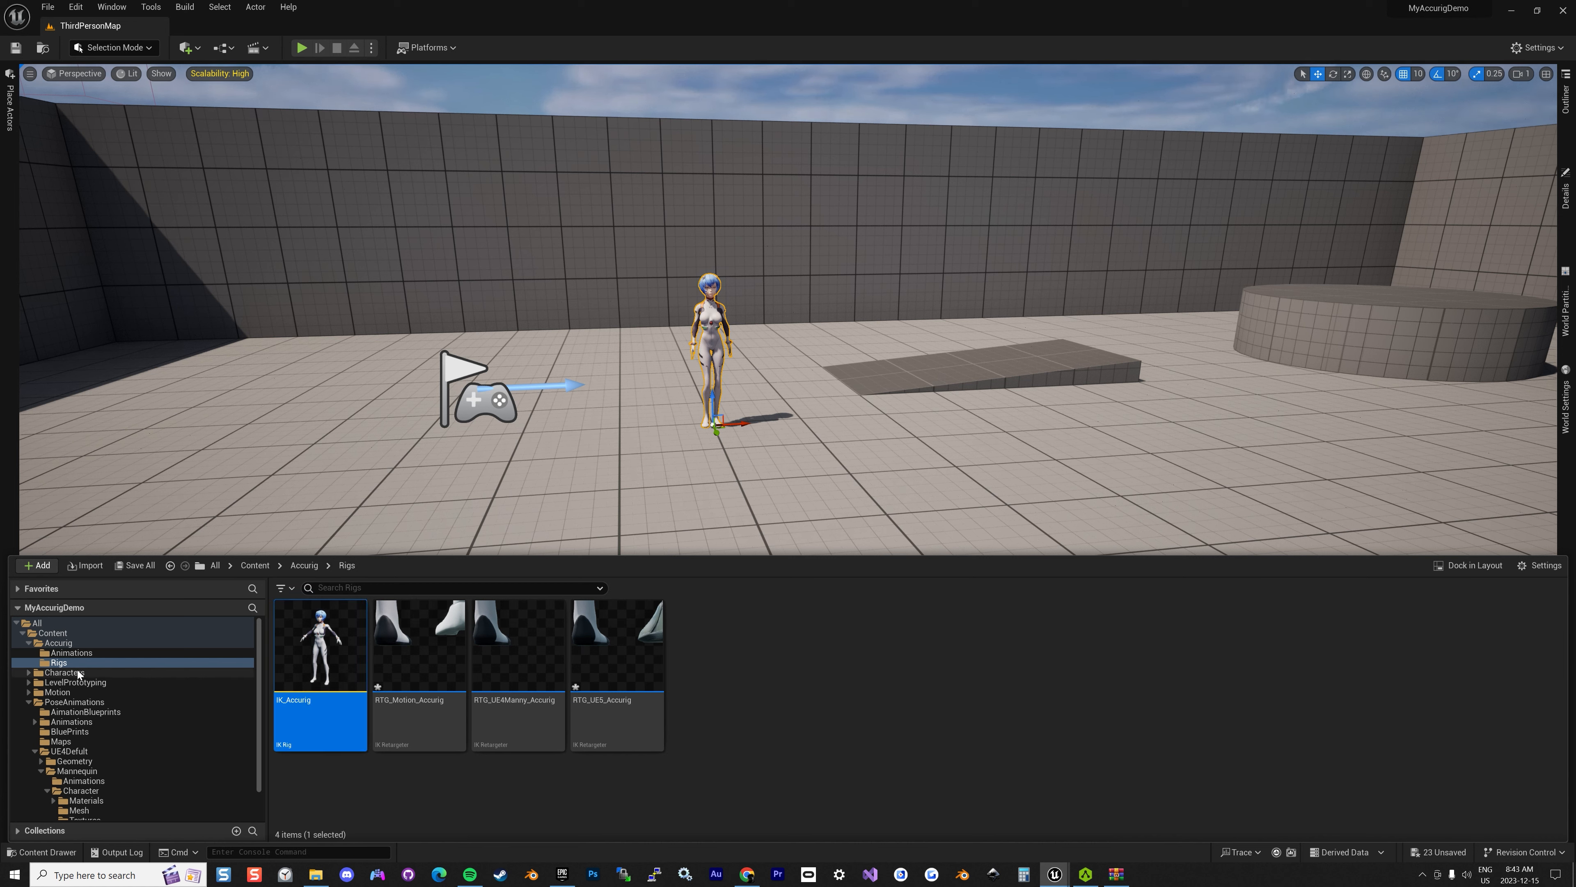
left_click(79, 810)
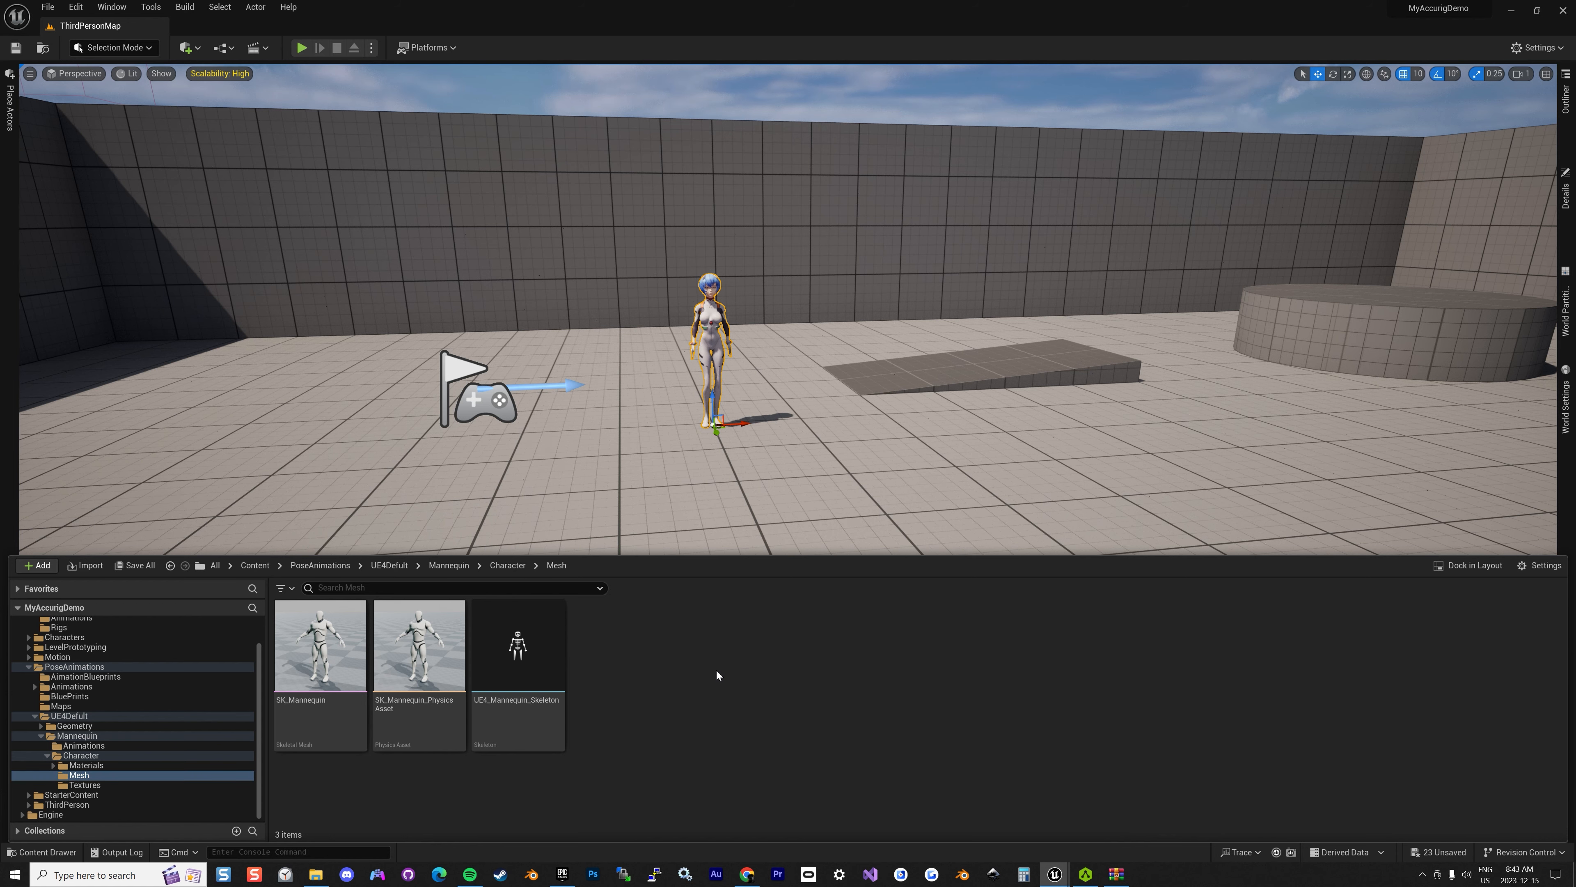
key("ctrl+v")
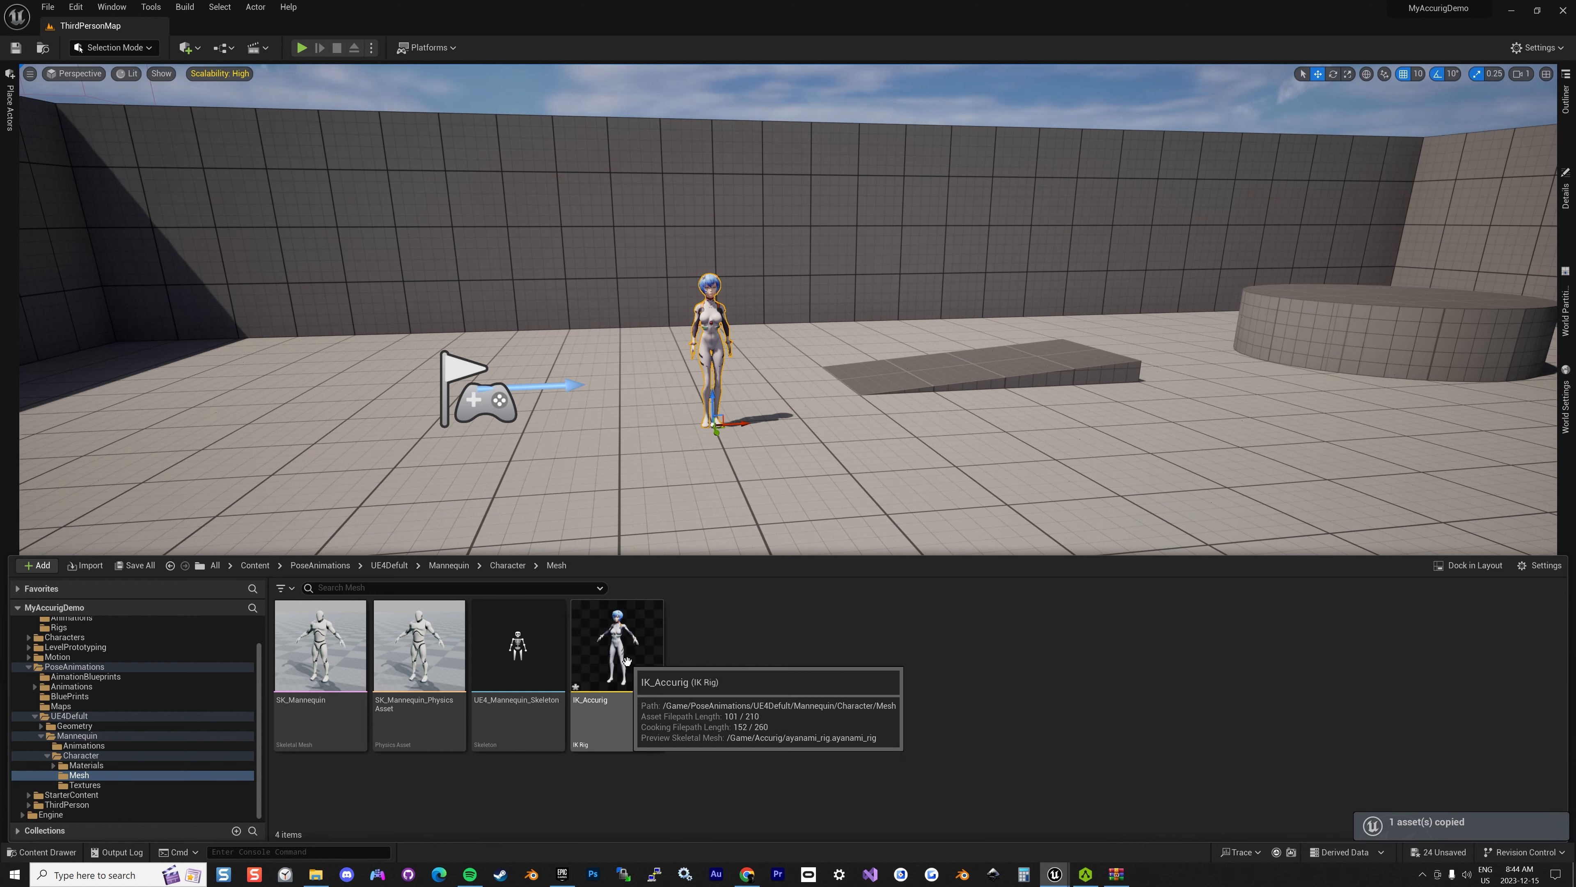
Open the copied IK_Accurig rig and look through the skeletal meshes available for its preview mesh
double_click(621, 652)
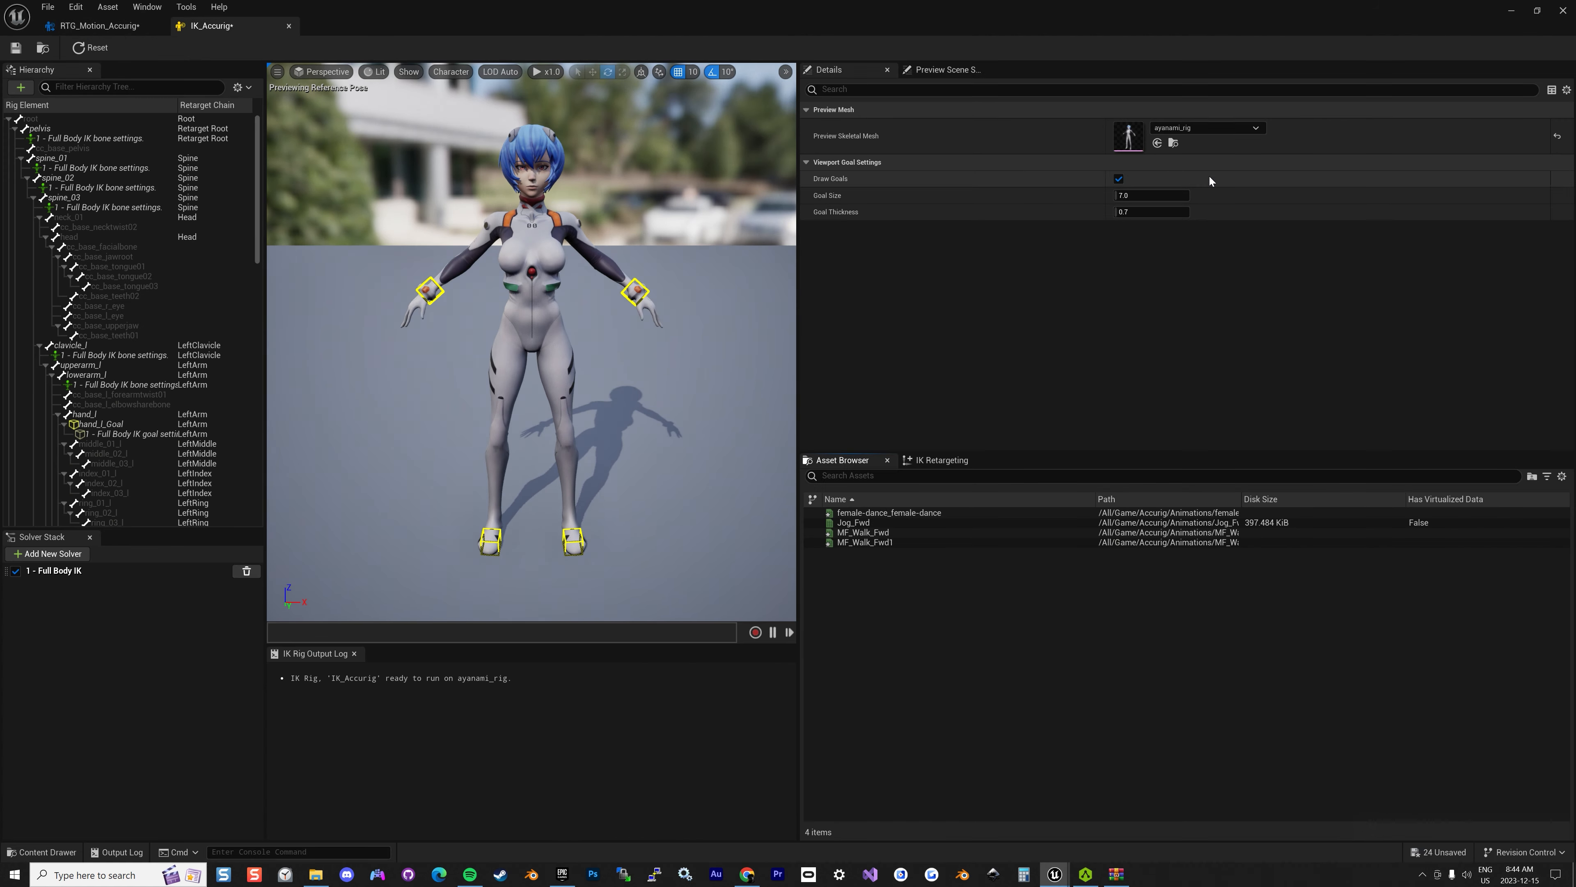
left_click(1206, 128)
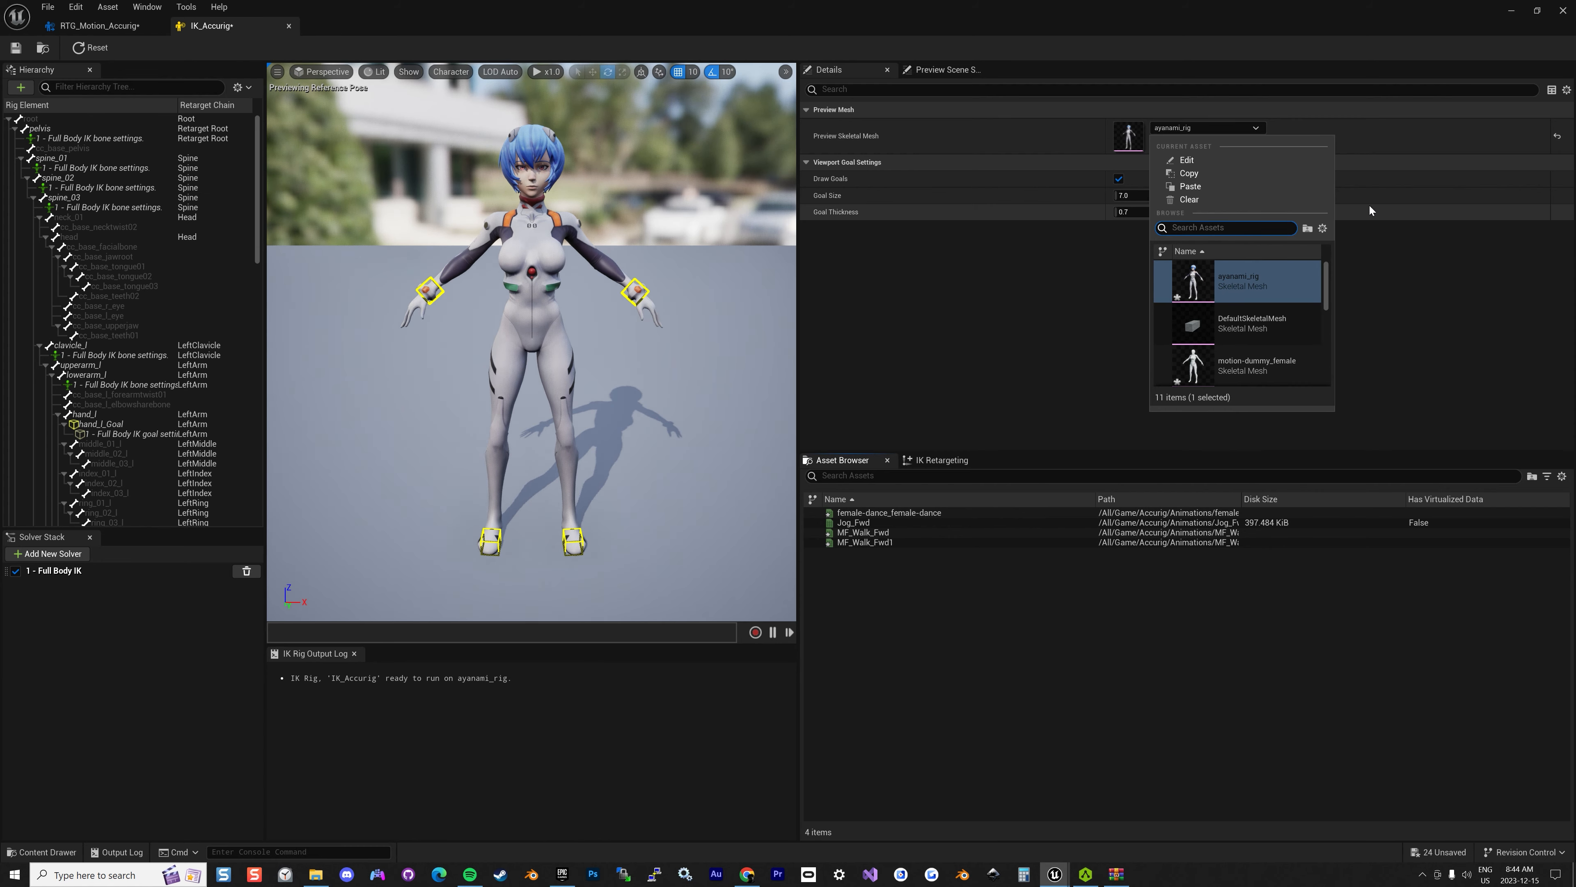
left_click_drag(1326, 275, 1326, 324)
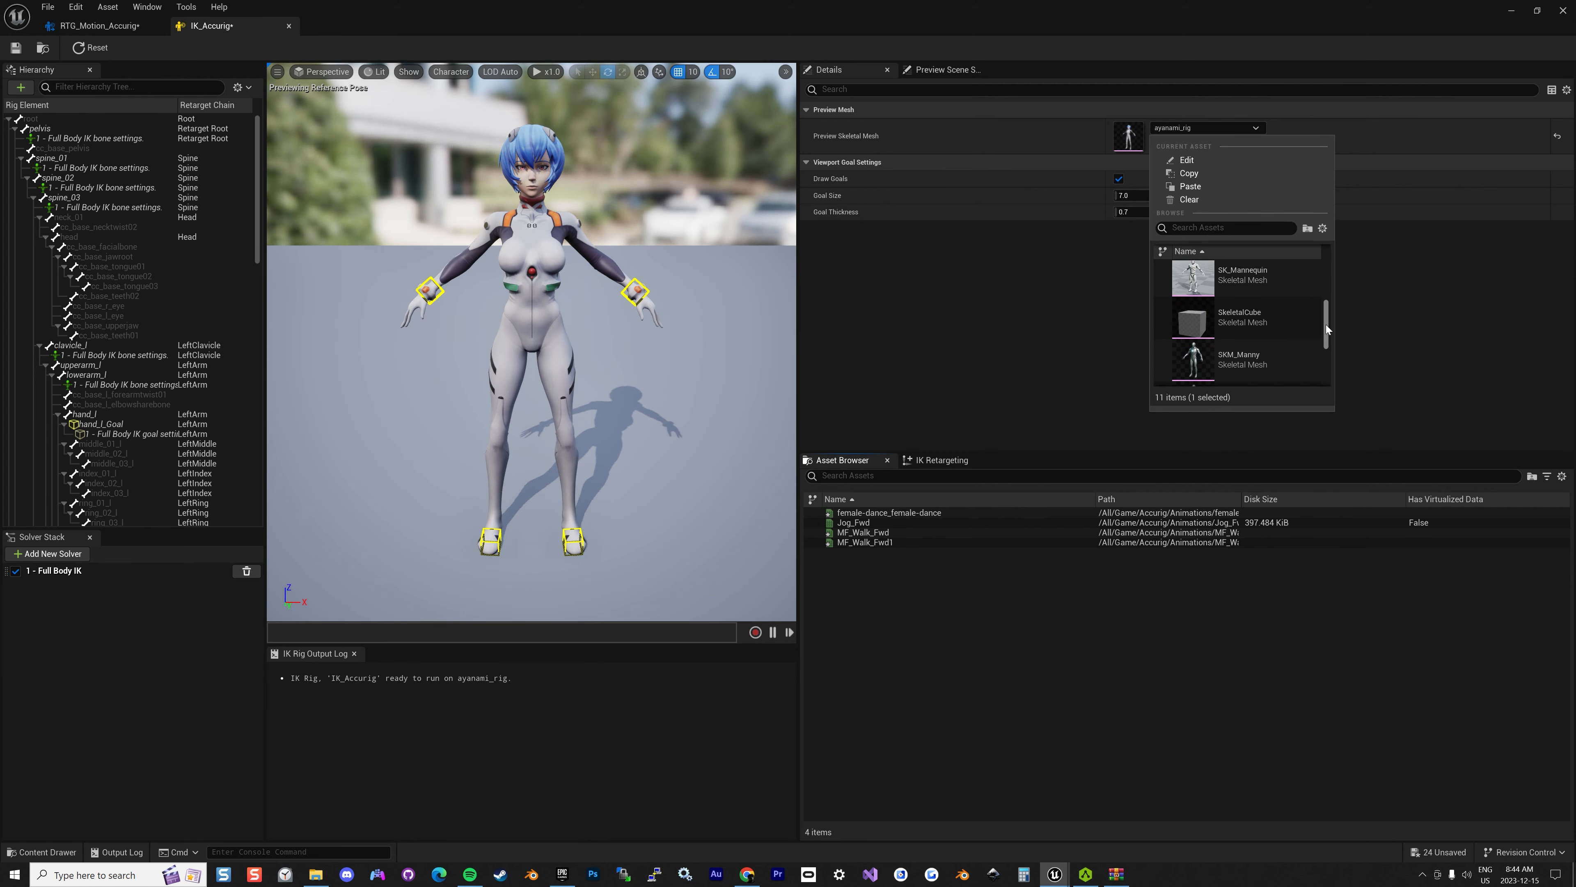
left_click(1512, 10)
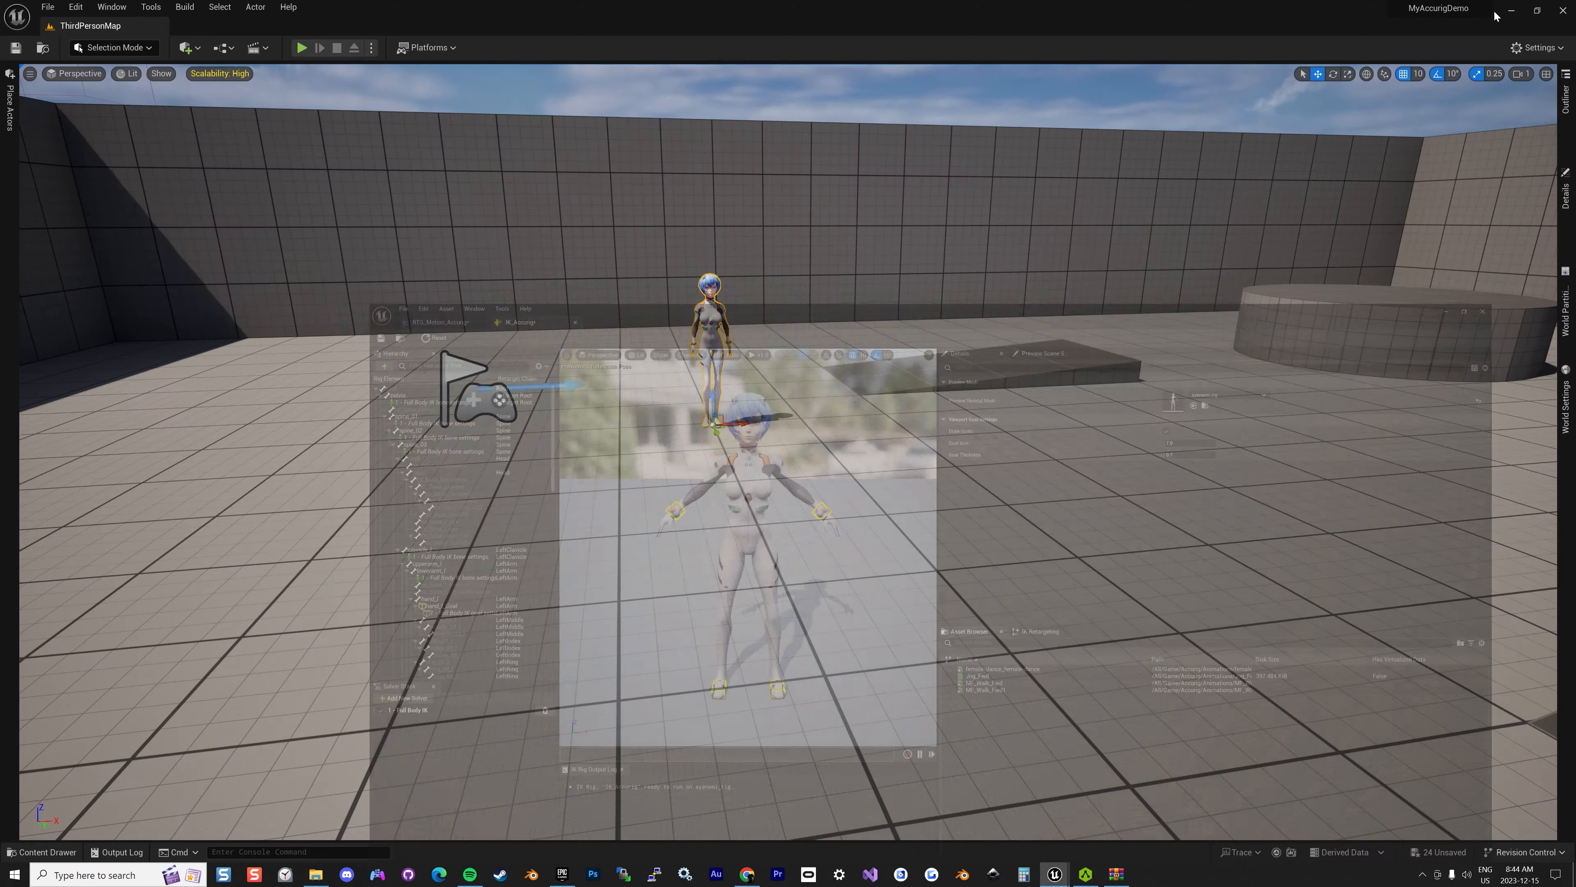
Rename the SK_Mannequin skeletal mesh in the PoseAnimations Mesh folder to SK_Mannequin_PoseAnimations
left_click(42, 852)
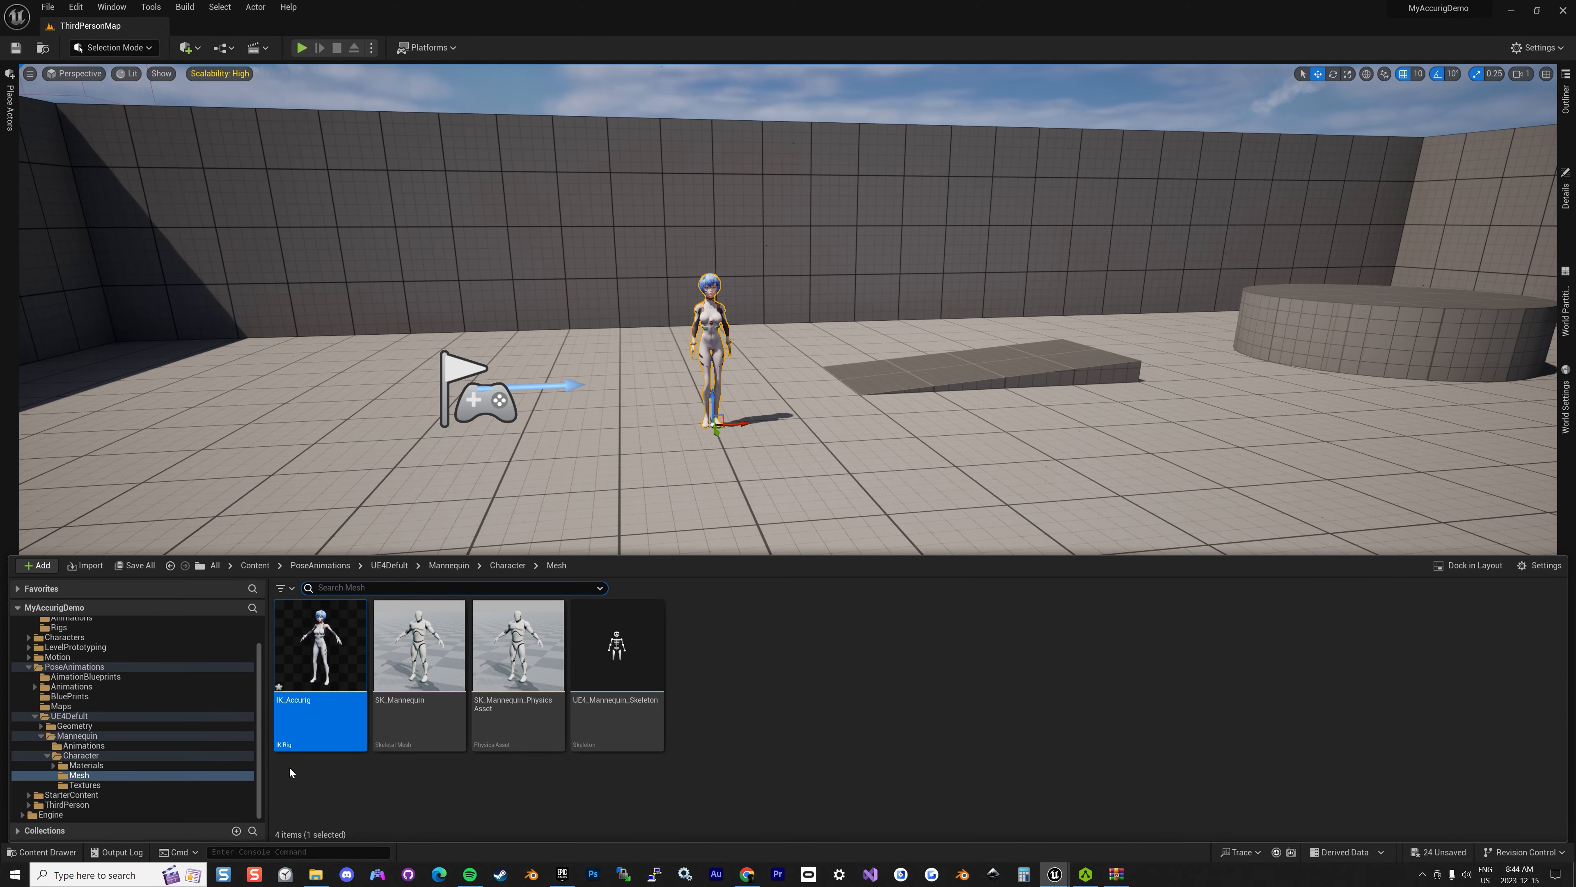
left_click(434, 697)
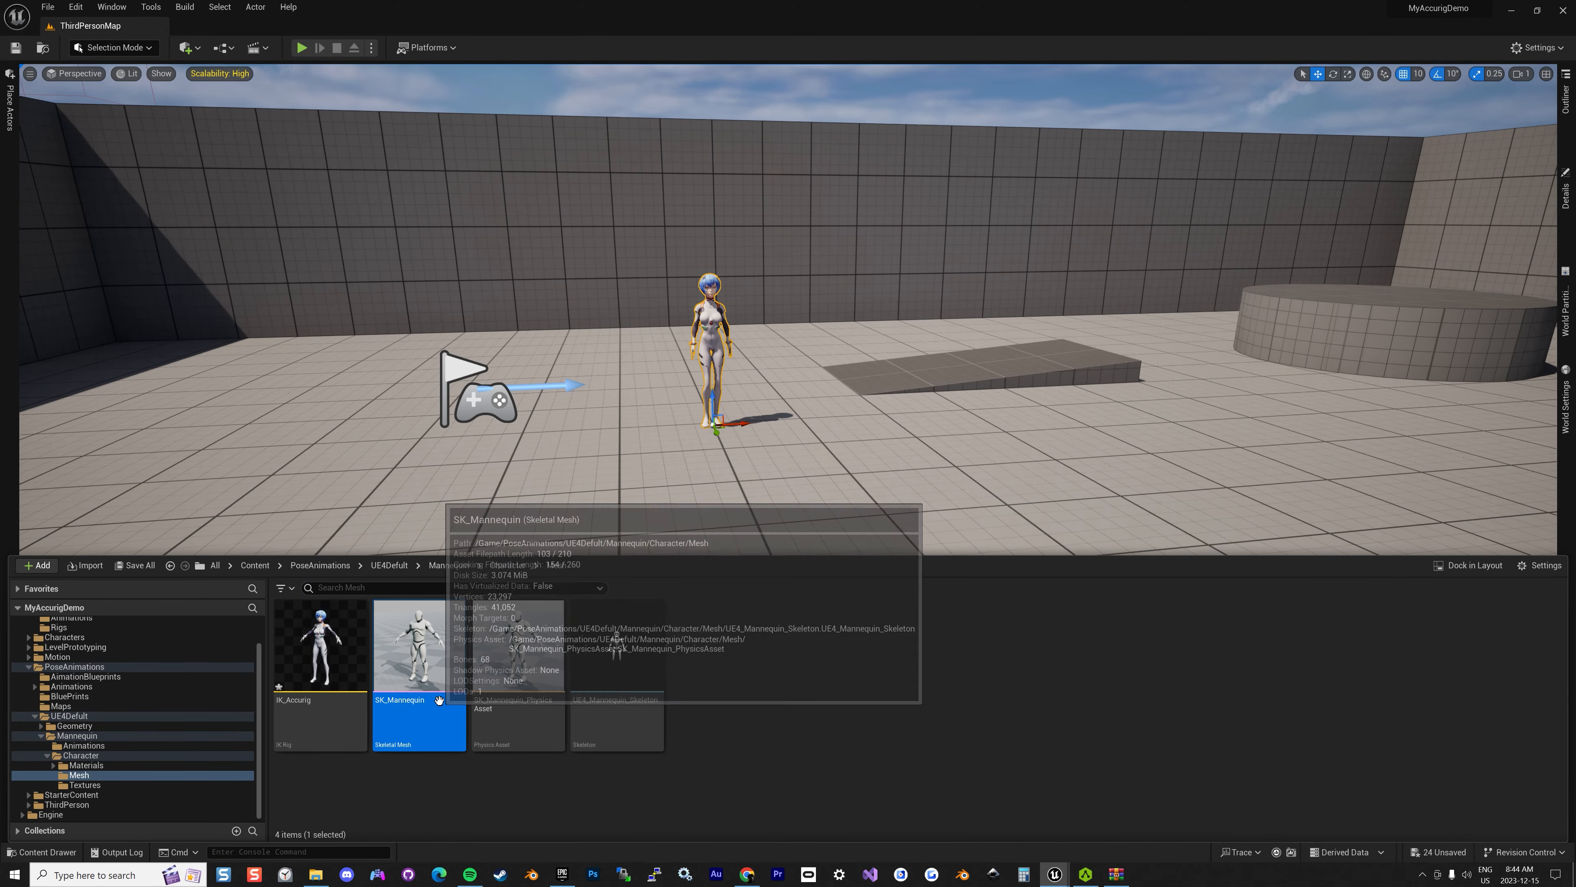
left_click(434, 701)
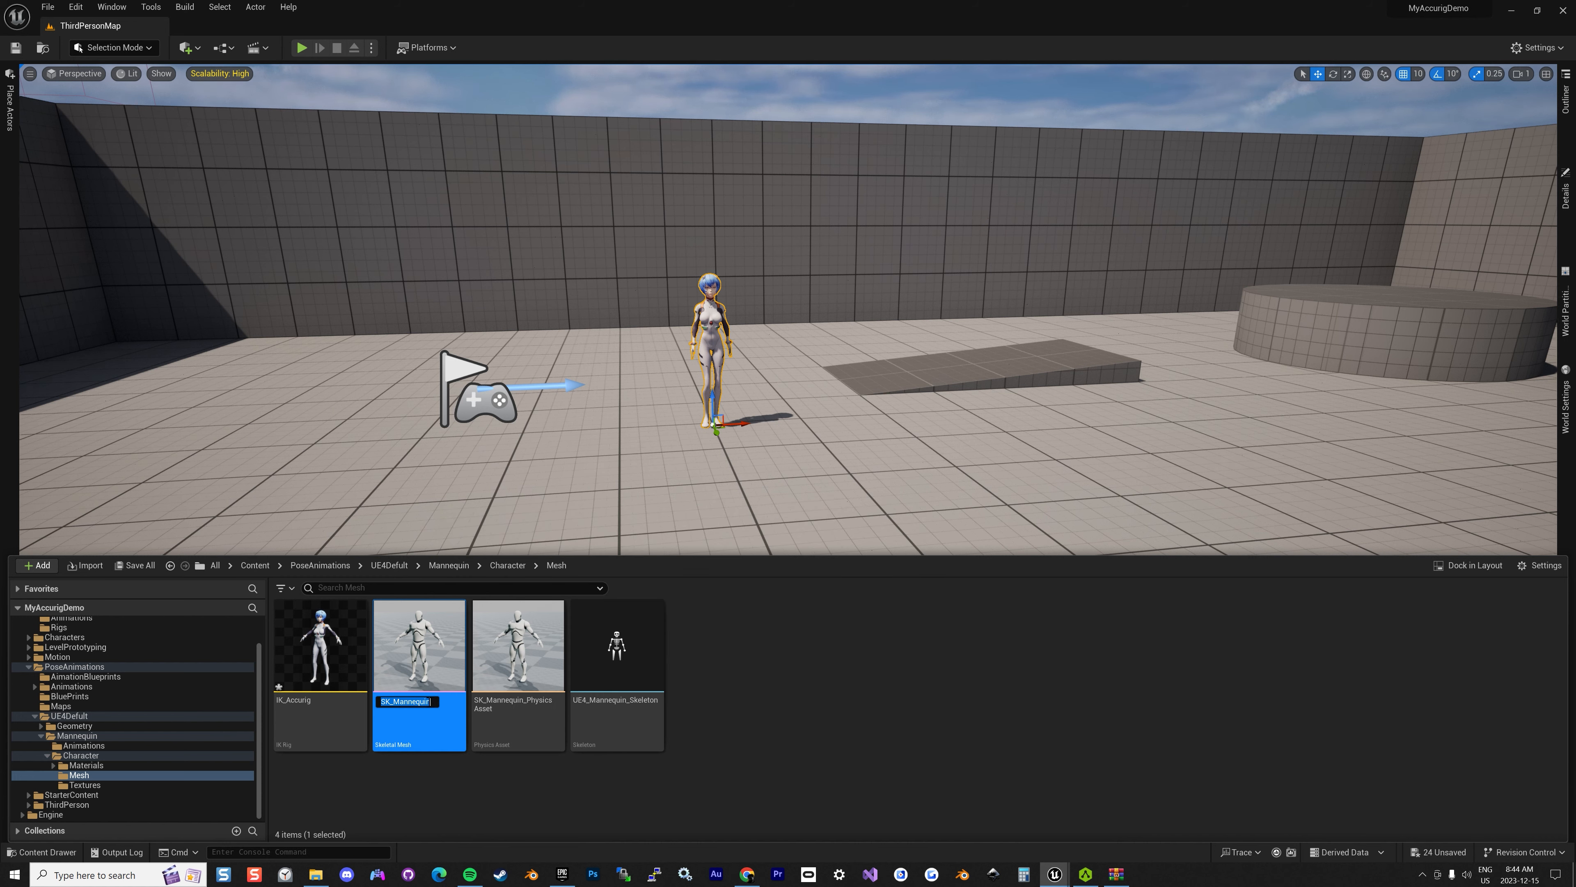
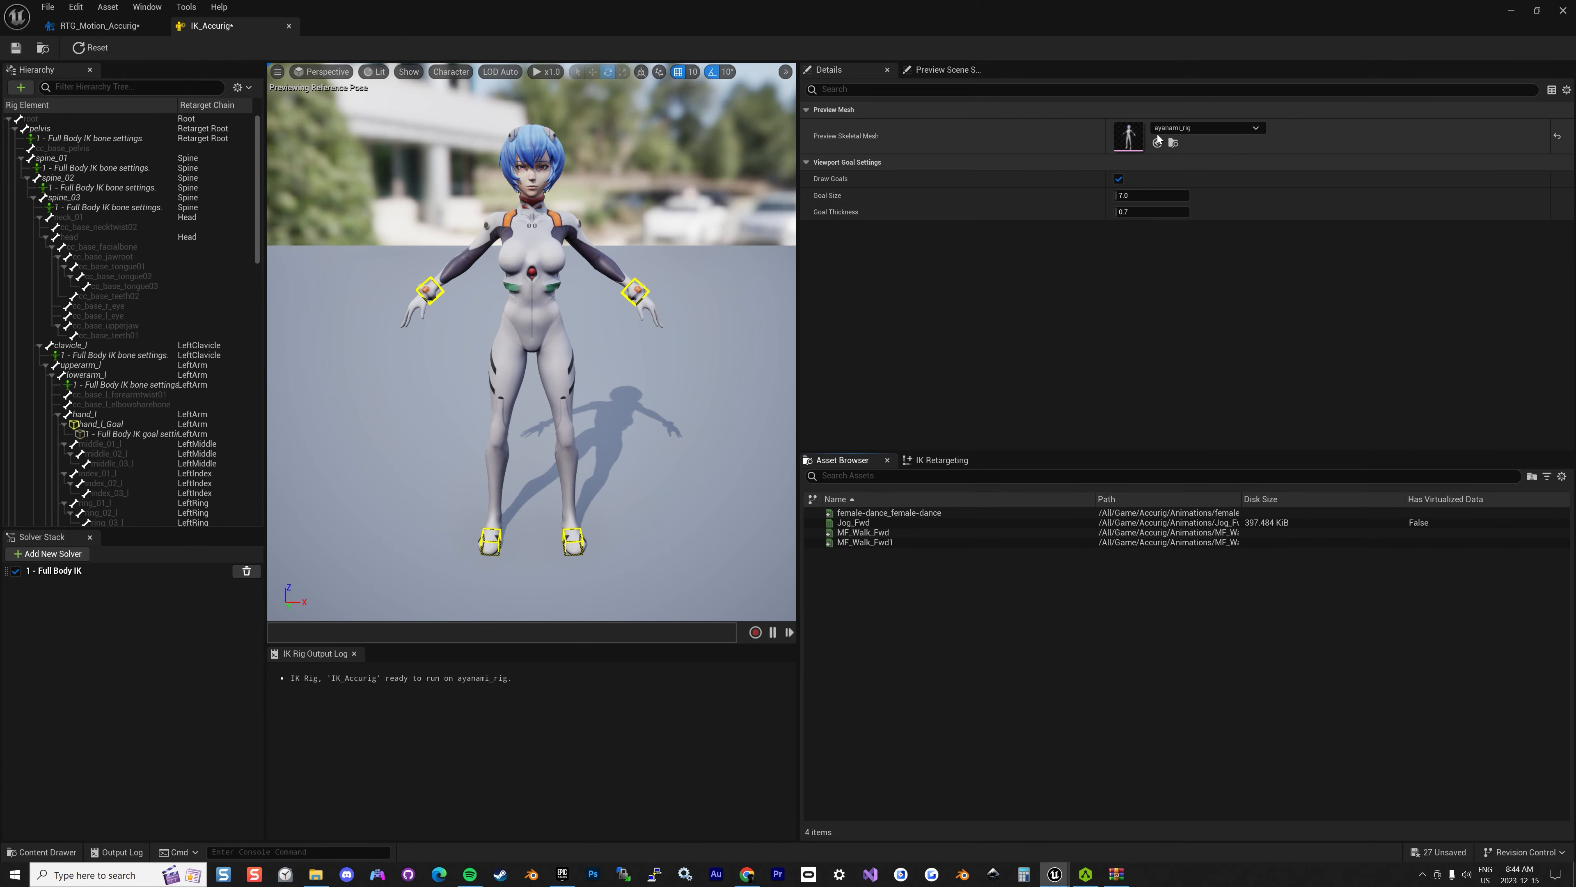
Set the copied IK rig's Preview Skeletal Mesh to SK_Mannequin_PoseAnimations, then reset and save the rig
left_click(1169, 130)
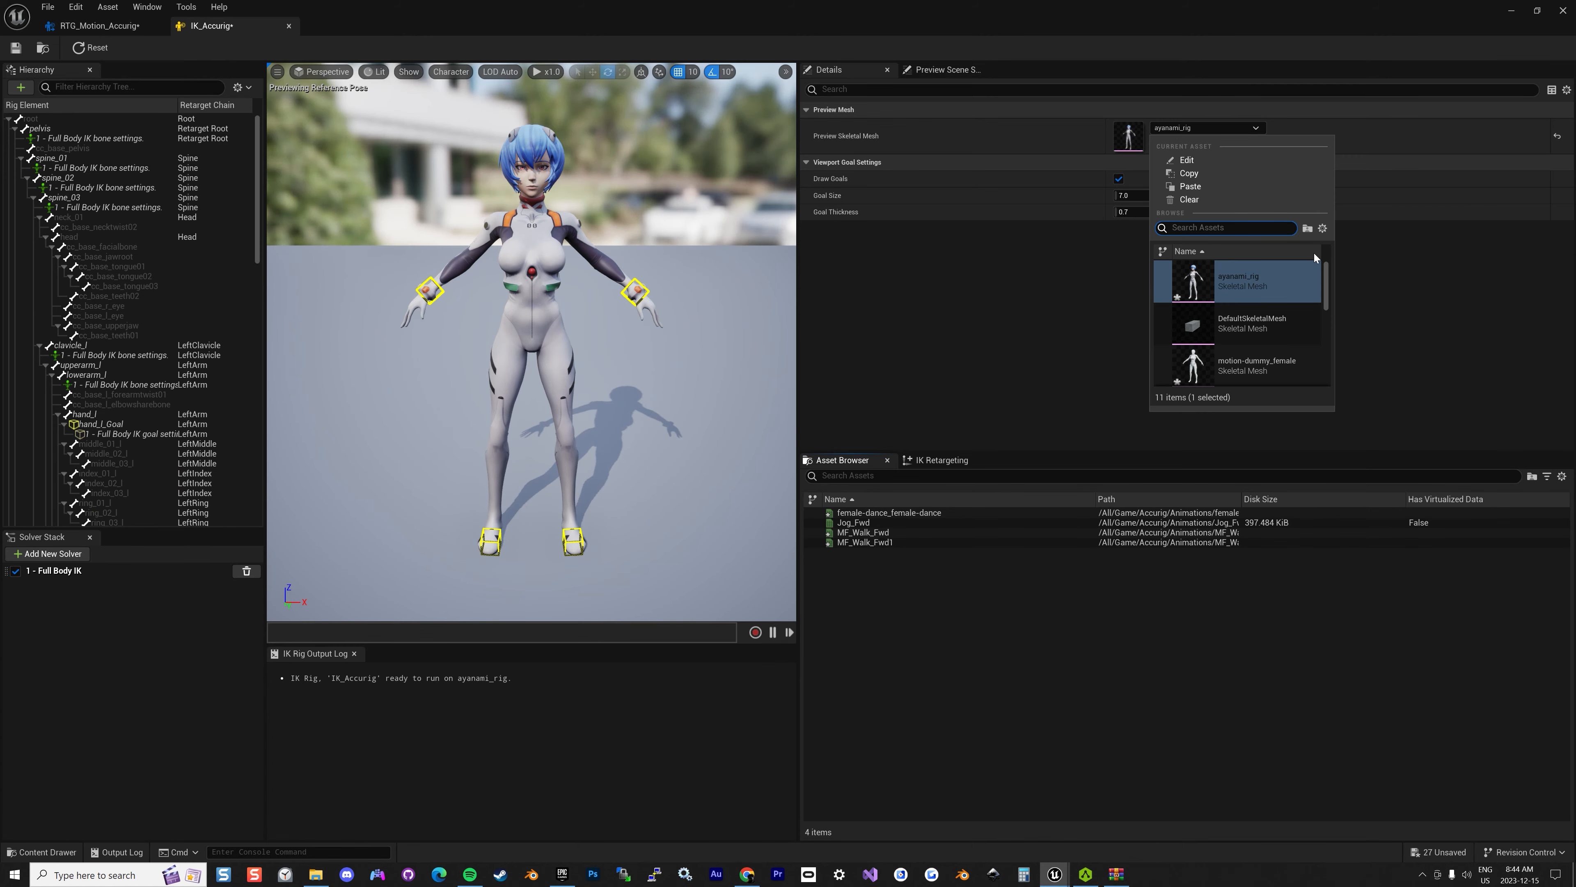
left_click_drag(1329, 286, 1326, 320)
left_click(1253, 320)
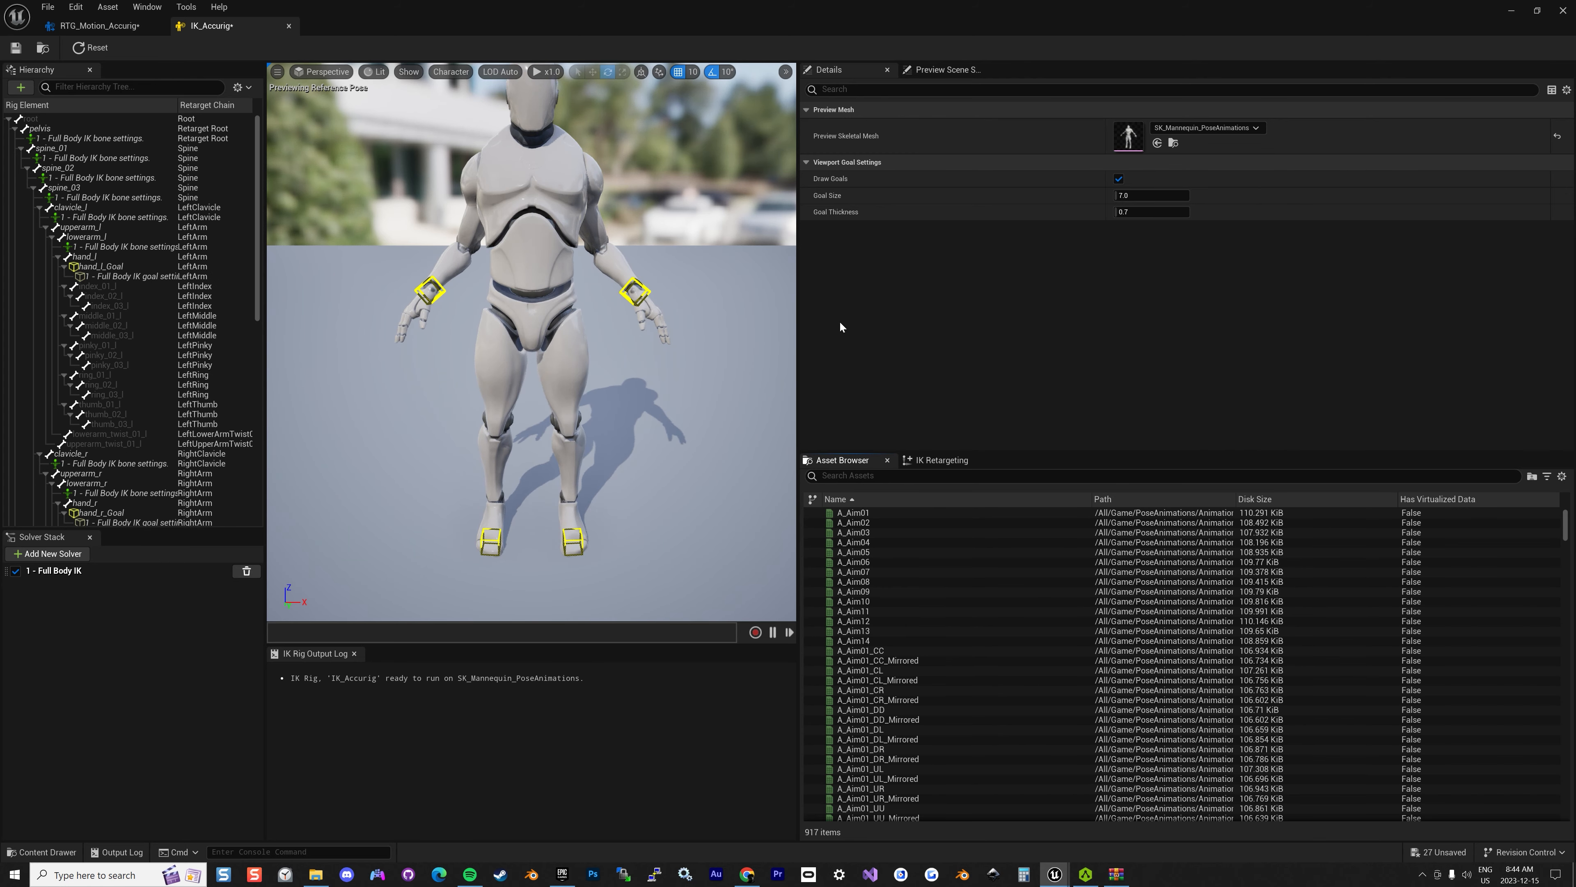
left_click(98, 48)
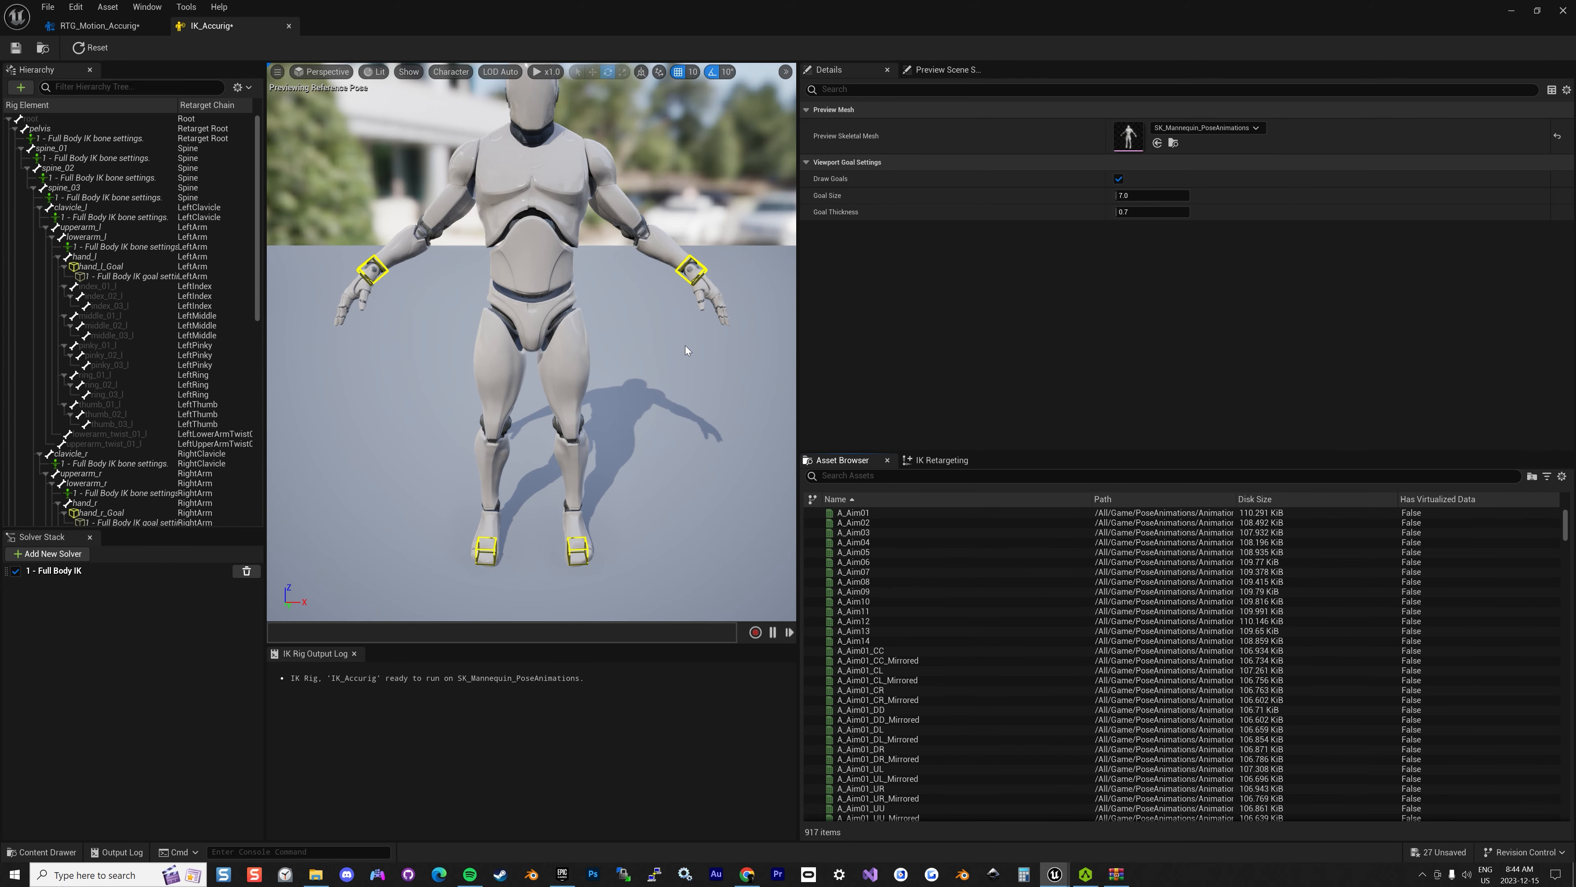
scroll(677, 339, "down", 5)
left_click(16, 48)
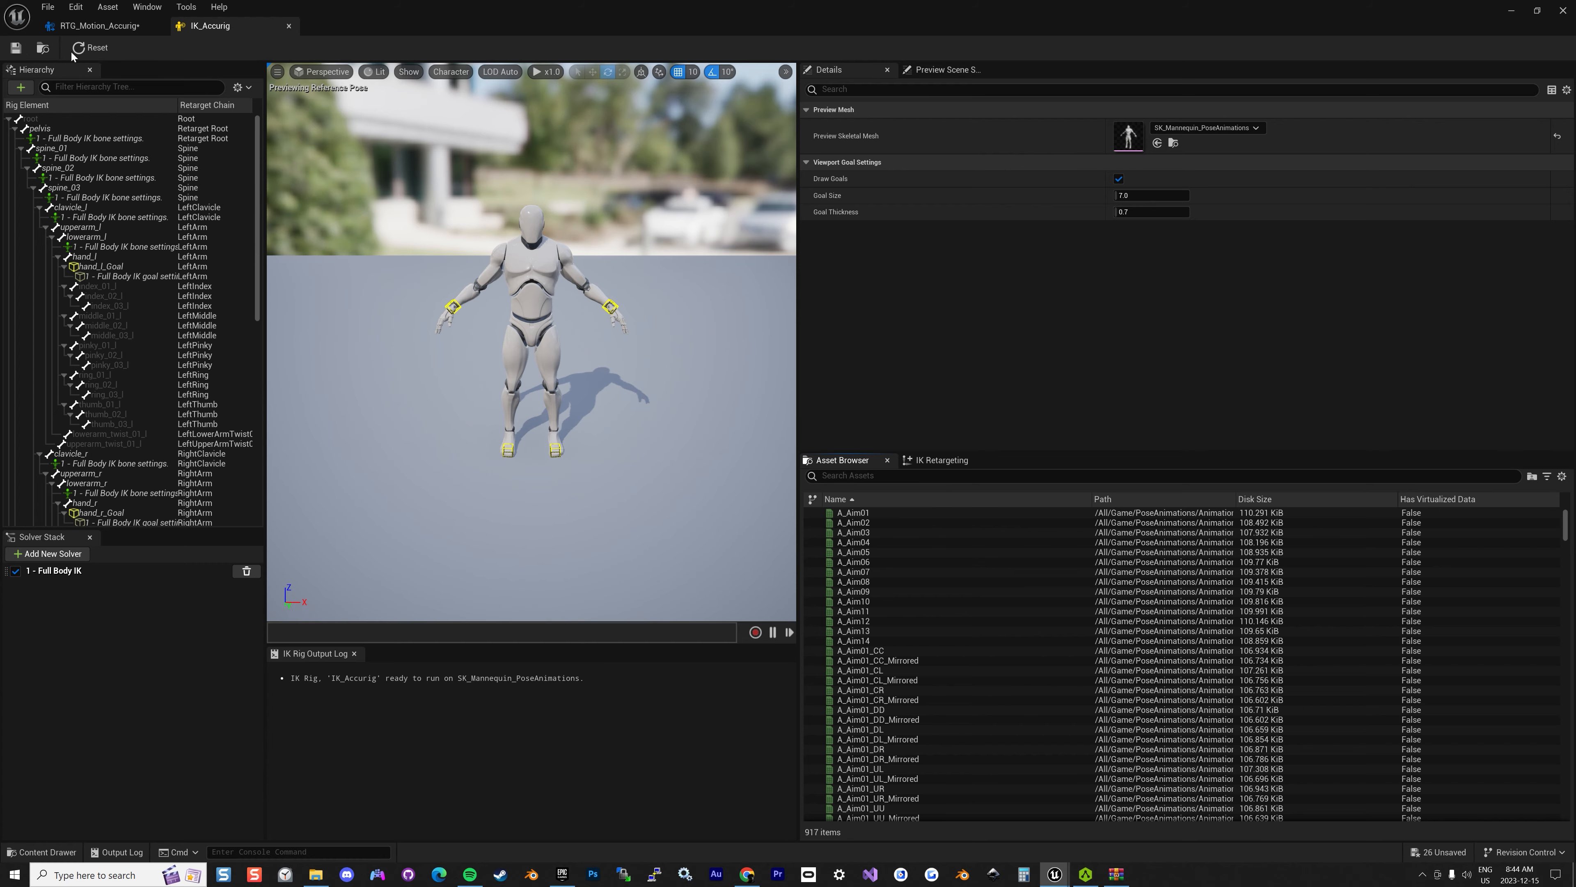
Rename the copied IK rig in the PoseAnimations Mesh folder to IK_PoseAnimations
left_click(1512, 11)
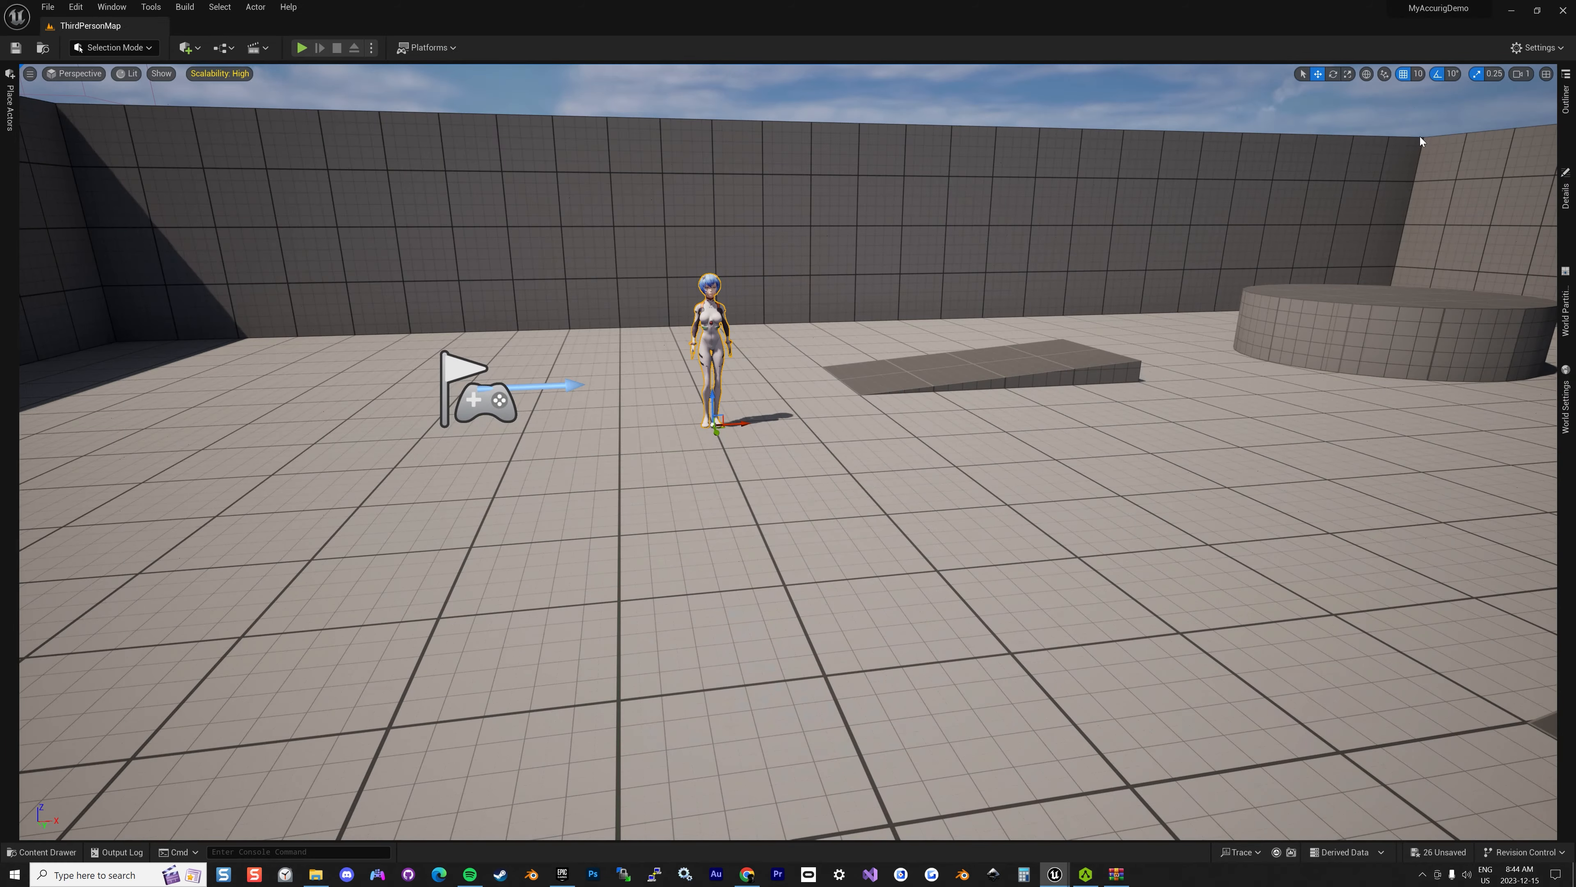
key("ctrl+space")
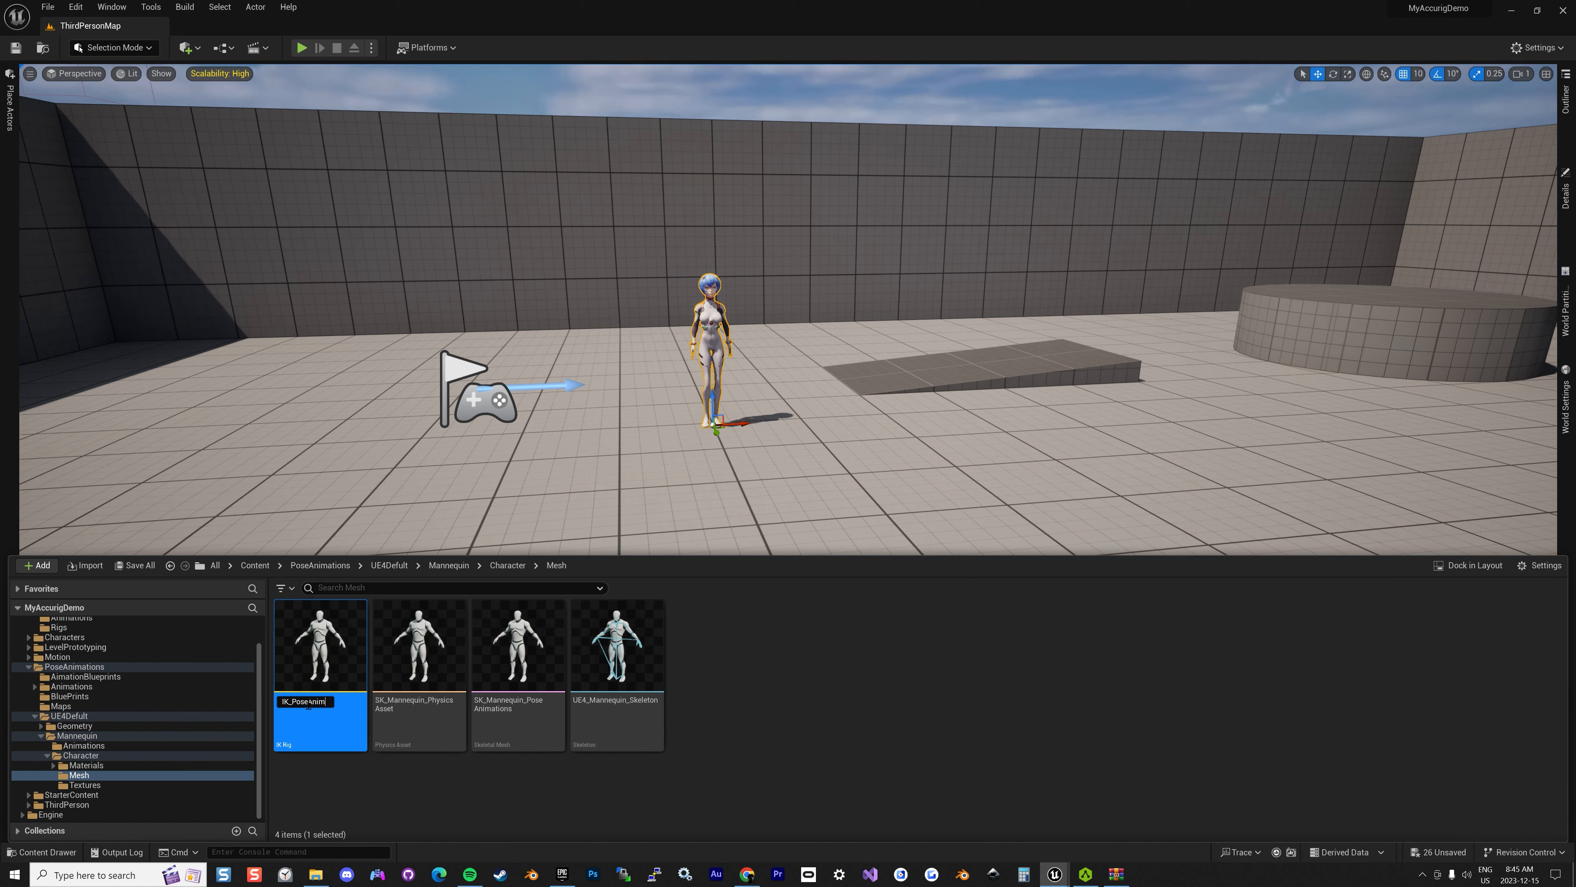
key("Return")
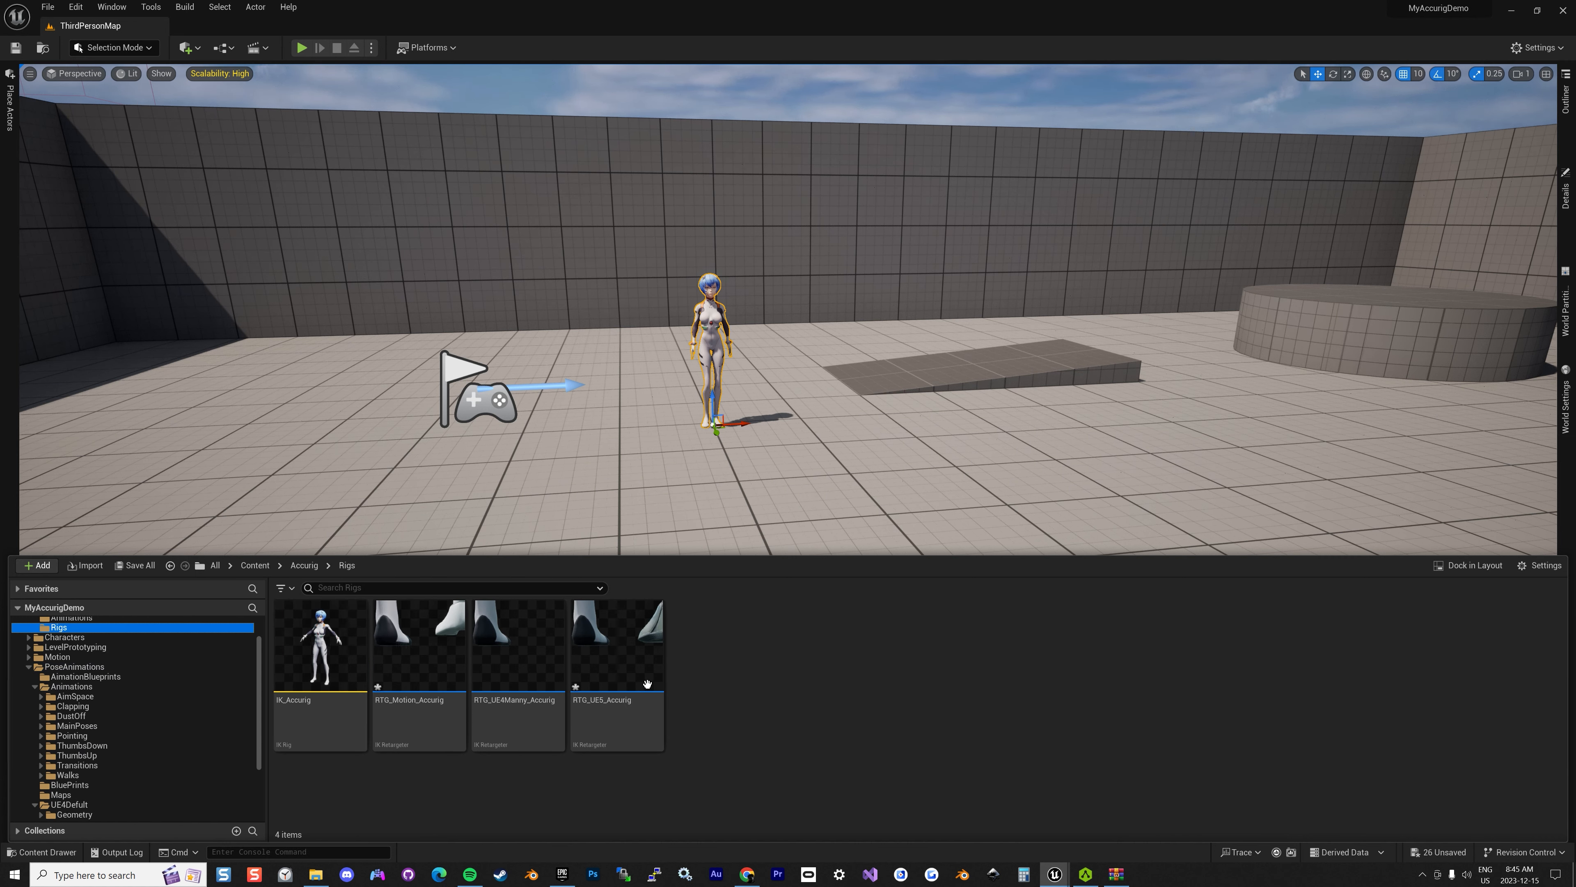
Duplicate the RTG_UE5_Accurig retargeter in Accurig/Rigs and name the copy RTG_PoseAnimation_Accurig
left_click(634, 724)
key("ctrl+v")
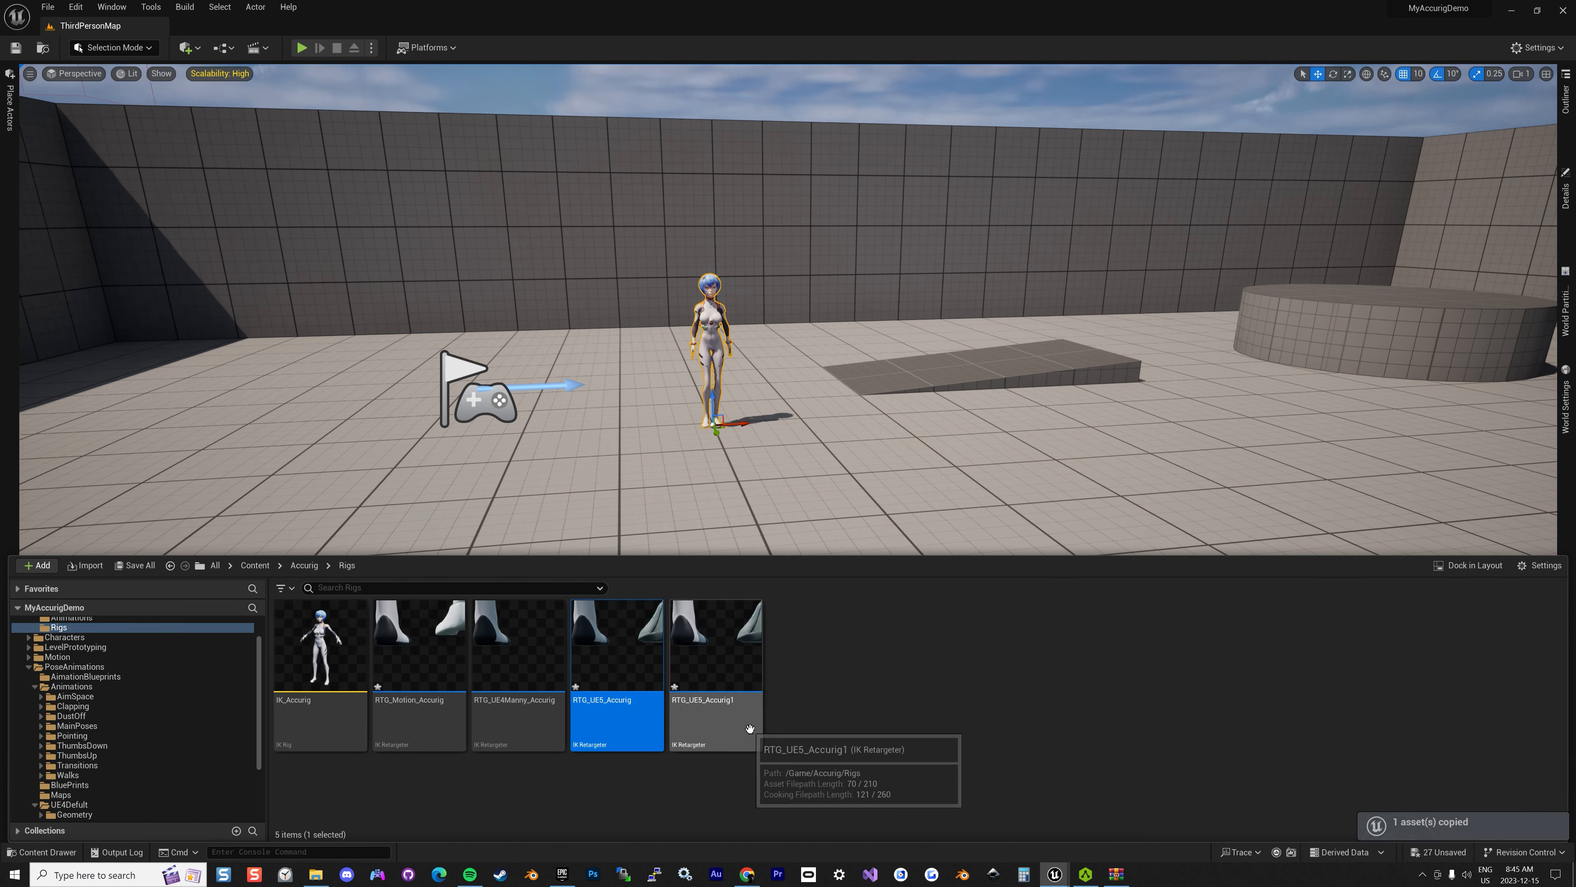
left_click(708, 703)
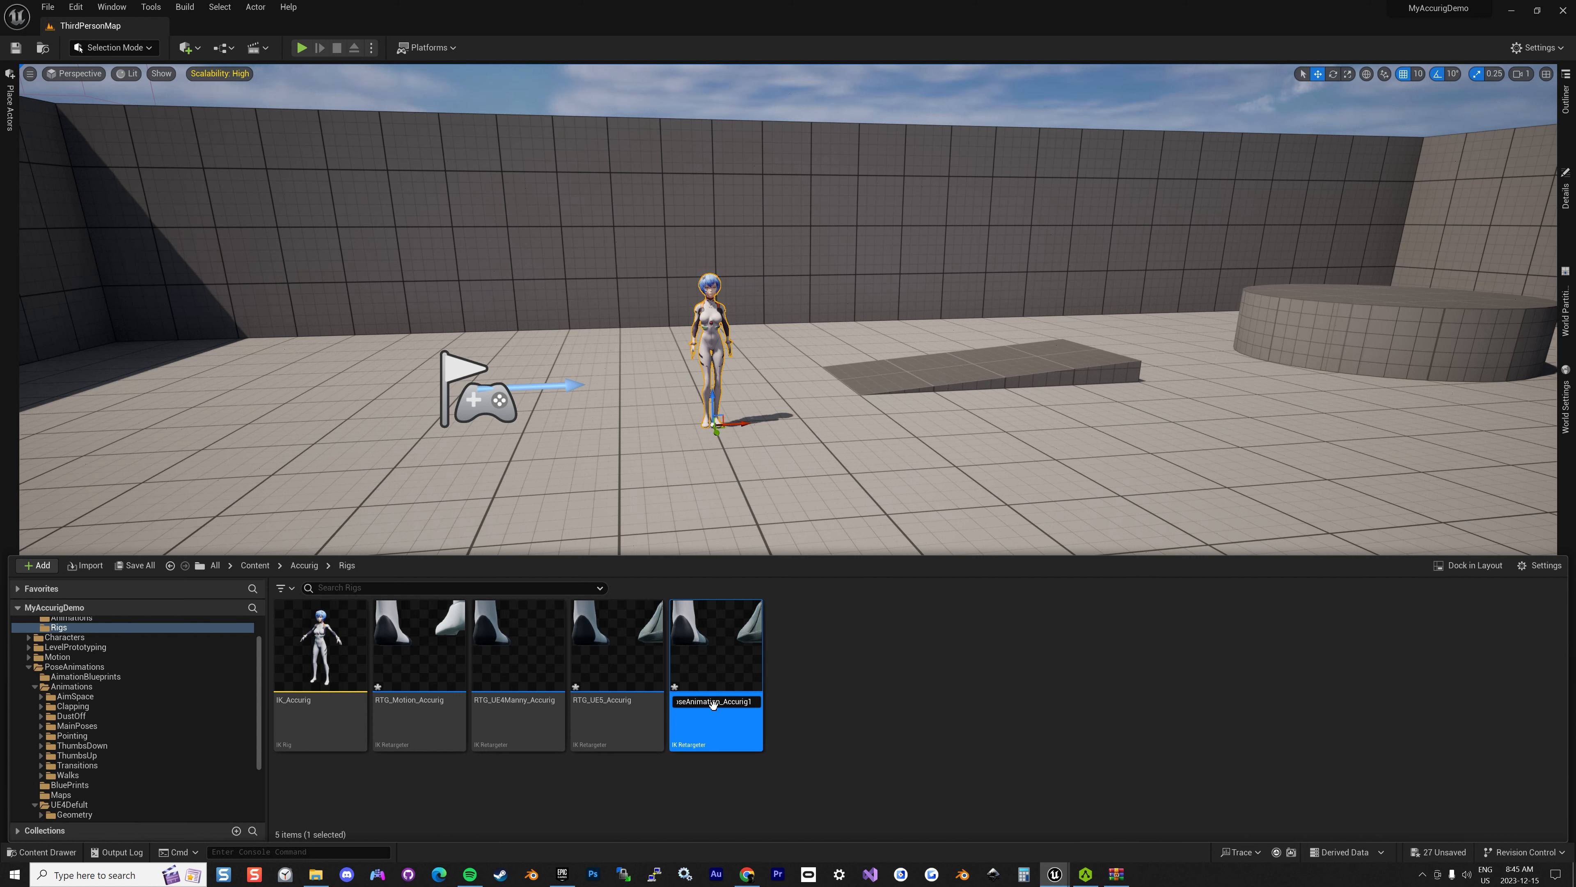
key("Return")
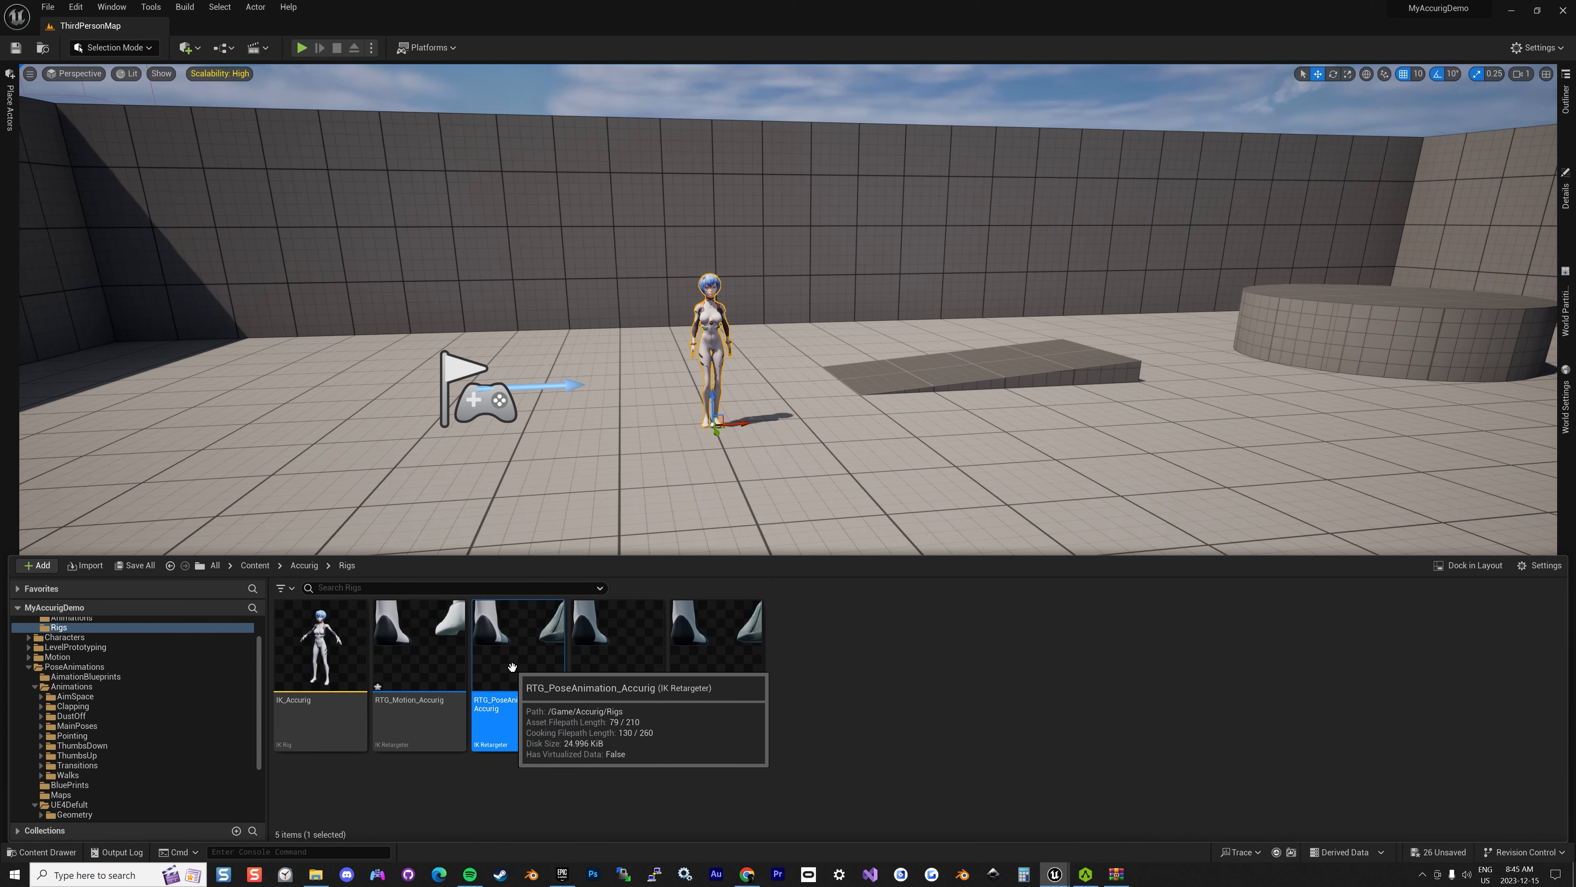
Set the Source IKRig Asset of RTG_PoseAnimation_Accurig to IK_PoseAnimations and preview the A_Point07 animation on ayanami_rig
double_click(513, 670)
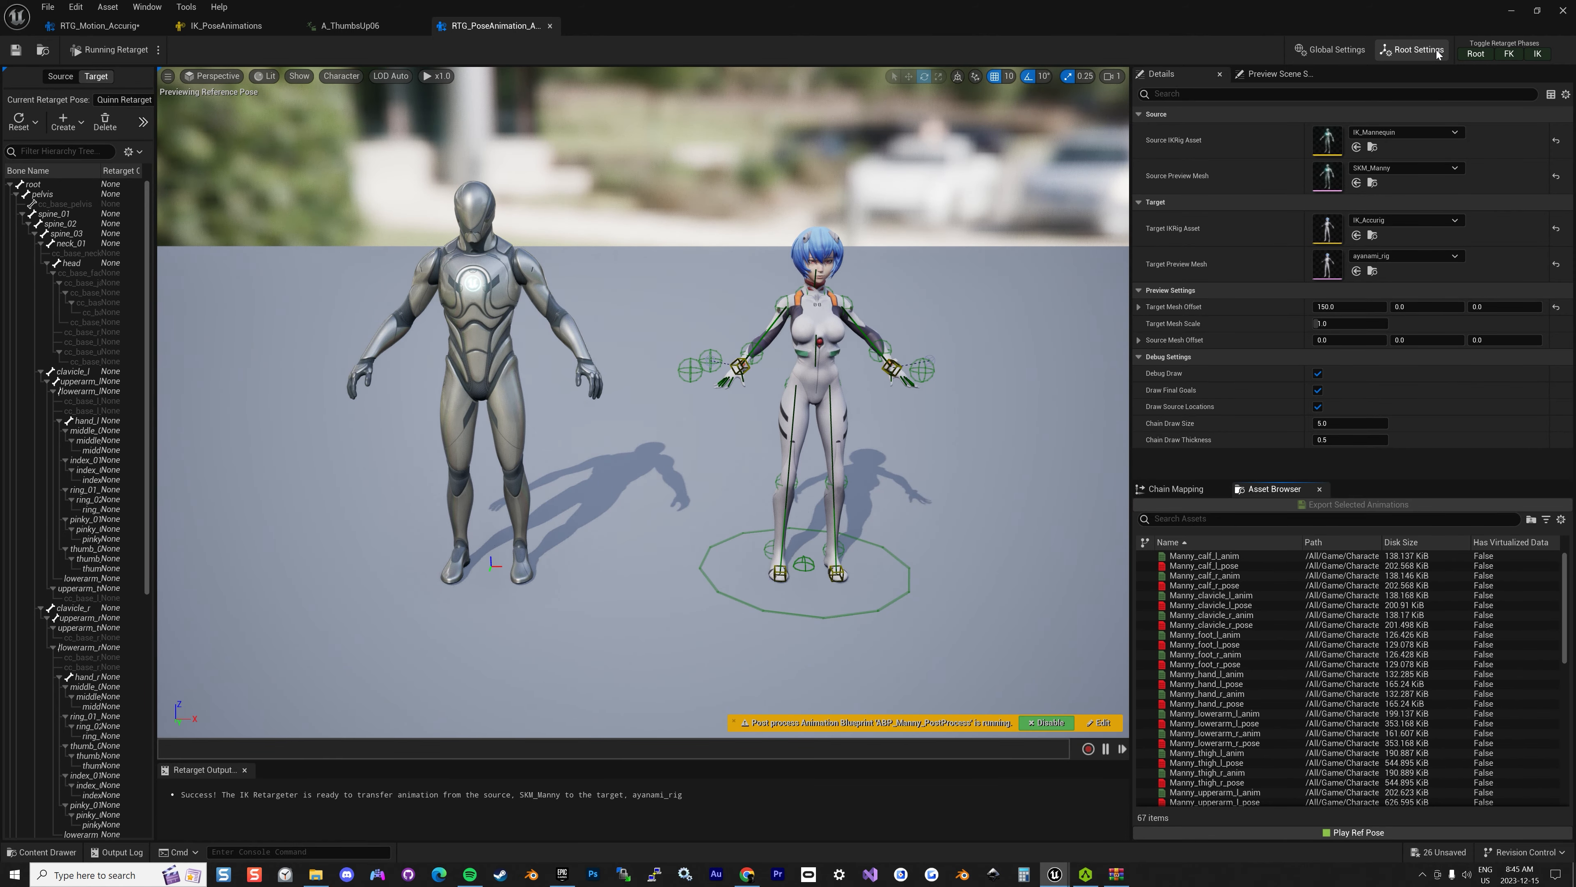
left_click(1406, 134)
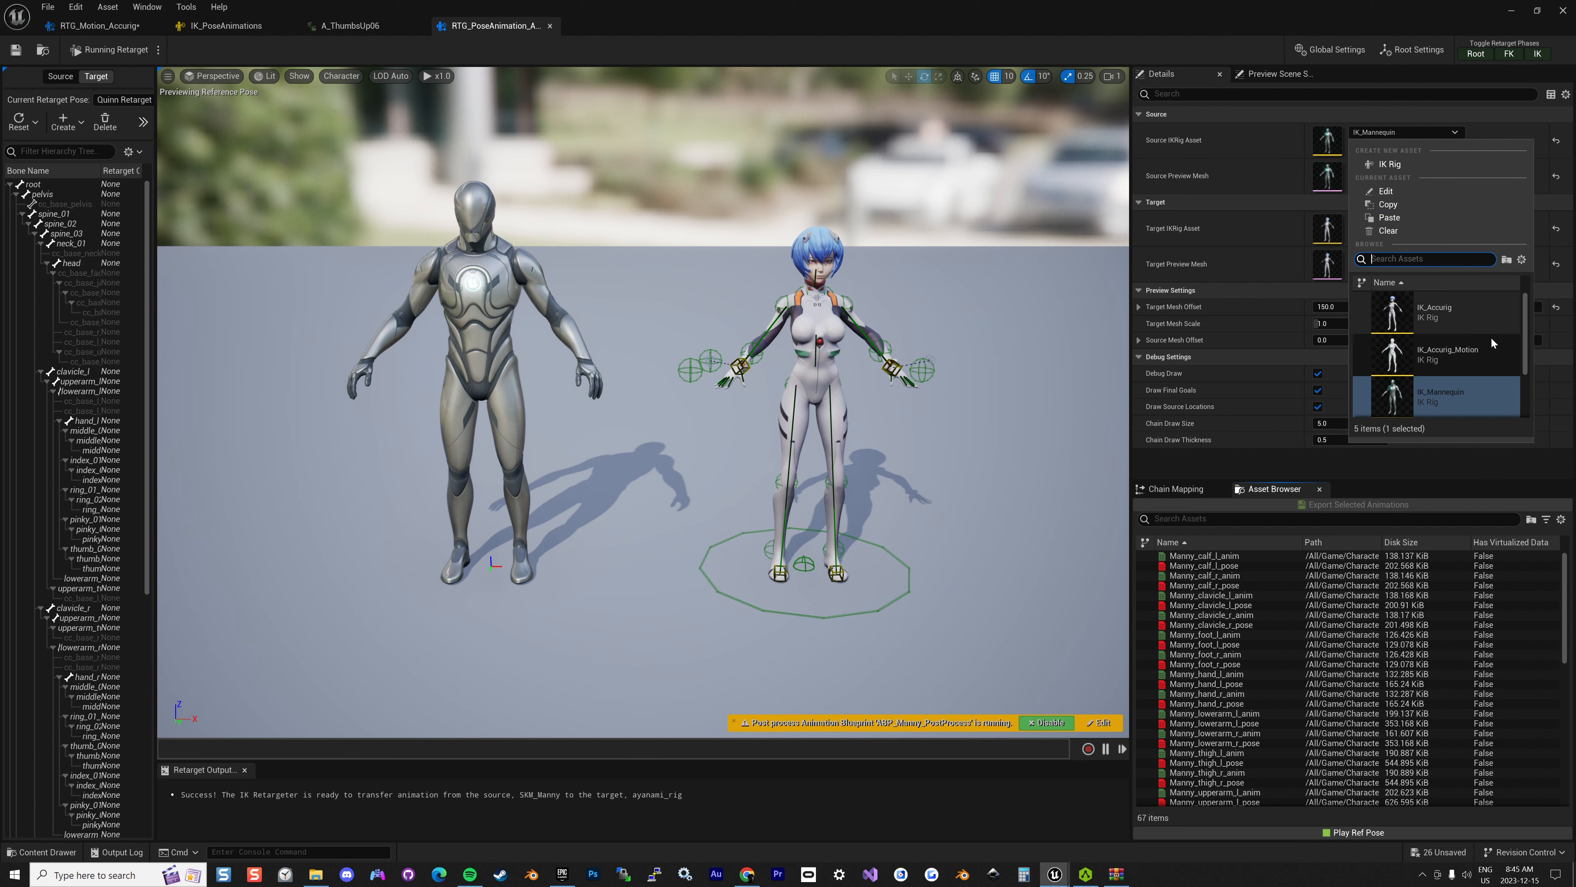
left_click_drag(1528, 329, 1529, 363)
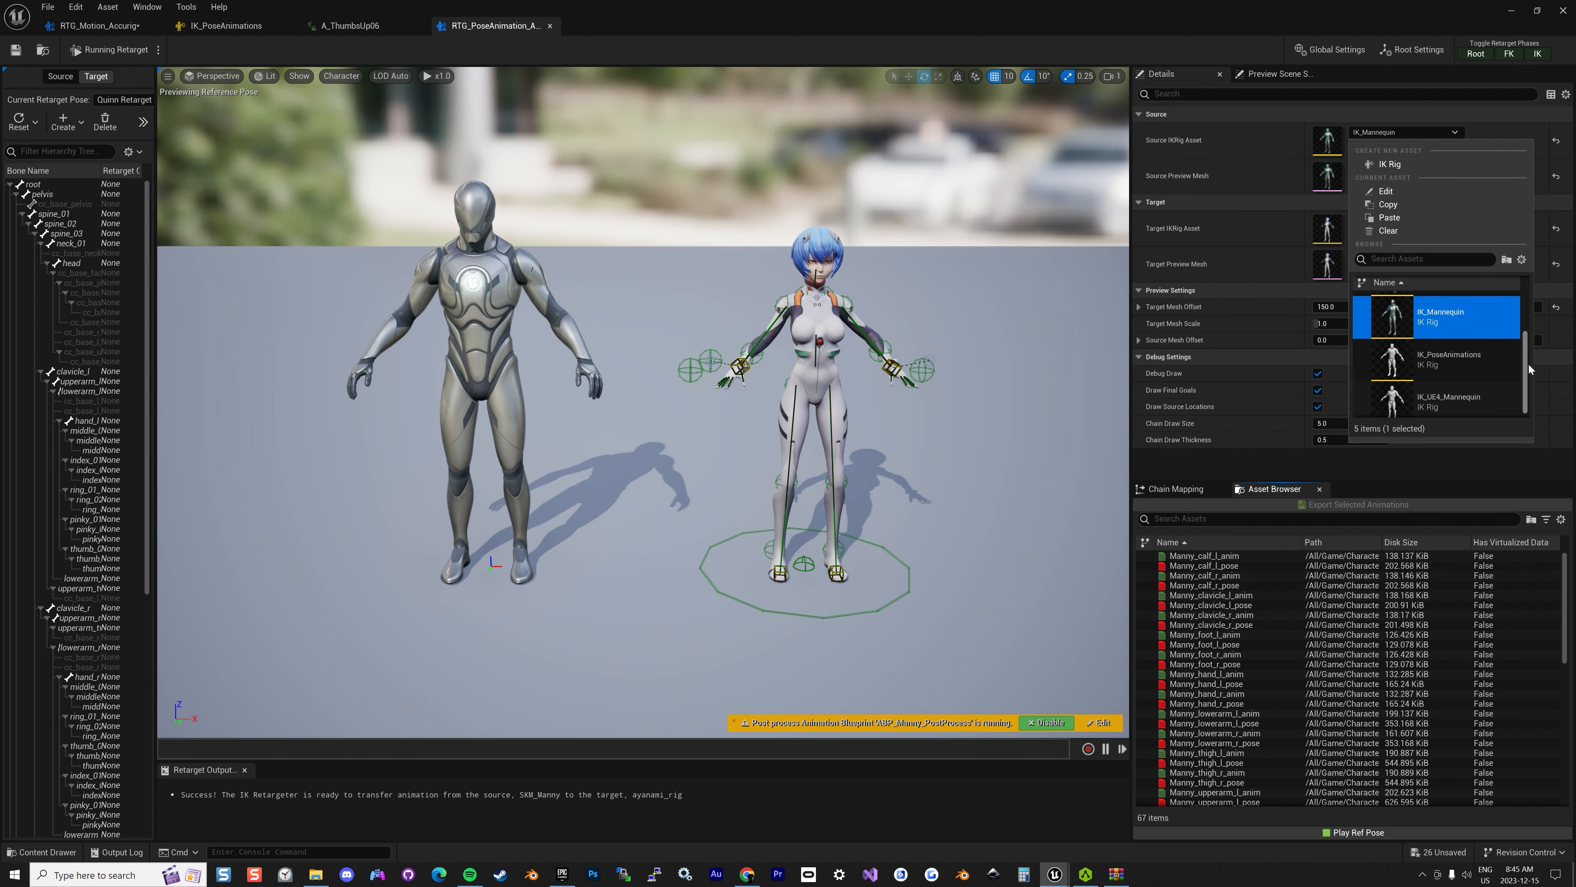
left_click(1445, 359)
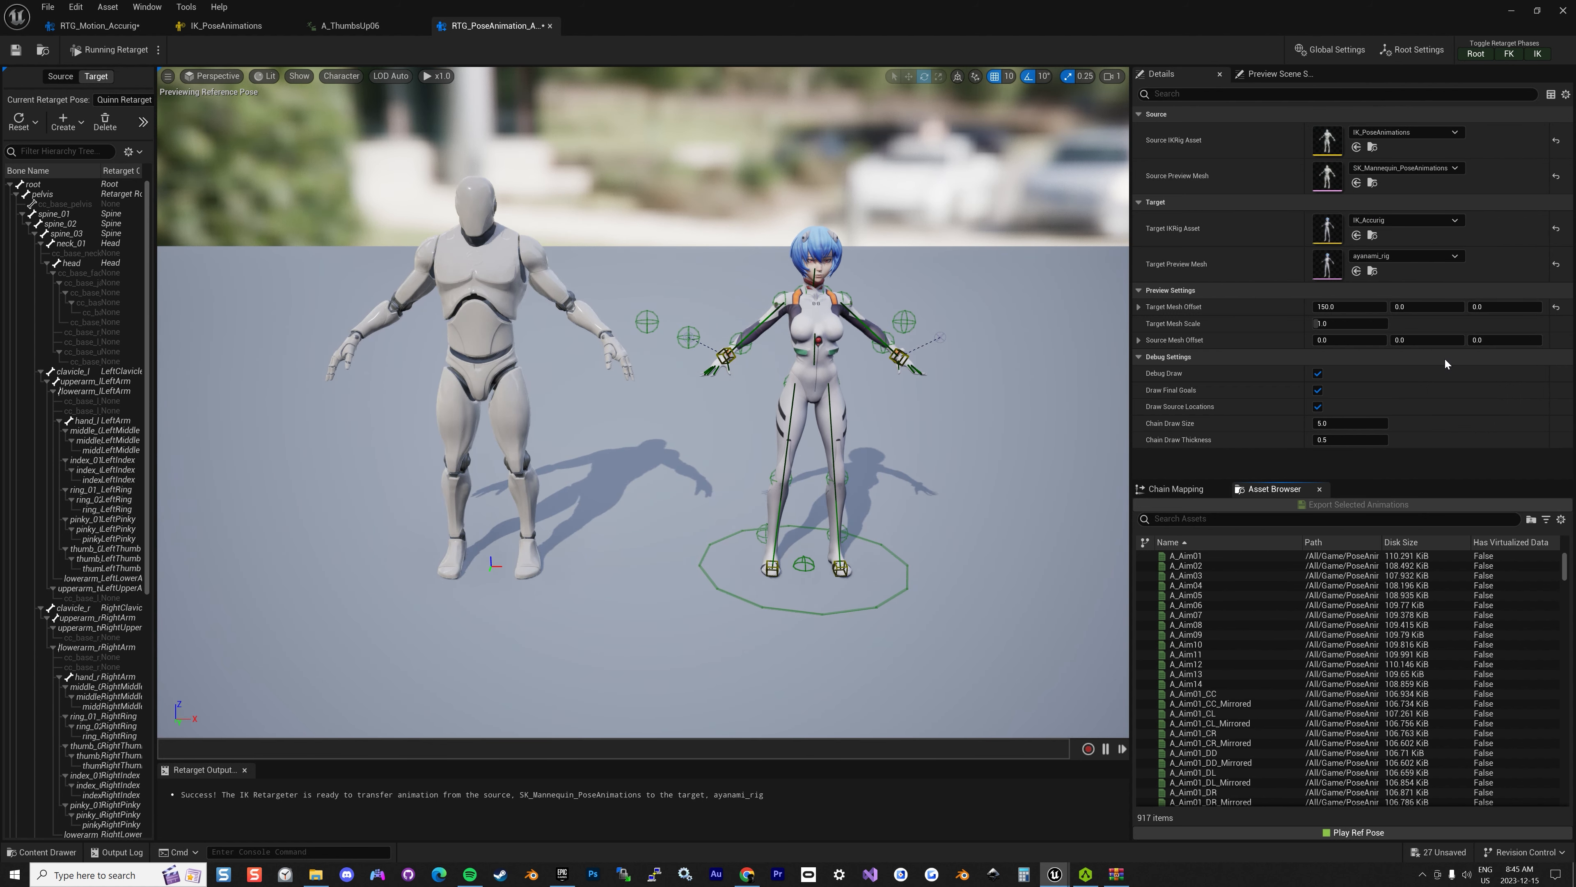
left_click(1221, 702)
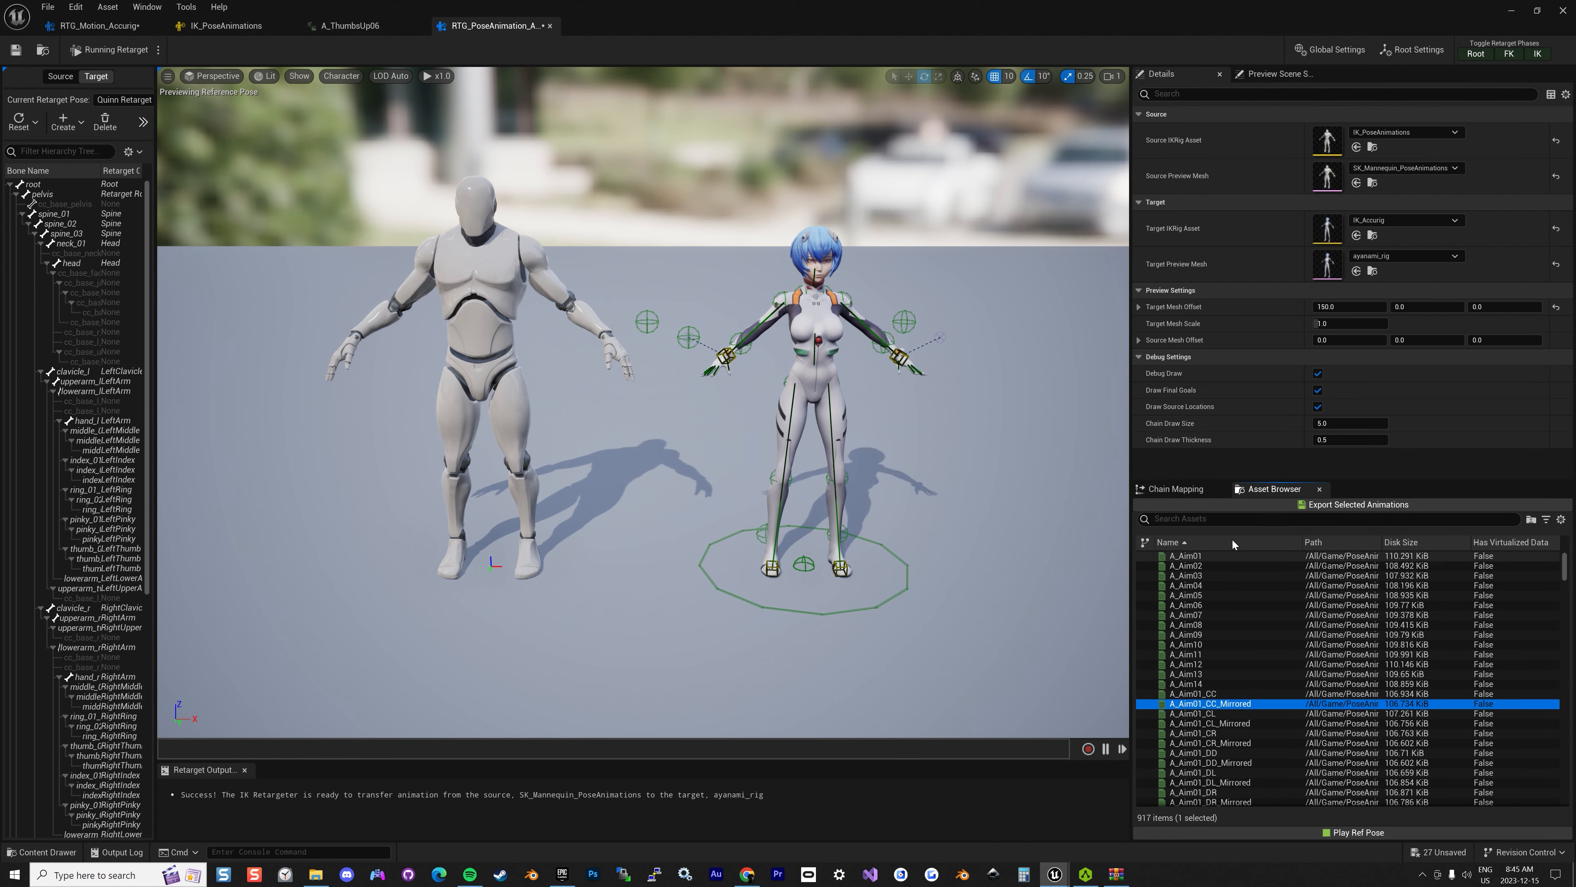
double_click(1224, 695)
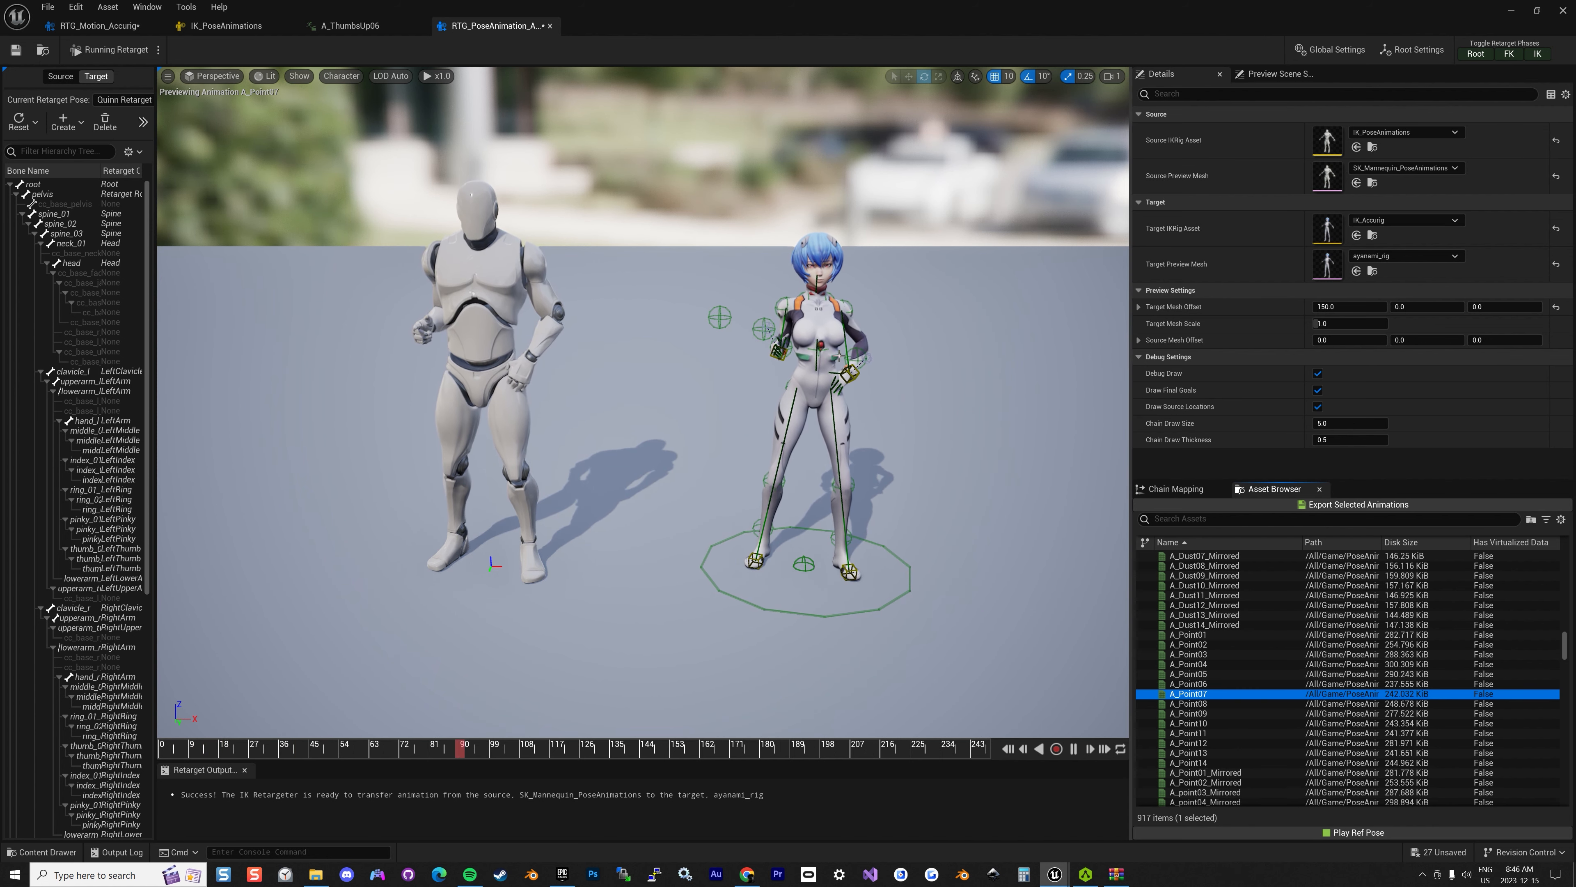
Inspect the retargeted pose on ayanami_rig and export the A_Point07 animation to the Accurig/Animations folder
left_click_drag(840, 356, 152, 420, "alt")
left_click_drag(730, 315, 766, 376, "alt")
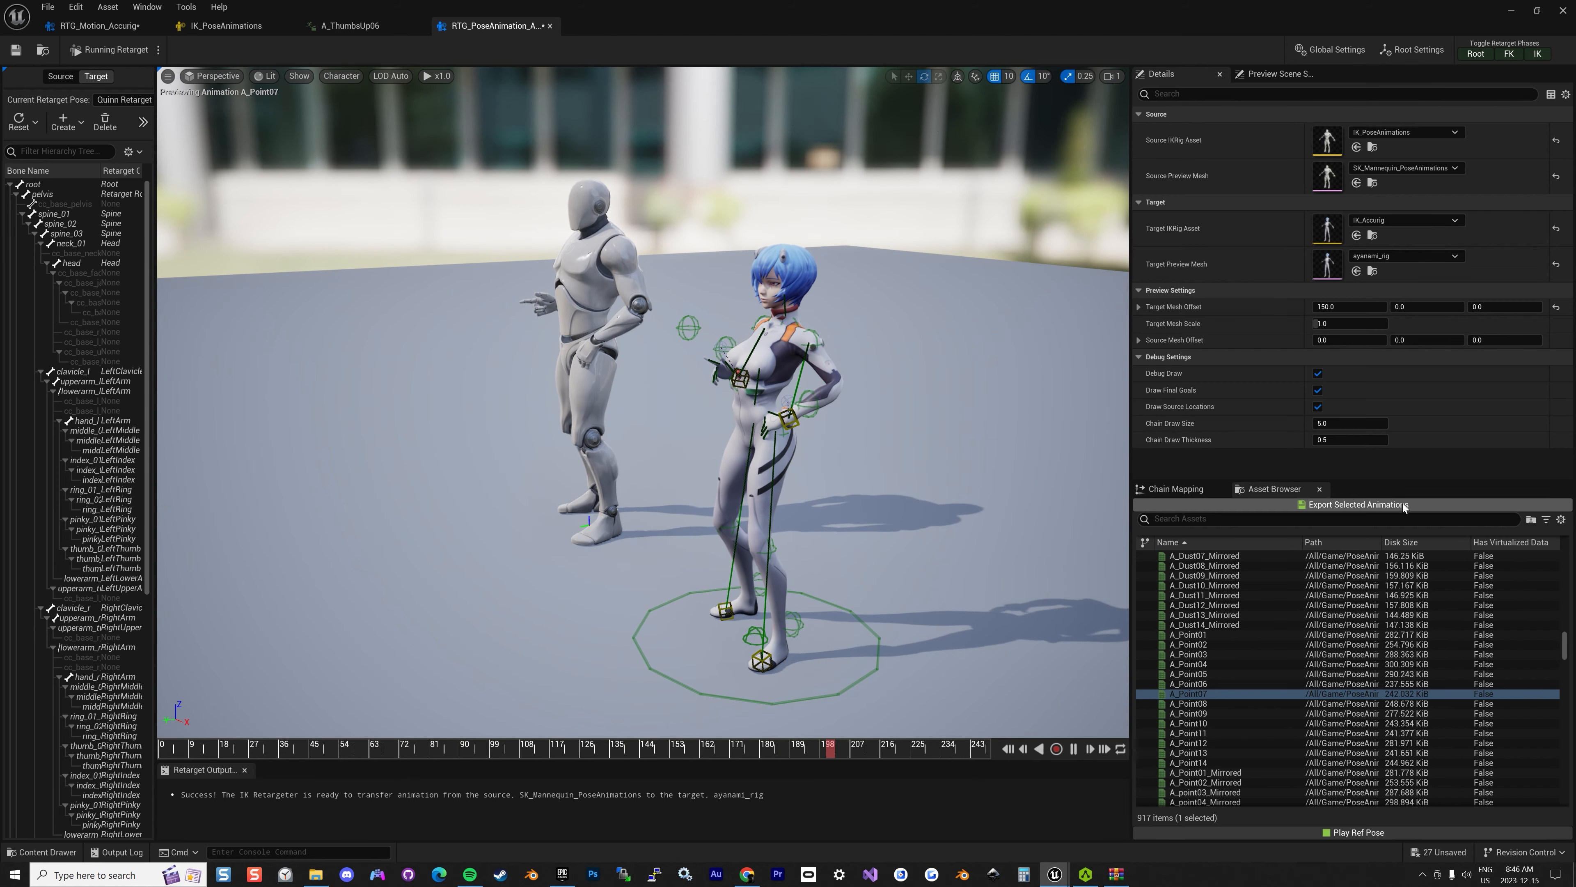
left_click(1347, 506)
left_click(732, 348)
double_click(733, 349)
left_click(744, 358)
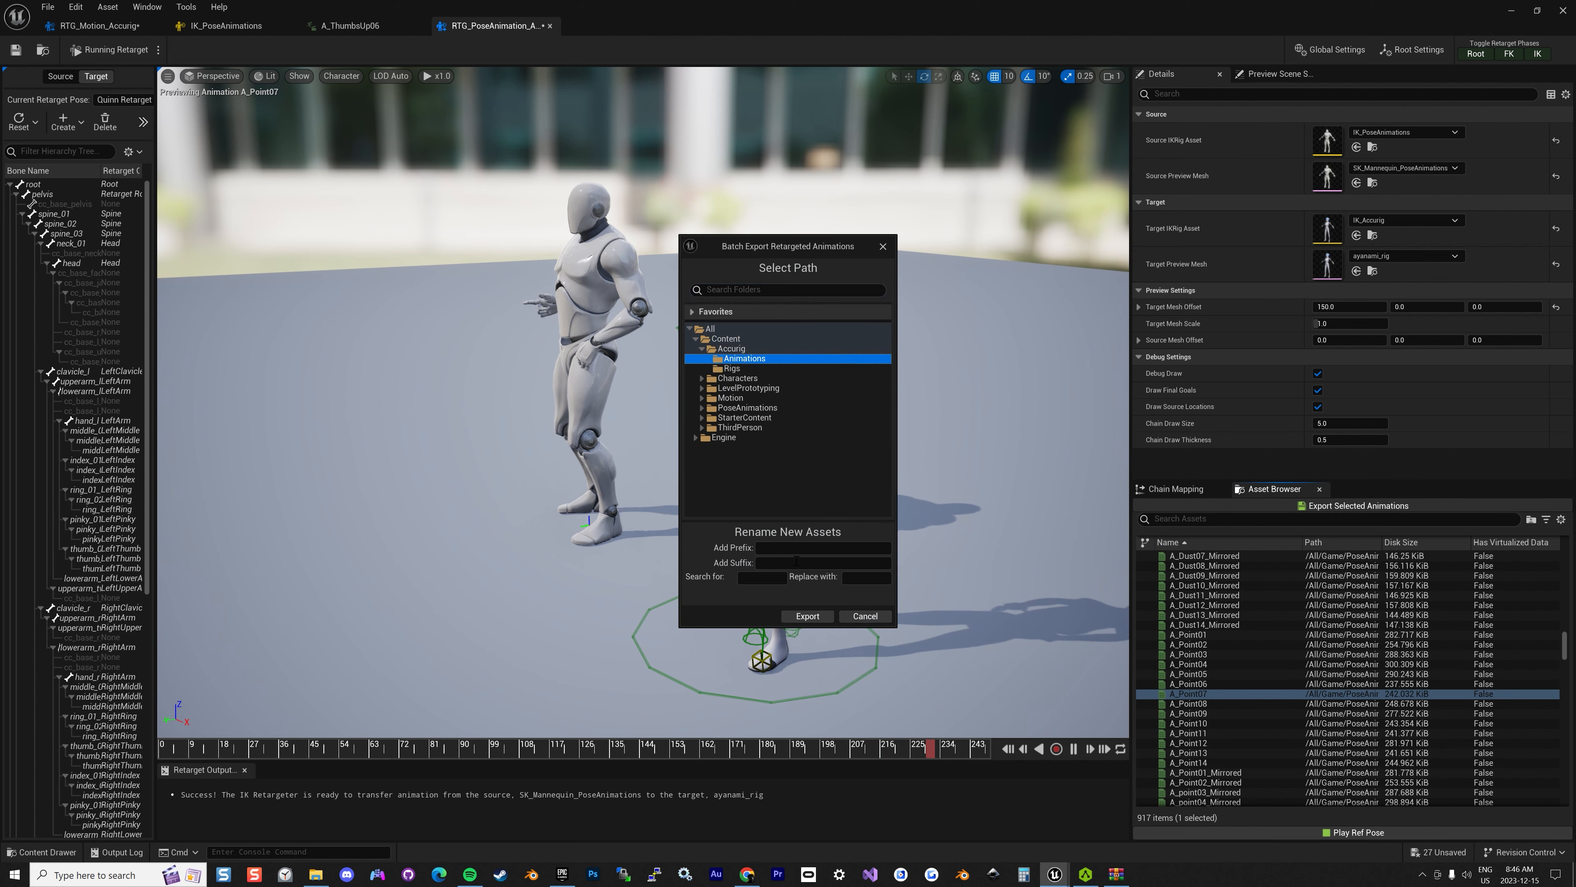
left_click(808, 616)
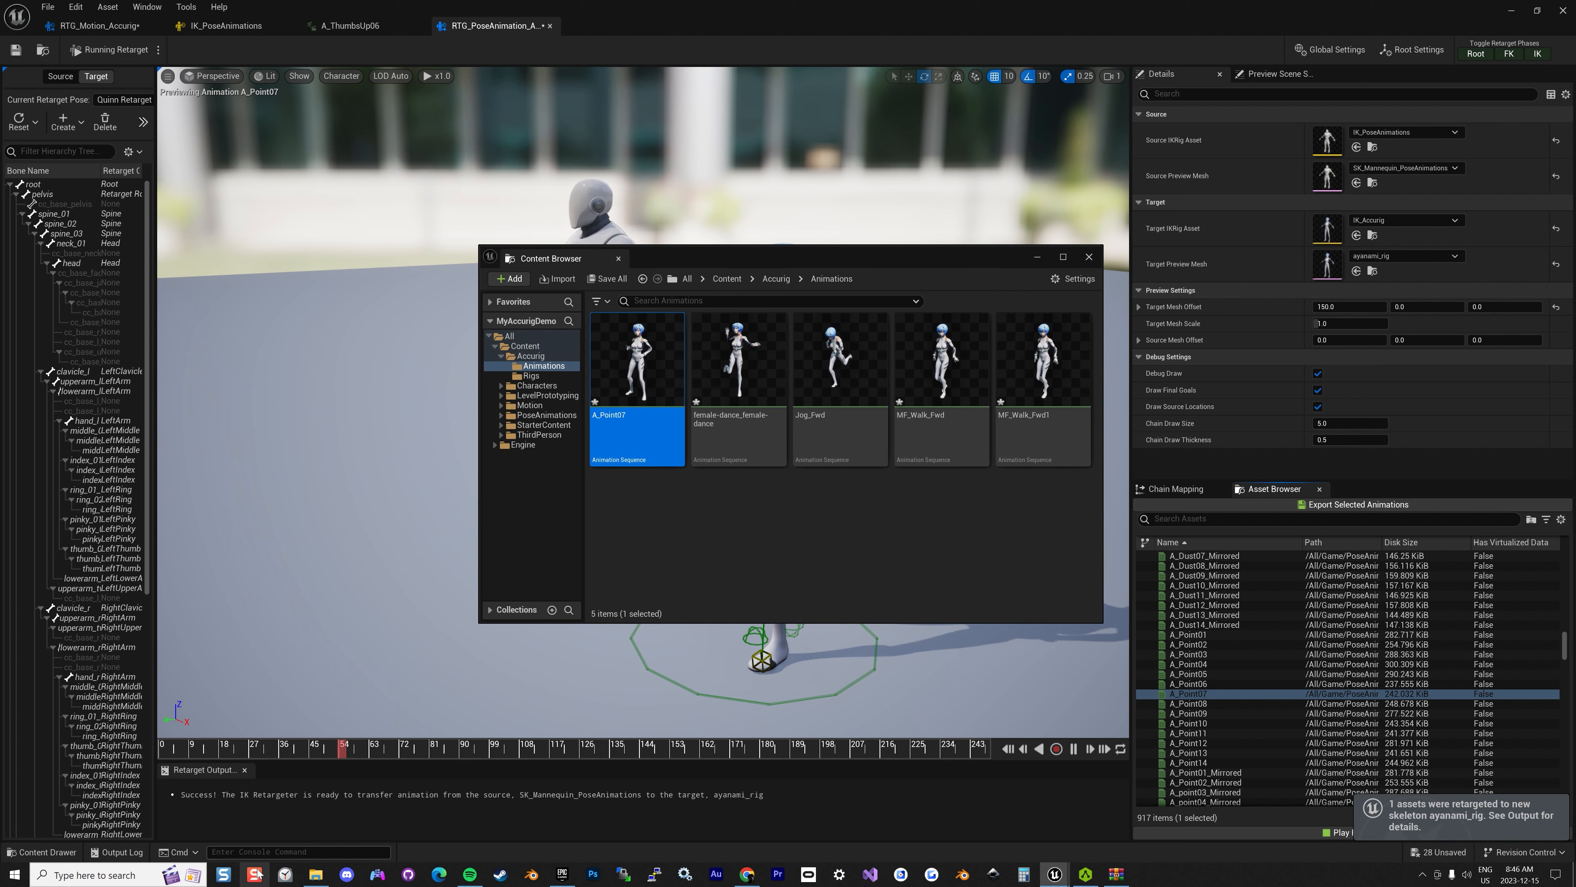
Return to the ThirdPersonMap level and set the ayanami_rig skeletal mesh component's Anim to Play to A_Point07
left_click(316, 875)
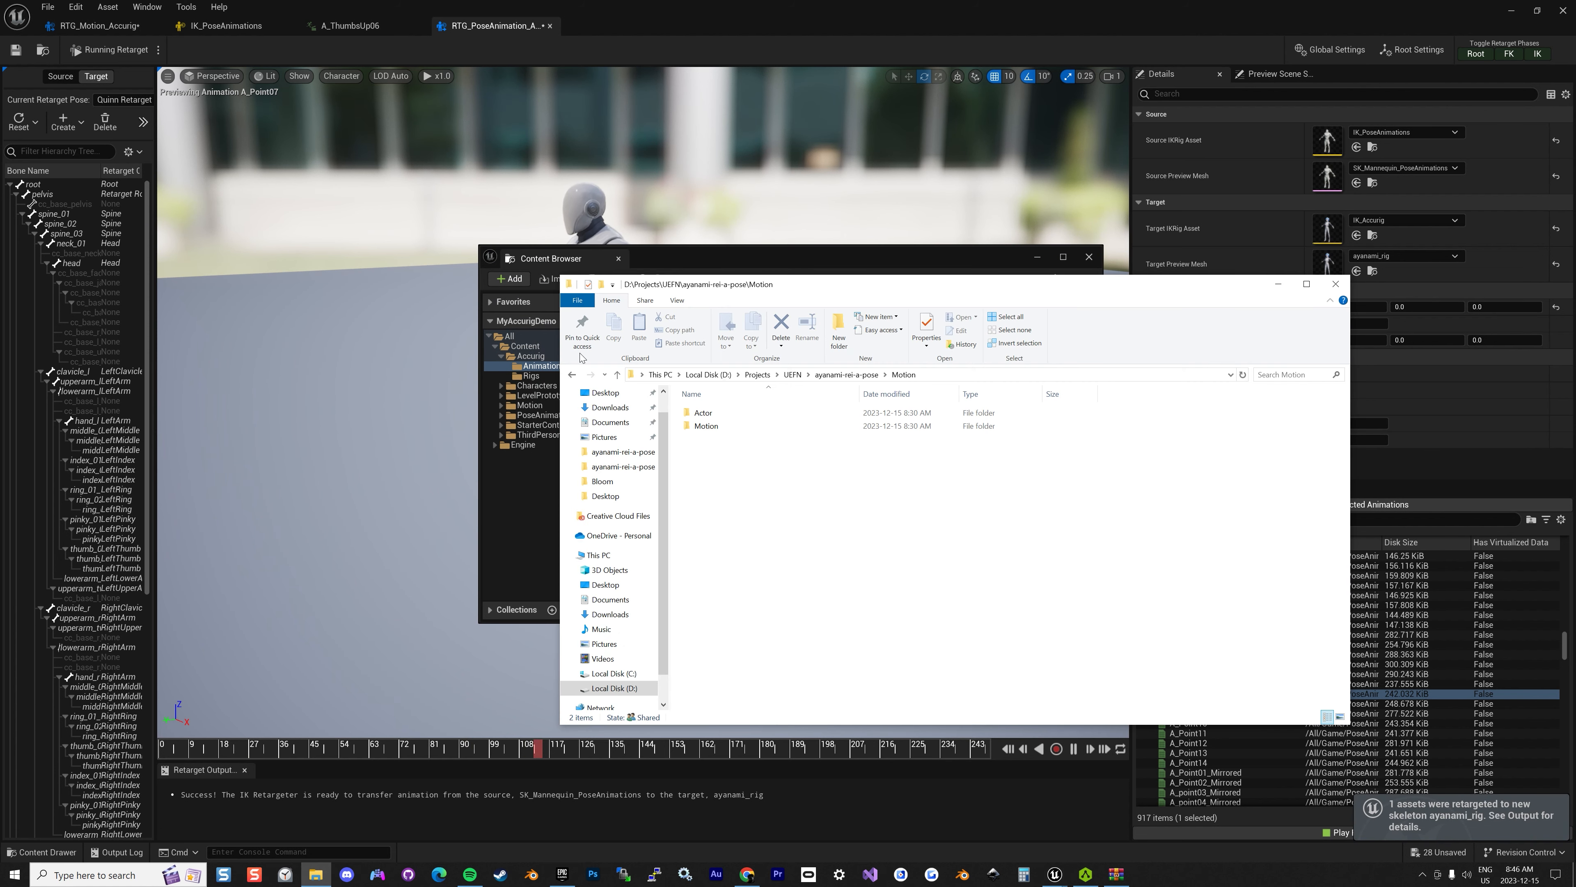
left_click(316, 874)
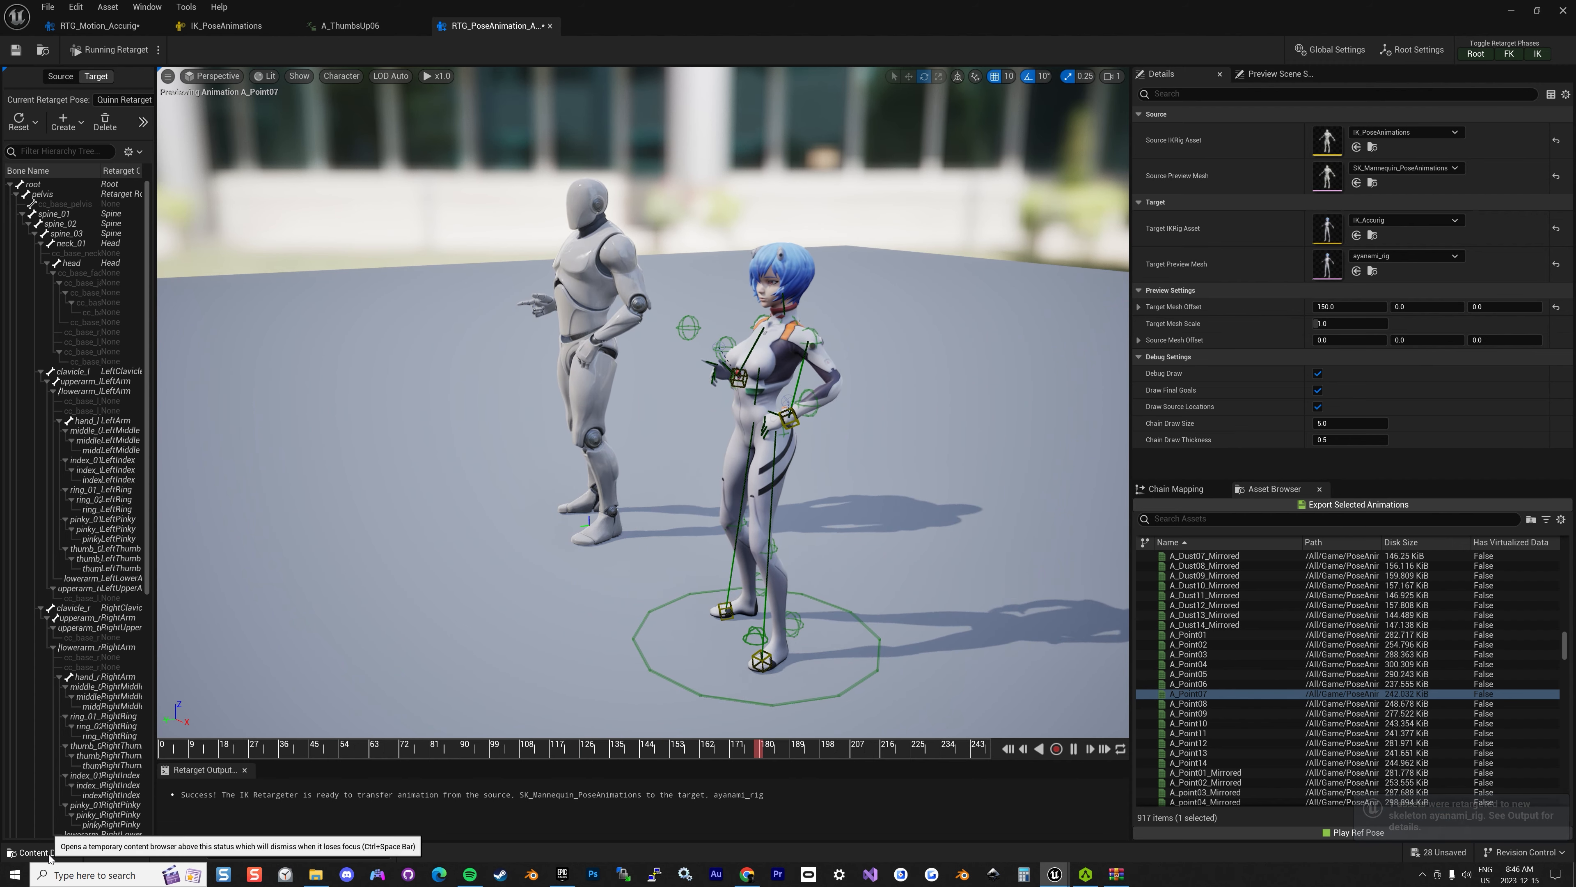
left_click(75, 855)
left_click(1511, 11)
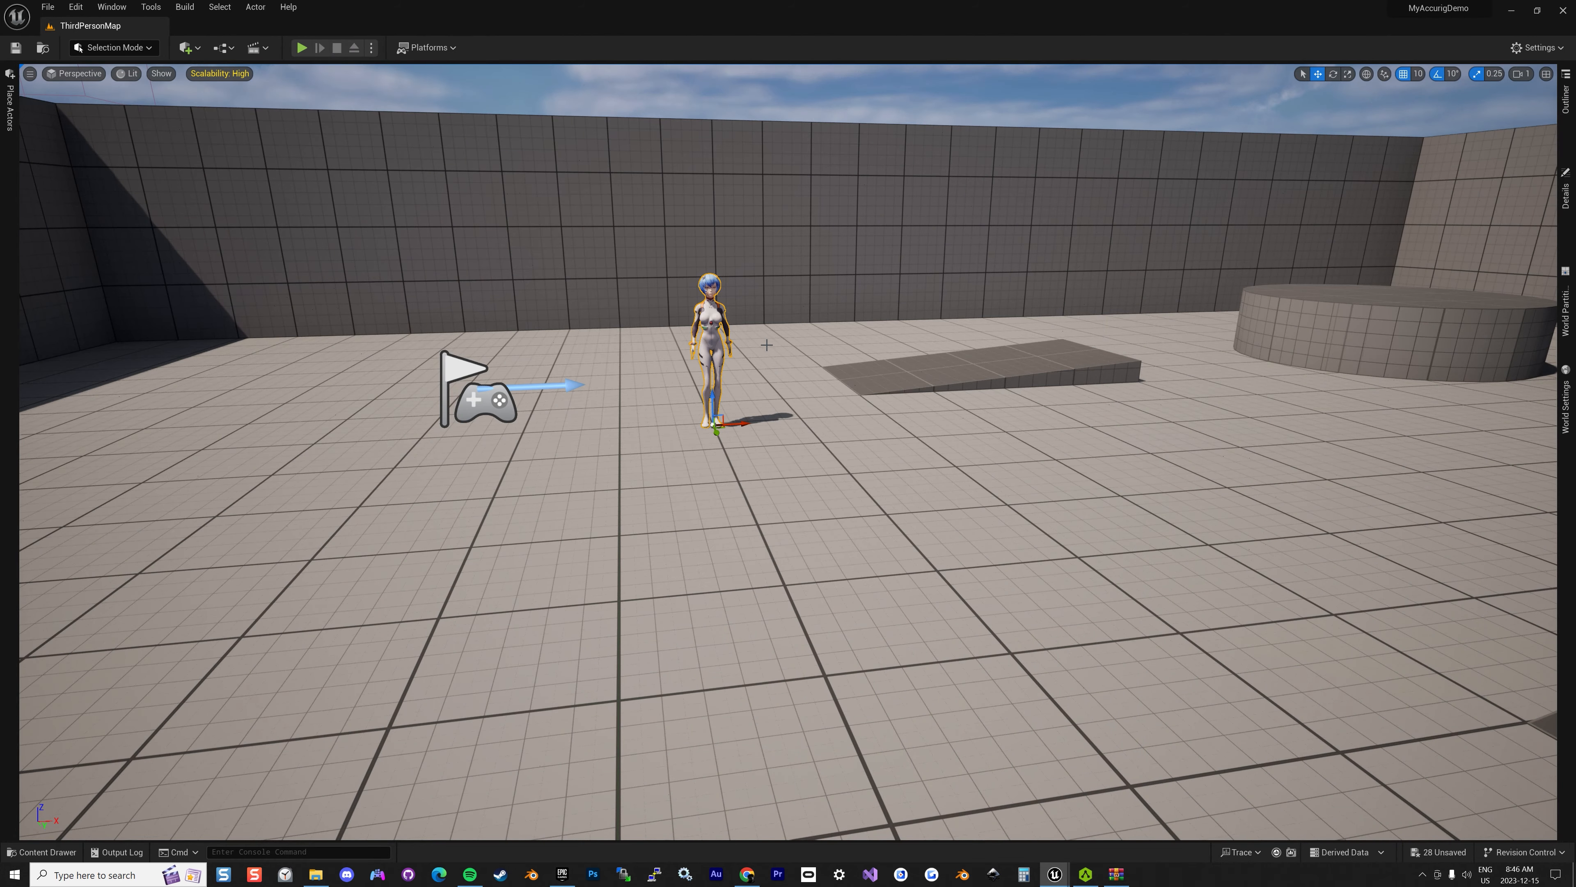
left_click(1566, 192)
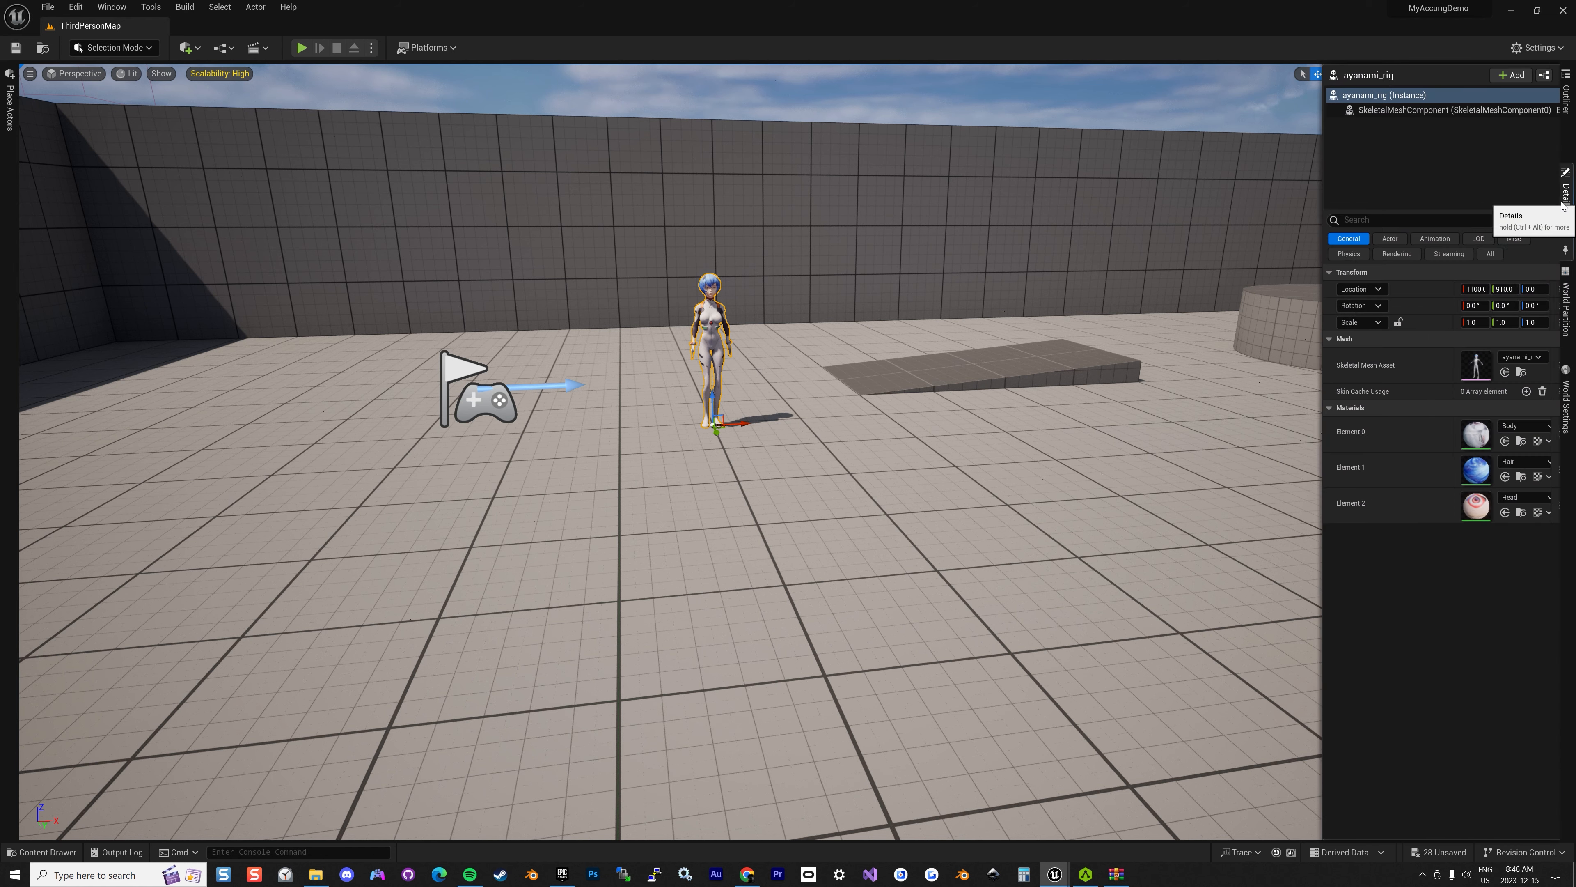
left_click(1515, 357)
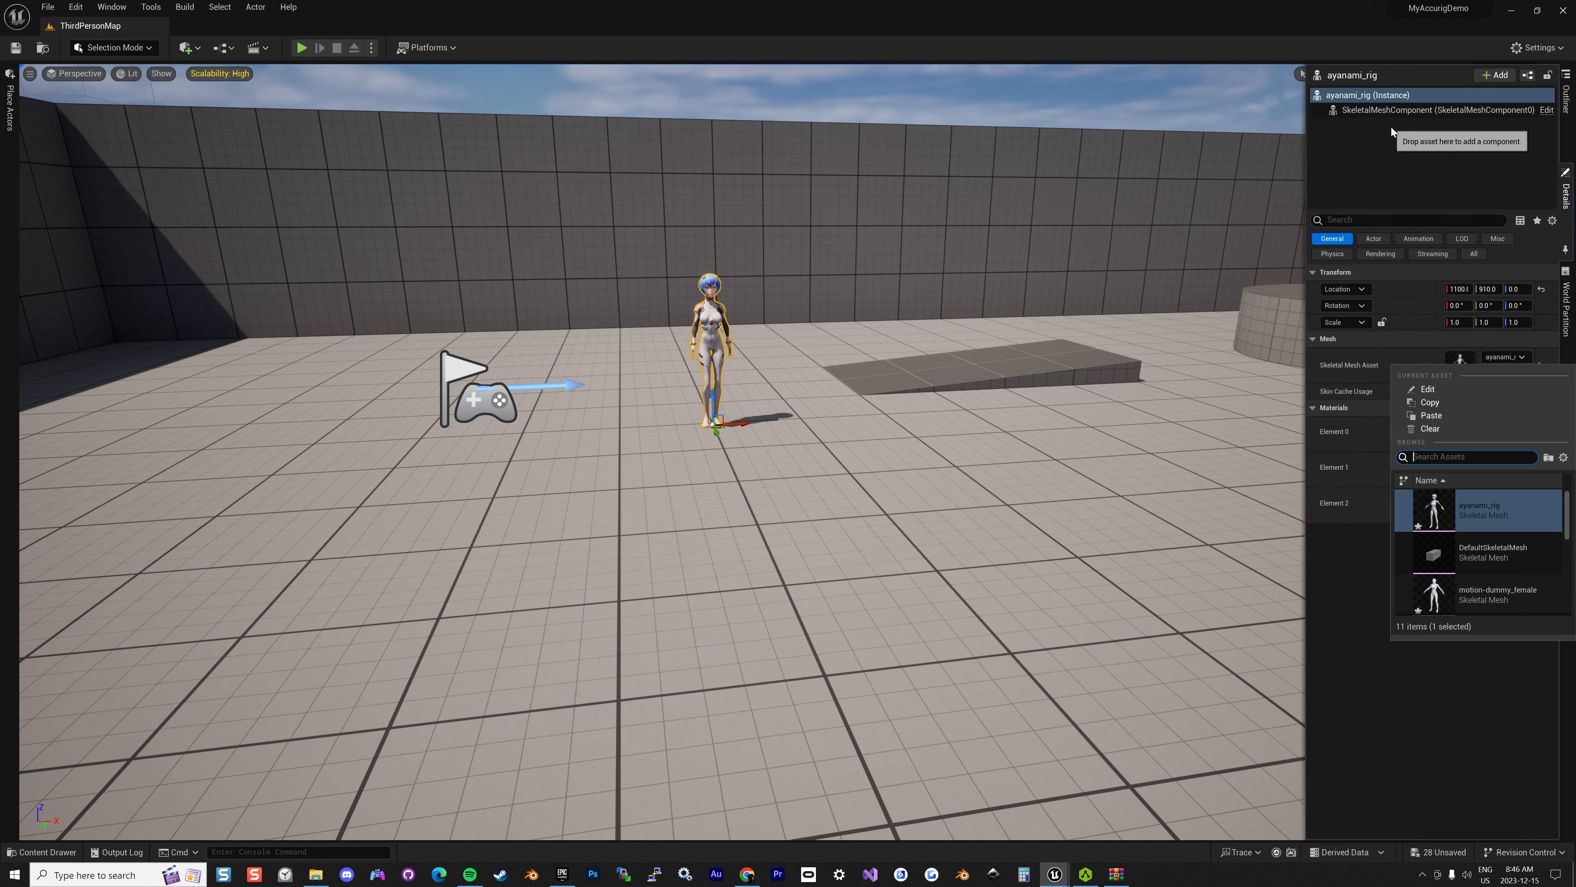
left_click(1387, 112)
left_click(1525, 374)
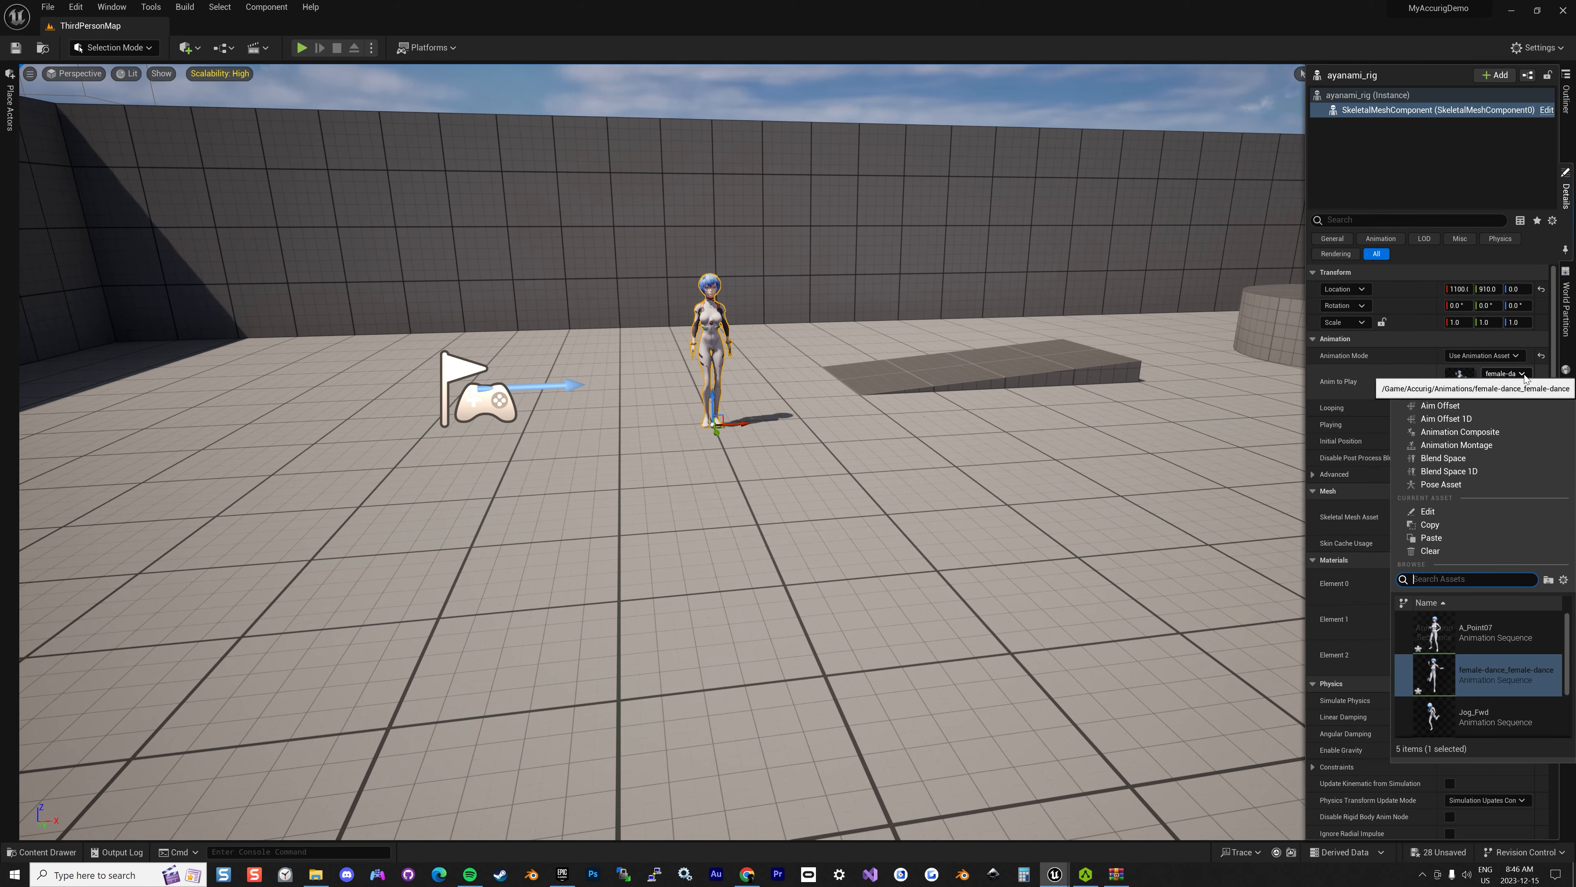
left_click(1489, 638)
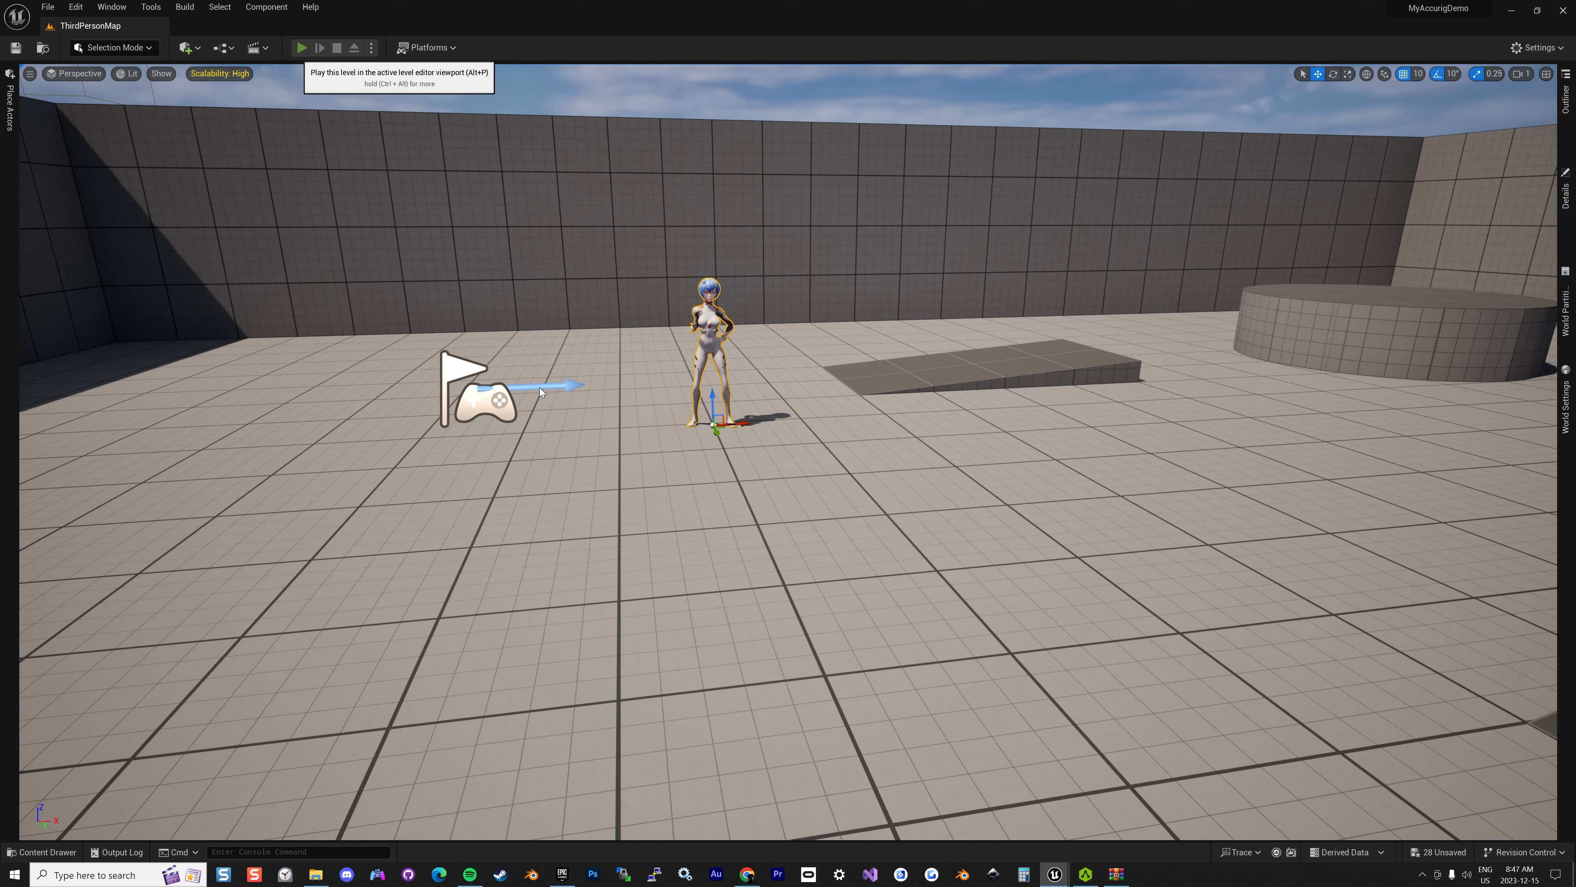
Play the level, walk around ayanami_rig to examine its pose animation, and stop the play session
key("alt+p")
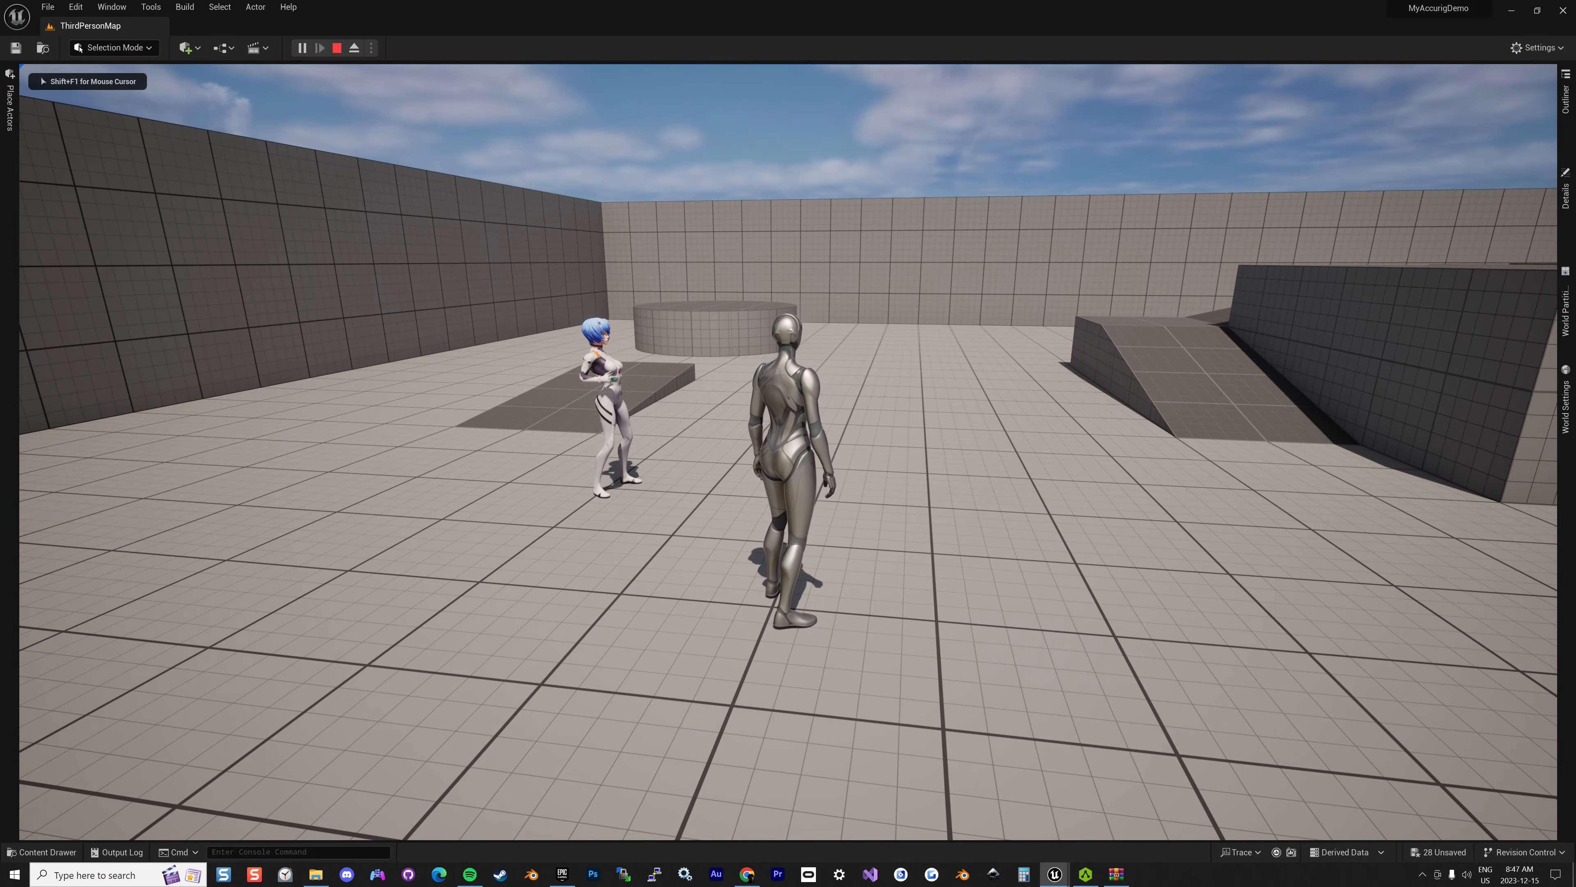
key("w")
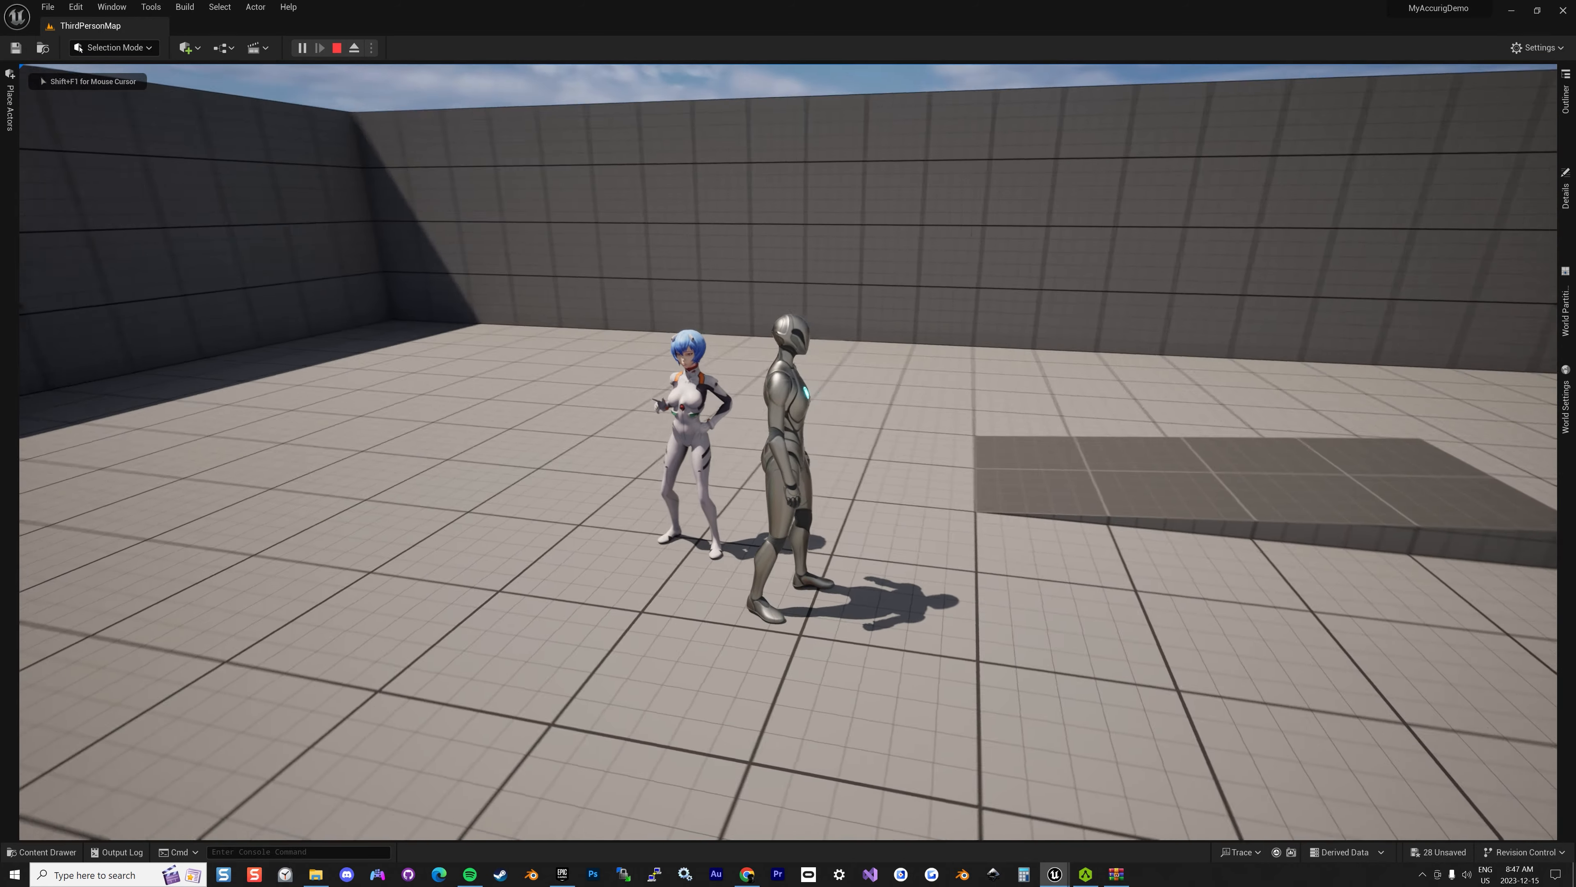
key("d")
key("s")
key("w")
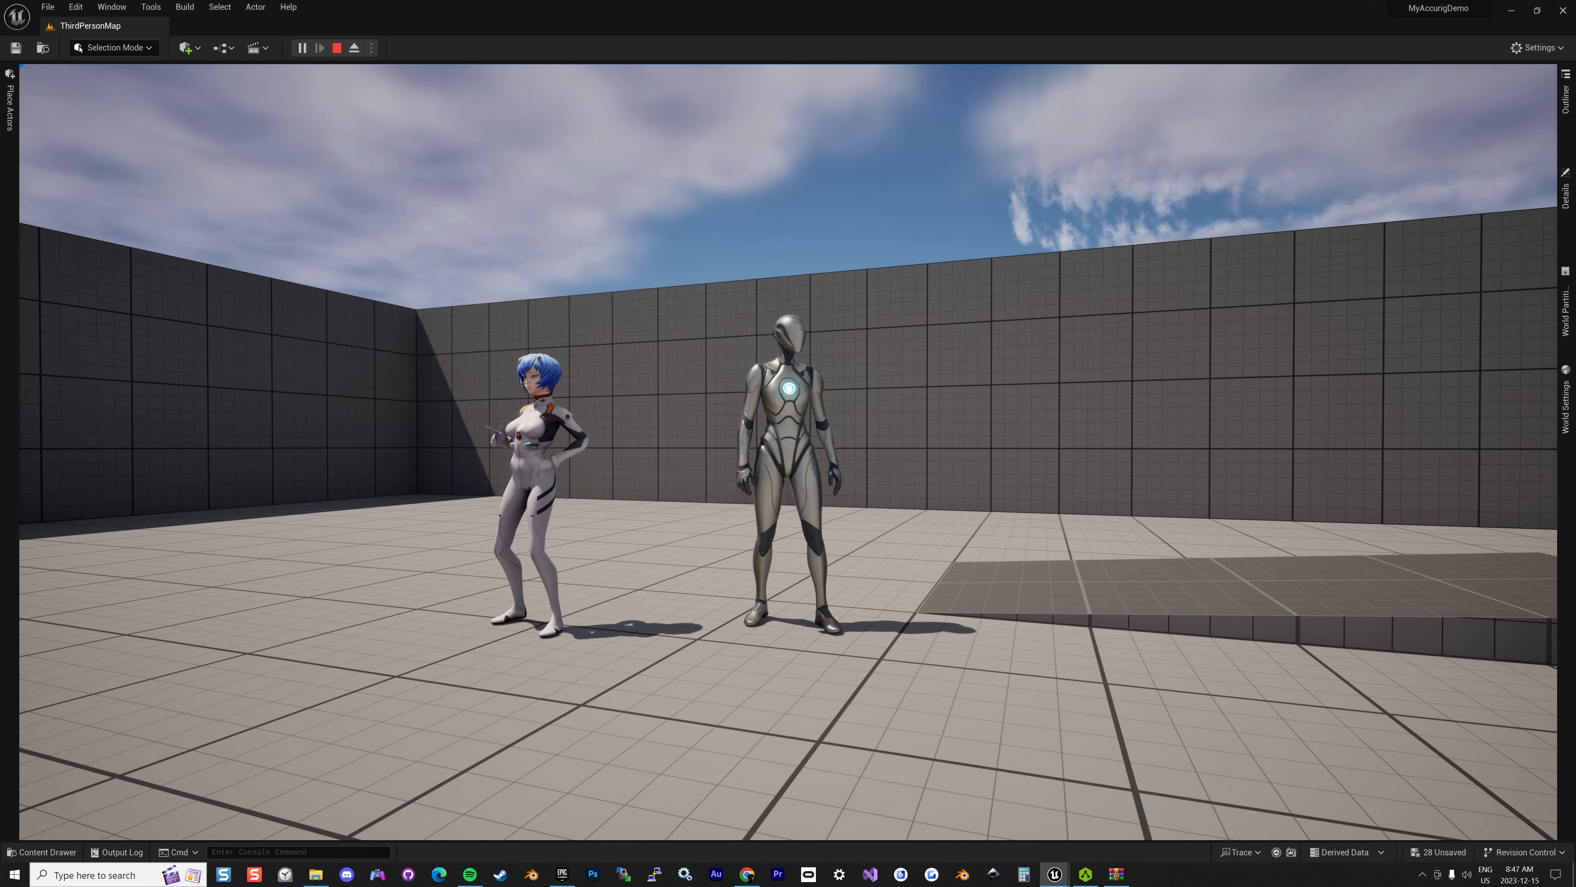
key("Escape")
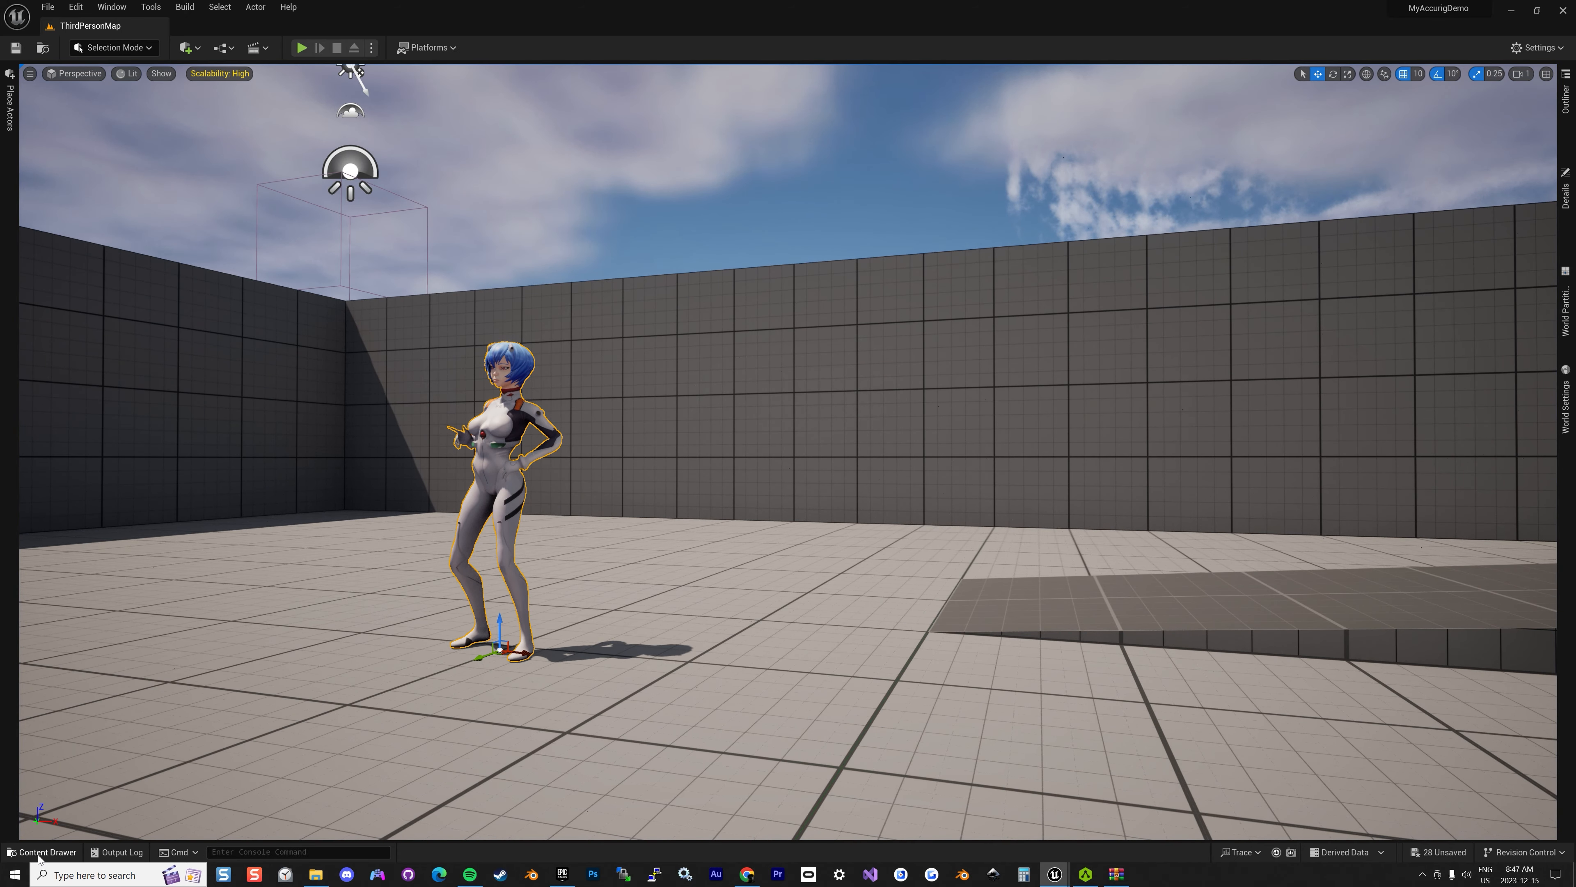
Rename the A_Point07 animation in the Accurig/Animations folder to A_Point07_PoseAnimations
left_click(56, 851)
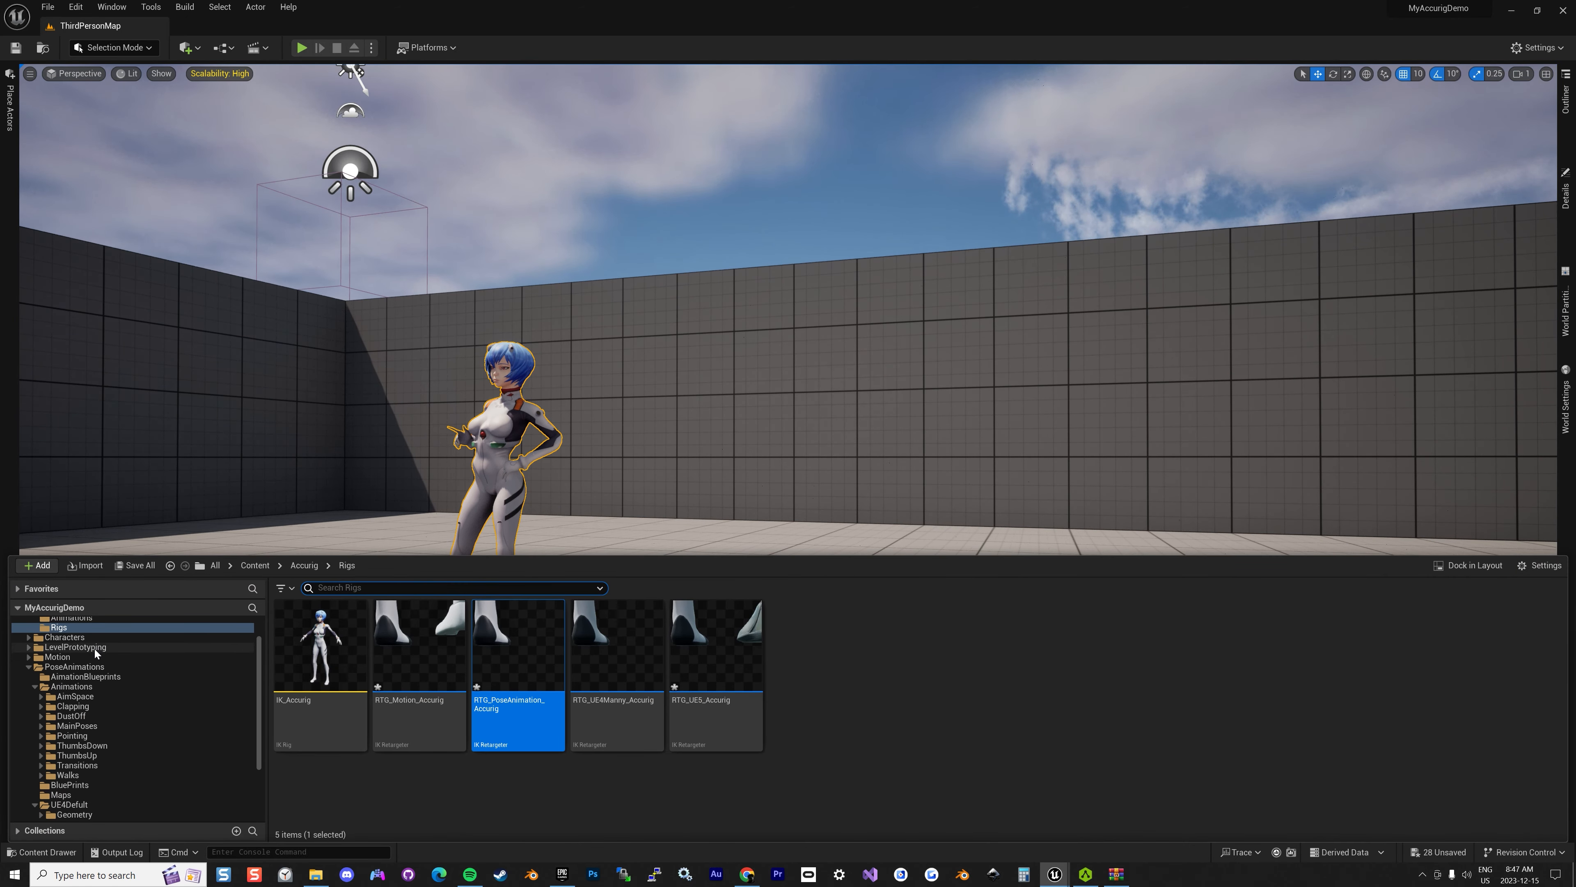
scroll(100, 649, "up", 2)
left_click(87, 653)
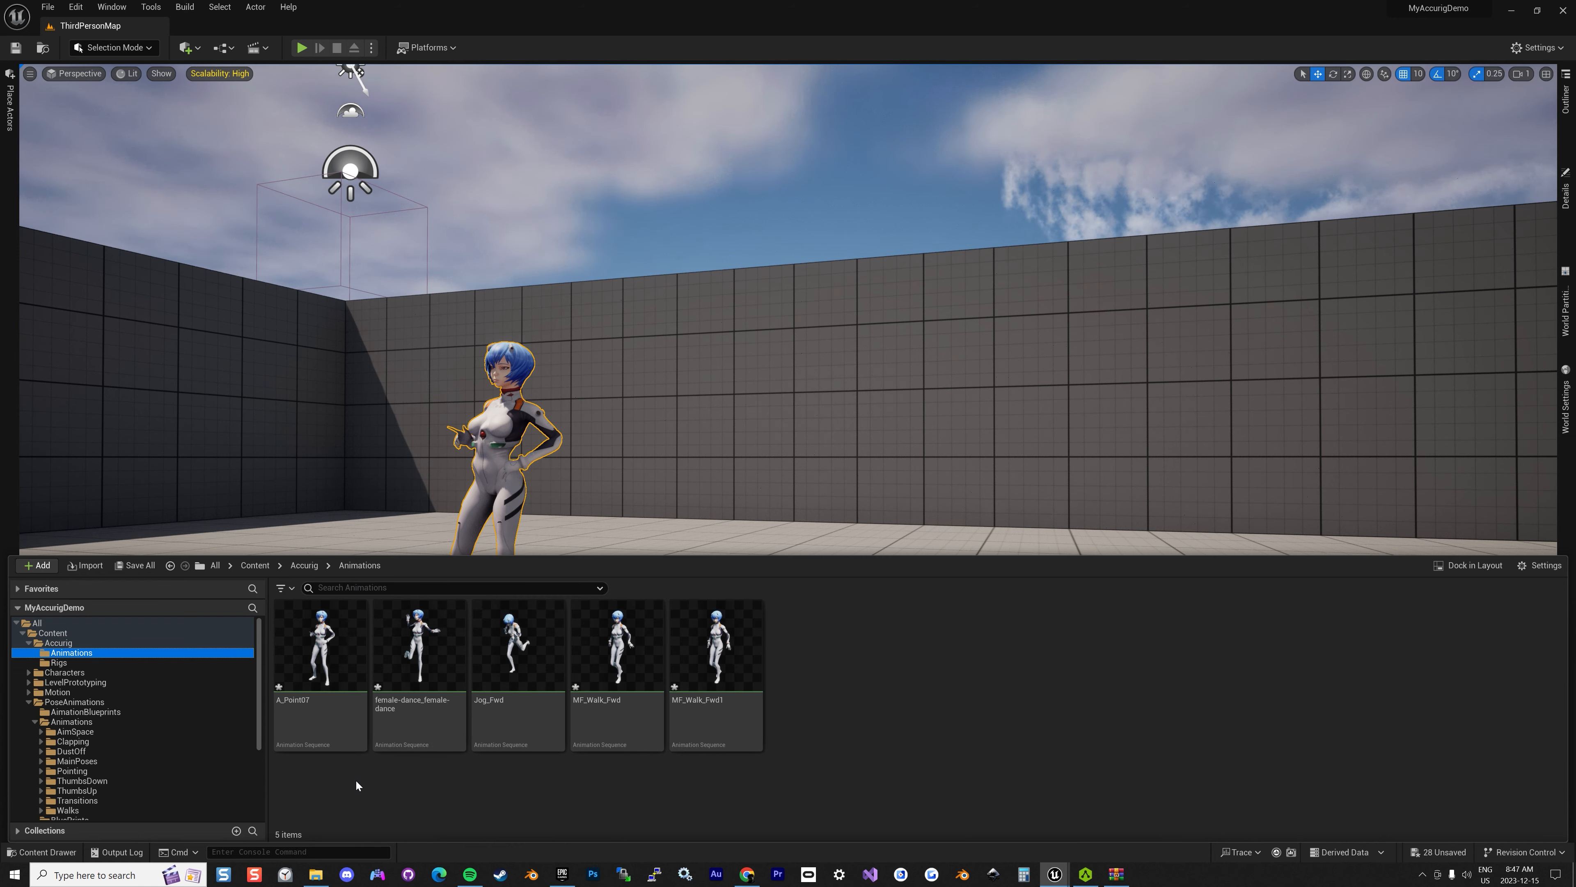
left_click(321, 708)
left_click(321, 708)
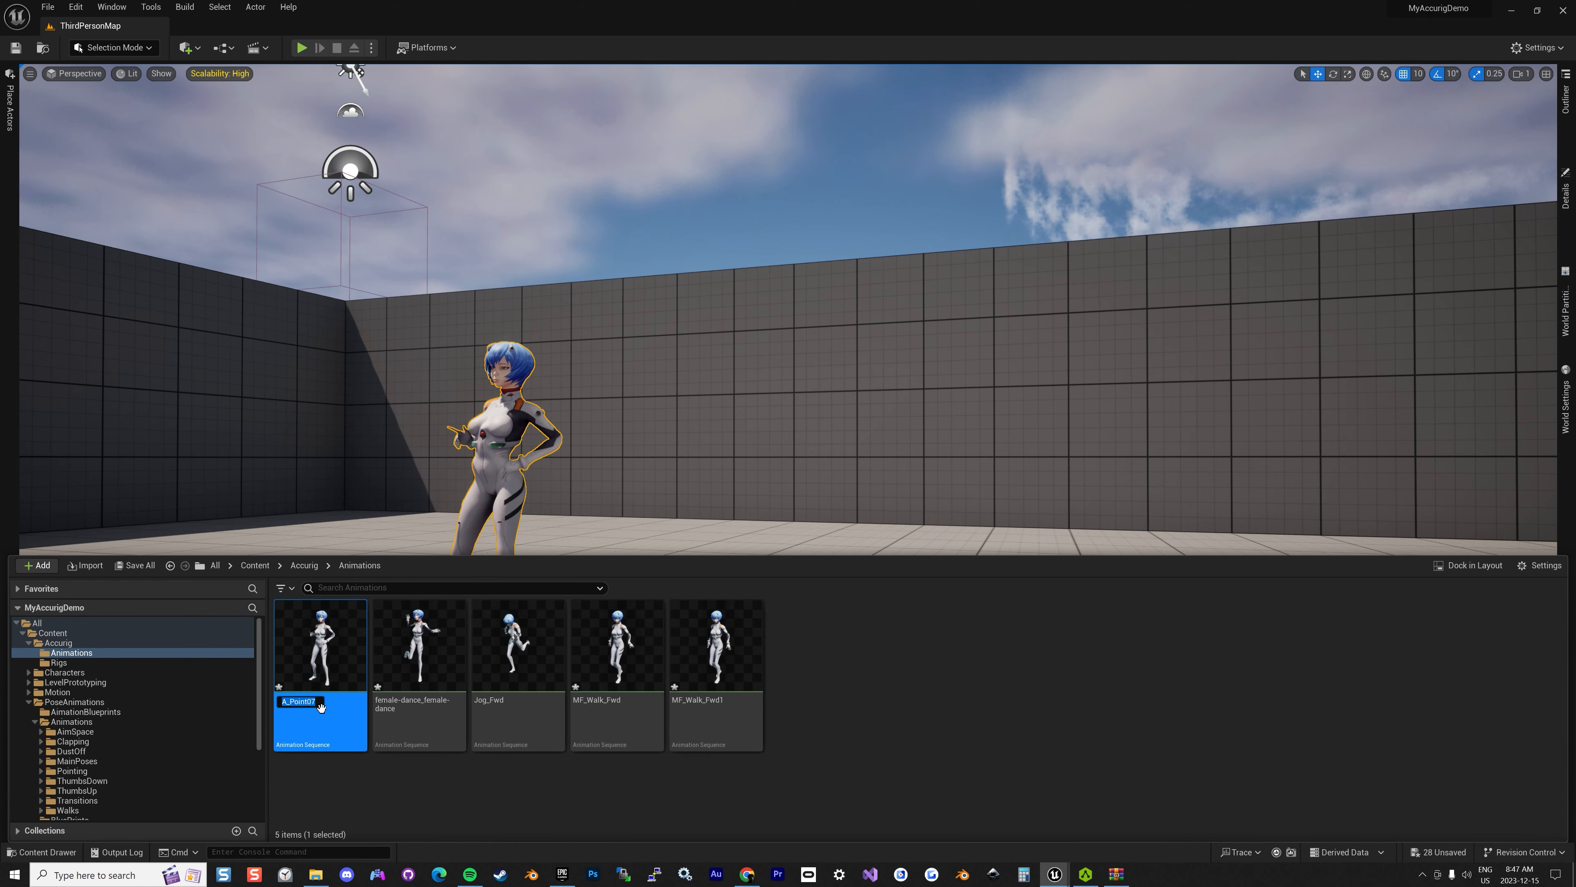
left_click(314, 699)
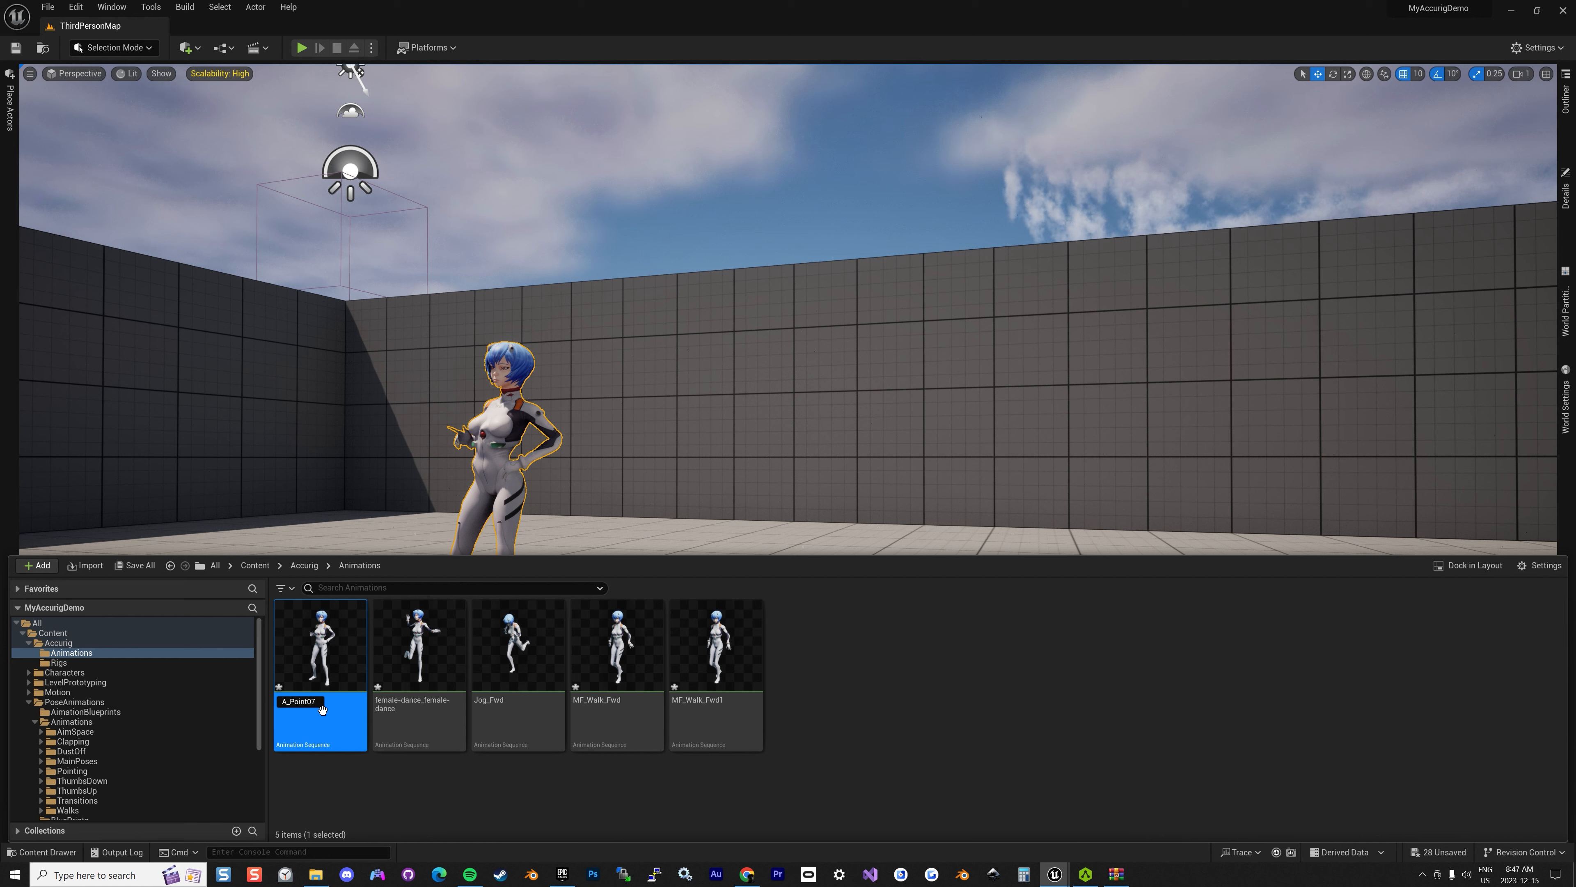
key("Right")
type("_Pos")
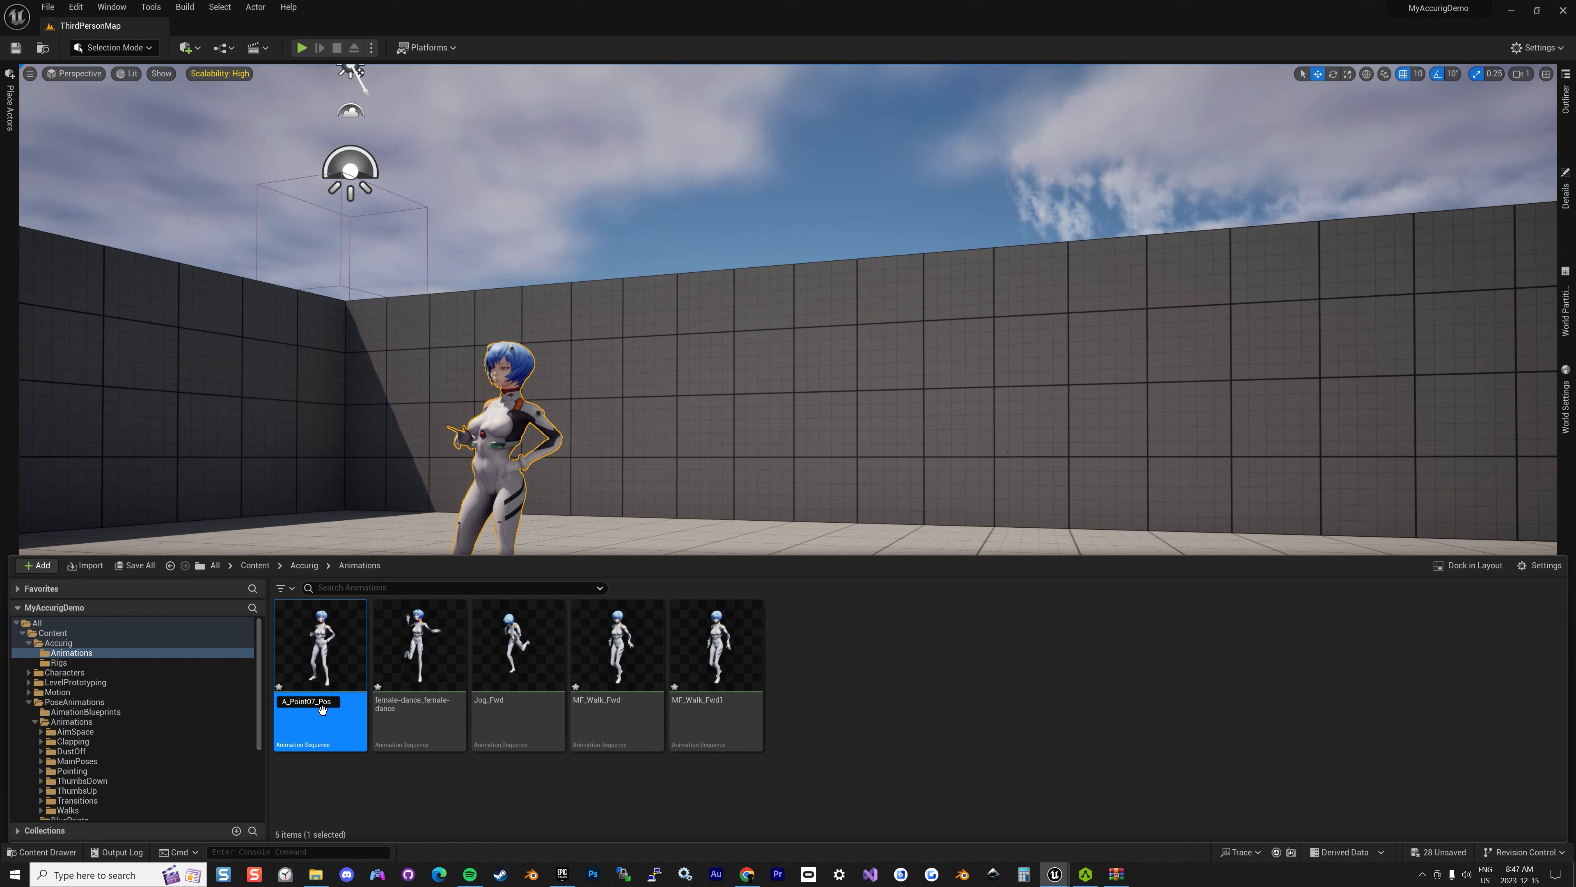
type("eAnimations")
key("Return")
Rename the female-dance_female-dance animation to female-dance_AccureCore
left_click(433, 704)
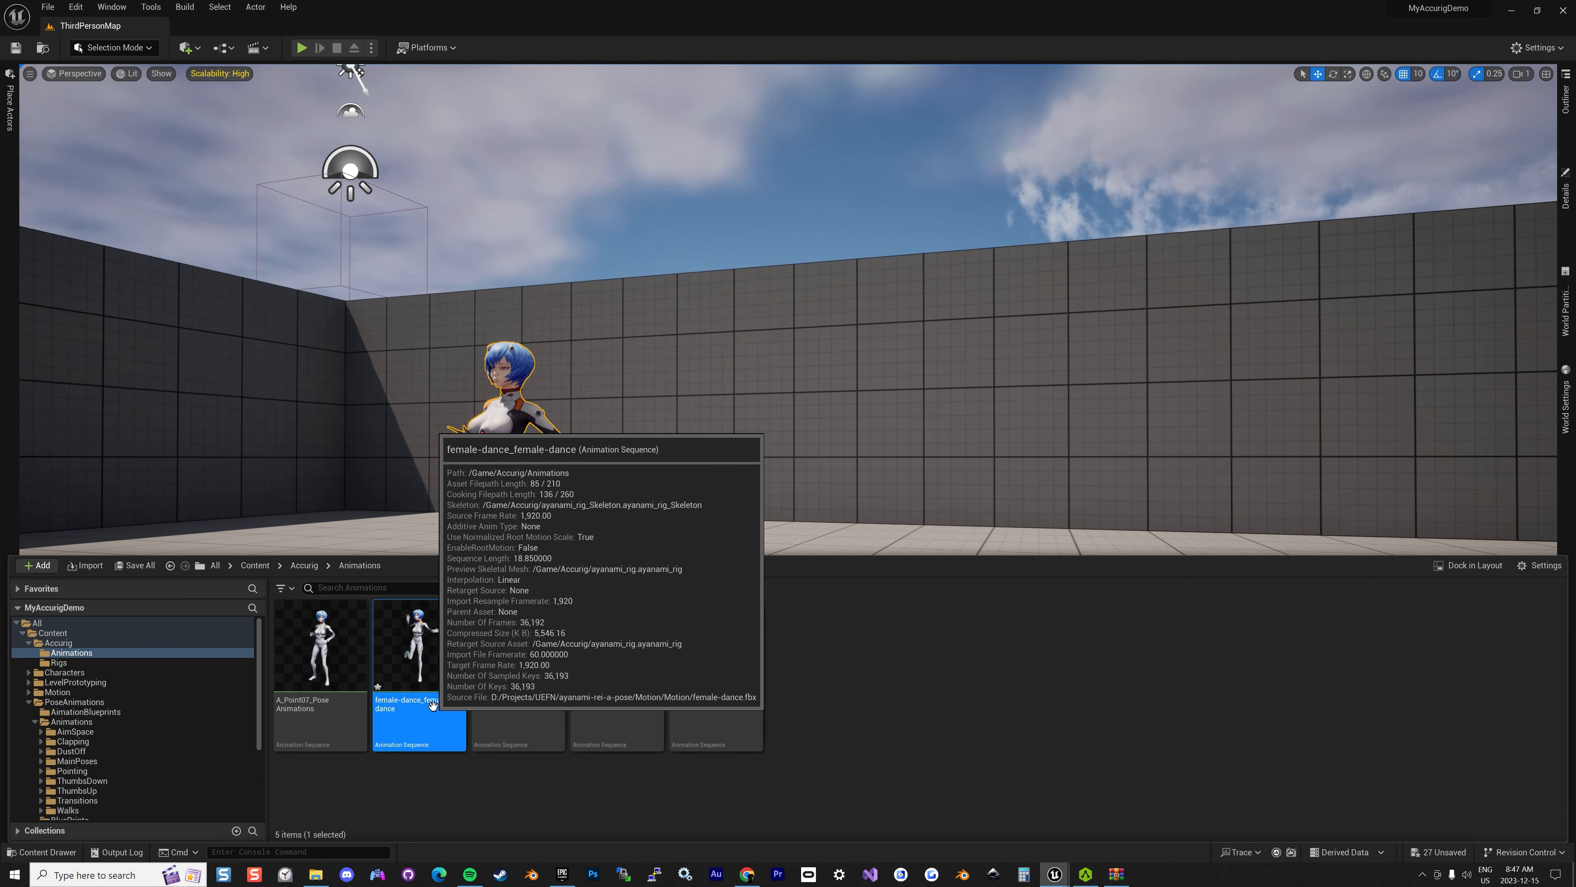
left_click(419, 702)
left_click(413, 702)
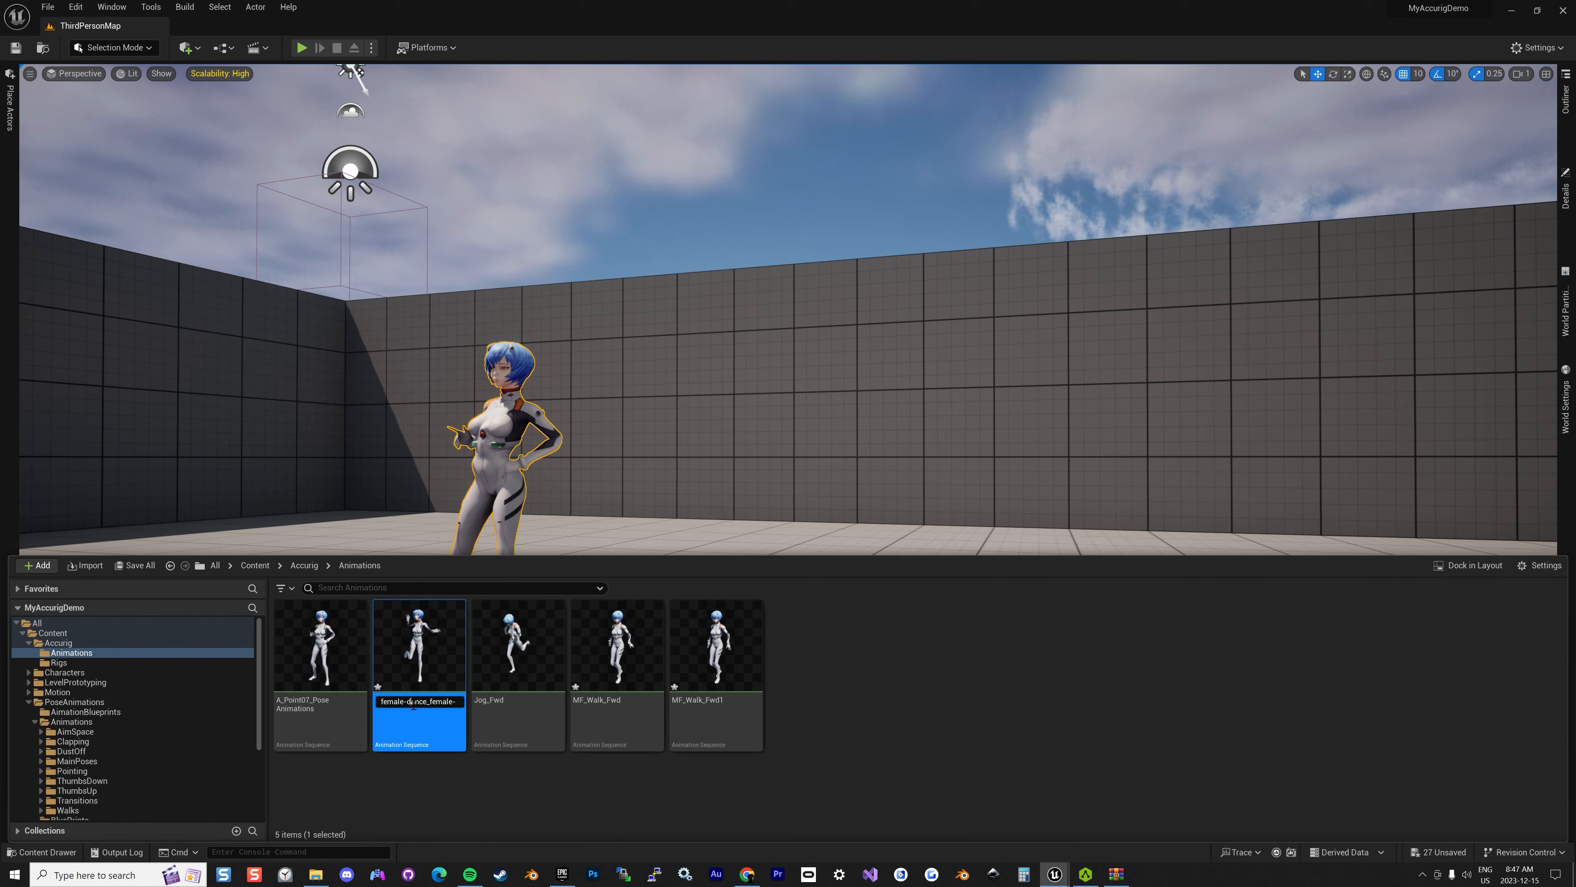
key("End")
key("ctrl+shift+Left")
key("ctrl+shift+Left")
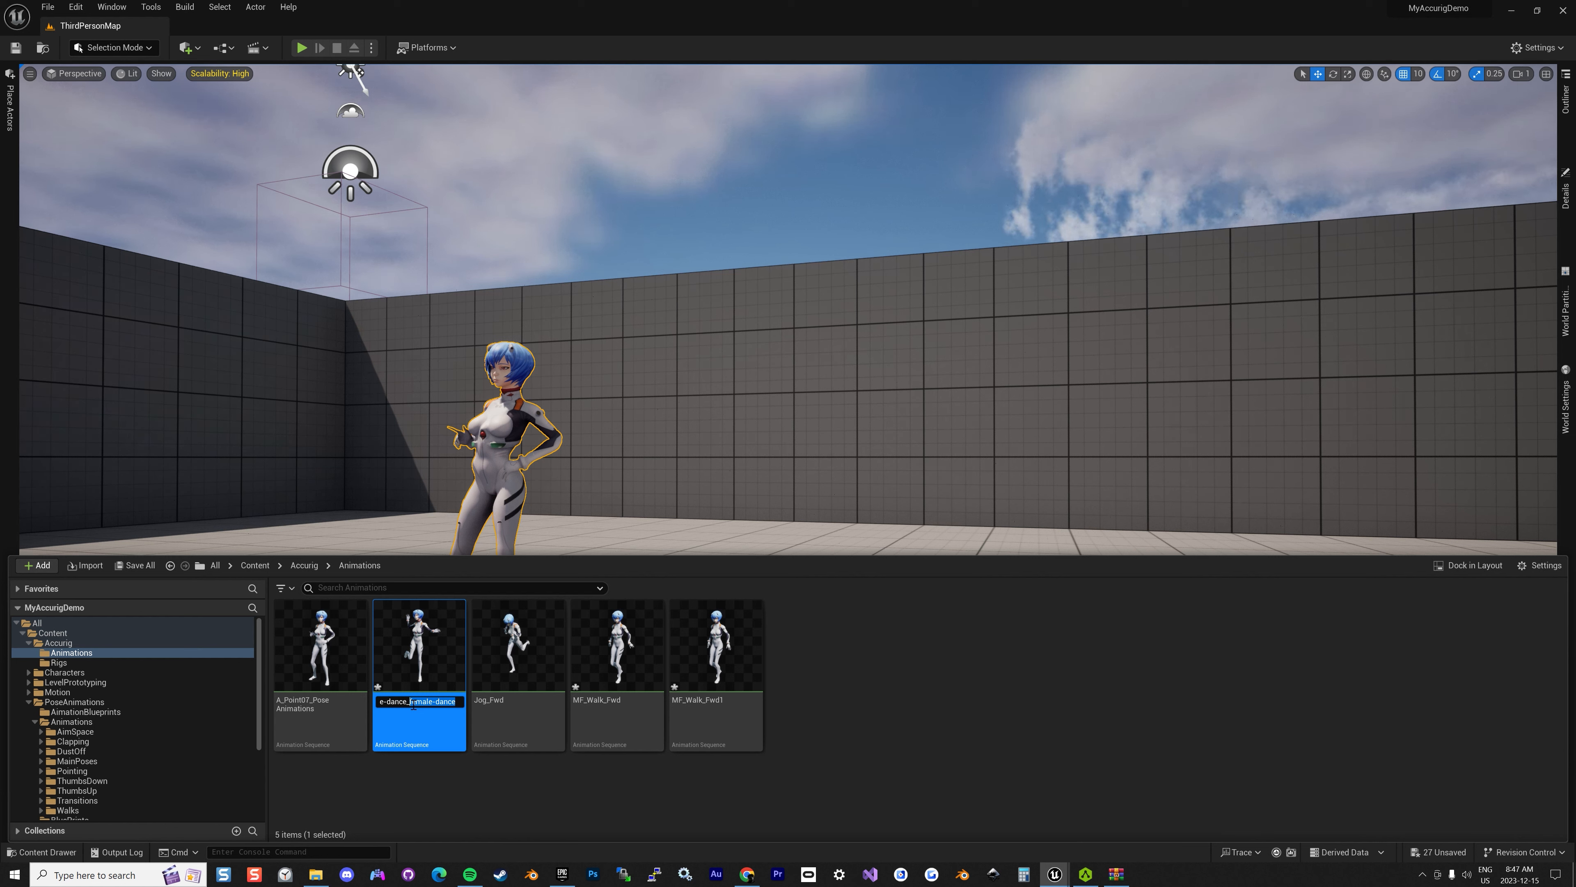
type("Ac")
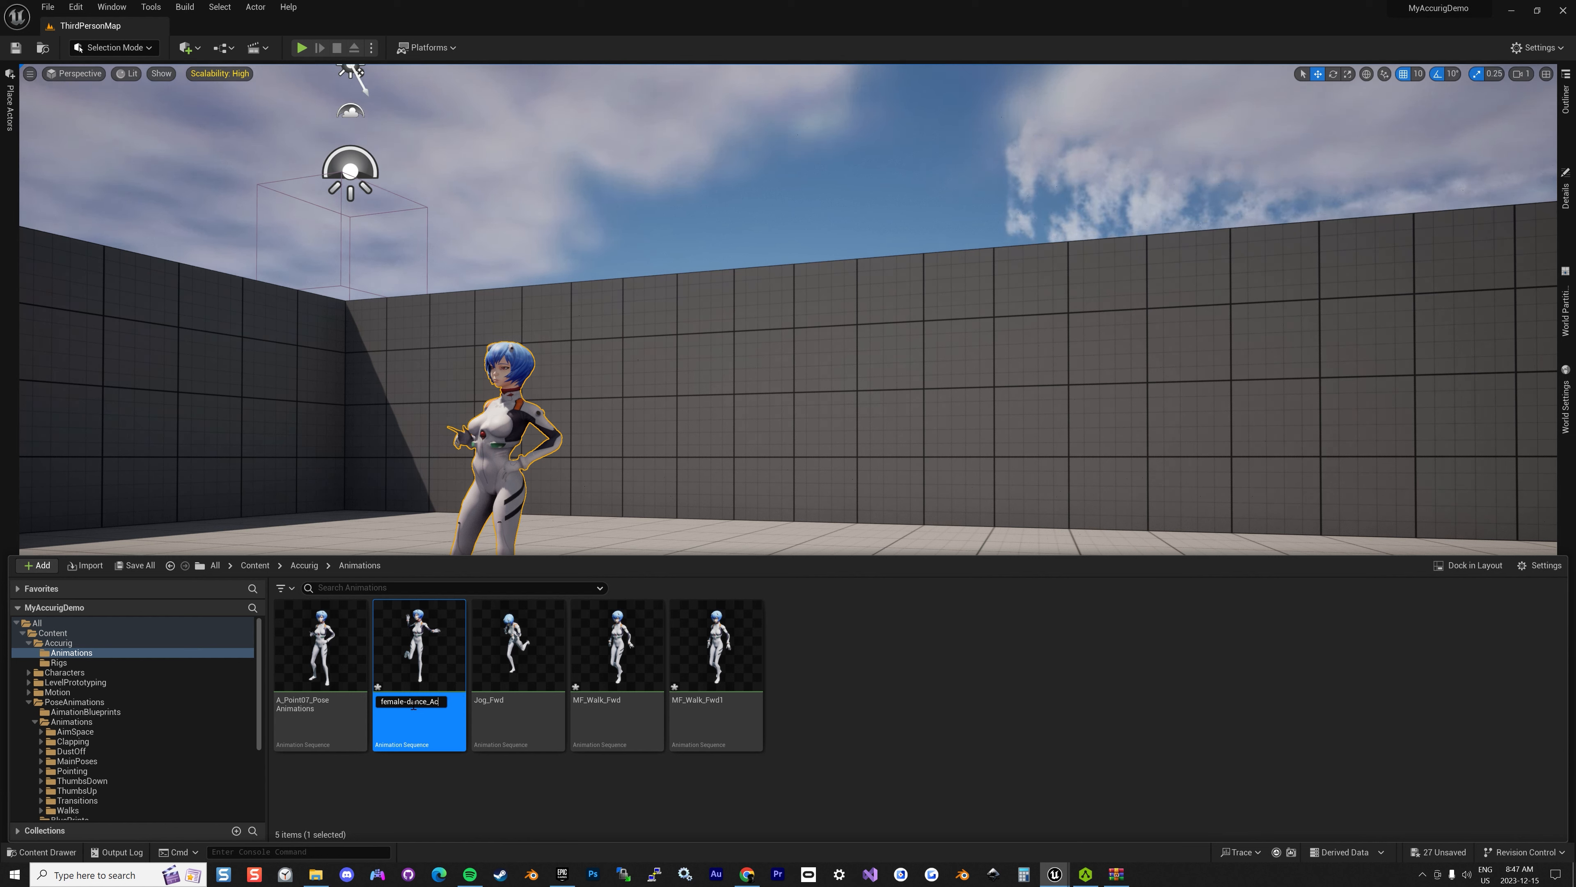
key("BackSpace")
key("BackSpace")
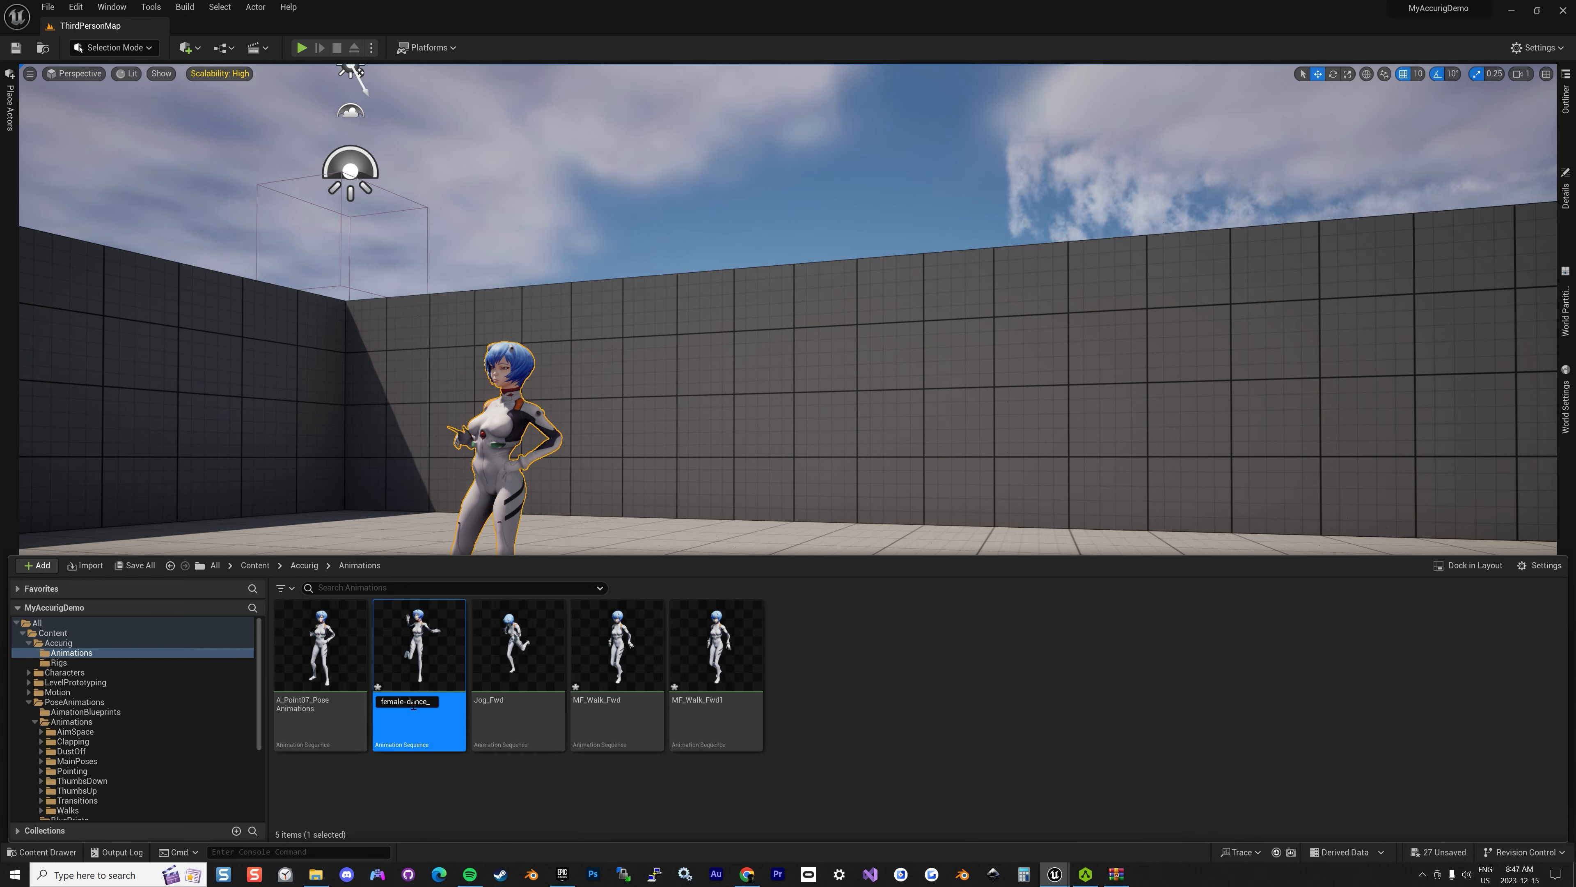
type("AccureCore")
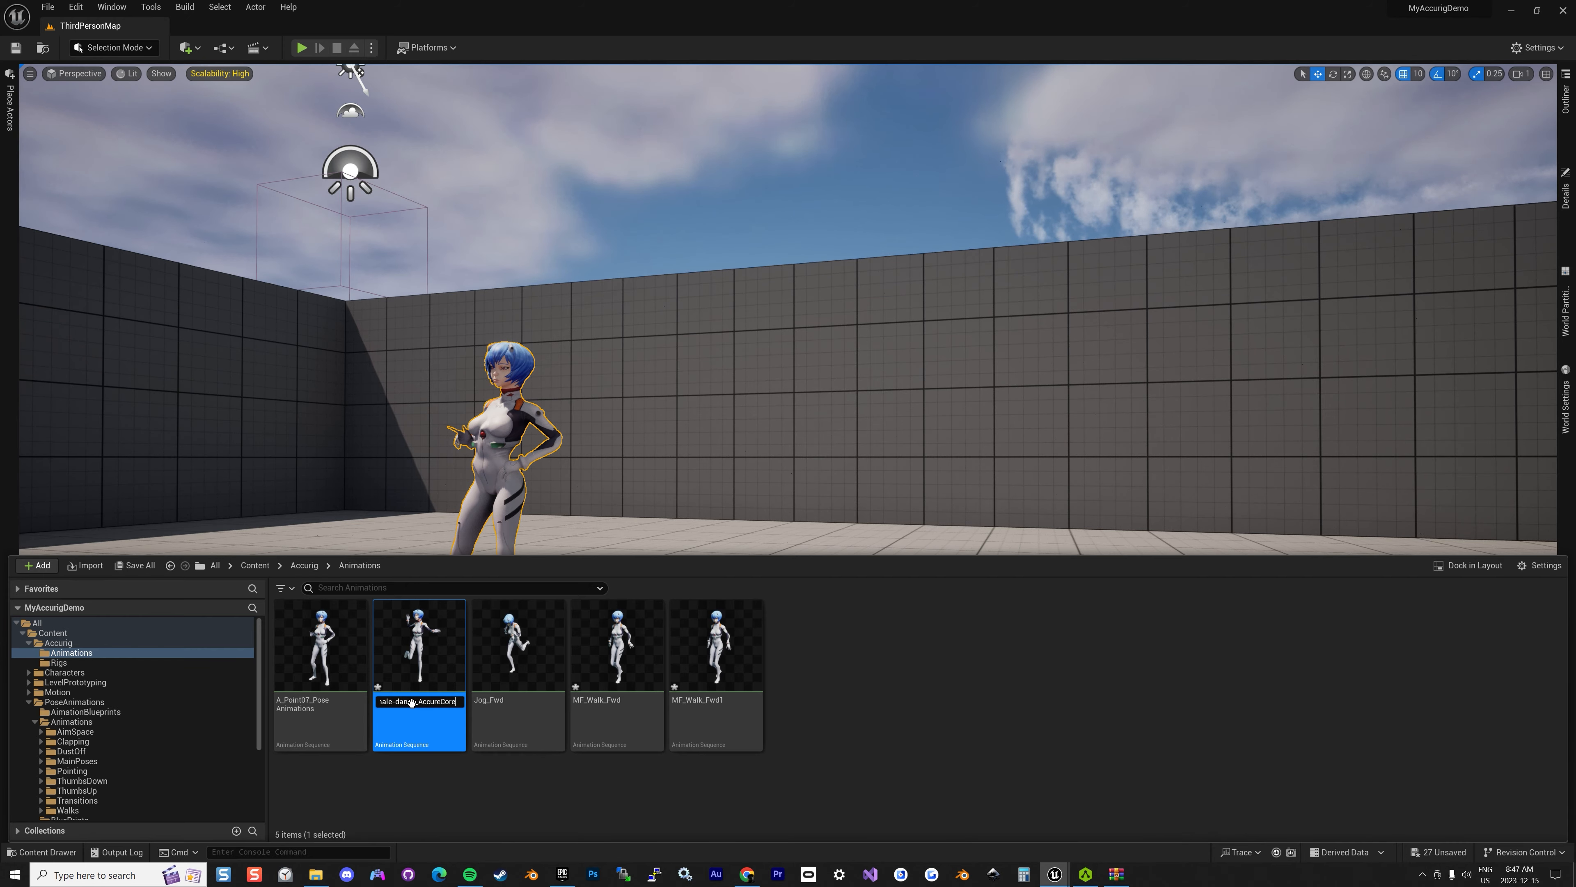
key("Return")
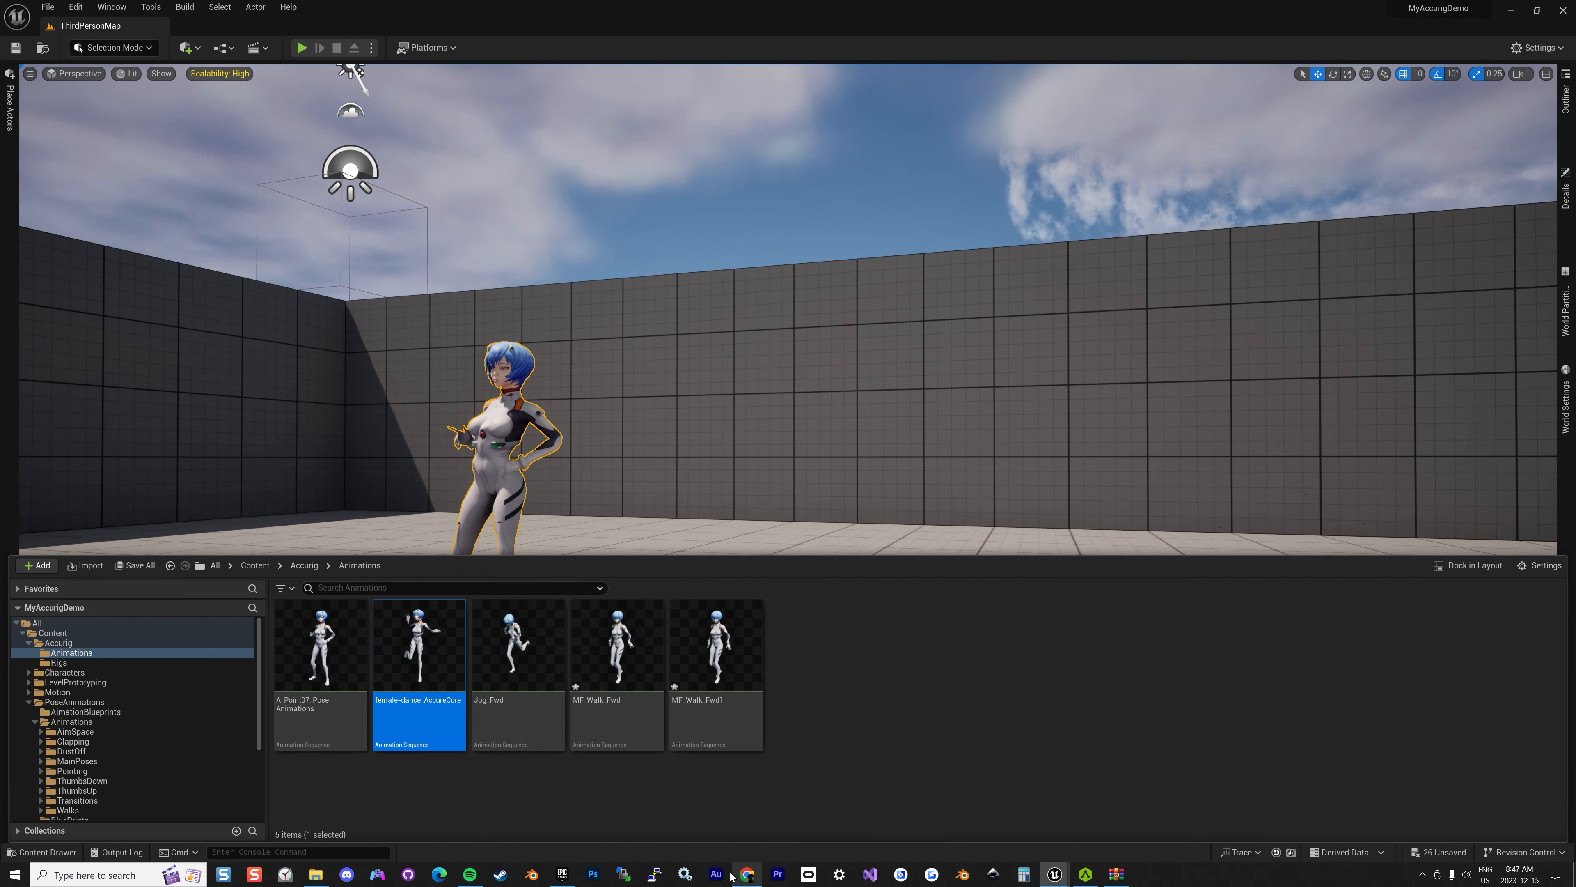
Check the ActorCore page in Chrome, return to Unreal and rename the female dance animation to female-dance_Motion
left_click(747, 874)
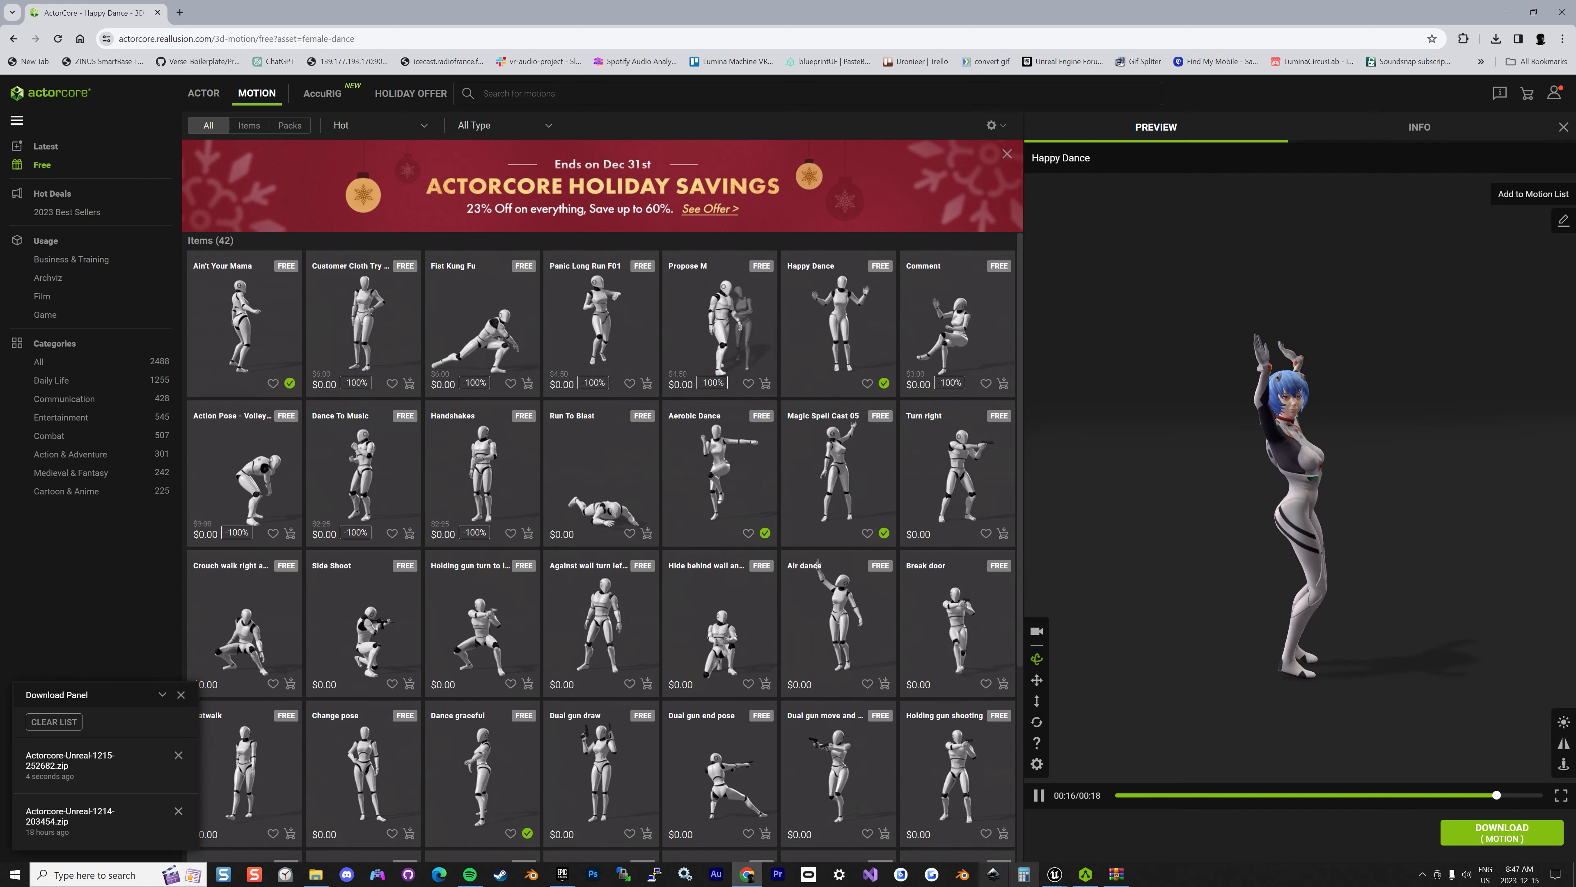
left_click(320, 875)
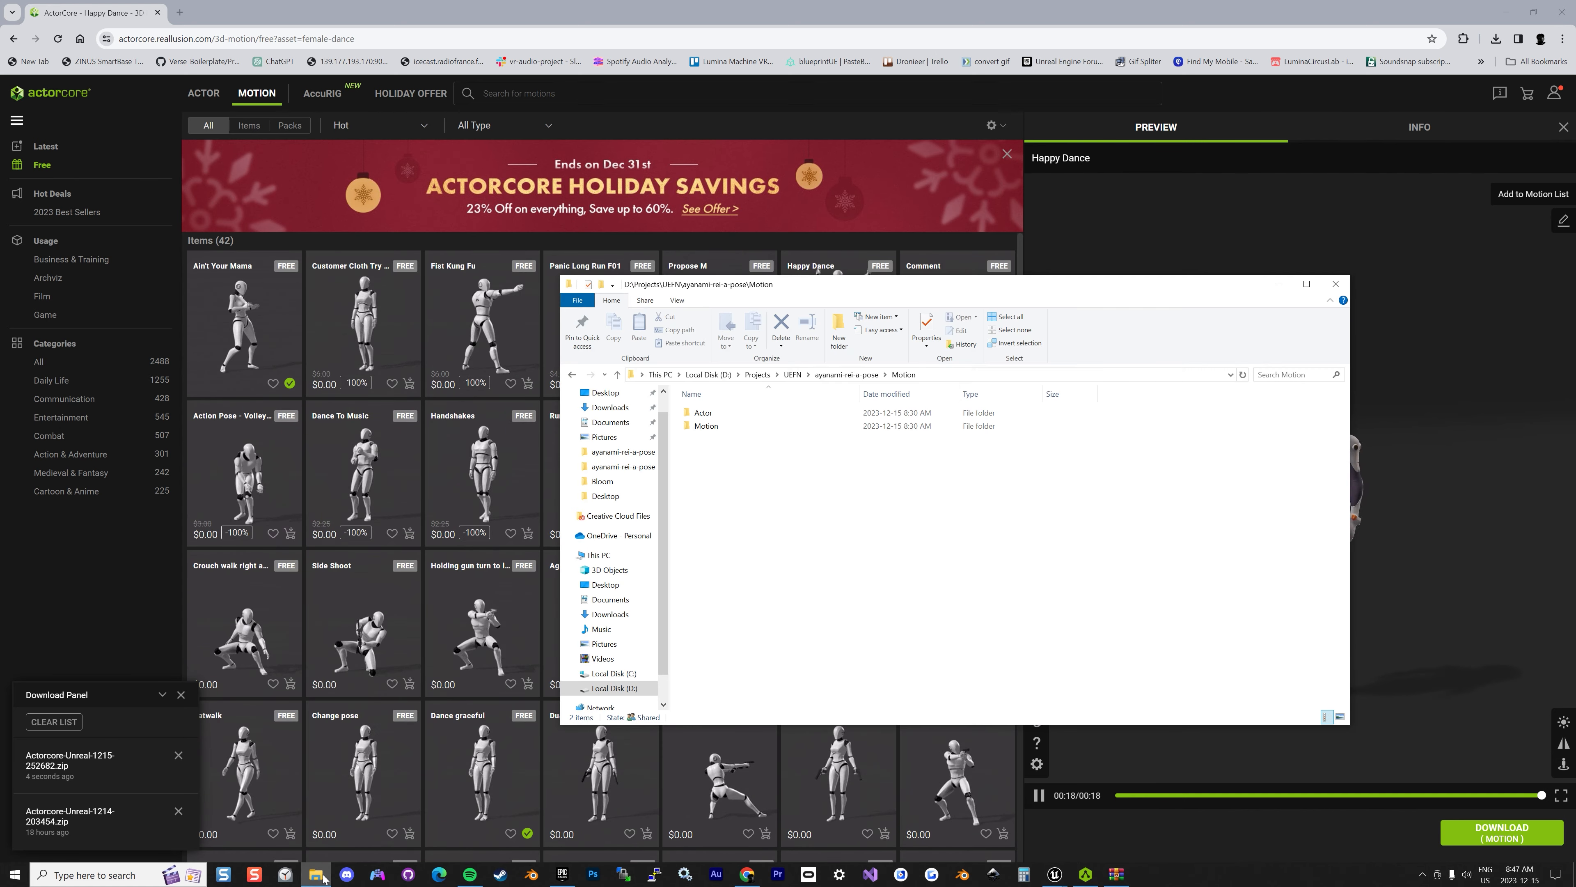
left_click(323, 876)
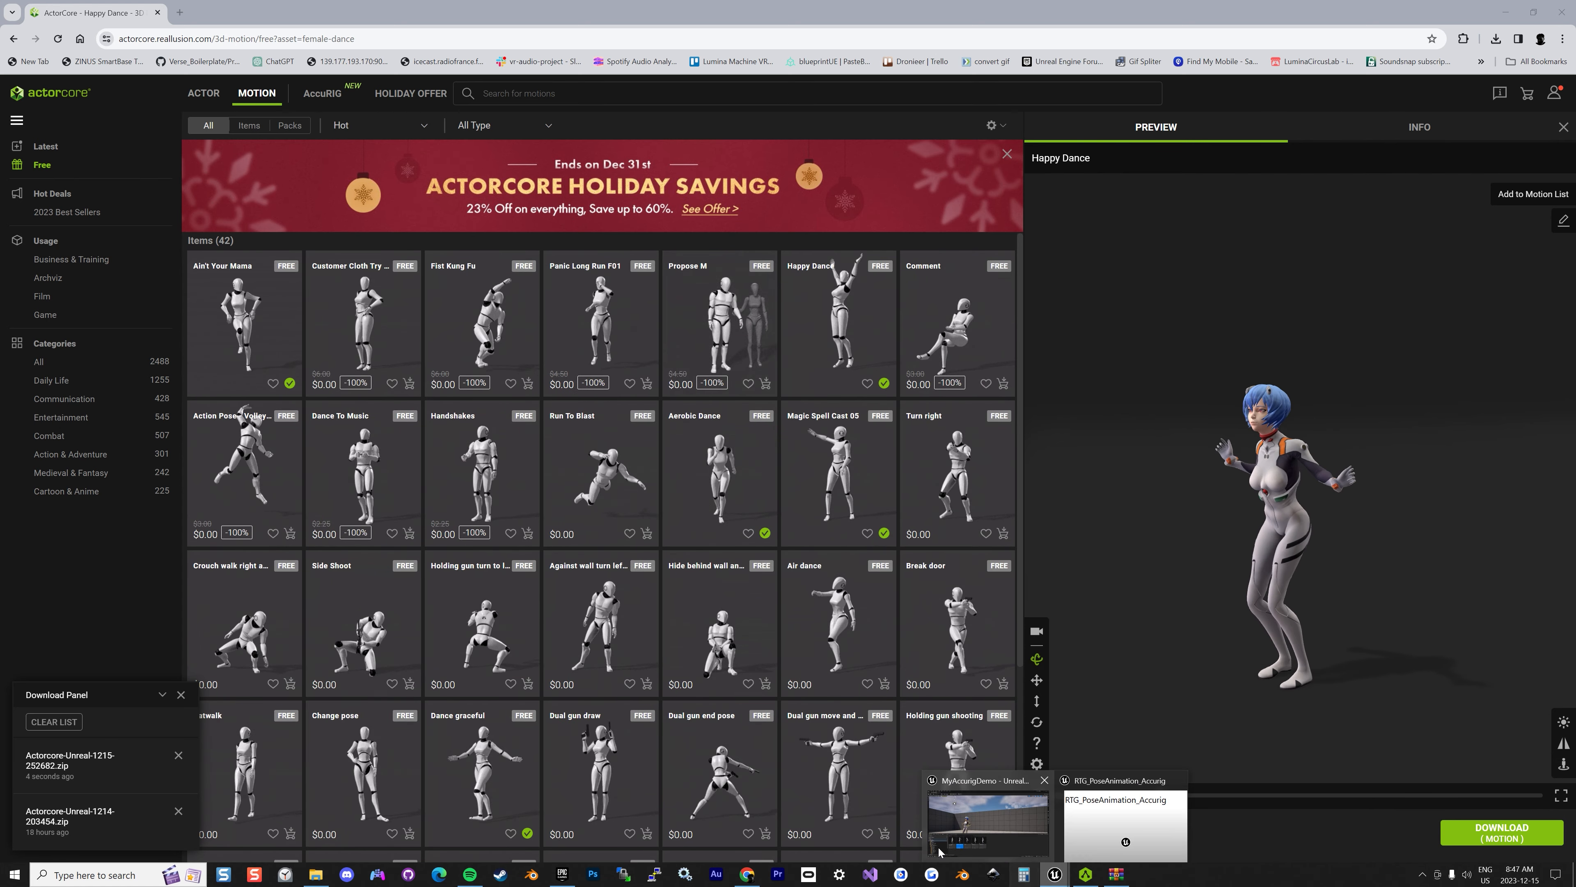
left_click(1055, 875)
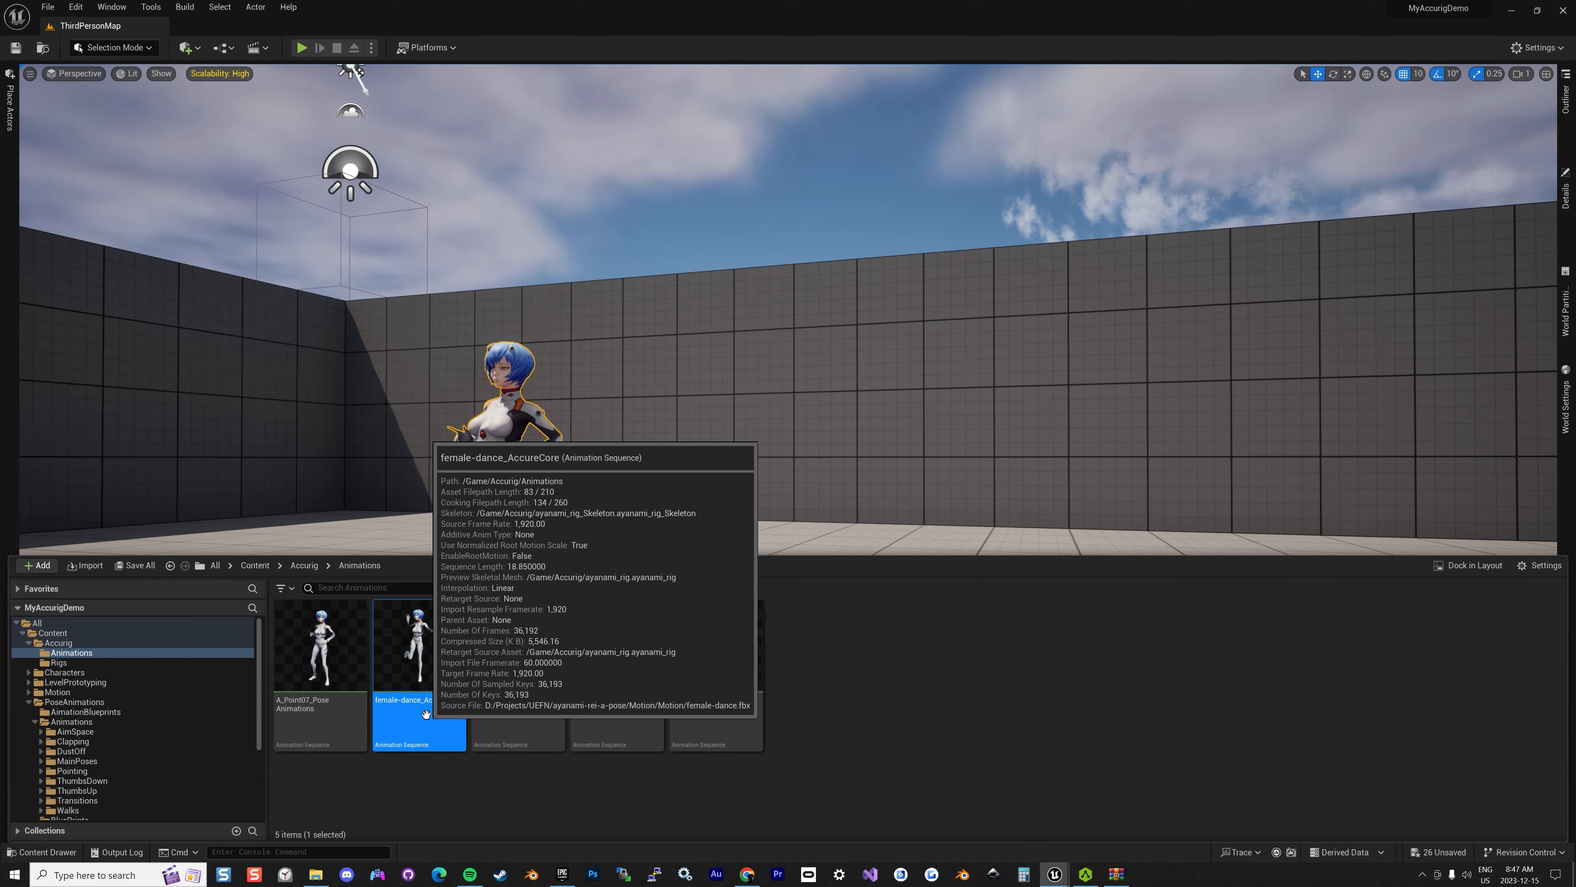
left_click(421, 701)
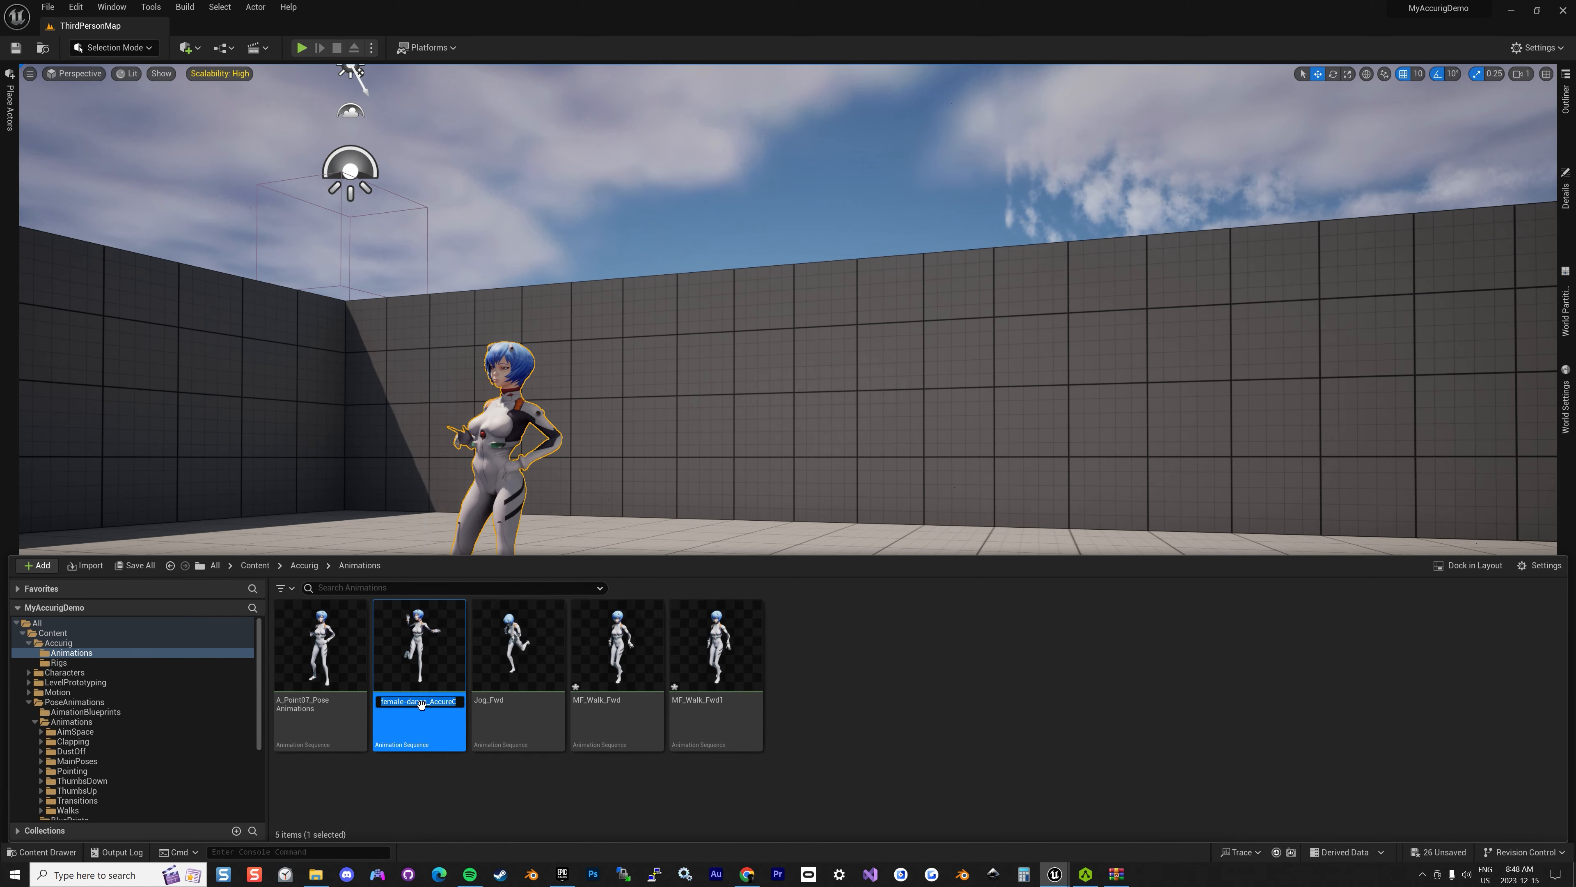
left_click_drag(429, 701, 464, 702)
type("M")
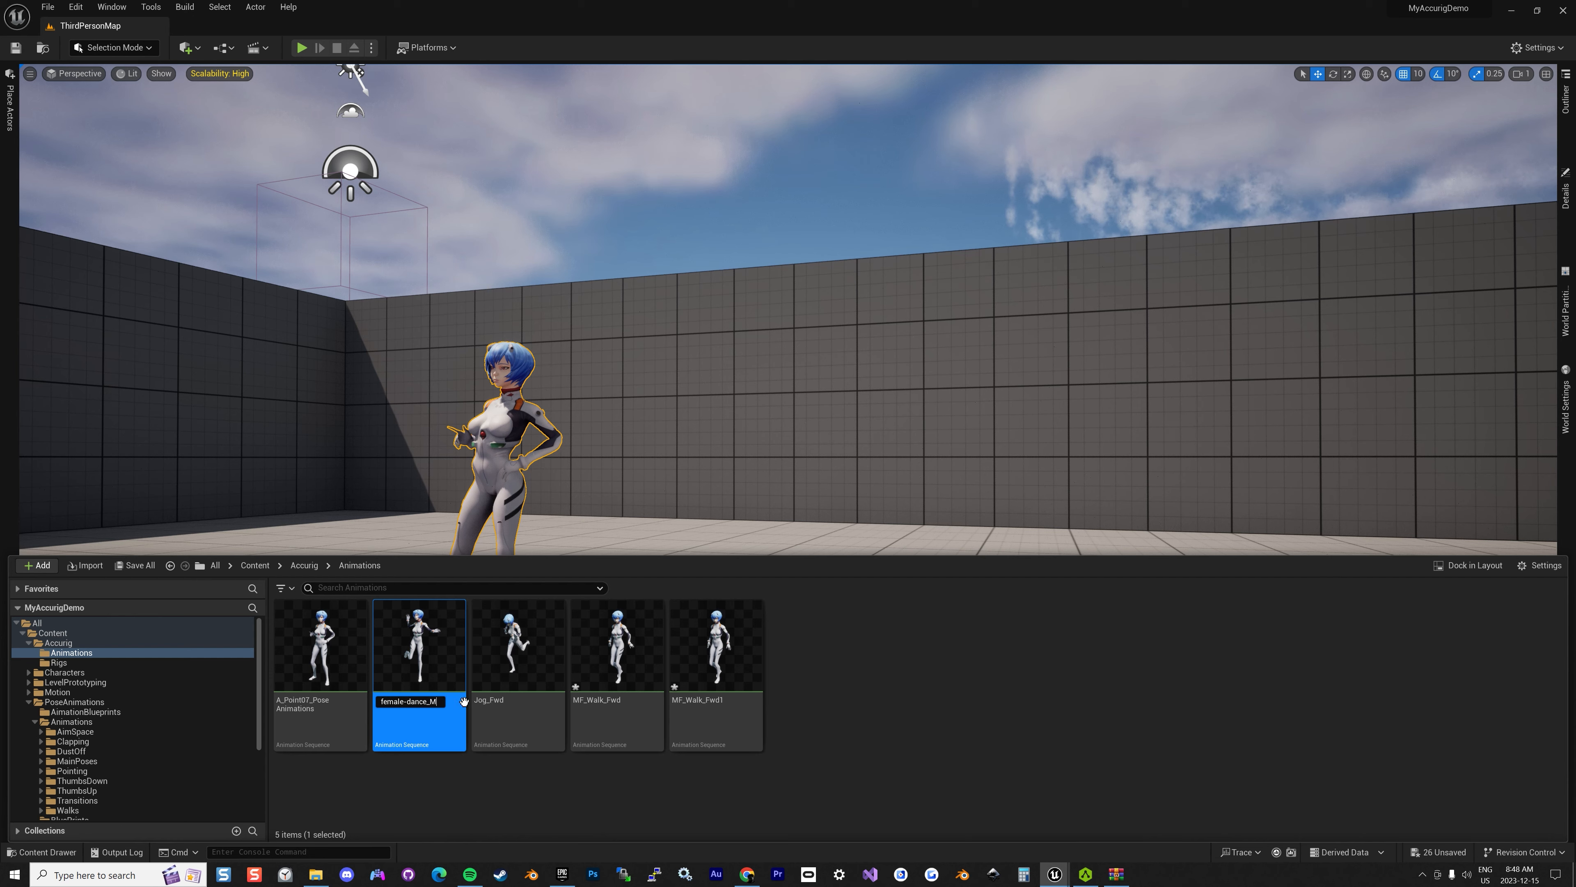
type("otion")
key("Return")
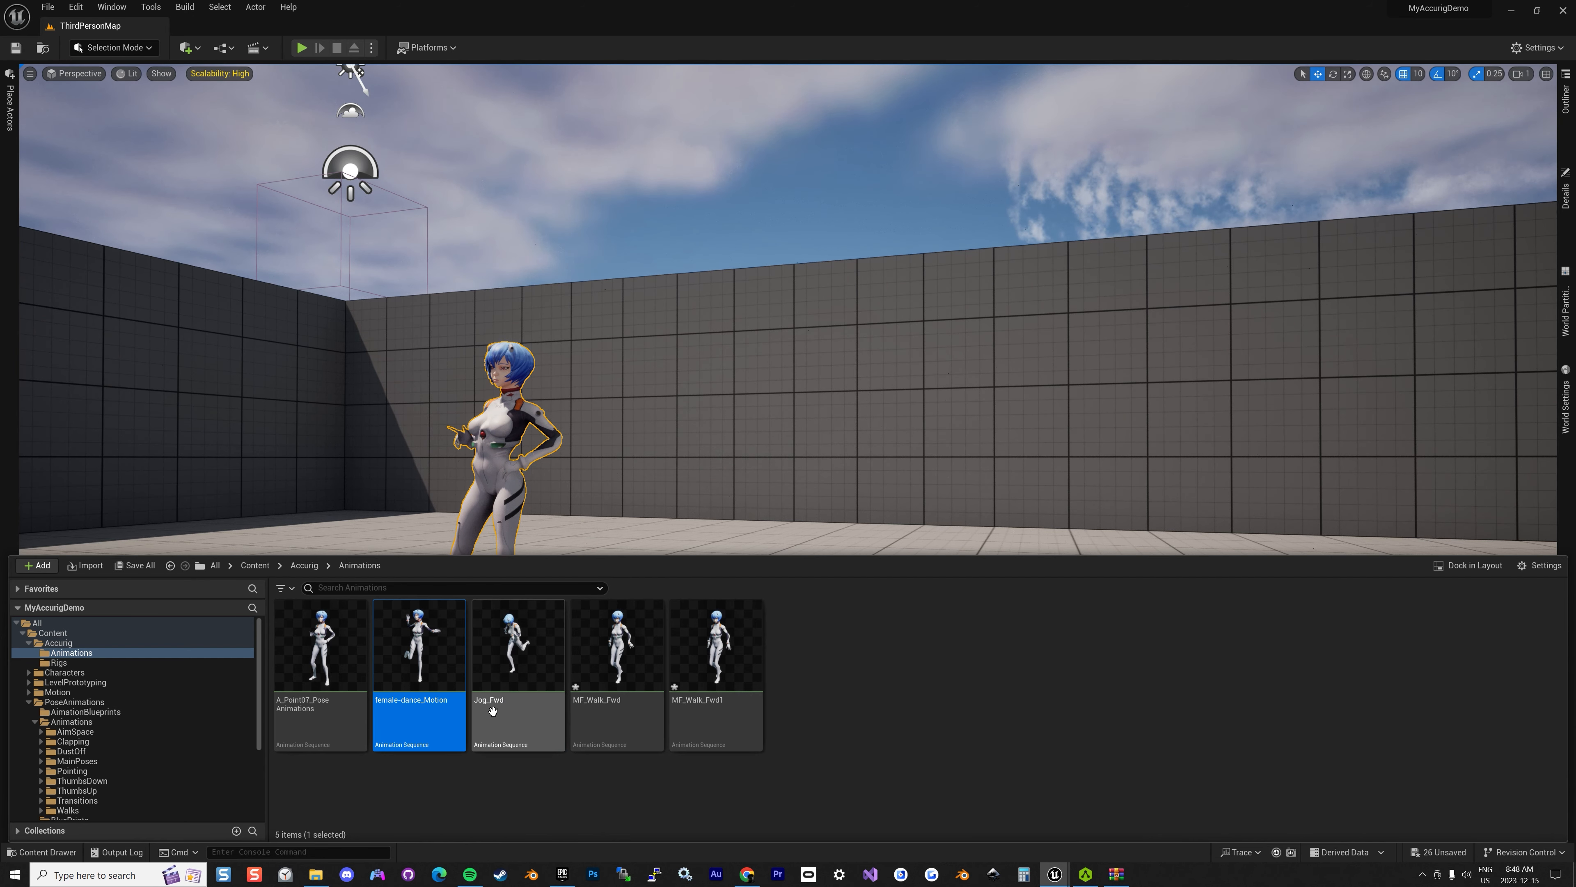
Rename the Jog_Fwd animation in the Accurig/Animations folder to Jog_Fwd_UE4
left_click(492, 710)
left_click(508, 702)
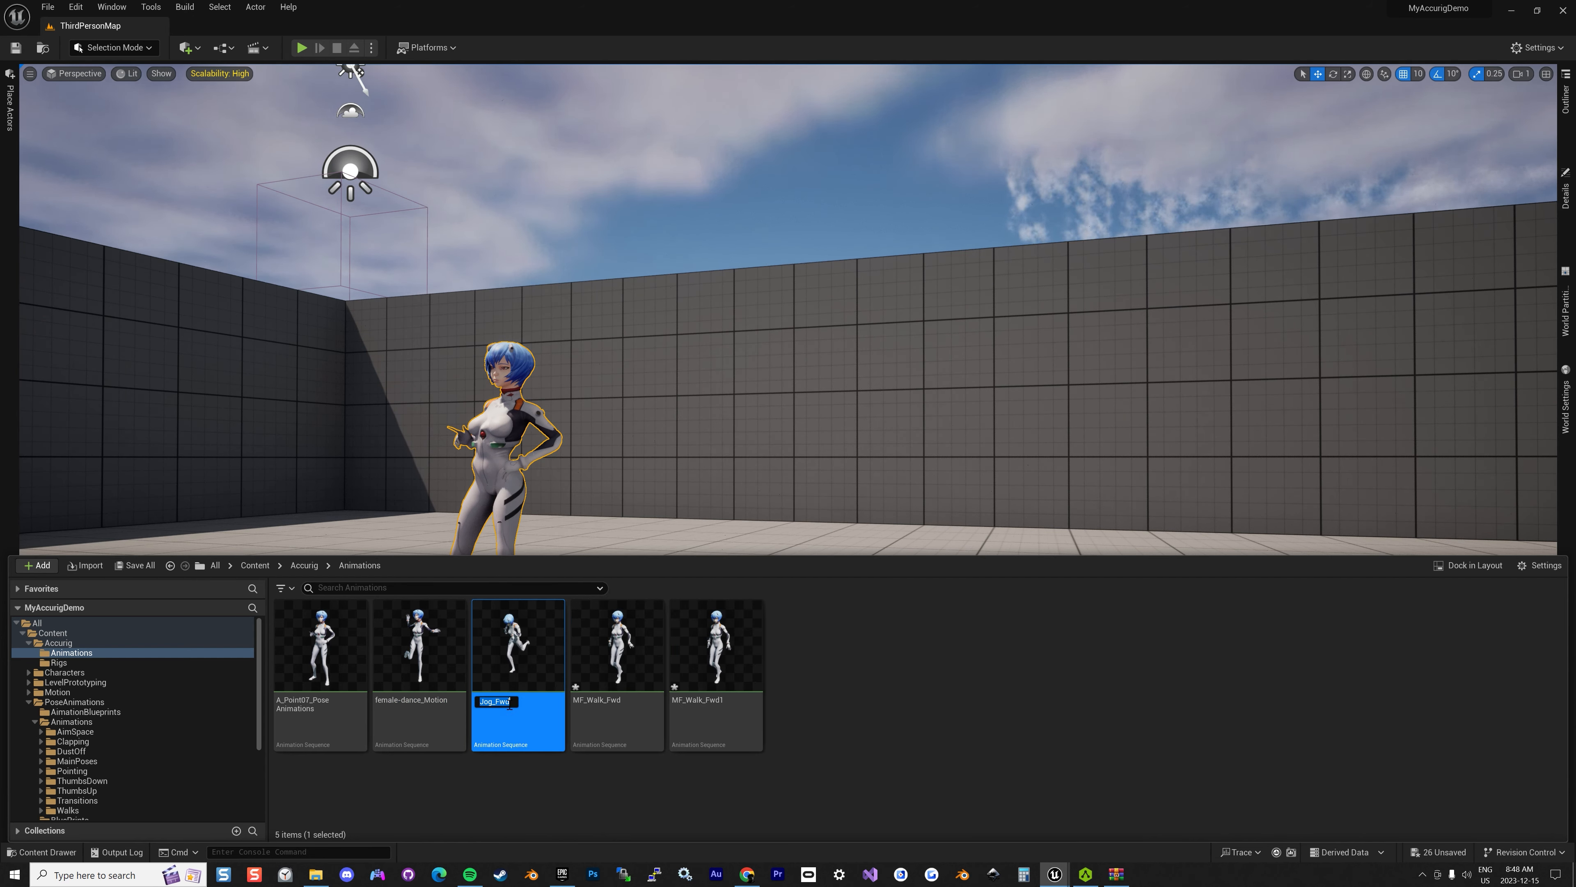
left_click(510, 703)
type("_UE4")
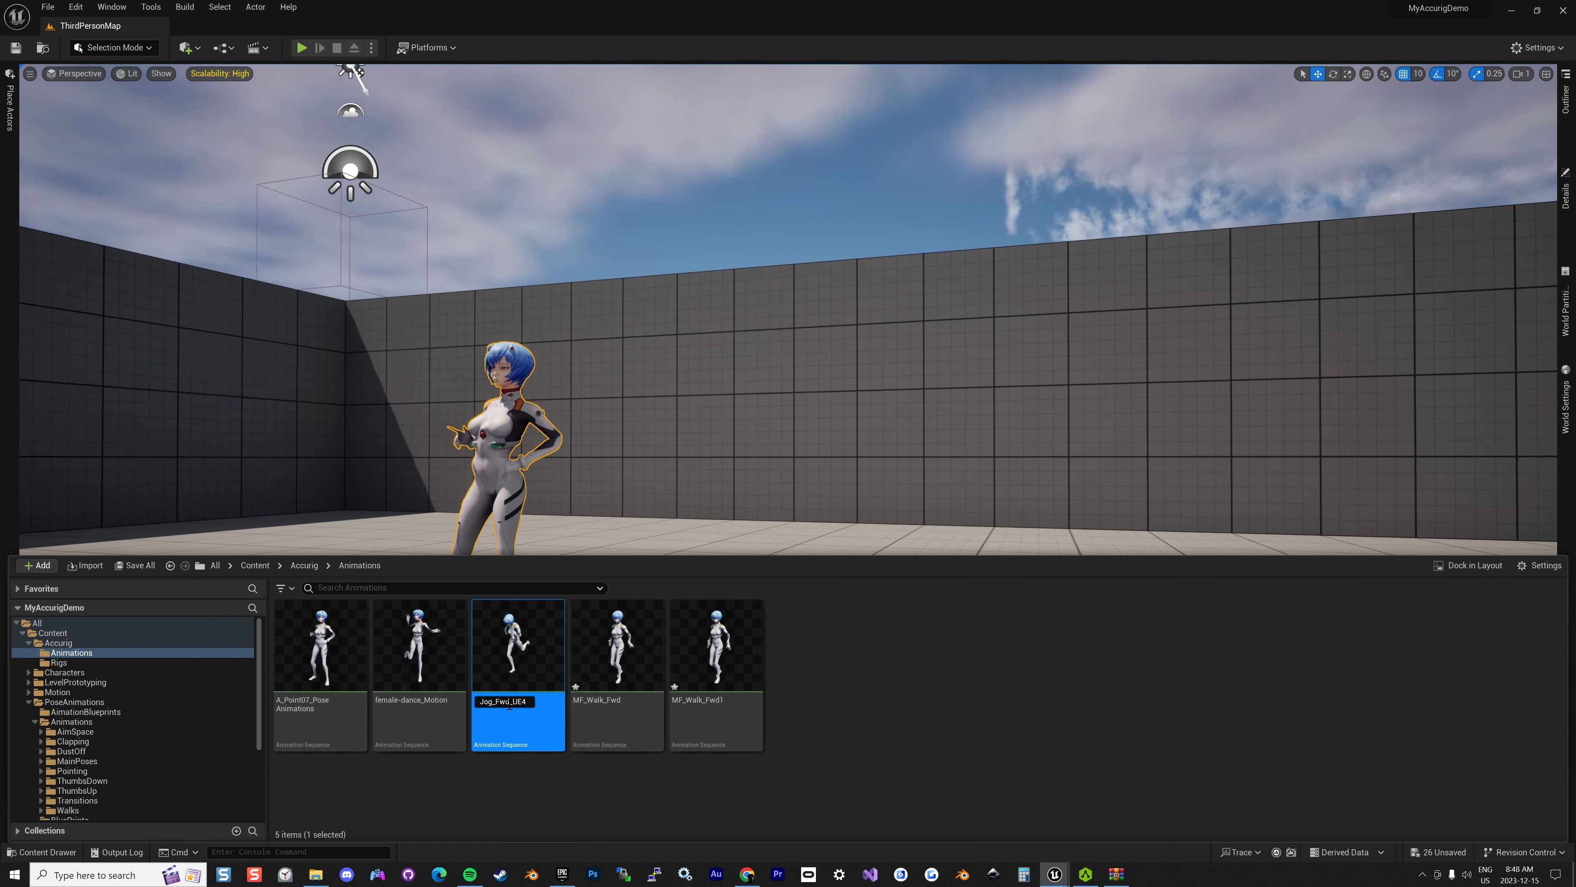
key("Return")
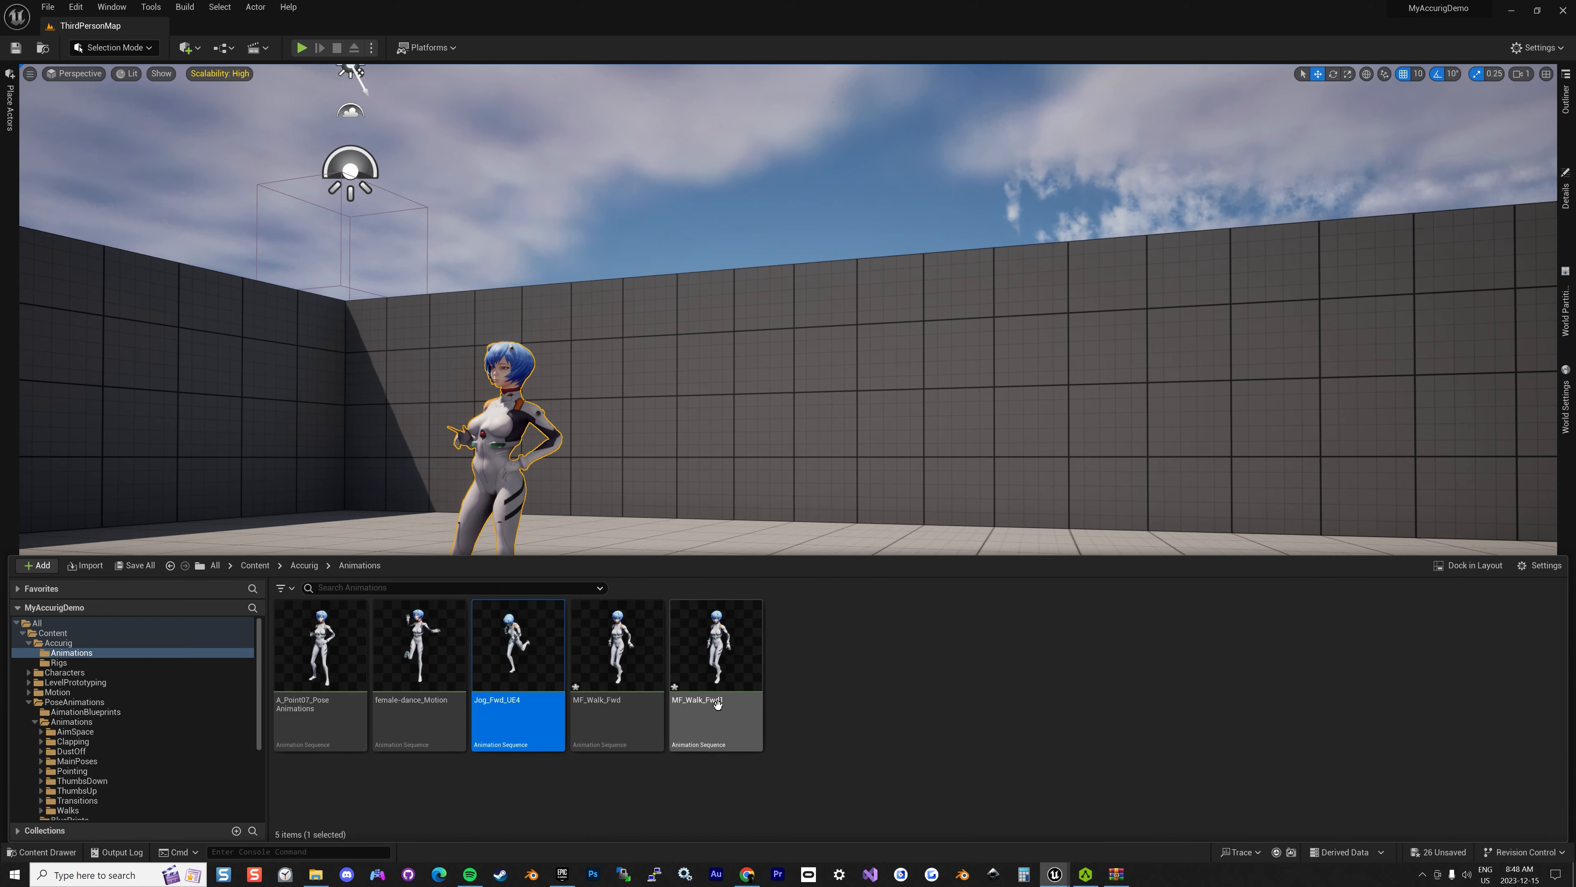
Force delete the duplicate MF_Walk_Fwd animation from the Accurig/Animations folder
left_click(613, 699)
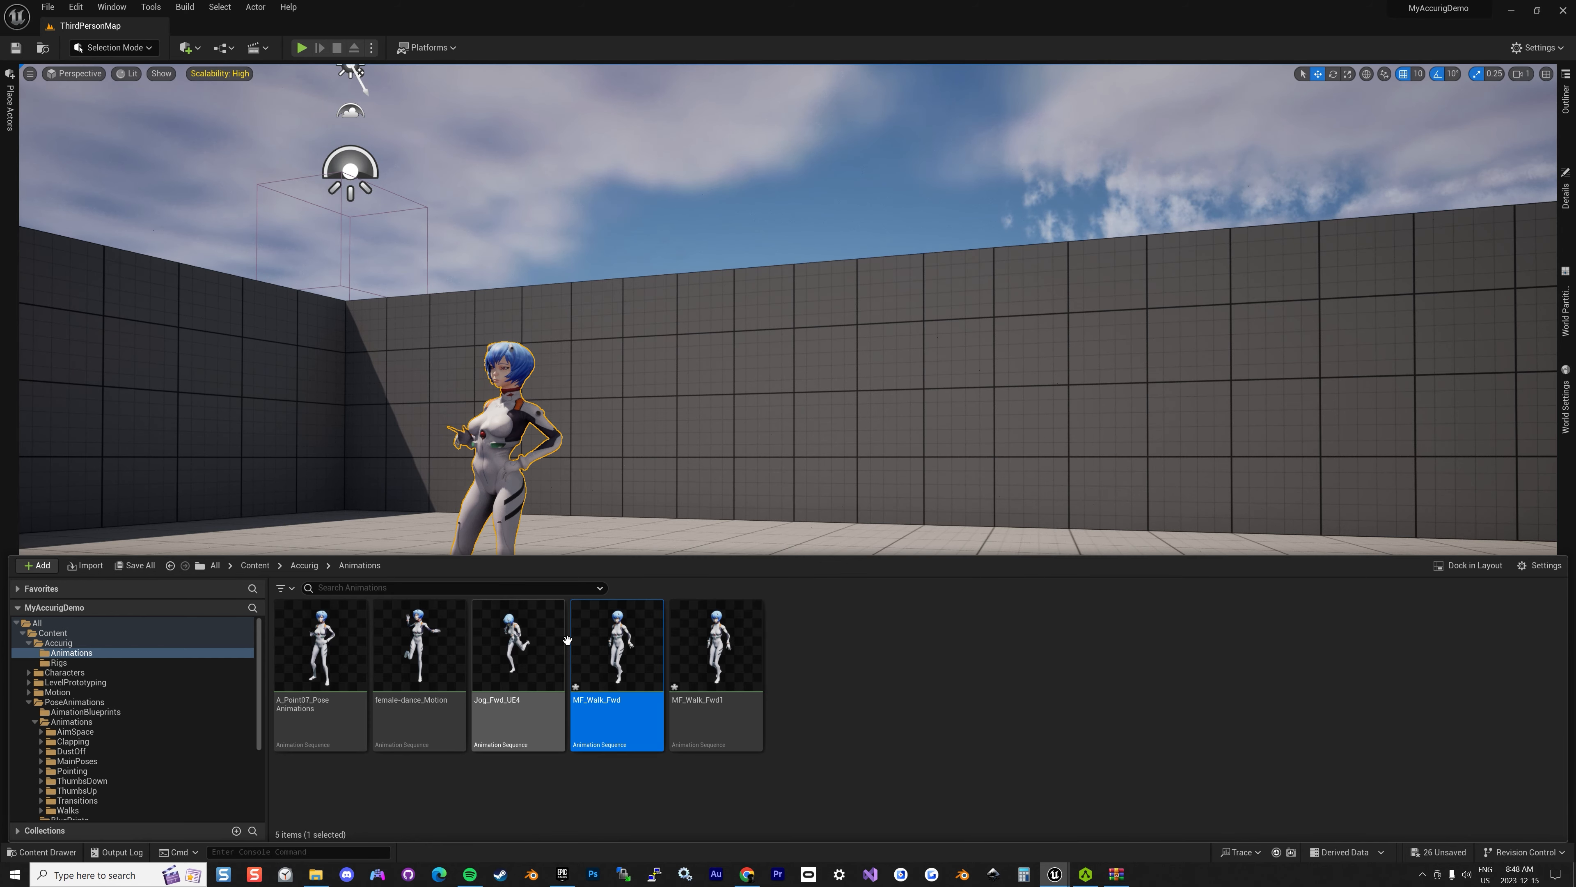
key("Delete")
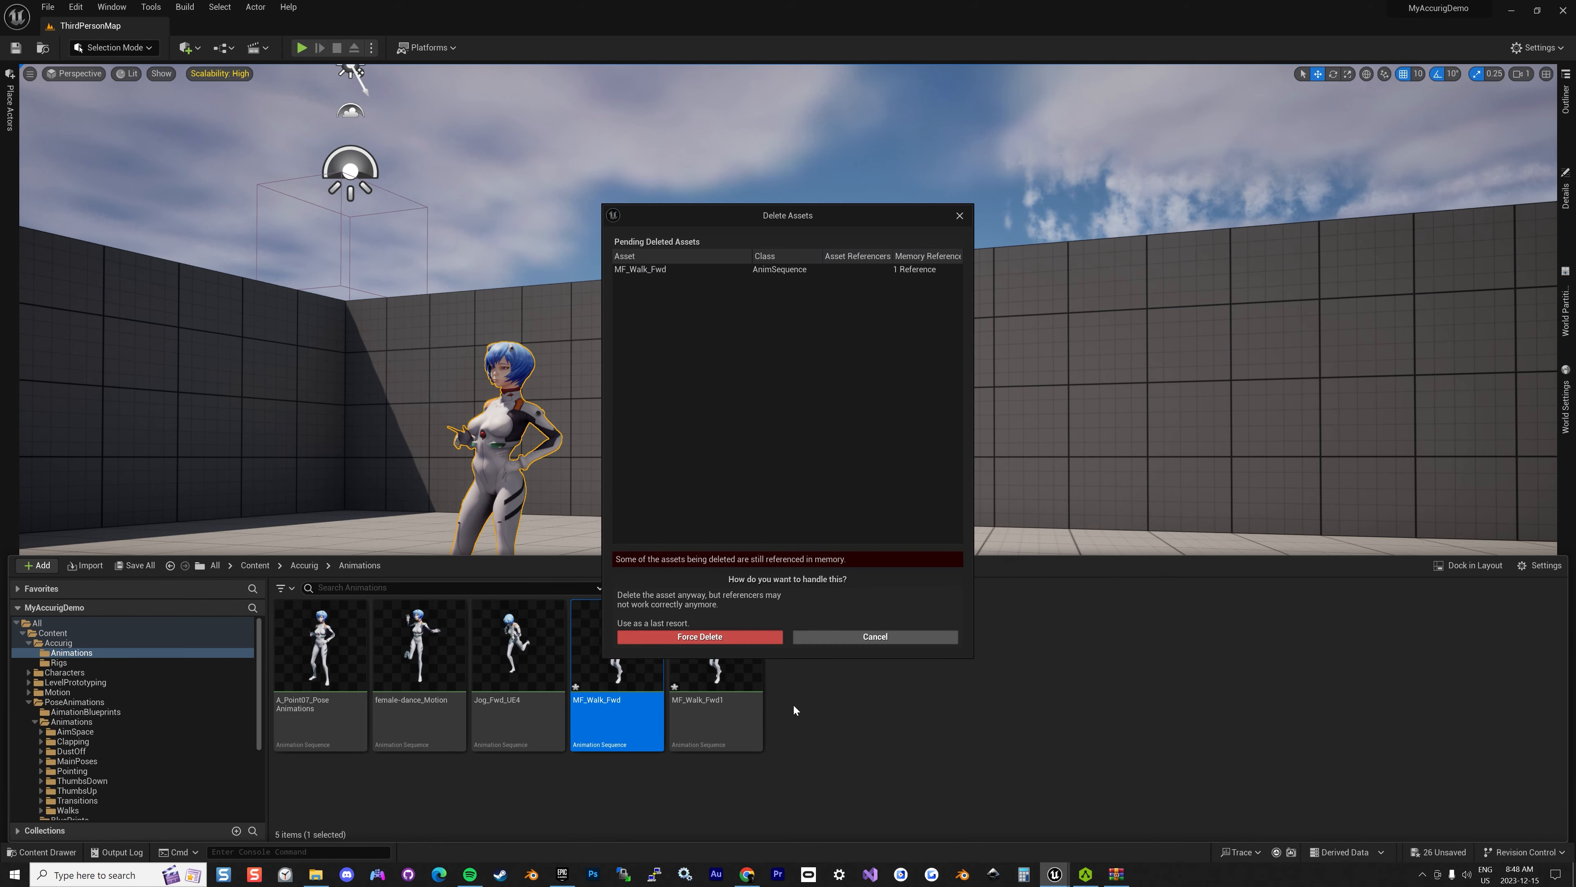
left_click(732, 646)
Rename the remaining MF_Walk_Fwd1 animation to MF_Walk_Fwd1_UE5
left_click(624, 706)
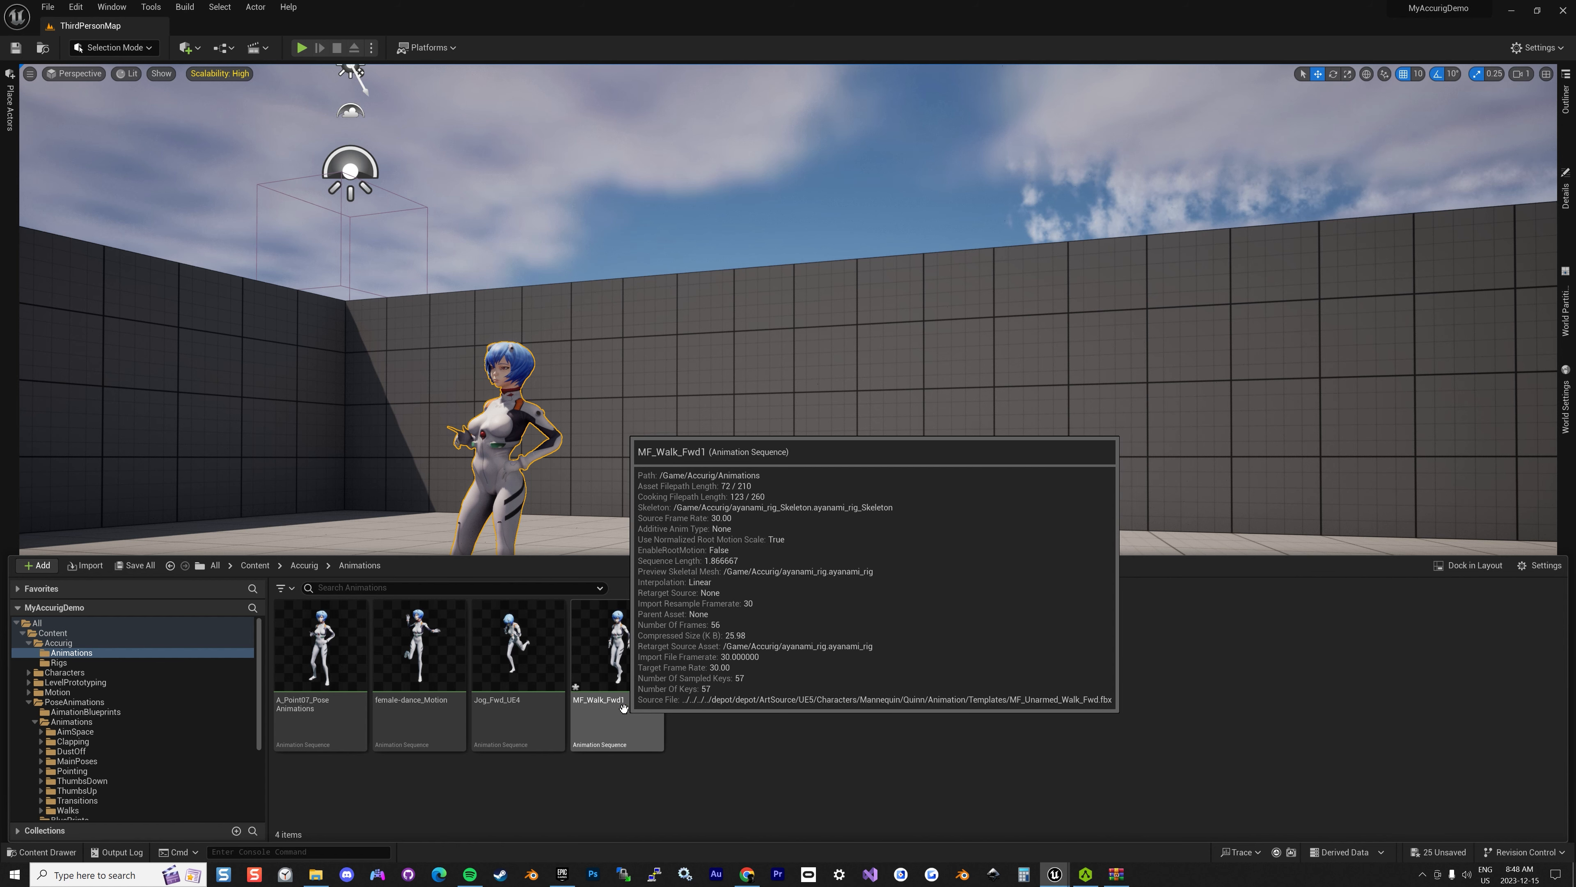
left_click(623, 706)
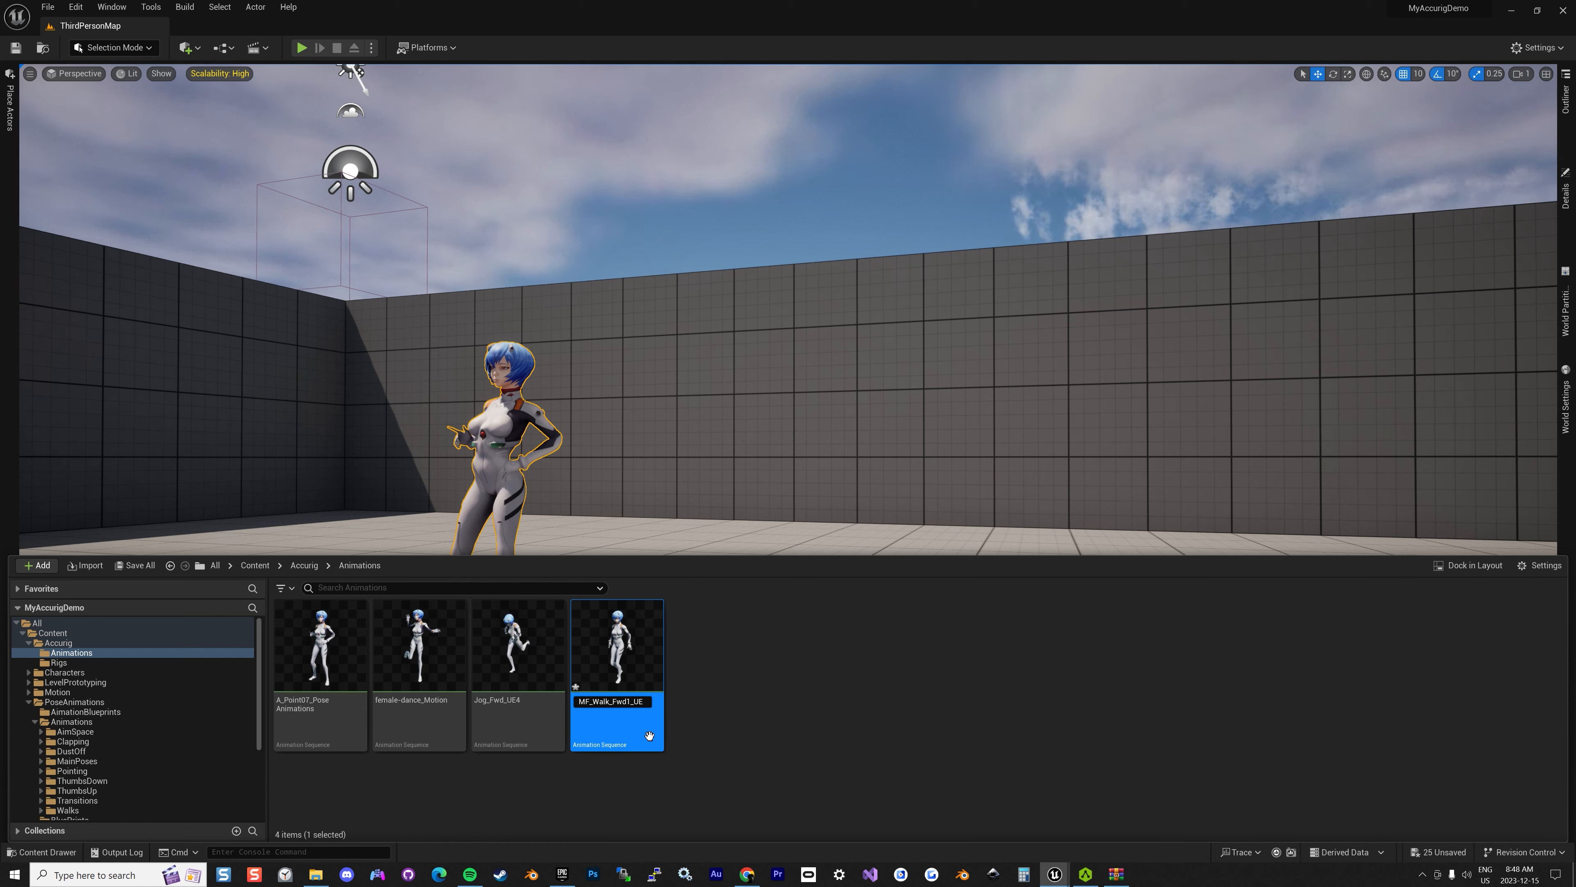
type("_UE5")
key("Return")
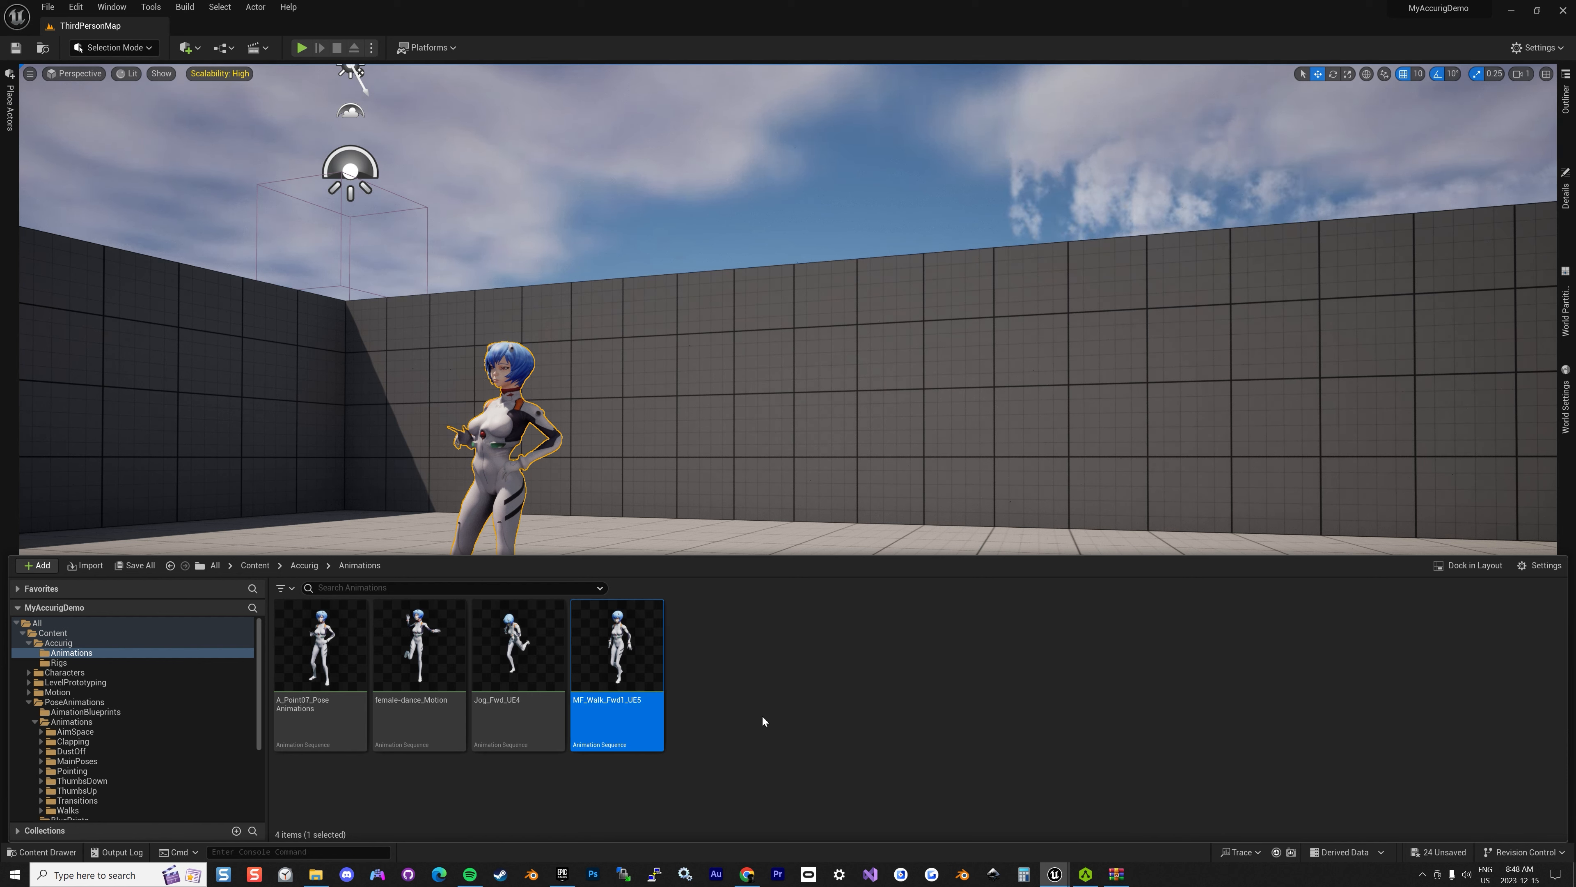
Start a bulk export of all four animations in the Accurig/Animations folder
left_click(74, 663)
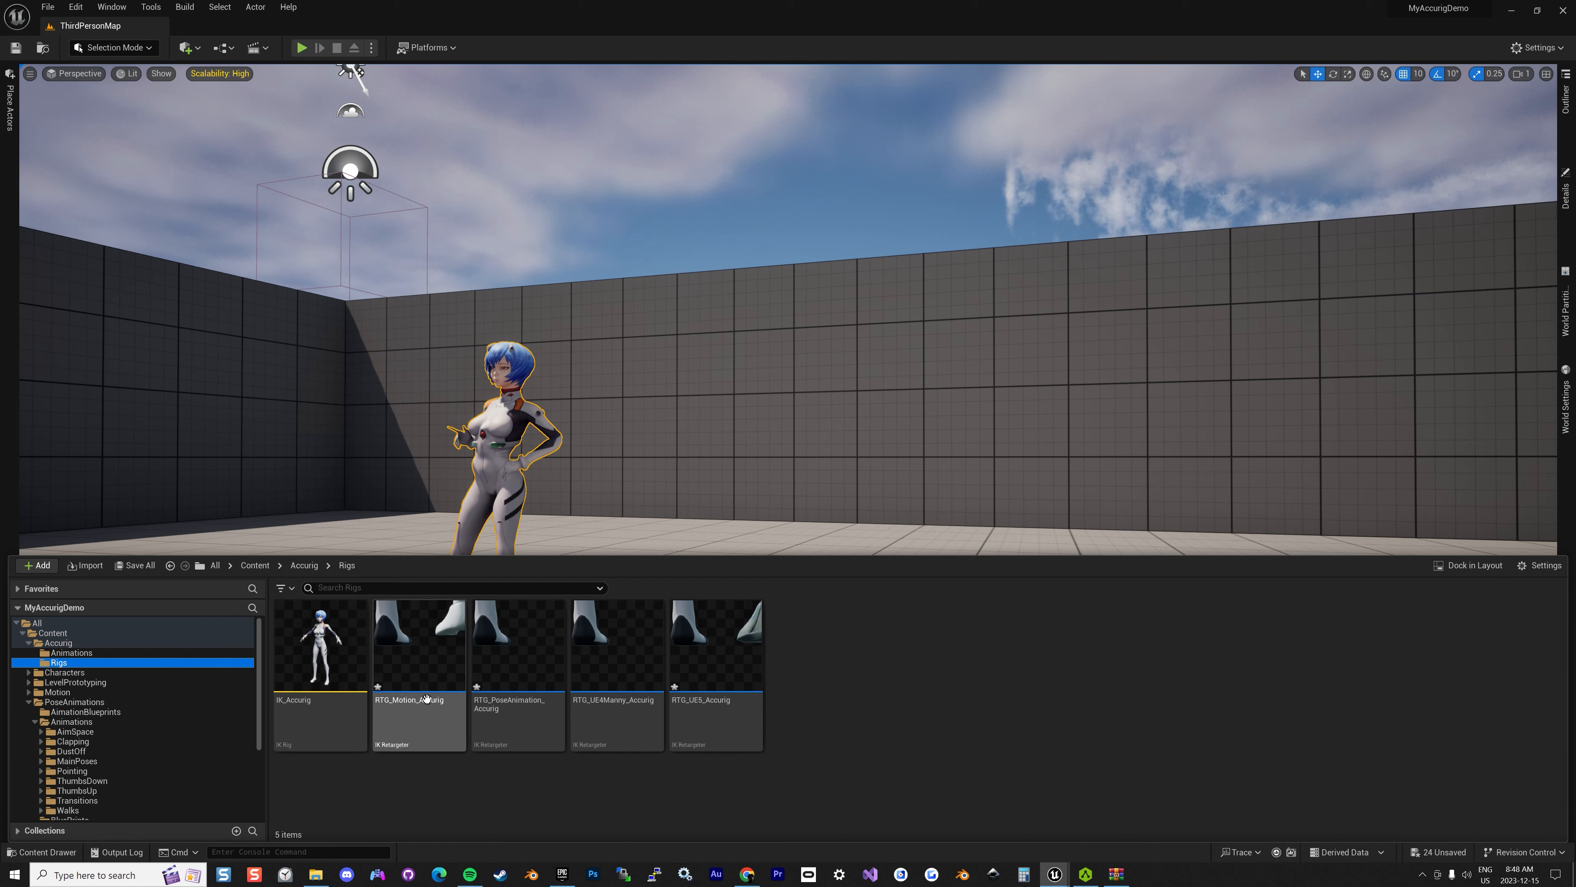
left_click(89, 653)
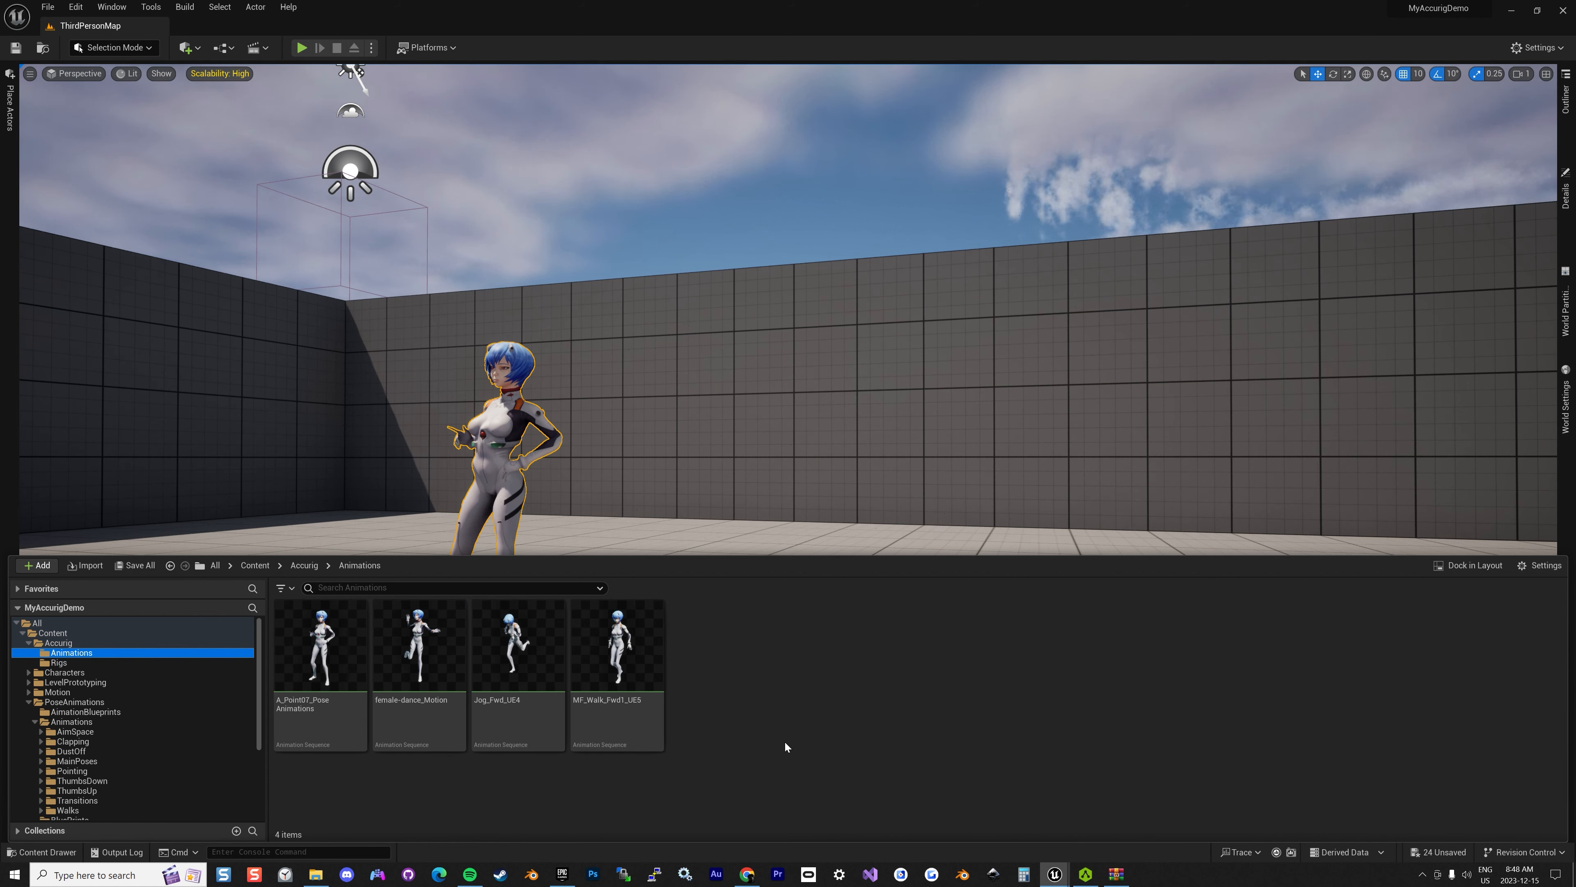
left_click(337, 675)
left_click(619, 673, "shift")
right_click(624, 677)
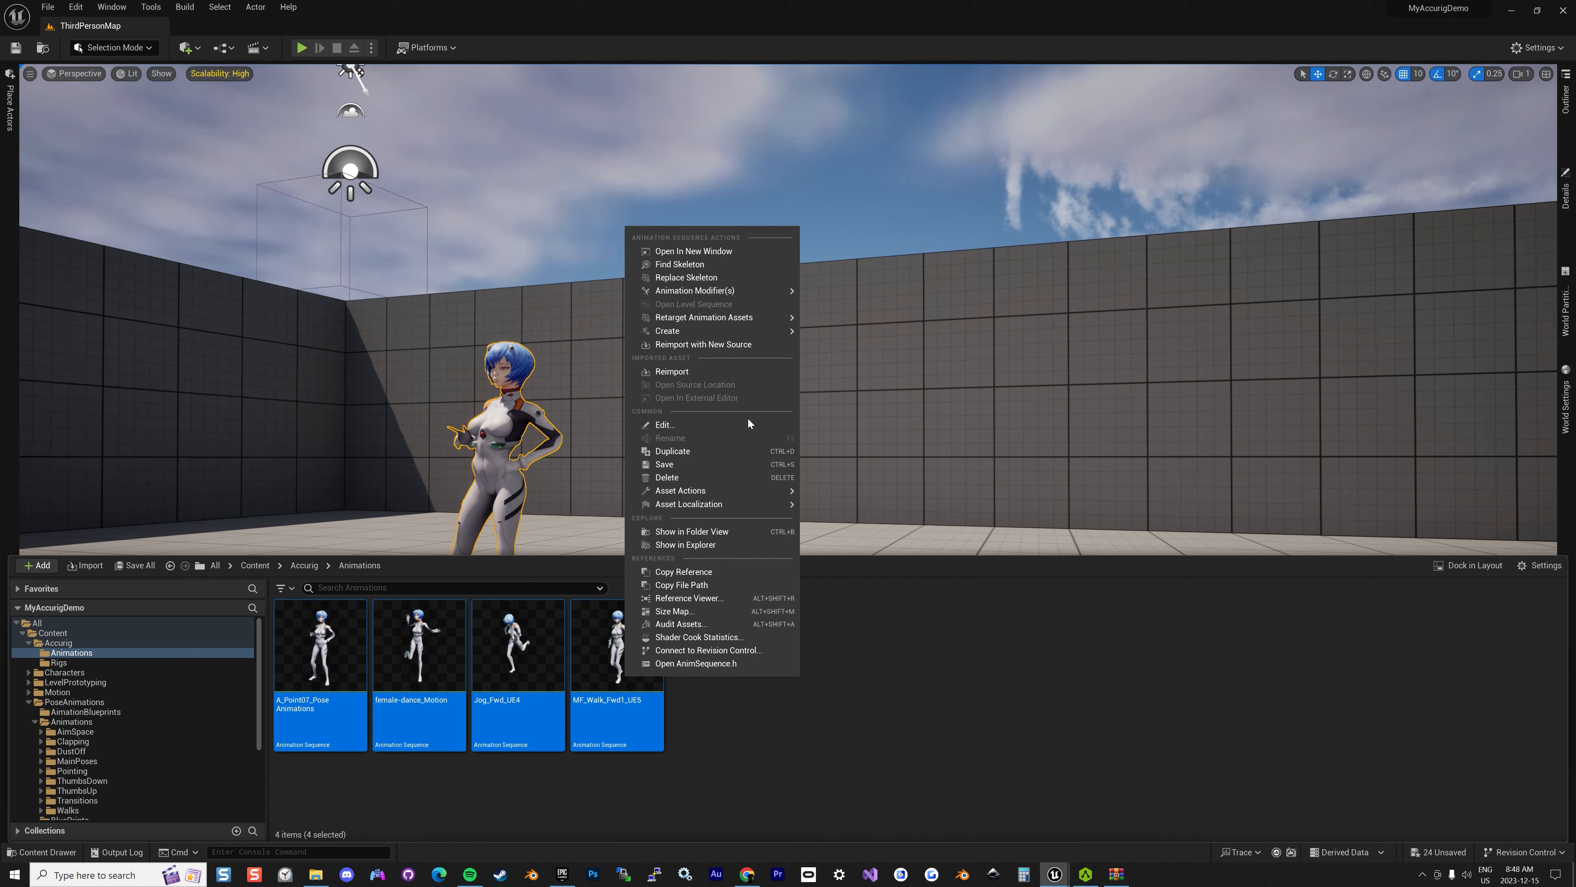
mouse_move(738, 497)
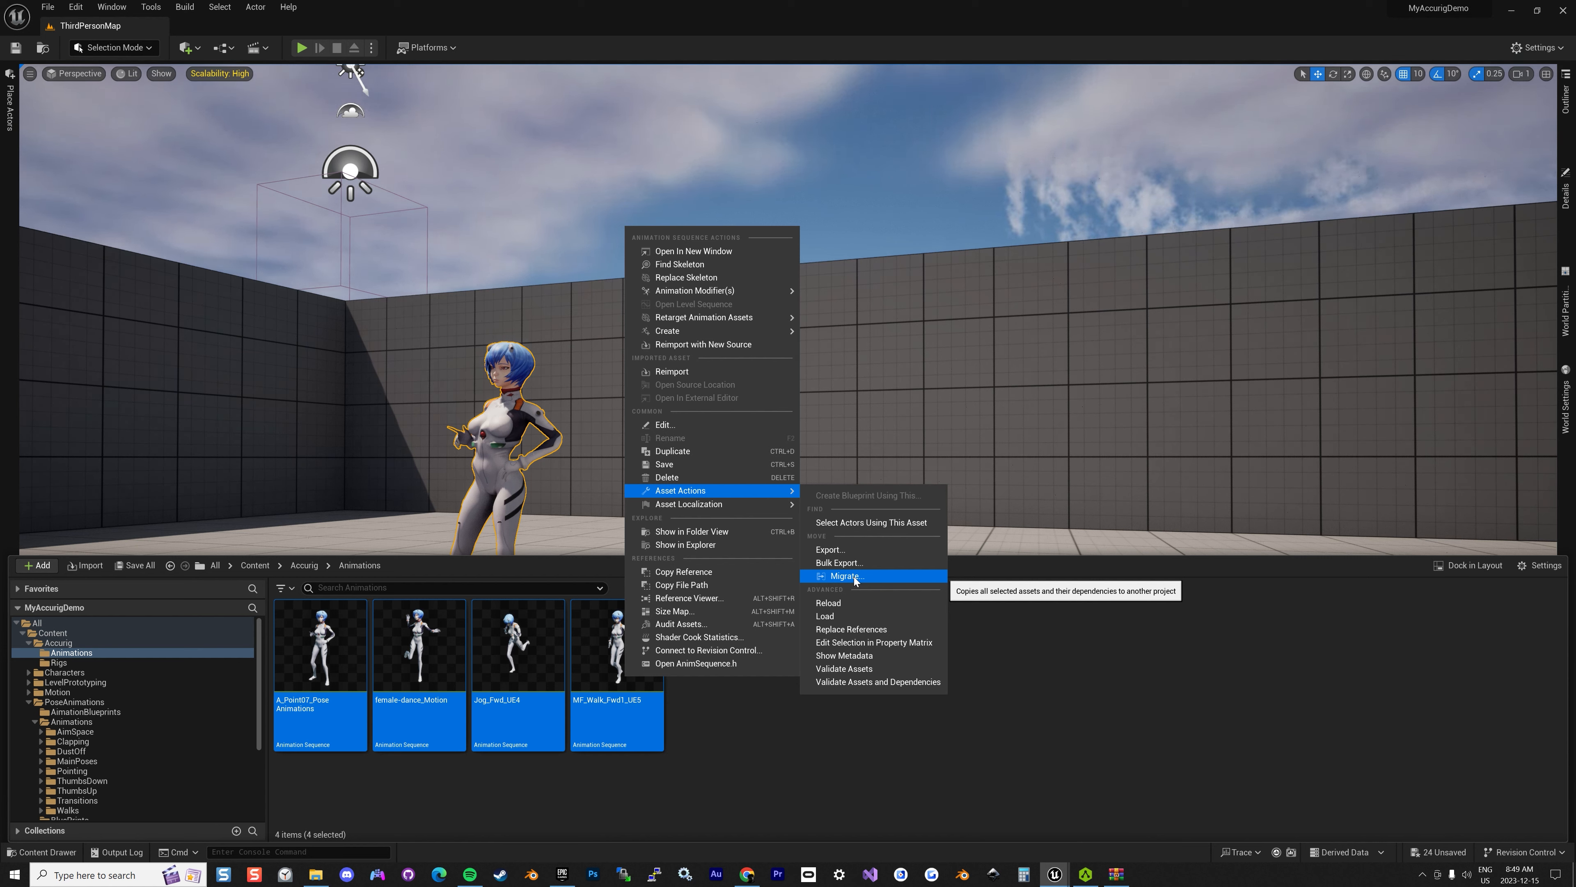
left_click(855, 568)
Create an Animations folder inside ayanami-rei-a-pose and export the selected animations into it as FBX
right_click(559, 419)
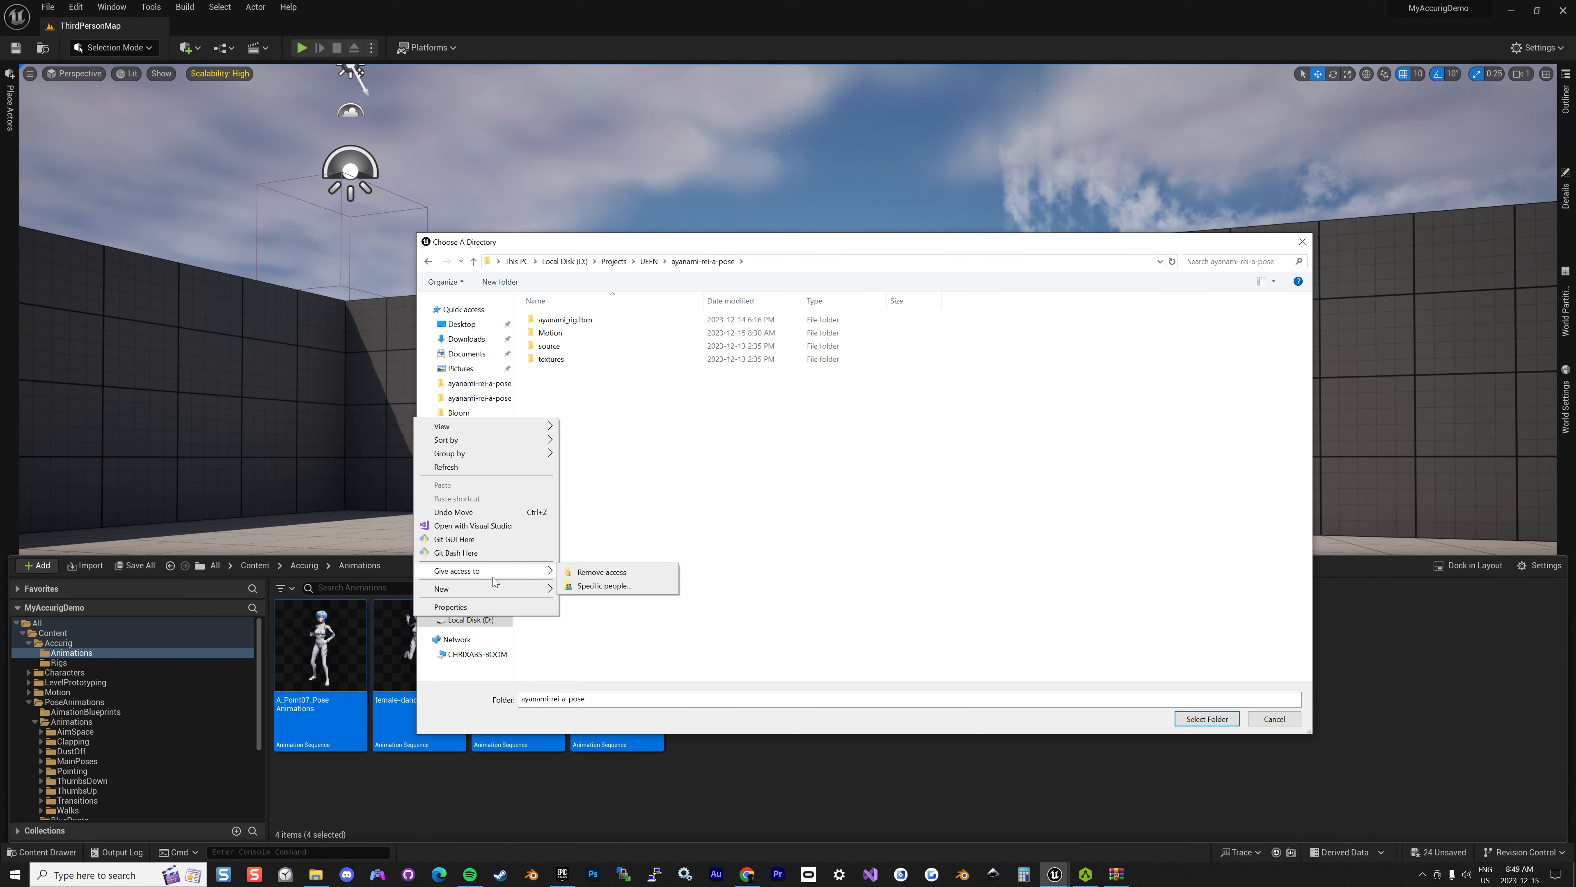
mouse_move(492, 592)
left_click(612, 590)
type("Animations")
key("Return")
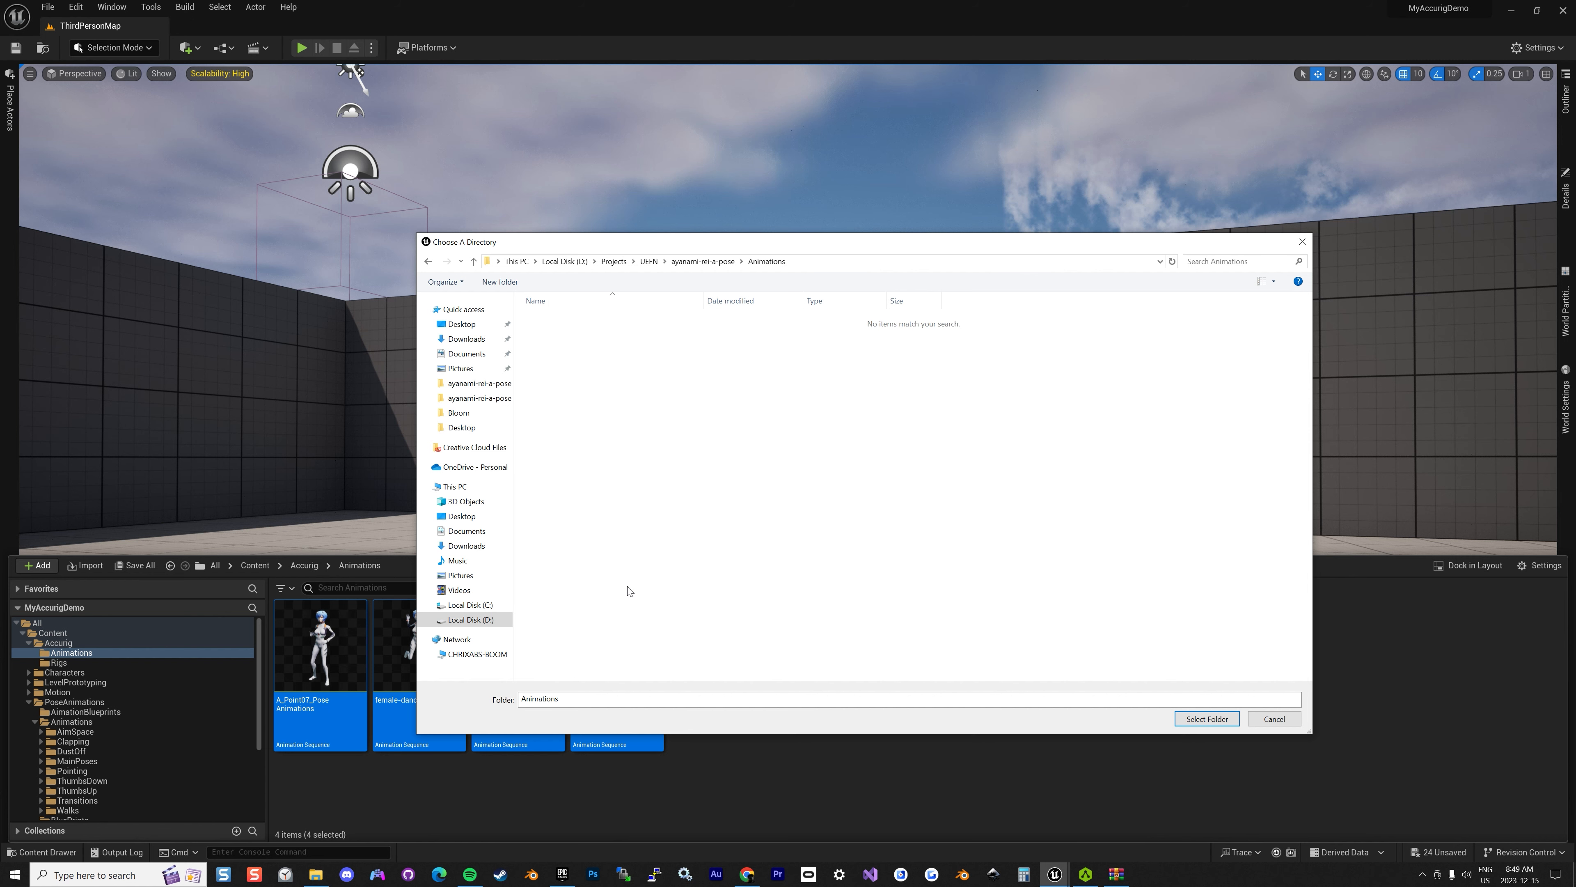
left_click(1207, 718)
left_click(791, 569)
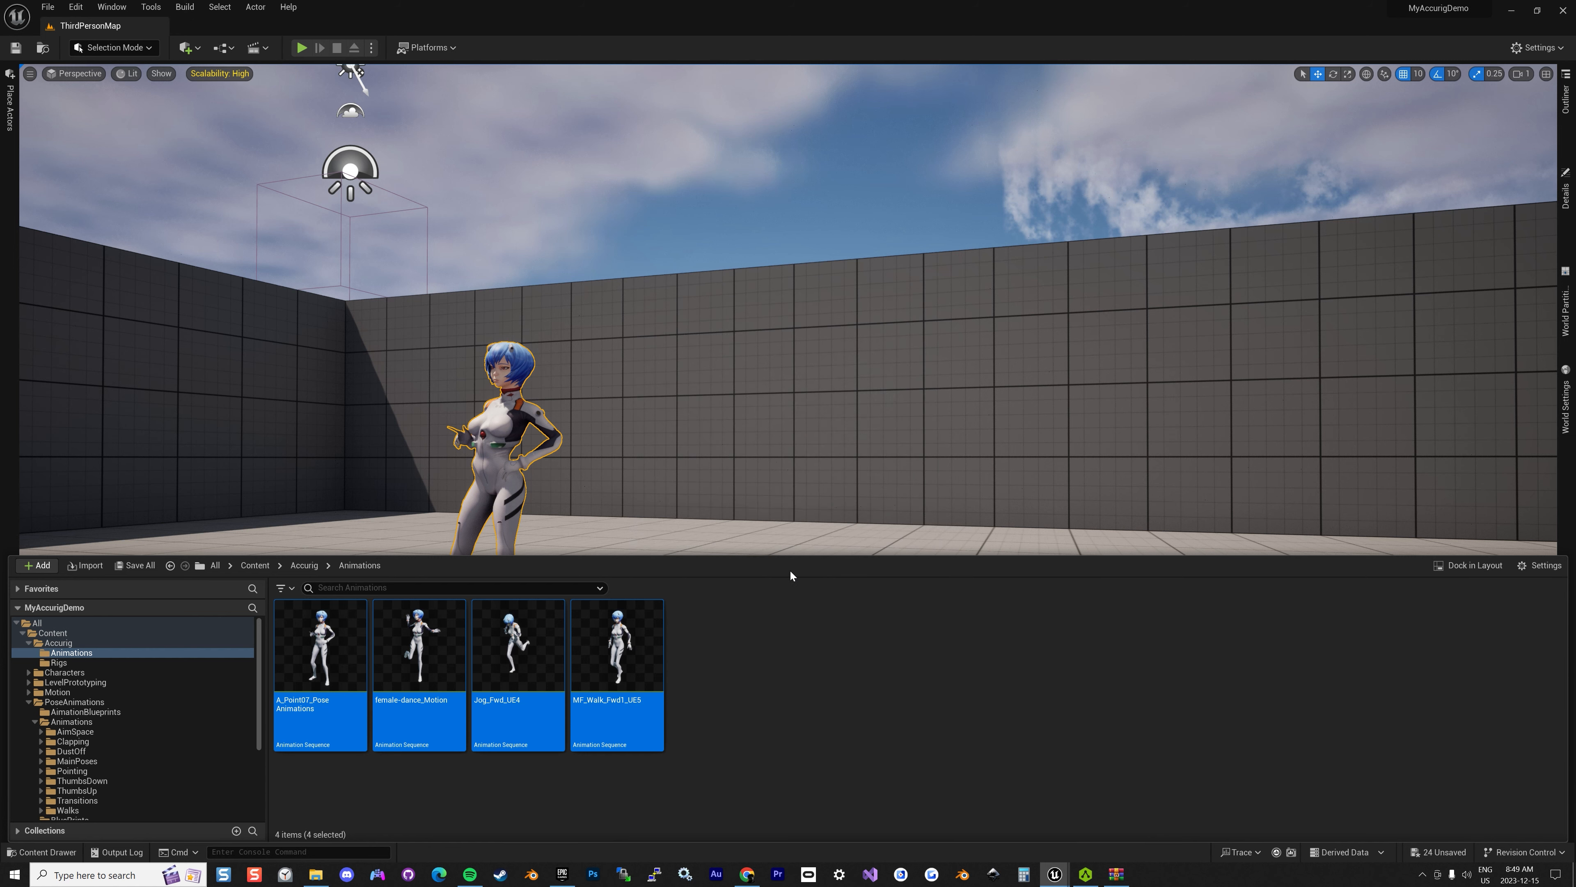
left_click(65, 645)
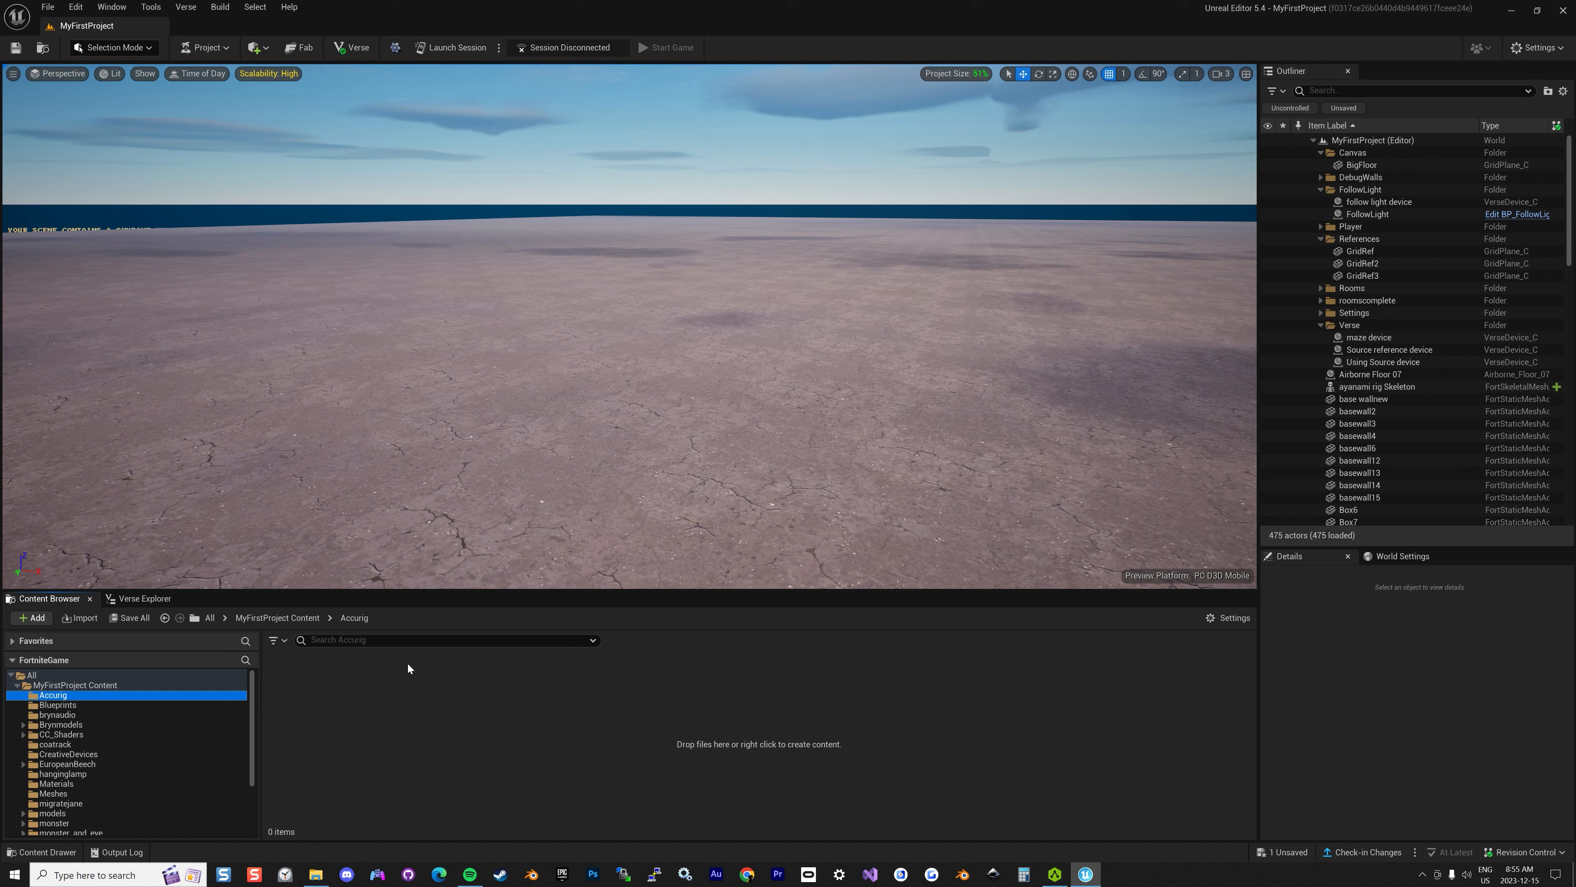
In UEFN, import ayanami_rig.fbx from ayanami-rei-a-pose into MyFirstProject's Accurig folder as a skeletal mesh with no existing skeleton assigned
right_click(460, 735)
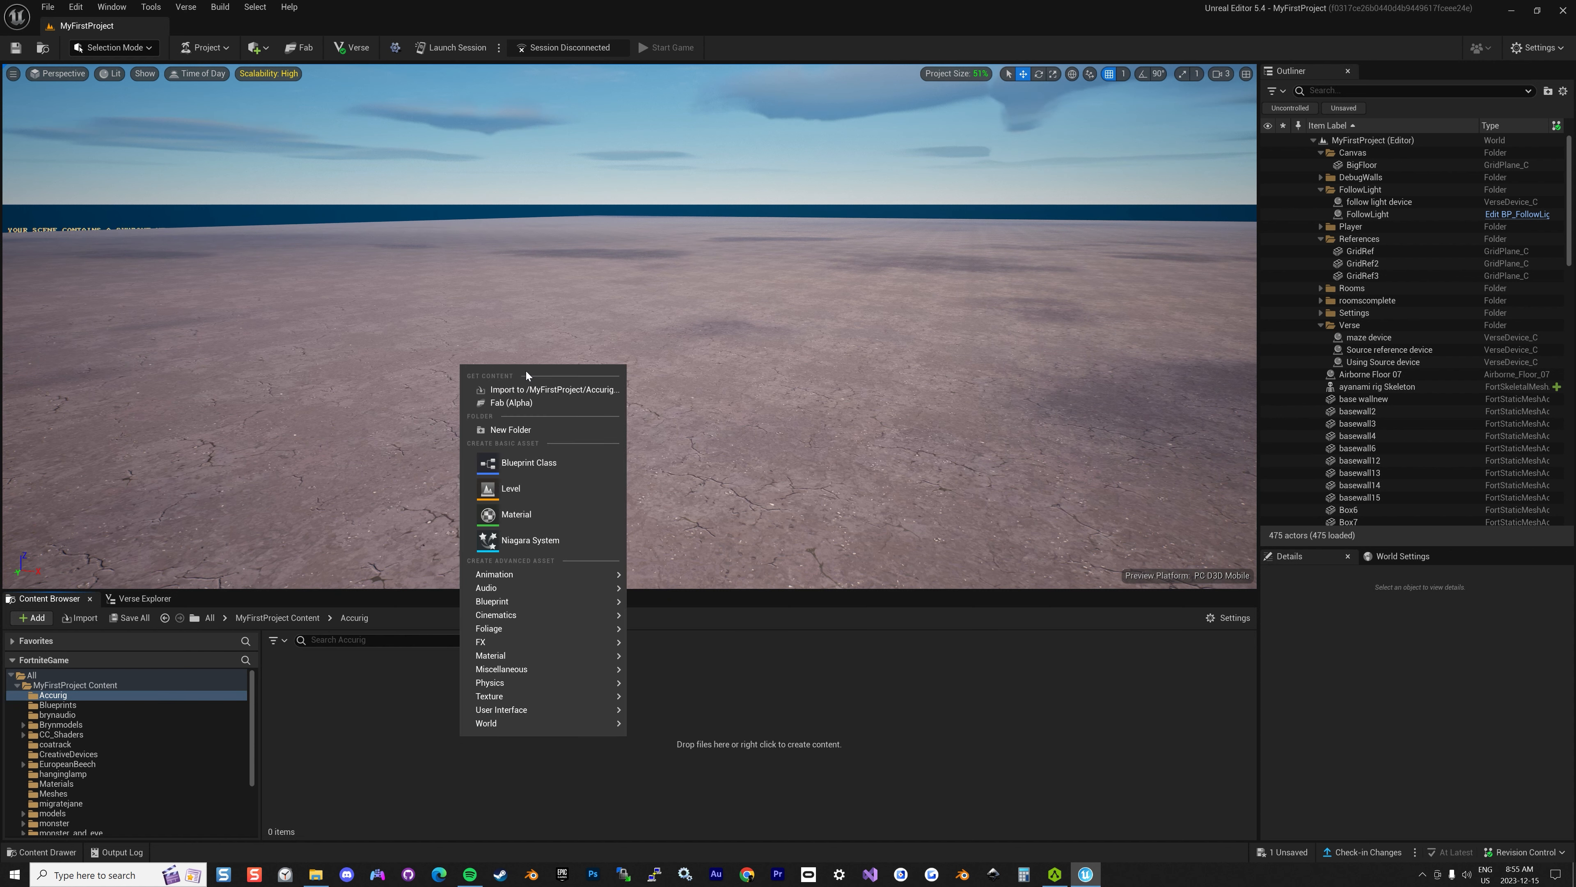
left_click(527, 389)
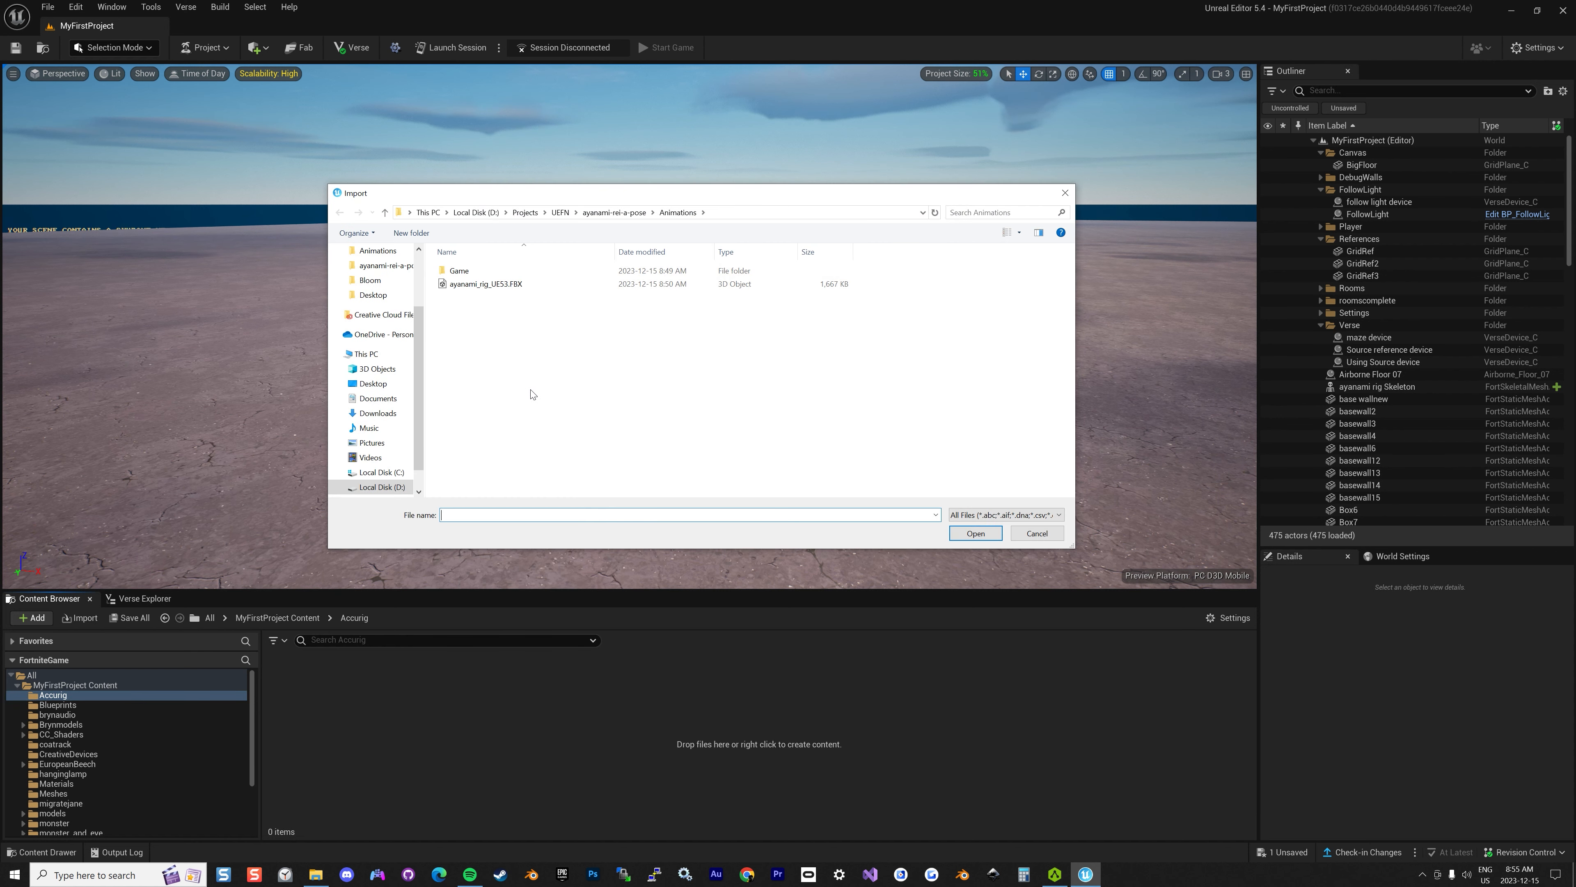
key("alt+Up")
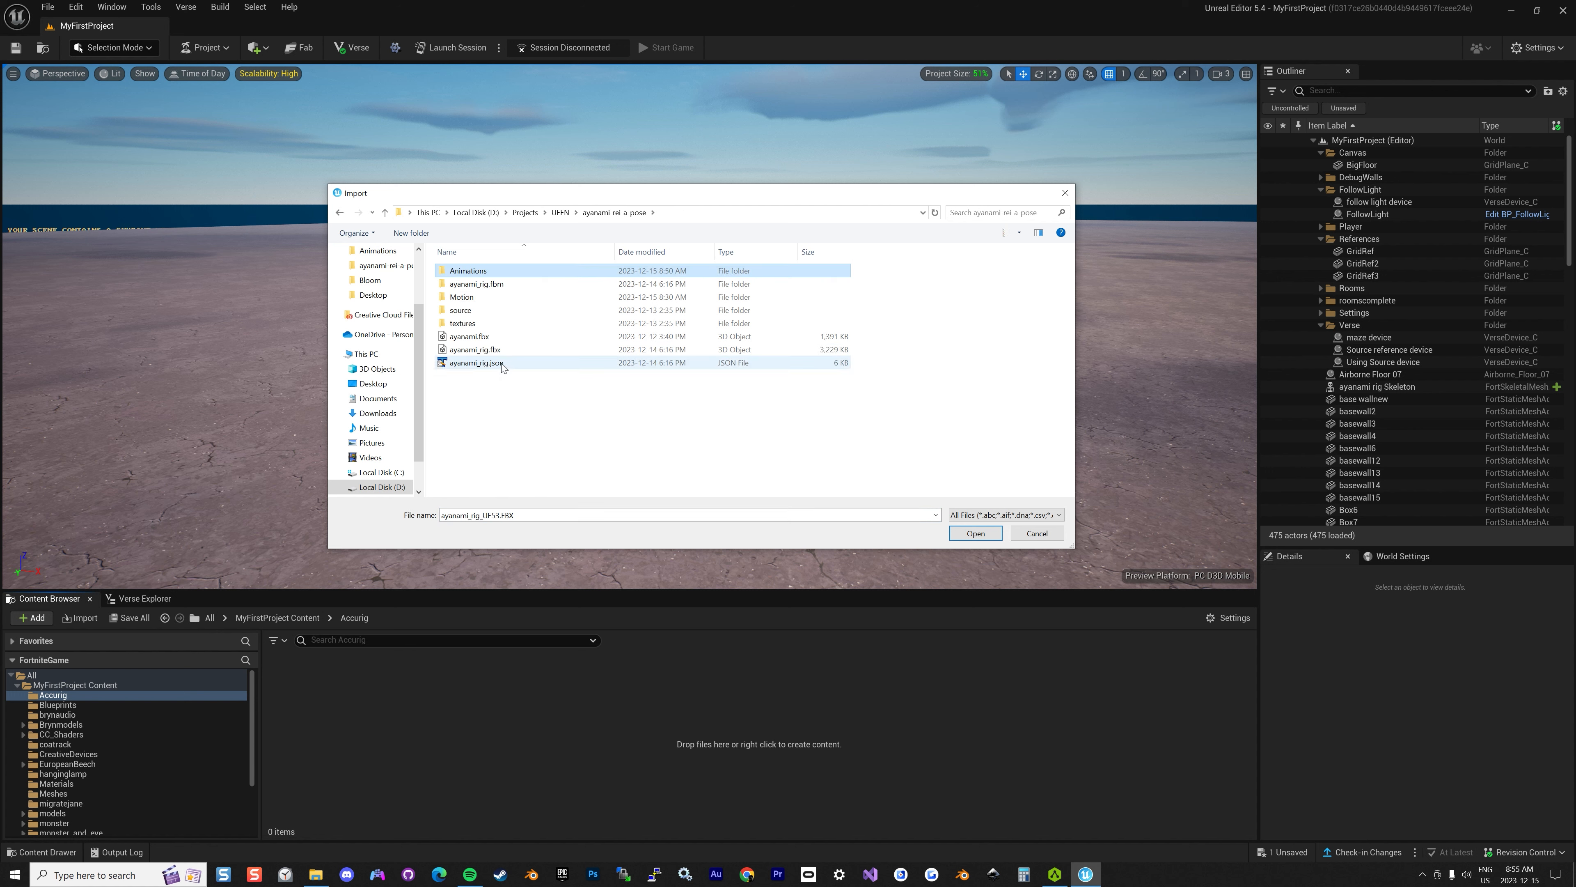
left_click(457, 351)
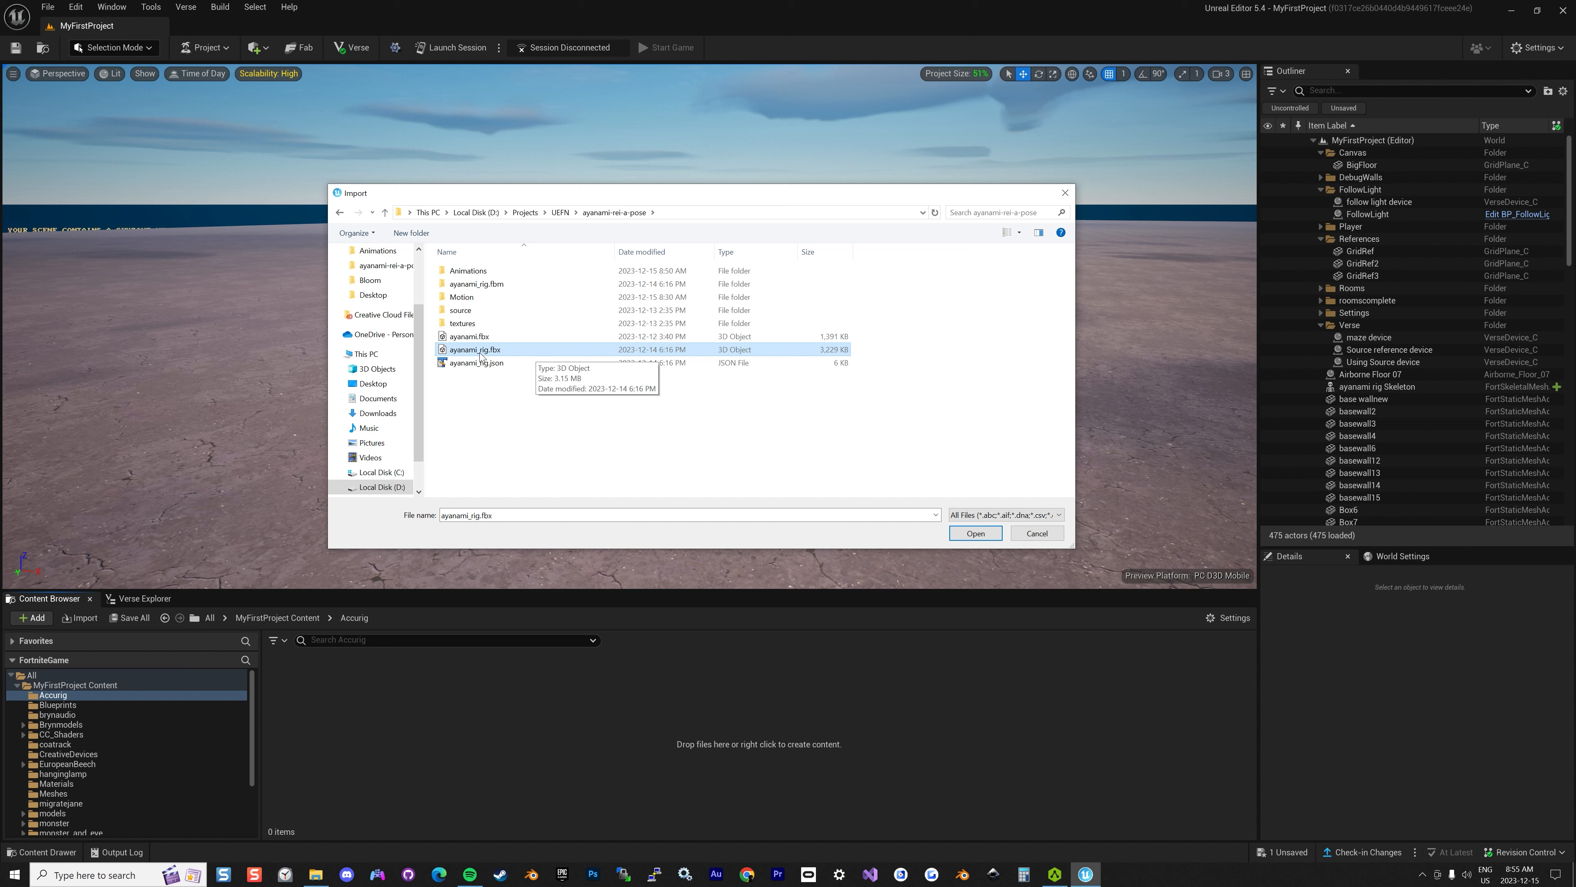
left_click(984, 536)
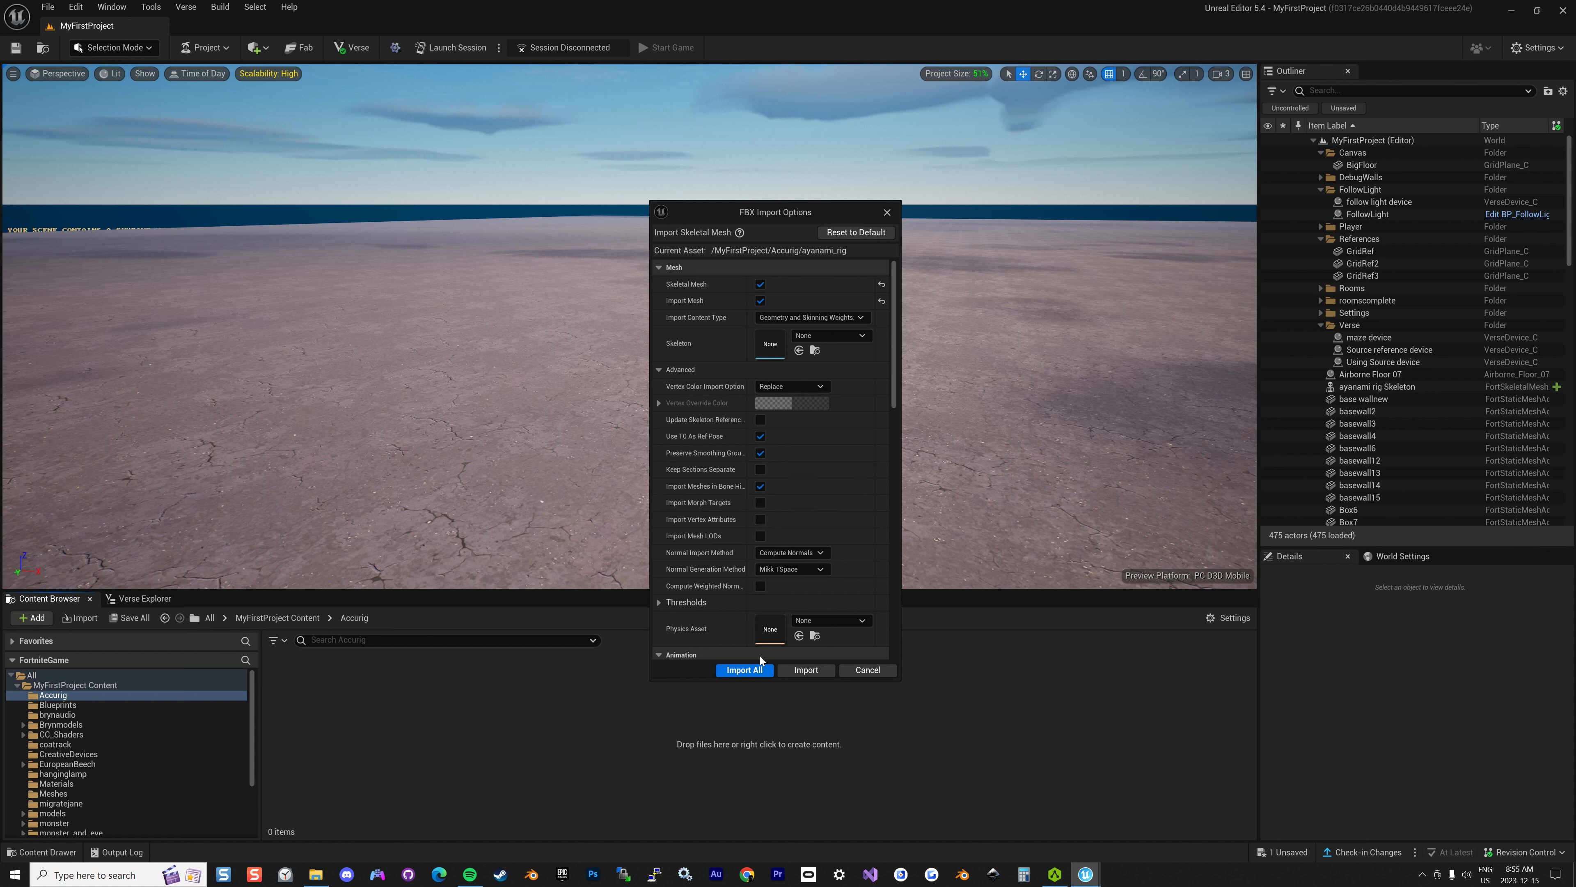
left_click(748, 671)
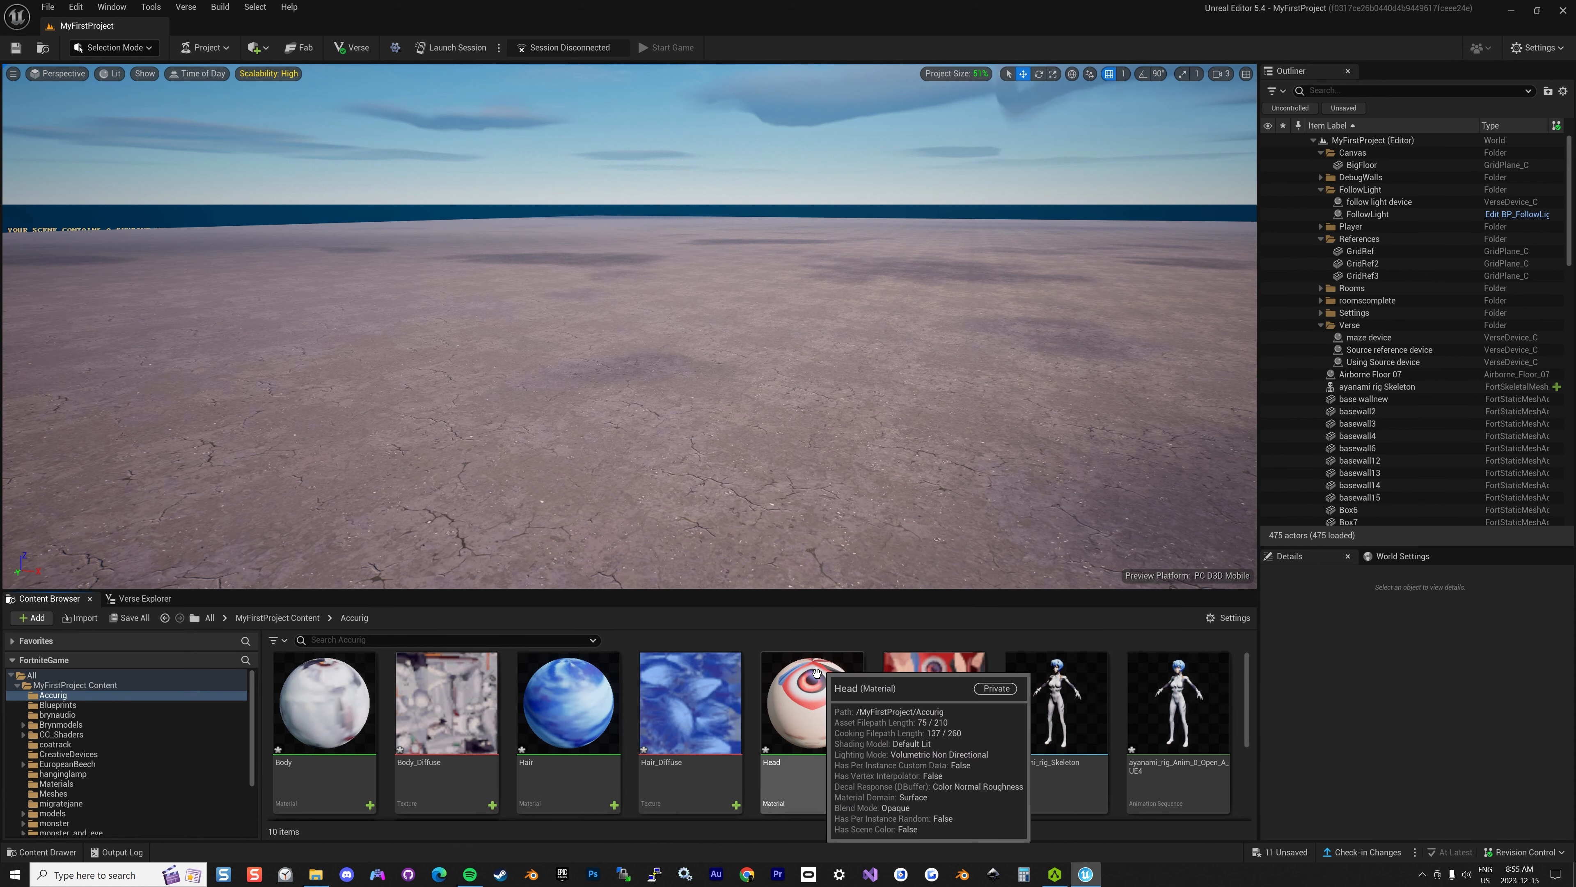
Place the imported ayanami_rig skeletal mesh in the level and set its uniform scale to 1.1
scroll(817, 708, "down", 2)
scroll(814, 705, "up", 2)
scroll(811, 701, "down", 2)
scroll(810, 700, "up", 2)
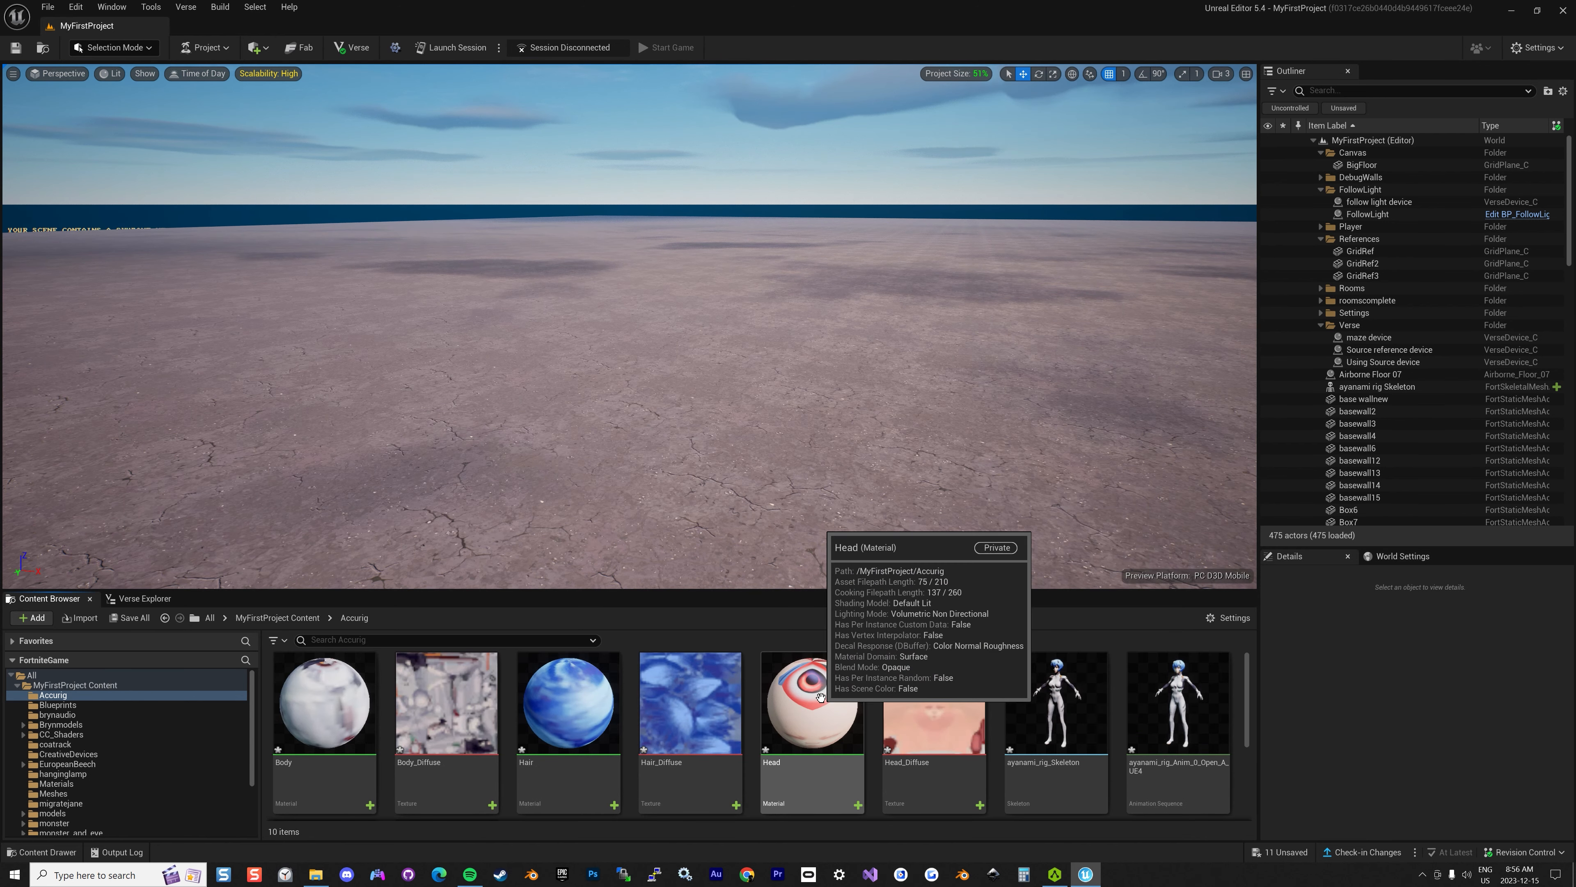
scroll(821, 697, "down", 2)
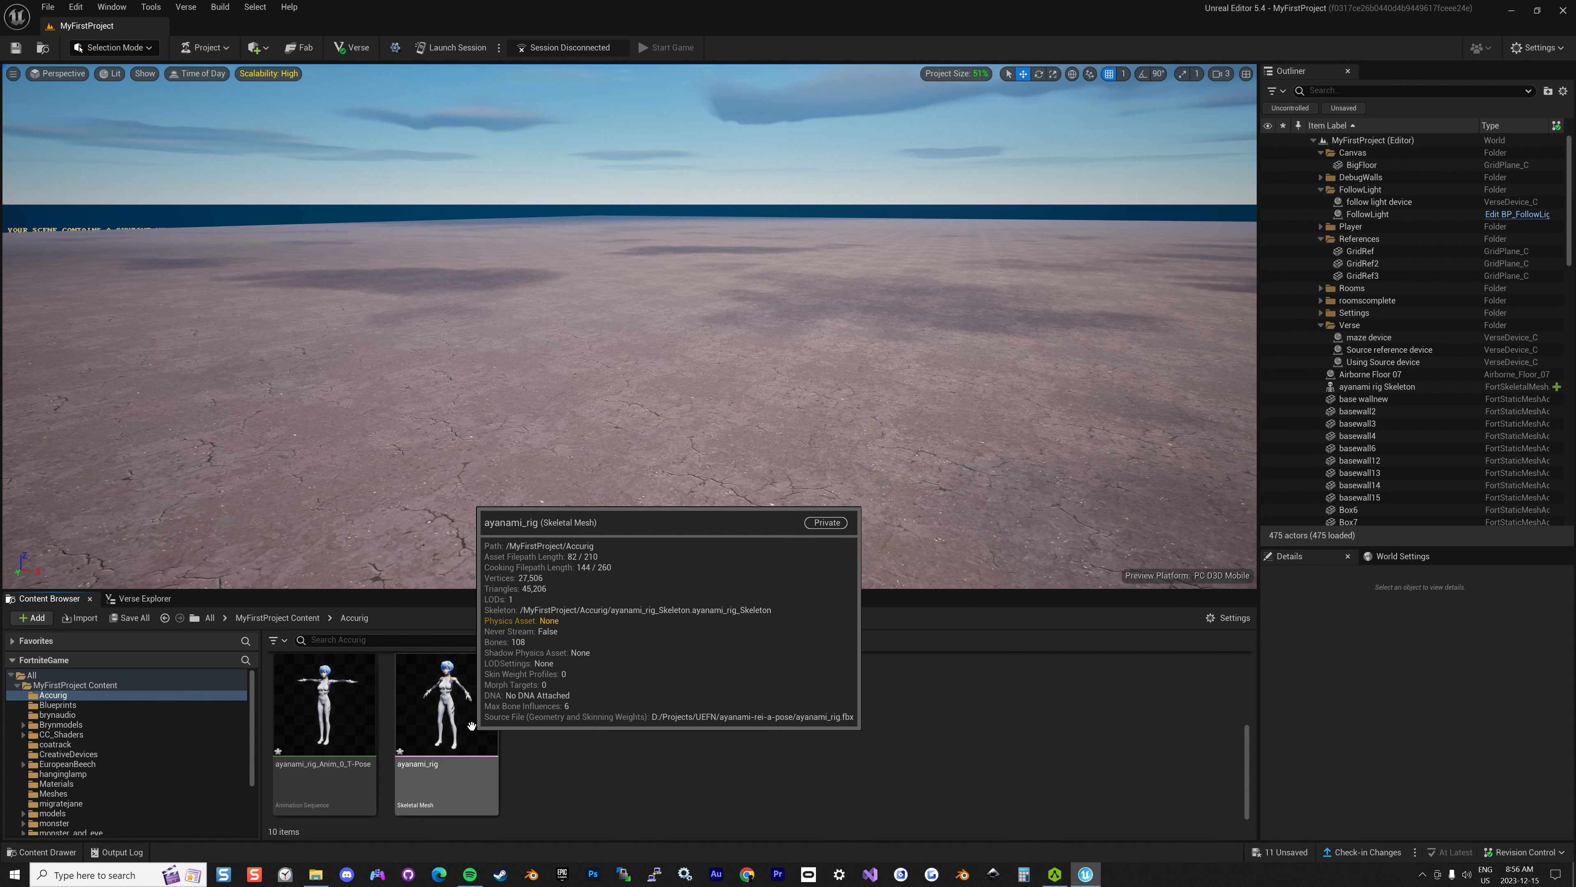
scroll(818, 741, "up", 2)
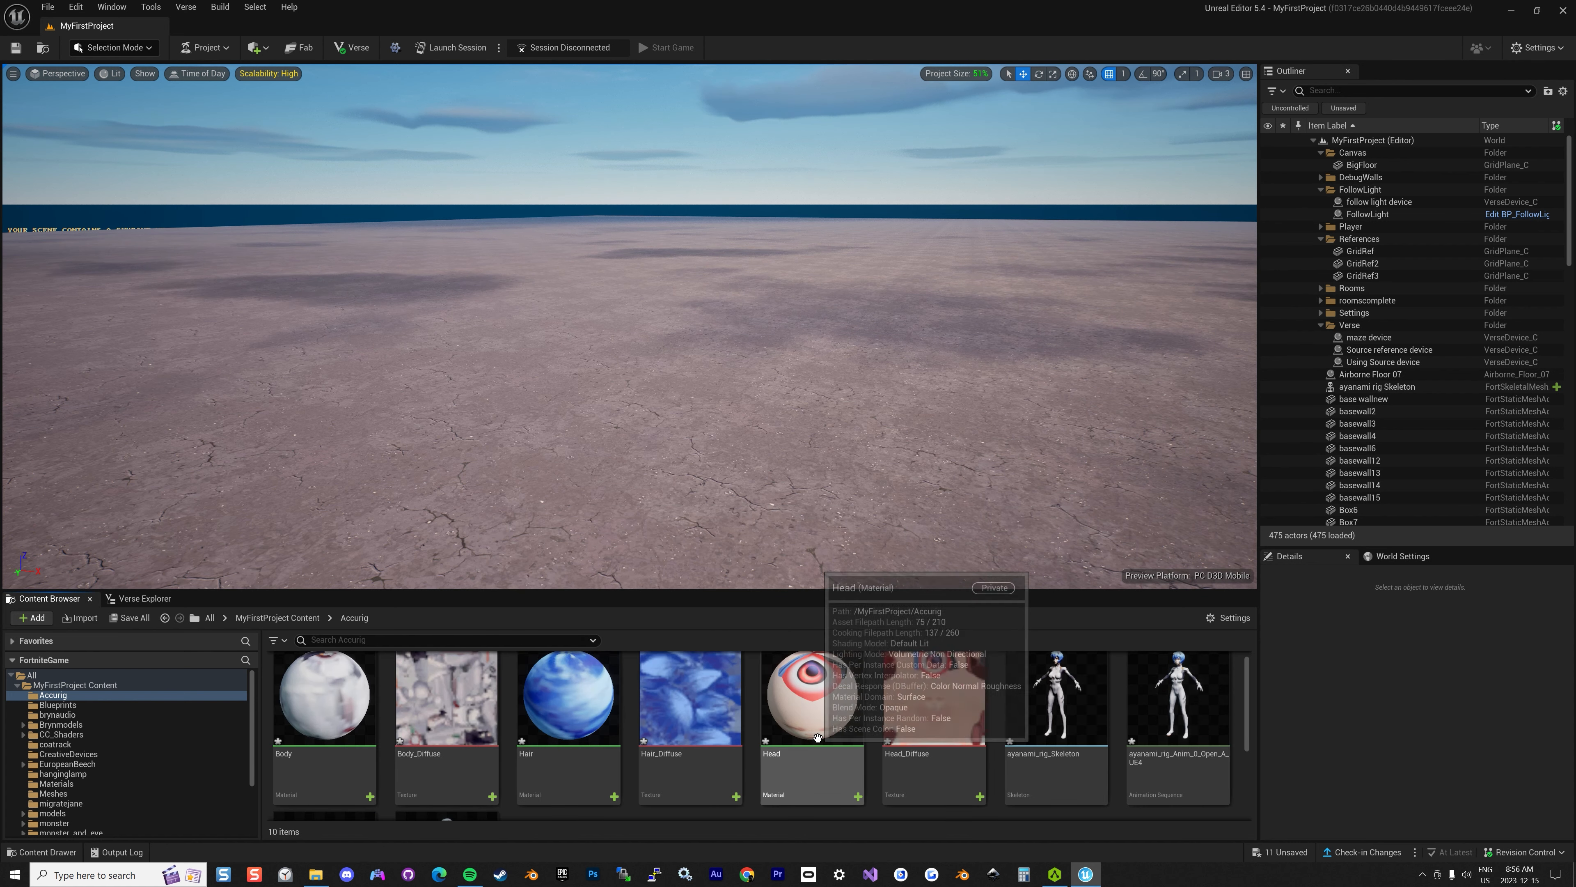
scroll(818, 738, "down", 2)
left_click_drag(447, 714, 636, 451)
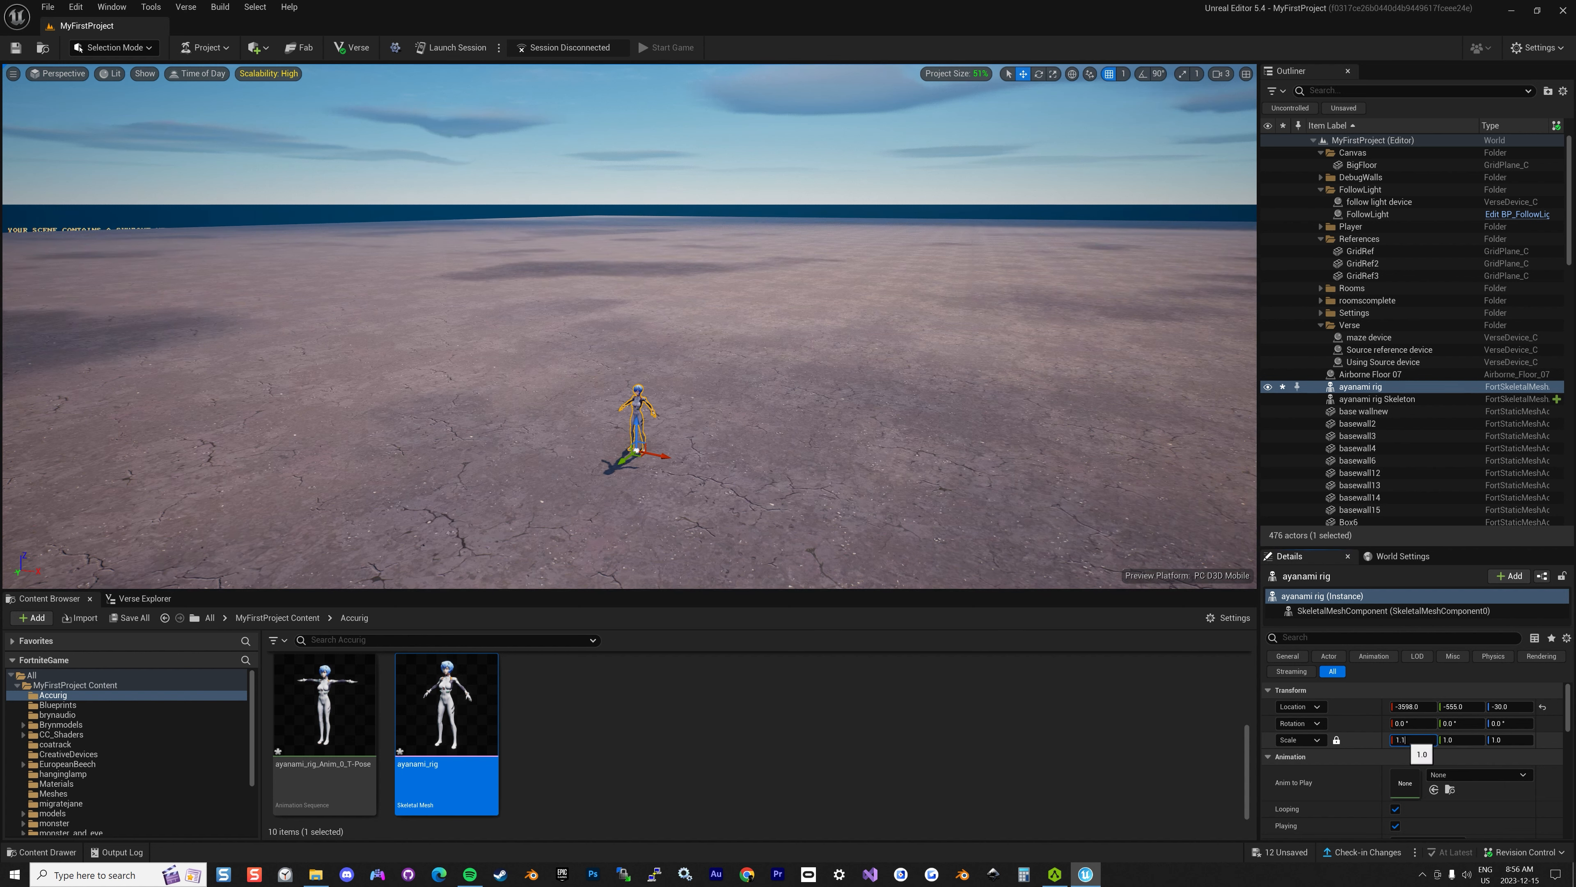
key("Return")
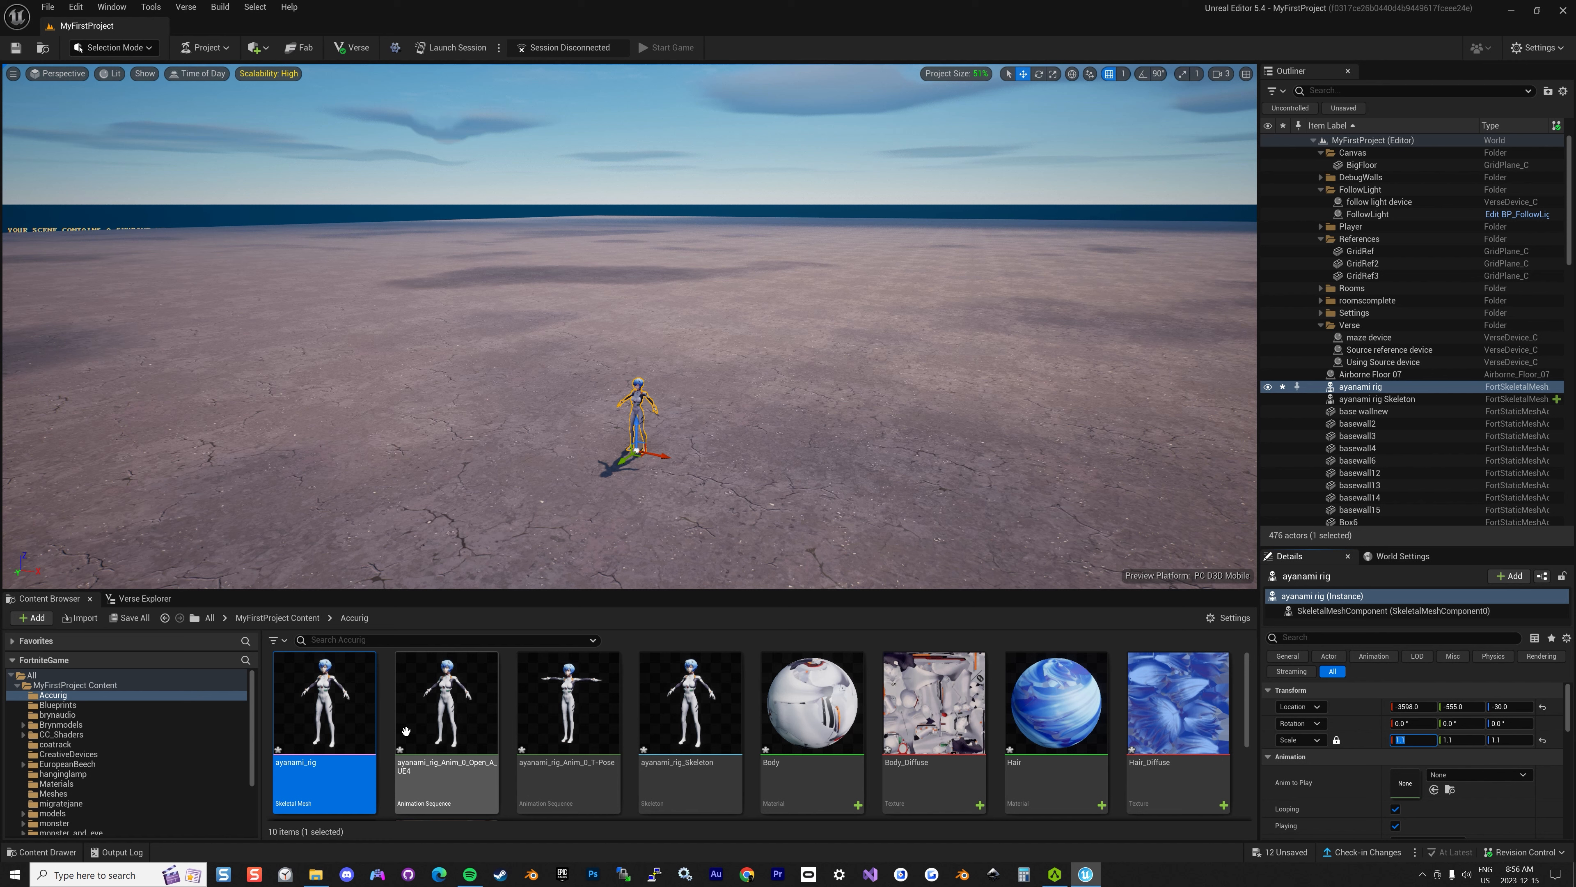
Create a new folder named Animations inside the Accurig content folder
left_click(79, 696)
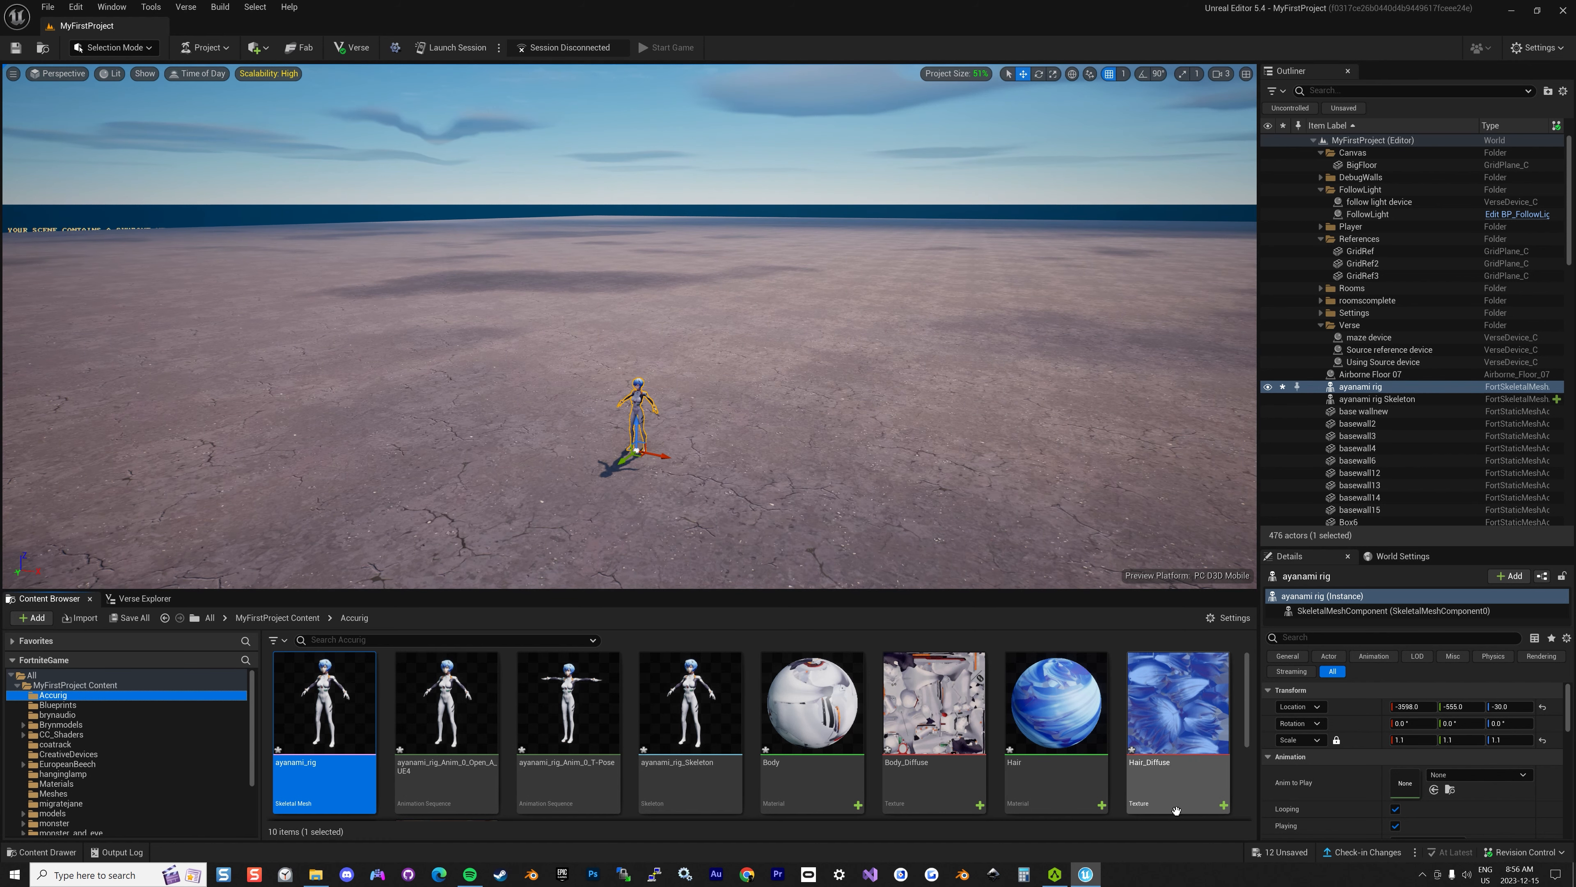
scroll(1218, 742, "down", 2)
right_click(877, 778)
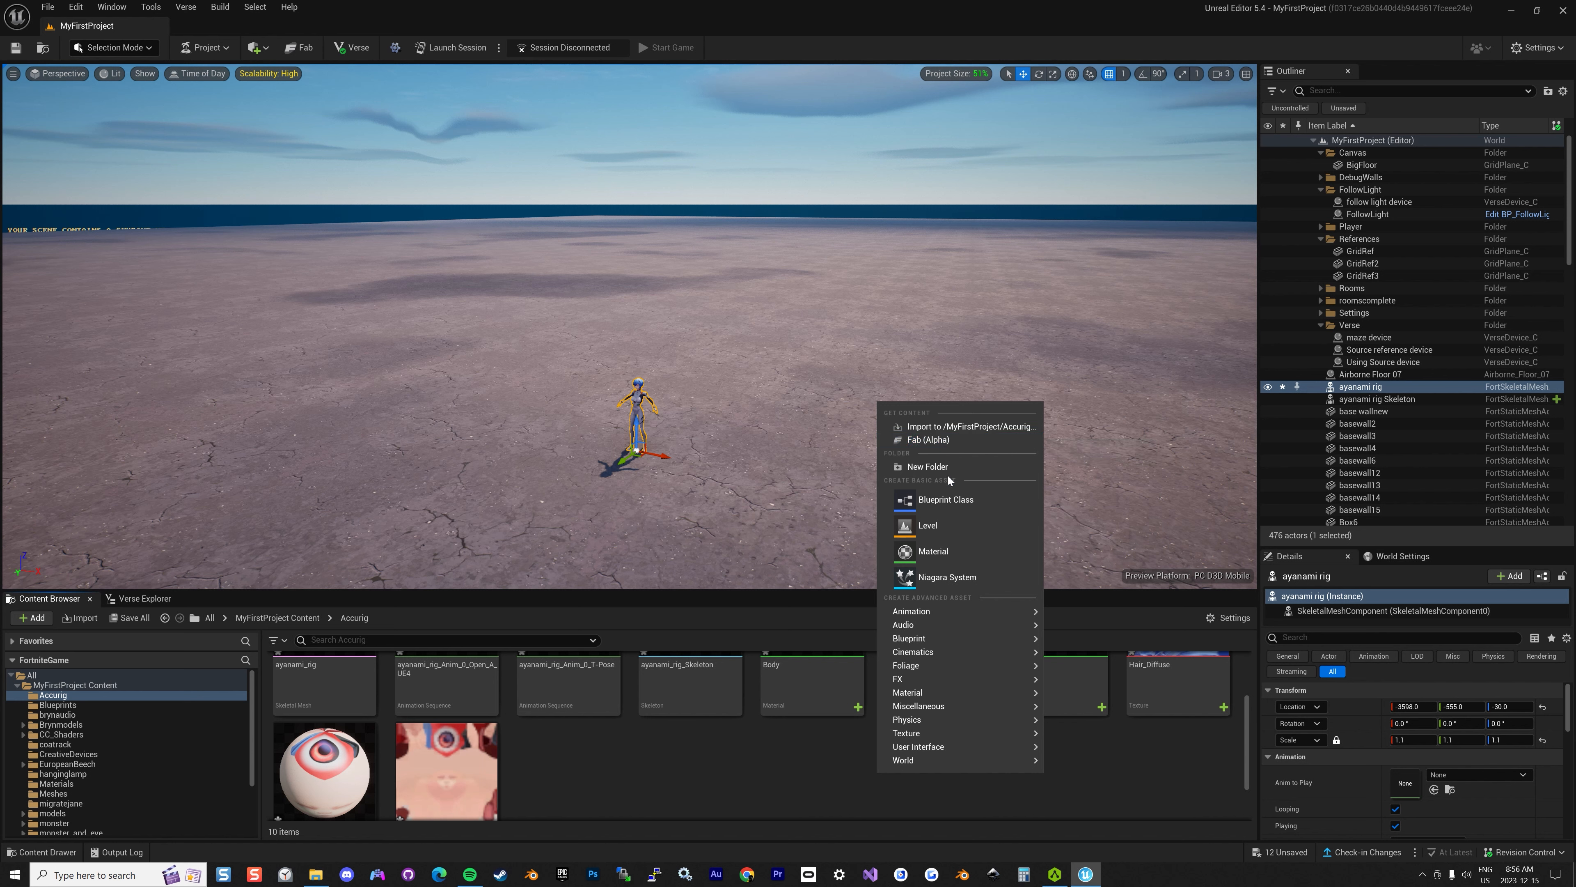
left_click(927, 466)
type("Ani")
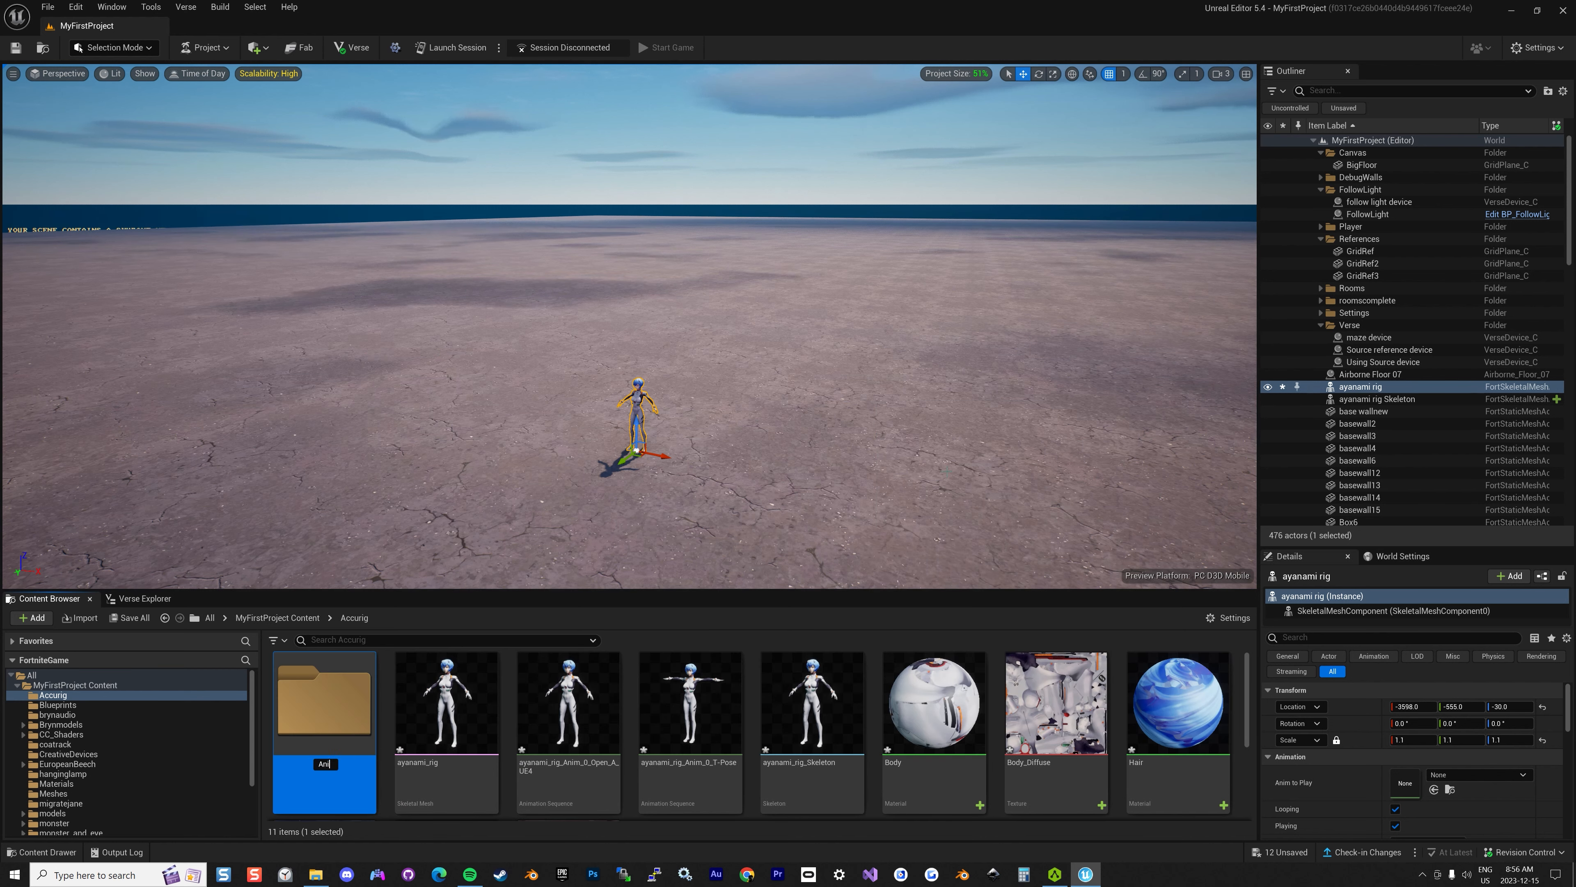
type("mations")
key("Return")
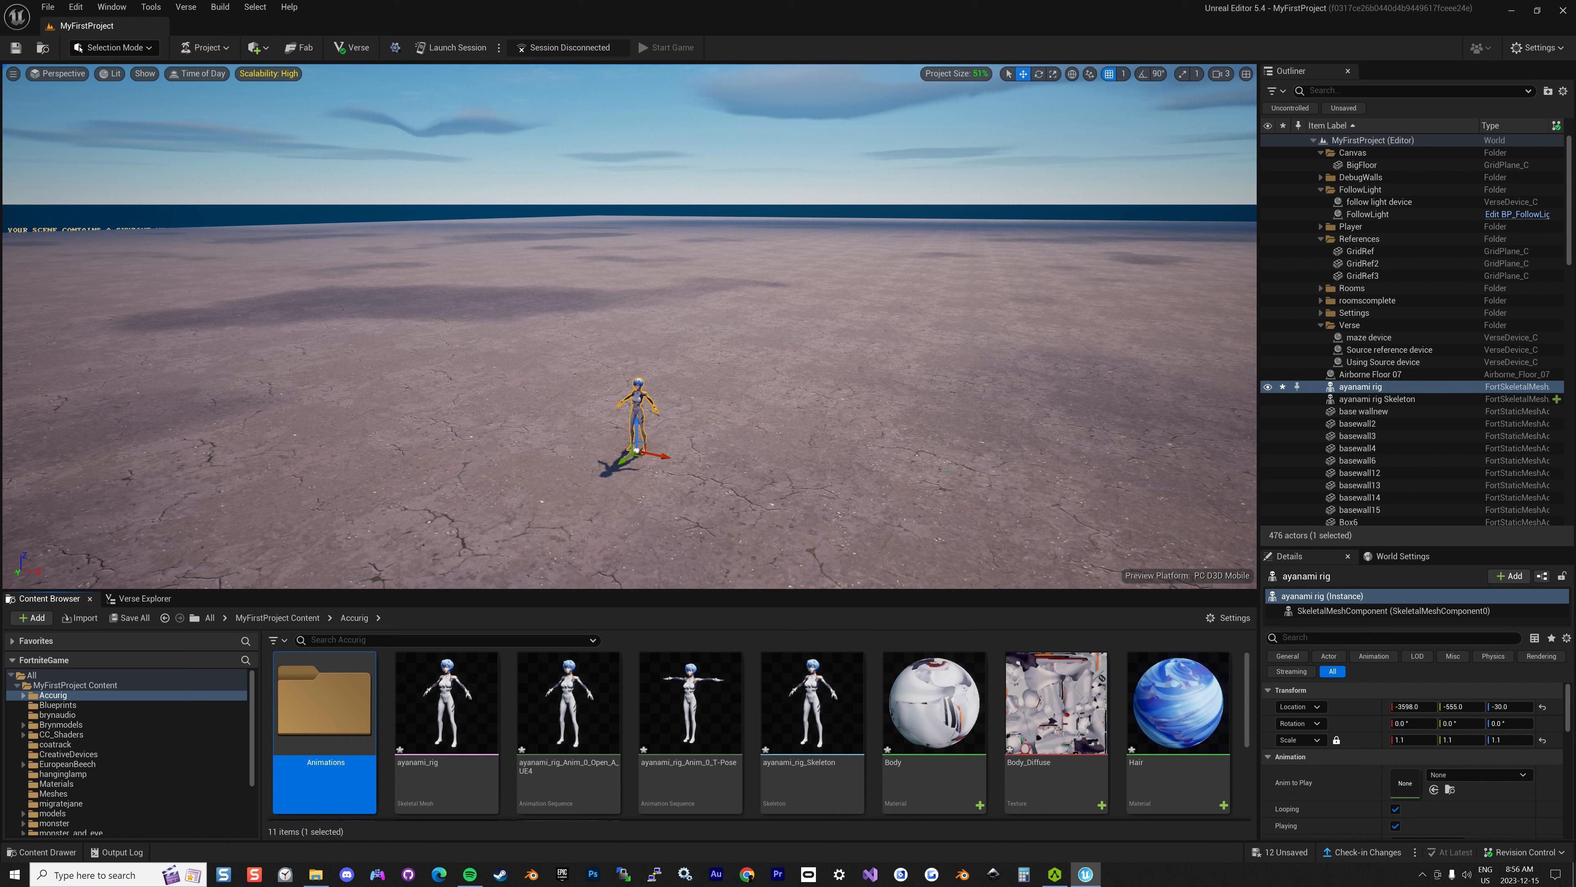
Inside Accurig's Animations folder, start importing all four FBX animations from the exported Animations/Game/Accurig/Animations directory
double_click(312, 709)
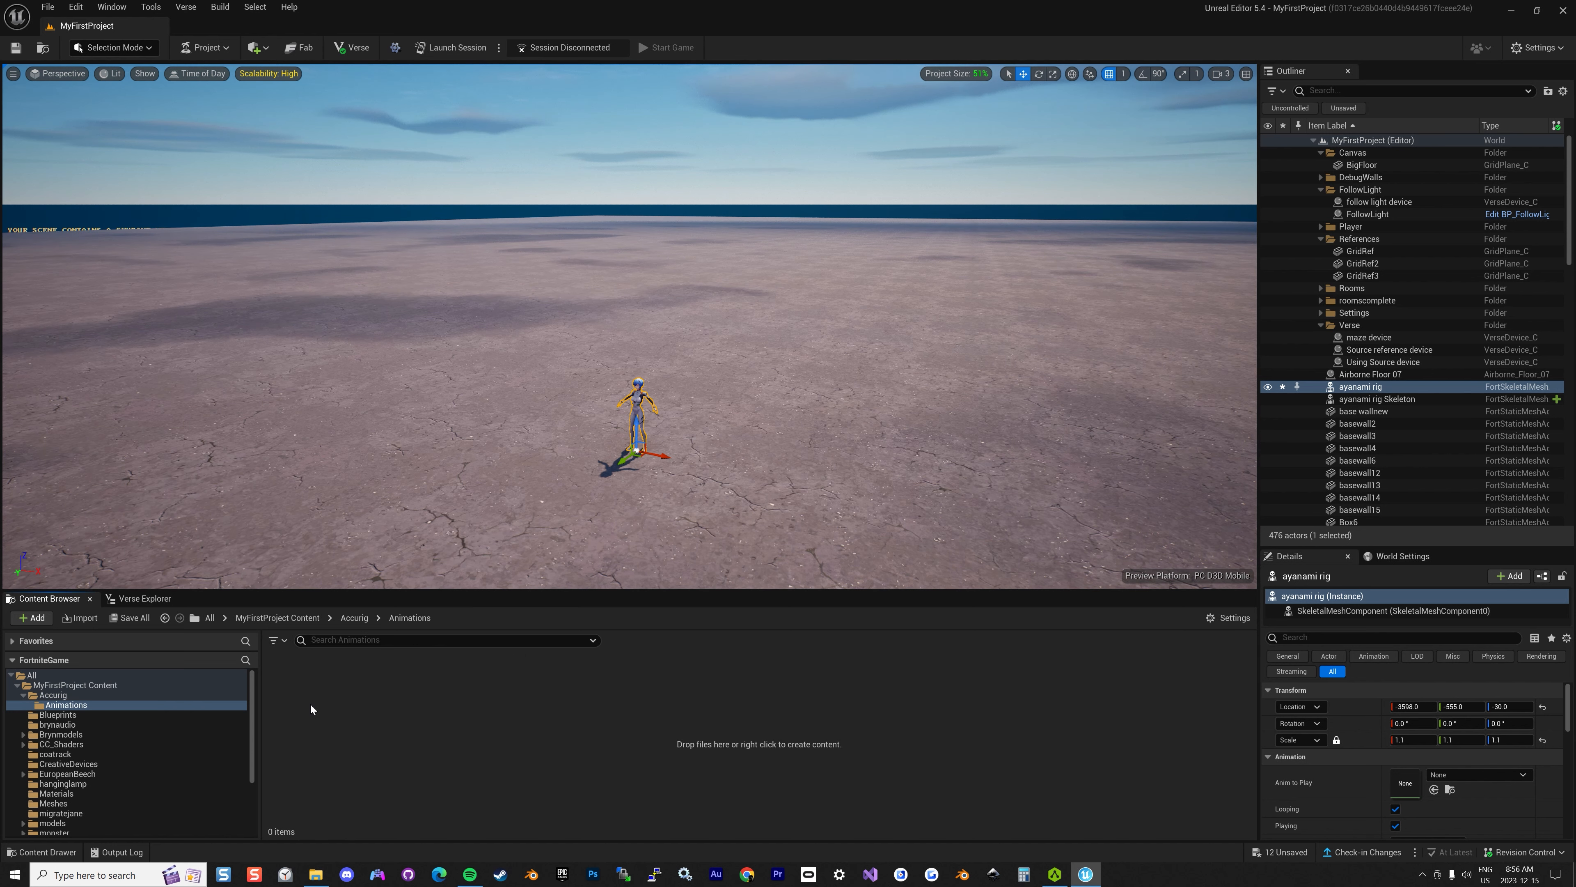
right_click(391, 694)
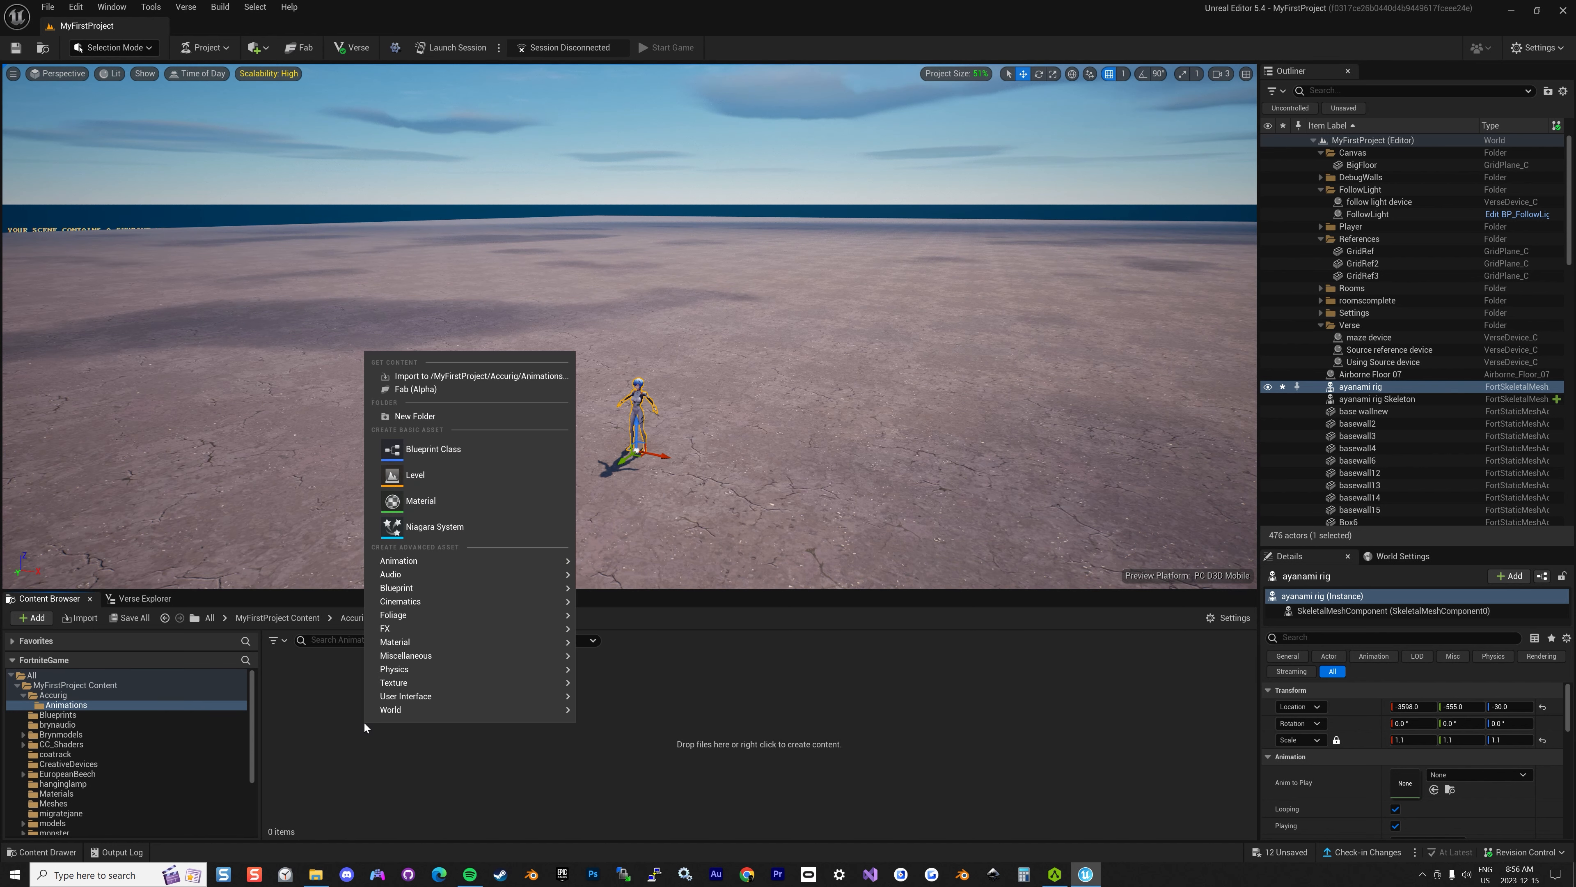
left_click(467, 377)
double_click(486, 267)
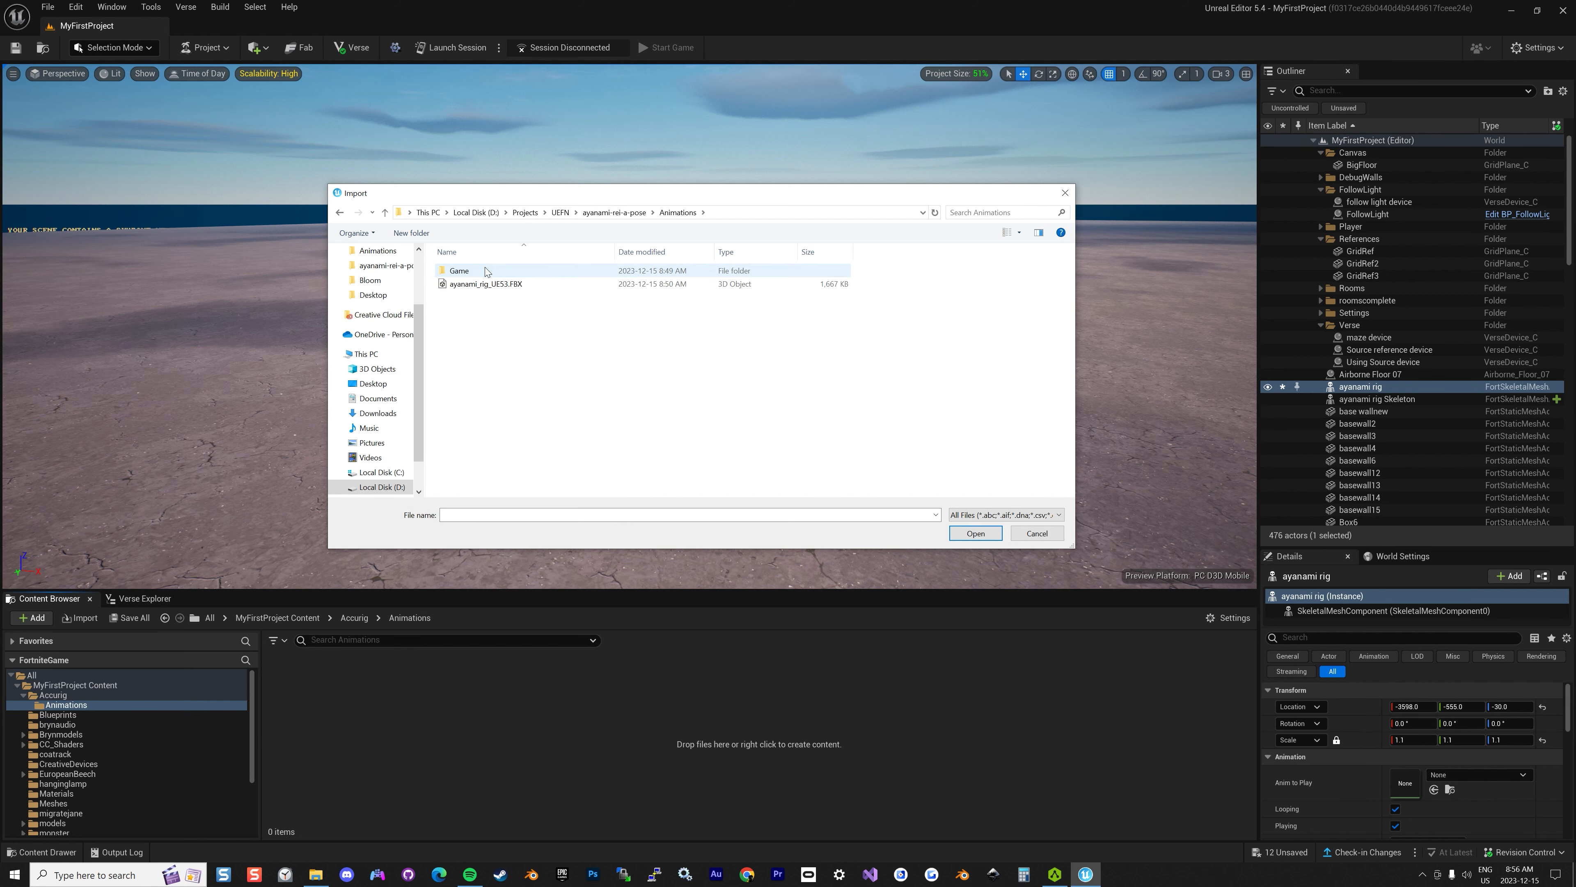
double_click(480, 272)
double_click(480, 272)
double_click(479, 274)
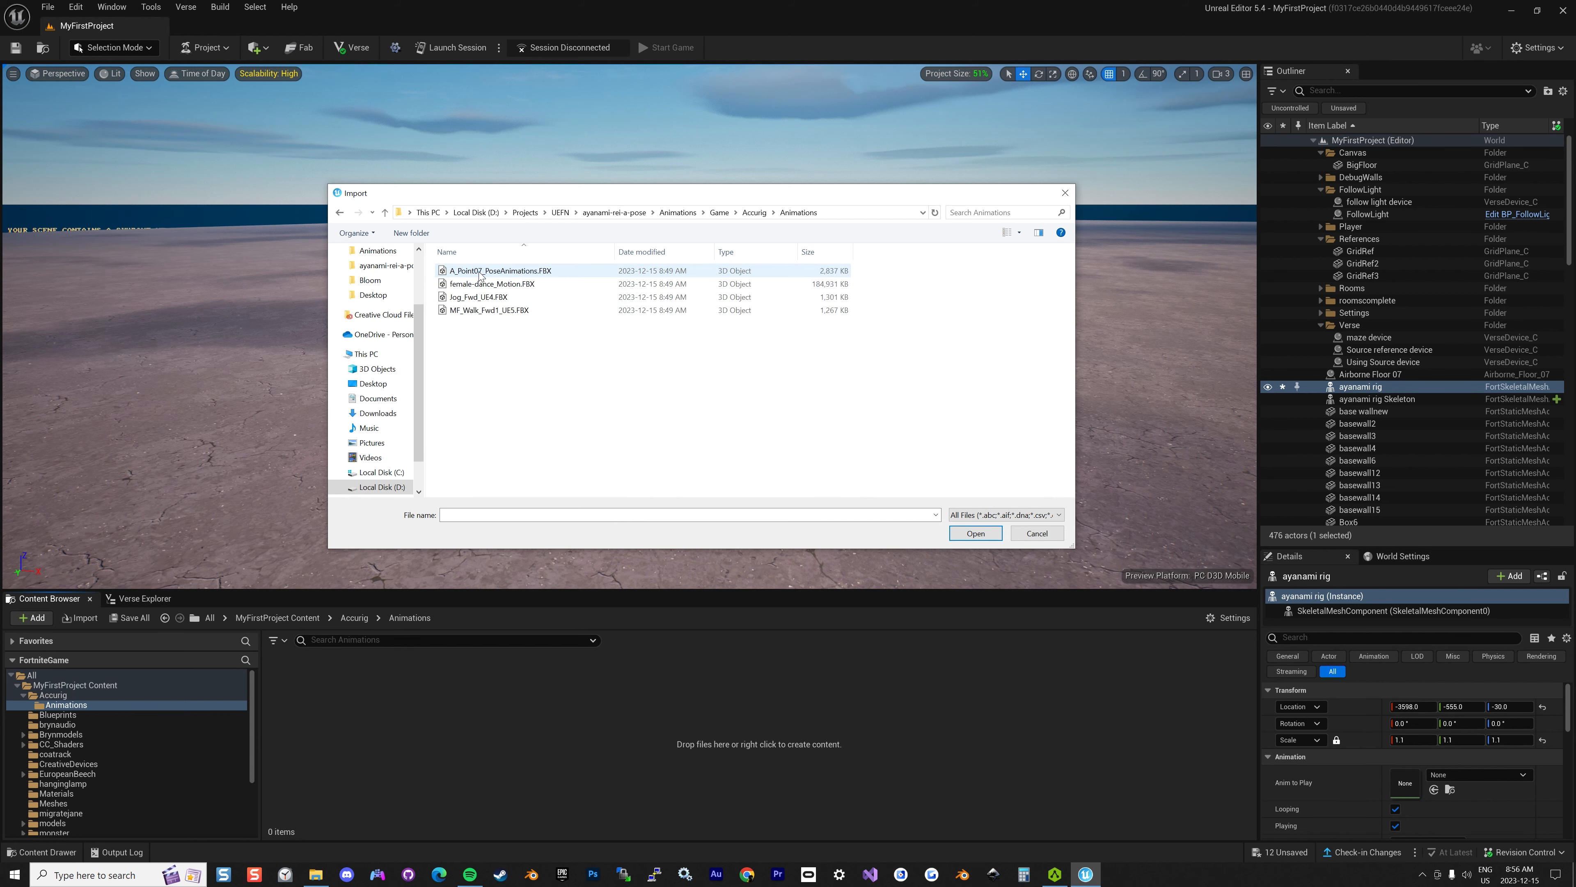
left_click(485, 272)
left_click(505, 311, "shift")
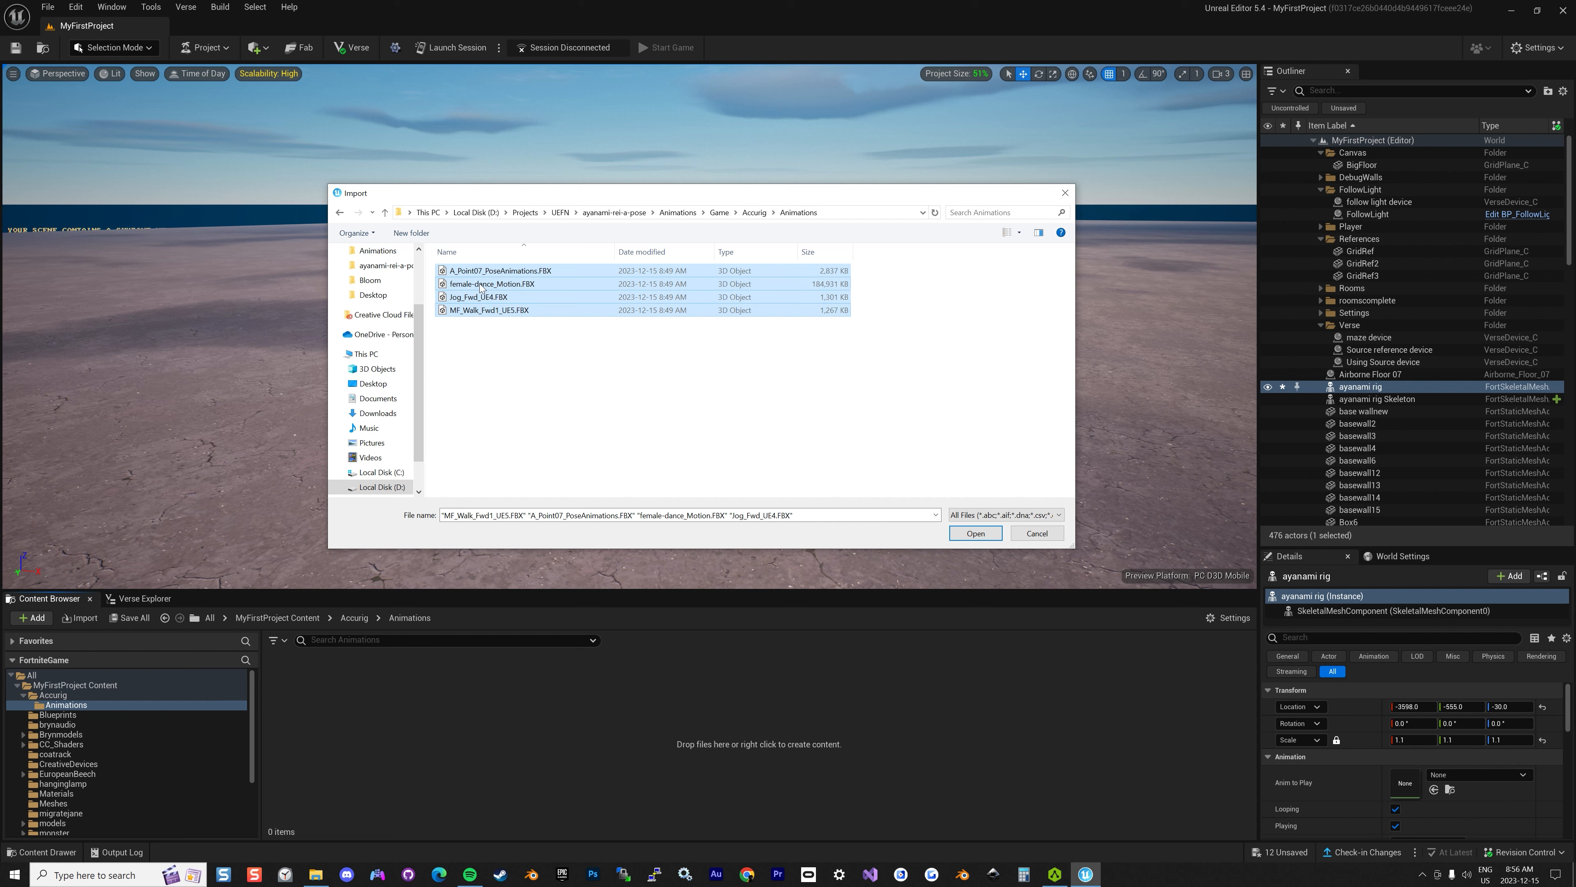
left_click(983, 536)
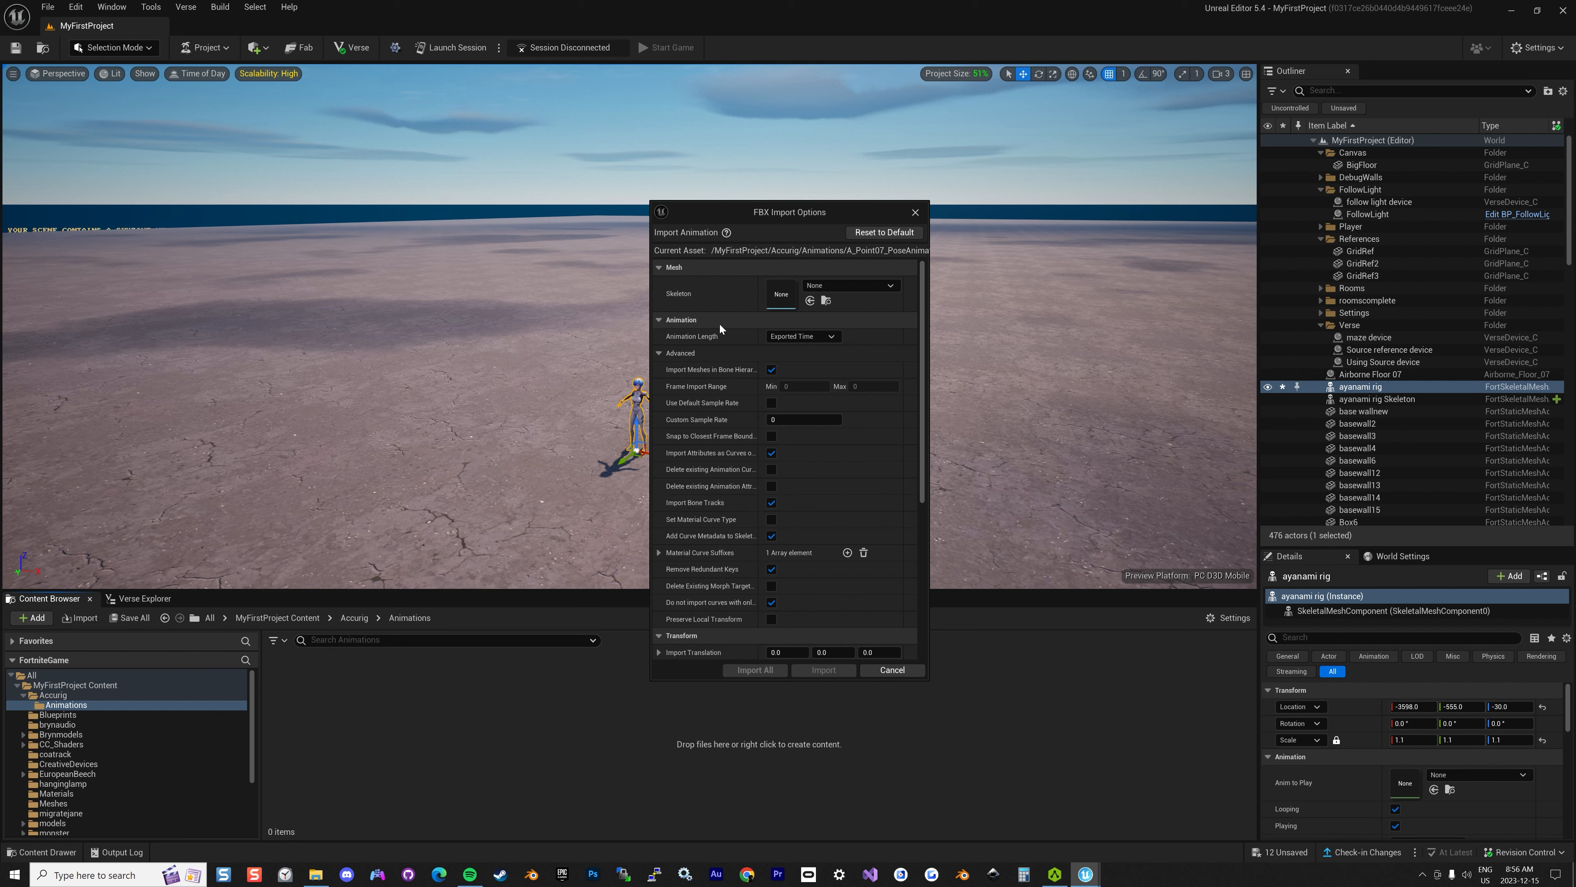
Assign ayanami_rig_Skeleton as the skeleton in the FBX import options and import all the animations
left_click(831, 287)
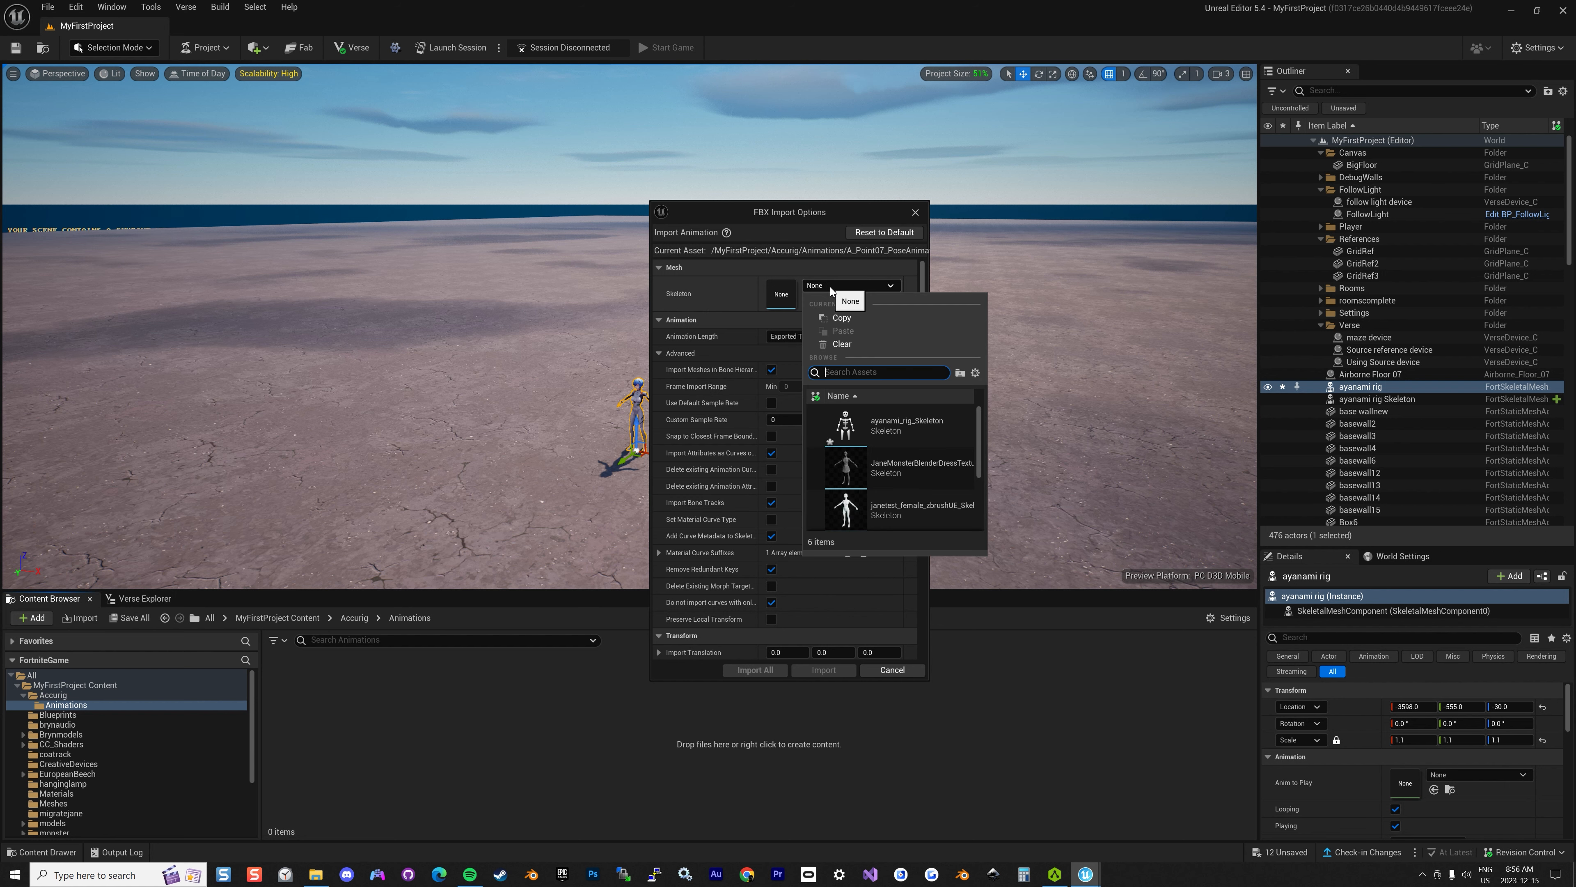
mouse_move(982, 438)
left_mouse_down()
mouse_move(982, 459)
mouse_move(981, 428)
left_mouse_up()
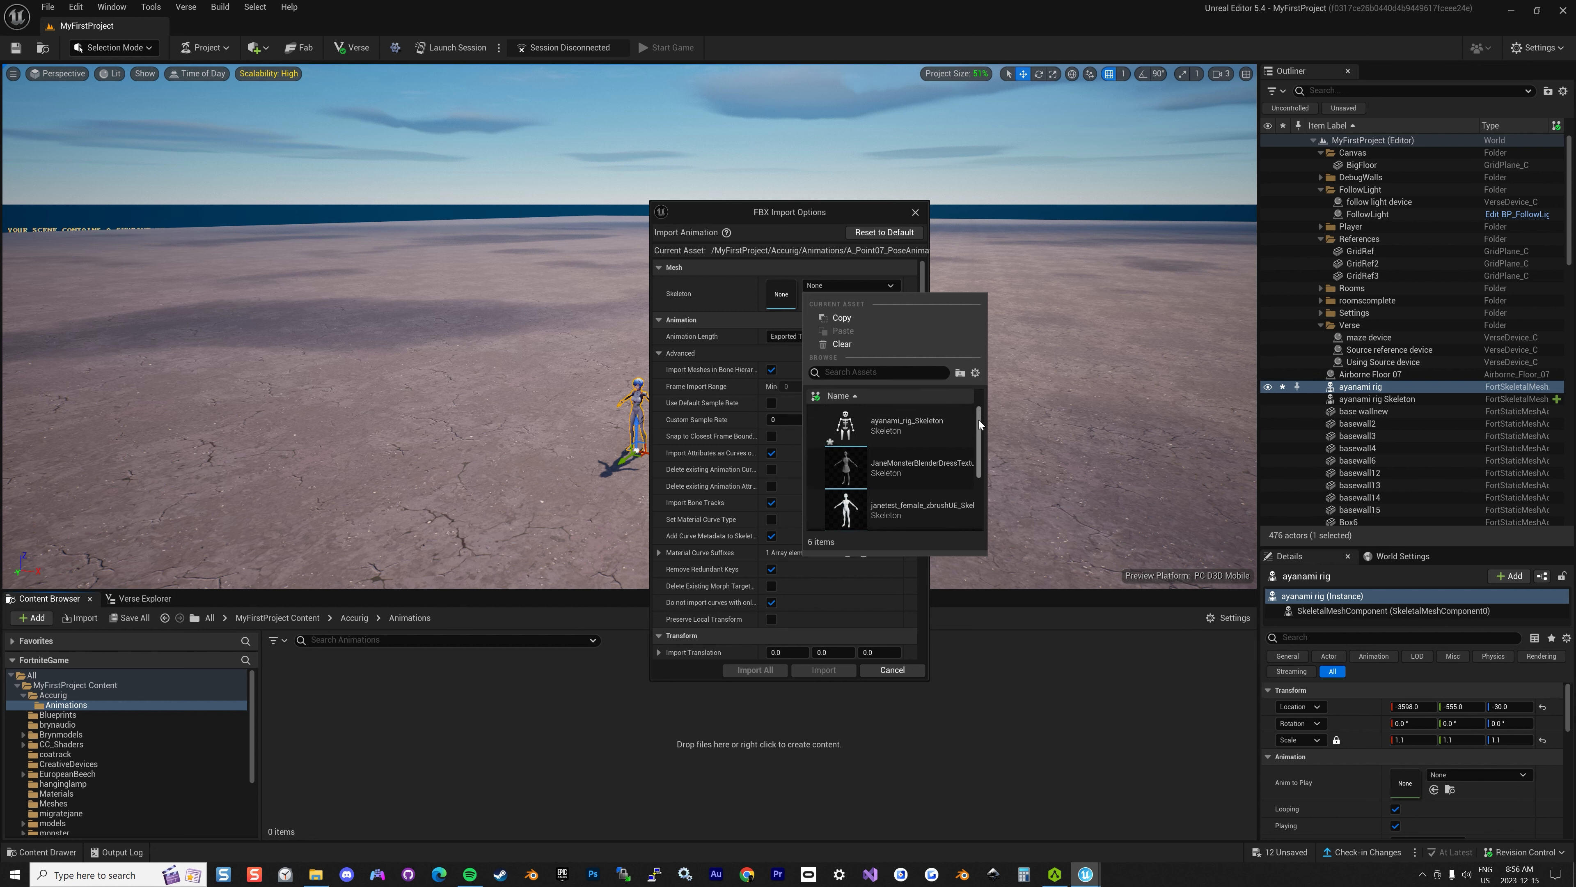
left_click(915, 423)
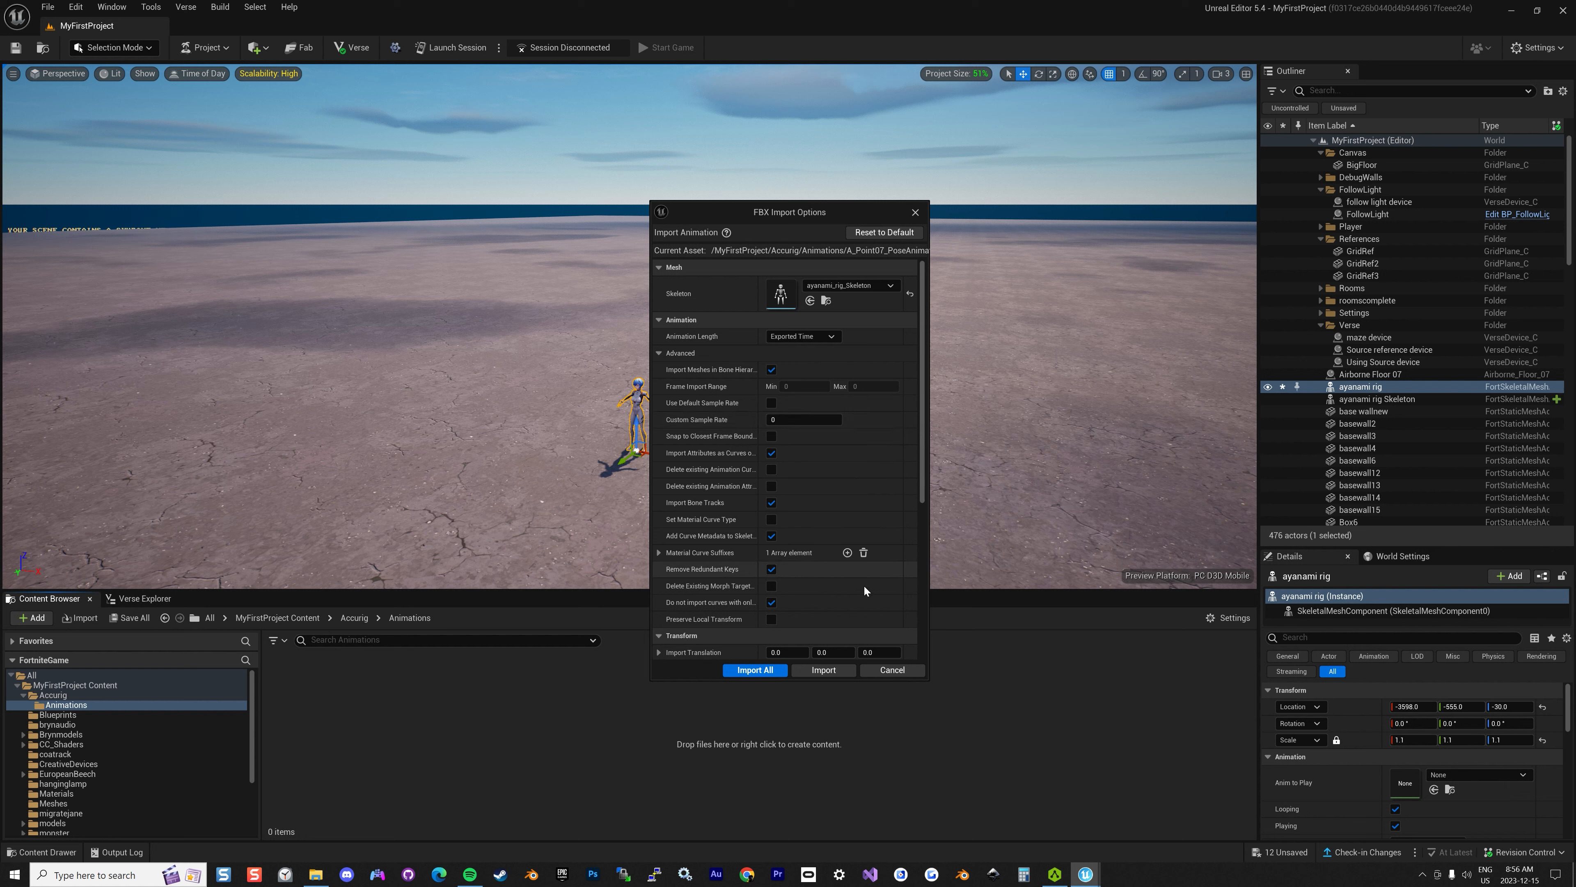
left_click(751, 669)
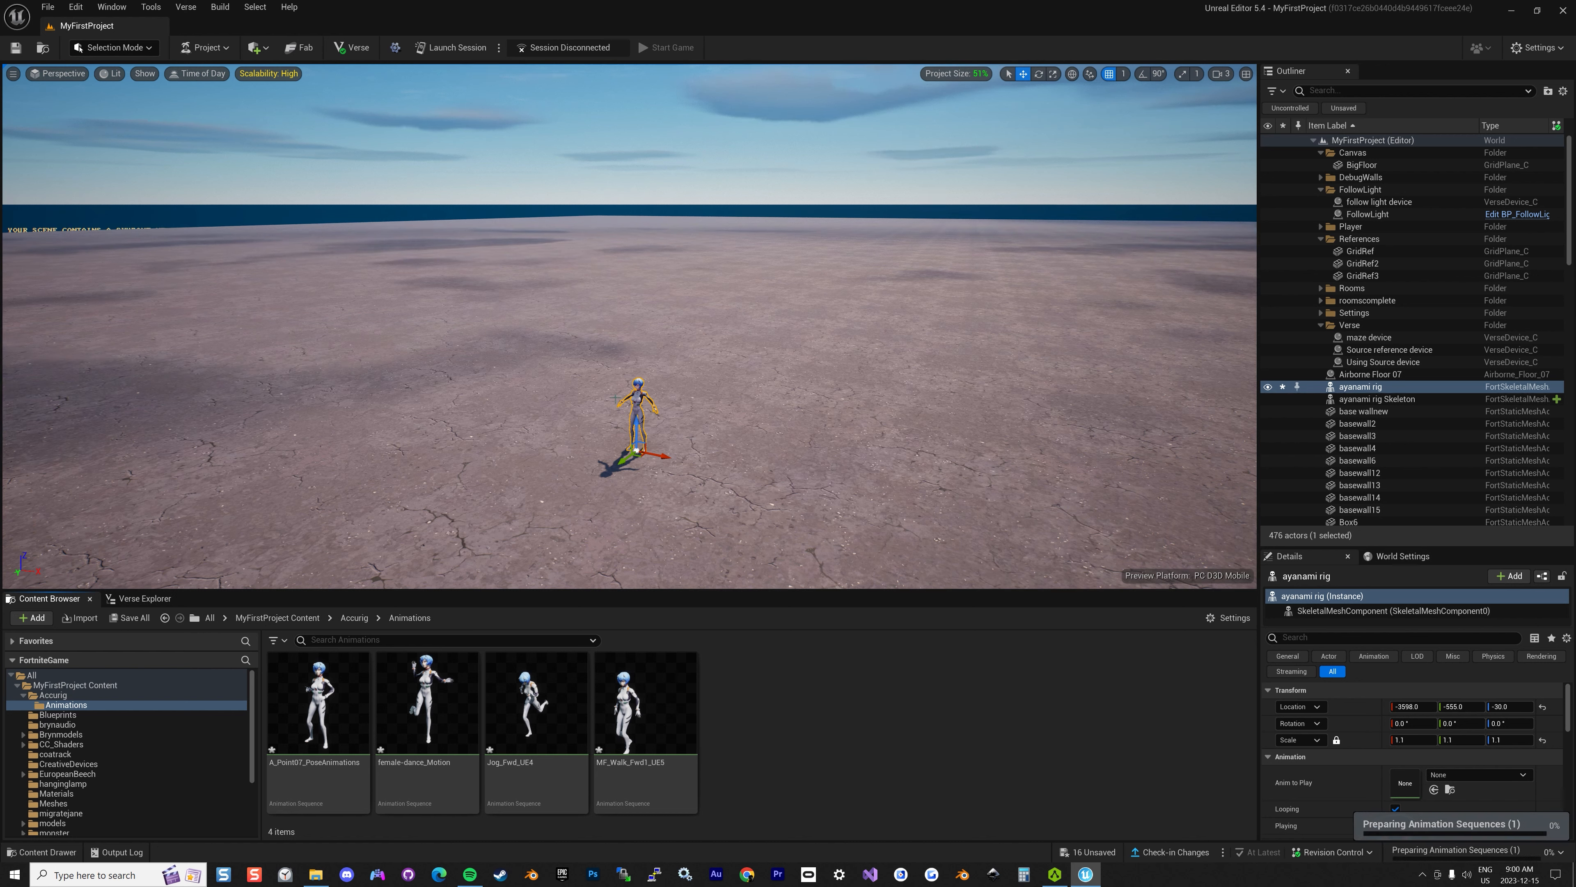
Set the placed ayanami rig's skeletal mesh component to play the female-dance_Motion animation
left_click(718, 393)
left_click(638, 413)
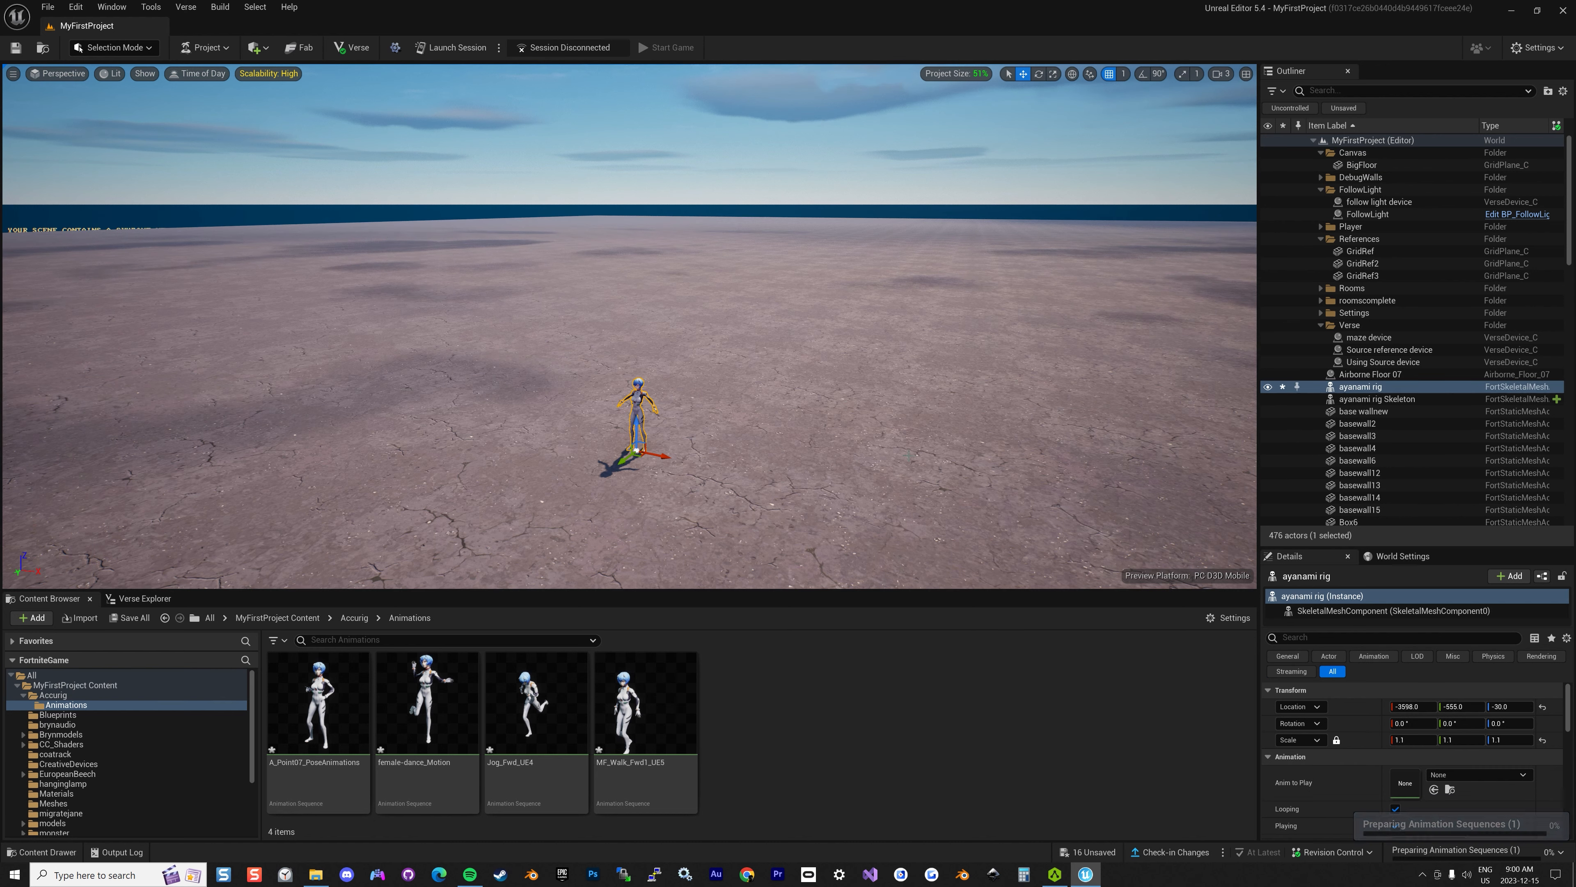
left_click(1398, 613)
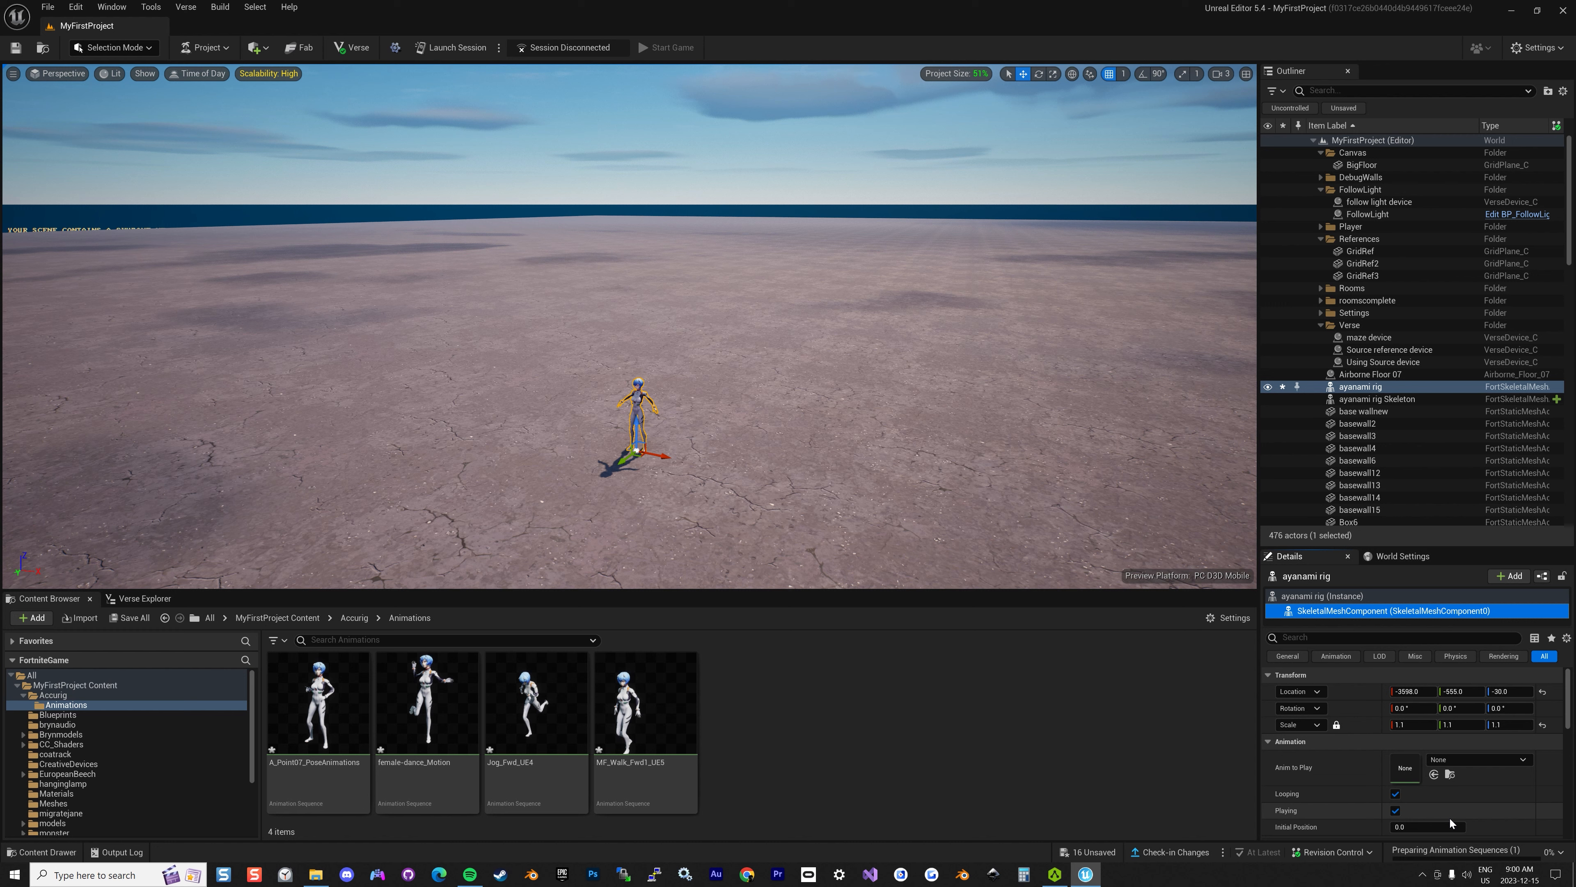
left_click(1479, 764)
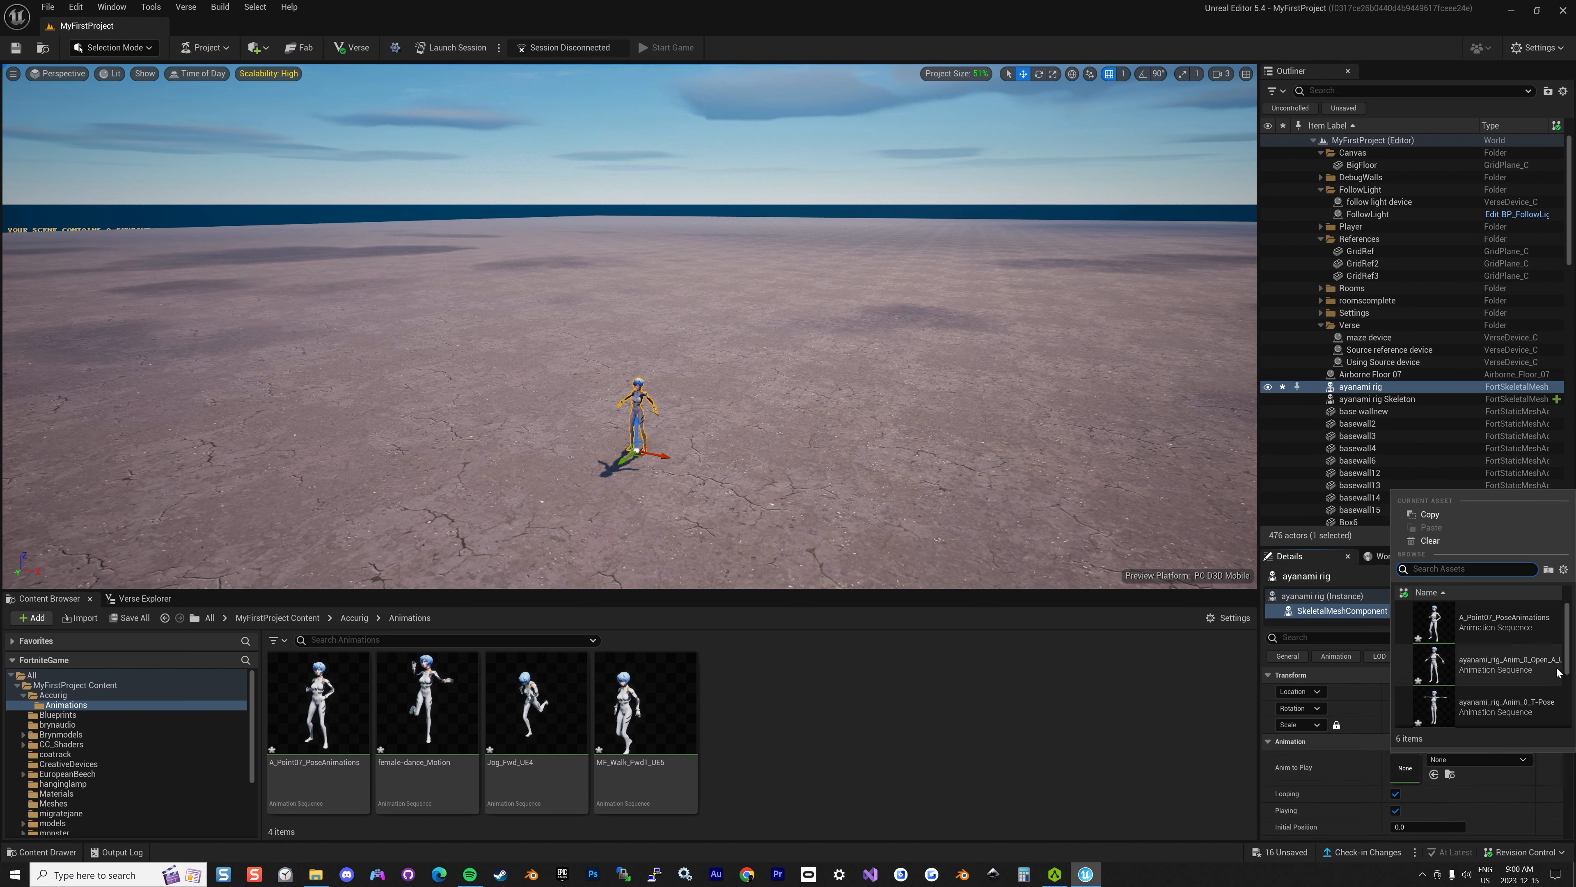
scroll(1538, 658, "down", 3)
left_click(1502, 657)
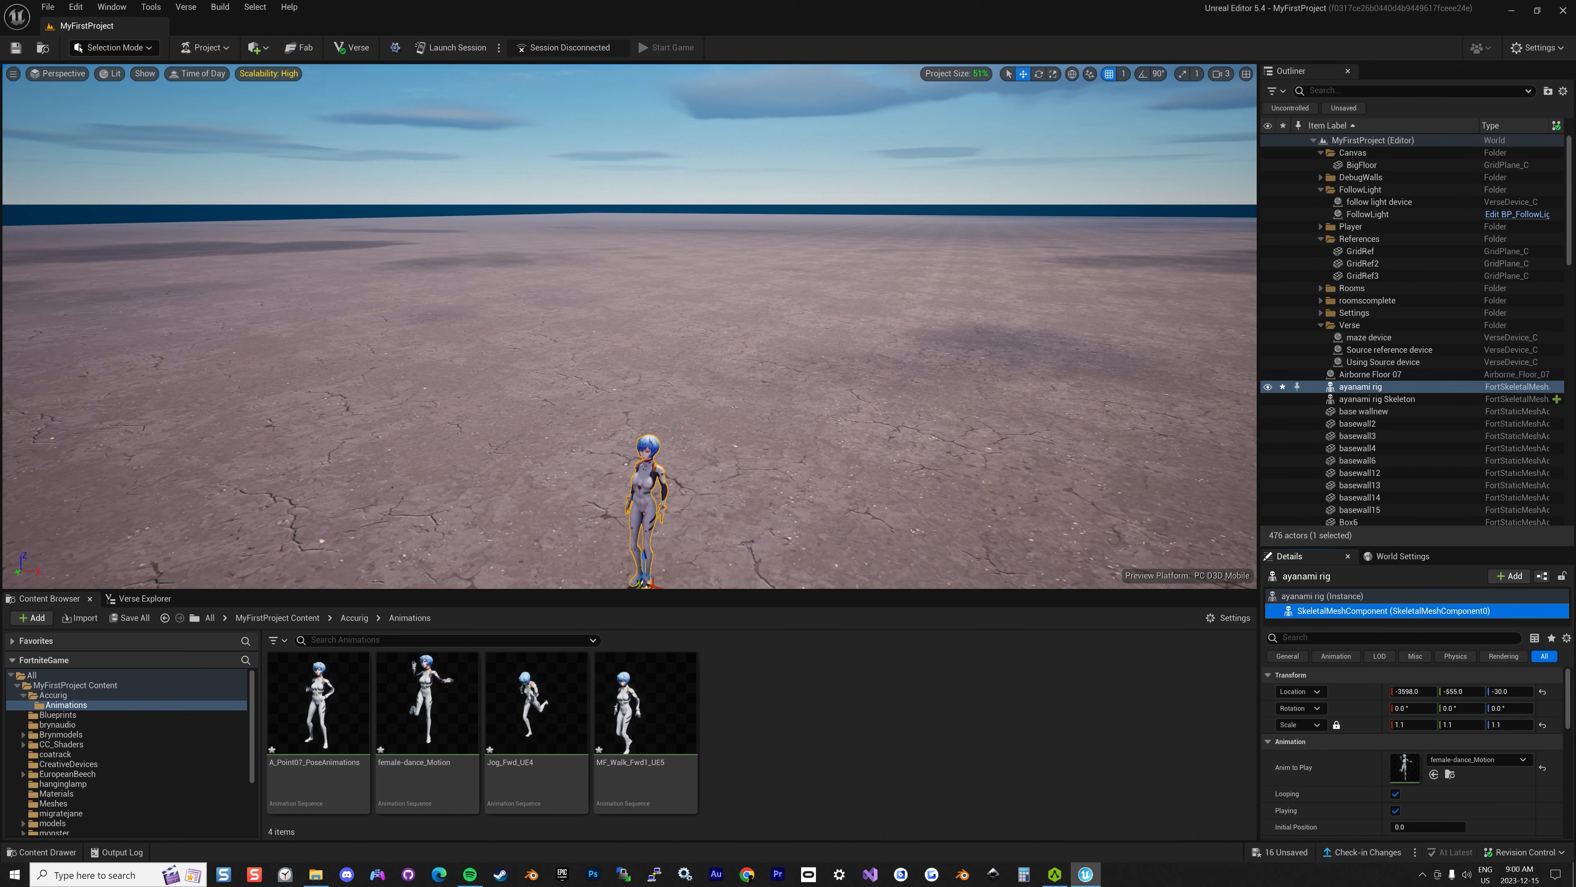
Launch a play session and walk the player up to the ayanami character to check its dance animation in game
left_click(457, 48)
left_click(882, 575)
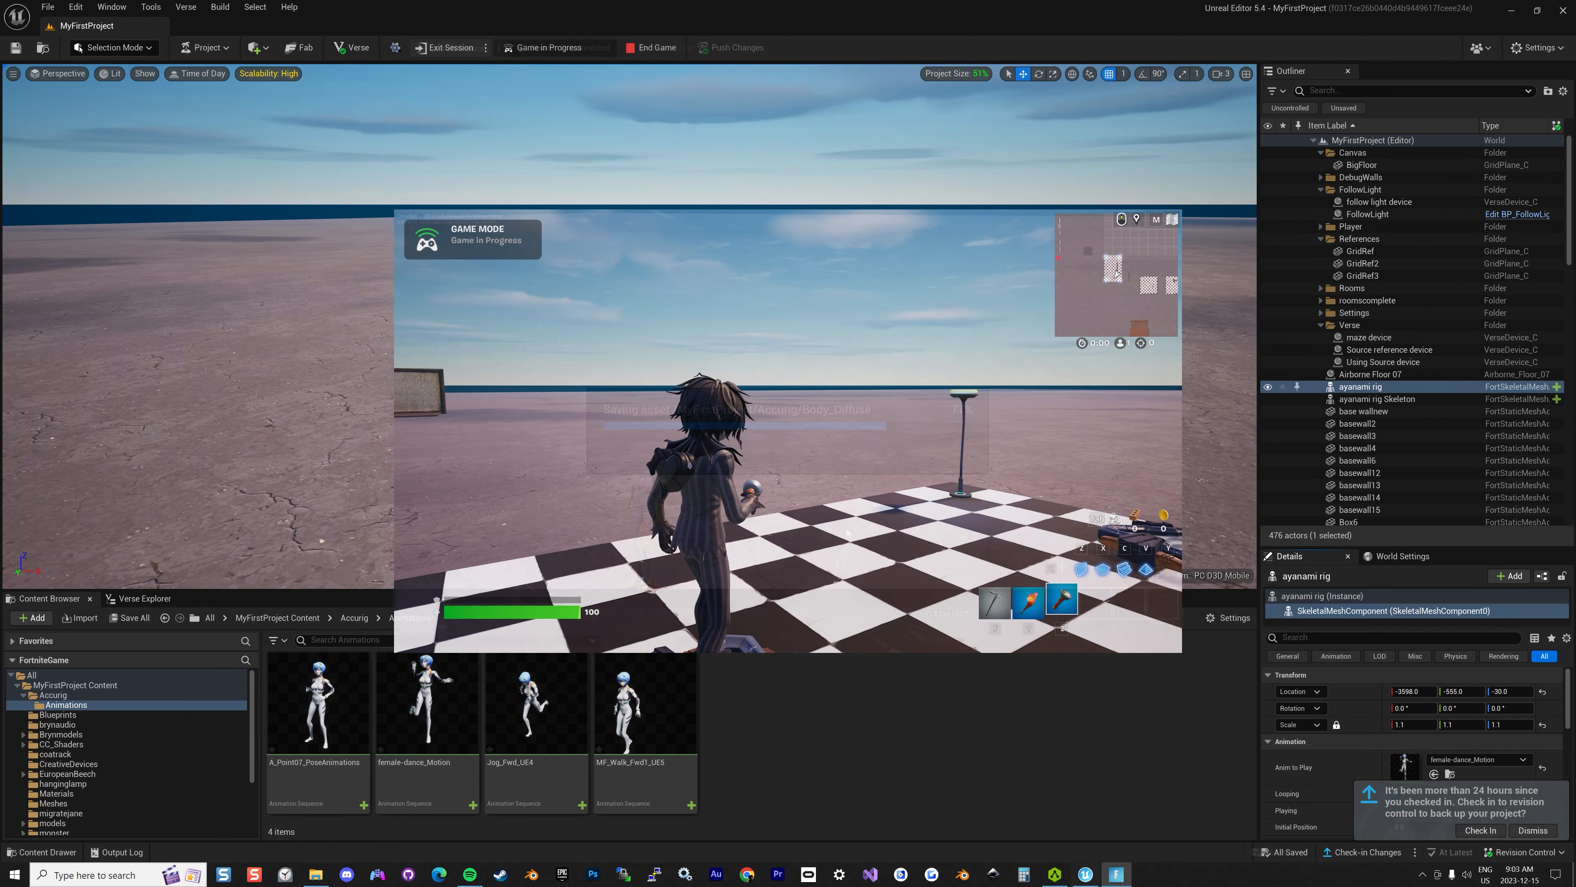
key("w")
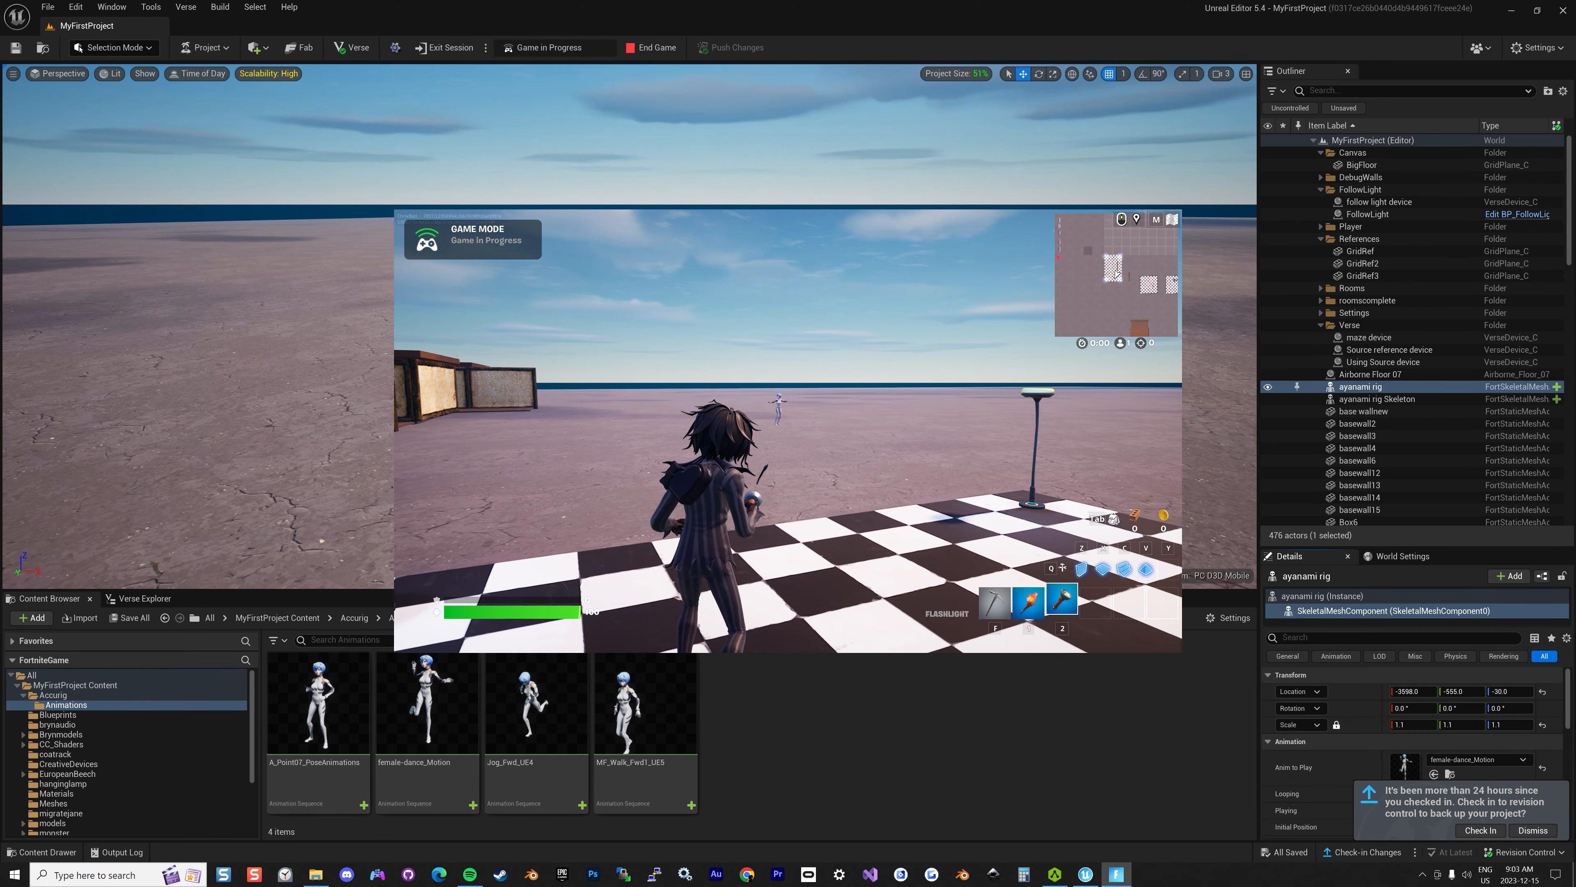
key("w")
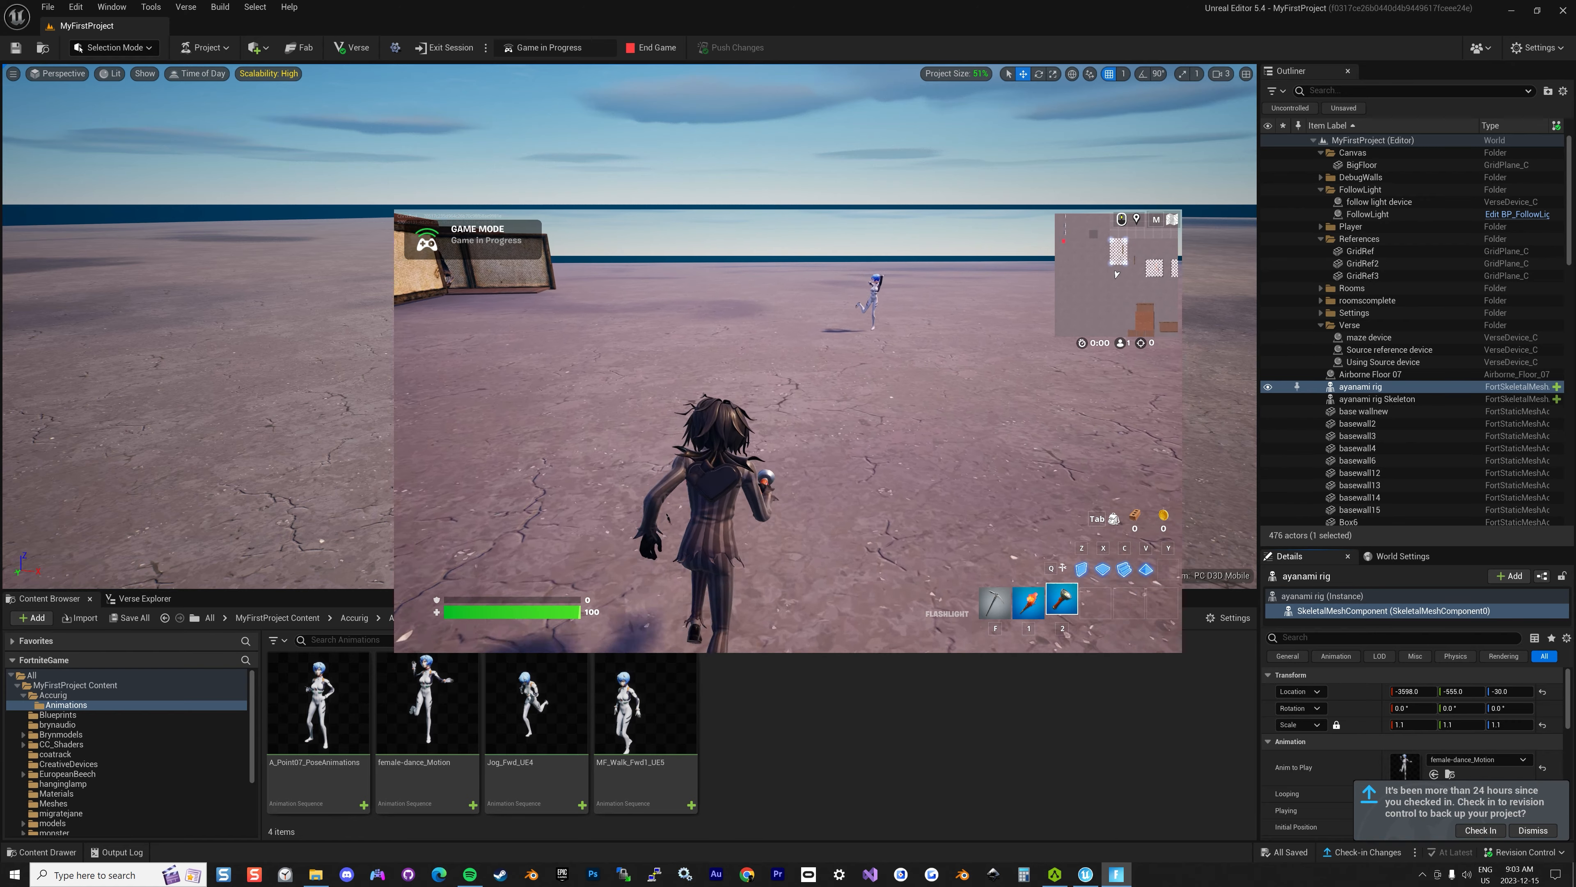
key("w")
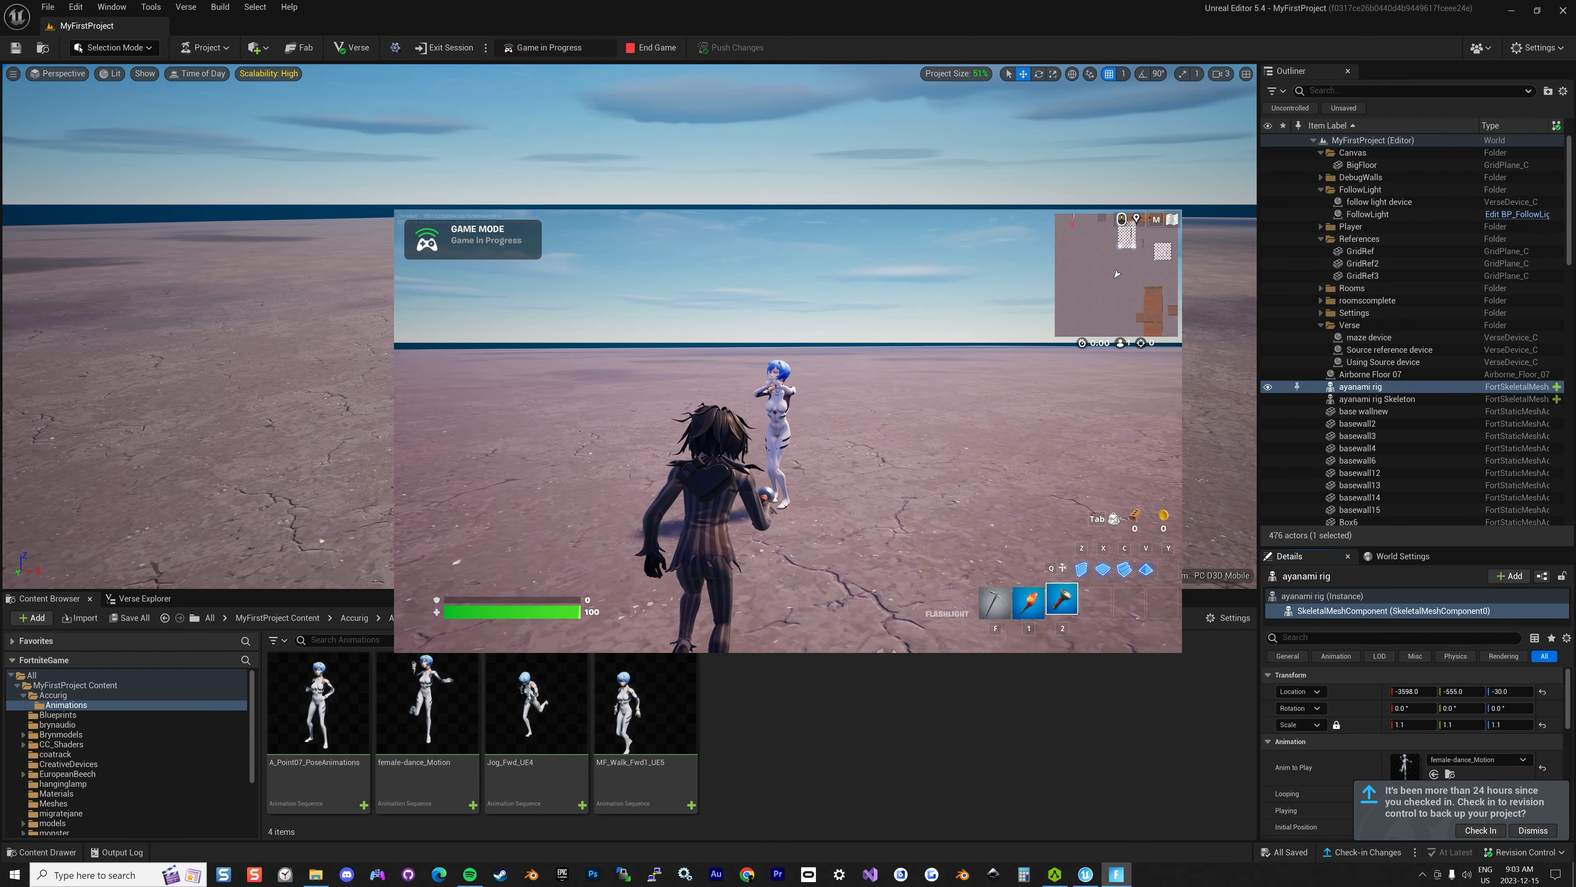